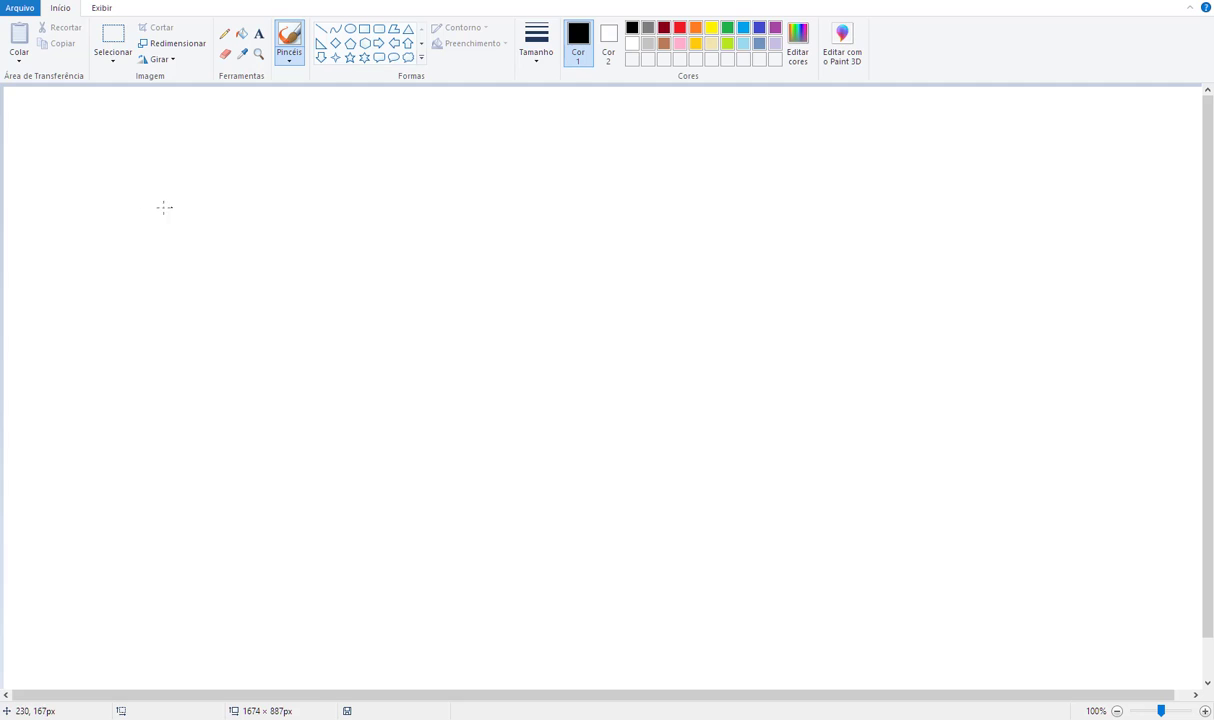
# Choose the Natural pencil brush and set dark grey as the drawing colour.
pyautogui.moveTo(160, 200); pyautogui.dragTo(212, 201)
pyautogui.hotkey('ctrl', 'z')
pyautogui.click(296, 54)
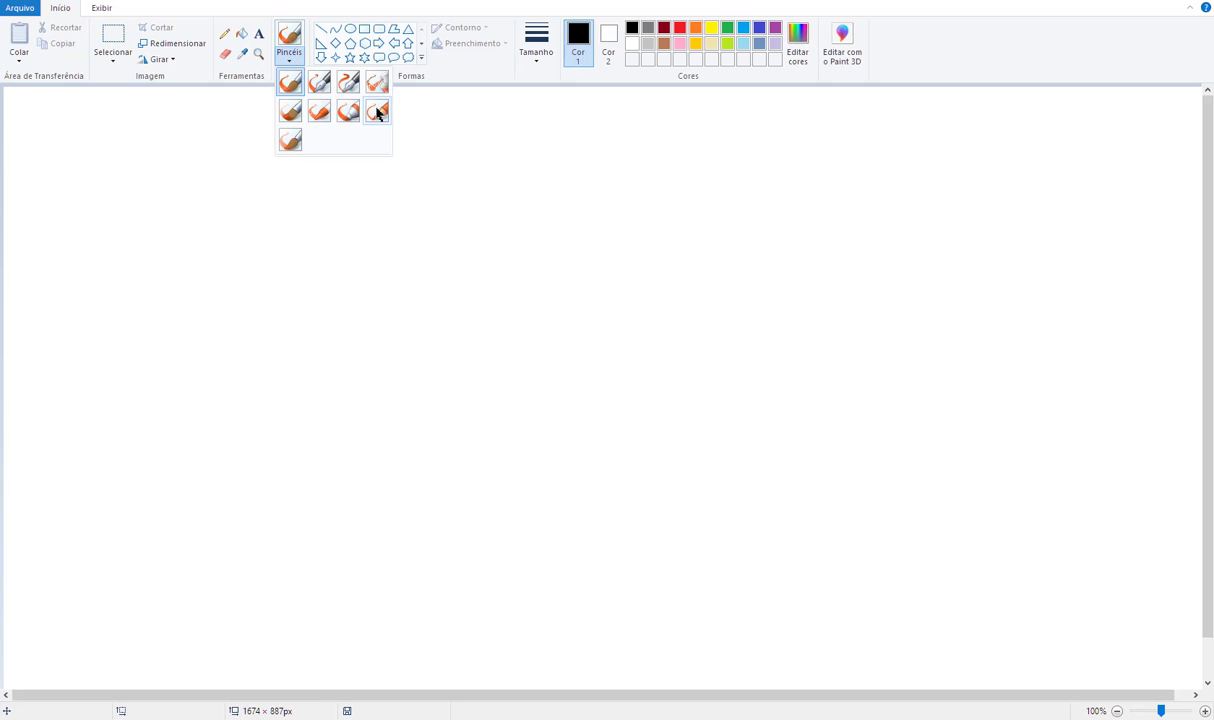
pyautogui.click(358, 104)
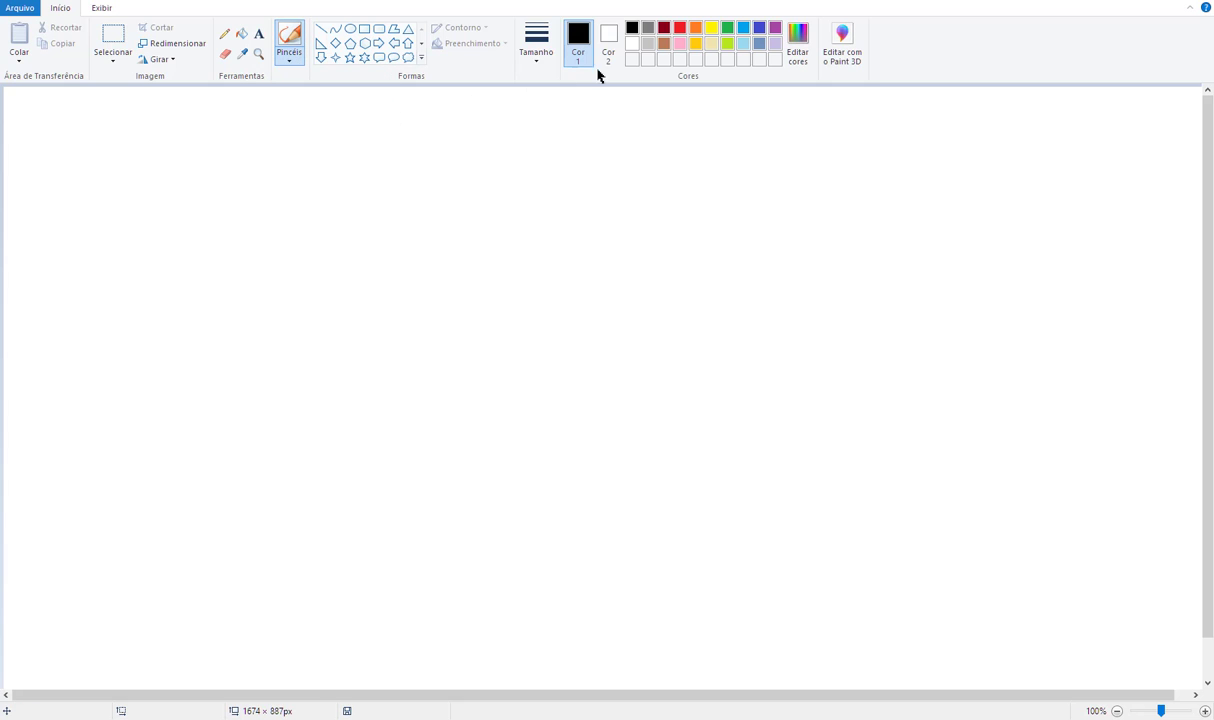
pyautogui.click(648, 27)
# Sketch a square-cornered document icon with four short text lines in the canvas's upper-left area.
pyautogui.moveTo(164, 190); pyautogui.dragTo(188, 183)
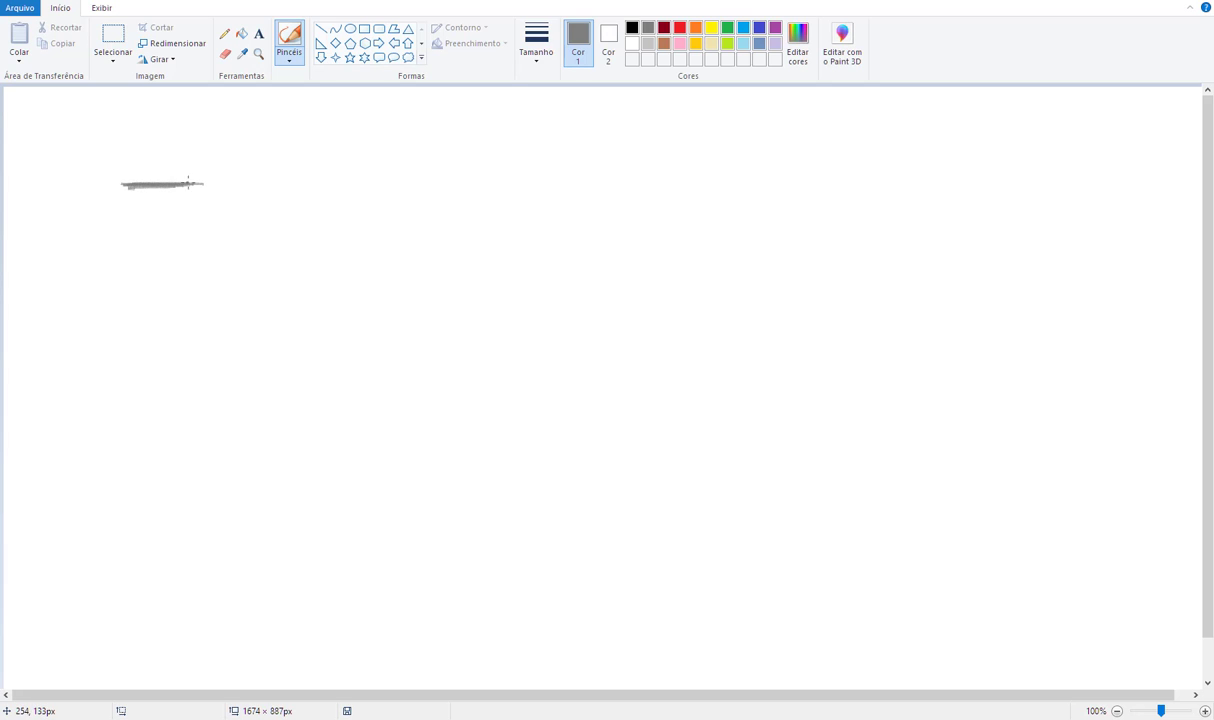
pyautogui.moveTo(128, 213); pyautogui.dragTo(127, 278)
pyautogui.moveTo(200, 186)
pyautogui.mouseDown()
pyautogui.moveTo(200, 262)
pyautogui.moveTo(201, 190)
pyautogui.moveTo(195, 250)
pyautogui.moveTo(180, 264)
pyautogui.moveTo(122, 262)
pyautogui.moveTo(182, 262)
pyautogui.mouseUp()
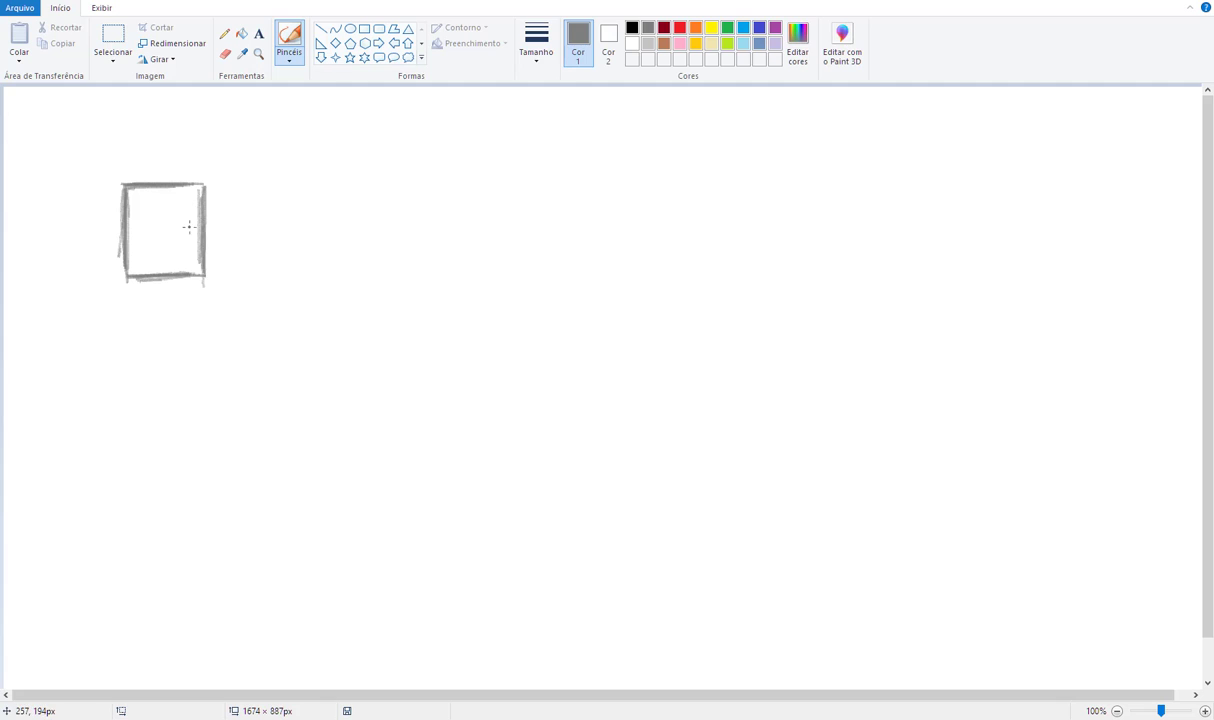
pyautogui.moveTo(166, 202)
pyautogui.mouseDown()
pyautogui.moveTo(142, 203)
pyautogui.moveTo(177, 203)
pyautogui.moveTo(150, 203)
pyautogui.moveTo(171, 216)
pyautogui.moveTo(143, 251)
pyautogui.moveTo(158, 247)
pyautogui.mouseUp()
# Beside the square-cornered document, sketch its breakdown: an equals sign, an empty rectangle, a plus sign and four lines.
pyautogui.moveTo(228, 229)
pyautogui.mouseDown()
pyautogui.moveTo(246, 227)
pyautogui.moveTo(247, 209)
pyautogui.moveTo(234, 211)
pyautogui.moveTo(285, 268)
pyautogui.moveTo(286, 186)
pyautogui.moveTo(286, 230)
pyautogui.moveTo(348, 176)
pyautogui.moveTo(349, 270)
pyautogui.moveTo(347, 179)
pyautogui.mouseUp()
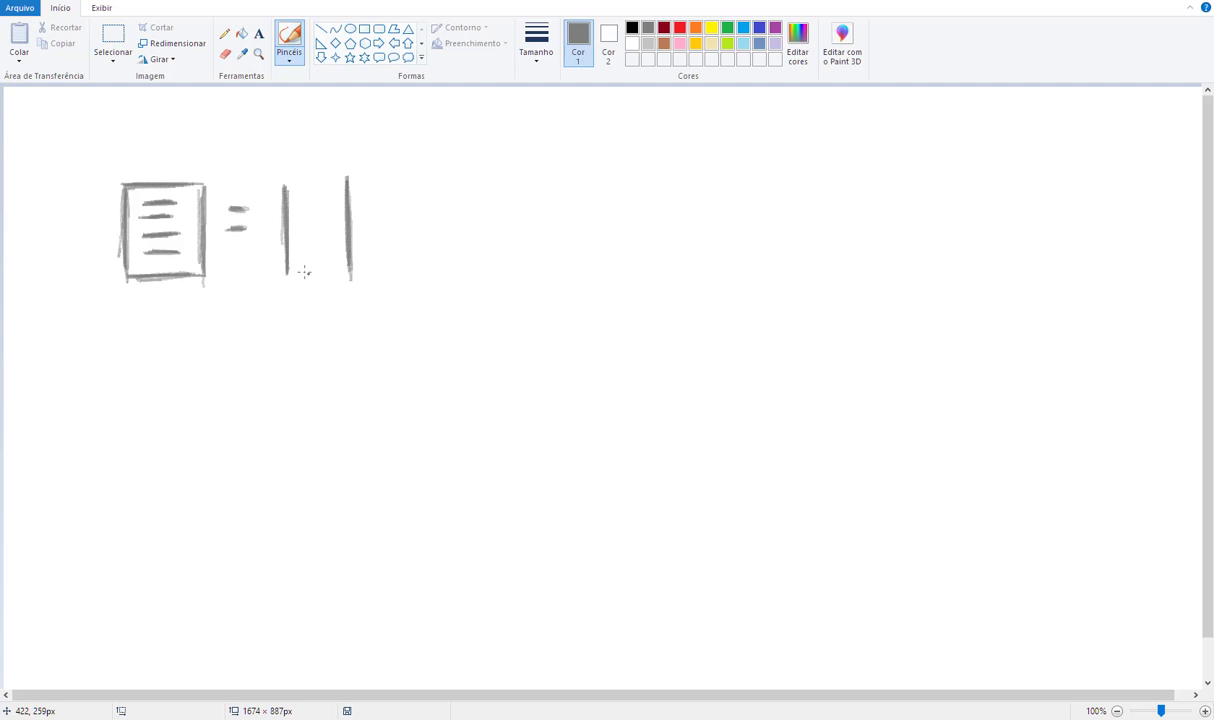
pyautogui.moveTo(290, 265); pyautogui.dragTo(349, 263)
pyautogui.moveTo(308, 182)
pyautogui.mouseDown()
pyautogui.moveTo(325, 177)
pyautogui.moveTo(272, 175)
pyautogui.moveTo(292, 188)
pyautogui.mouseUp()
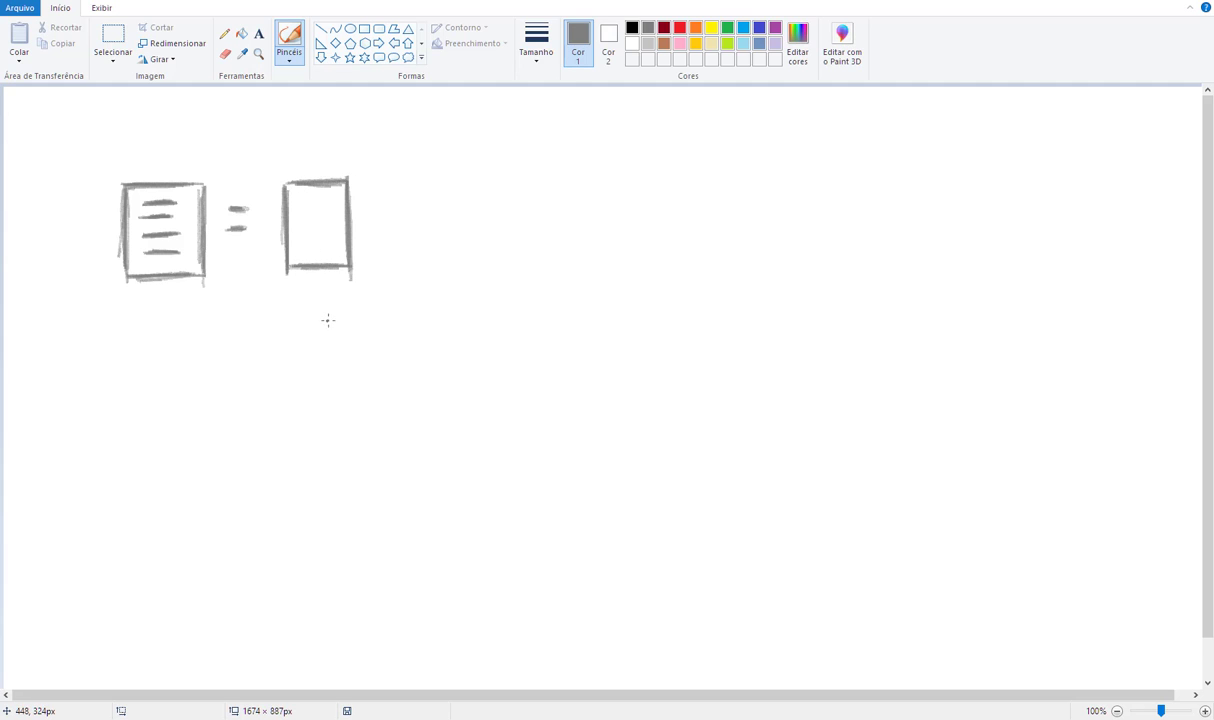
pyautogui.moveTo(372, 214)
pyautogui.mouseDown()
pyautogui.moveTo(404, 215)
pyautogui.moveTo(387, 214)
pyautogui.moveTo(386, 228)
pyautogui.moveTo(476, 193)
pyautogui.moveTo(462, 207)
pyautogui.moveTo(478, 222)
pyautogui.moveTo(441, 224)
pyautogui.moveTo(472, 244)
pyautogui.moveTo(442, 242)
pyautogui.moveTo(468, 244)
pyautogui.moveTo(464, 228)
pyautogui.mouseUp()
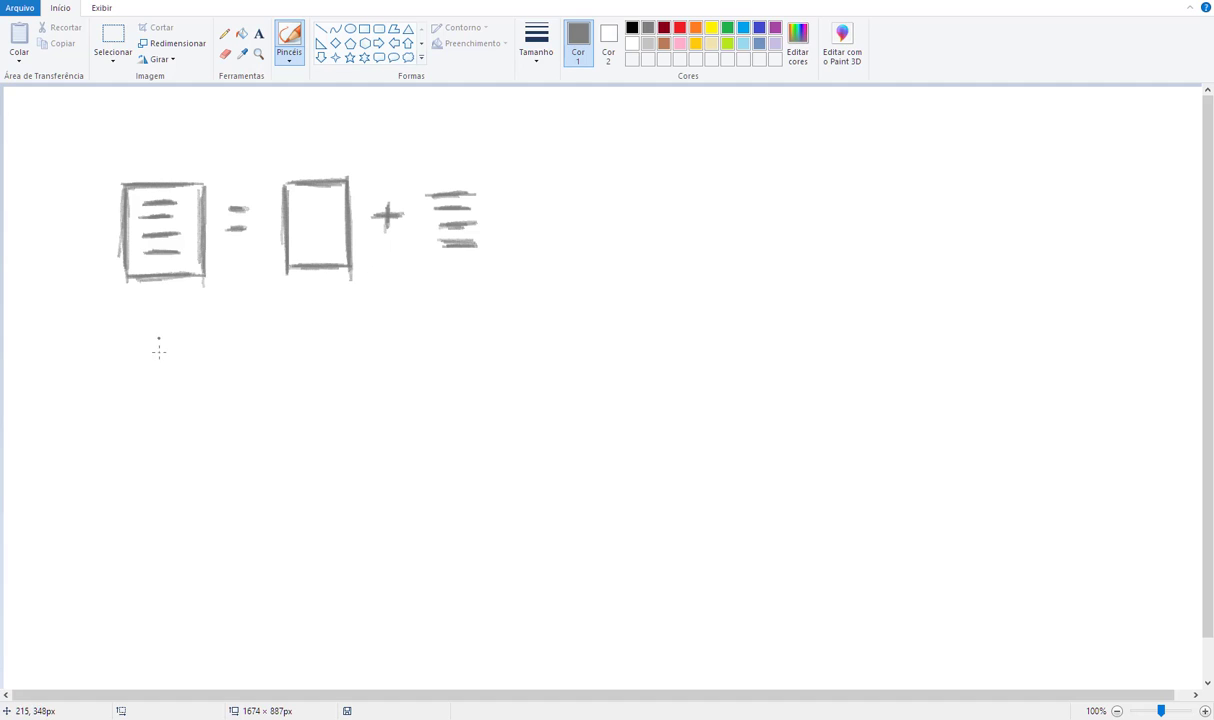
# Sketch a rounded-corner document icon with four text lines of varying length below the first document.
pyautogui.moveTo(138, 387)
pyautogui.mouseDown()
pyautogui.moveTo(133, 347)
pyautogui.moveTo(132, 405)
pyautogui.moveTo(131, 350)
pyautogui.moveTo(128, 392)
pyautogui.moveTo(129, 366)
pyautogui.mouseUp()
pyautogui.moveTo(203, 340)
pyautogui.mouseDown()
pyautogui.moveTo(201, 420)
pyautogui.moveTo(202, 395)
pyautogui.moveTo(141, 431)
pyautogui.mouseUp()
pyautogui.moveTo(203, 398)
pyautogui.mouseDown()
pyautogui.moveTo(194, 427)
pyautogui.moveTo(155, 425)
pyautogui.mouseUp()
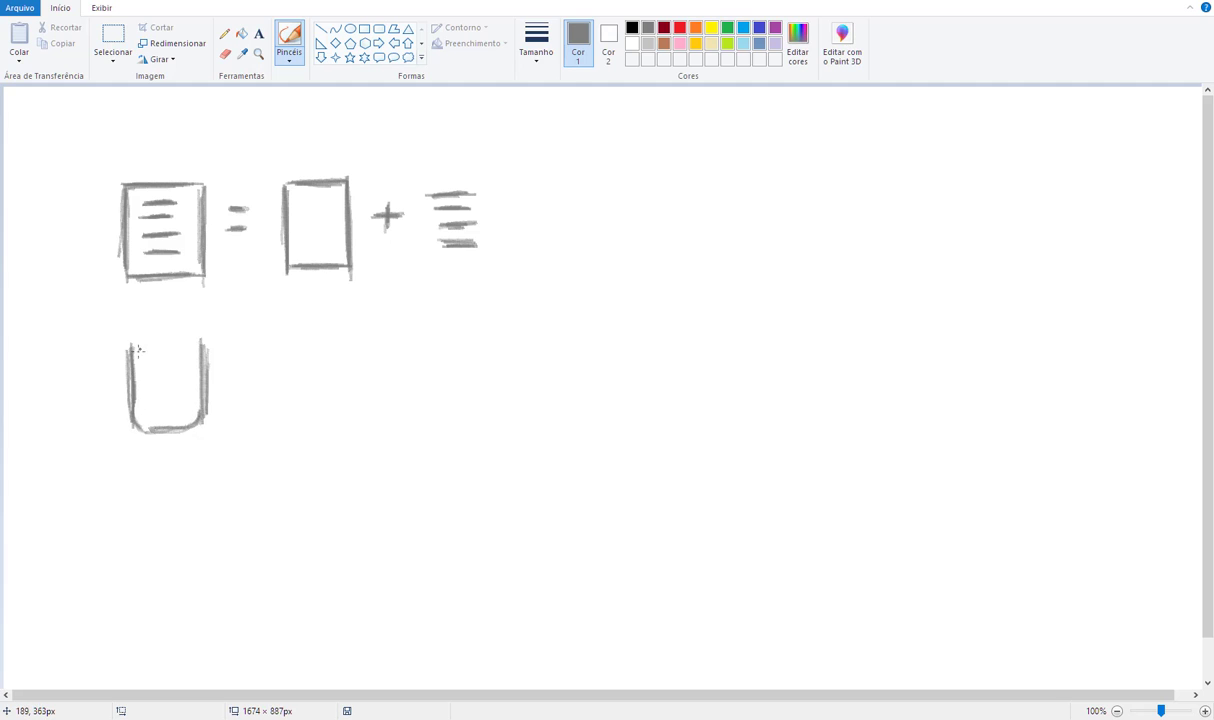
pyautogui.moveTo(142, 337)
pyautogui.mouseDown()
pyautogui.moveTo(195, 336)
pyautogui.moveTo(198, 375)
pyautogui.moveTo(140, 360)
pyautogui.moveTo(178, 374)
pyautogui.moveTo(144, 372)
pyautogui.moveTo(150, 403)
pyautogui.mouseUp()
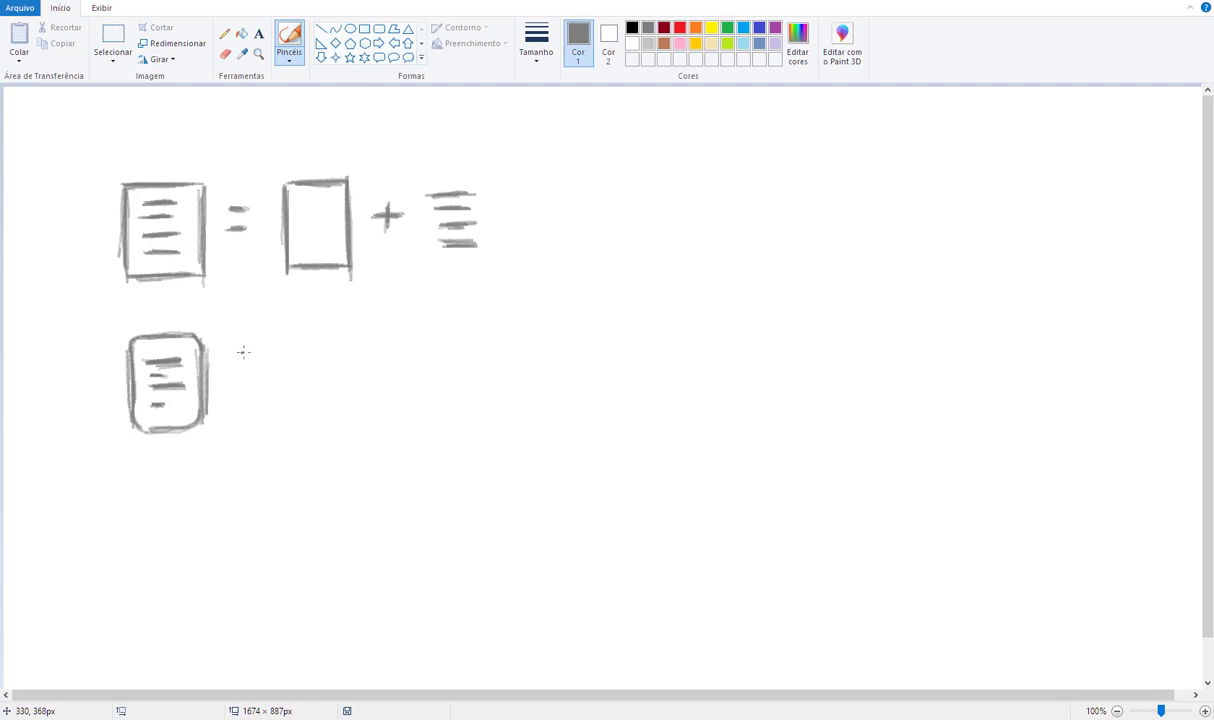
# Beside the rounded document, sketch an equals sign, an empty rounded rectangle, a plus sign and four lines of varying length.
pyautogui.moveTo(233, 352)
pyautogui.mouseDown()
pyautogui.moveTo(254, 353)
pyautogui.moveTo(290, 410)
pyautogui.moveTo(288, 340)
pyautogui.moveTo(352, 340)
pyautogui.moveTo(299, 337)
pyautogui.moveTo(336, 325)
pyautogui.moveTo(297, 330)
pyautogui.moveTo(318, 327)
pyautogui.mouseUp()
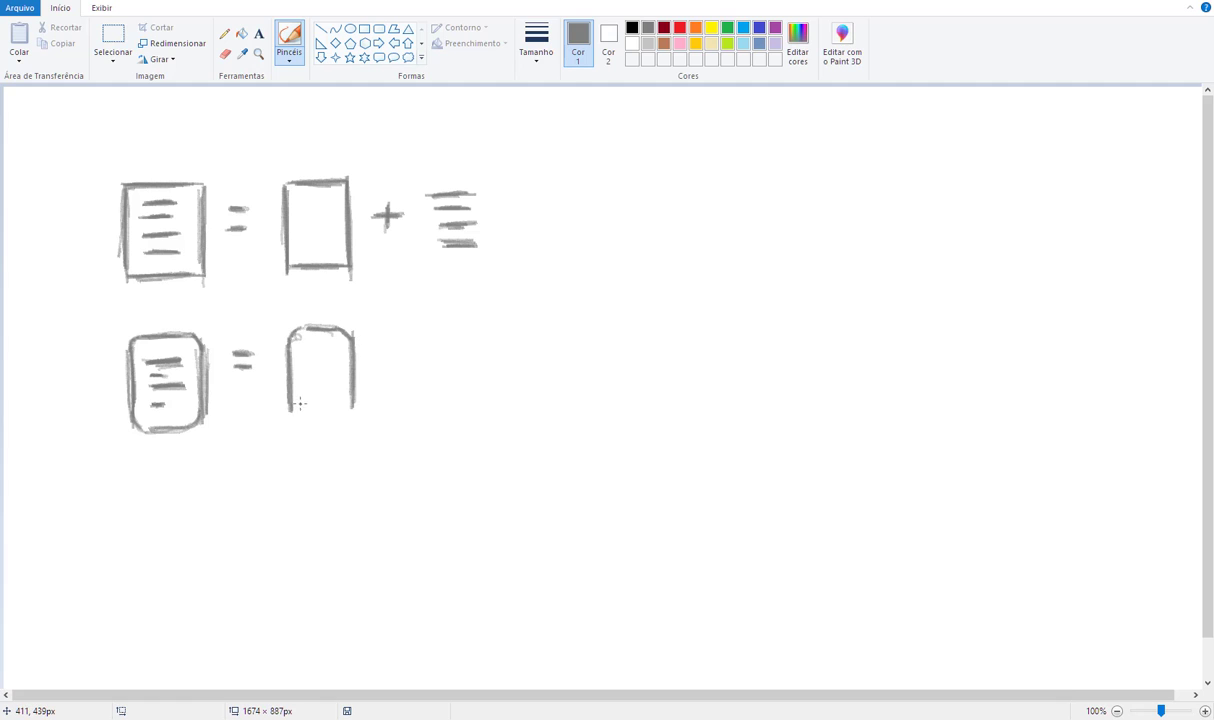
pyautogui.moveTo(294, 412)
pyautogui.mouseDown()
pyautogui.moveTo(320, 420)
pyautogui.moveTo(348, 407)
pyautogui.moveTo(303, 413)
pyautogui.mouseUp()
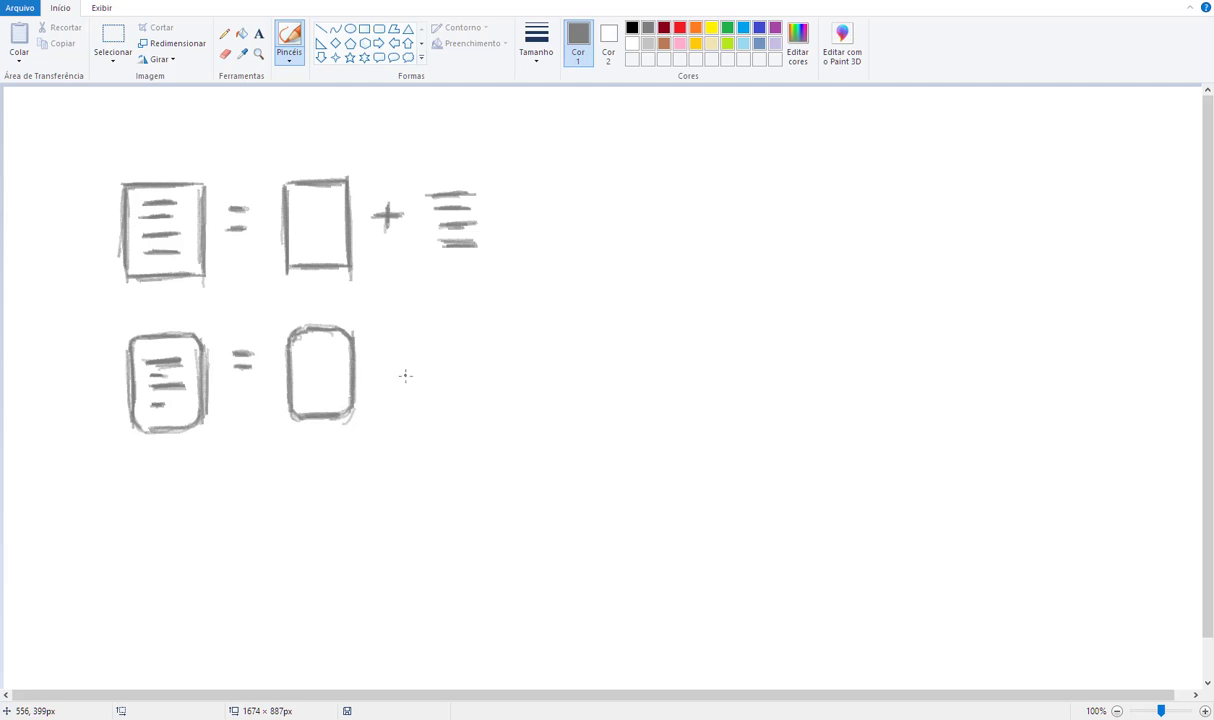
pyautogui.moveTo(380, 358)
pyautogui.mouseDown()
pyautogui.moveTo(408, 357)
pyautogui.moveTo(395, 368)
pyautogui.moveTo(487, 342)
pyautogui.moveTo(457, 362)
pyautogui.moveTo(490, 375)
pyautogui.moveTo(471, 377)
pyautogui.mouseUp()
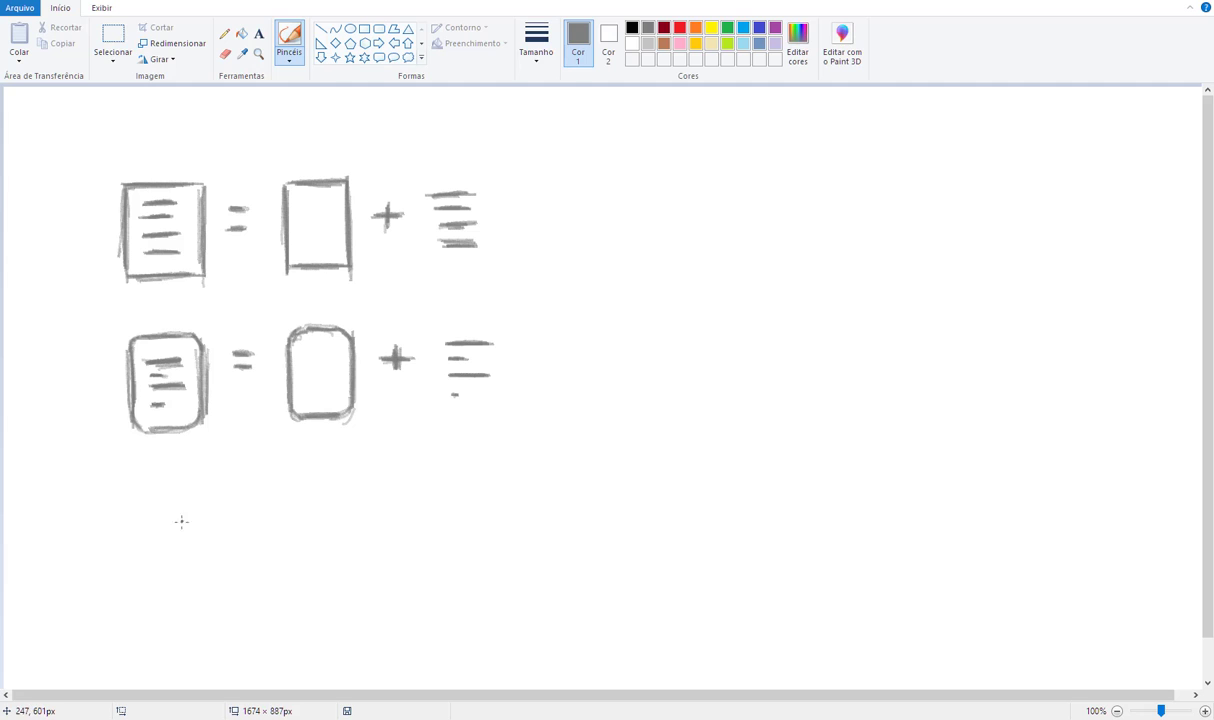
# Sketch a third document icon with a folded upper-right corner and three text lines below the rounded one.
pyautogui.moveTo(140, 516)
pyautogui.mouseDown()
pyautogui.moveTo(143, 572)
pyautogui.moveTo(139, 511)
pyautogui.moveTo(134, 585)
pyautogui.moveTo(137, 506)
pyautogui.mouseUp()
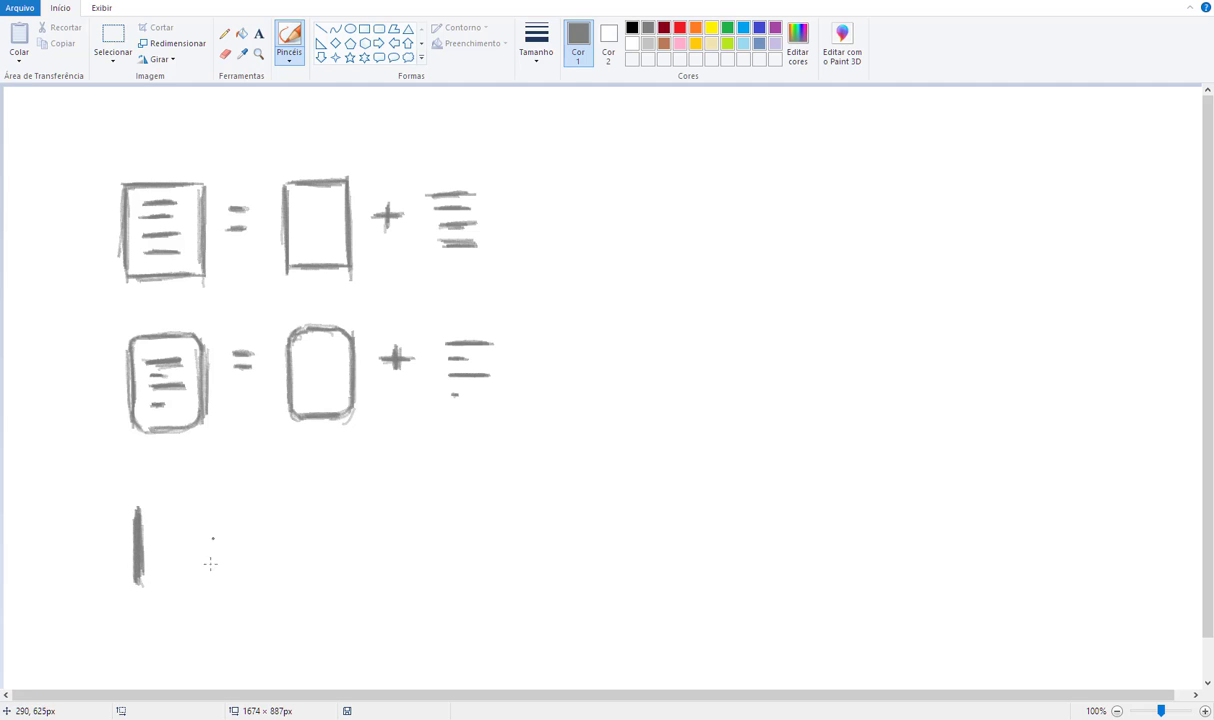
pyautogui.moveTo(210, 564)
pyautogui.mouseDown()
pyautogui.moveTo(203, 500)
pyautogui.moveTo(200, 575)
pyautogui.moveTo(201, 500)
pyautogui.moveTo(200, 510)
pyautogui.mouseUp()
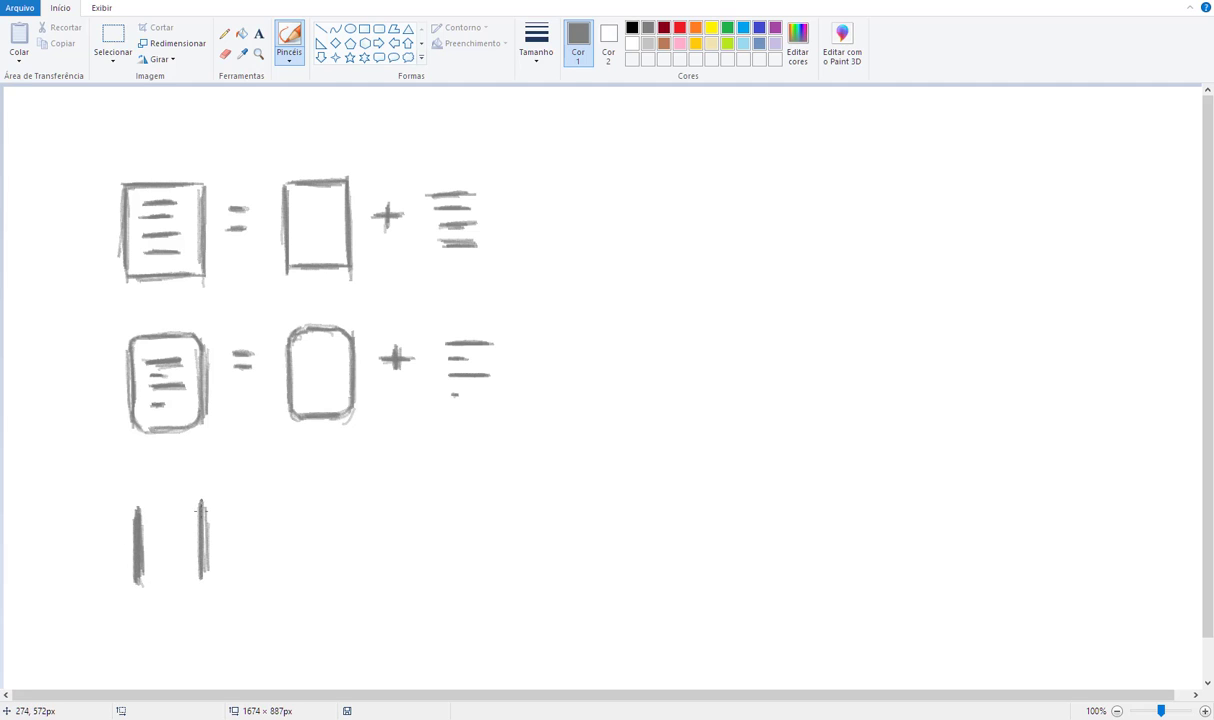
pyautogui.moveTo(149, 587); pyautogui.dragTo(201, 578)
pyautogui.moveTo(182, 512); pyautogui.dragTo(201, 500)
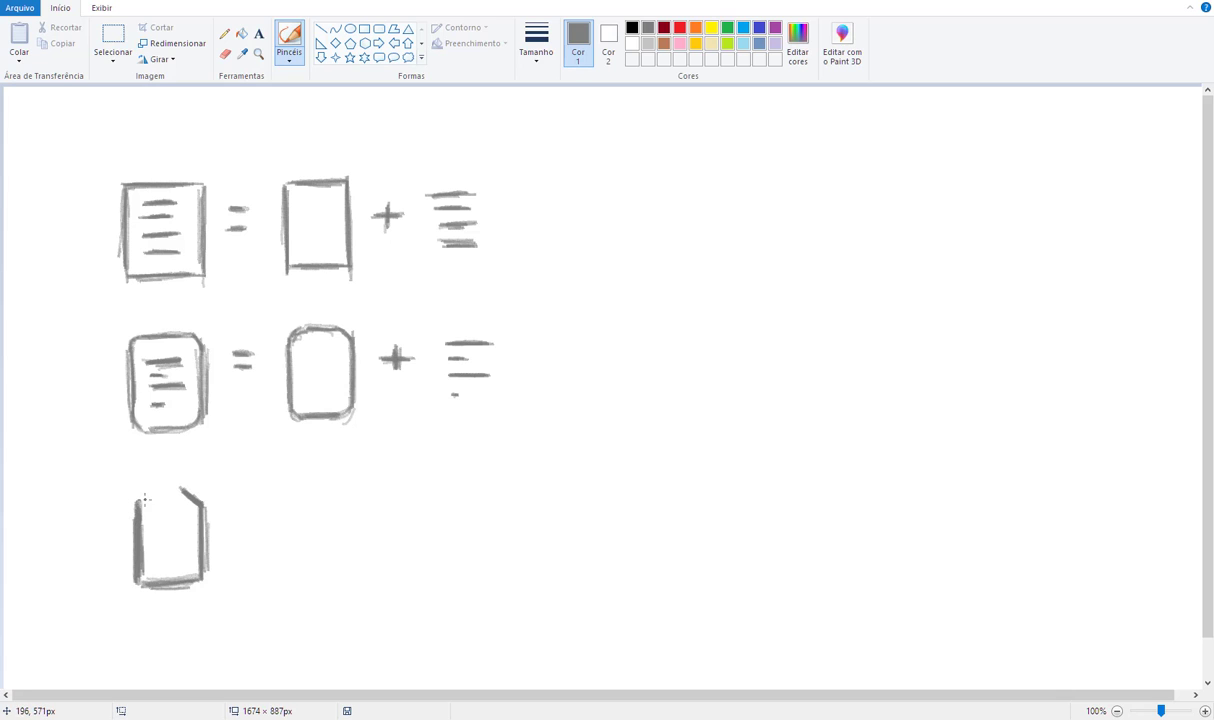
pyautogui.moveTo(146, 498)
pyautogui.mouseDown()
pyautogui.moveTo(178, 491)
pyautogui.moveTo(140, 493)
pyautogui.moveTo(178, 491)
pyautogui.moveTo(152, 494)
pyautogui.moveTo(182, 494)
pyautogui.moveTo(181, 512)
pyautogui.moveTo(176, 486)
pyautogui.moveTo(193, 508)
pyautogui.mouseUp()
pyautogui.moveTo(180, 528)
pyautogui.mouseDown()
pyautogui.moveTo(152, 527)
pyautogui.moveTo(180, 527)
pyautogui.moveTo(158, 540)
pyautogui.moveTo(183, 545)
pyautogui.moveTo(152, 528)
pyautogui.moveTo(172, 544)
pyautogui.moveTo(158, 558)
pyautogui.moveTo(184, 560)
pyautogui.mouseUp()
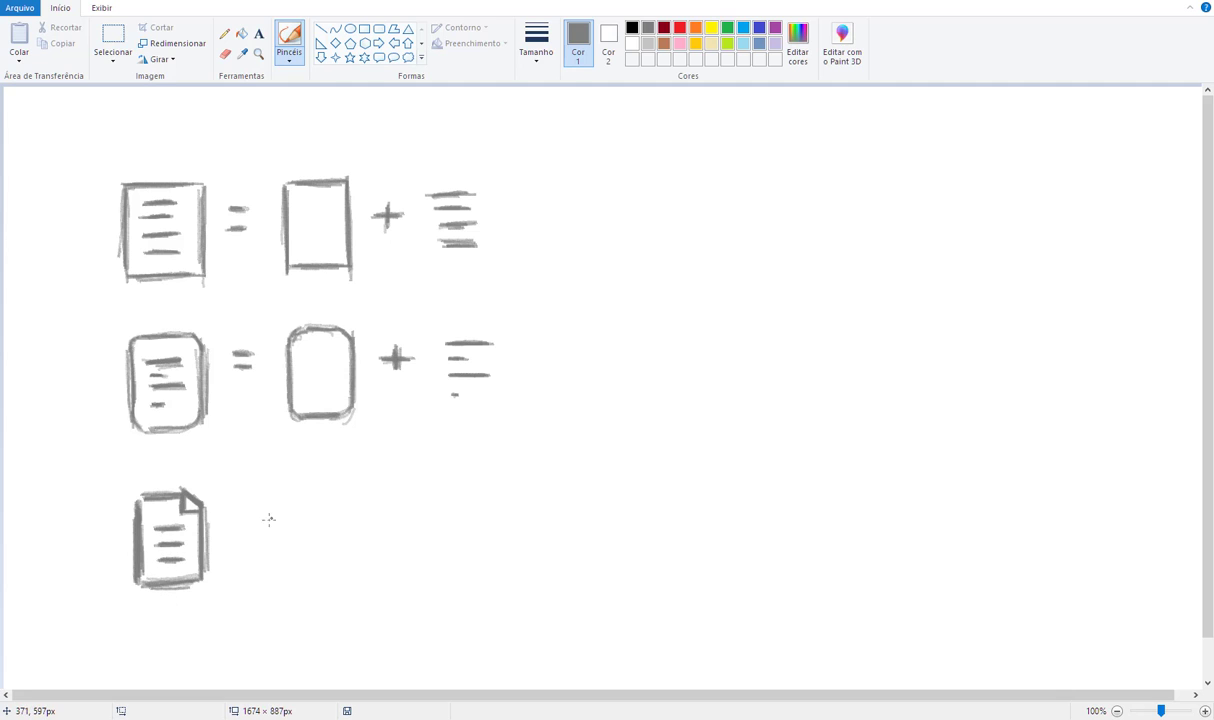
# Beside the folded-corner document, sketch an equals sign and an empty page outline with a cut upper-right corner.
pyautogui.moveTo(262, 521)
pyautogui.mouseDown()
pyautogui.moveTo(244, 521)
pyautogui.moveTo(252, 535)
pyautogui.mouseUp()
pyautogui.moveTo(293, 497); pyautogui.dragTo(286, 558)
pyautogui.moveTo(349, 495)
pyautogui.mouseDown()
pyautogui.moveTo(348, 571)
pyautogui.moveTo(298, 565)
pyautogui.moveTo(330, 566)
pyautogui.mouseUp()
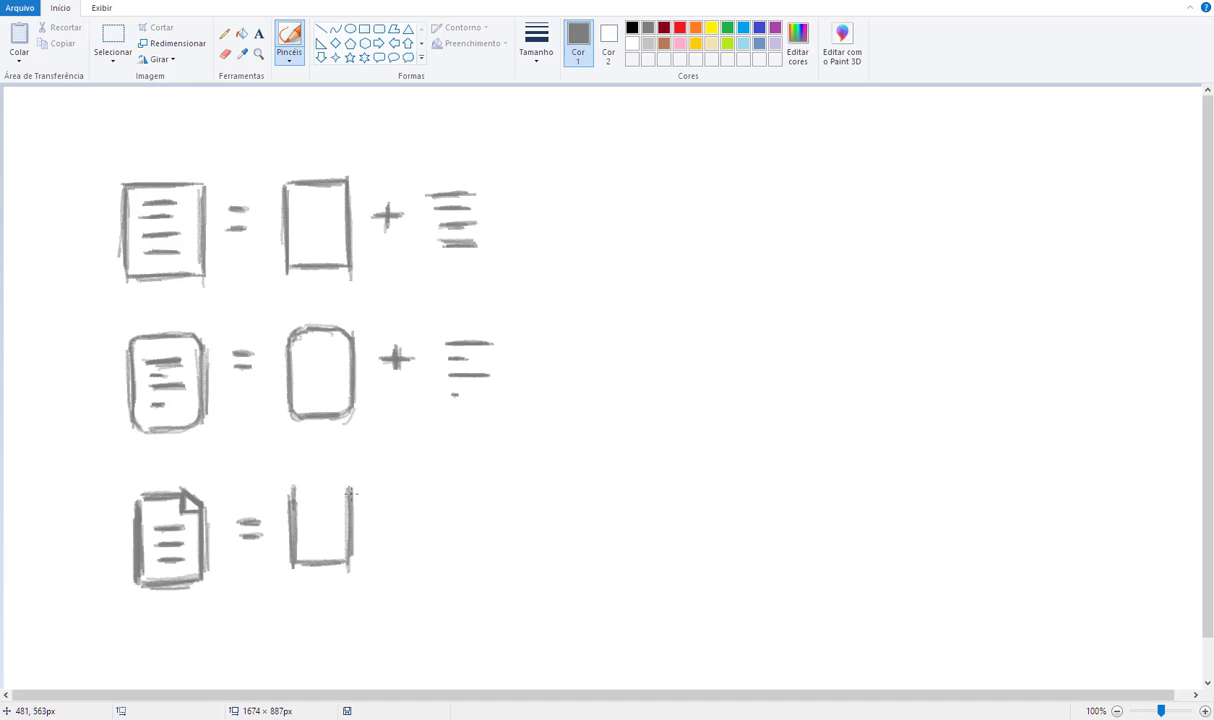
pyautogui.moveTo(349, 494)
pyautogui.mouseDown()
pyautogui.moveTo(333, 478)
pyautogui.moveTo(309, 485)
pyautogui.moveTo(339, 481)
pyautogui.mouseUp()
# Complete the third row with a plus sign, a small fold triangle, another plus sign and three lines.
pyautogui.moveTo(391, 512); pyautogui.dragTo(381, 512)
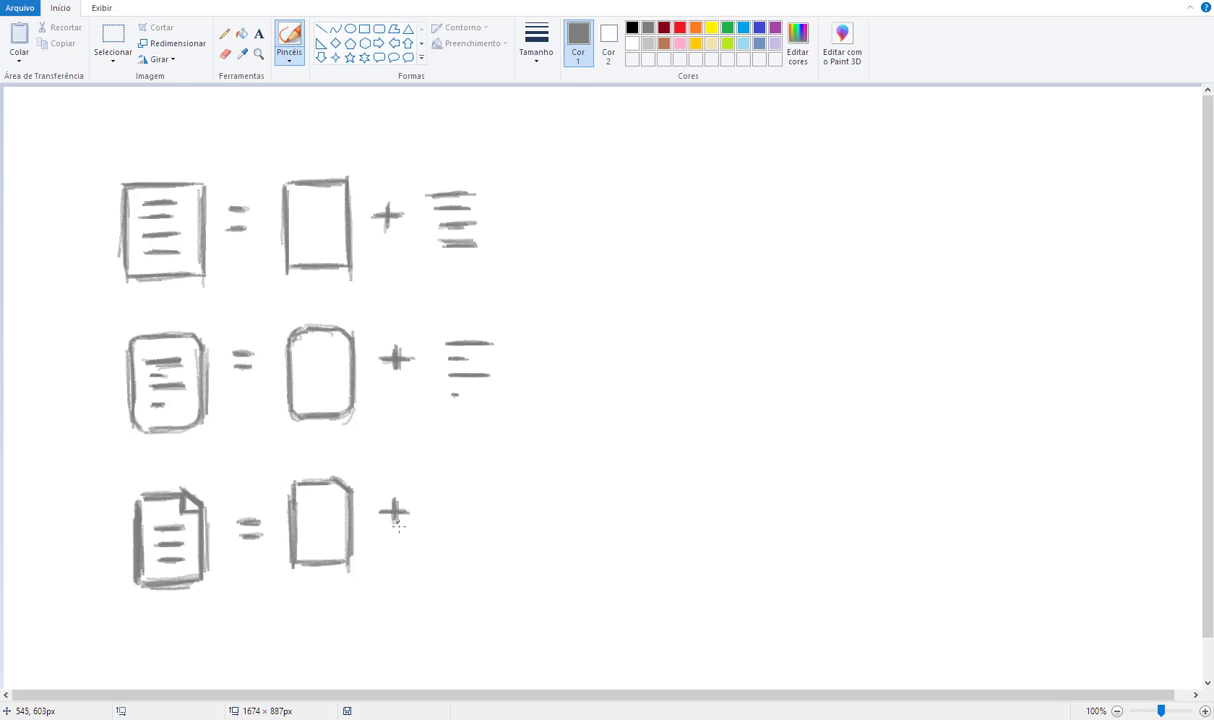
pyautogui.moveTo(458, 502)
pyautogui.mouseDown()
pyautogui.moveTo(457, 515)
pyautogui.moveTo(457, 489)
pyautogui.moveTo(485, 510)
pyautogui.mouseUp()
pyautogui.moveTo(538, 515); pyautogui.dragTo(541, 511)
pyautogui.moveTo(602, 485)
pyautogui.mouseDown()
pyautogui.moveTo(622, 483)
pyautogui.moveTo(607, 482)
pyautogui.mouseUp()
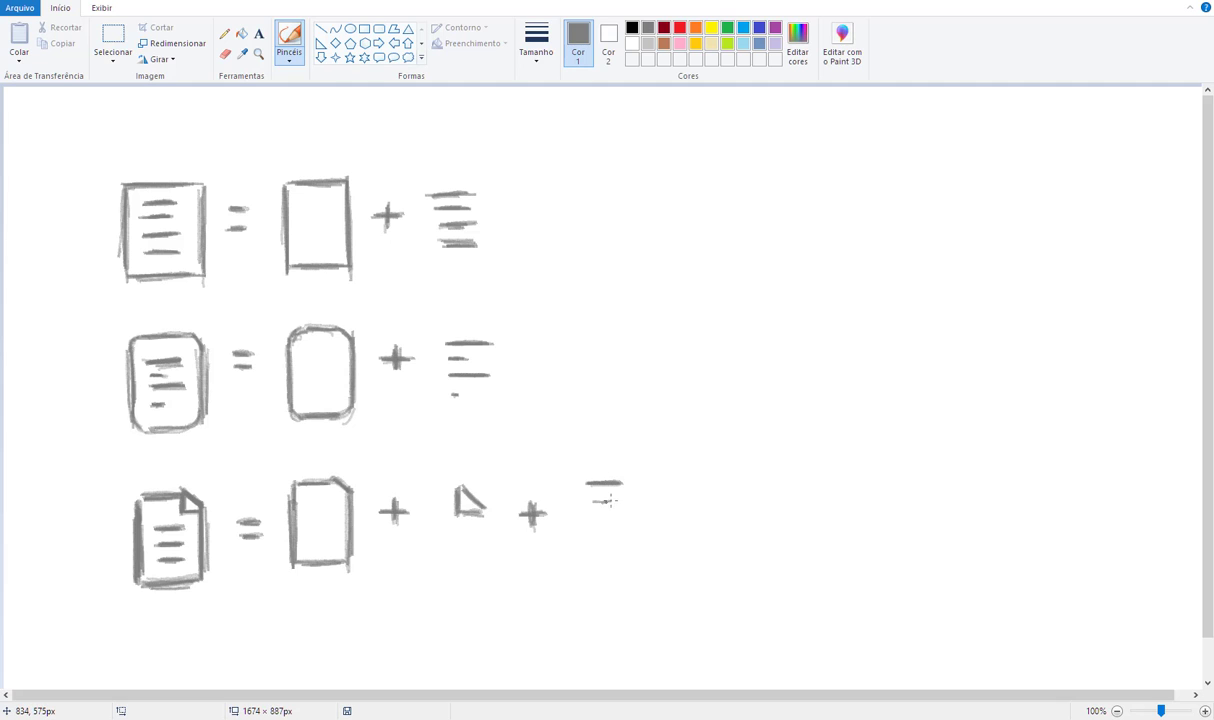
pyautogui.moveTo(590, 521); pyautogui.dragTo(611, 518)
# Copy an area of about 779 × 662 px containing all three sketch rows and paste it into the empty Figma file.
pyautogui.click(114, 38)
pyautogui.moveTo(96, 135)
pyautogui.mouseDown()
pyautogui.moveTo(130, 195)
pyautogui.moveTo(561, 550)
pyautogui.moveTo(659, 613)
pyautogui.mouseUp()
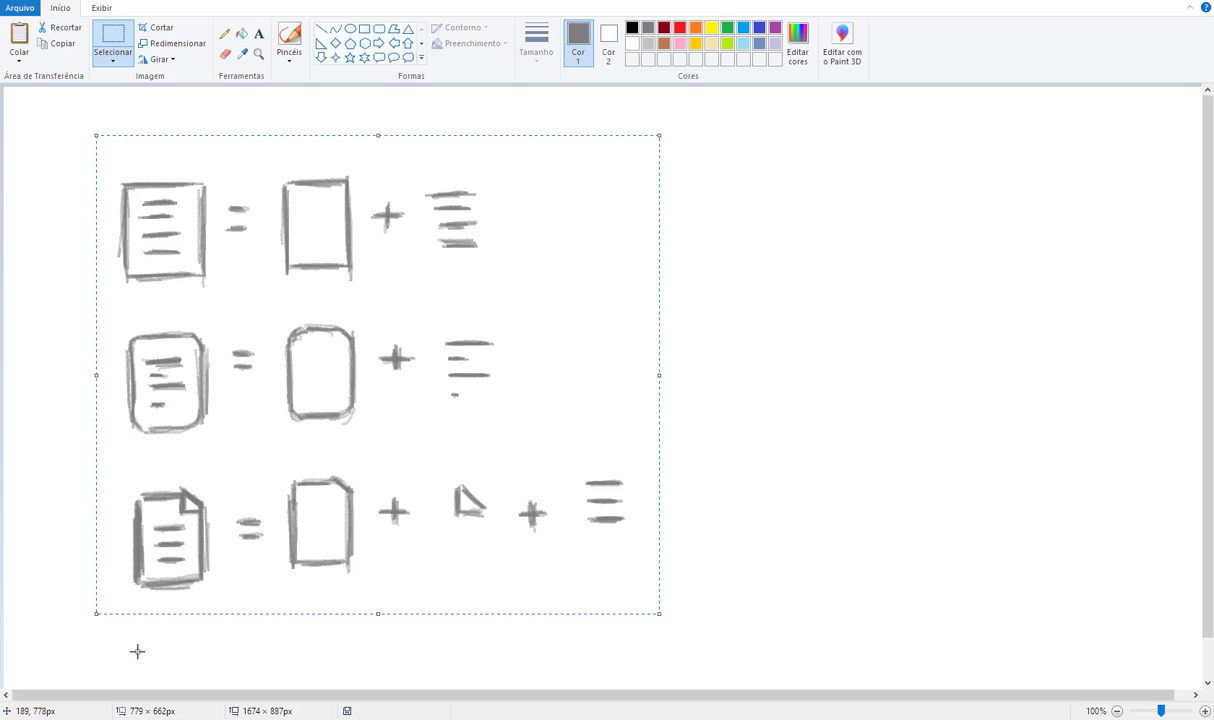
pyautogui.click(154, 718)
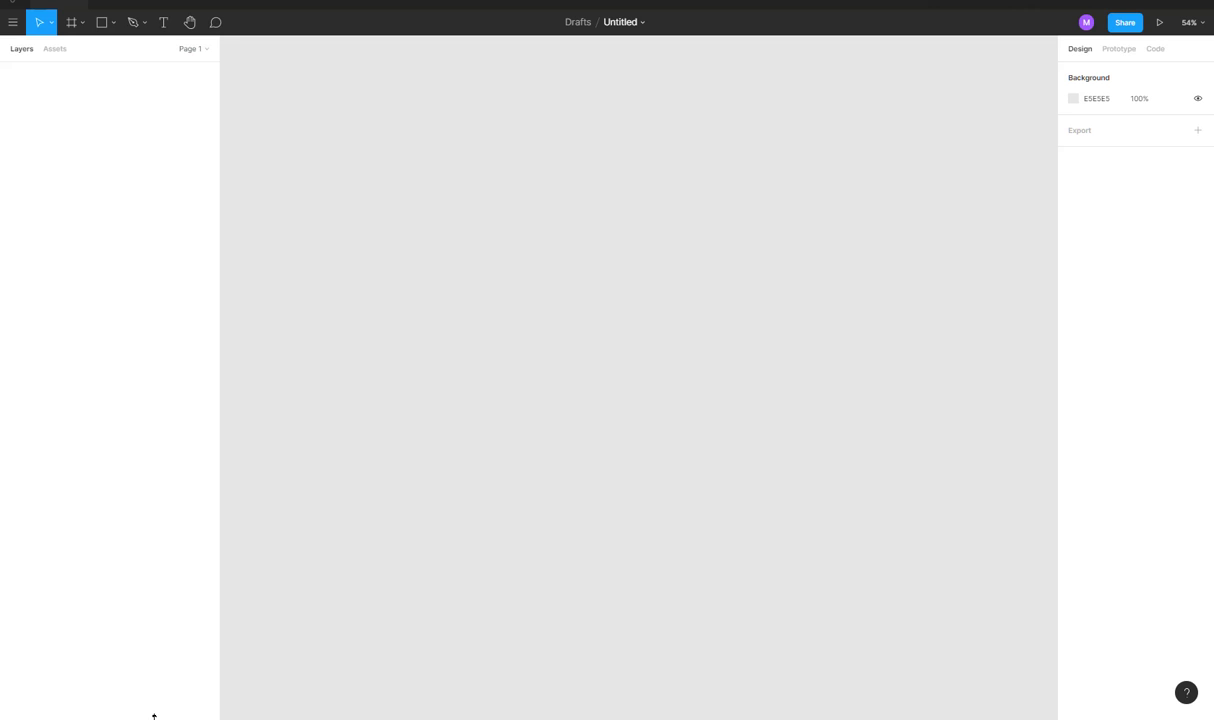
pyautogui.hotkey('ctrl', 'v')
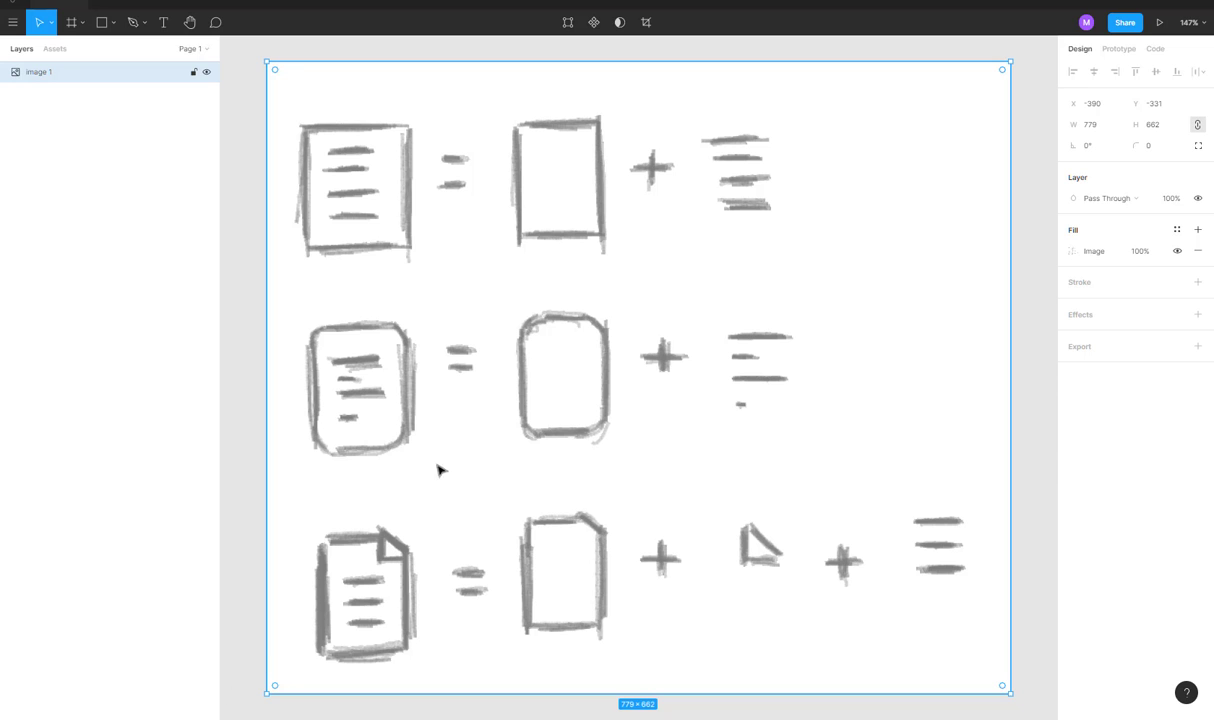
# Draw a frame of about 770 × 518 directly below the pasted sketch image, aligned with its left edge.
pyautogui.scroll(-5, 499, 309)
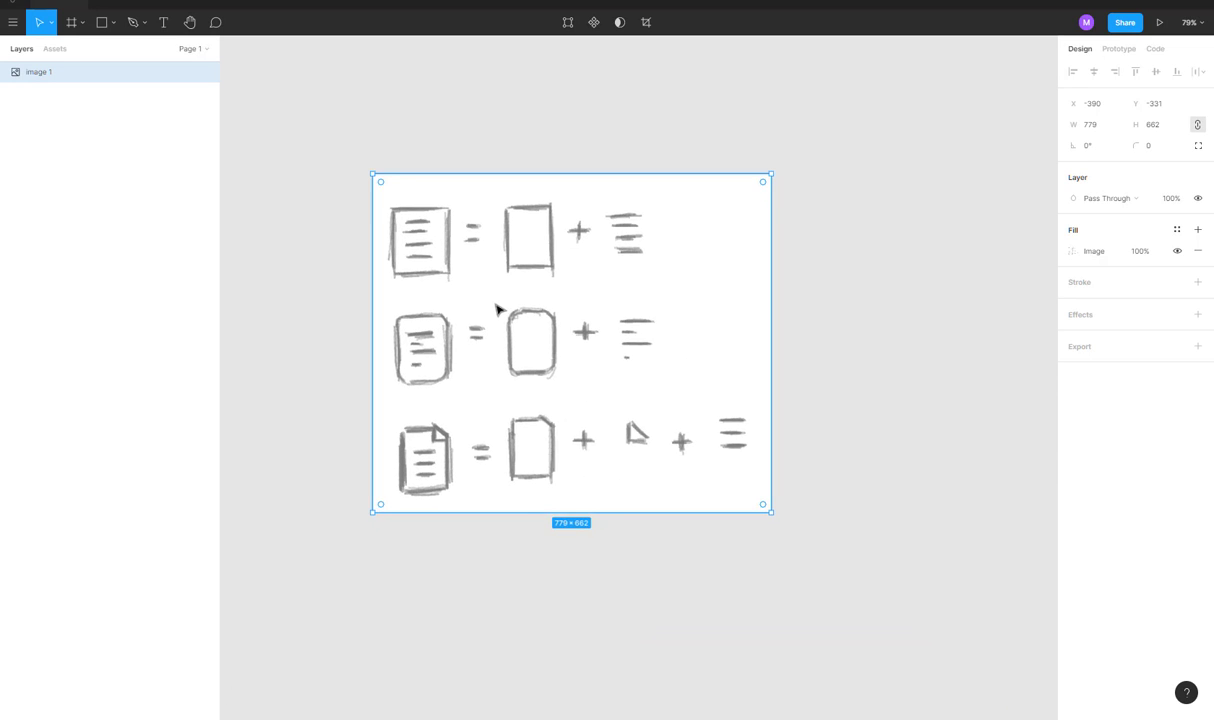
pyautogui.scroll(-2, 496, 309)
pyautogui.click(853, 306)
pyautogui.moveTo(853, 306); pyautogui.dragTo(832, 211)
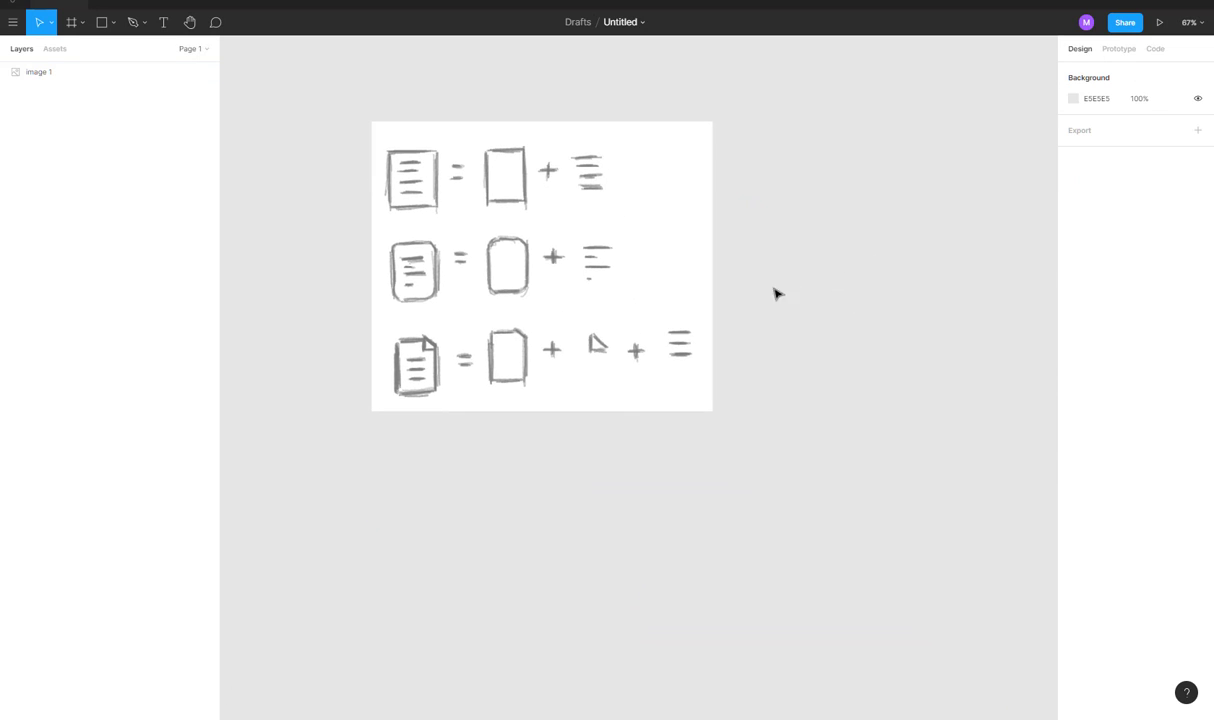
pyautogui.click(500, 190)
pyautogui.click(857, 335)
pyautogui.moveTo(857, 335); pyautogui.dragTo(837, 295)
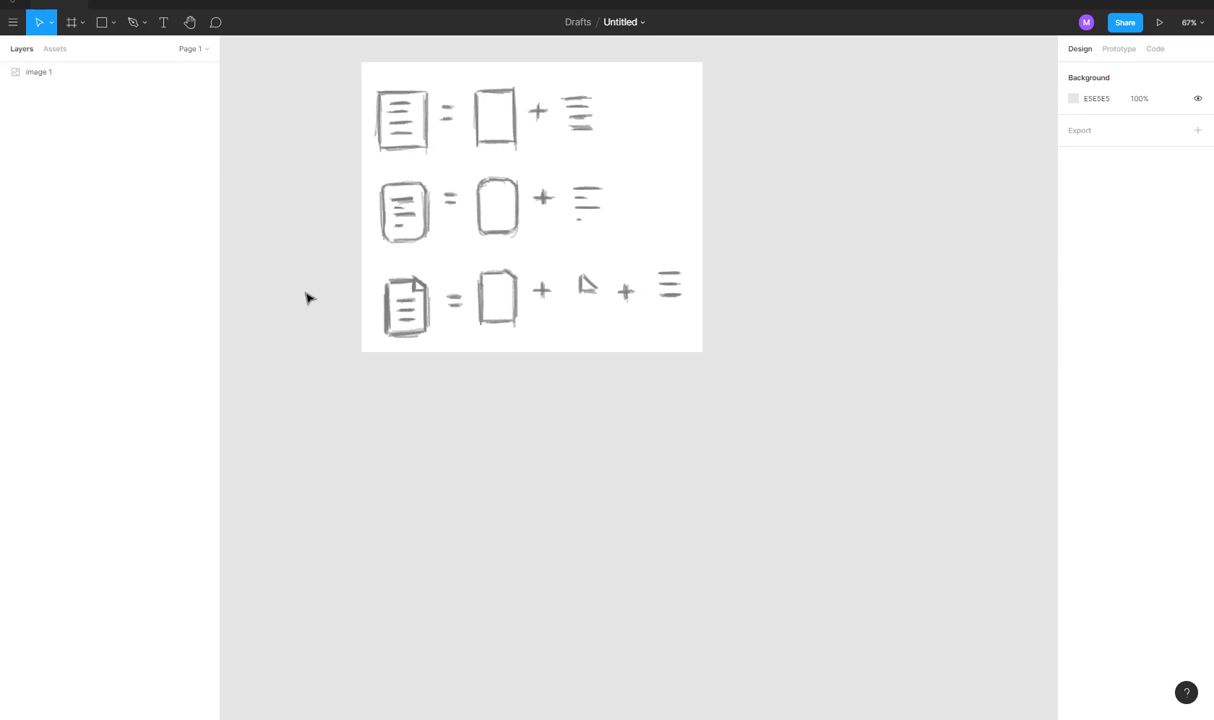
pyautogui.press('f')
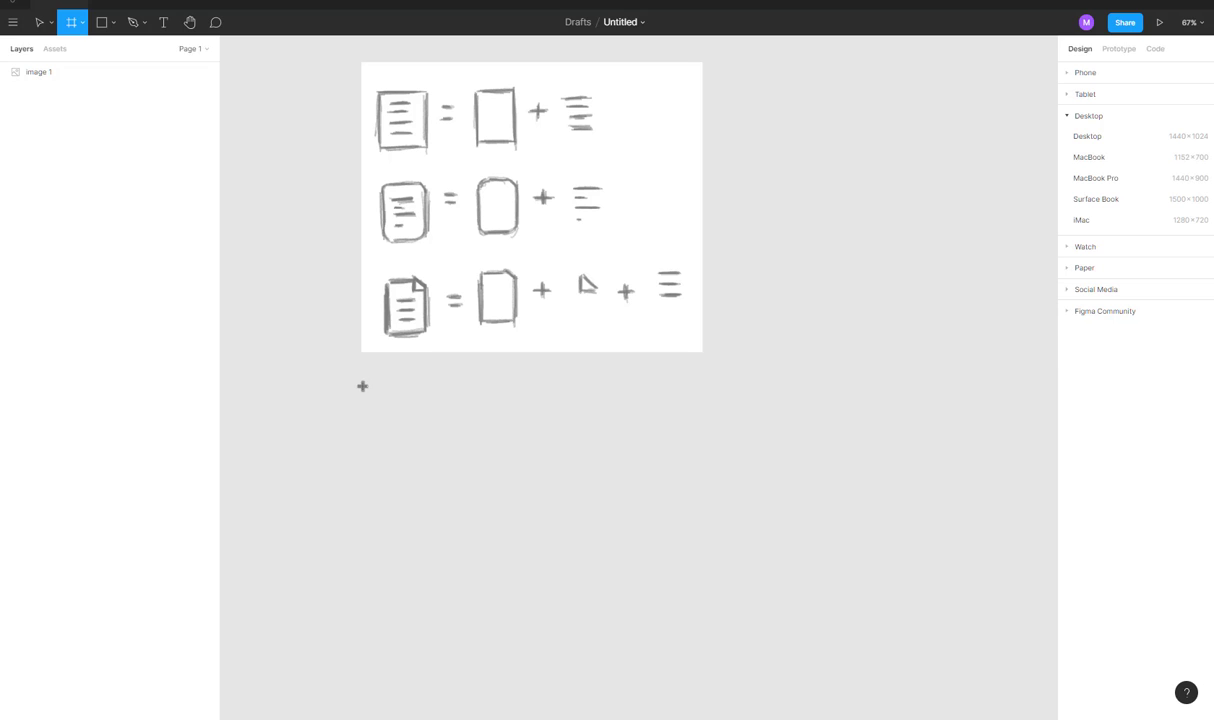
pyautogui.moveTo(362, 386); pyautogui.dragTo(699, 612)
# Rename the new frame as icones and deselect it.
pyautogui.doubleClick(141, 75)
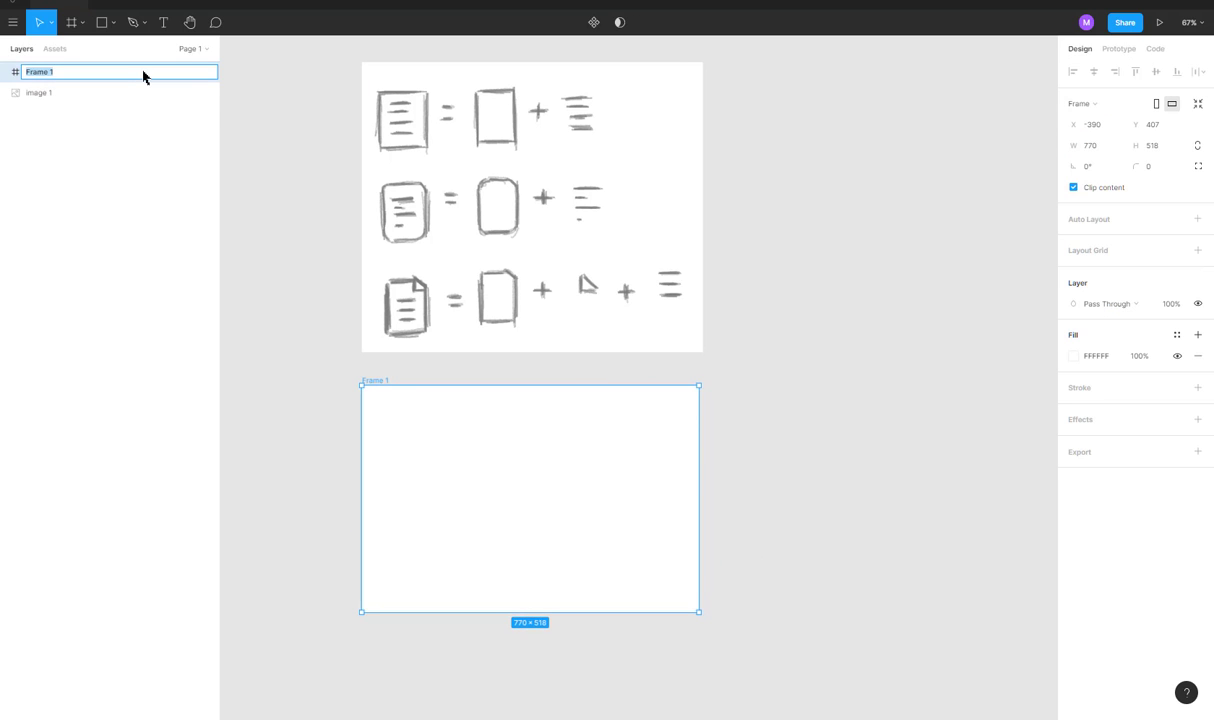
pyautogui.write('ic')
pyautogui.write('ones')
pyautogui.press('Return')
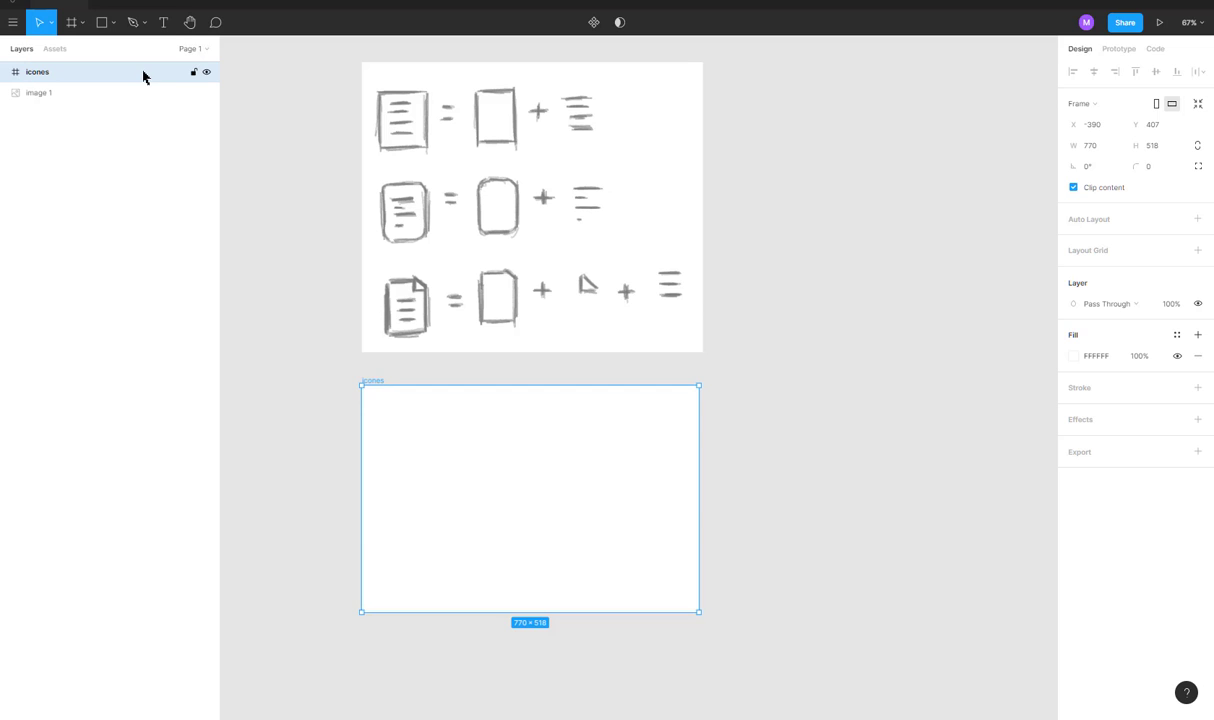
pyautogui.click(493, 127)
pyautogui.click(783, 211)
pyautogui.click(377, 385)
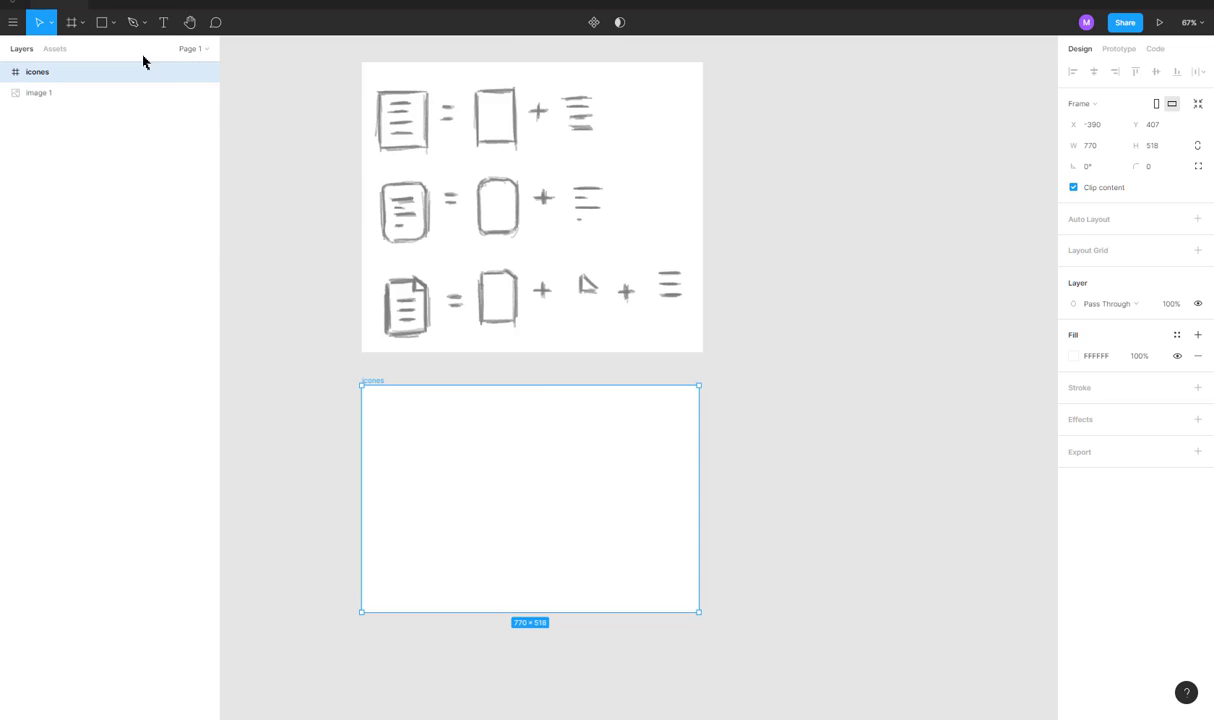
pyautogui.click(770, 378)
# Lock the pasted sketch image so it stays fixed as a tracing reference.
pyautogui.scroll(-2, 770, 378)
pyautogui.scroll(3, 677, 298)
pyautogui.click(393, 190)
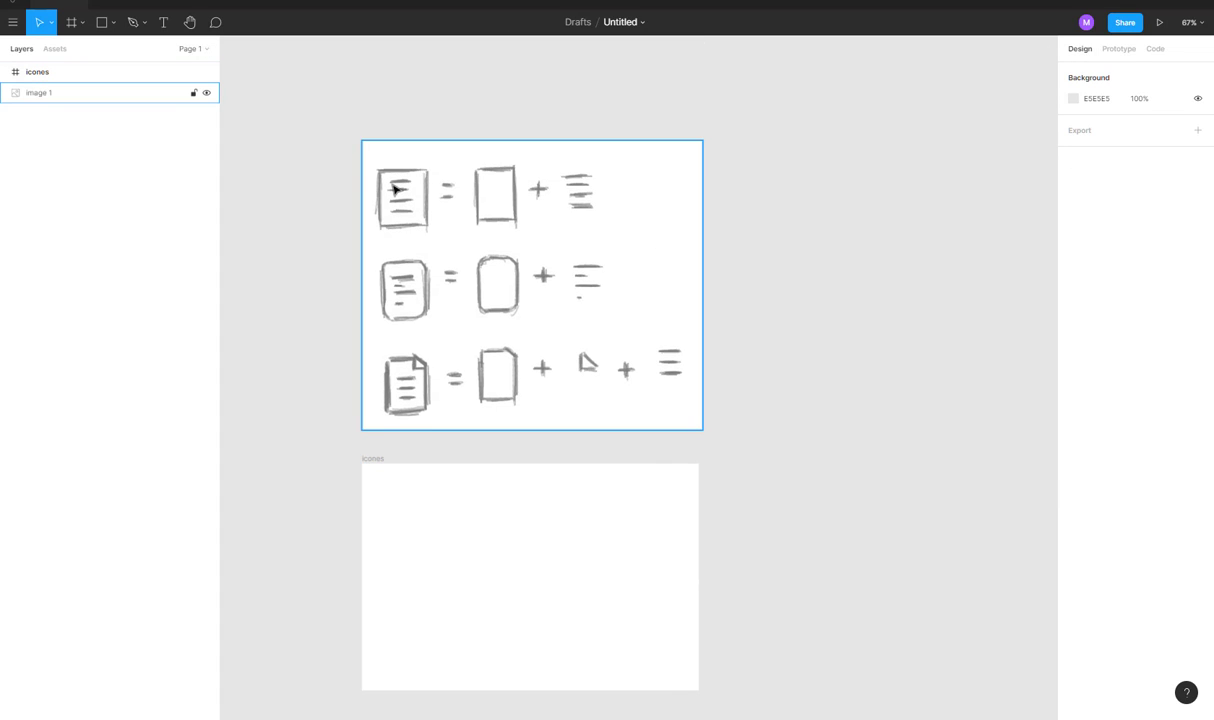
pyautogui.scroll(5, 393, 190)
pyautogui.scroll(2, 393, 190)
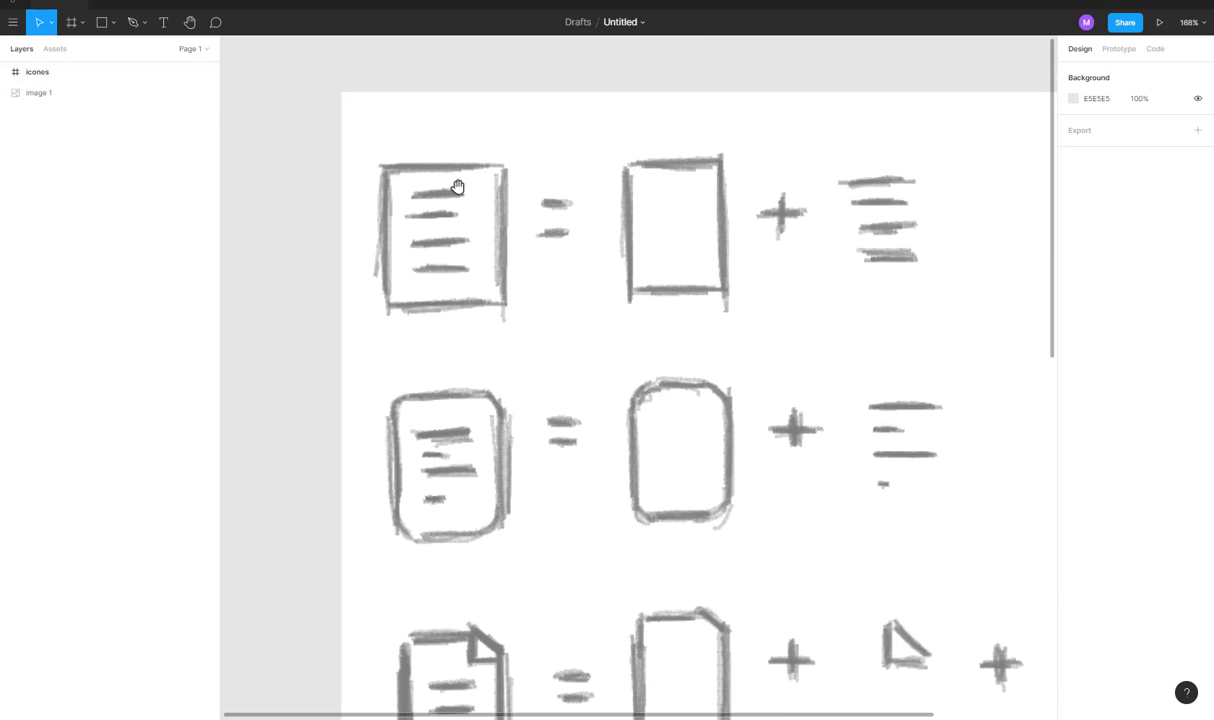
pyautogui.click(399, 123)
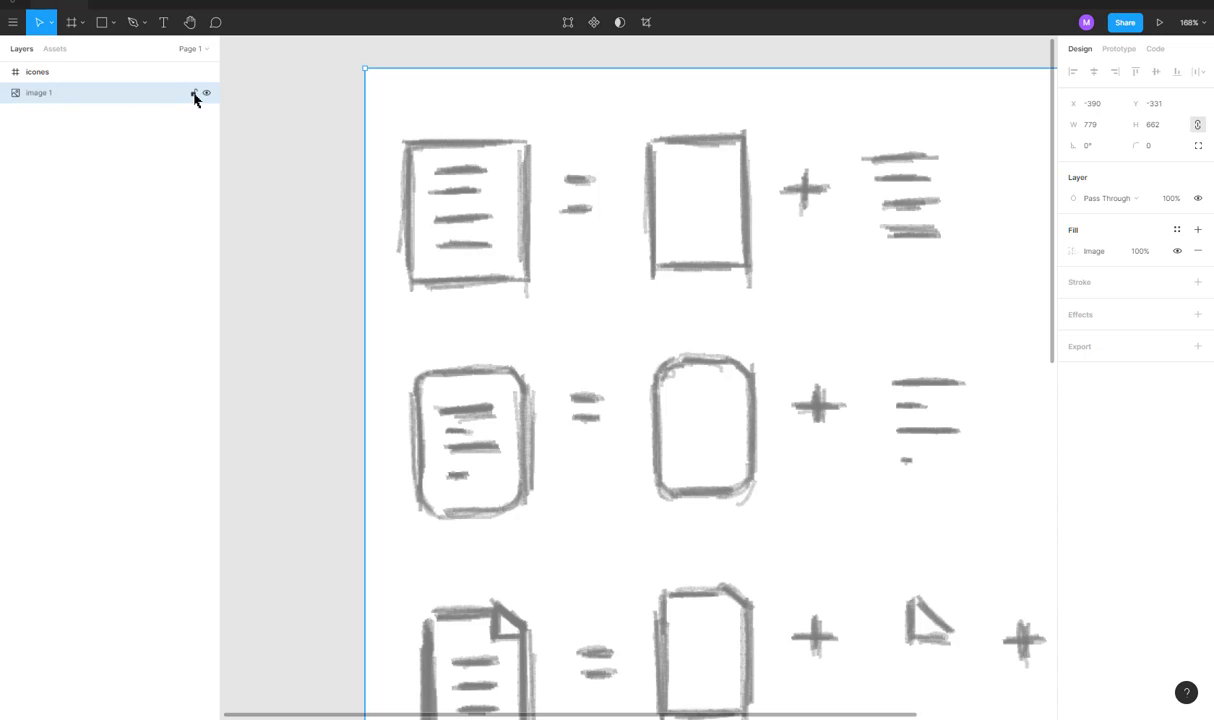
pyautogui.click(193, 92)
pyautogui.click(290, 198)
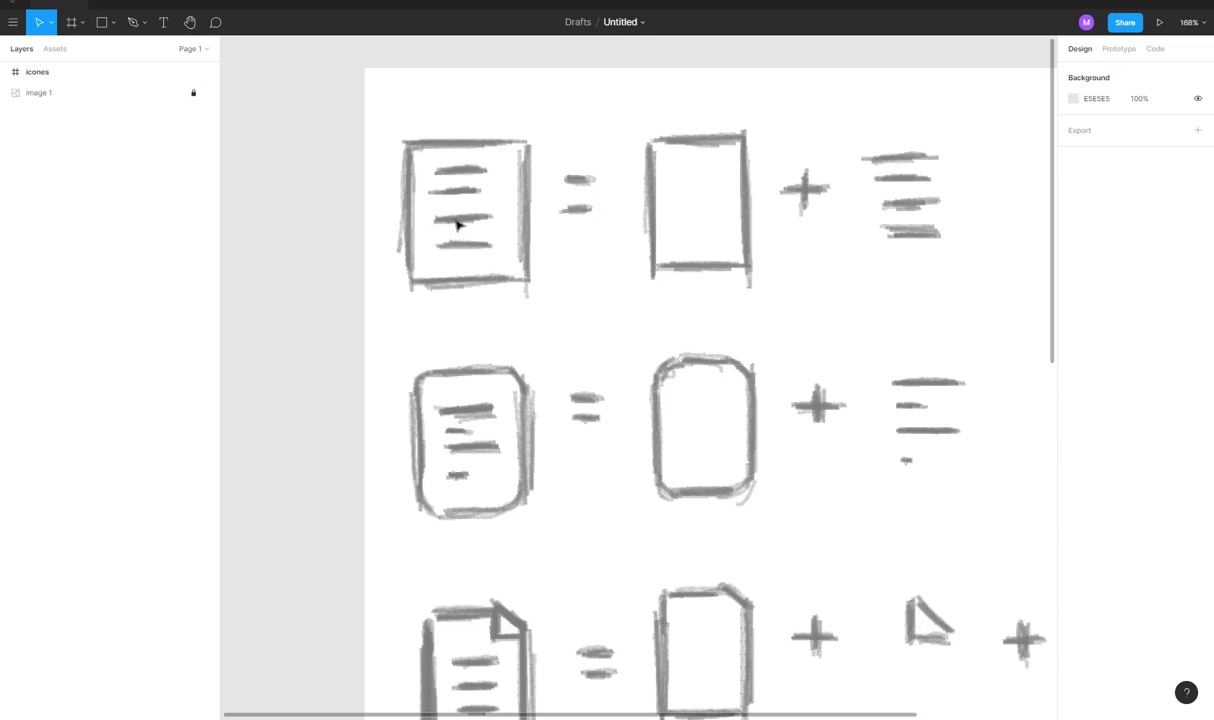
# Trace the outer outline of the first sketched icon with the Pen tool as a closed rectangle of about 107.5 × 125.5.
pyautogui.press('p')
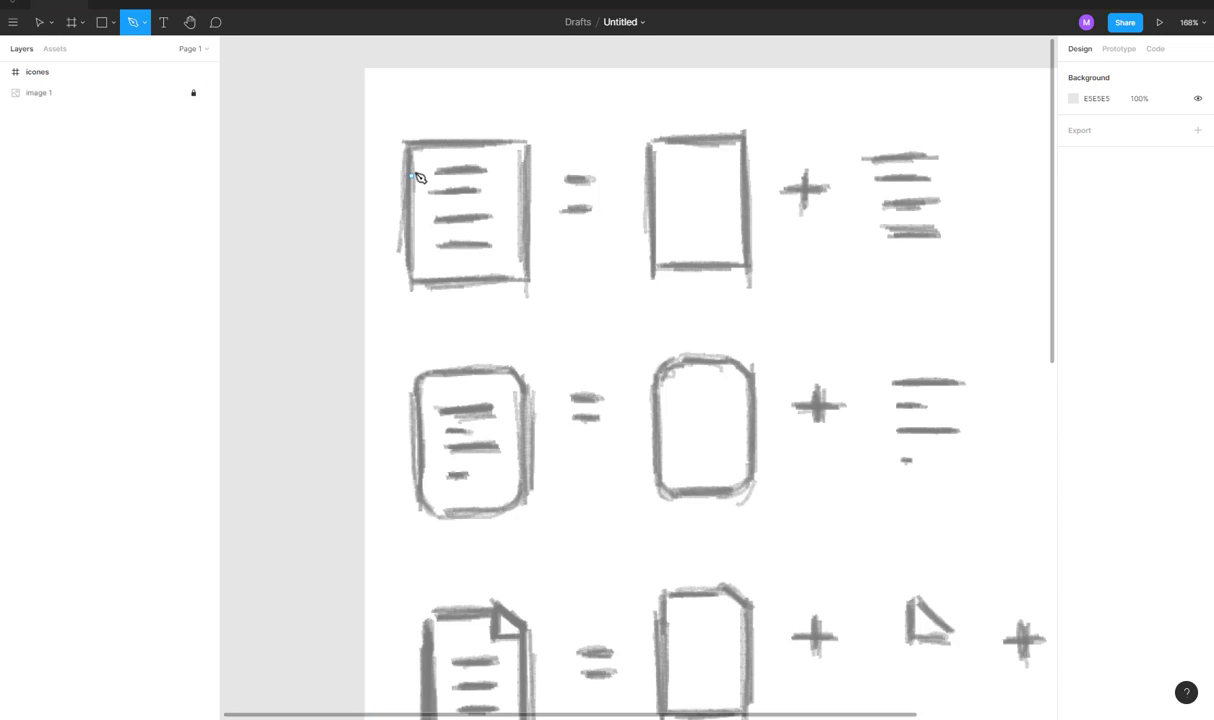
pyautogui.click(409, 146)
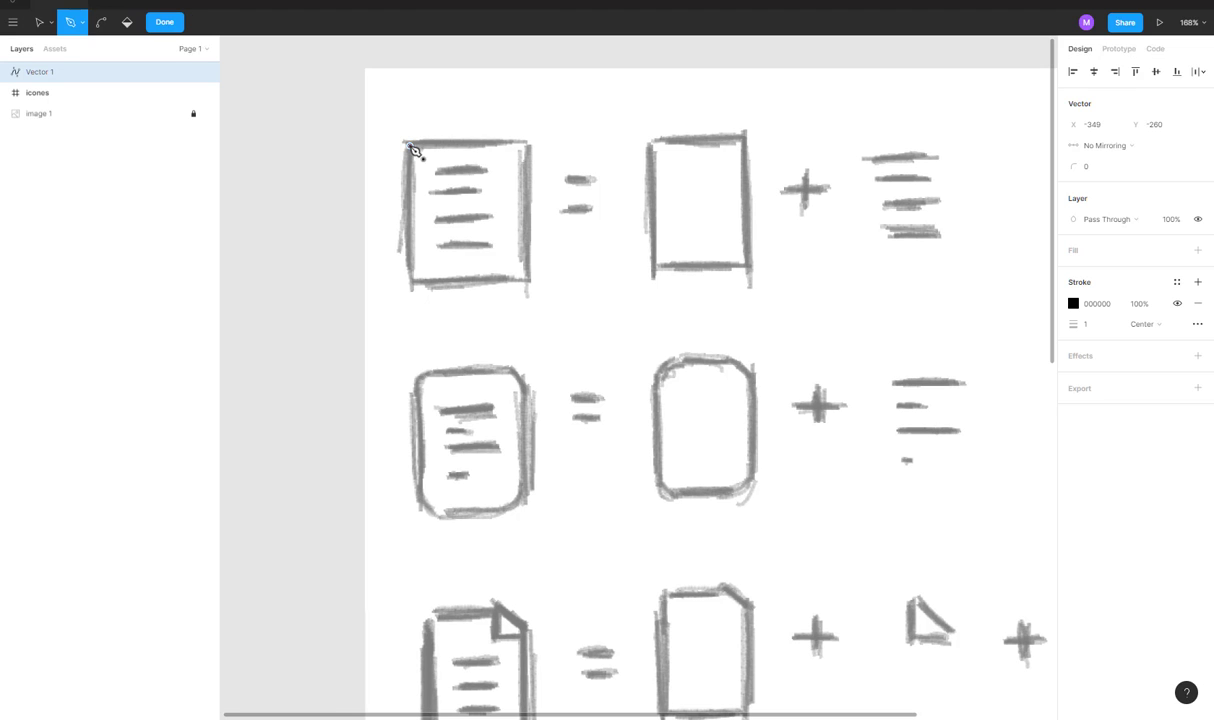
pyautogui.click(409, 282)
pyautogui.click(527, 282)
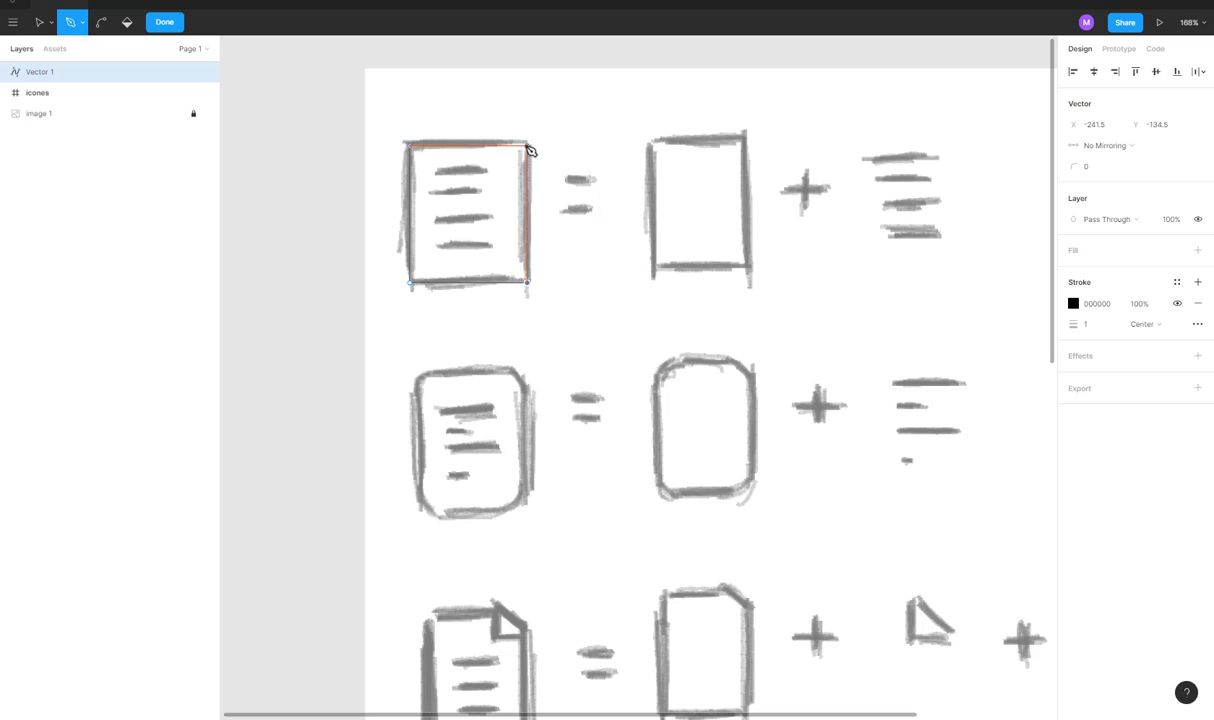
pyautogui.click(527, 146)
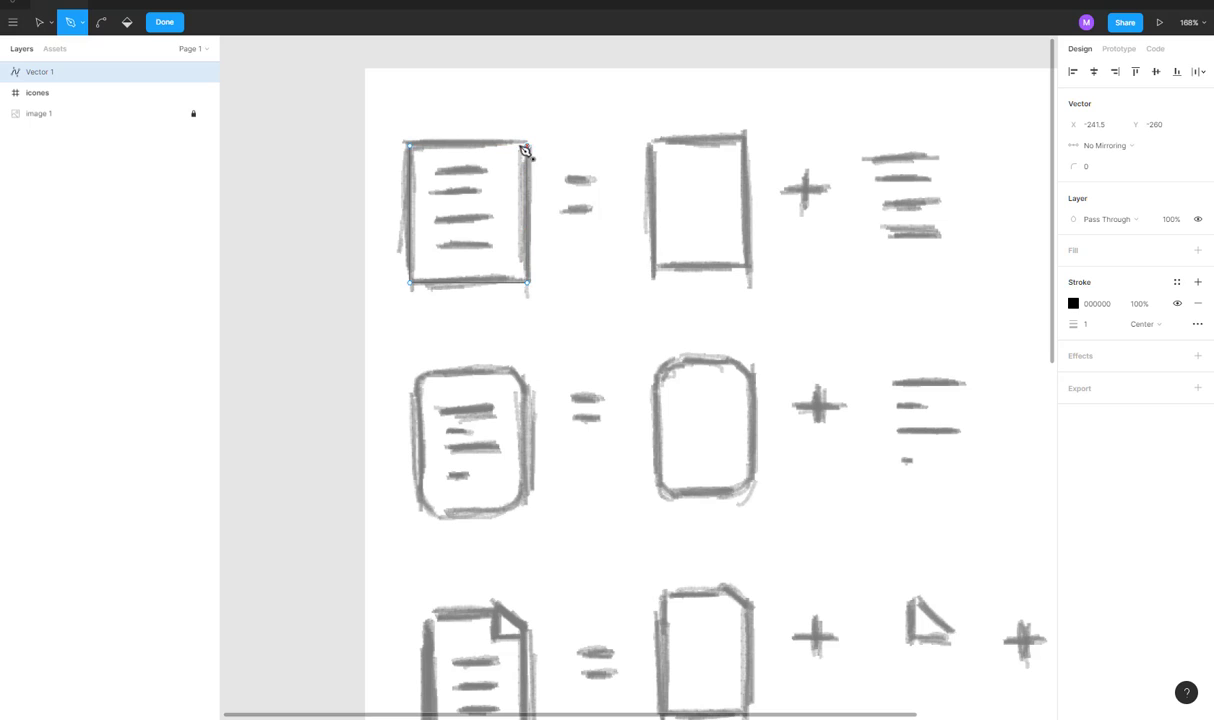
pyautogui.click(410, 146)
pyautogui.press('Escape')
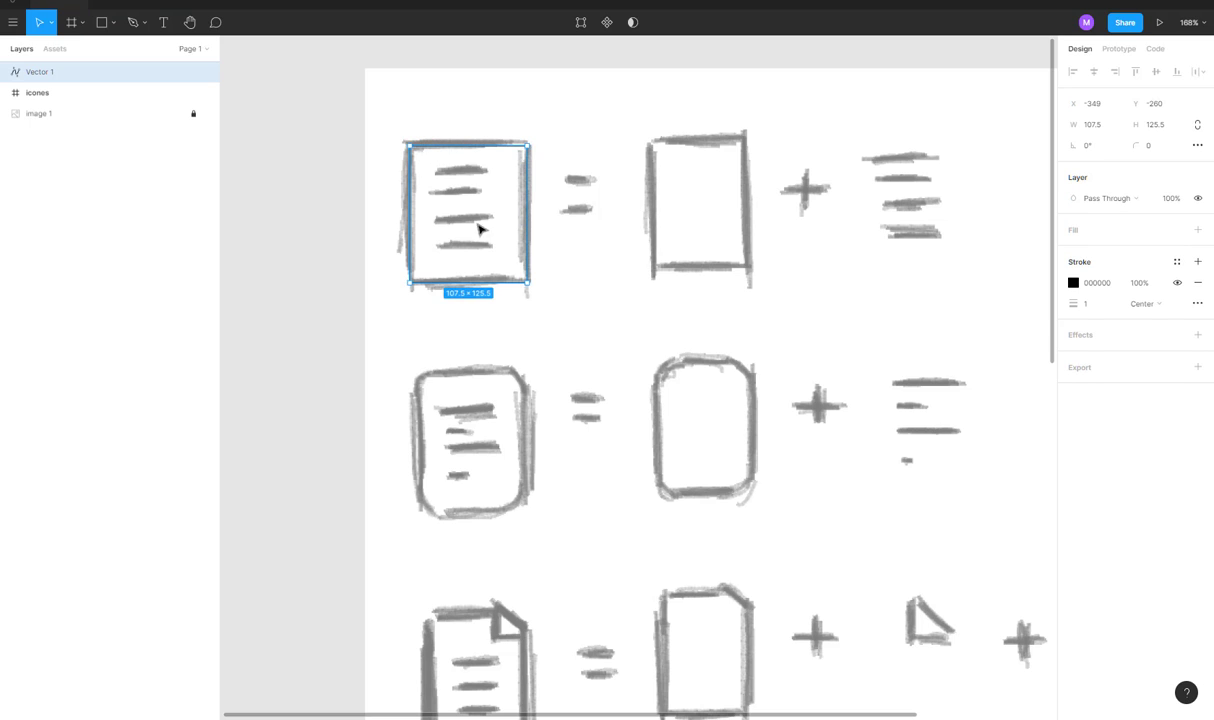
# Draw a separate horizontal line over the topmost text stroke inside the first icon's rectangle, then deselect it.
pyautogui.scroll(5, 491, 232)
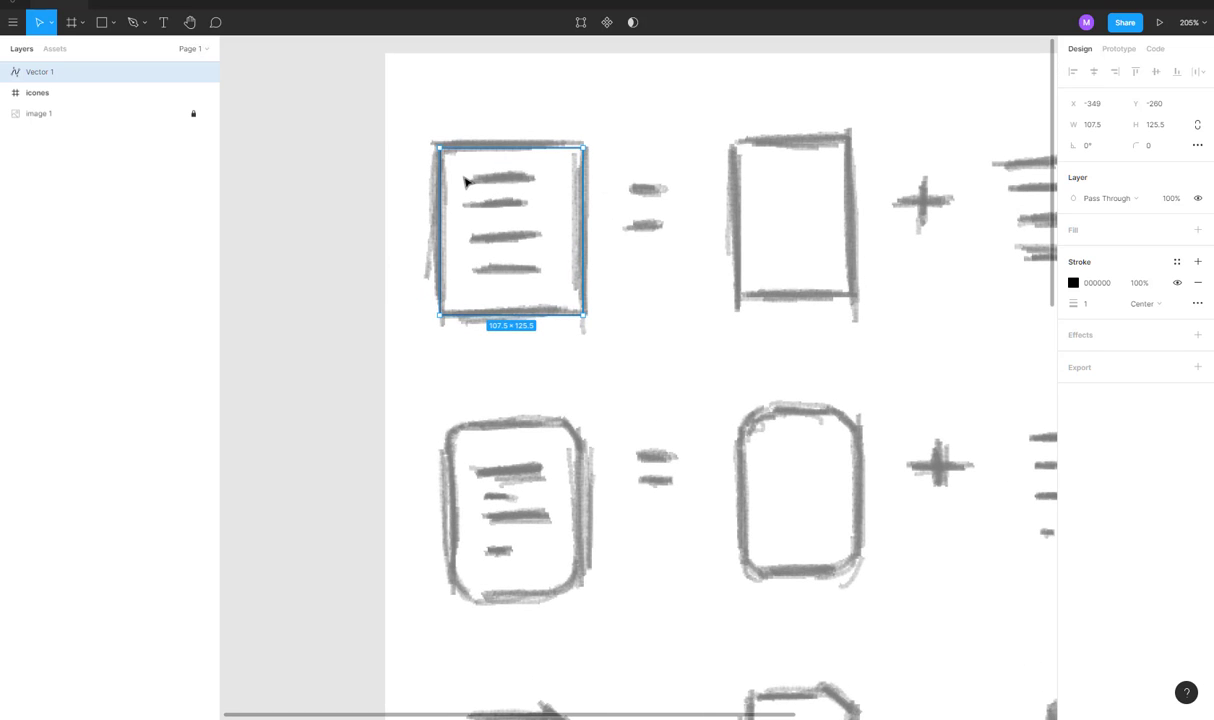
pyautogui.press('p')
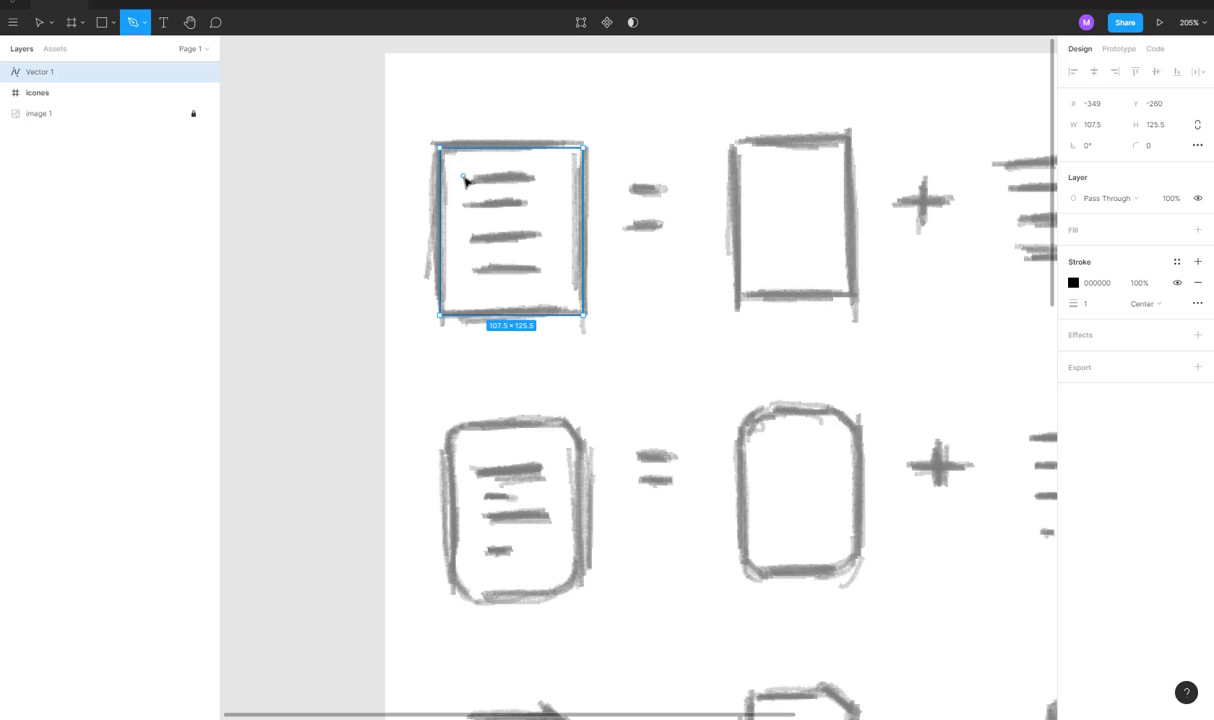
pyautogui.press('Escape')
pyautogui.press('Escape')
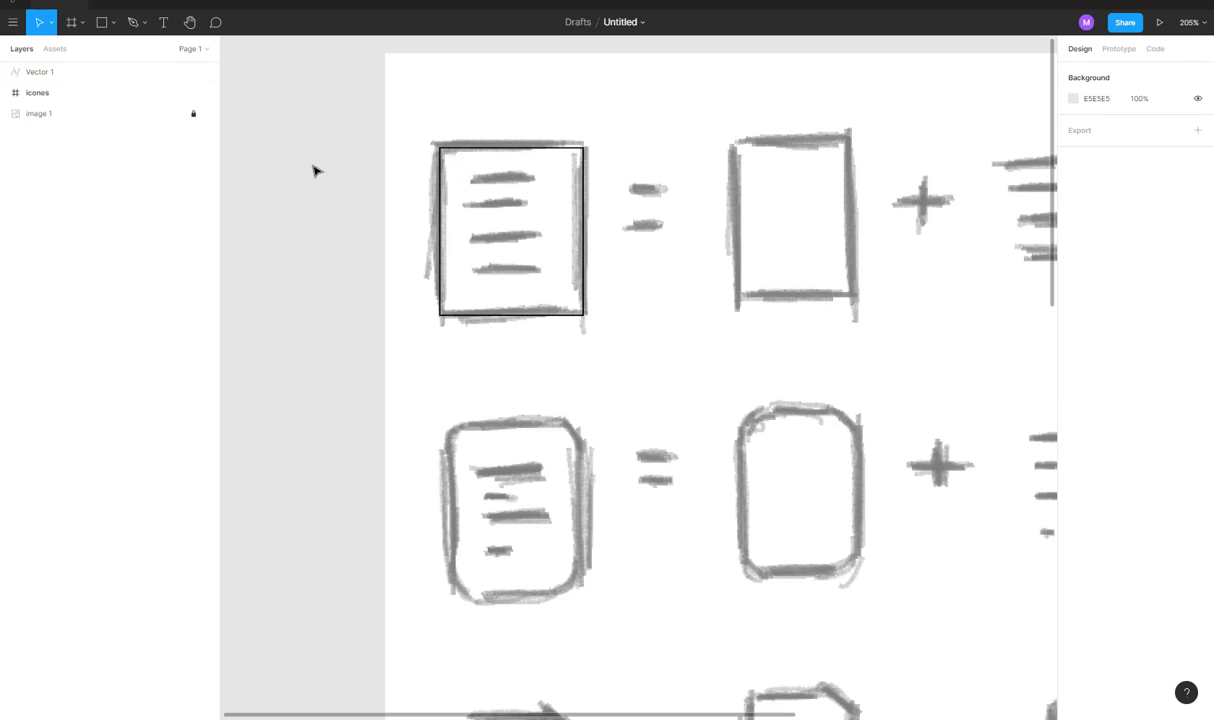
pyautogui.press('p')
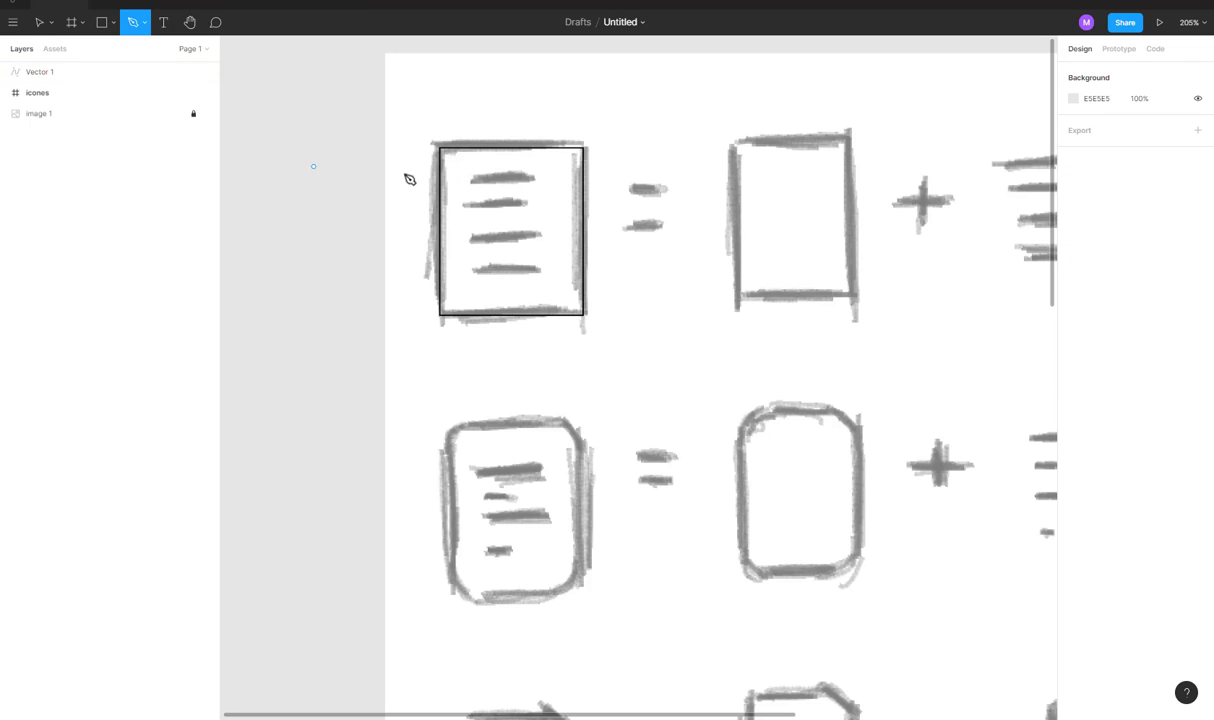
pyautogui.click(458, 176)
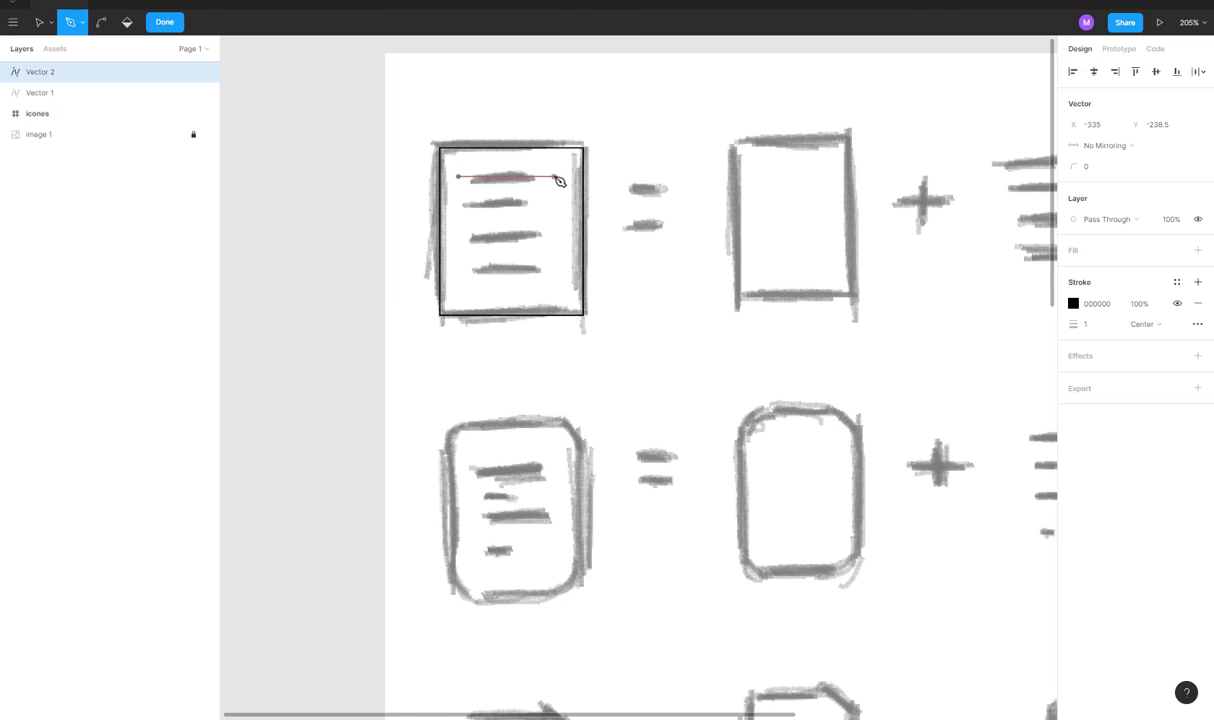
pyautogui.click(541, 176)
pyautogui.press('Escape')
pyautogui.press('Escape')
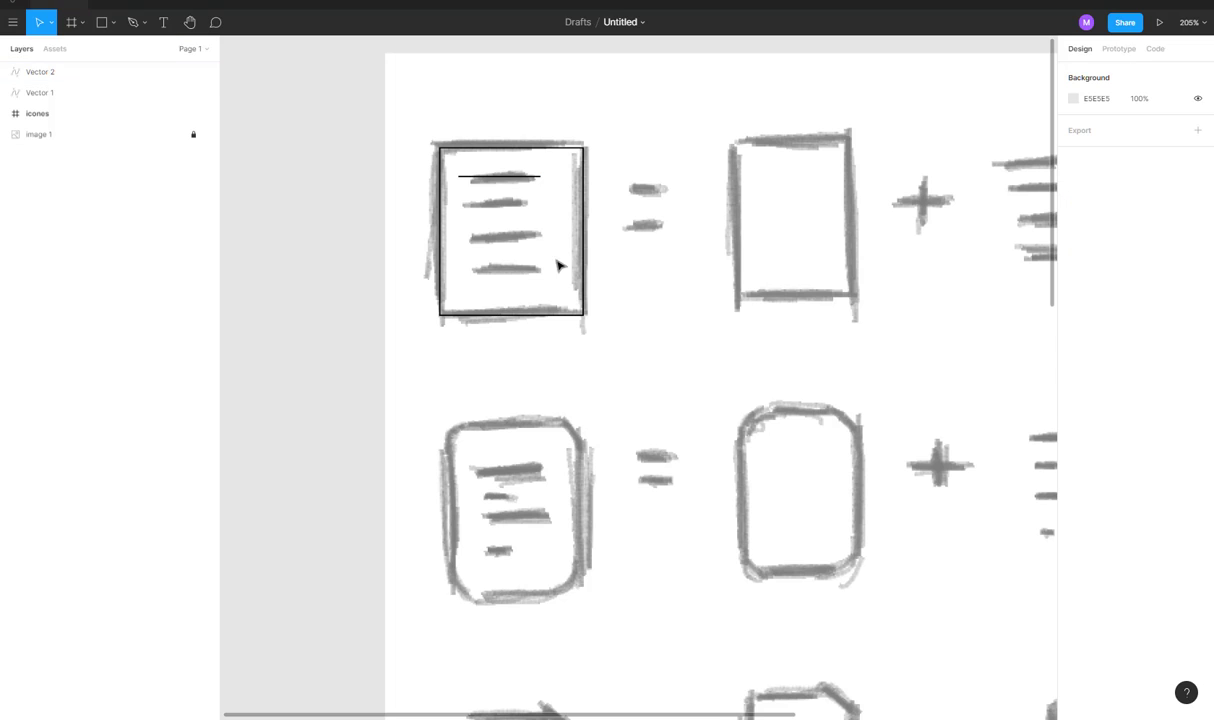
# Set the stroke weight of both the rectangle and the text line to 5.
pyautogui.moveTo(615, 119); pyautogui.dragTo(396, 328)
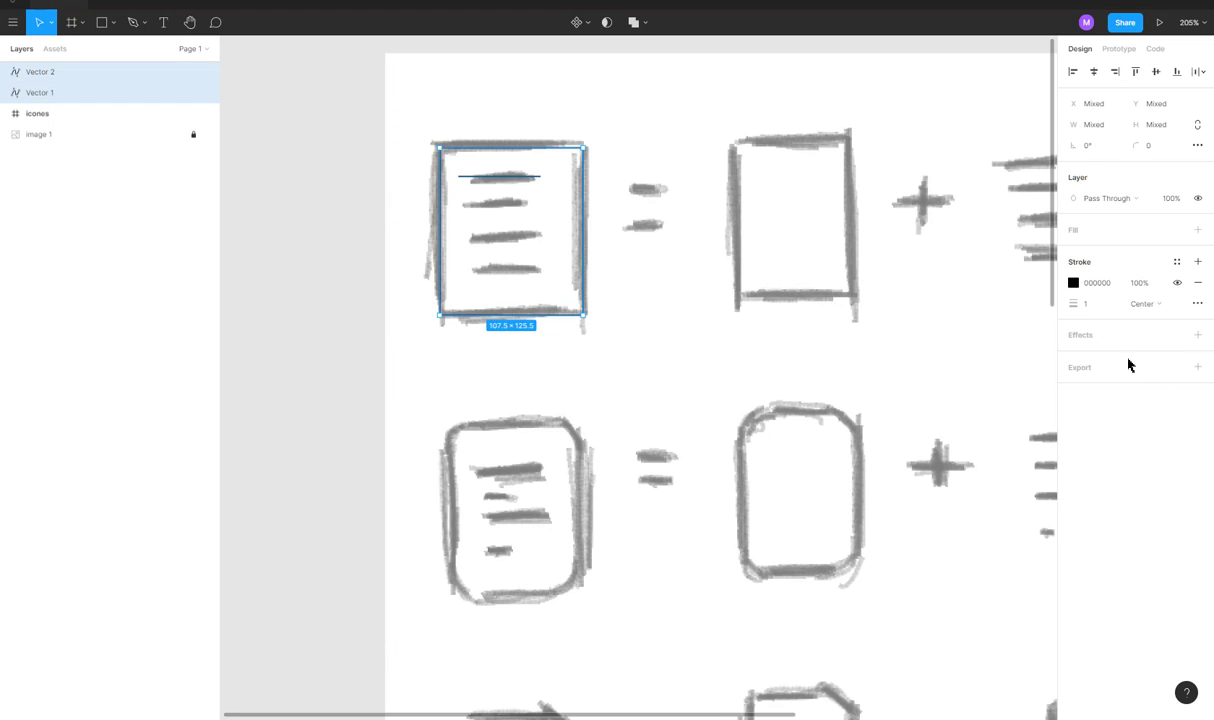
pyautogui.click(1100, 308)
pyautogui.write('5')
pyautogui.press('Return')
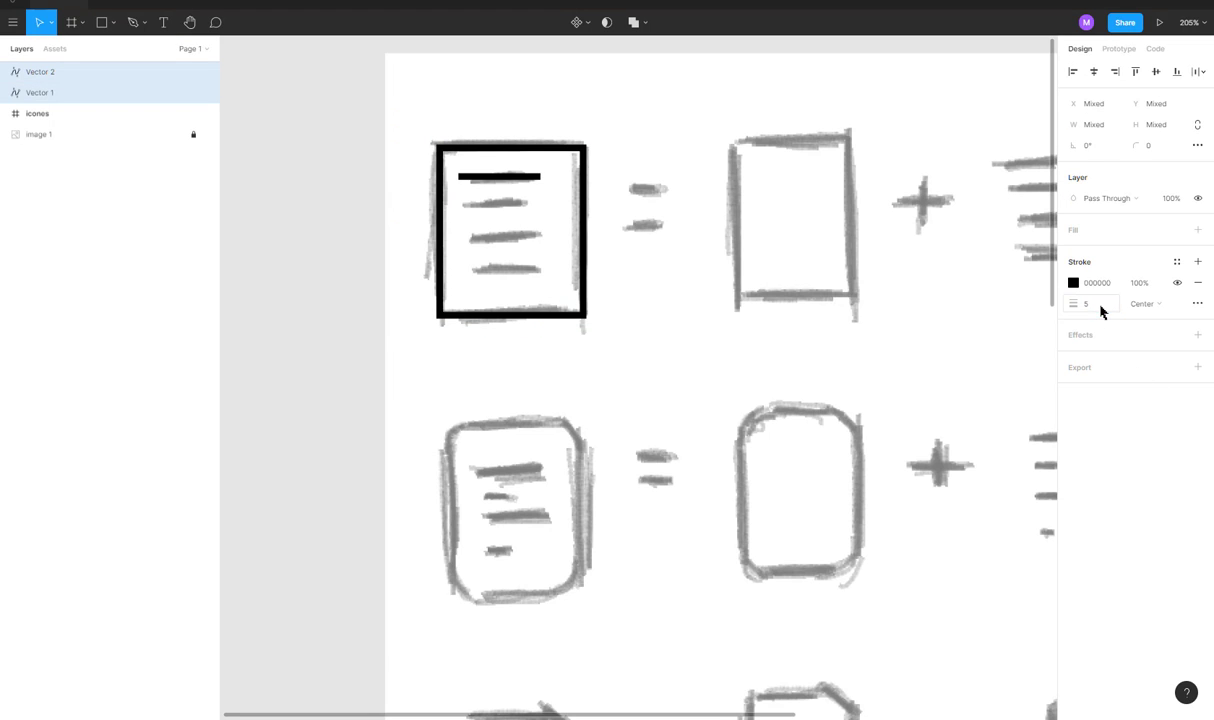
# Centre the text line horizontally within the rectangle and deselect both shapes.
pyautogui.moveTo(415, 125); pyautogui.dragTo(580, 318)
pyautogui.click(1093, 72)
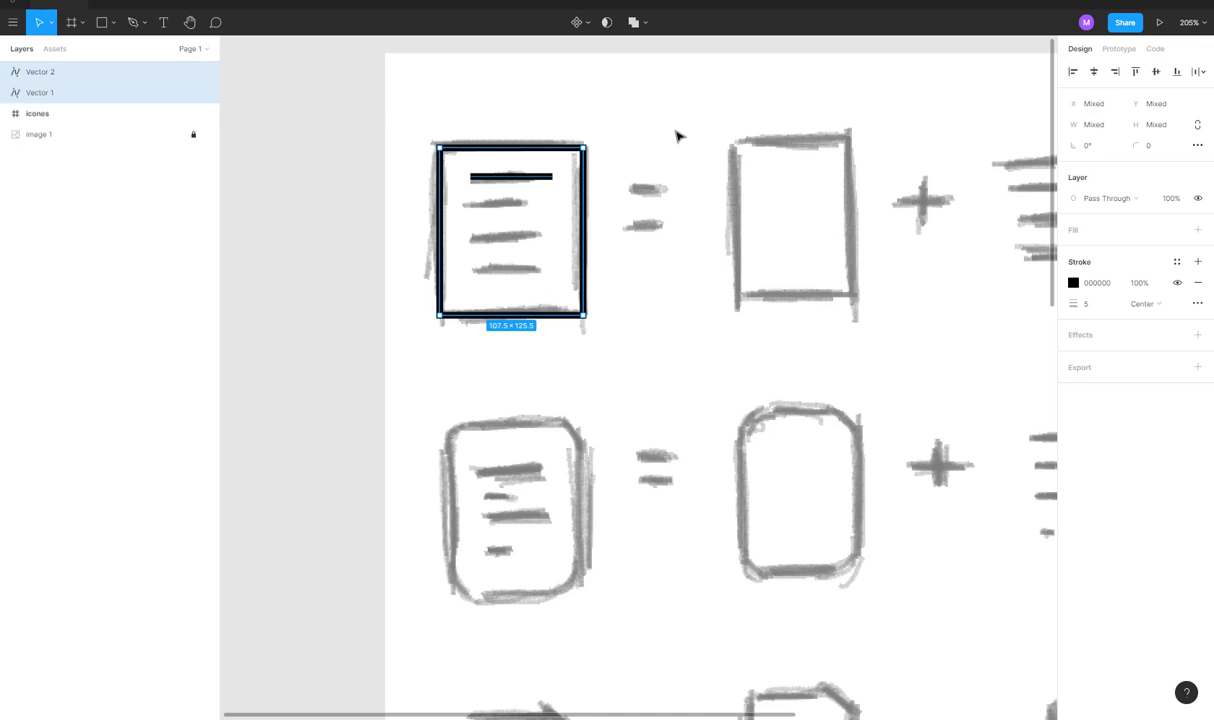
pyautogui.click(677, 133)
# Duplicate the text line three times downward at equal intervals of 21.5 to make four text lines in the first icon.
pyautogui.scroll(3, 537, 181)
pyautogui.scroll(-2, 528, 181)
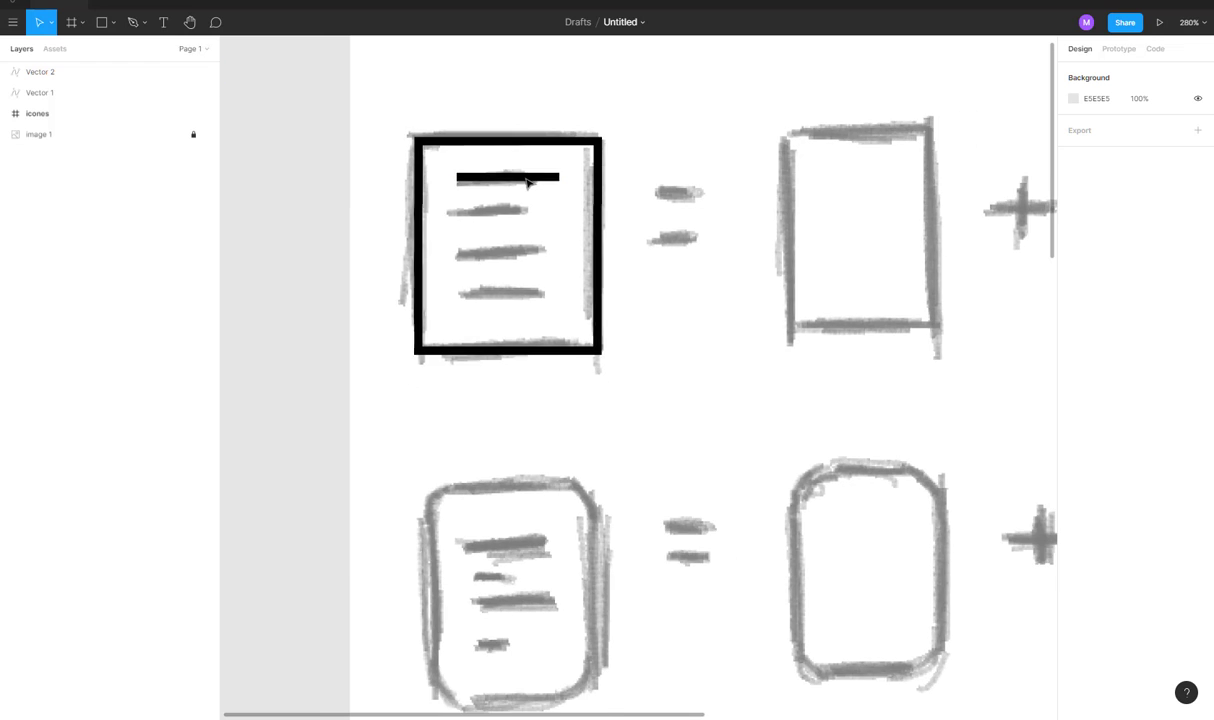
pyautogui.scroll(-2, 528, 181)
pyautogui.scroll(3, 528, 181)
pyautogui.click(520, 181)
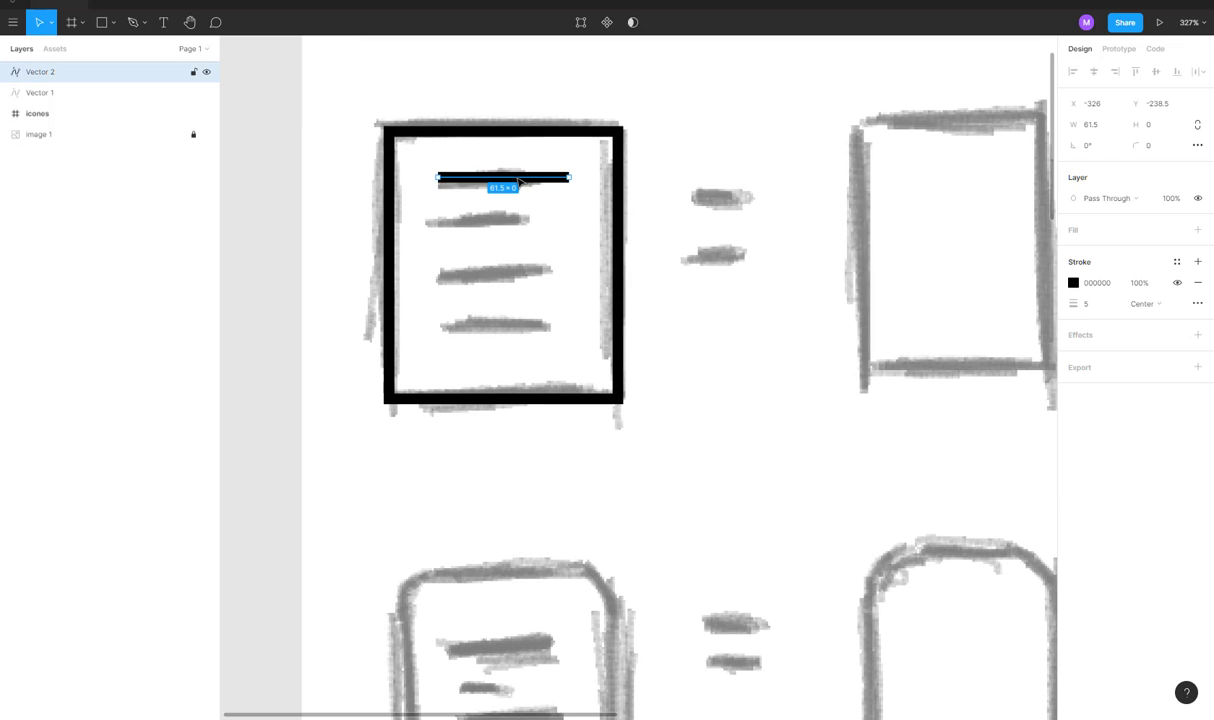
pyautogui.moveTo(520, 181); pyautogui.dragTo(520, 228)
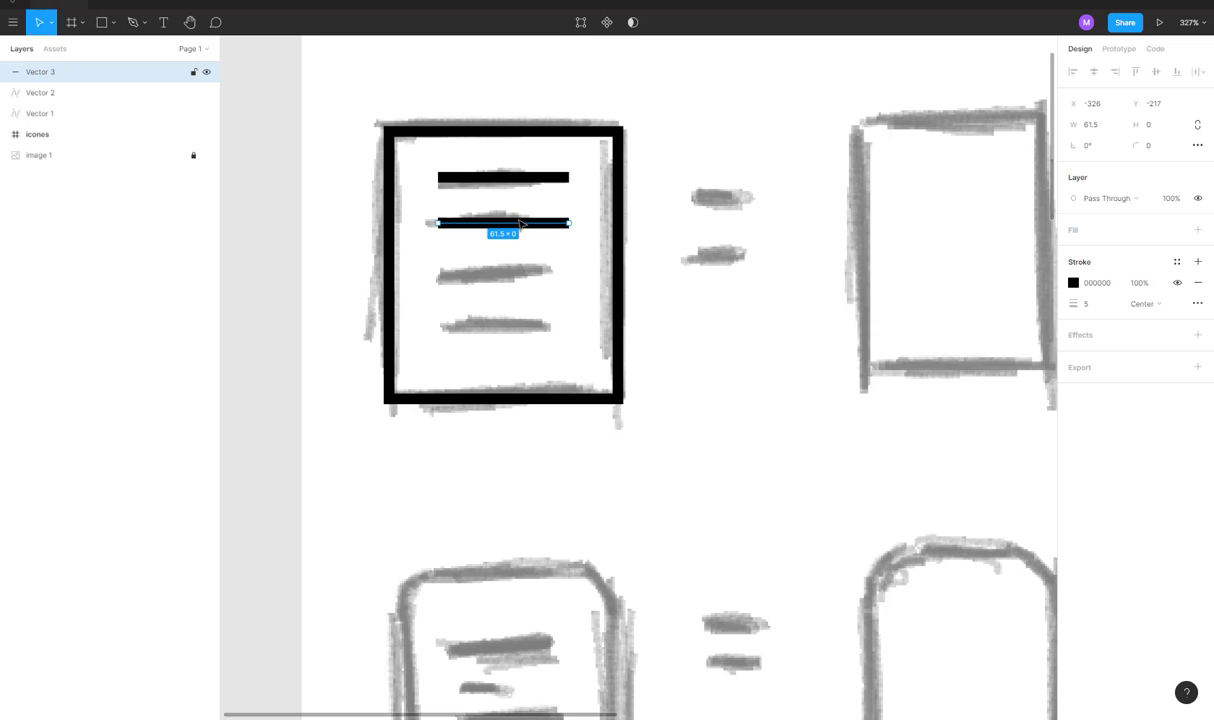
pyautogui.hotkey('ctrl', 'd')
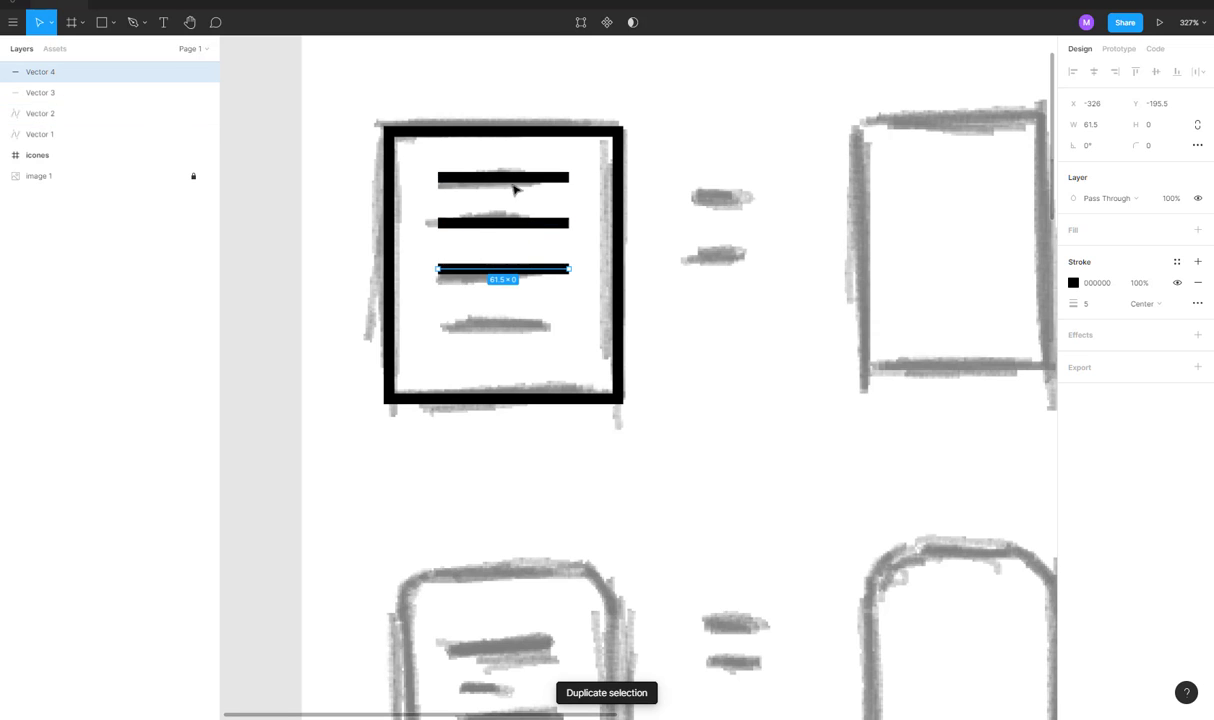
pyautogui.hotkey('ctrl', 'd')
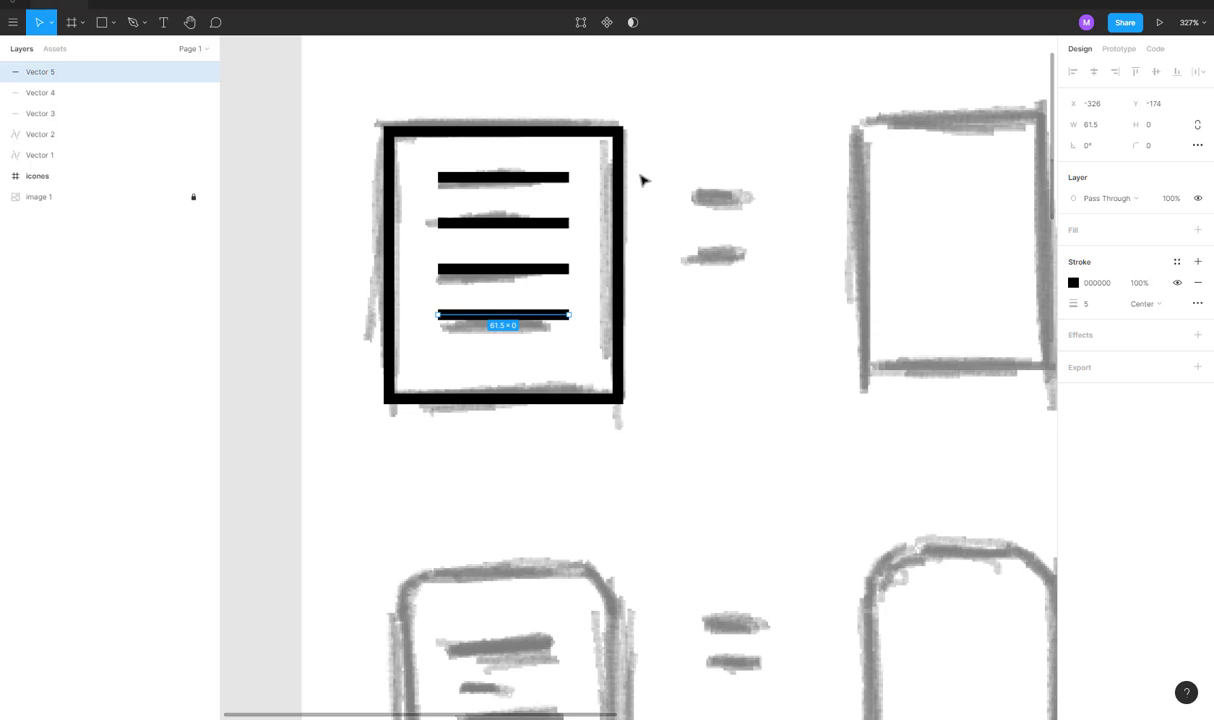
# Group the four text lines inside the first icon's rectangle.
pyautogui.click(537, 181)
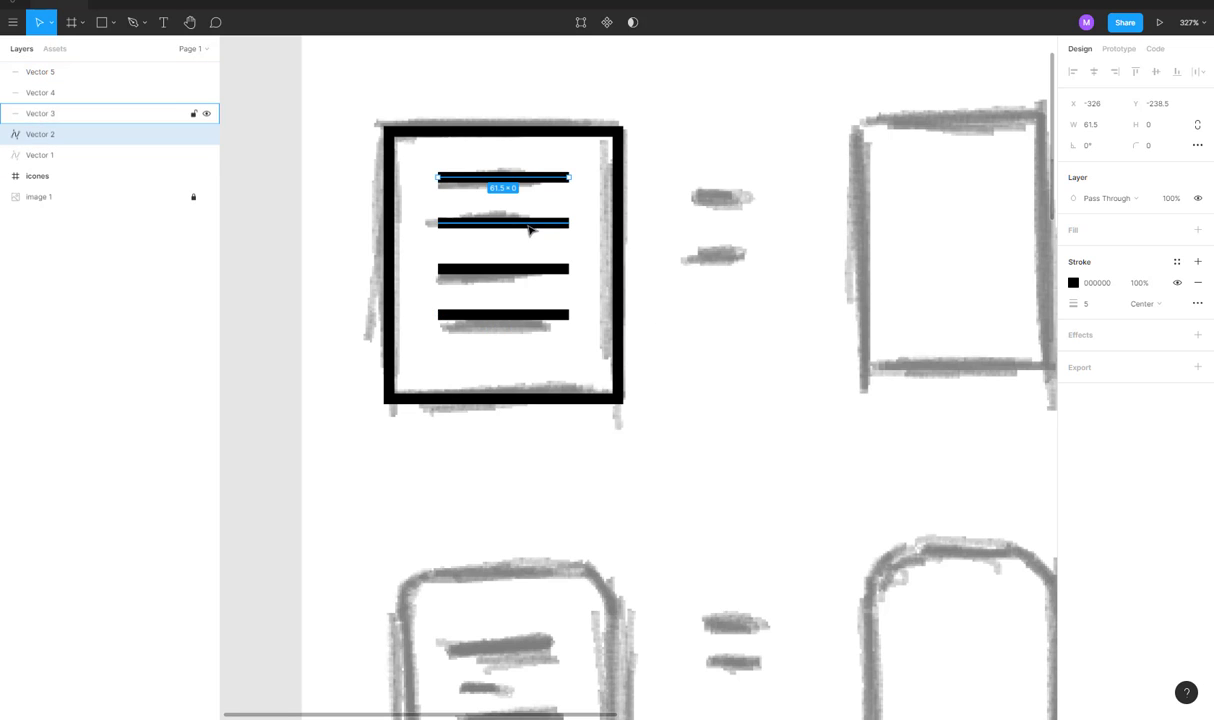
pyautogui.keyDown('shift'); pyautogui.click(530, 224); pyautogui.keyUp('shift')
pyautogui.keyDown('shift'); pyautogui.click(522, 268); pyautogui.keyUp('shift')
pyautogui.keyDown('shift'); pyautogui.click(514, 314); pyautogui.keyUp('shift')
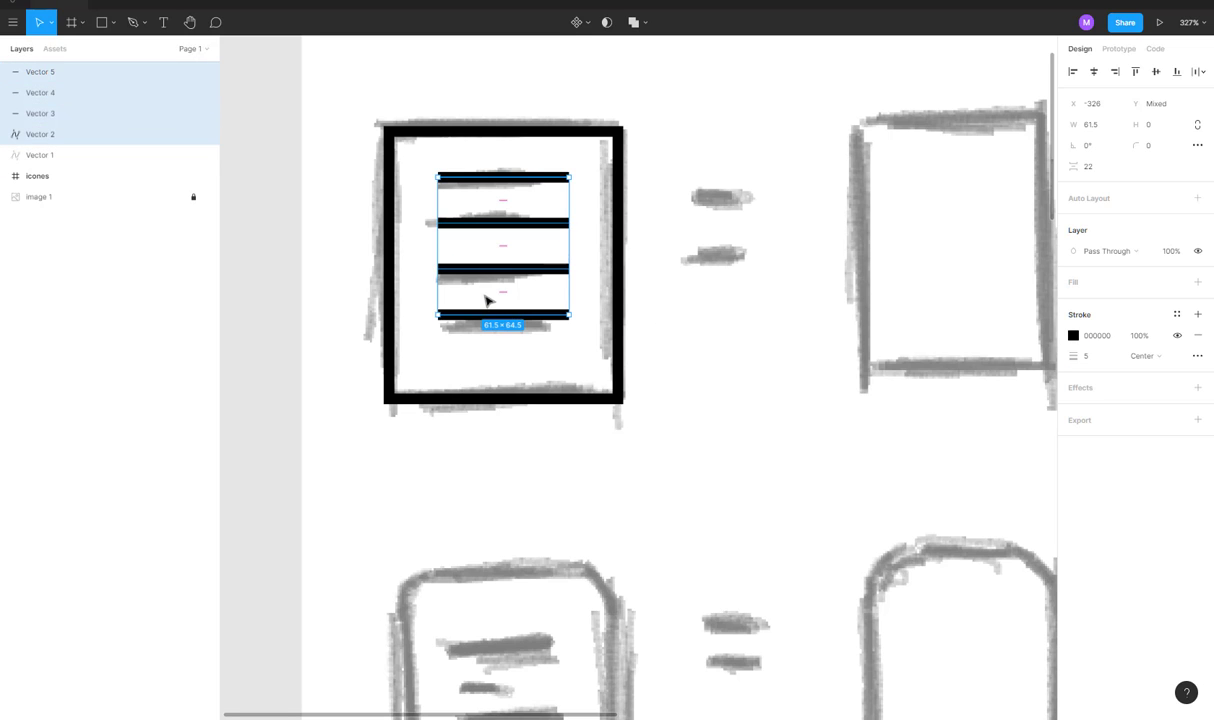
pyautogui.hotkey('ctrl', 'g')
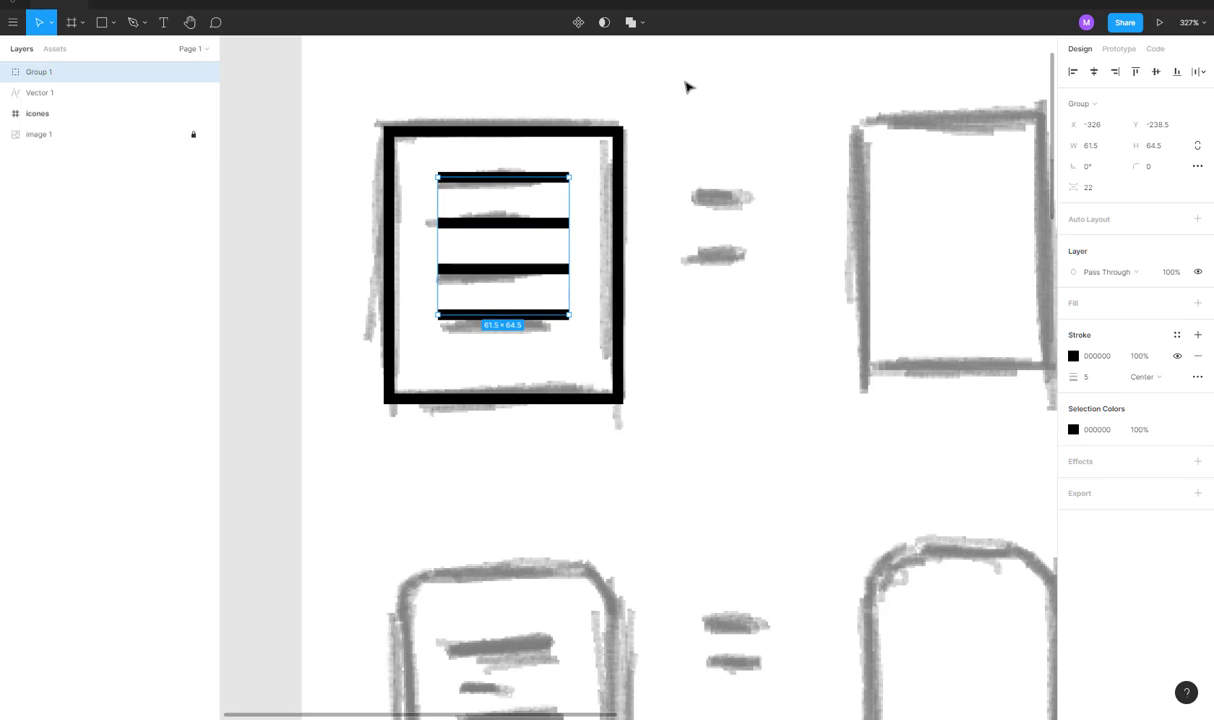
# Move the group of lines down to Y -229, roughly the rectangle's vertical centre, and ungroup it.
pyautogui.moveTo(684, 81); pyautogui.dragTo(345, 487)
pyautogui.click(751, 203)
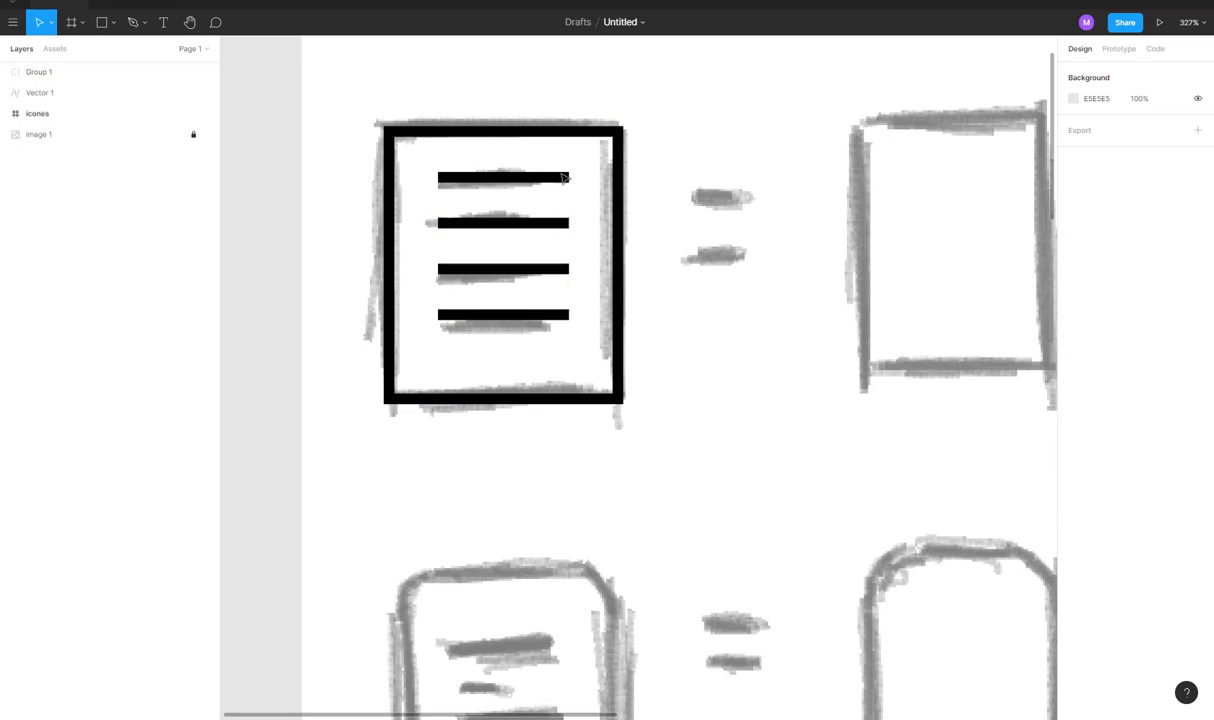
pyautogui.moveTo(556, 188)
pyautogui.mouseDown()
pyautogui.moveTo(584, 235)
pyautogui.moveTo(556, 190)
pyautogui.mouseUp()
pyautogui.click(596, 217)
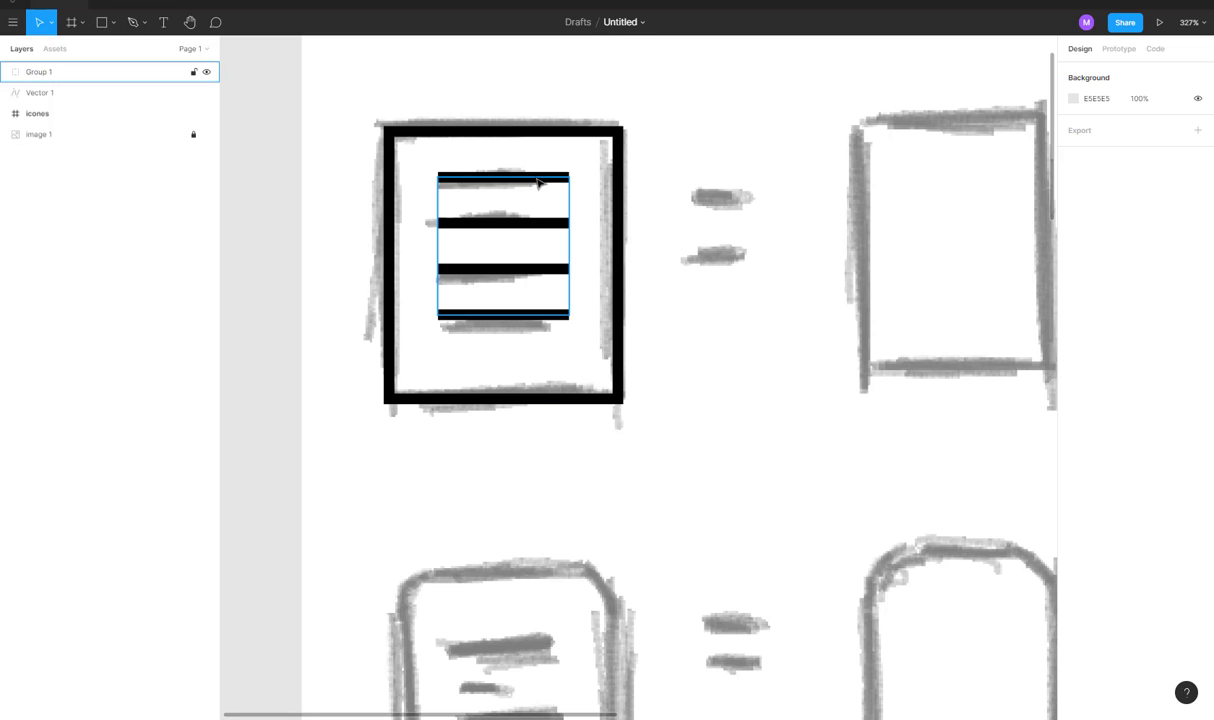
pyautogui.moveTo(538, 183); pyautogui.dragTo(537, 204)
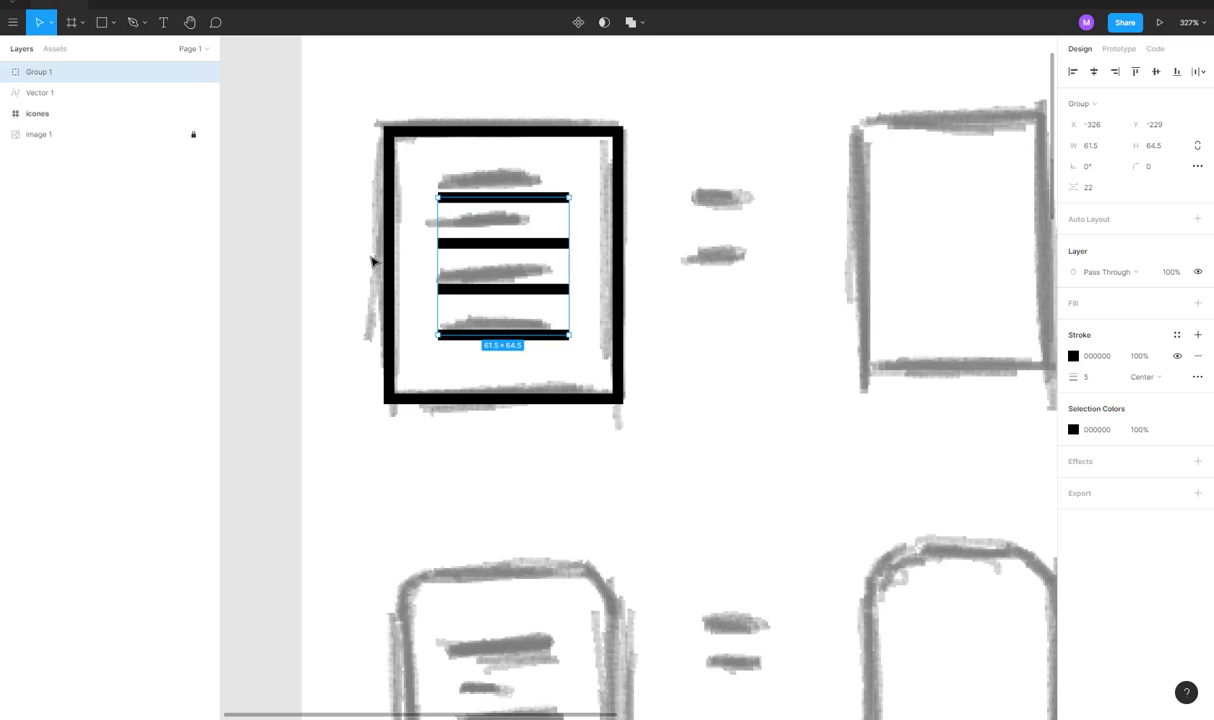
pyautogui.hotkey('ctrl', 'shift', 'g')
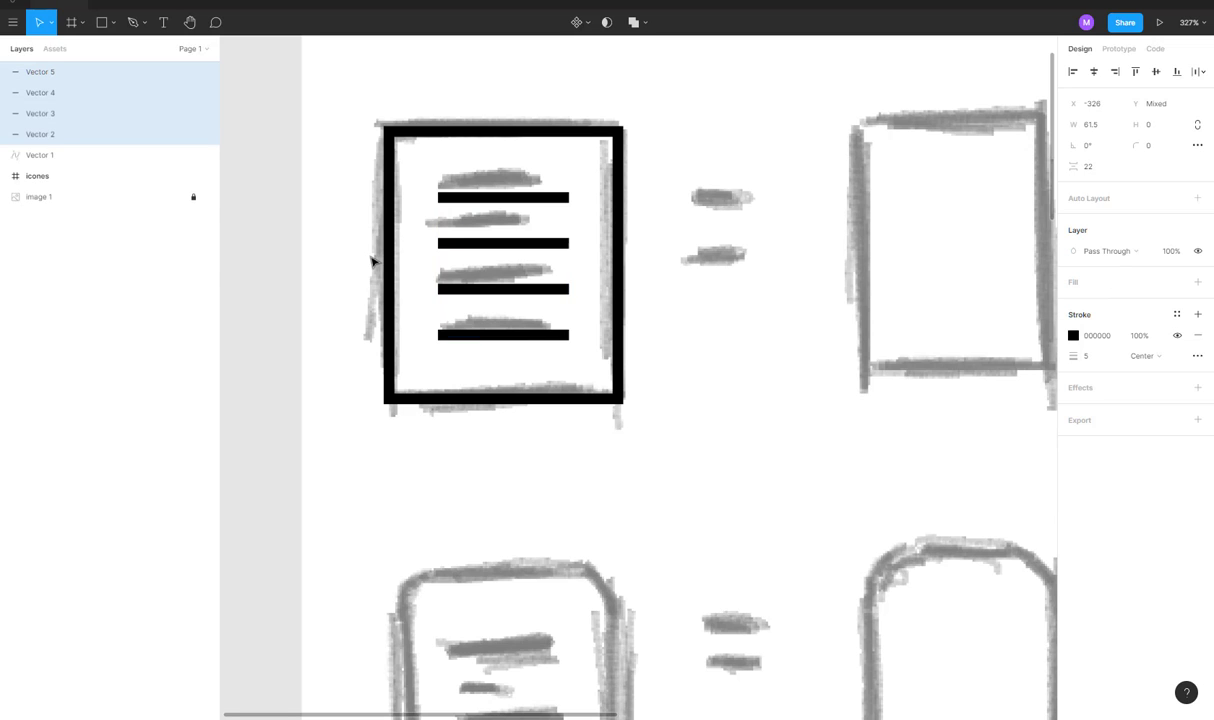
pyautogui.click(676, 243)
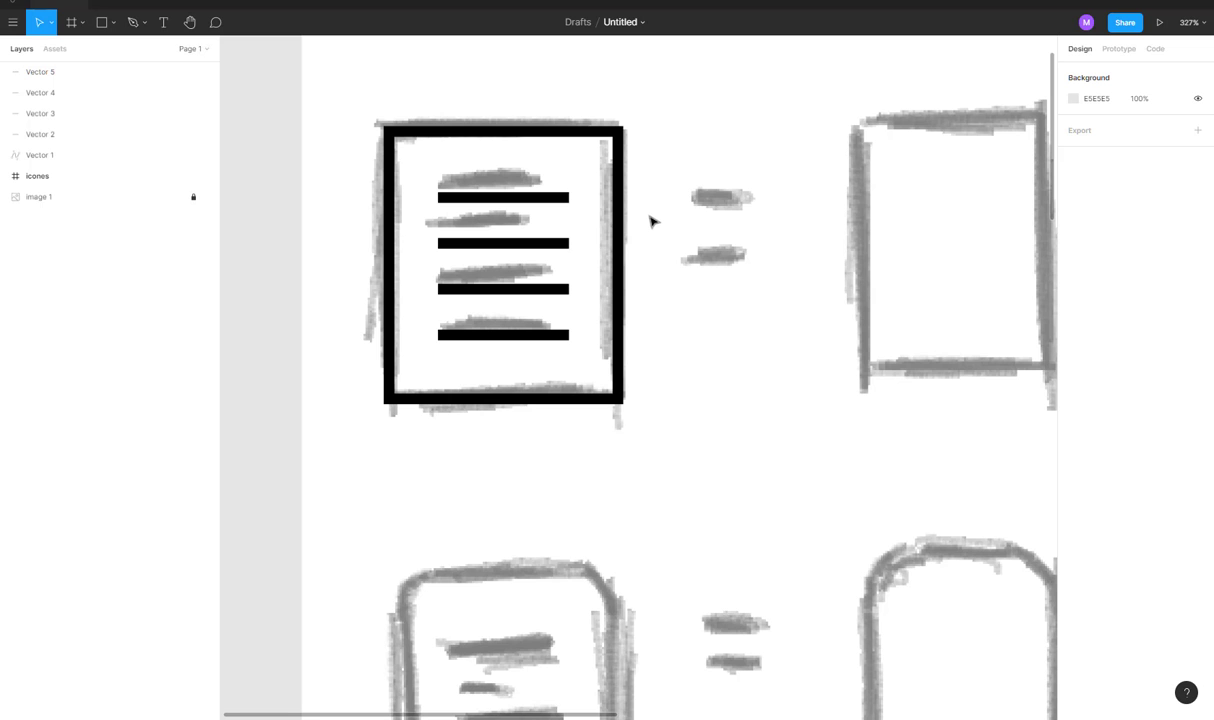
# Copy the whole first icon, rectangle and four lines, straight down onto the second sketched icon.
pyautogui.scroll(-5, 650, 221)
pyautogui.moveTo(683, 228); pyautogui.dragTo(510, 252)
pyautogui.moveTo(515, 298); pyautogui.dragTo(565, 232)
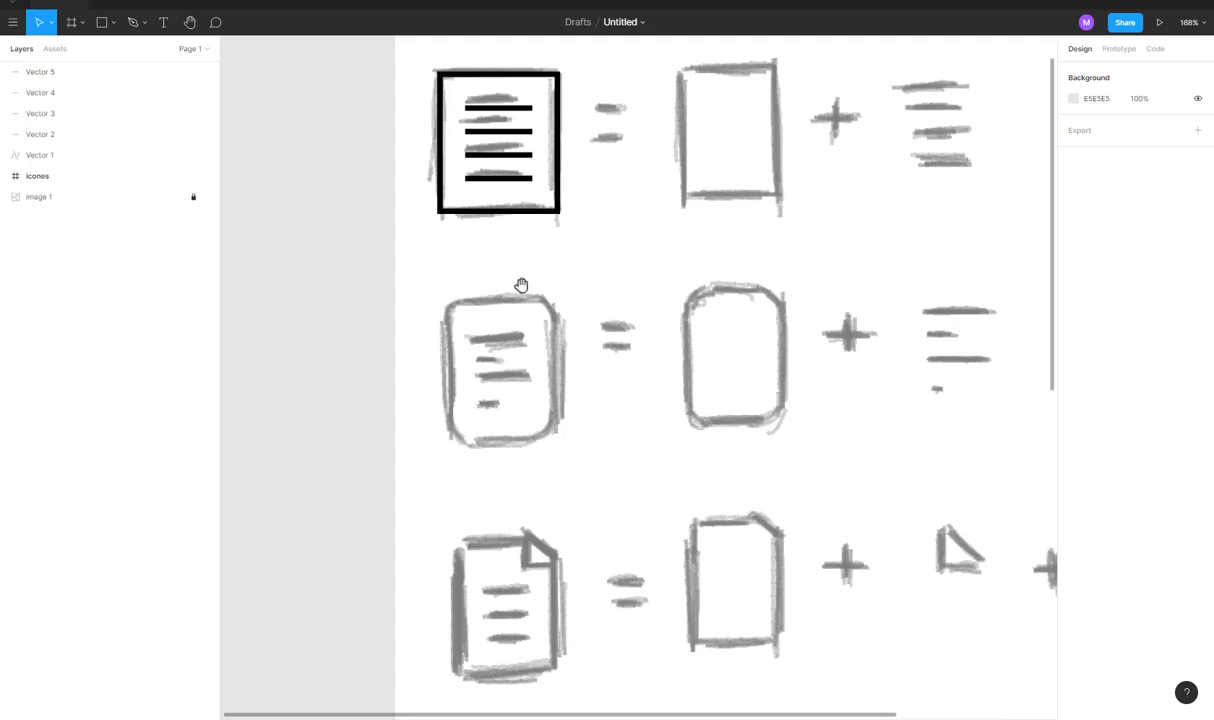
pyautogui.moveTo(415, 56); pyautogui.dragTo(611, 275)
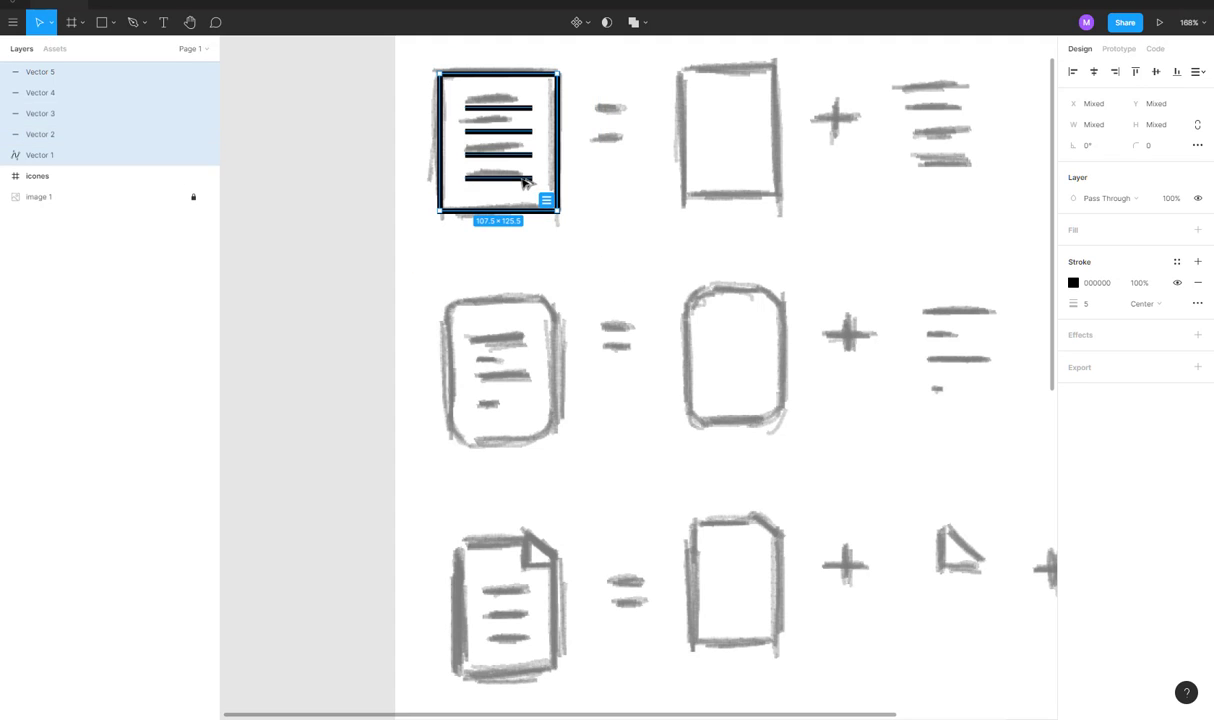
pyautogui.moveTo(524, 181); pyautogui.dragTo(516, 407)
pyautogui.click(610, 379)
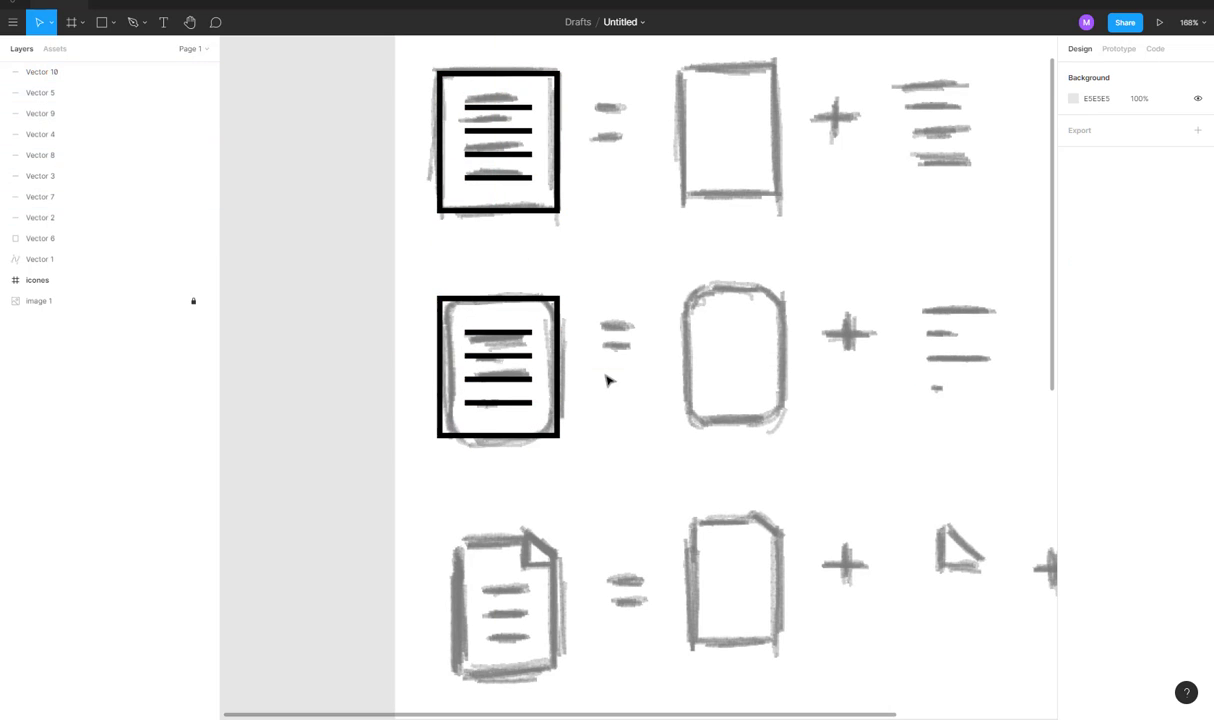
# Move the copied icon's four text lines out of its rectangle to X 46, beside the plus sign in the second sketch row.
pyautogui.hscroll(2, 575, 360)
pyautogui.click(452, 325)
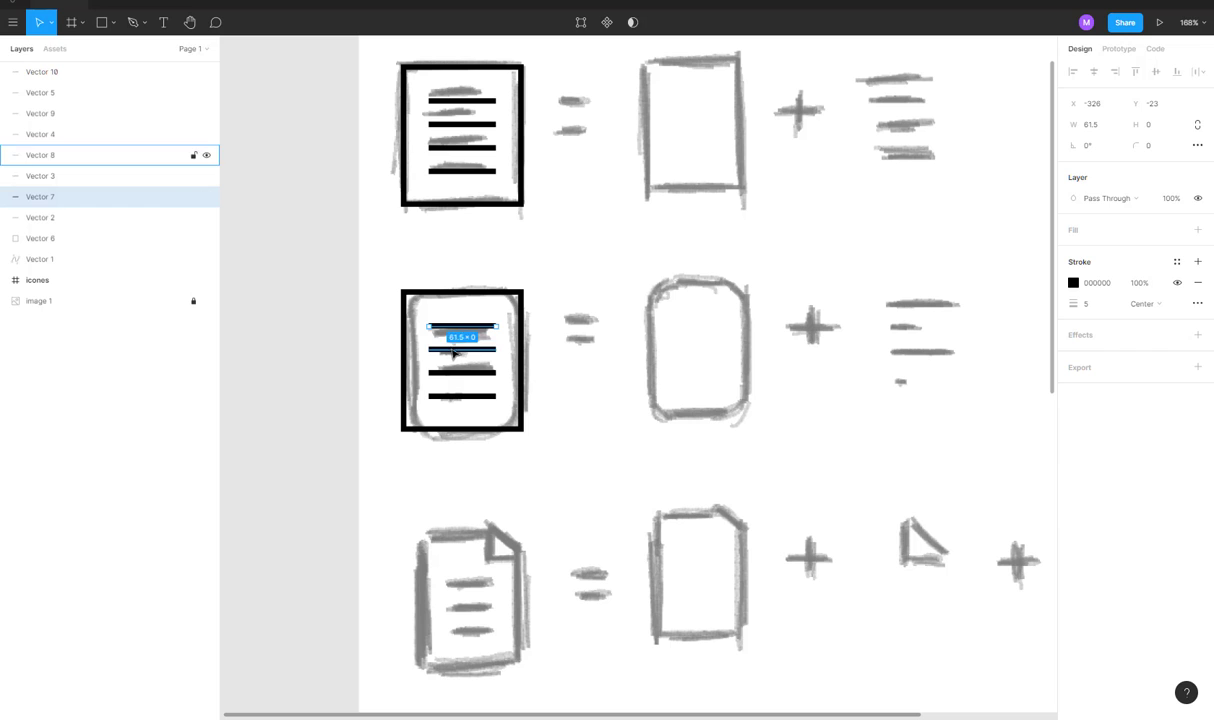
pyautogui.keyDown('shift'); pyautogui.click(455, 349); pyautogui.keyUp('shift')
pyautogui.keyDown('shift'); pyautogui.click(450, 372); pyautogui.keyUp('shift')
pyautogui.keyDown('shift'); pyautogui.click(445, 397); pyautogui.keyUp('shift')
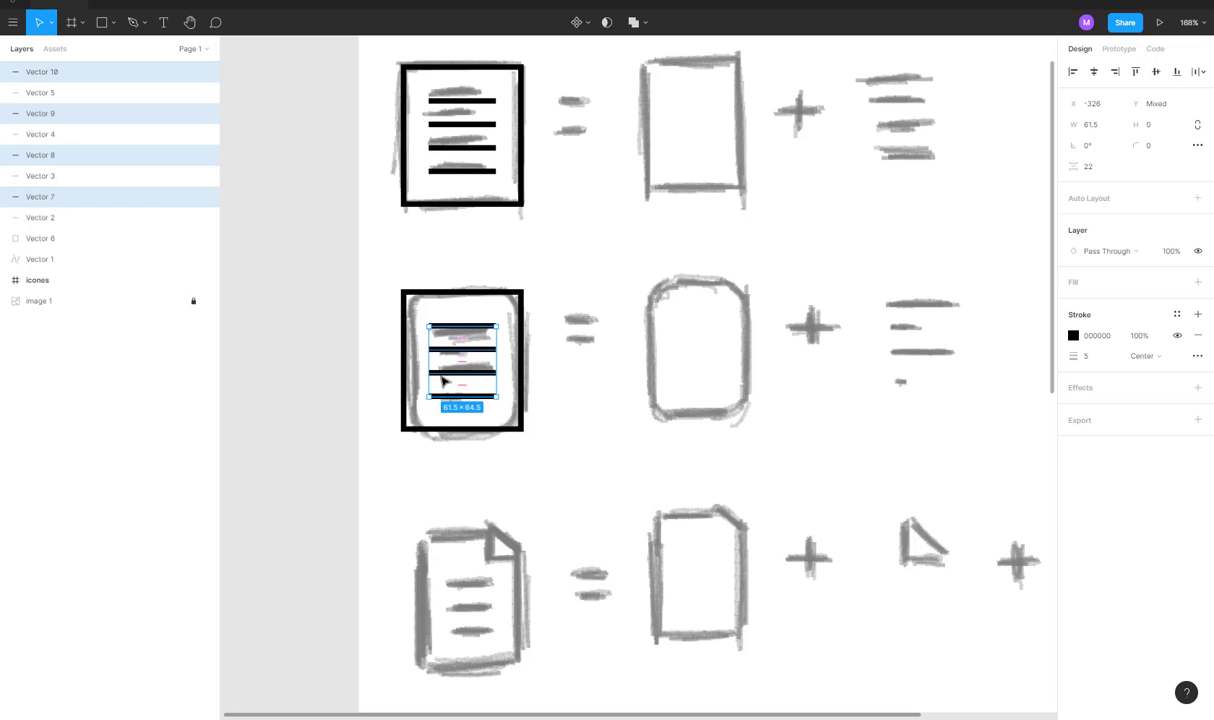
pyautogui.moveTo(442, 379)
pyautogui.mouseDown()
pyautogui.moveTo(901, 320)
pyautogui.moveTo(850, 356)
pyautogui.moveTo(850, 335)
pyautogui.mouseUp()
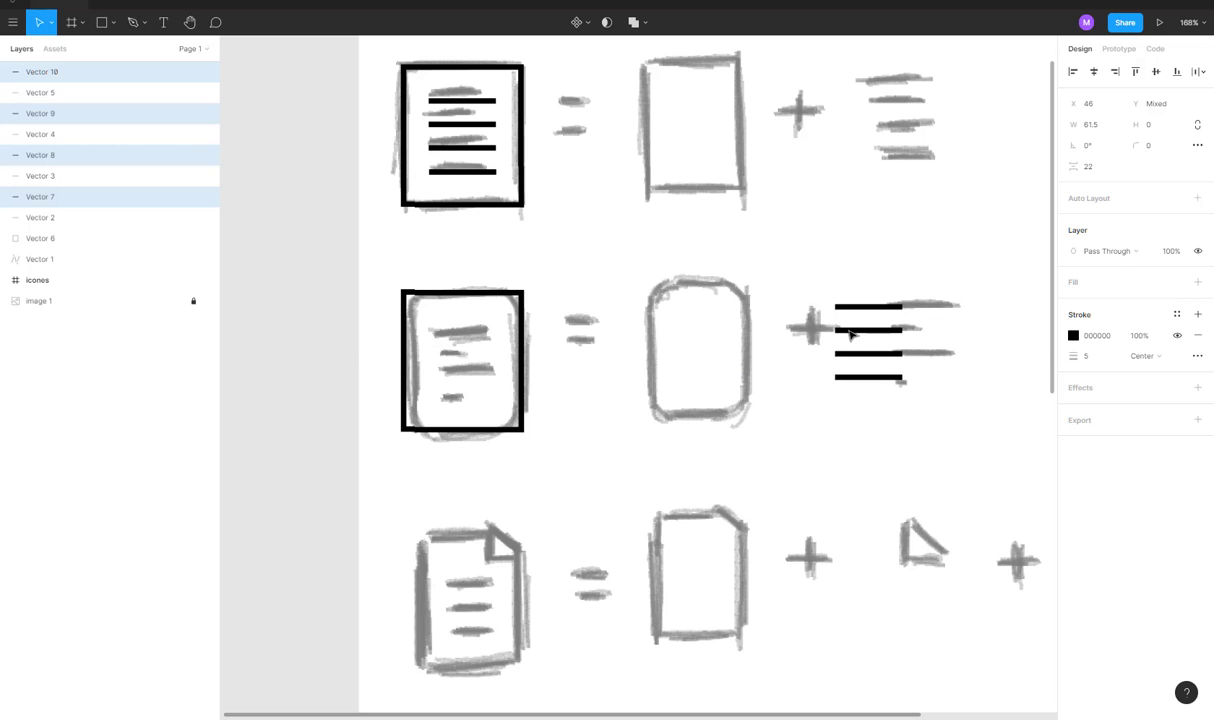
pyautogui.click(954, 314)
# Shorten the second of the moved text lines by bringing its right endpoint back to X 75.
pyautogui.doubleClick(903, 336)
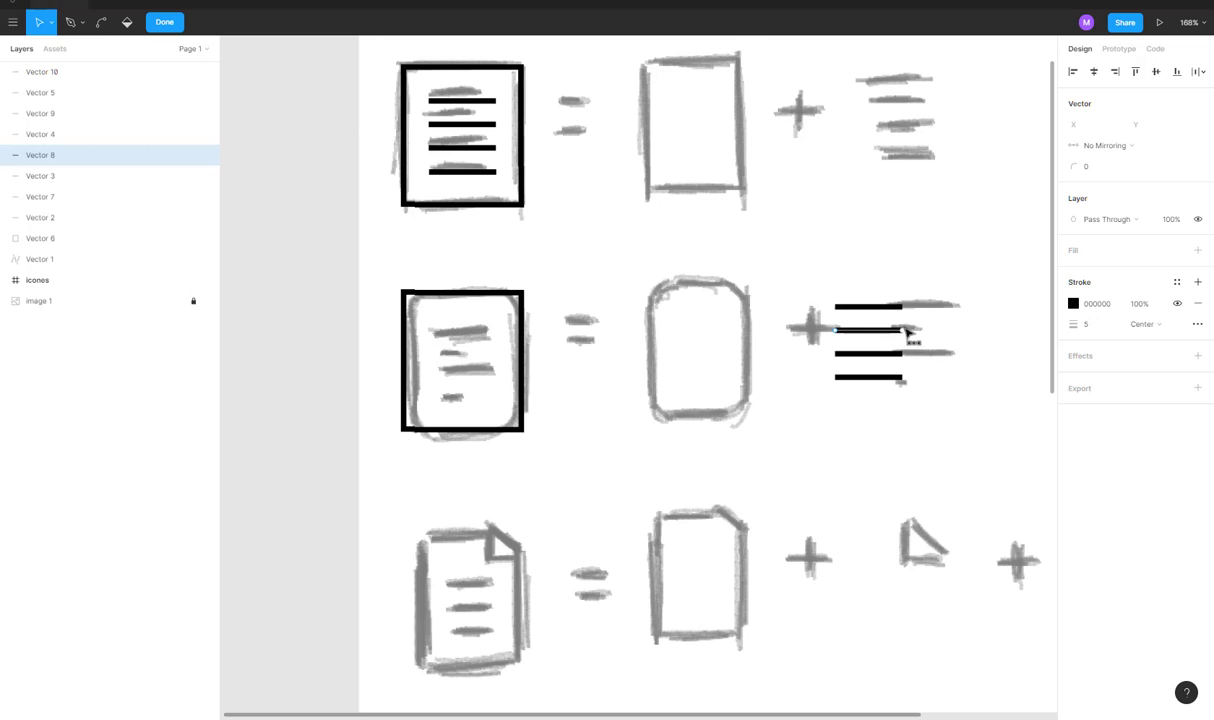
pyautogui.scroll(5, 908, 338)
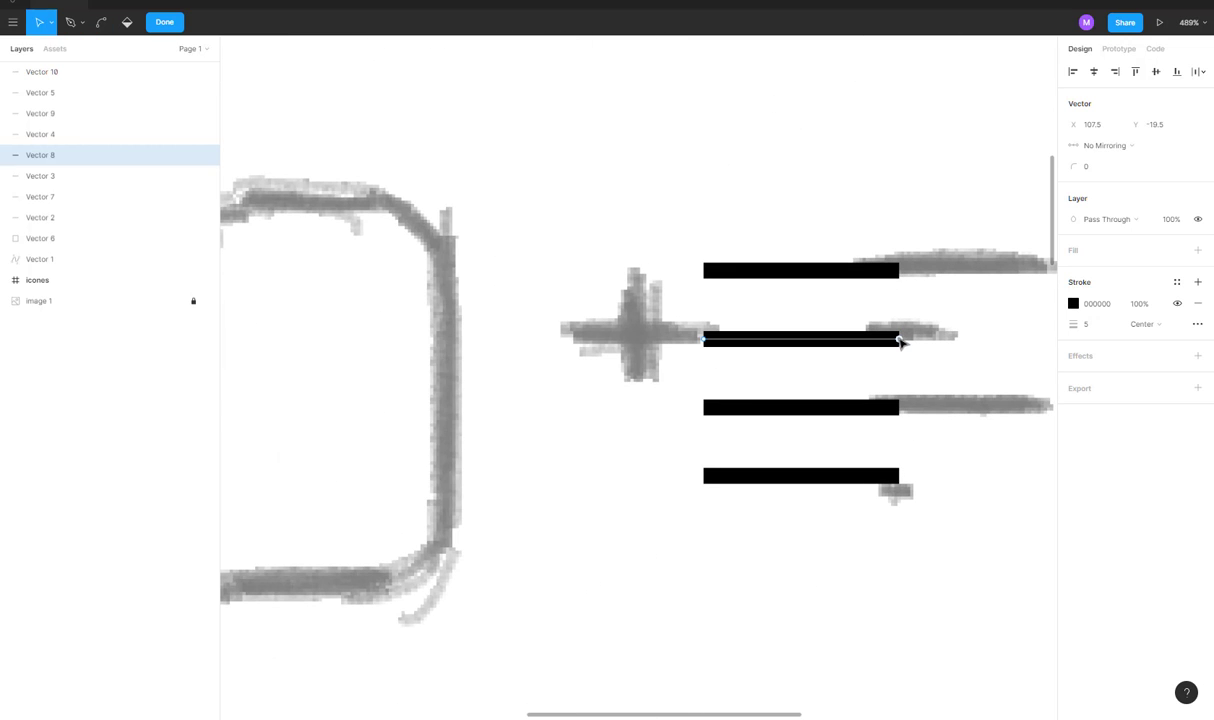
pyautogui.moveTo(901, 341); pyautogui.dragTo(805, 347)
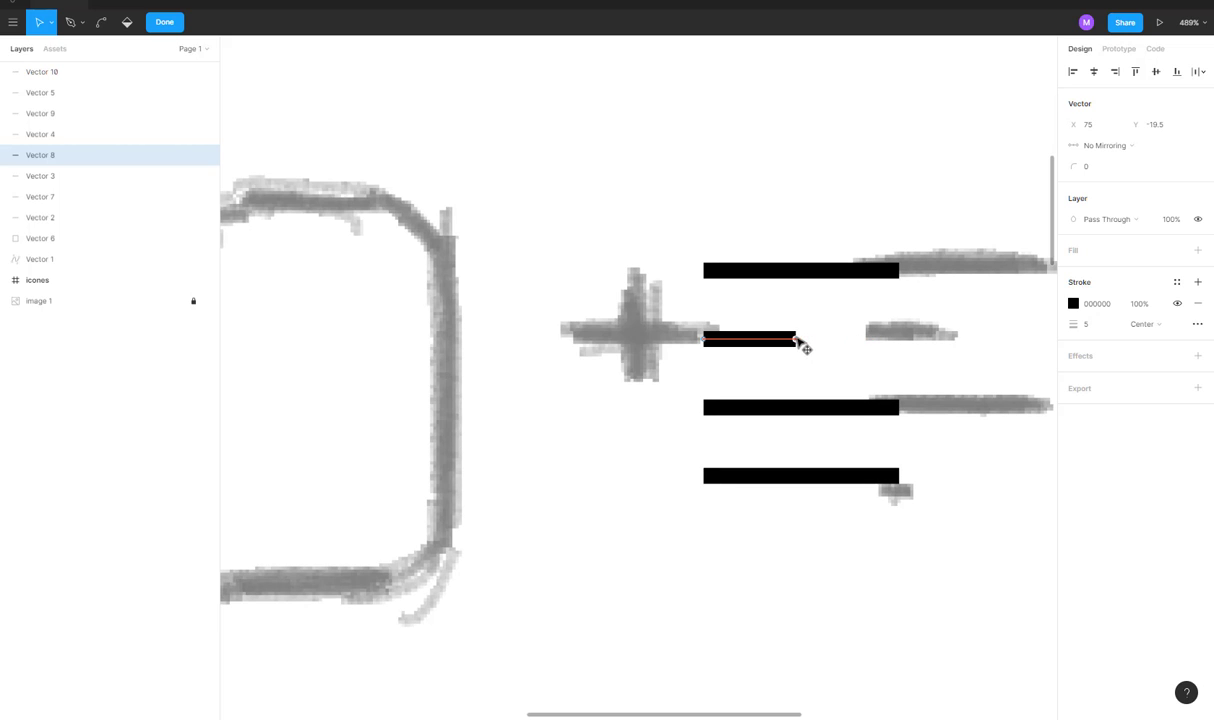
pyautogui.press('Escape')
# Shorten the top text line to a length of 50 and shorten the bottom line to roughly the same length.
pyautogui.click(901, 280)
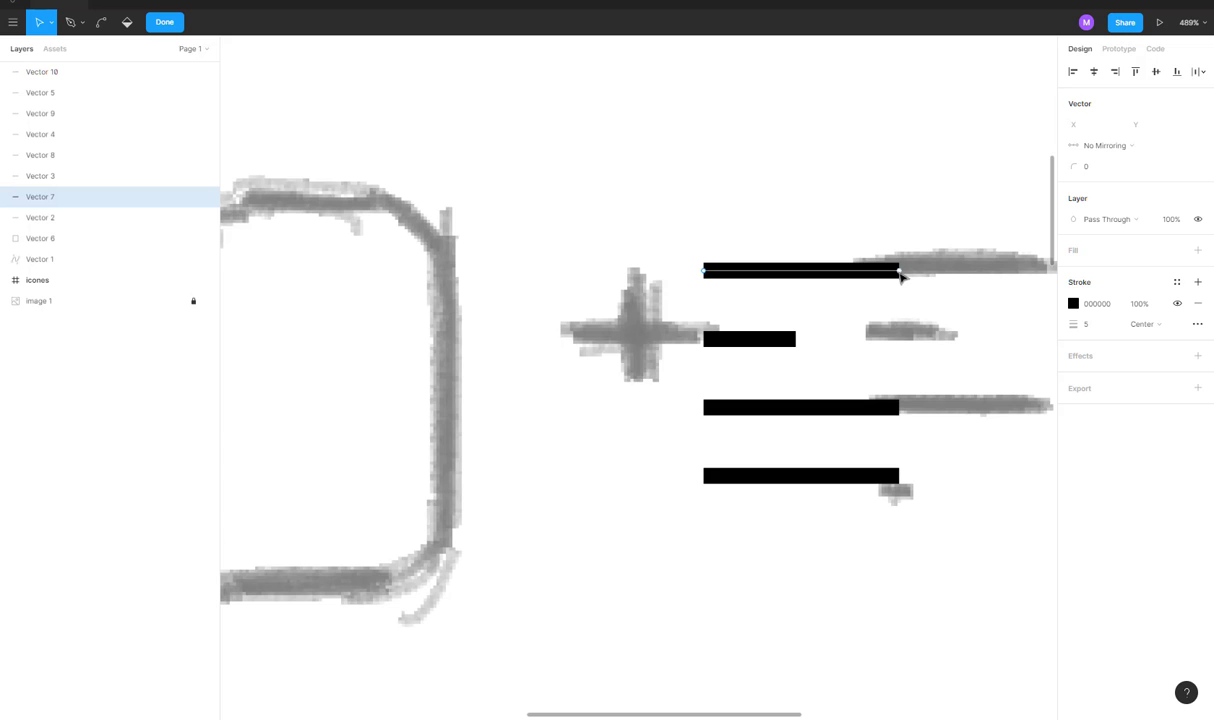
pyautogui.moveTo(900, 272); pyautogui.dragTo(863, 280)
pyautogui.press('Escape')
pyautogui.click(897, 478)
pyautogui.doubleClick(897, 478)
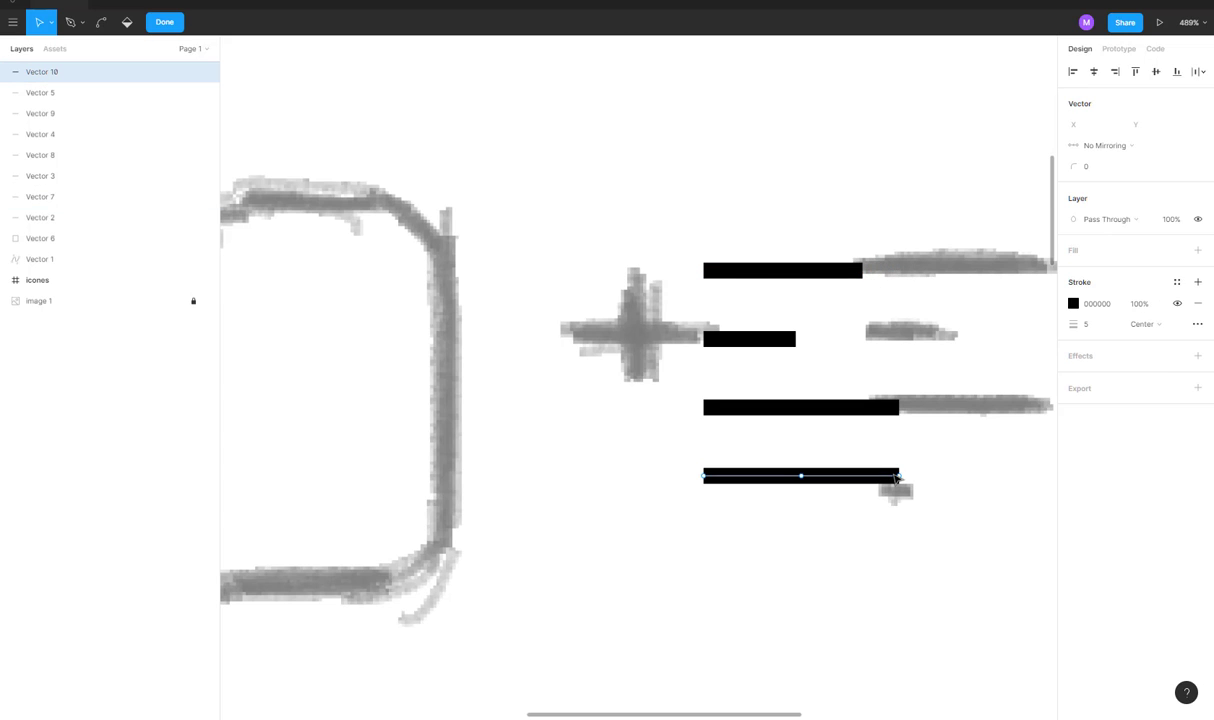
pyautogui.moveTo(898, 478); pyautogui.dragTo(870, 482)
pyautogui.click(775, 509)
# Move the four shortened lines horizontally to X 100, over the sketched lines of the second row.
pyautogui.keyDown('ctrl'); pyautogui.scroll(-5, 731, 490); pyautogui.keyUp('ctrl')
pyautogui.keyDown('ctrl'); pyautogui.scroll(-5, 731, 492); pyautogui.keyUp('ctrl')
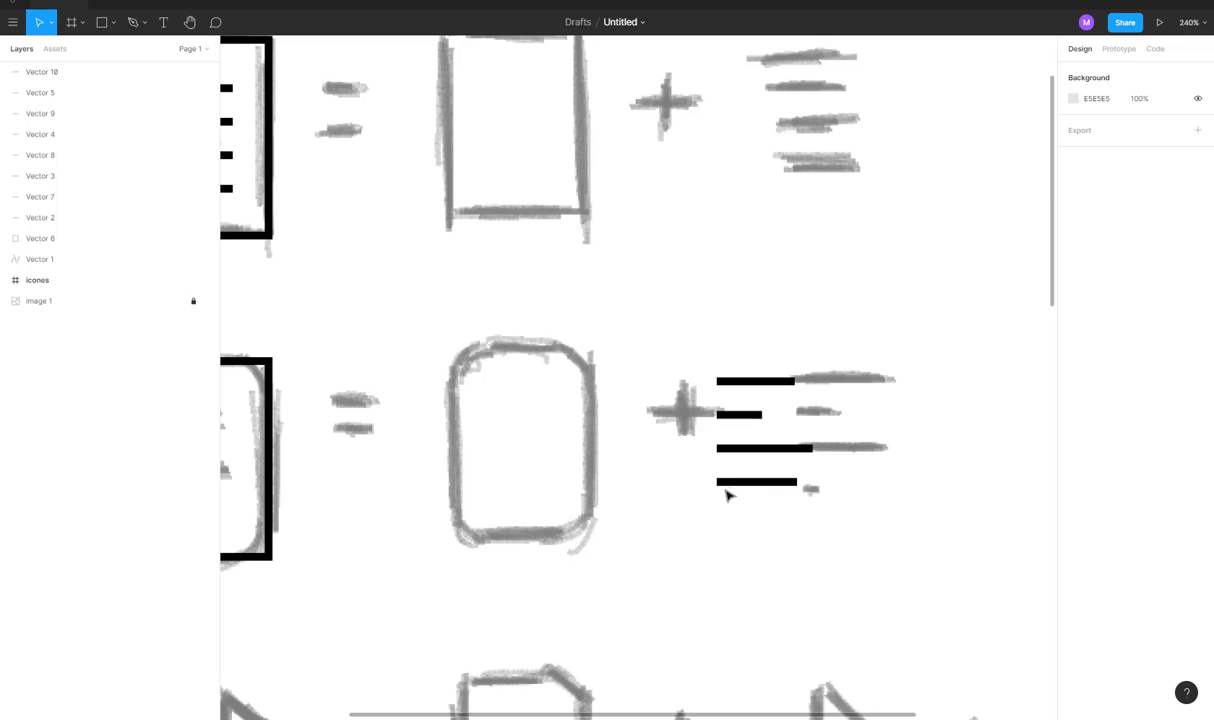
pyautogui.moveTo(669, 328); pyautogui.dragTo(786, 515)
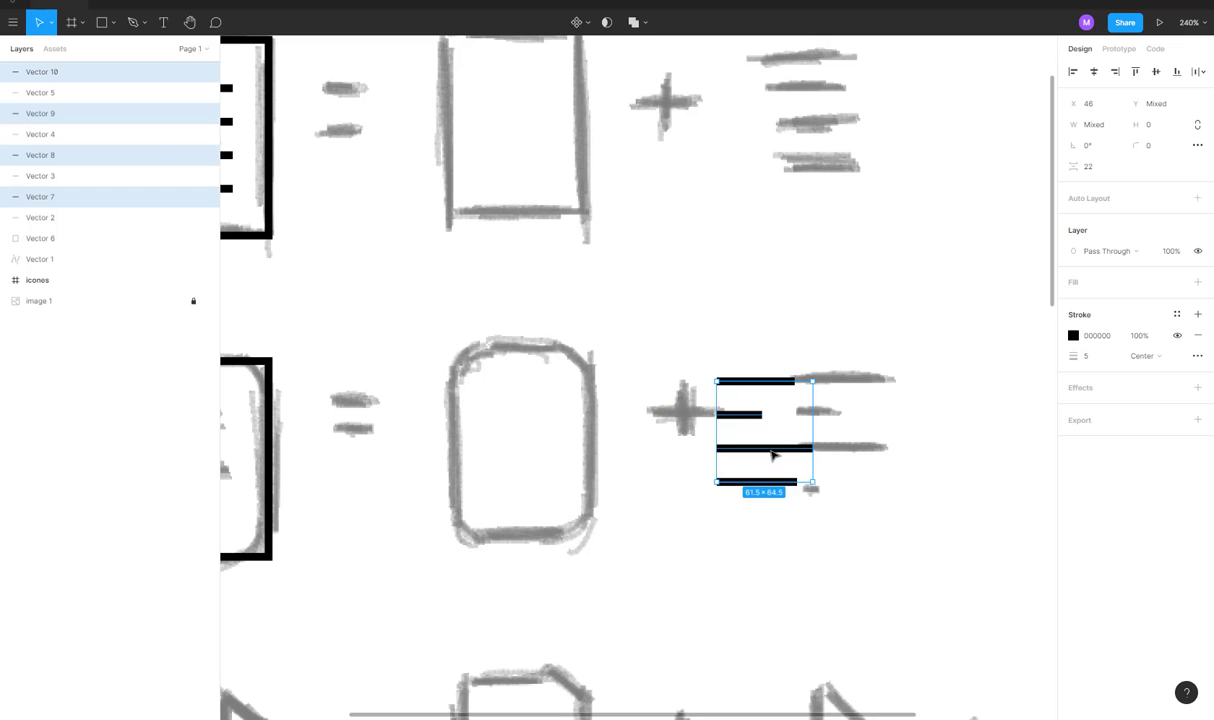
pyautogui.moveTo(771, 455); pyautogui.dragTo(855, 440)
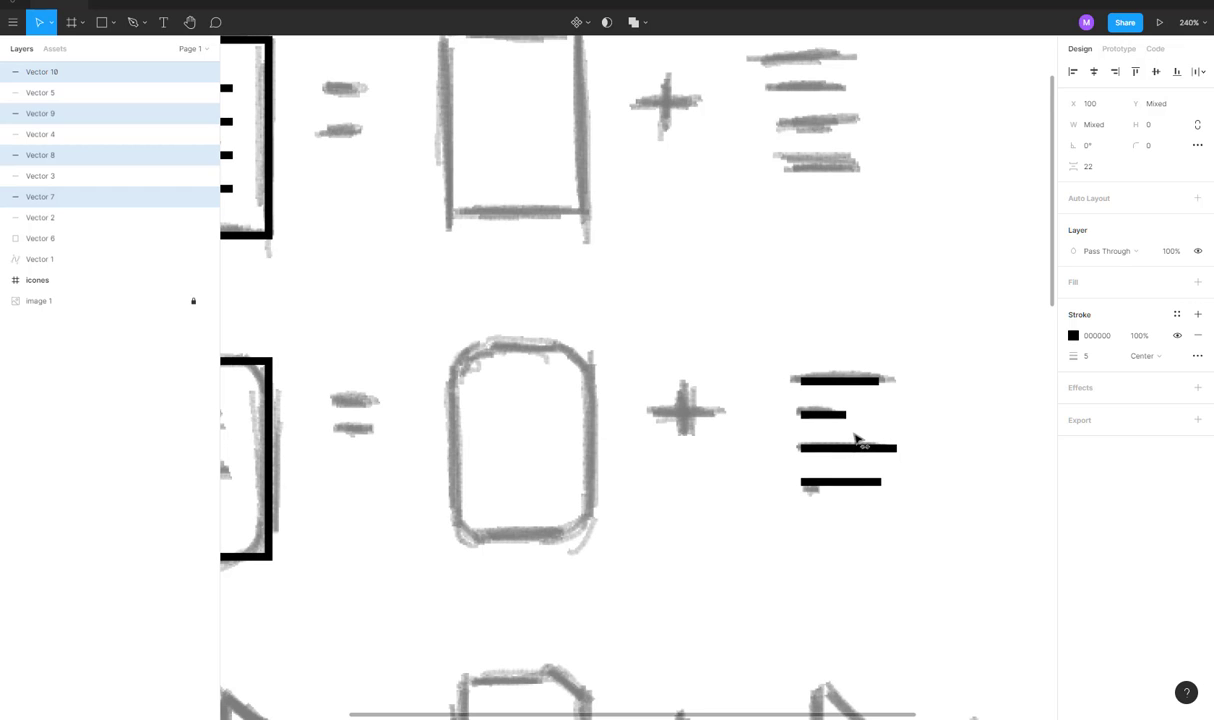
# Move the second row's black rectangle horizontally to X -135, over the sketched rounded outline.
pyautogui.hscroll(-5, 850, 432)
pyautogui.scroll(-2, 850, 432)
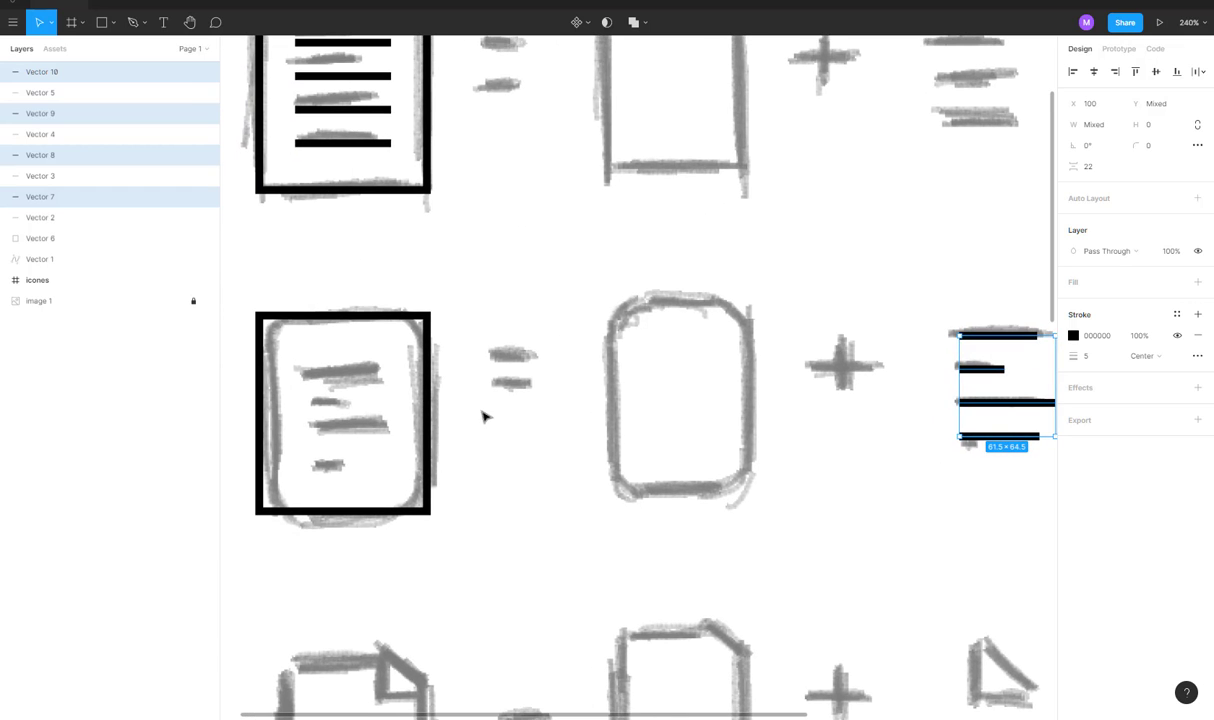
pyautogui.moveTo(429, 414)
pyautogui.mouseDown()
pyautogui.moveTo(650, 420)
pyautogui.moveTo(770, 406)
pyautogui.moveTo(760, 398)
pyautogui.moveTo(762, 411)
pyautogui.mouseUp()
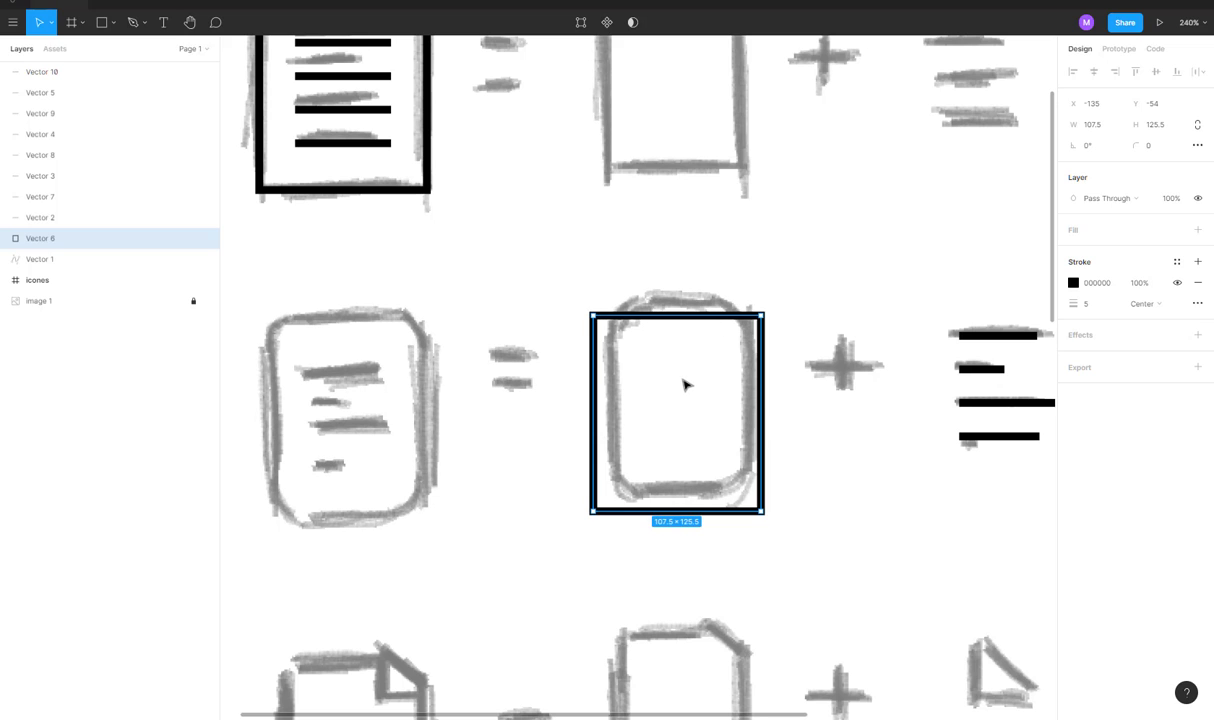
# Round the rectangle's corners, trying a corner radius of 10 and settling on 12.
pyautogui.click(1148, 148)
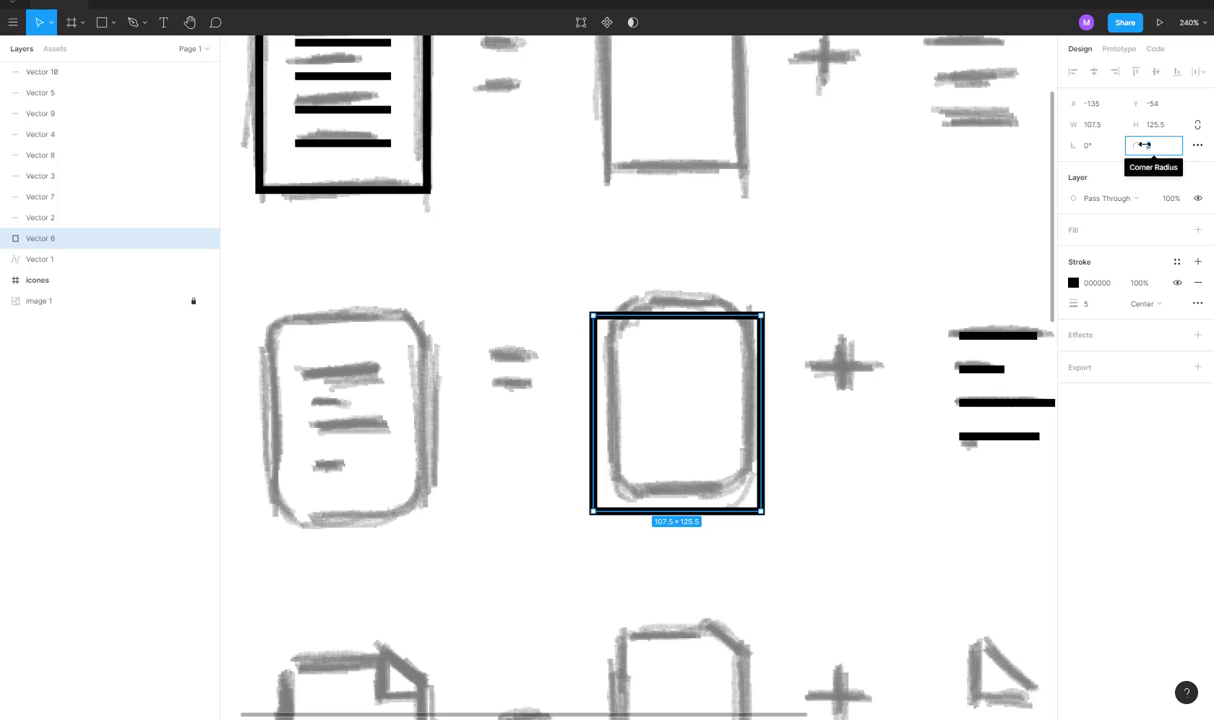
pyautogui.write('10')
pyautogui.press('Return')
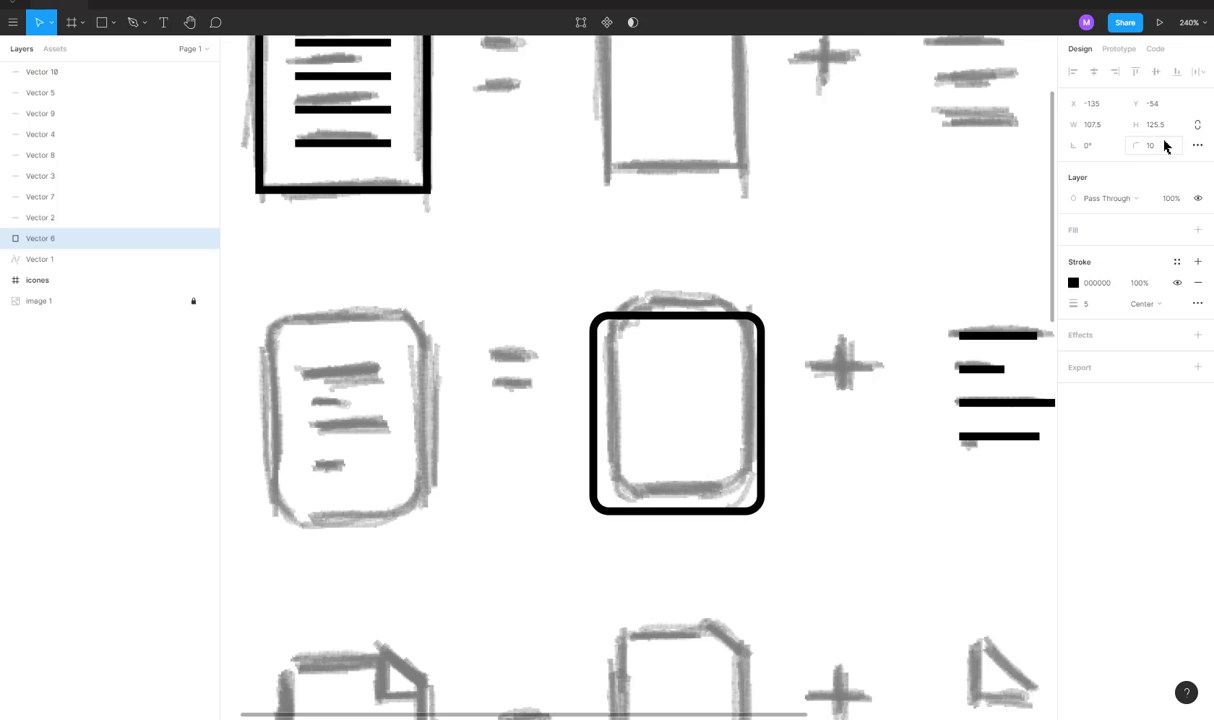
pyautogui.click(1164, 146)
pyautogui.write('1')
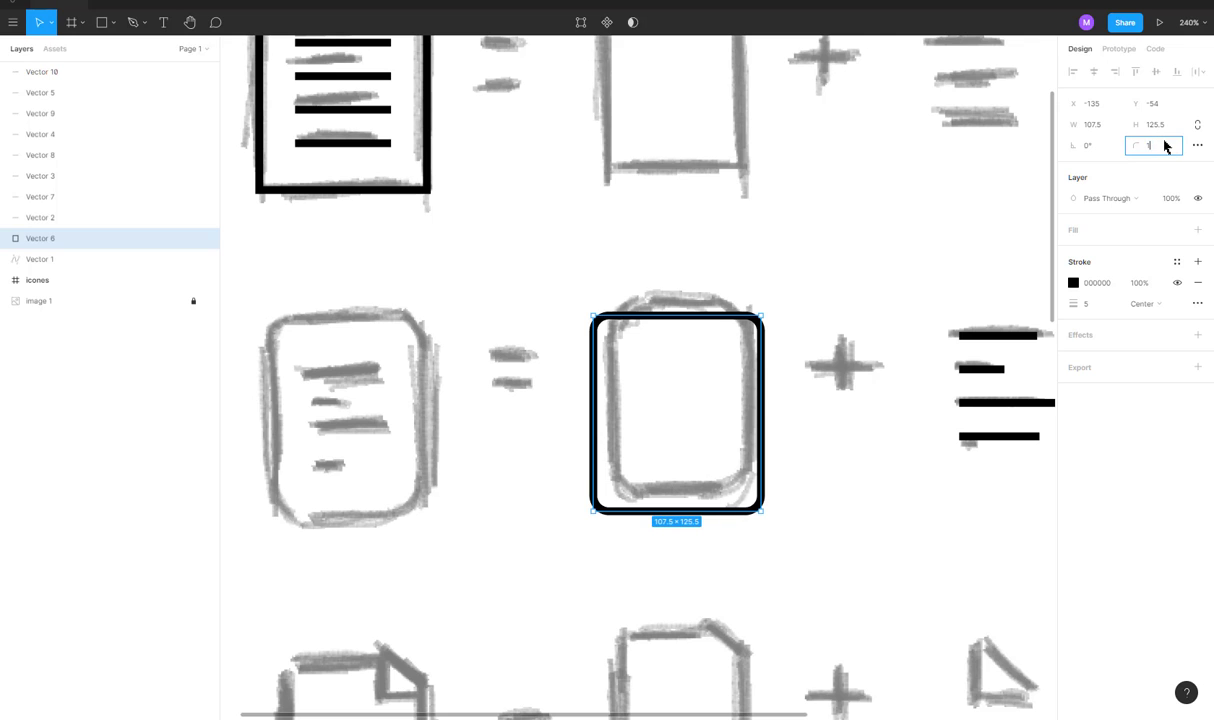
pyautogui.write('2')
pyautogui.press('Return')
pyautogui.click(705, 352)
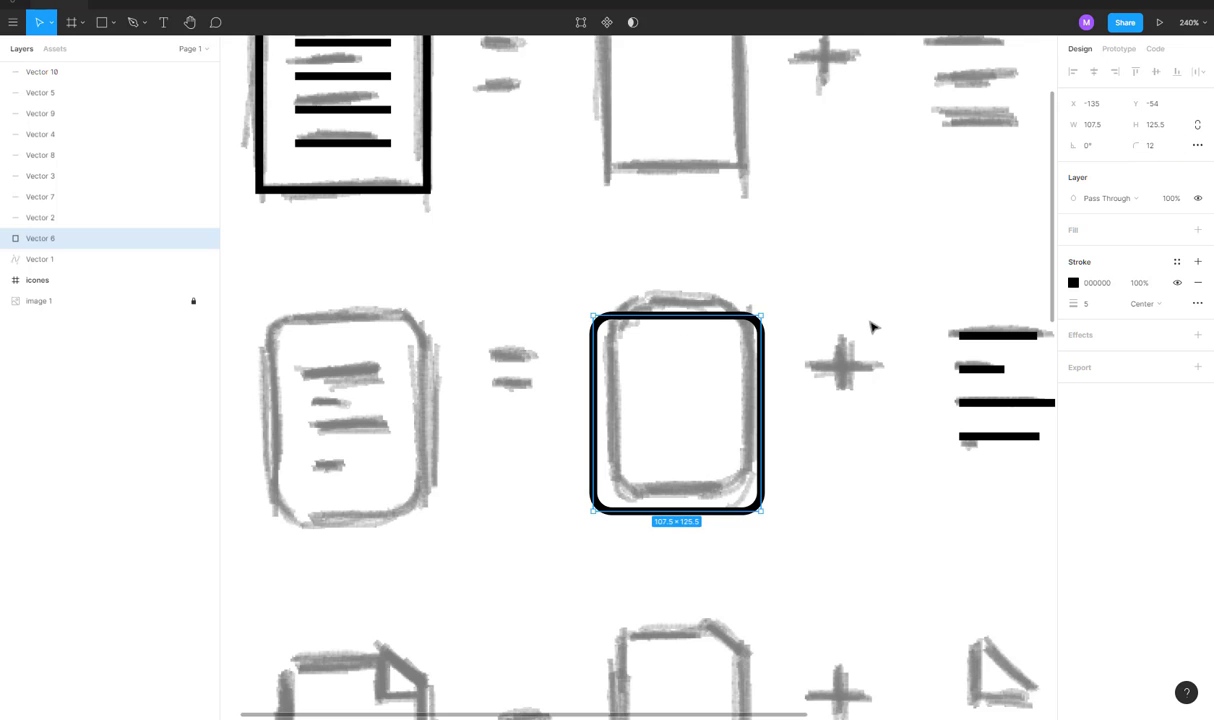
pyautogui.scroll(-2, 823, 388)
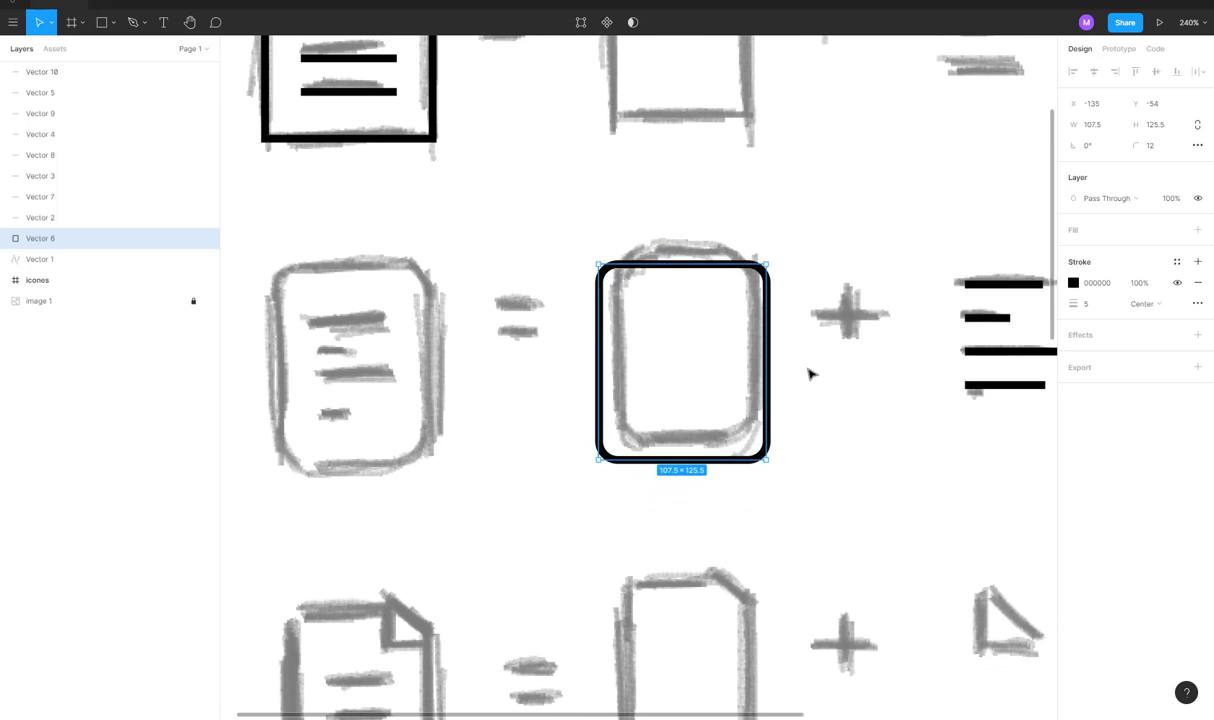
pyautogui.scroll(-3, 808, 372)
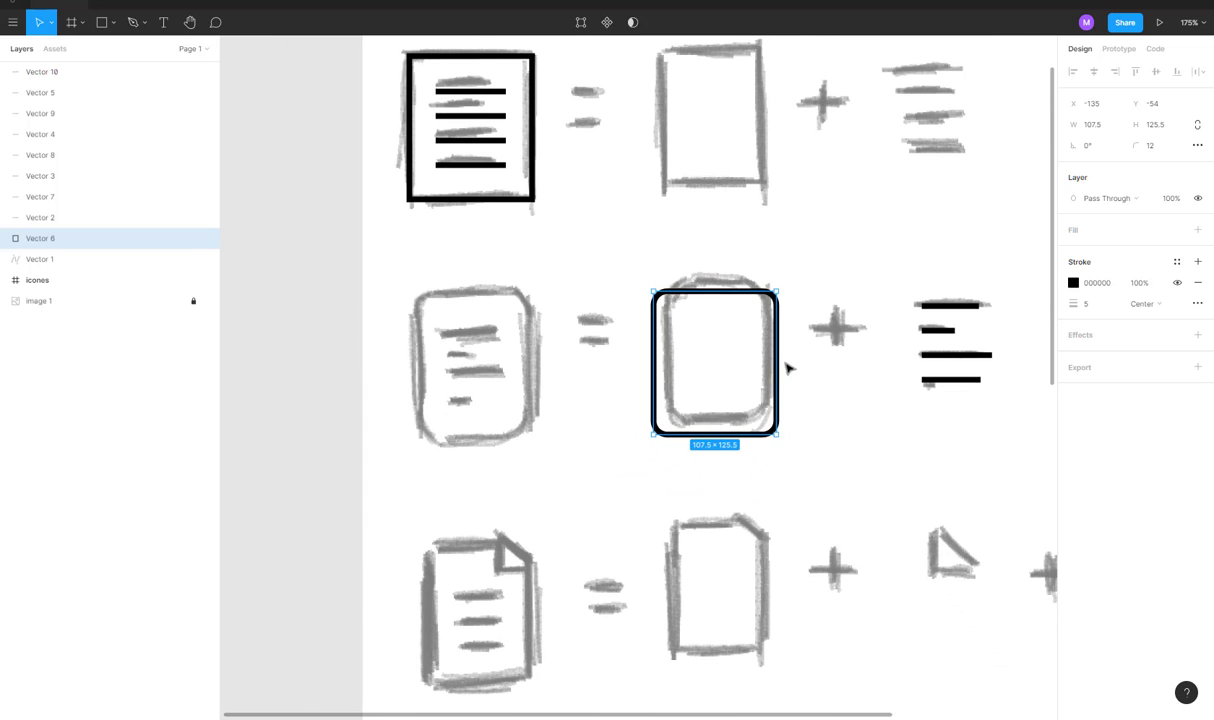
pyautogui.click(750, 446)
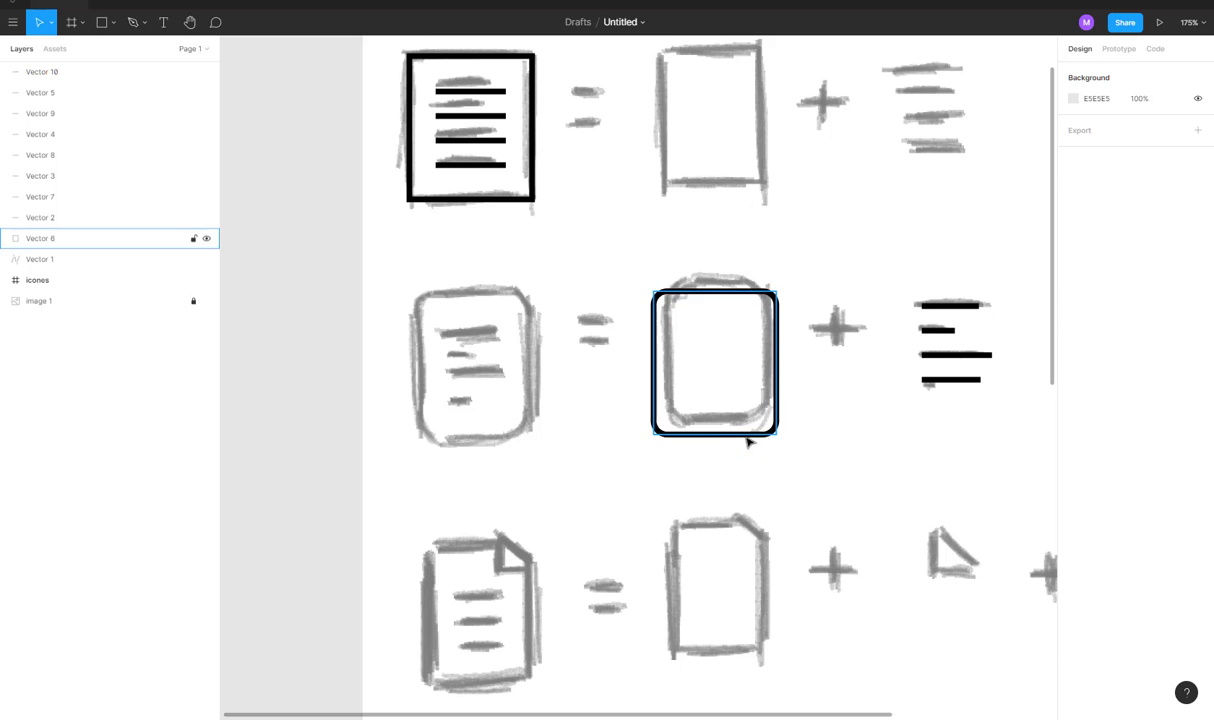
pyautogui.moveTo(750, 446)
pyautogui.mouseDown()
pyautogui.moveTo(501, 447)
pyautogui.moveTo(509, 506)
pyautogui.moveTo(507, 441)
pyautogui.moveTo(582, 487)
pyautogui.mouseUp()
pyautogui.hotkey('alt', 'shift')
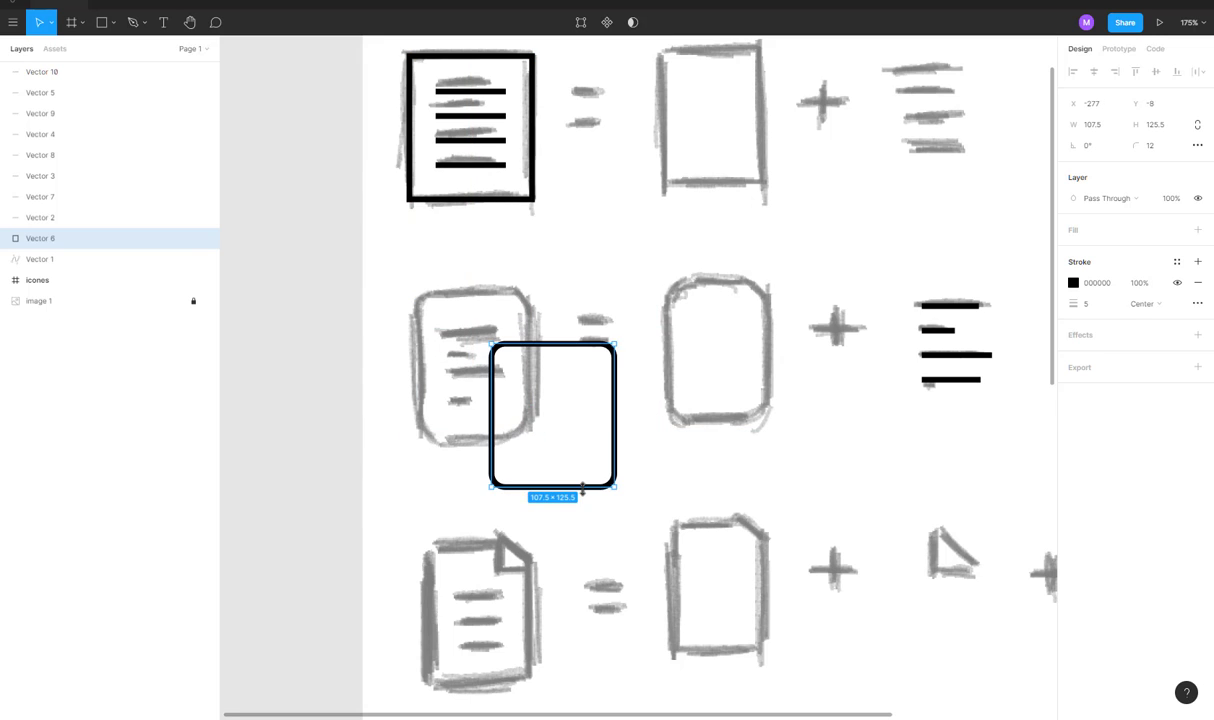
pyautogui.hotkey('ctrl', 'z')
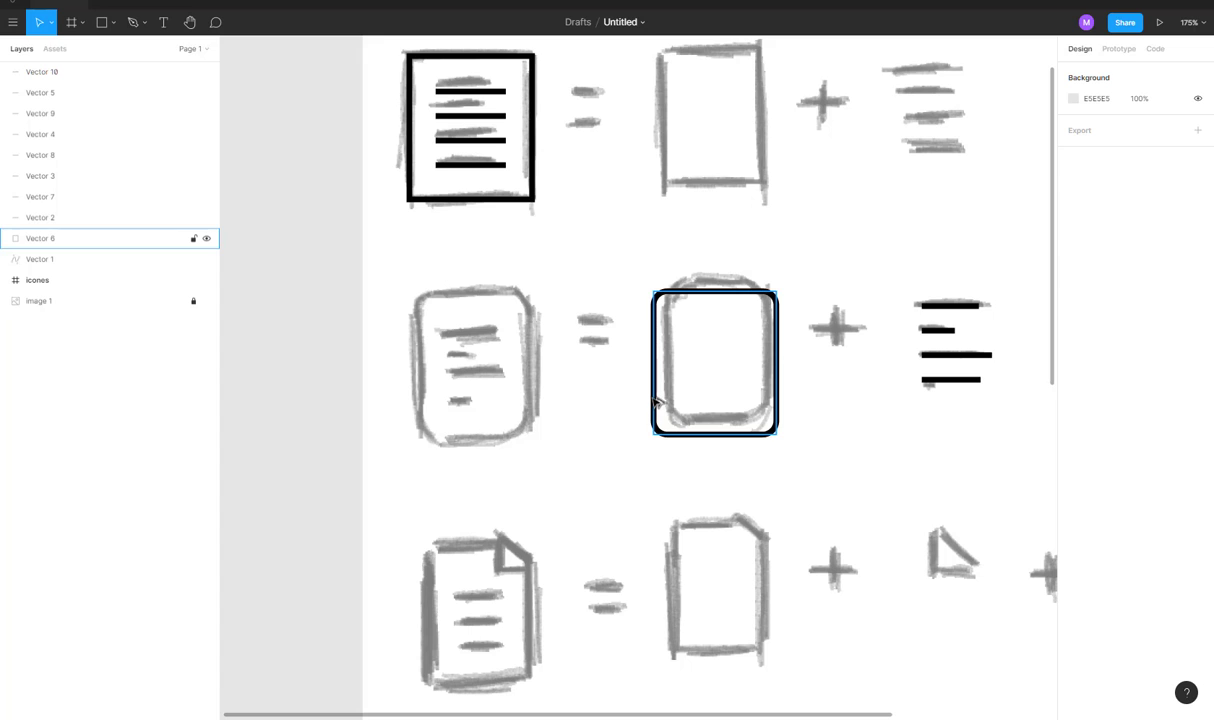
# Copy the rounded rectangle straight onto the second row's sketched icon, and copy the four lines inside it at X -322.
pyautogui.moveTo(655, 403); pyautogui.dragTo(418, 402)
pyautogui.click(911, 412)
pyautogui.click(950, 380)
pyautogui.moveTo(902, 257)
pyautogui.mouseDown()
pyautogui.moveTo(940, 342)
pyautogui.moveTo(595, 362)
pyautogui.moveTo(462, 401)
pyautogui.mouseUp()
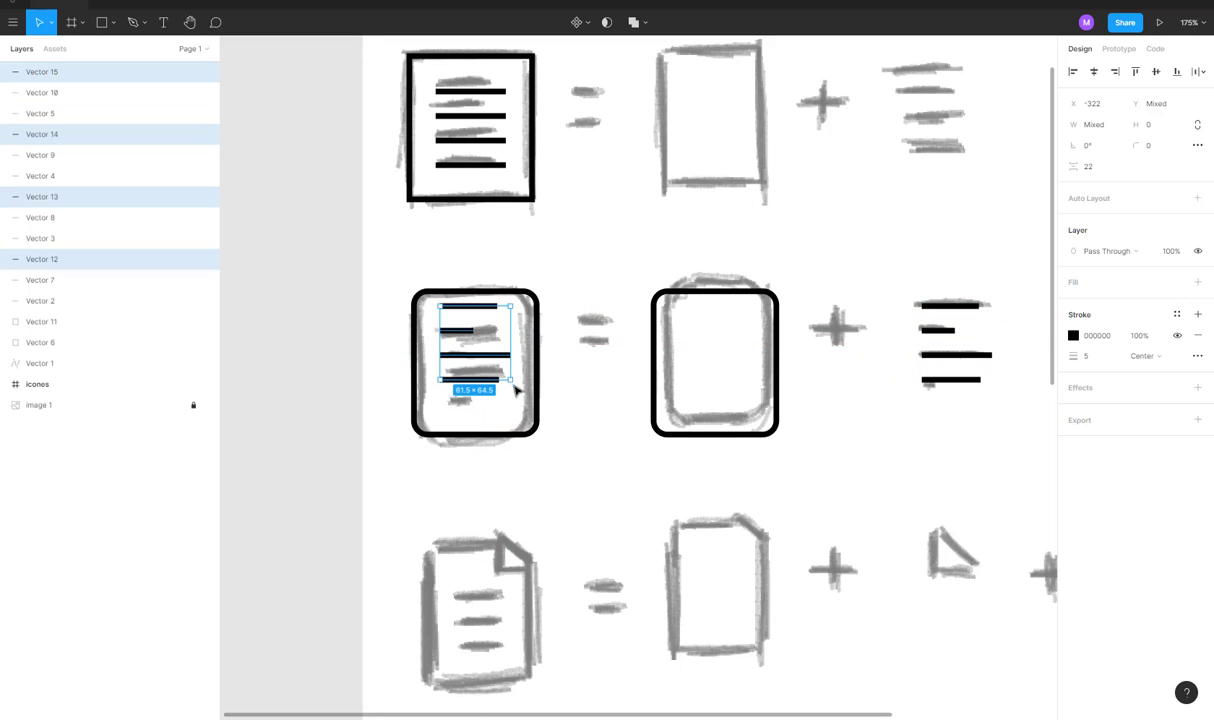
# Move the icon's four lines down, group them, and align the group with the rounded rectangle on their vertical centres.
pyautogui.scroll(5, 517, 390)
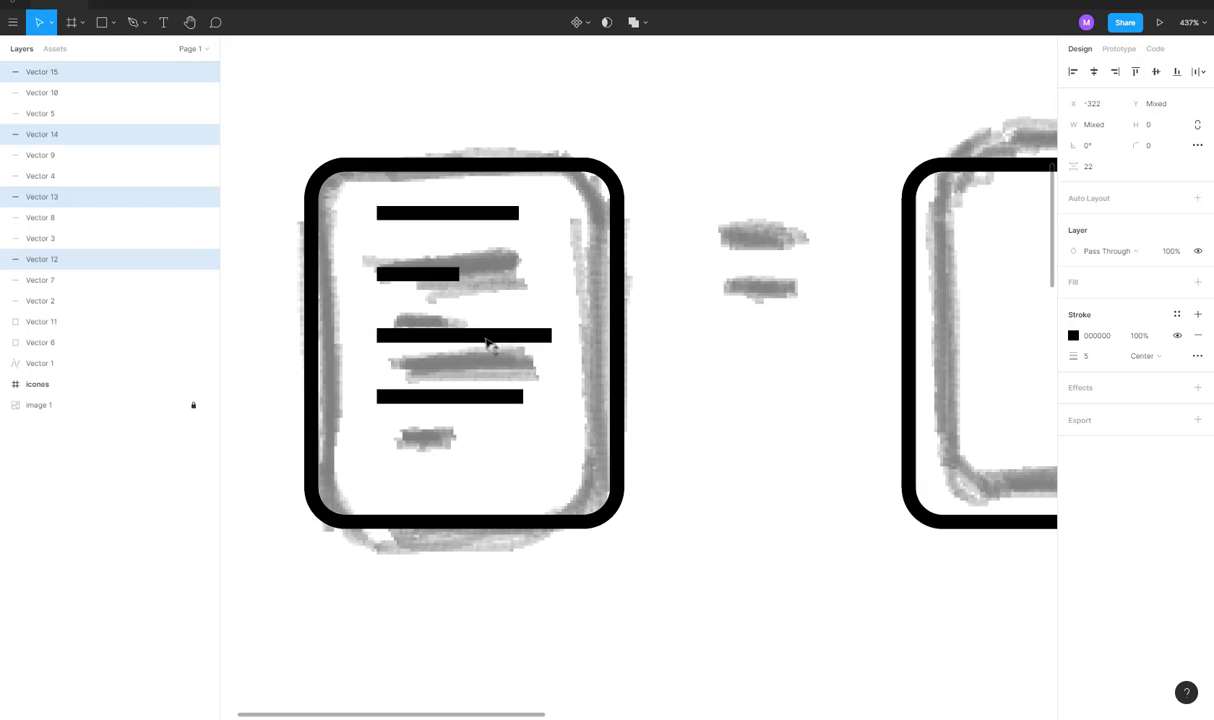
pyautogui.moveTo(487, 340)
pyautogui.mouseDown()
pyautogui.moveTo(480, 381)
pyautogui.moveTo(492, 387)
pyautogui.moveTo(491, 377)
pyautogui.mouseUp()
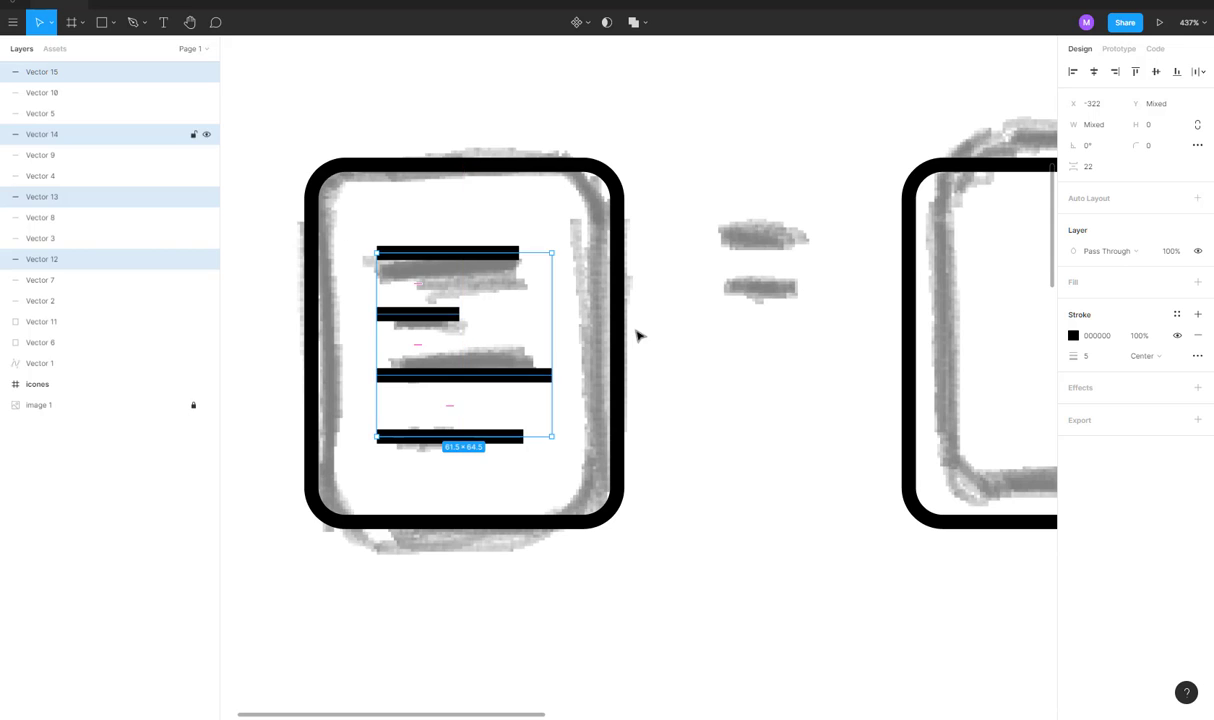
pyautogui.hotkey('ctrl', 'g')
pyautogui.moveTo(704, 127); pyautogui.dragTo(424, 533)
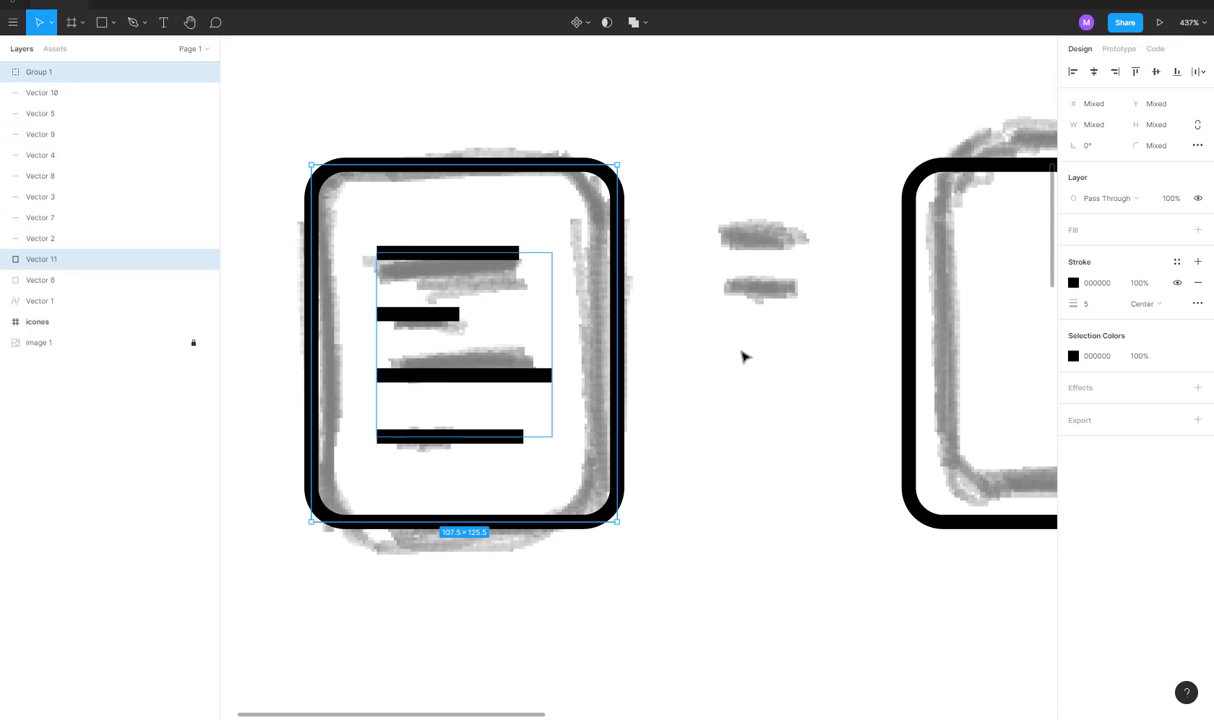
pyautogui.click(1156, 72)
pyautogui.click(634, 238)
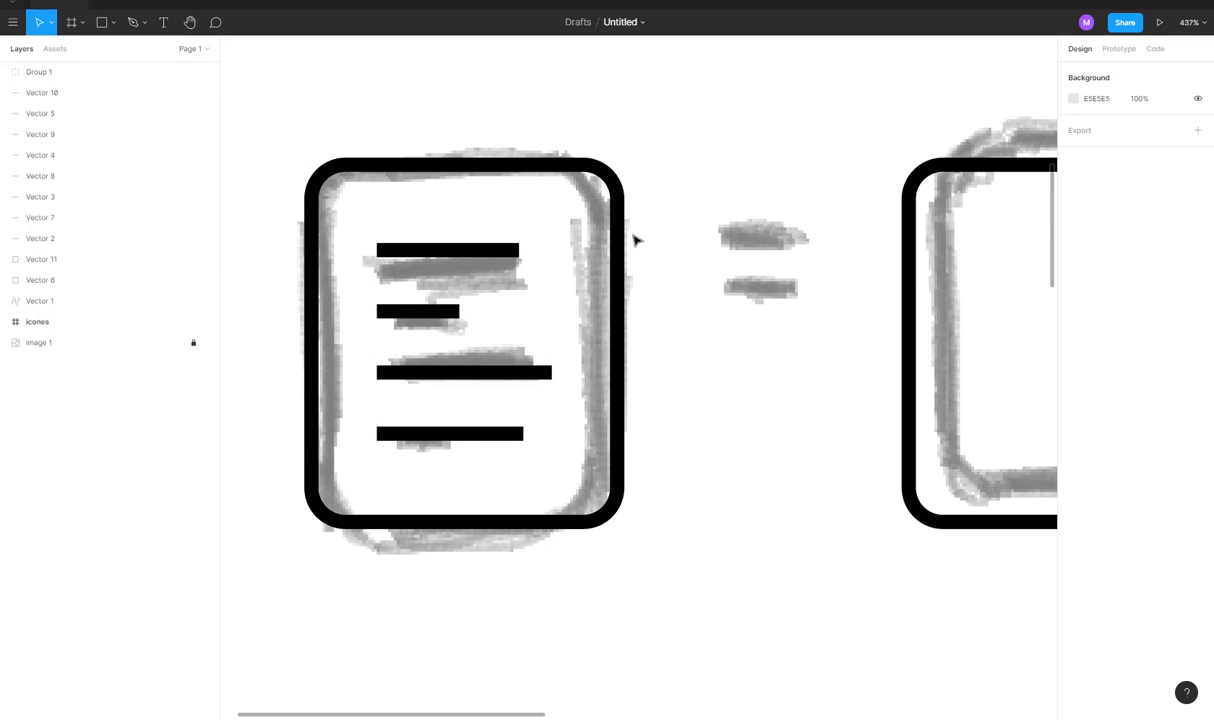
# Copy the second row's four separate lines down to X 223, beside the last plus sign in the third row.
pyautogui.scroll(-5, 618, 240)
pyautogui.scroll(3, 630, 262)
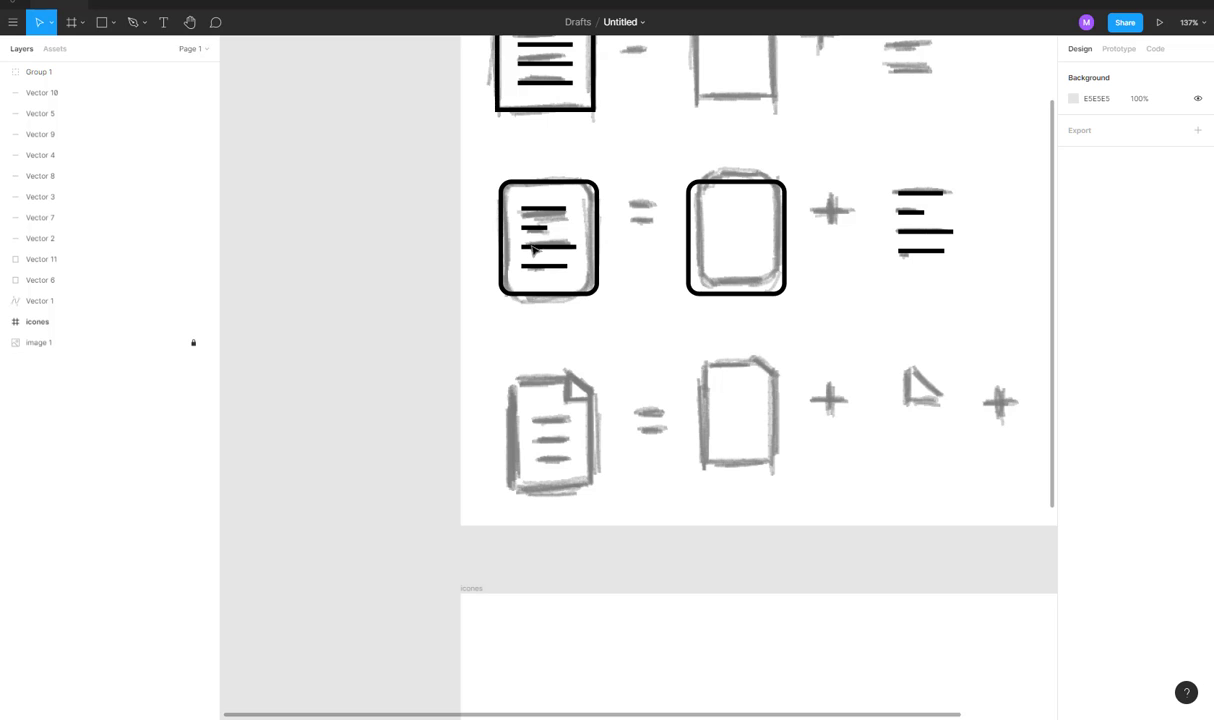
pyautogui.scroll(-4, 533, 250)
pyautogui.hscroll(3, 664, 328)
pyautogui.scroll(1, 528, 336)
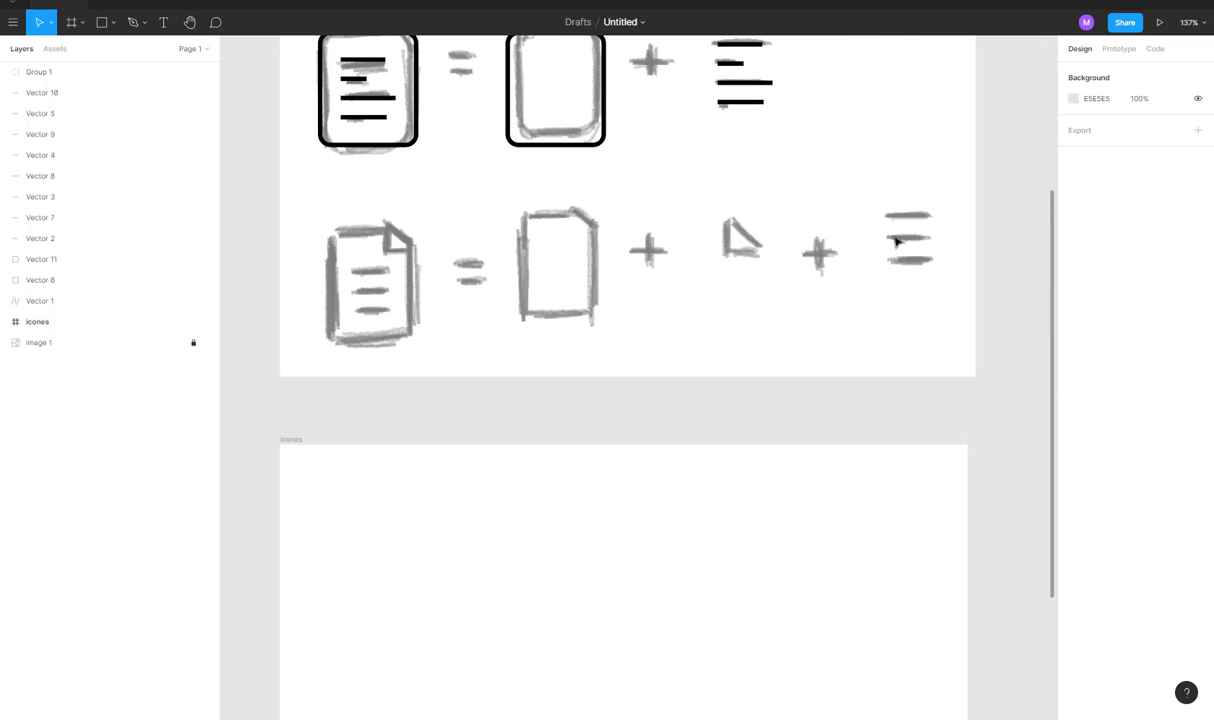
pyautogui.scroll(2, 786, 133)
pyautogui.hscroll(1, 786, 133)
pyautogui.moveTo(778, 230)
pyautogui.mouseDown()
pyautogui.moveTo(699, 97)
pyautogui.moveTo(712, 141)
pyautogui.moveTo(834, 320)
pyautogui.moveTo(826, 314)
pyautogui.mouseUp()
# Delete the three lower lines of the third-row copy, keeping only the top one.
pyautogui.scroll(4, 826, 314)
pyautogui.moveTo(878, 415); pyautogui.dragTo(757, 308)
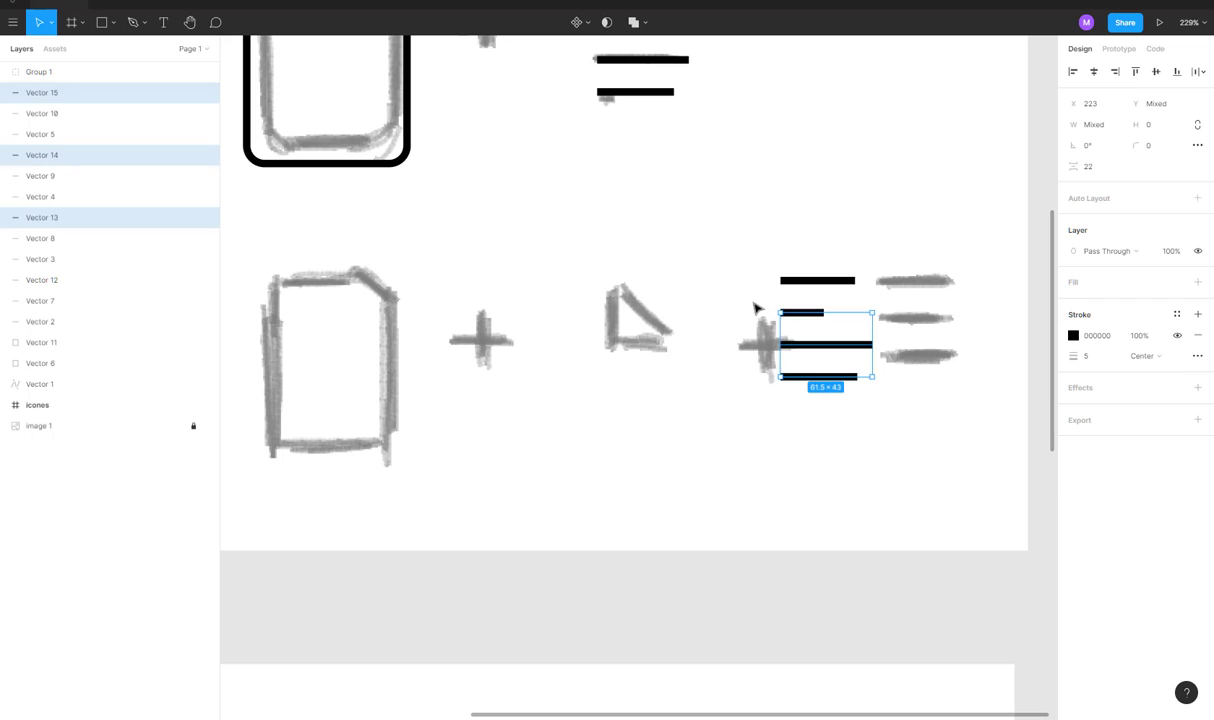
pyautogui.press('Delete')
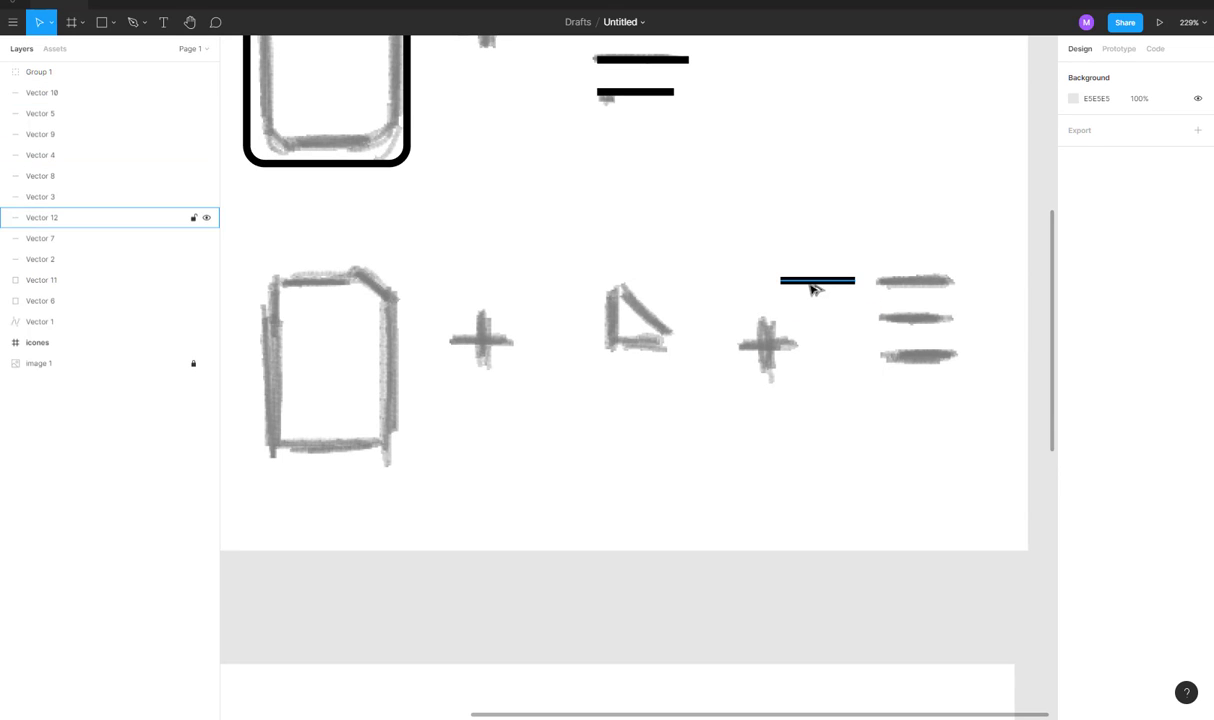
# Duplicate the remaining line twice downward at a spacing of 24, and move all three to X 286 over the sketched lines.
pyautogui.click(811, 284)
pyautogui.moveTo(812, 287); pyautogui.dragTo(815, 326)
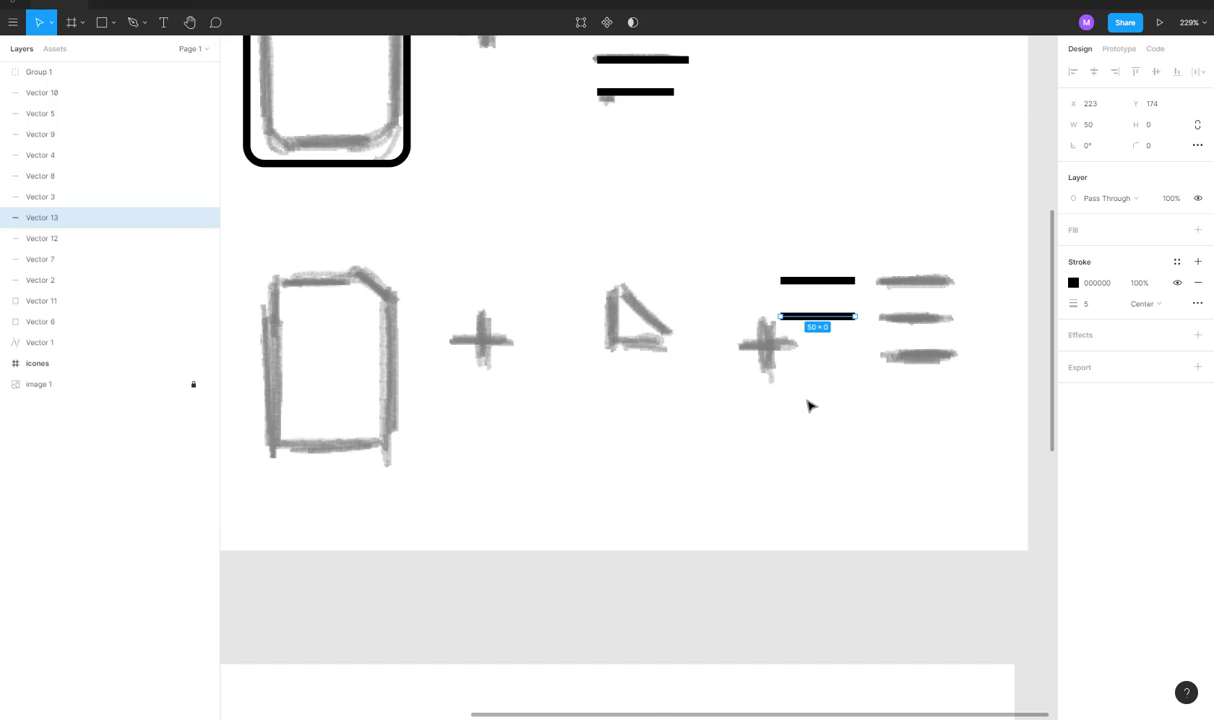
pyautogui.hotkey('ctrl', 'd')
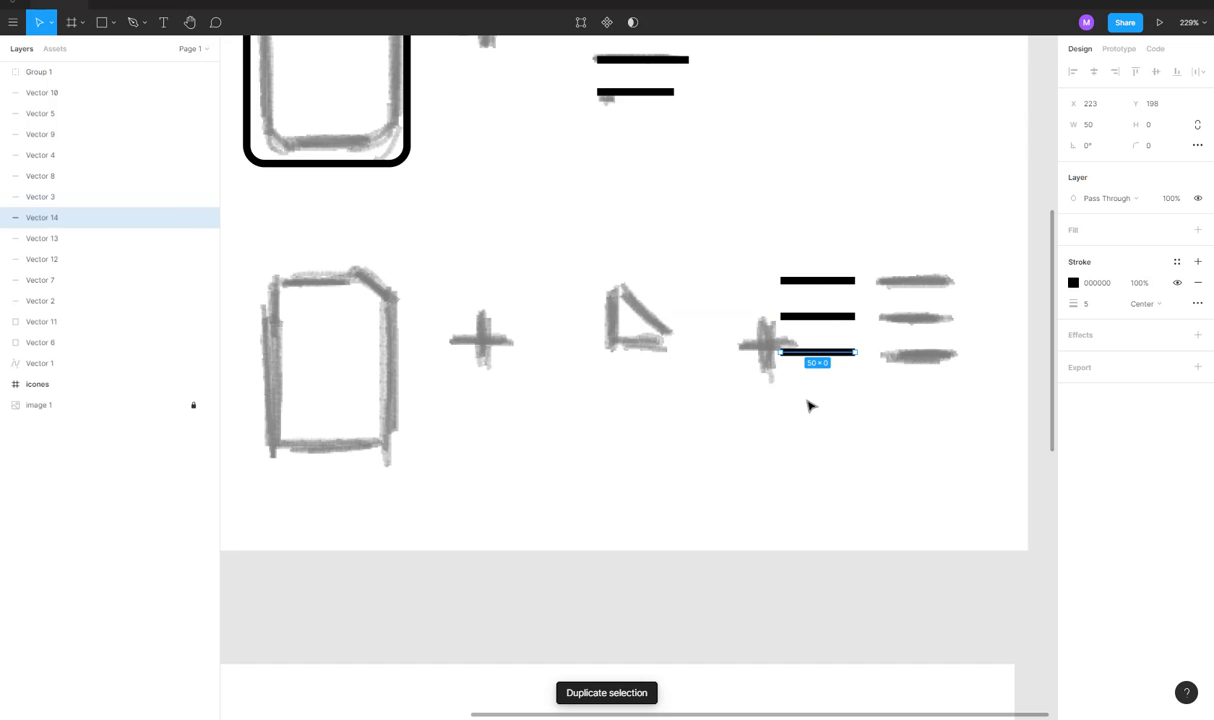
pyautogui.click(806, 397)
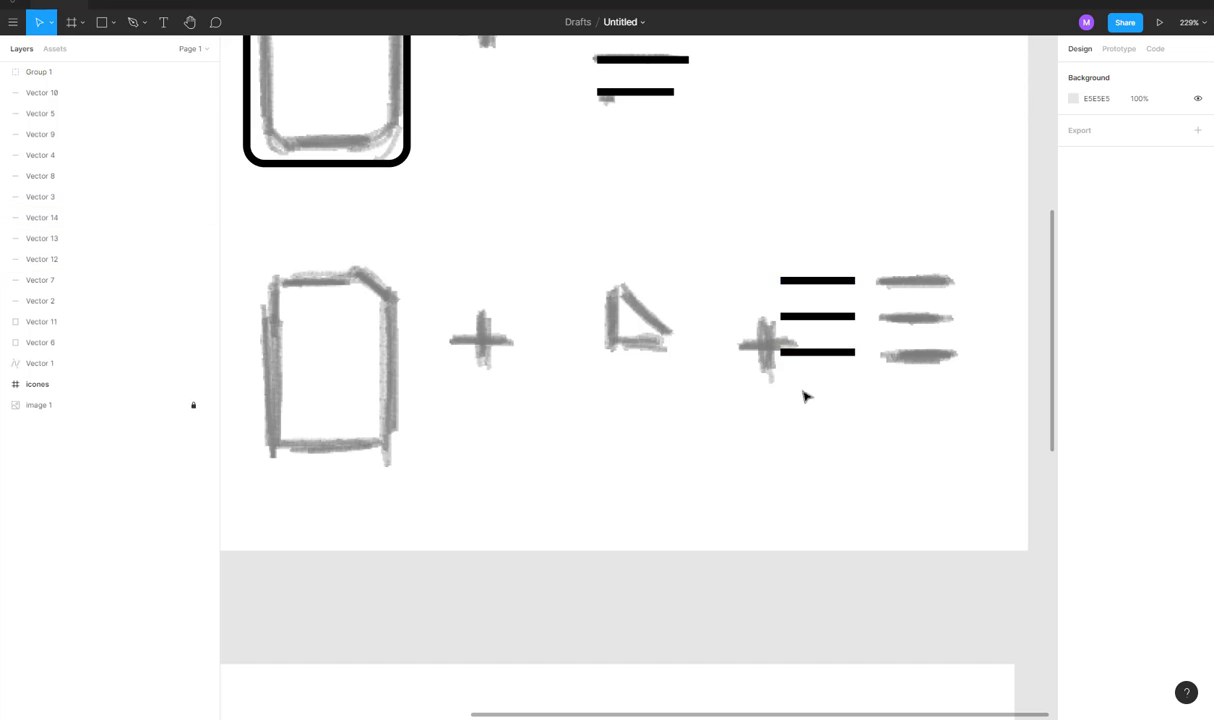
pyautogui.hscroll(-1, 791, 385)
pyautogui.moveTo(758, 240); pyautogui.dragTo(937, 330)
# Draw a closed right triangle of about 37.5 × 33 with the Pen tool over the third row's sketched folded corner.
pyautogui.scroll(5, 640, 352)
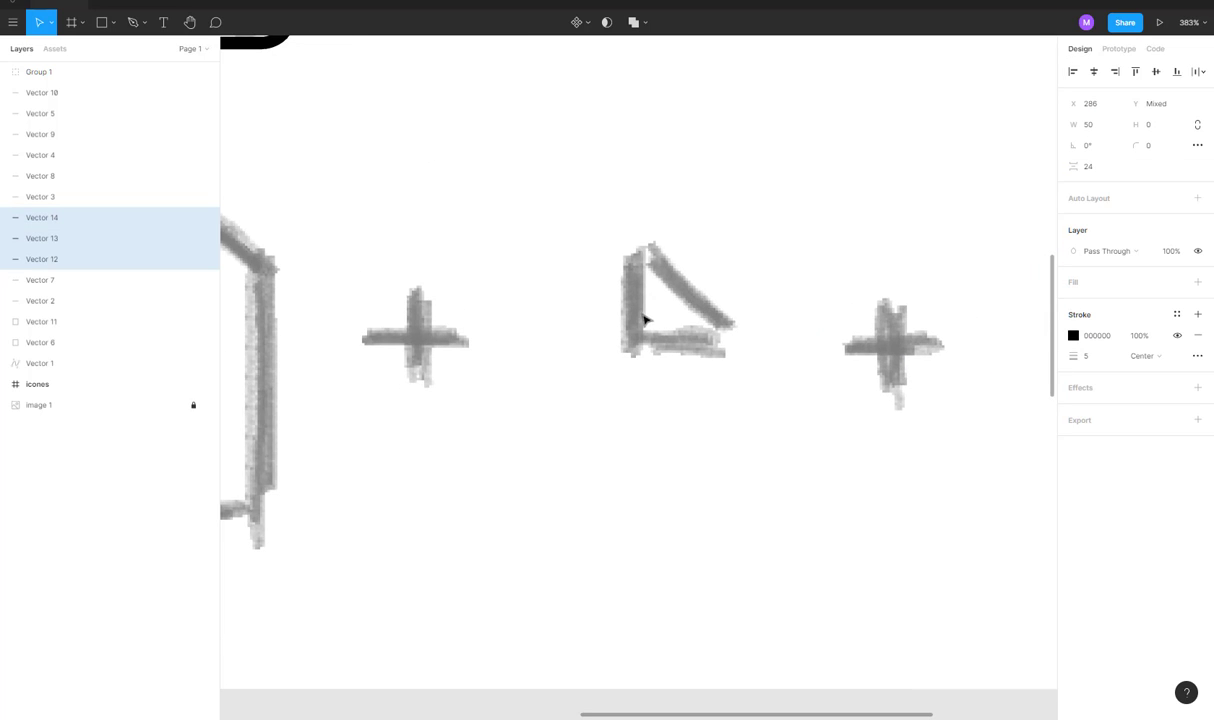
pyautogui.press('p')
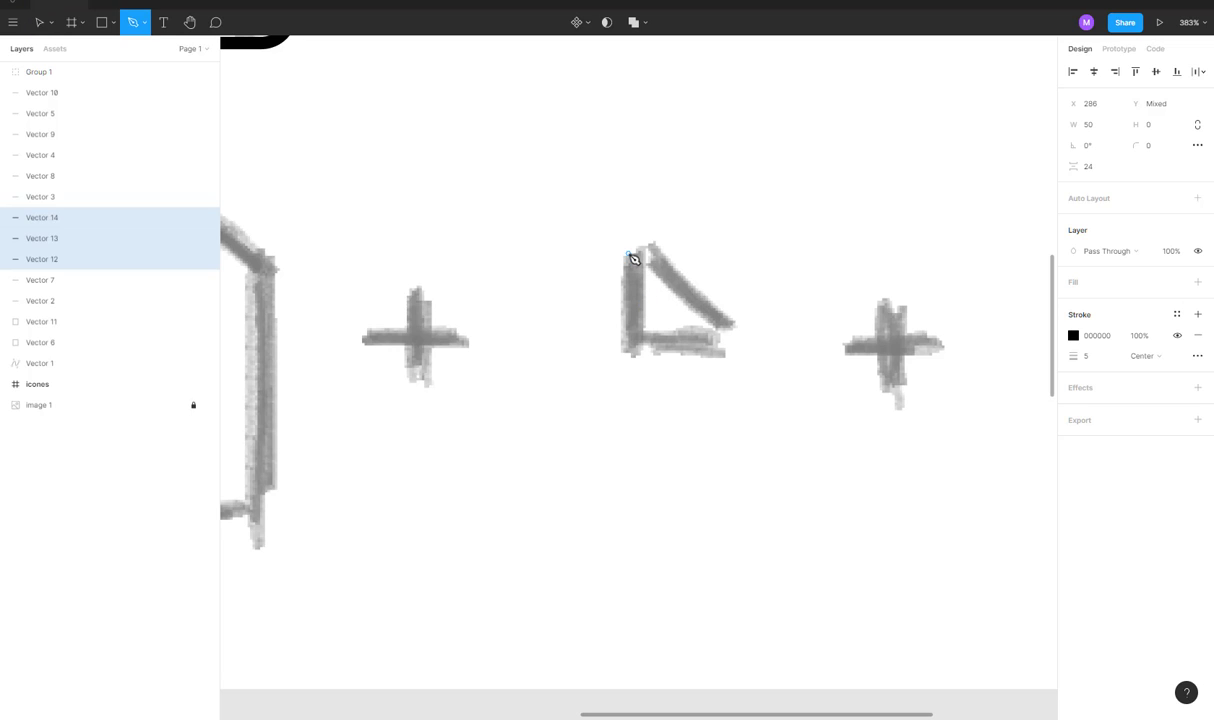
pyautogui.click(634, 258)
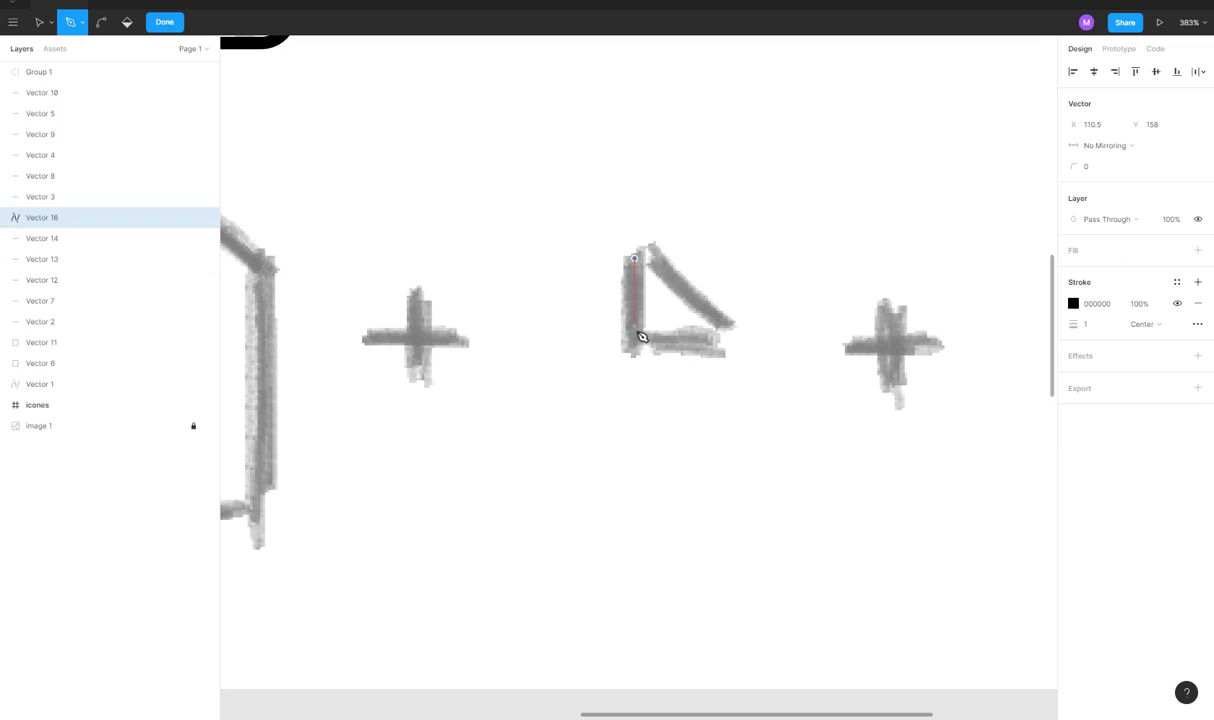
pyautogui.click(727, 341)
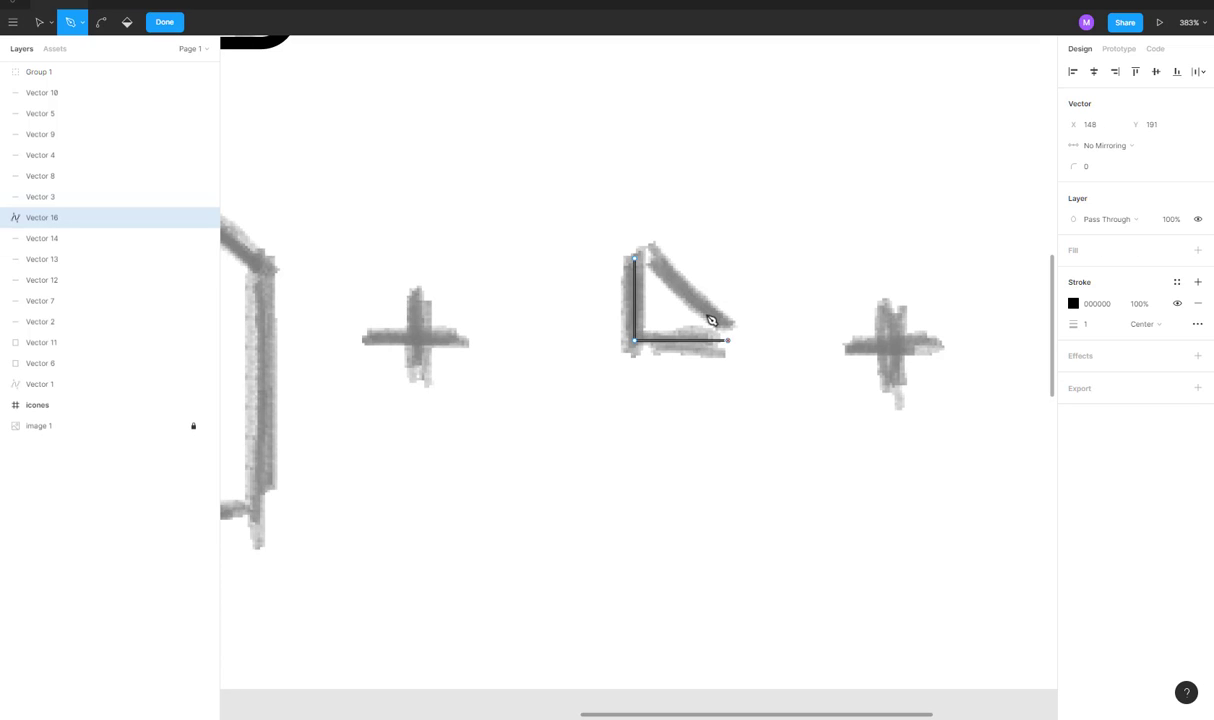
pyautogui.click(635, 259)
pyautogui.press('Escape')
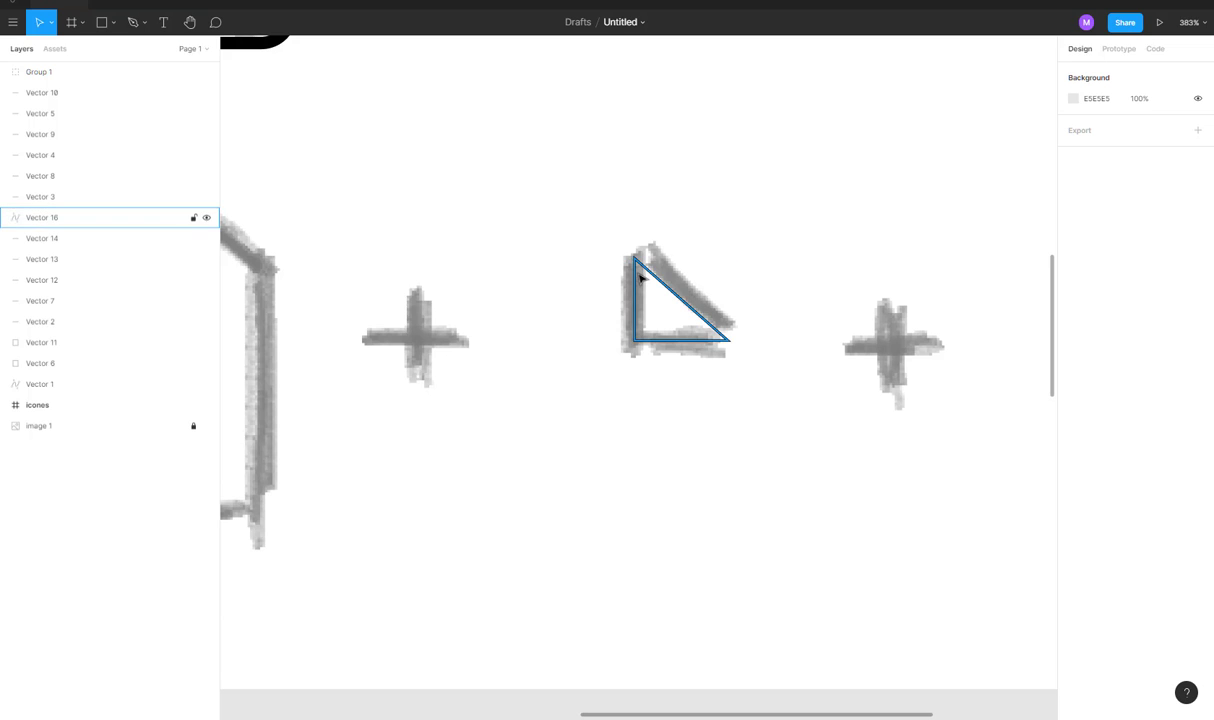
# Set the new triangle's stroke width to 5.
pyautogui.scroll(-5, 637, 360)
pyautogui.click(655, 338)
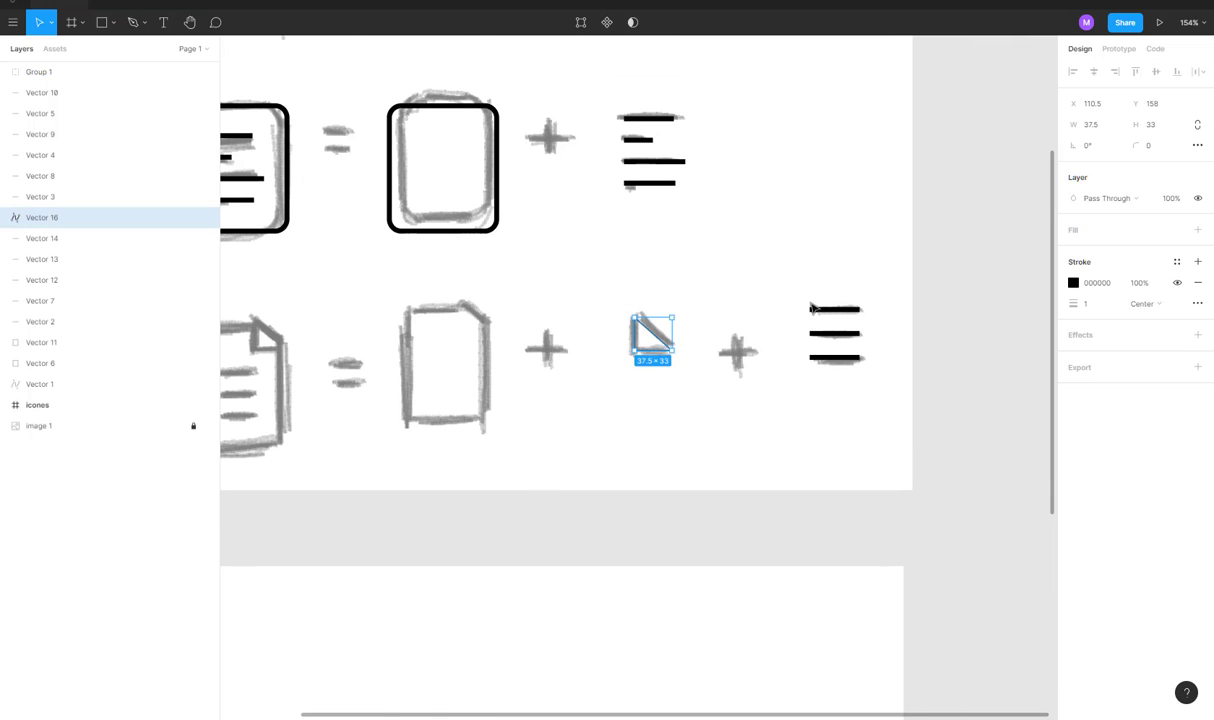
pyautogui.moveTo(796, 270); pyautogui.dragTo(841, 383)
pyautogui.moveTo(722, 405); pyautogui.dragTo(628, 272)
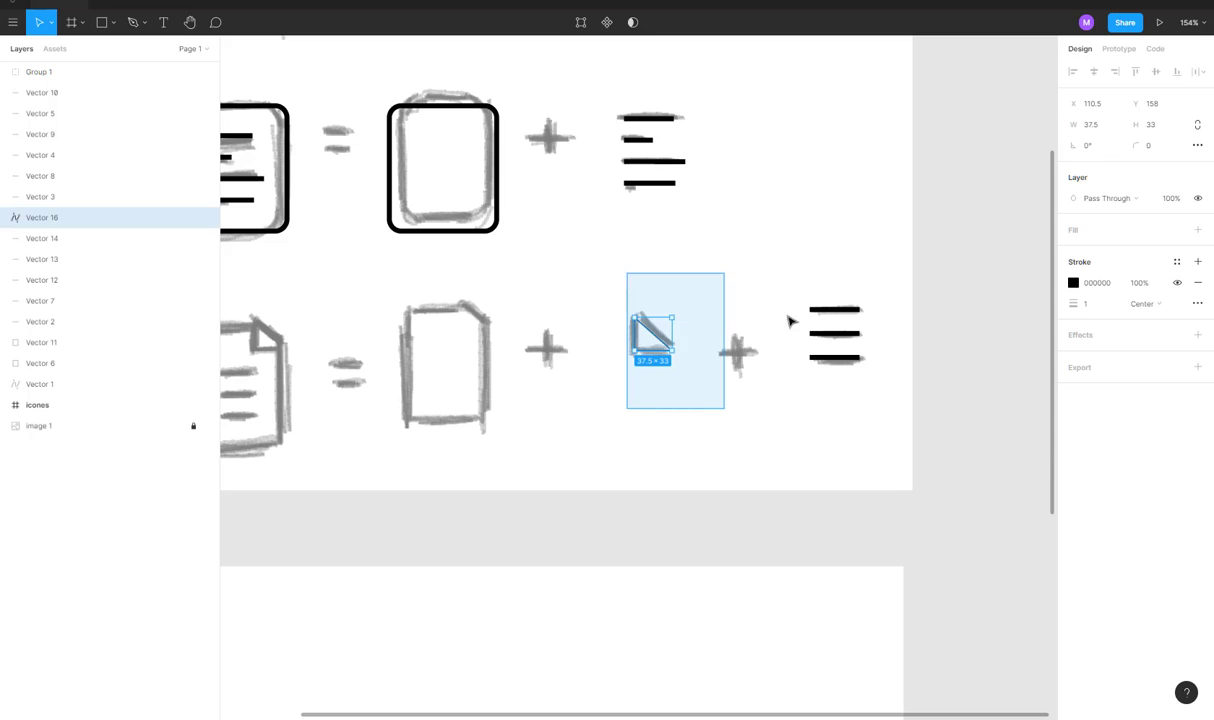
pyautogui.moveTo(1082, 301); pyautogui.dragTo(1091, 307)
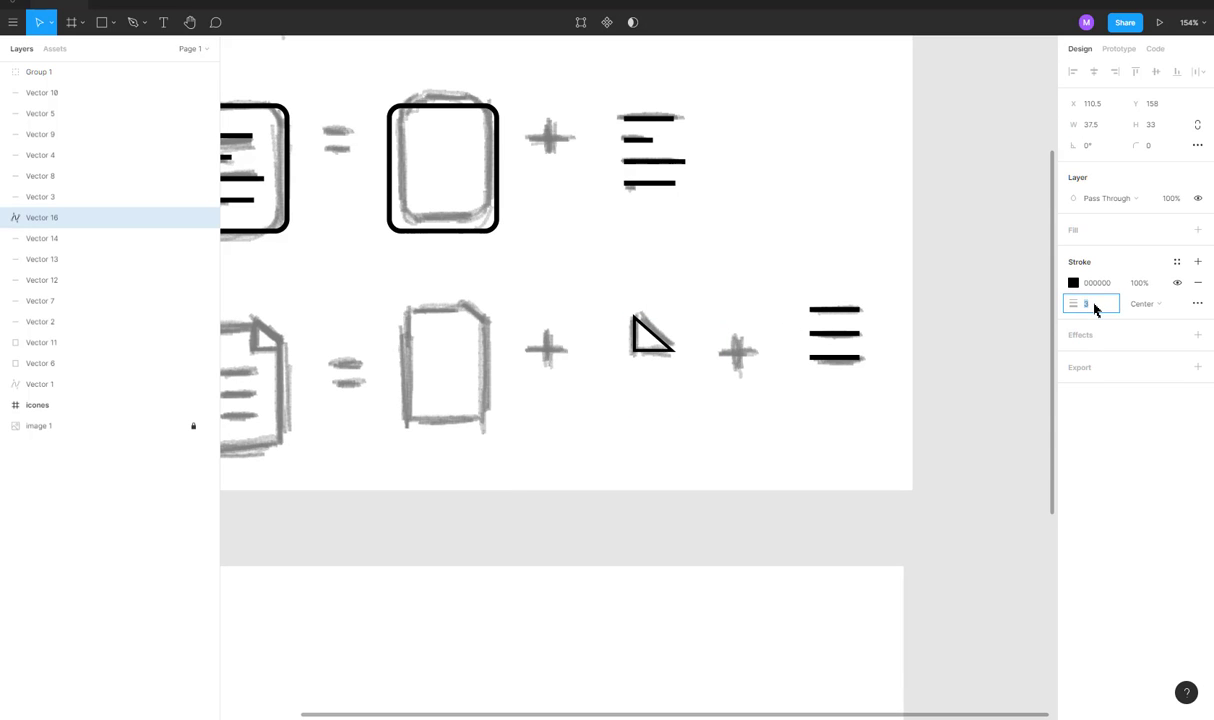
pyautogui.write('5')
pyautogui.press('Return')
# Set the triangle's stroke join to round in the advanced stroke settings.
pyautogui.scroll(2, 637, 346)
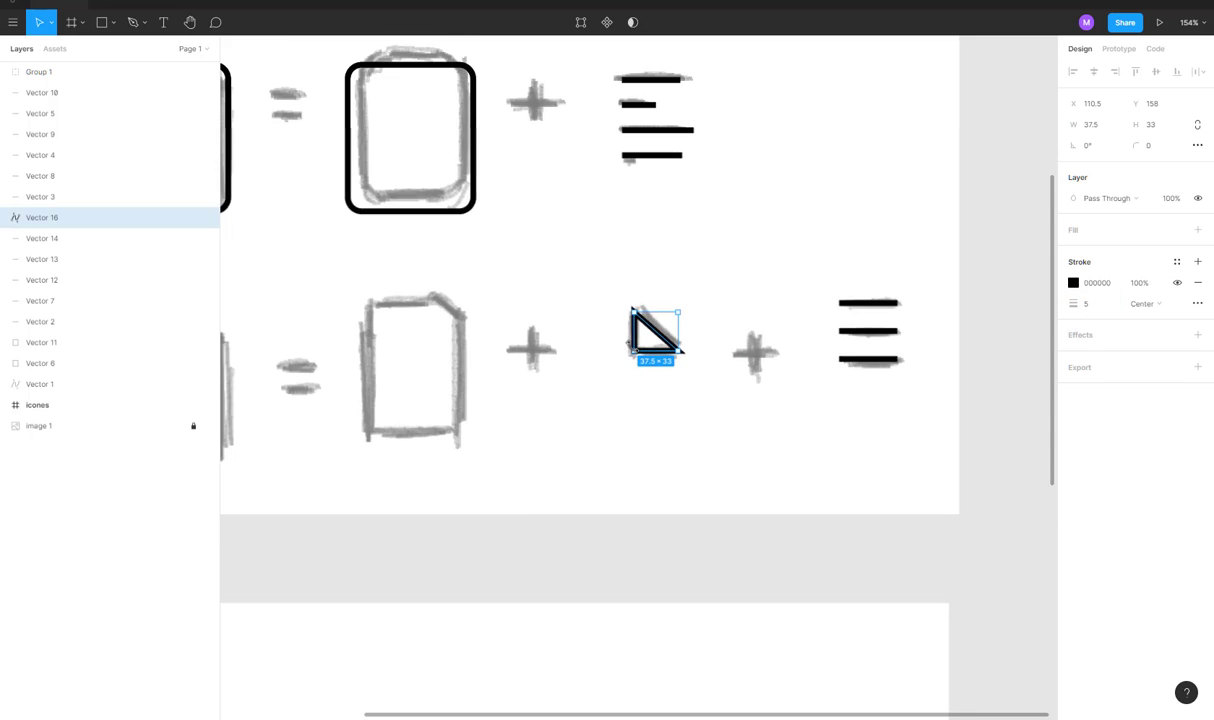
pyautogui.scroll(4, 632, 348)
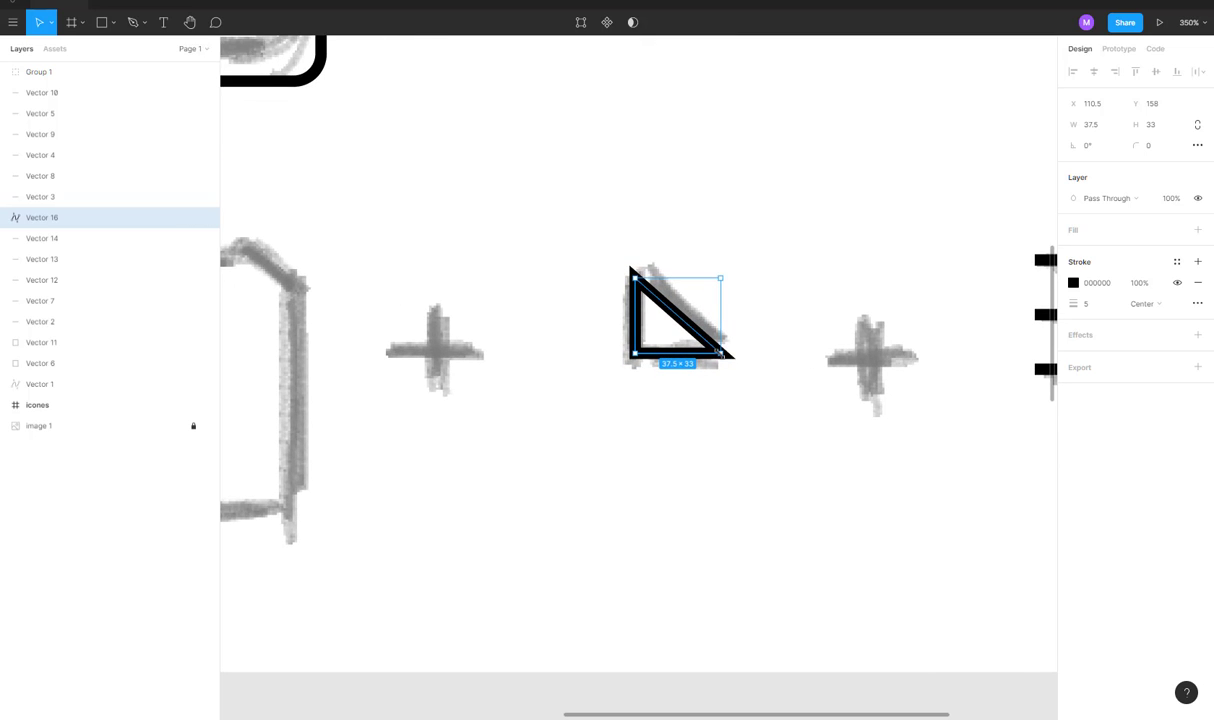
pyautogui.scroll(1, 723, 356)
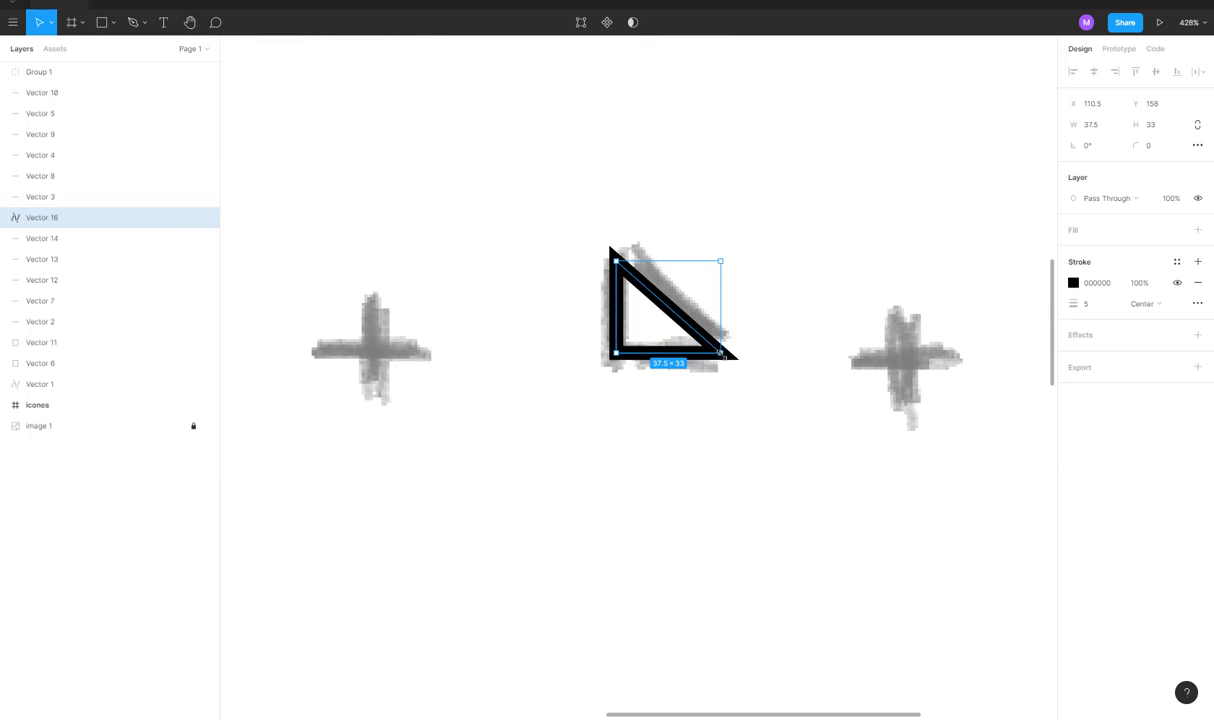
pyautogui.click(1198, 305)
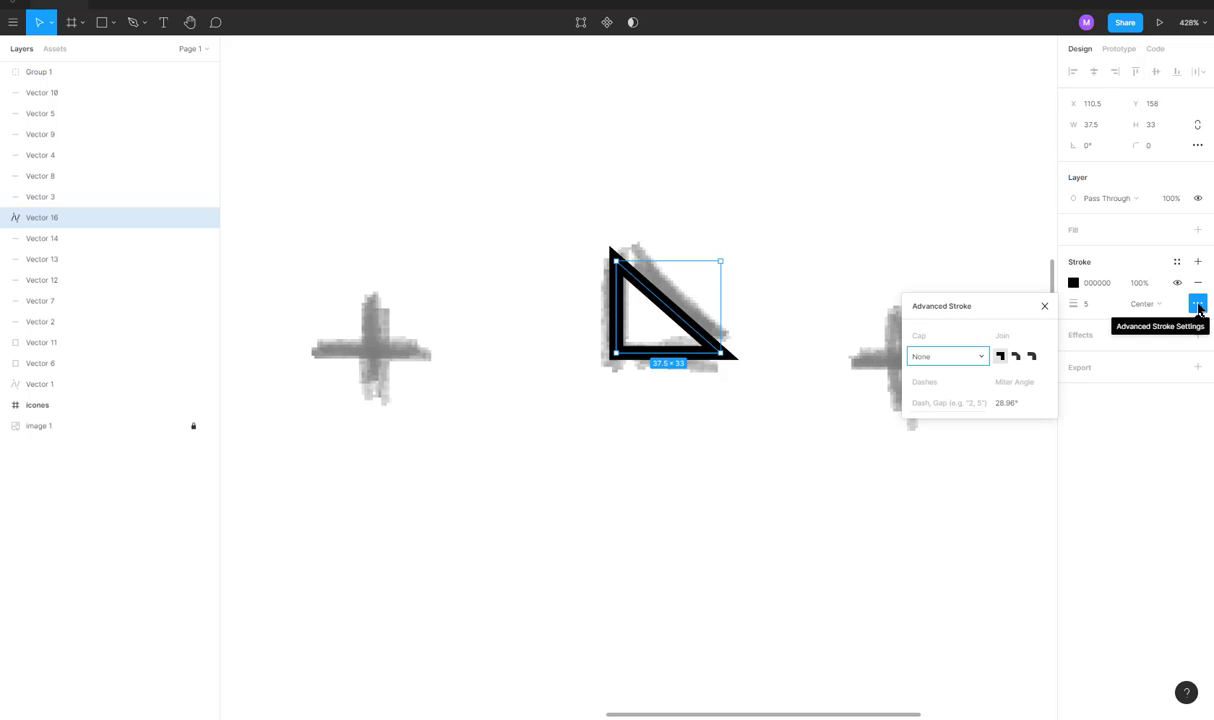
pyautogui.click(1032, 358)
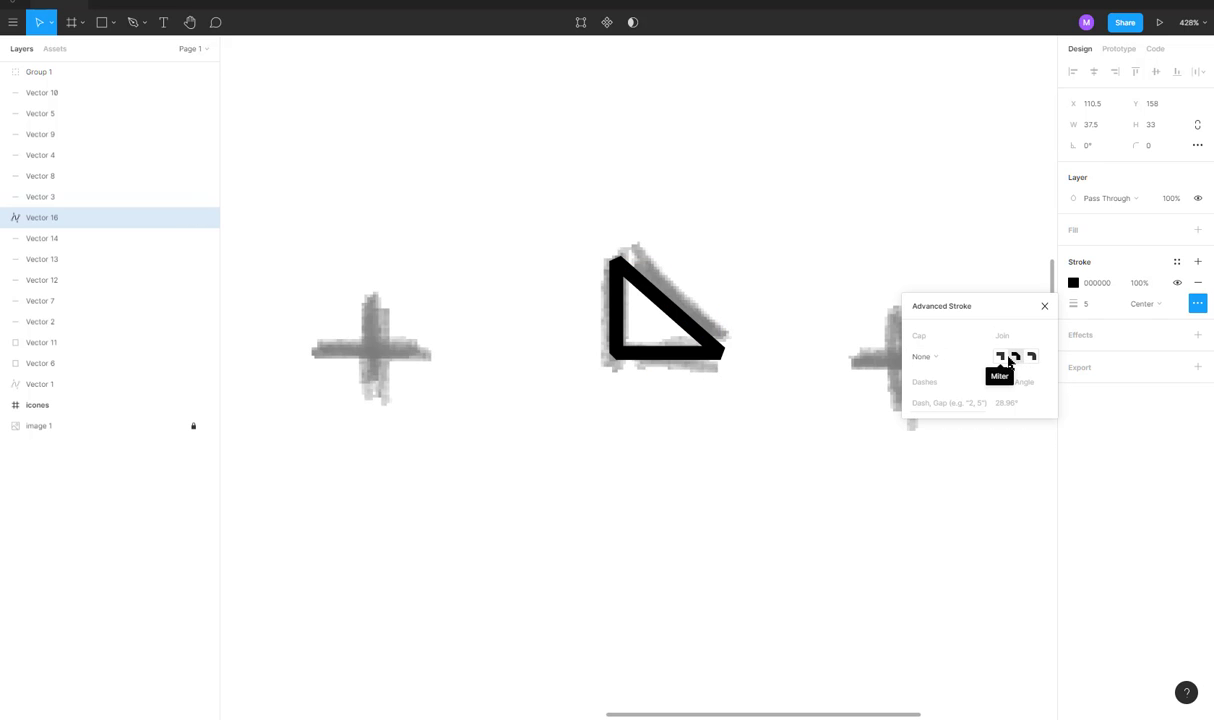
pyautogui.click(1003, 359)
pyautogui.click(1017, 358)
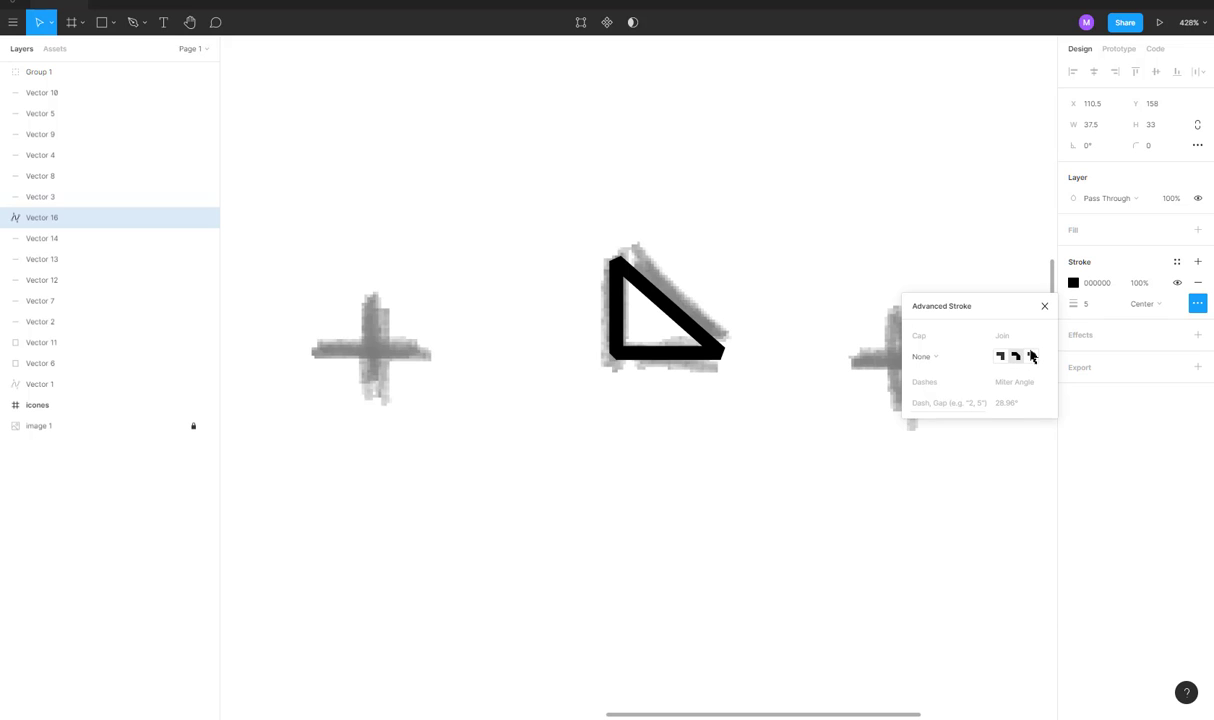
pyautogui.click(550, 408)
# Trace the third row's sketched page with the Pen tool as a closed cut-corner outline of about 72.5 × 104.5.
pyautogui.scroll(-5, 550, 408)
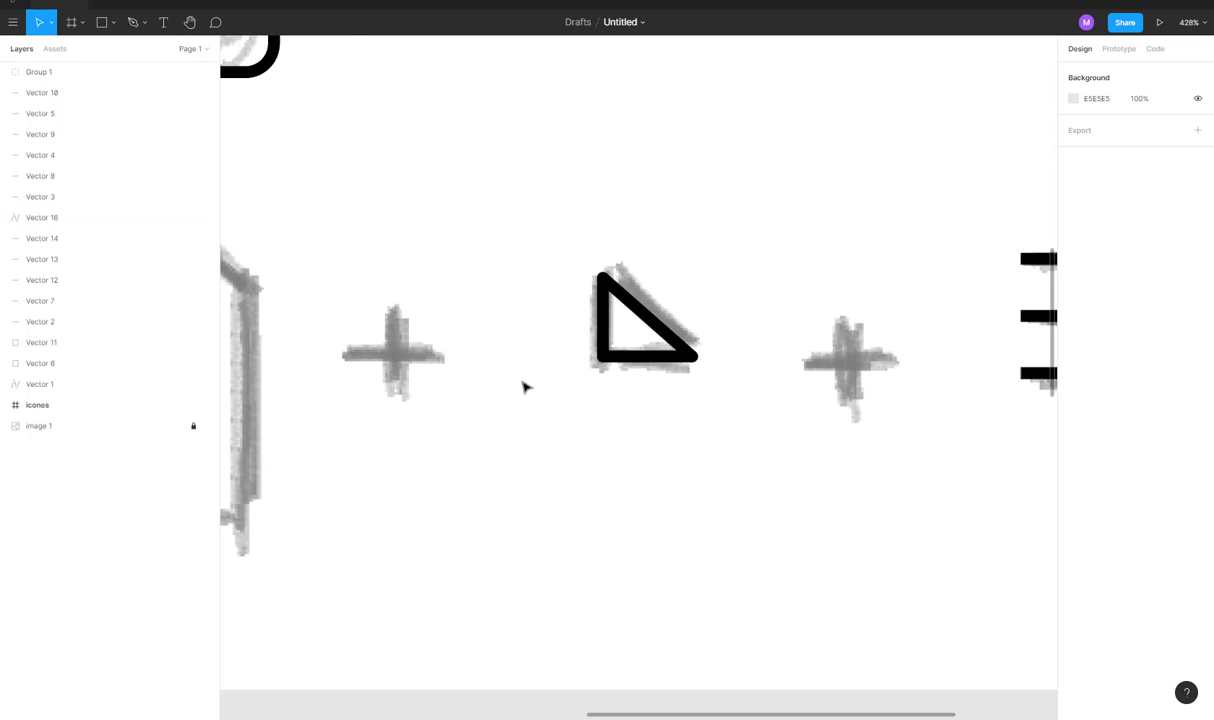
pyautogui.hscroll(-5, 523, 387)
pyautogui.scroll(4, 523, 360)
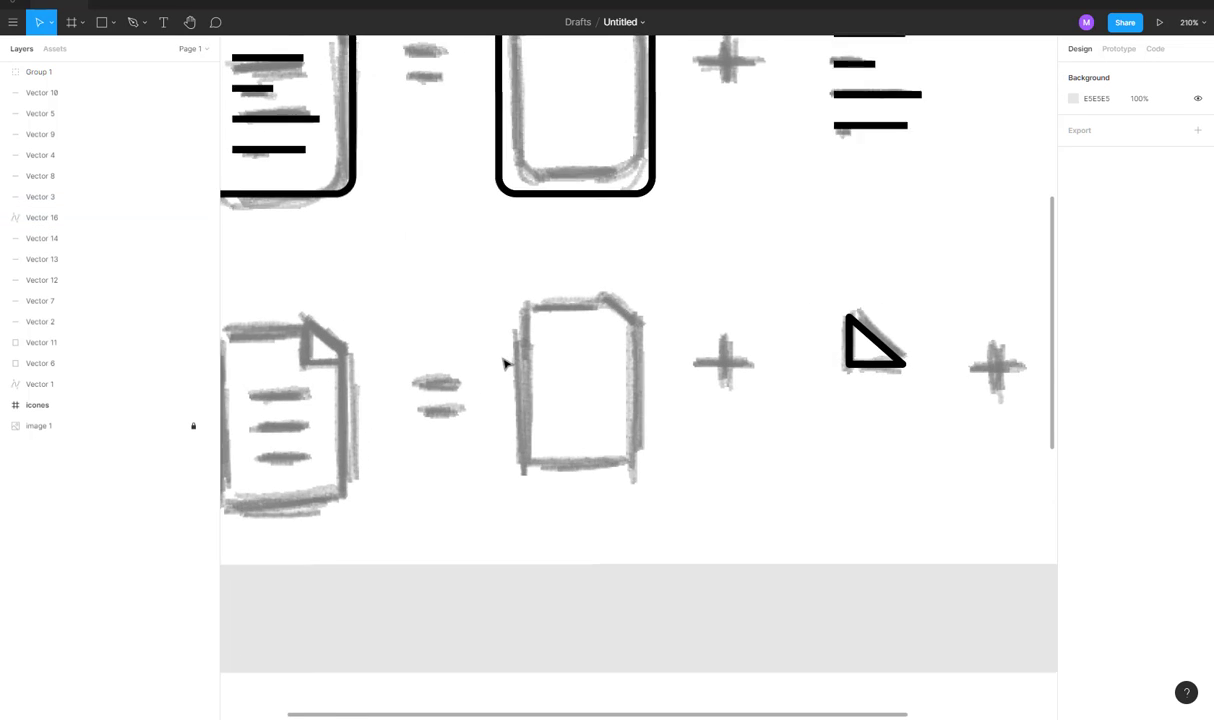
pyautogui.press('p')
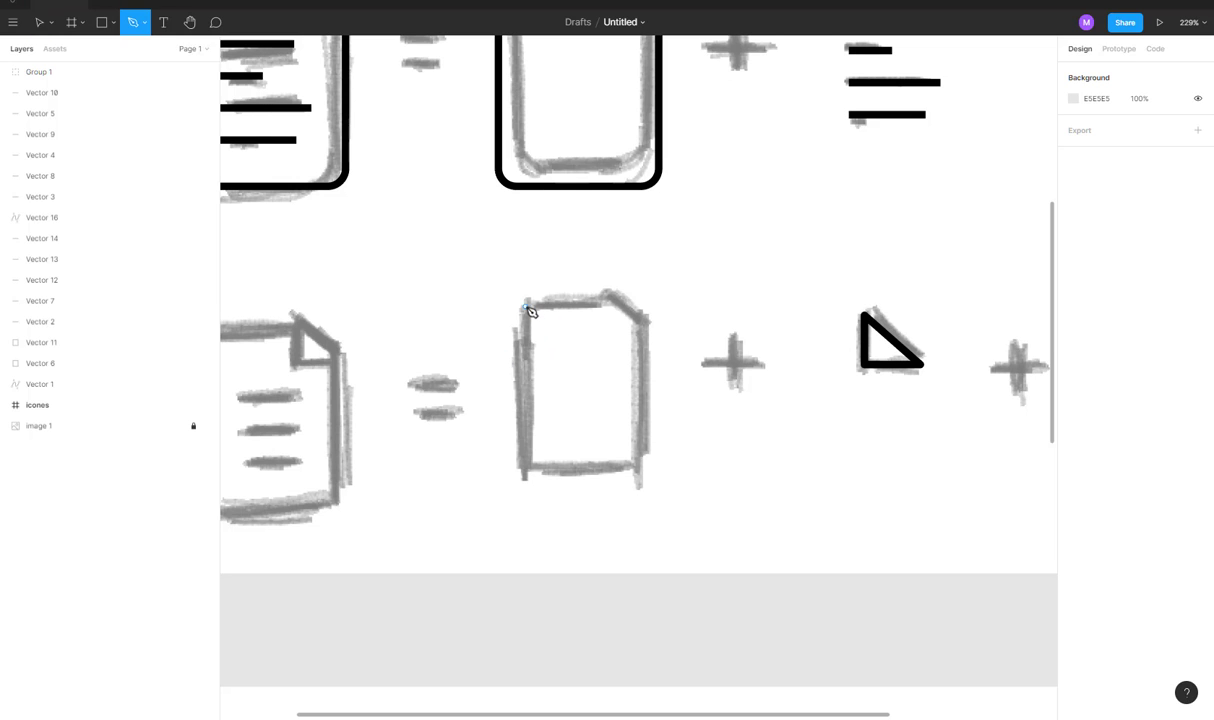
pyautogui.click(526, 307)
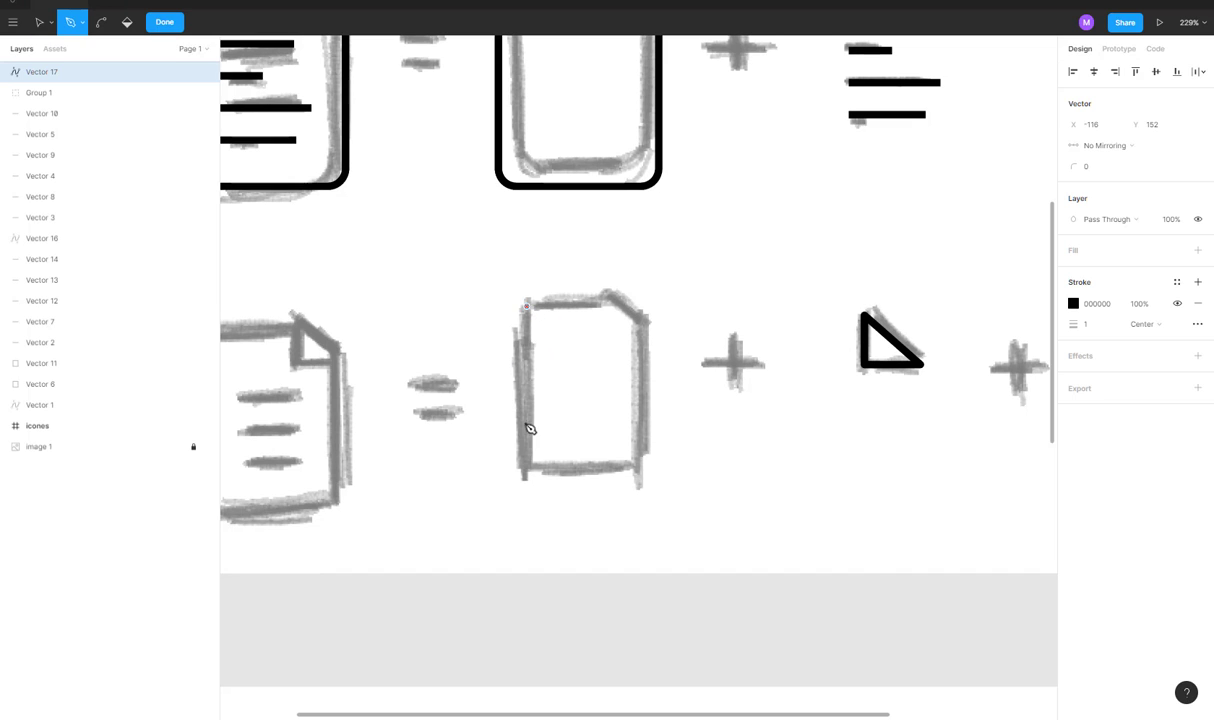
pyautogui.click(526, 462)
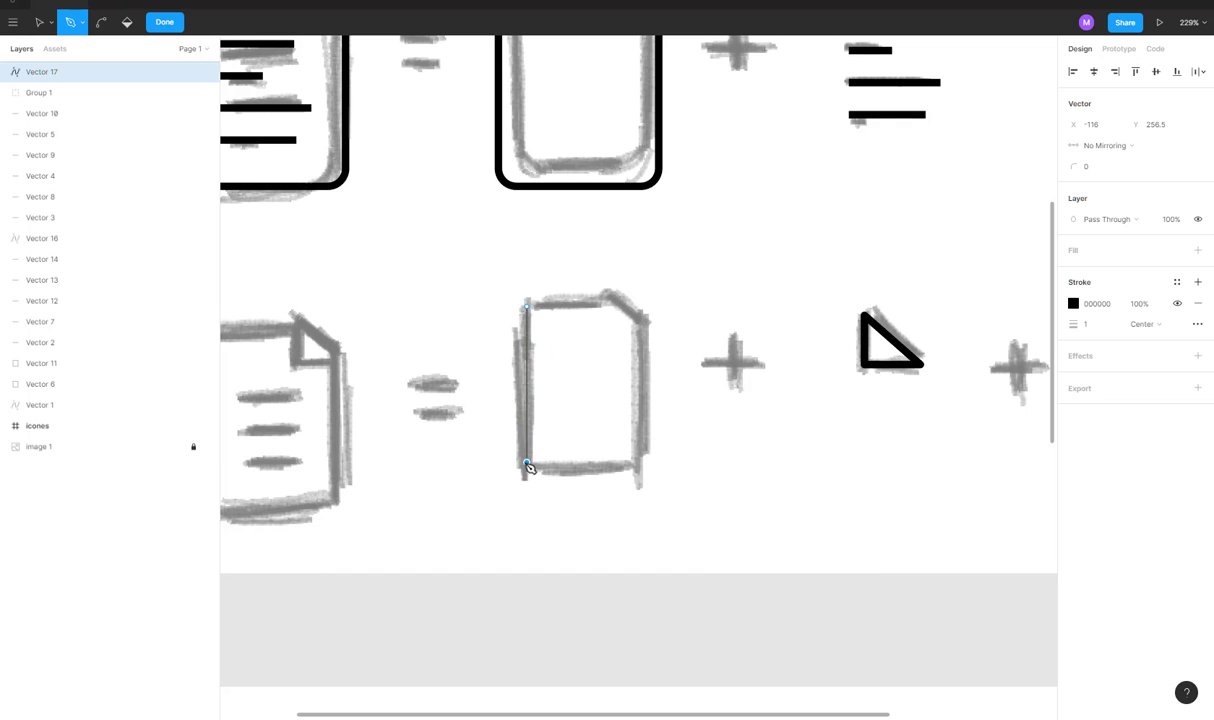
pyautogui.click(636, 462)
pyautogui.click(636, 324)
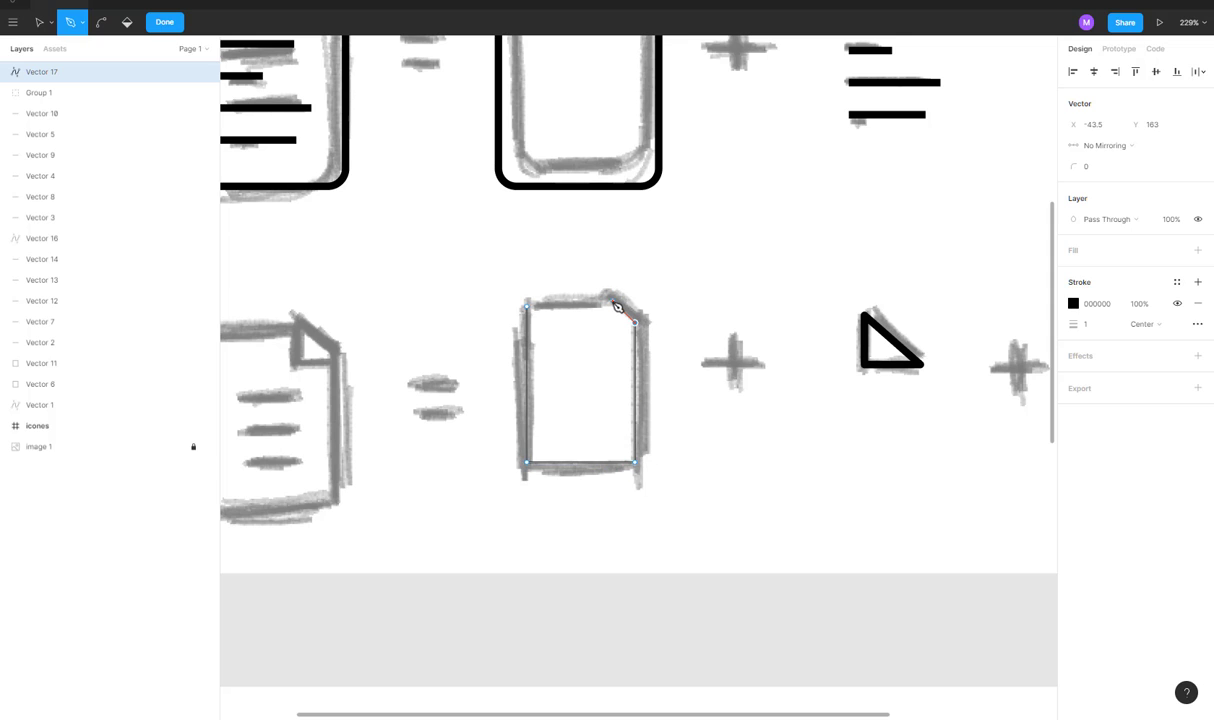
pyautogui.click(617, 306)
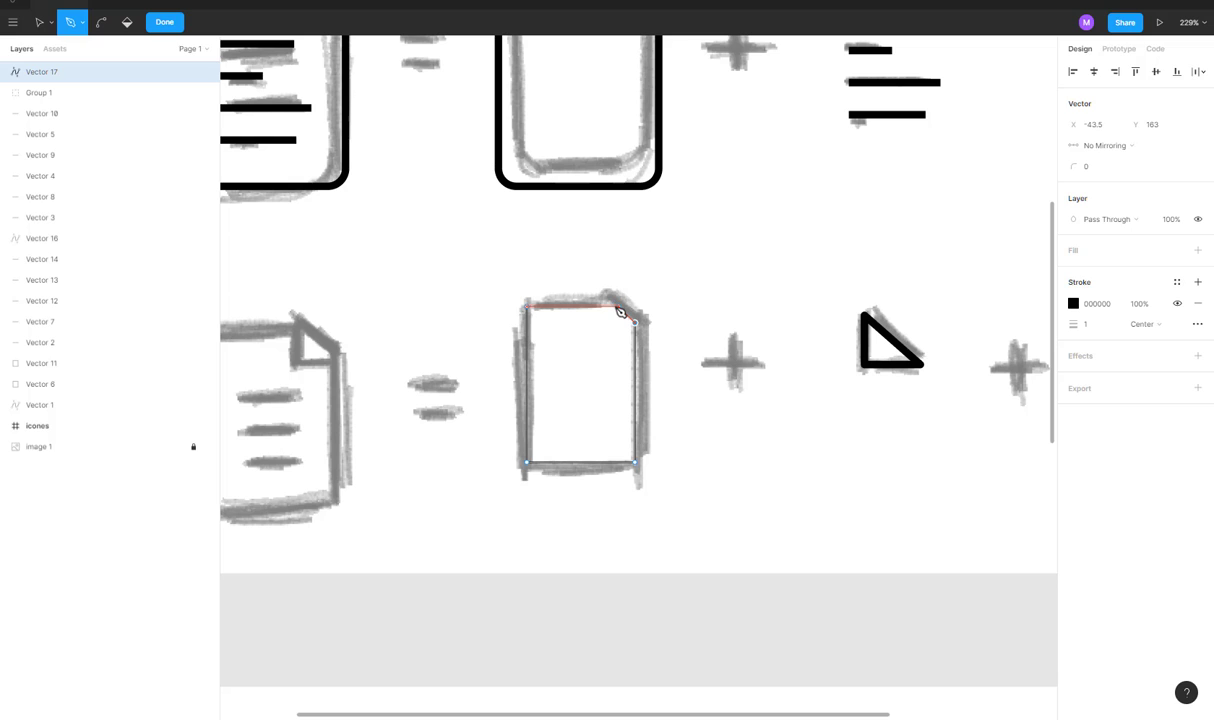
pyautogui.click(529, 310)
pyautogui.press('Escape')
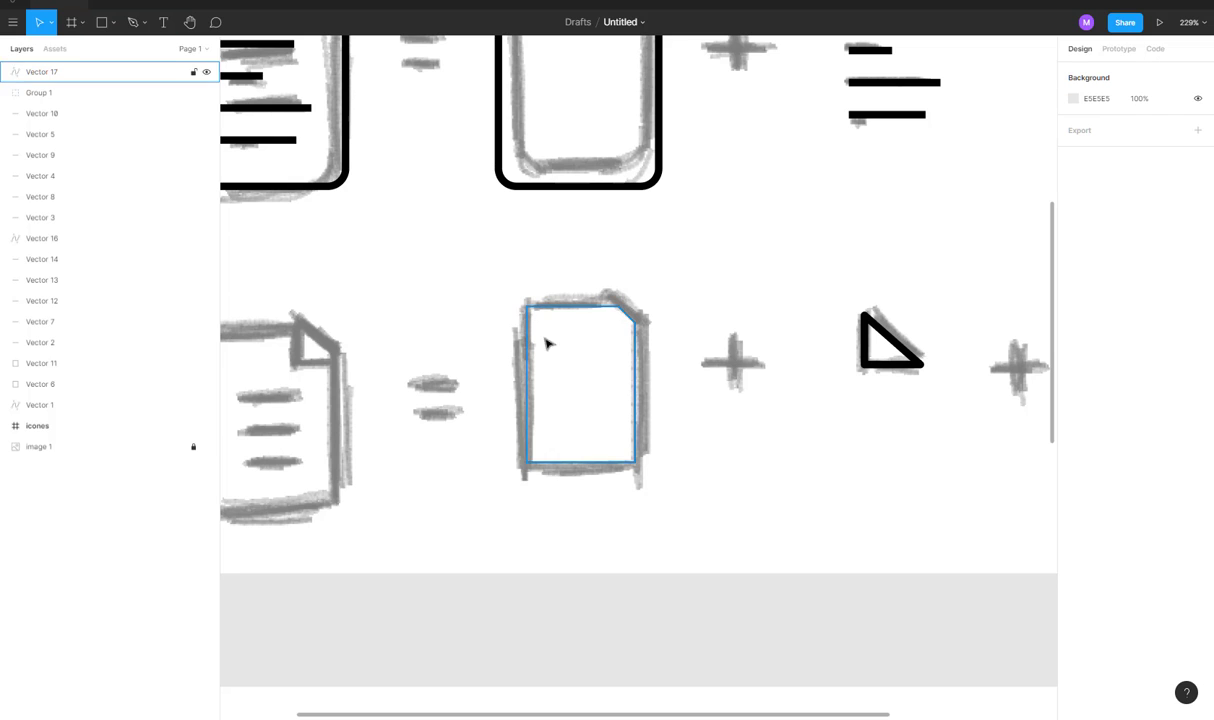
pyautogui.press('Escape')
# Set the cut-corner page outline's stroke width to 5.
pyautogui.click(634, 380)
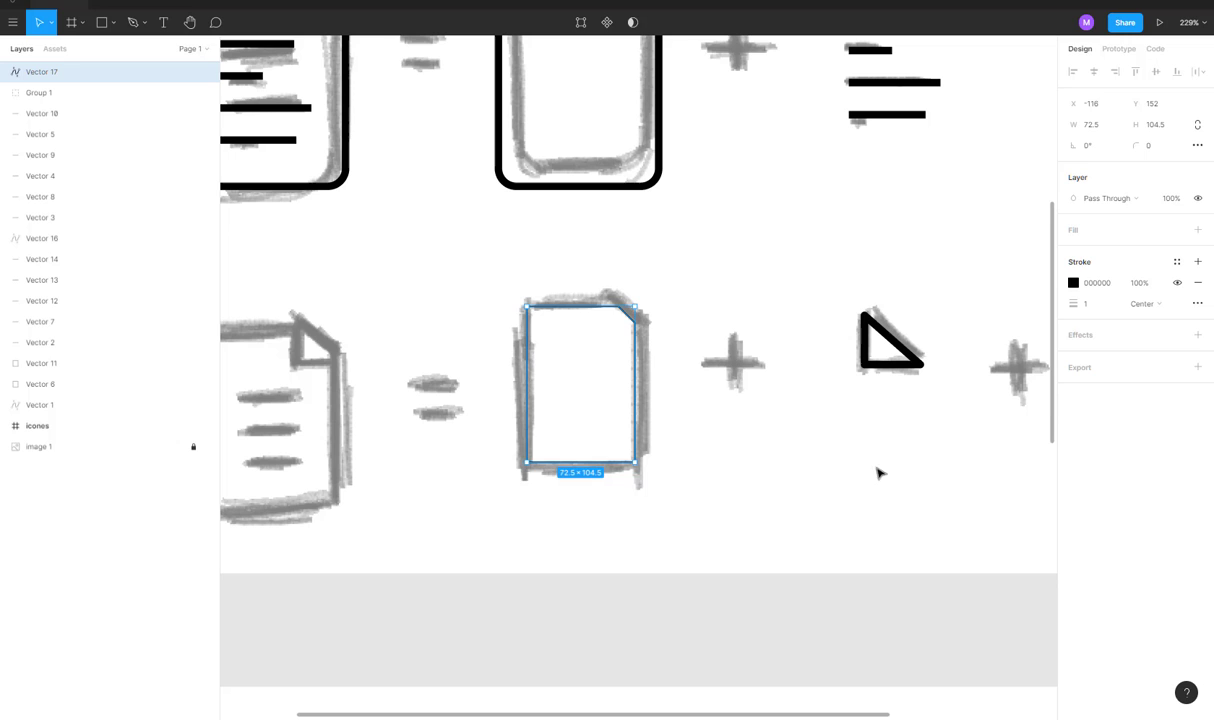
pyautogui.click(1090, 303)
pyautogui.write('5')
pyautogui.press('Return')
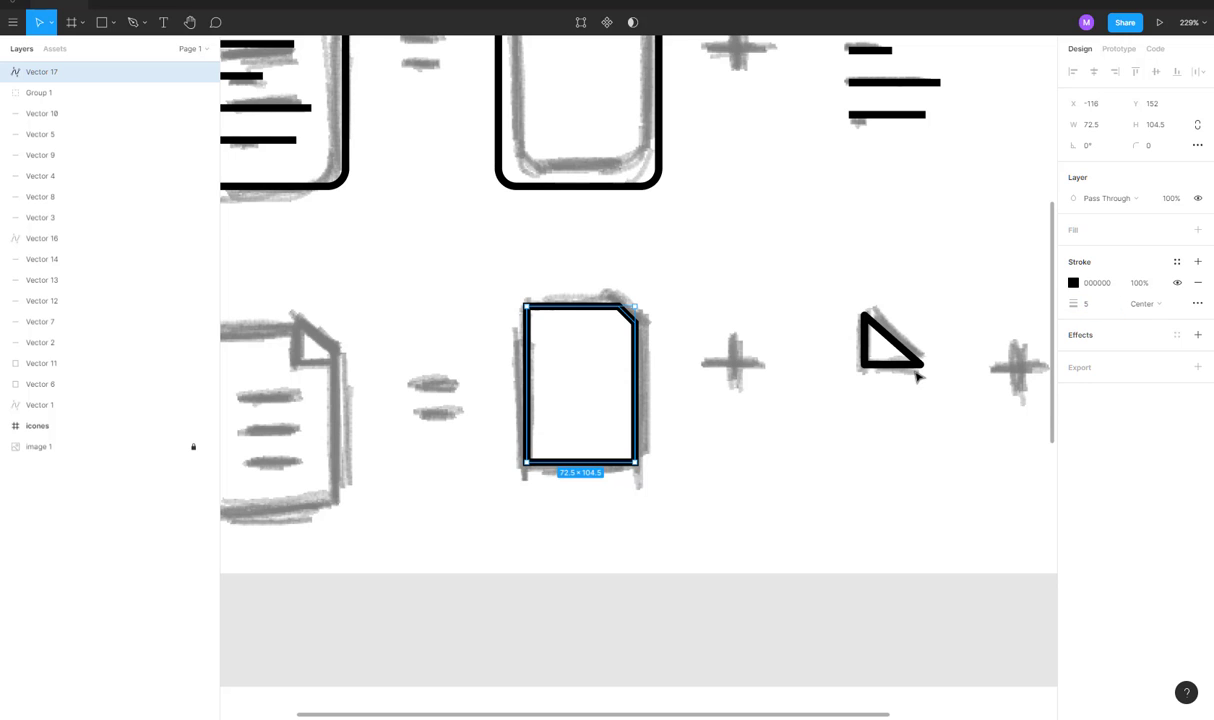
pyautogui.click(724, 420)
# Copy the cut-corner page outline onto the third row's complete icon sketch at X -322, Y 152.
pyautogui.scroll(-3, 722, 415)
pyautogui.scroll(-5, 723, 416)
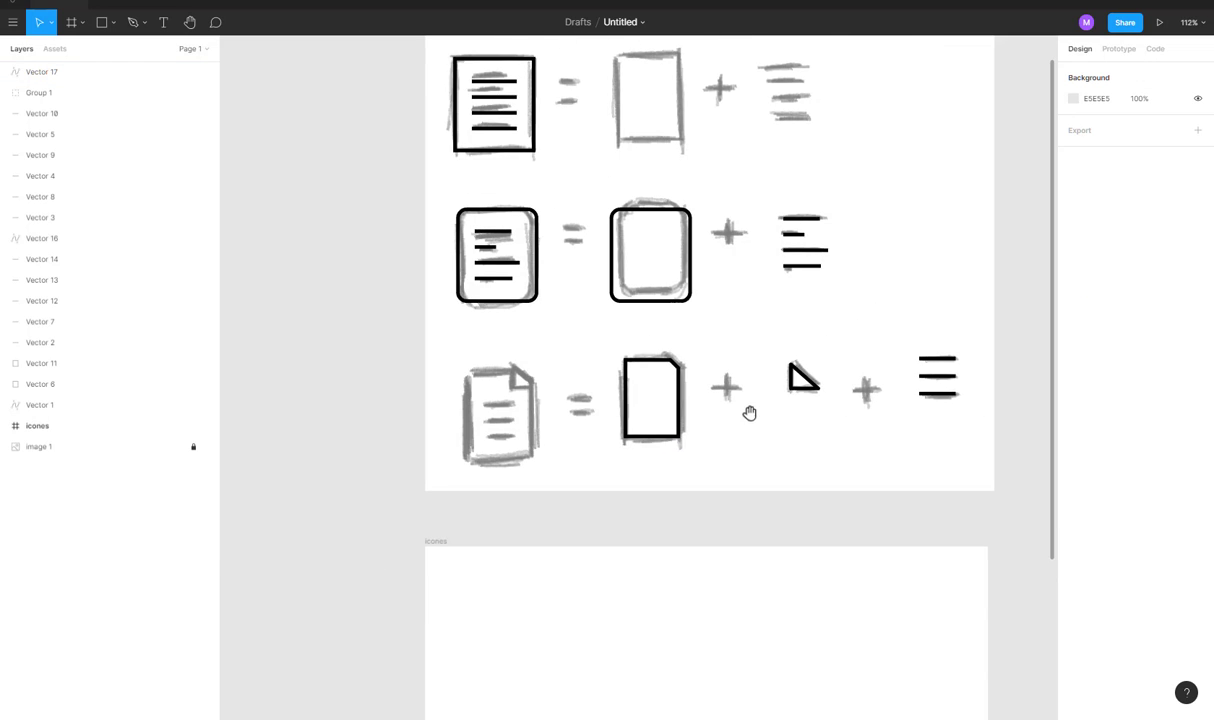
pyautogui.scroll(-1, 745, 408)
pyautogui.moveTo(718, 393); pyautogui.dragTo(562, 412)
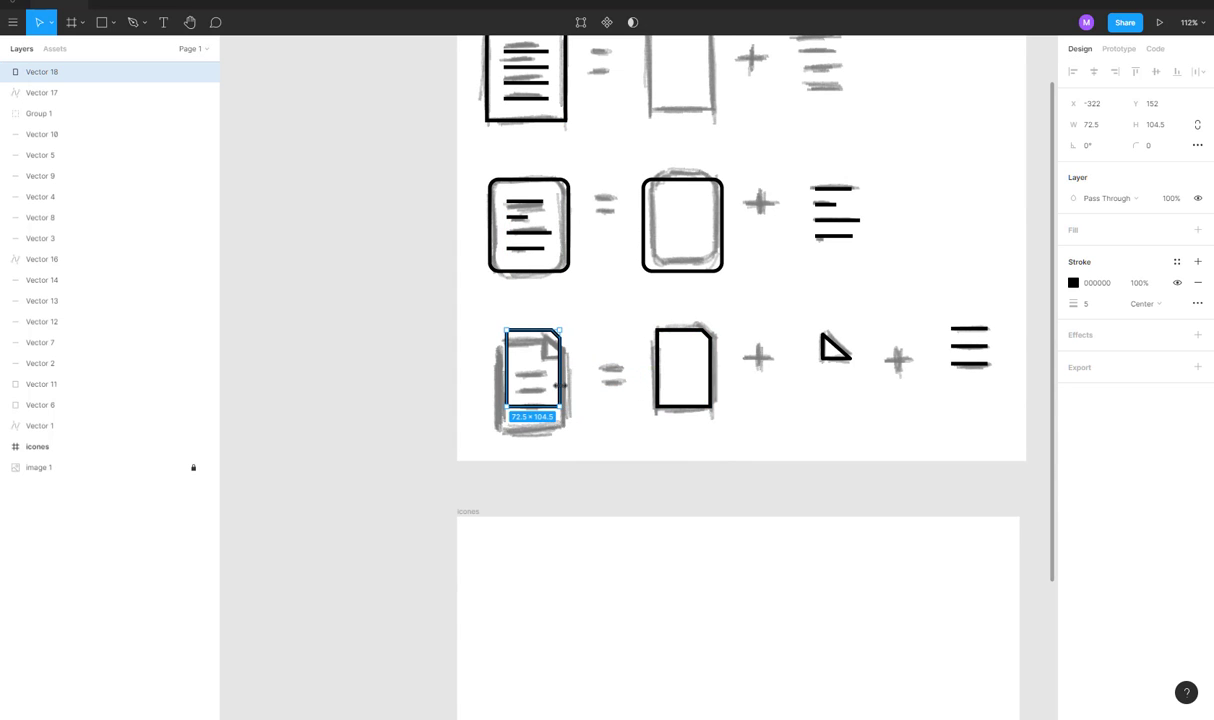
# Copy the triangle into the copied page's cut corner at X -275, Y 158 and shrink it to 24 × 21.
pyautogui.scroll(2, 683, 375)
pyautogui.hscroll(1, 741, 410)
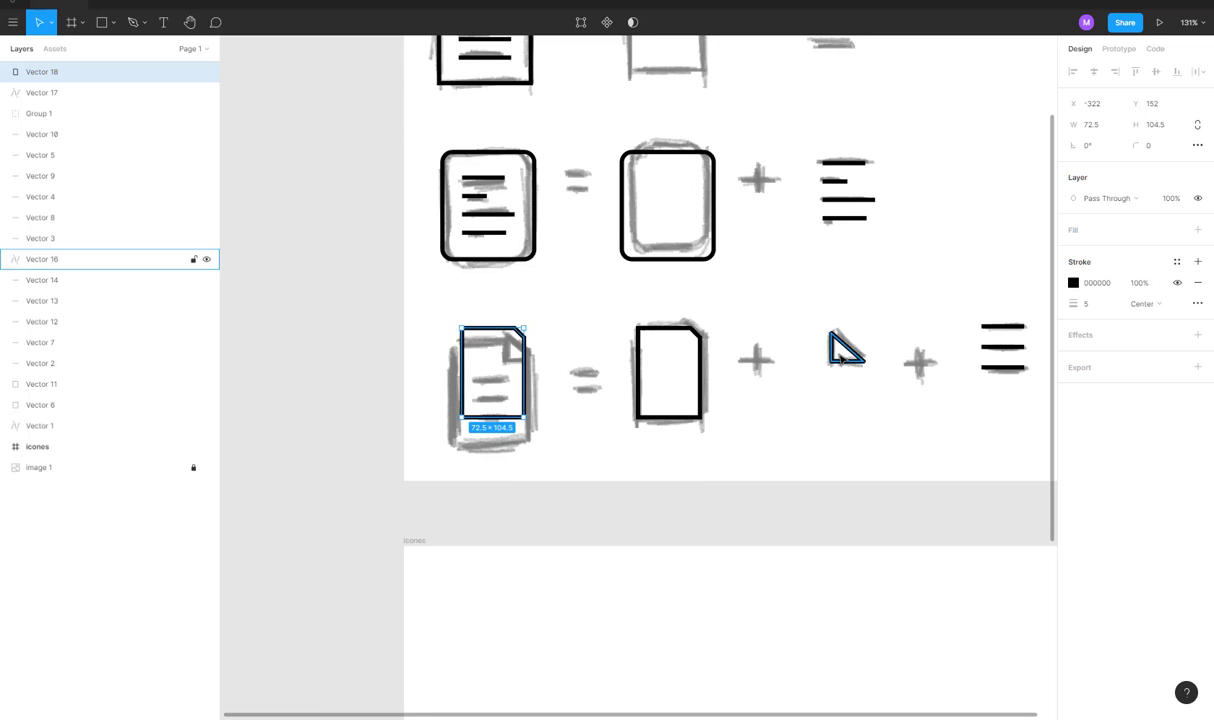
pyautogui.moveTo(848, 347); pyautogui.dragTo(541, 331)
pyautogui.scroll(5, 530, 358)
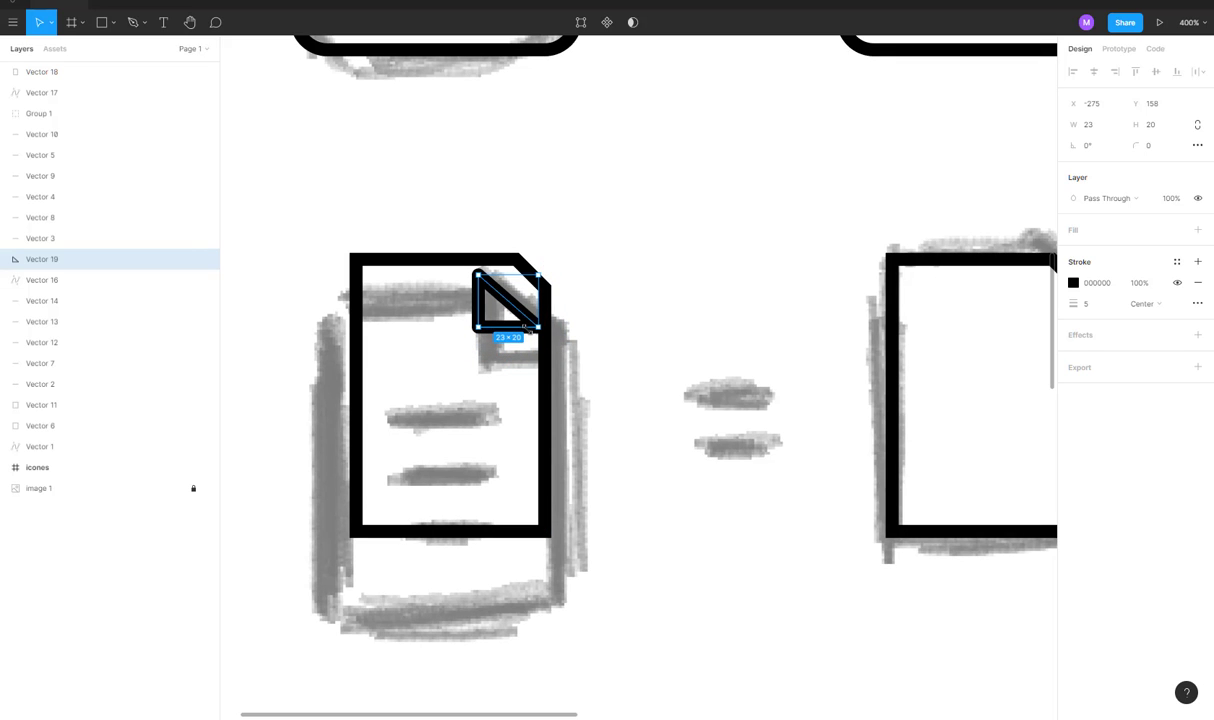
pyautogui.scroll(5, 522, 320)
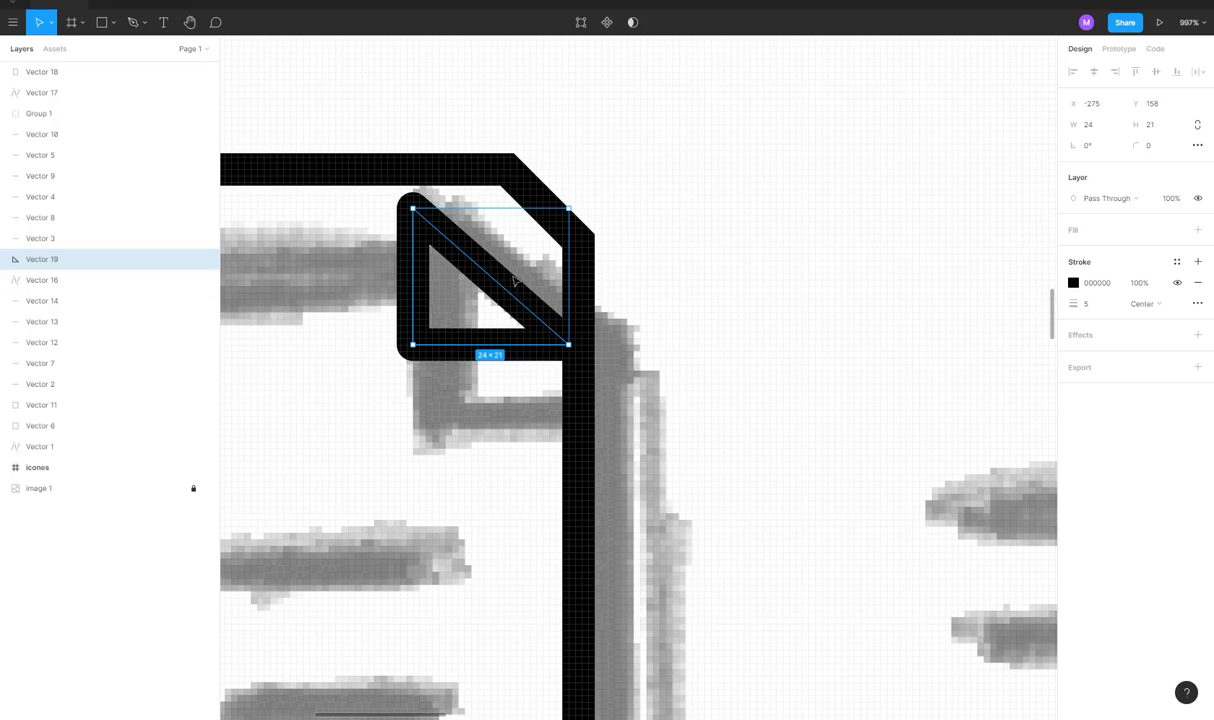
# Move the small triangle over the page's cut corner to X -268, Y 146.
pyautogui.moveTo(522, 295); pyautogui.dragTo(556, 217)
pyautogui.scroll(2, 533, 283)
pyautogui.scroll(-5, 534, 274)
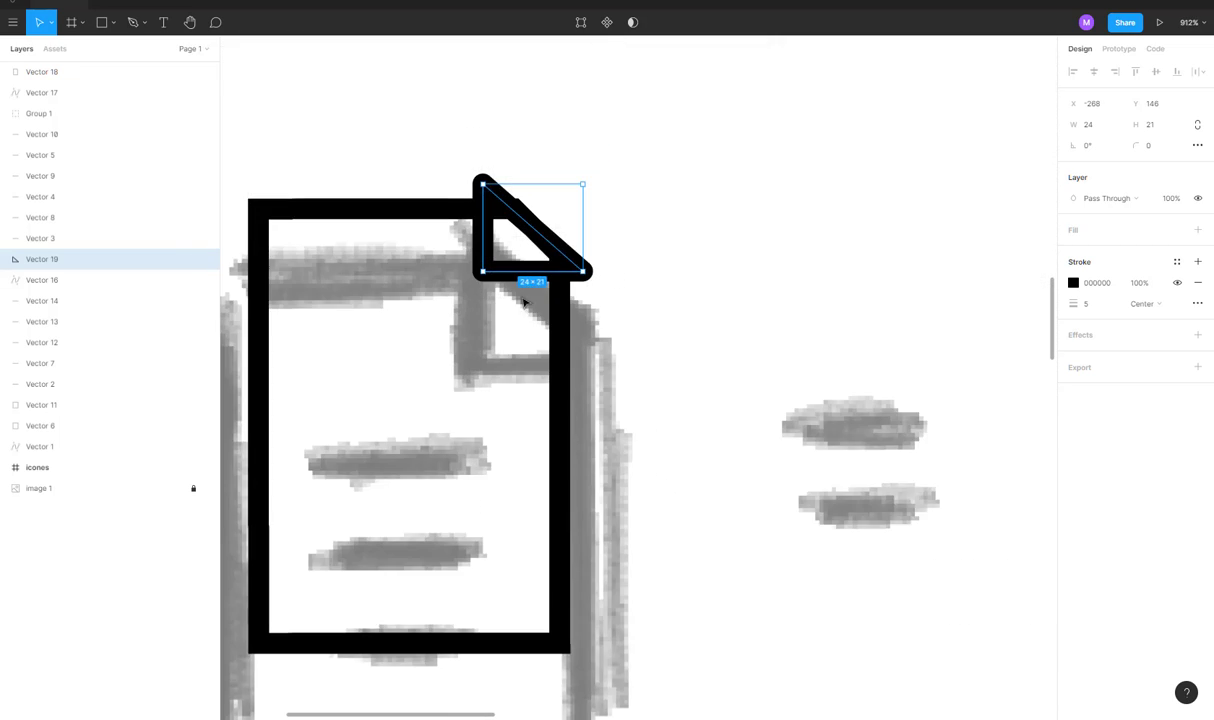
# Edit the copied page outline and move the cut corner's upper point to X -267, Y 147 at the triangle's apex.
pyautogui.click(670, 370)
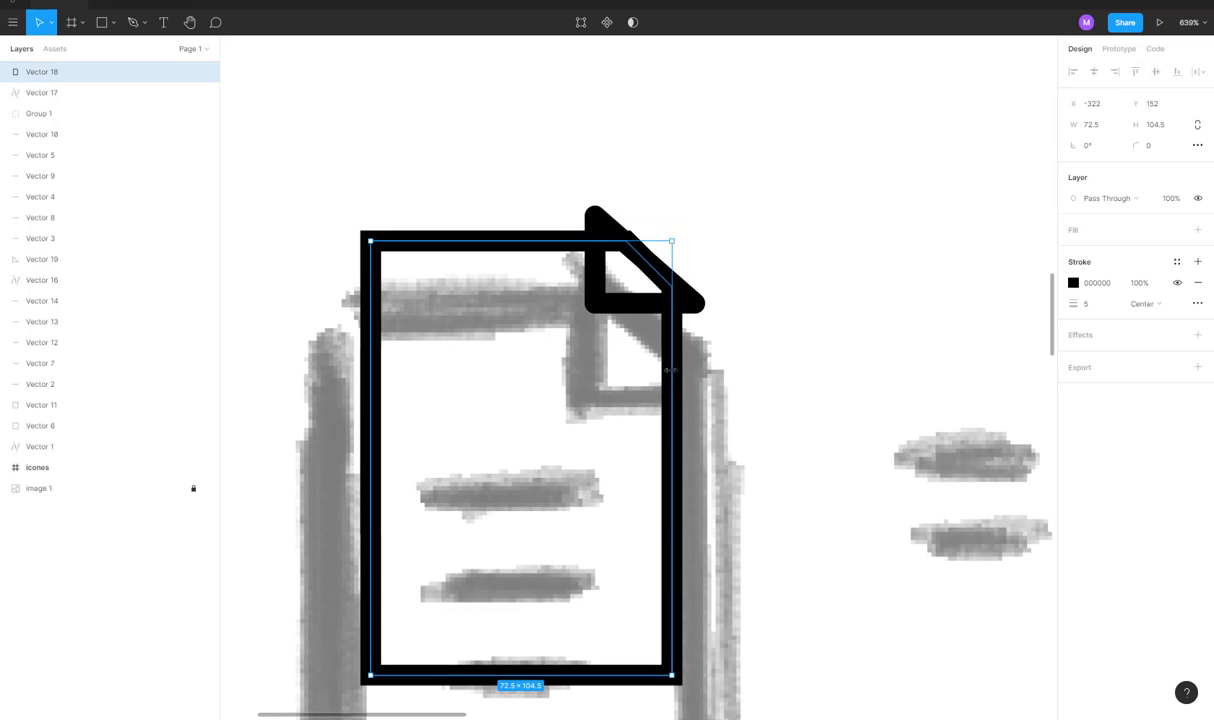
pyautogui.doubleClick(670, 370)
pyautogui.scroll(3, 665, 290)
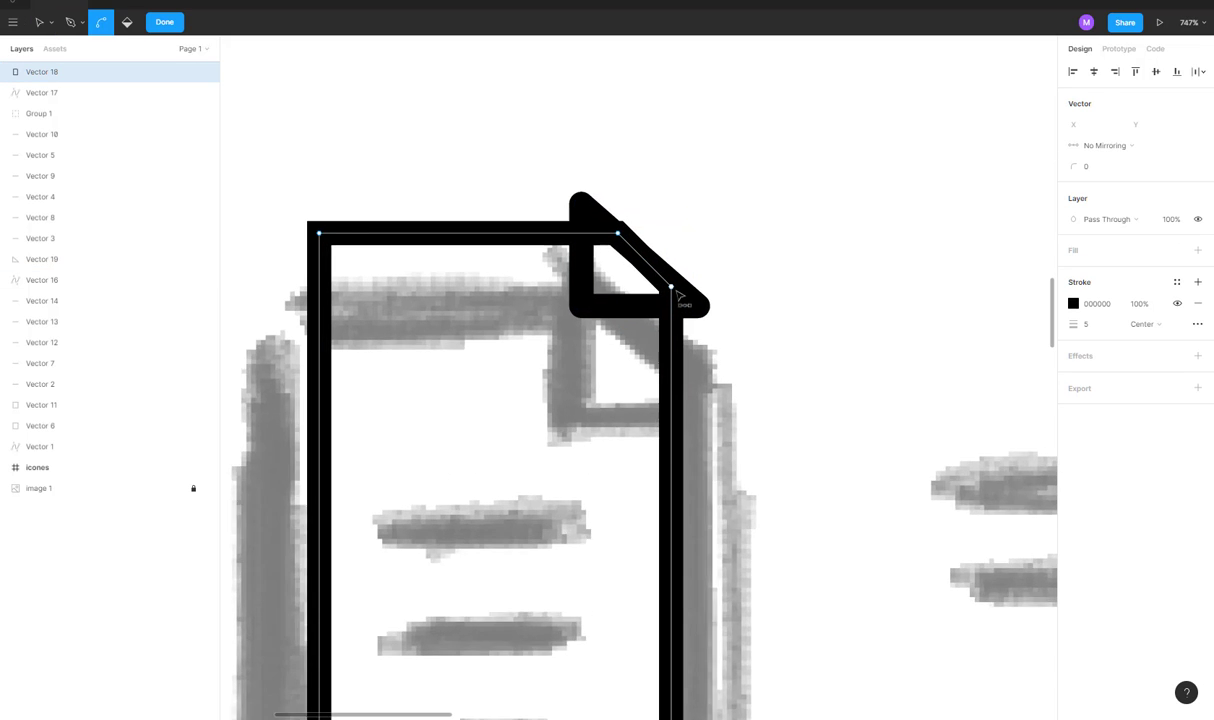
pyautogui.moveTo(623, 283); pyautogui.dragTo(705, 311)
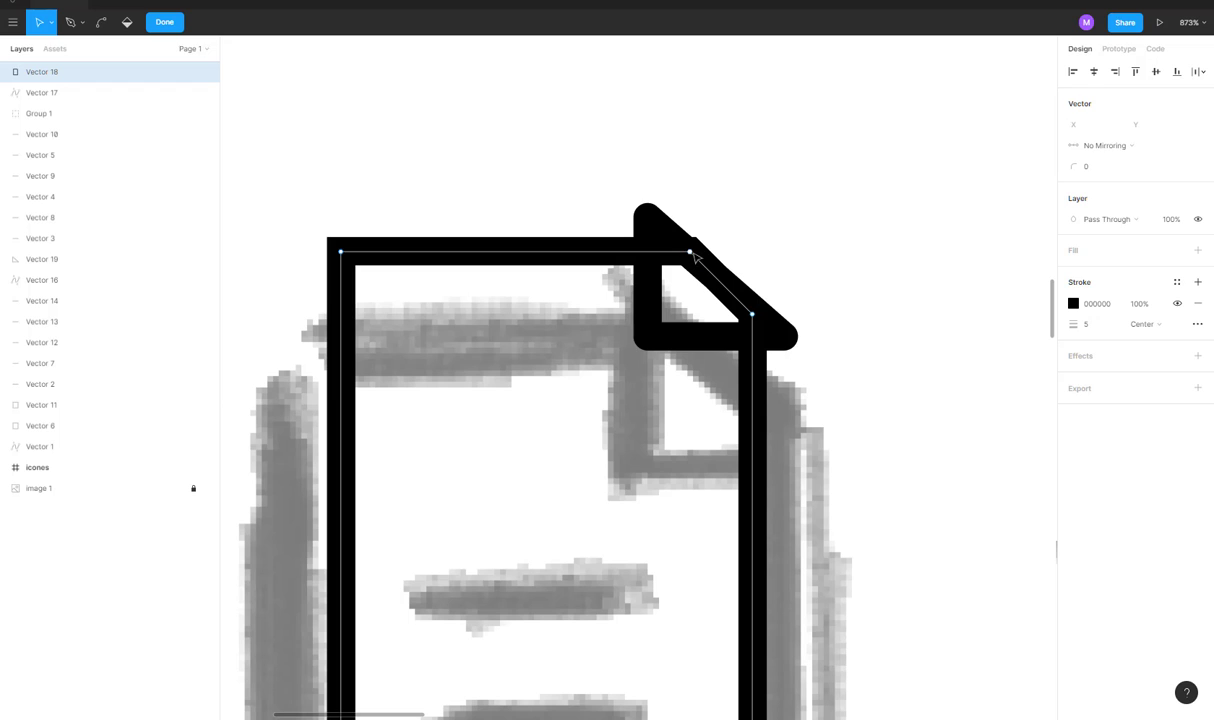
pyautogui.moveTo(694, 253); pyautogui.dragTo(655, 225)
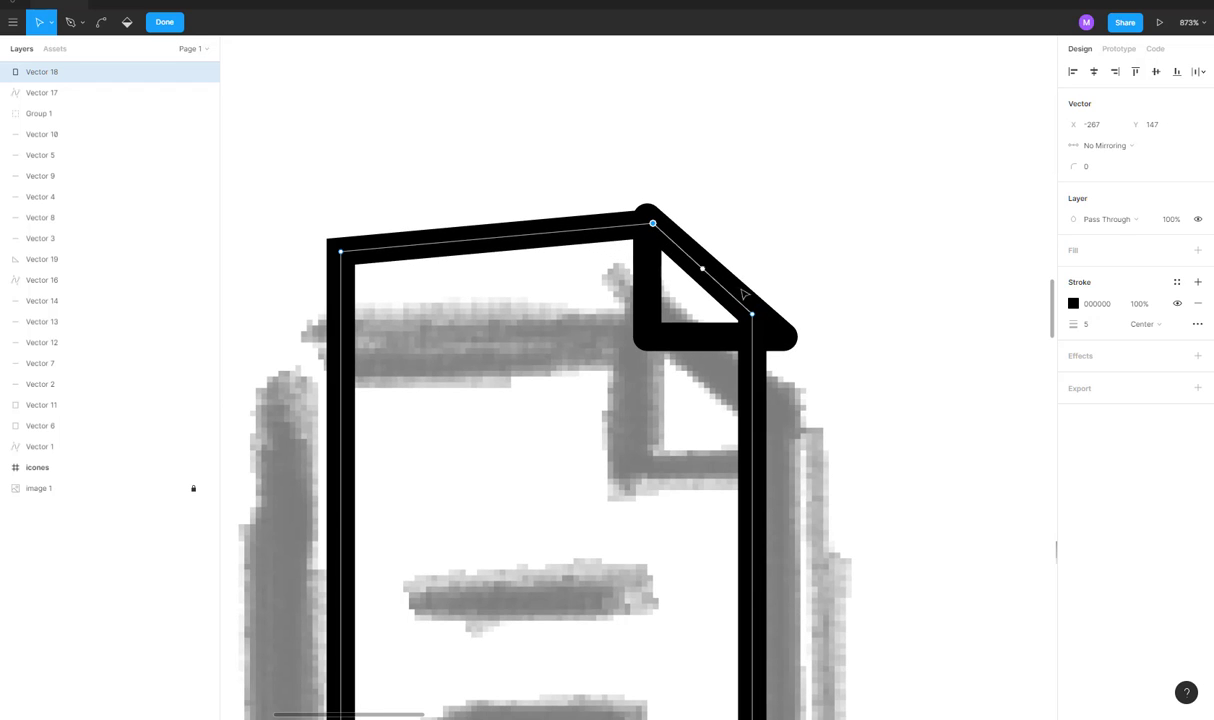
# Move the page outline's two right-edge points to X -243.5, in line with the triangle's right end.
pyautogui.scroll(-3, 748, 320)
pyautogui.moveTo(830, 280); pyautogui.dragTo(716, 710)
pyautogui.press('Right')
pyautogui.press('Right')
pyautogui.press('Right')
pyautogui.press('Right')
pyautogui.press('Right')
pyautogui.press('Right')
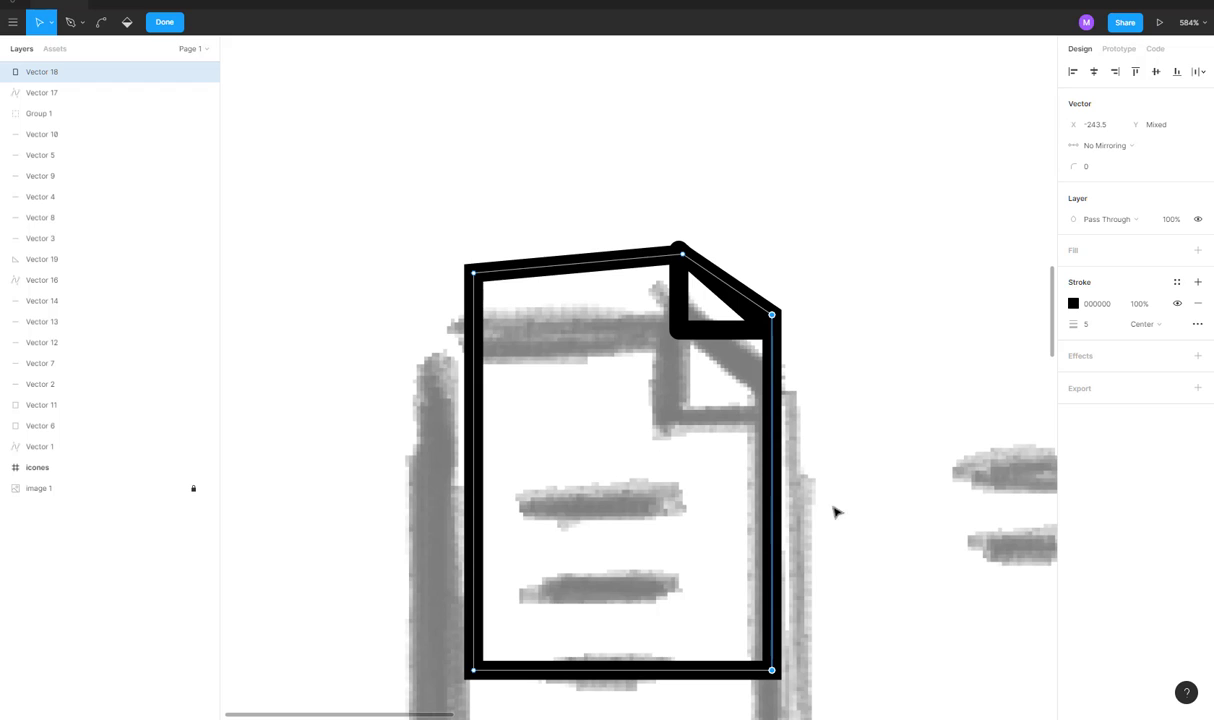
# Lower the cut corner's lower point on the page outline to about Y 167, near the triangle's base line.
pyautogui.click(771, 314)
pyautogui.press('Down')
pyautogui.press('Down')
pyautogui.press('Down')
pyautogui.press('Down')
pyautogui.press('Down')
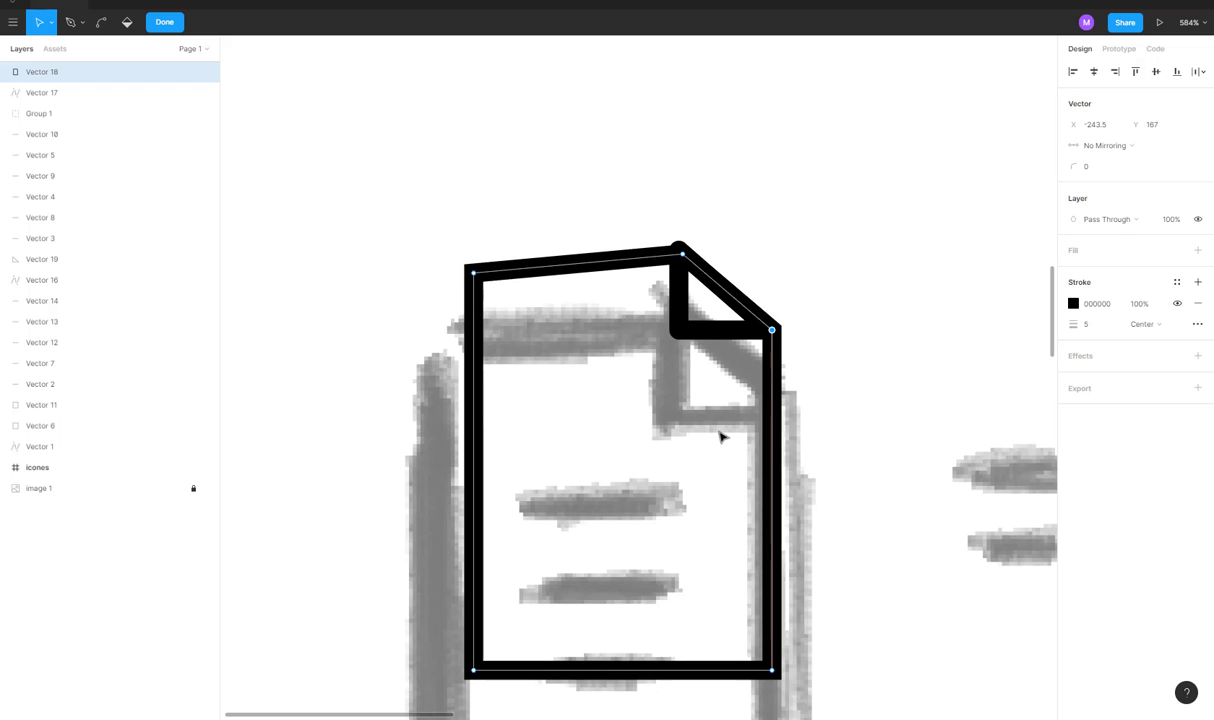
# Raise the page outline's two top-edge points to Y 146 to level the edge, and finish editing the outline.
pyautogui.moveTo(362, 213); pyautogui.dragTo(551, 307)
pyautogui.press('Up')
pyautogui.press('Up')
pyautogui.press('Up')
pyautogui.press('Up')
pyautogui.press('Up')
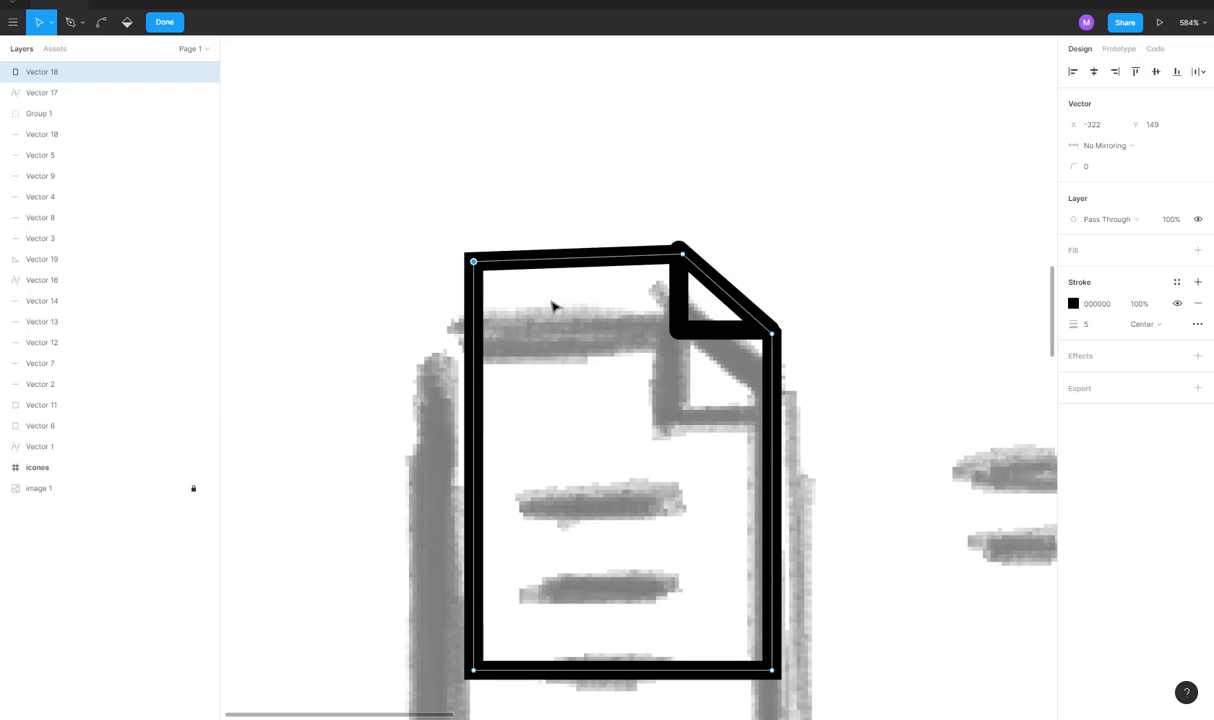
pyautogui.moveTo(377, 104); pyautogui.dragTo(711, 290)
pyautogui.press('Up')
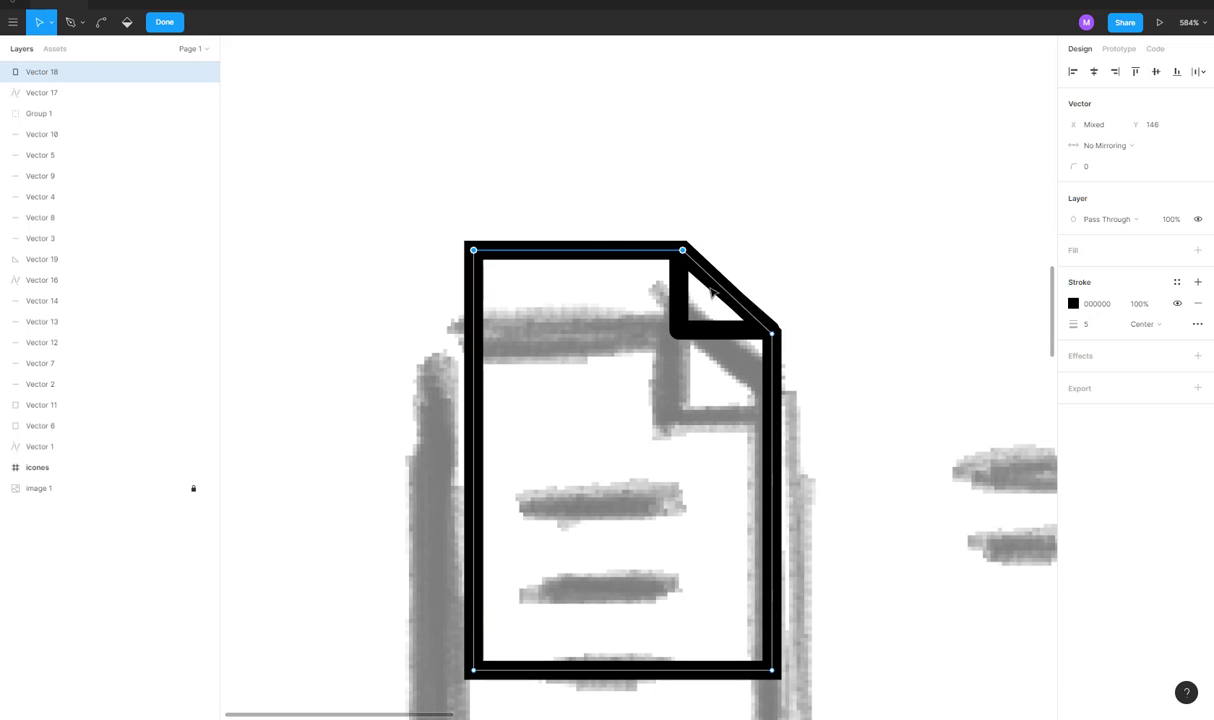
pyautogui.press('Escape')
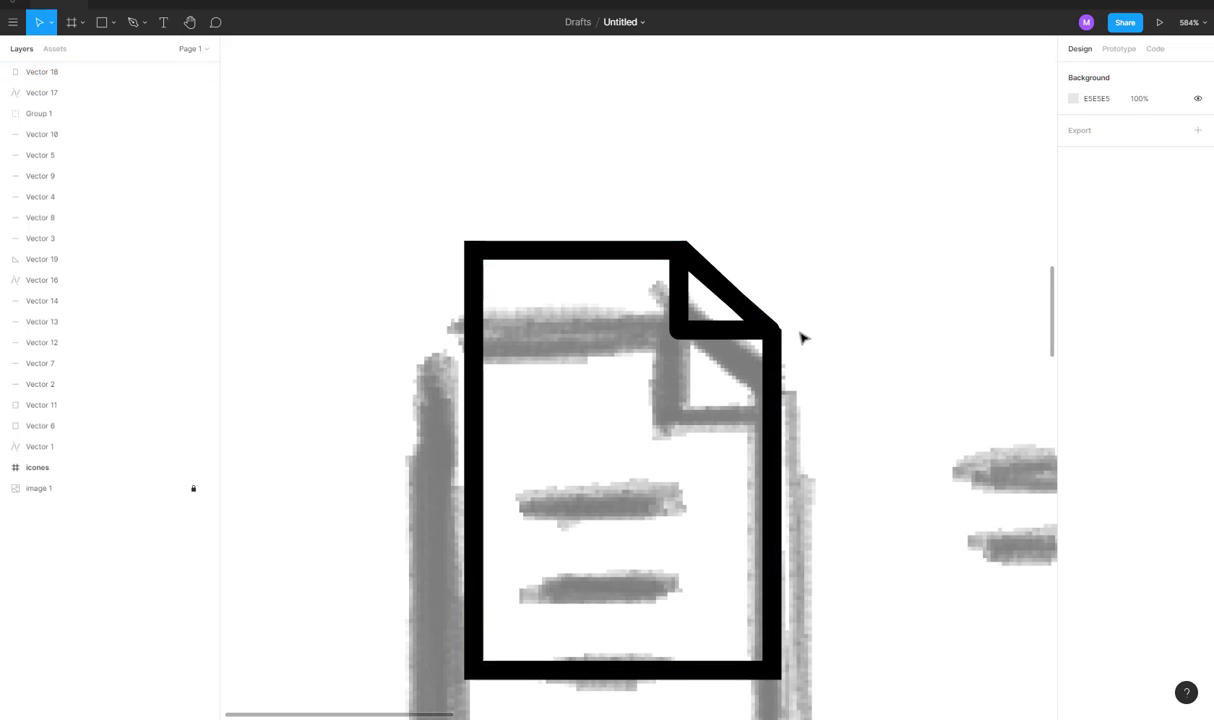
# Bring the small corner triangle in front of the page outline by cutting and pasting it in place.
pyautogui.scroll(-2, 800, 338)
pyautogui.scroll(5, 790, 337)
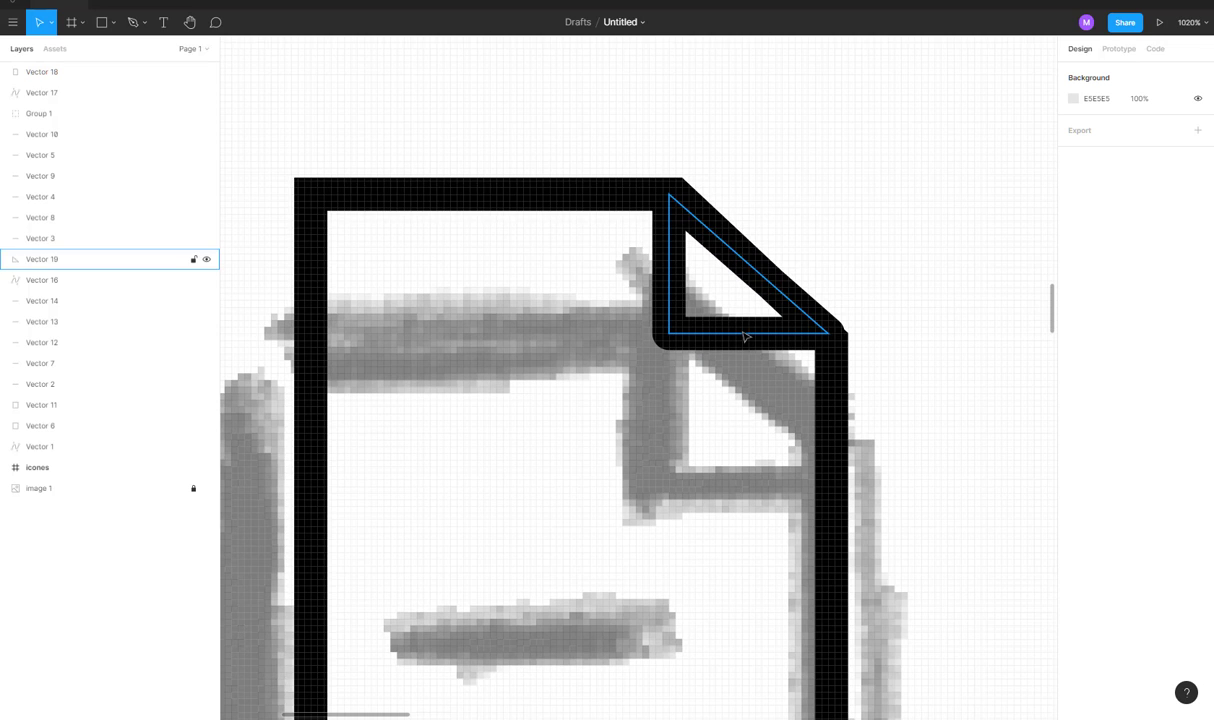
pyautogui.click(745, 337)
pyautogui.hscroll(5, 700, 325)
pyautogui.scroll(-1, 660, 315)
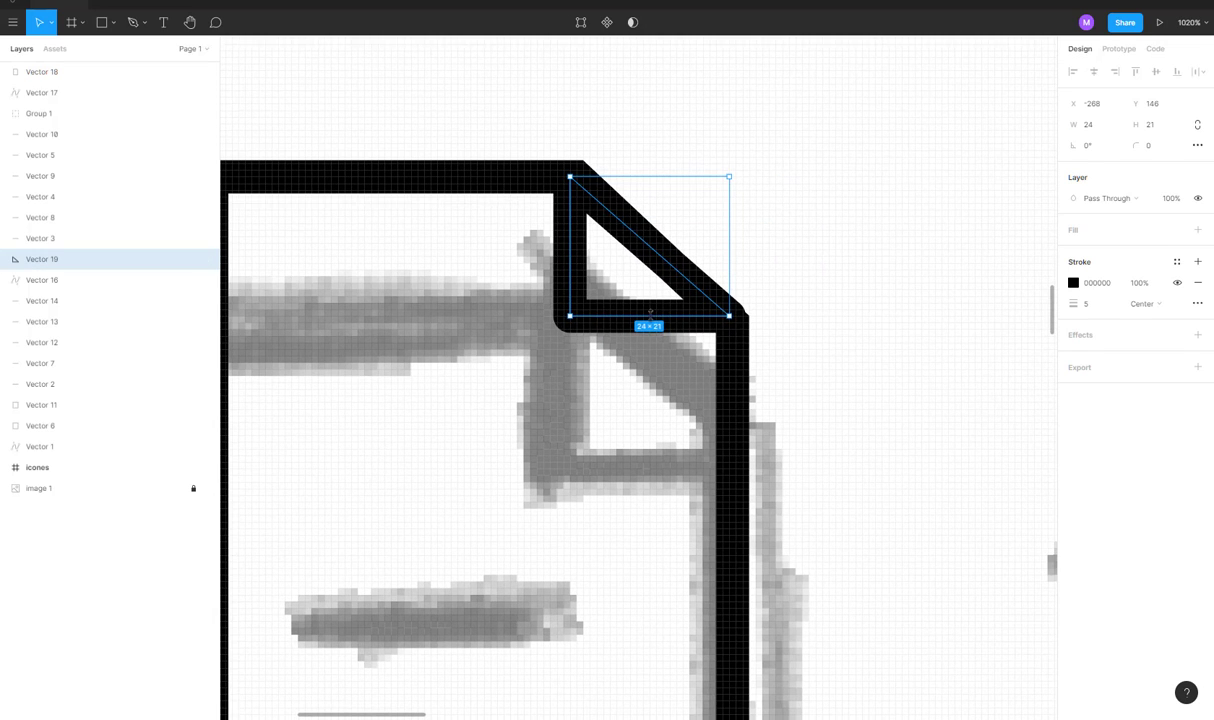
pyautogui.scroll(5, 646, 318)
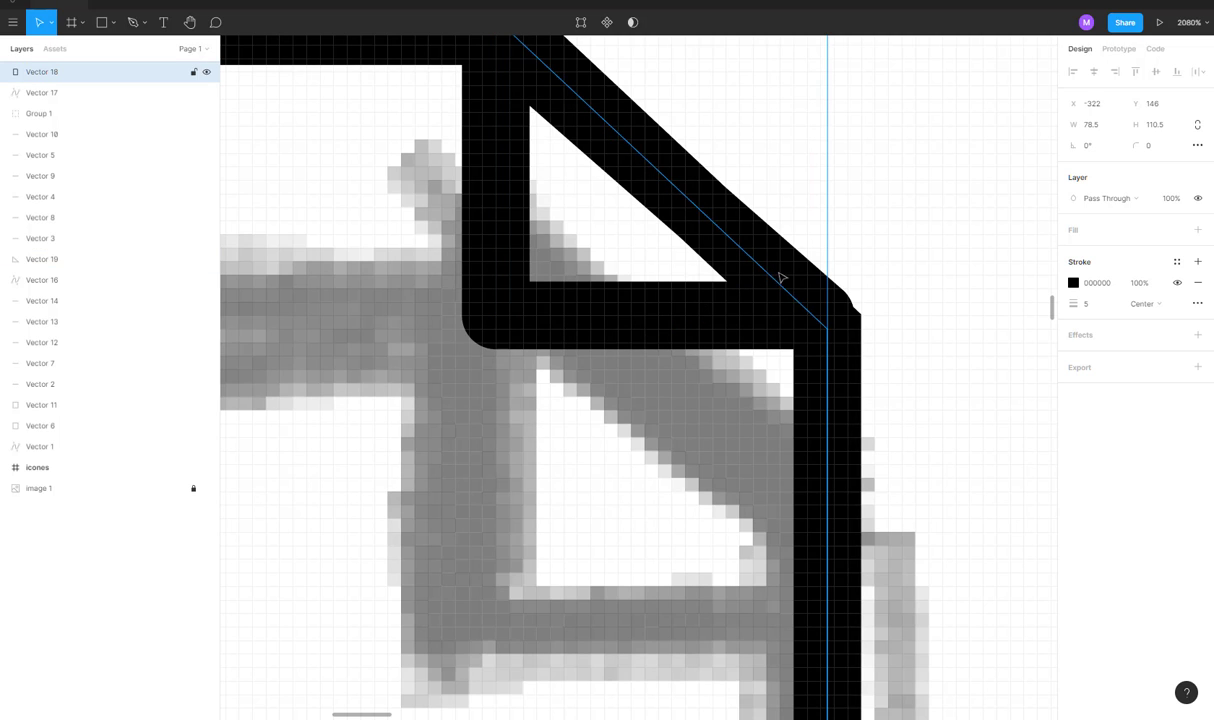
pyautogui.click(843, 285)
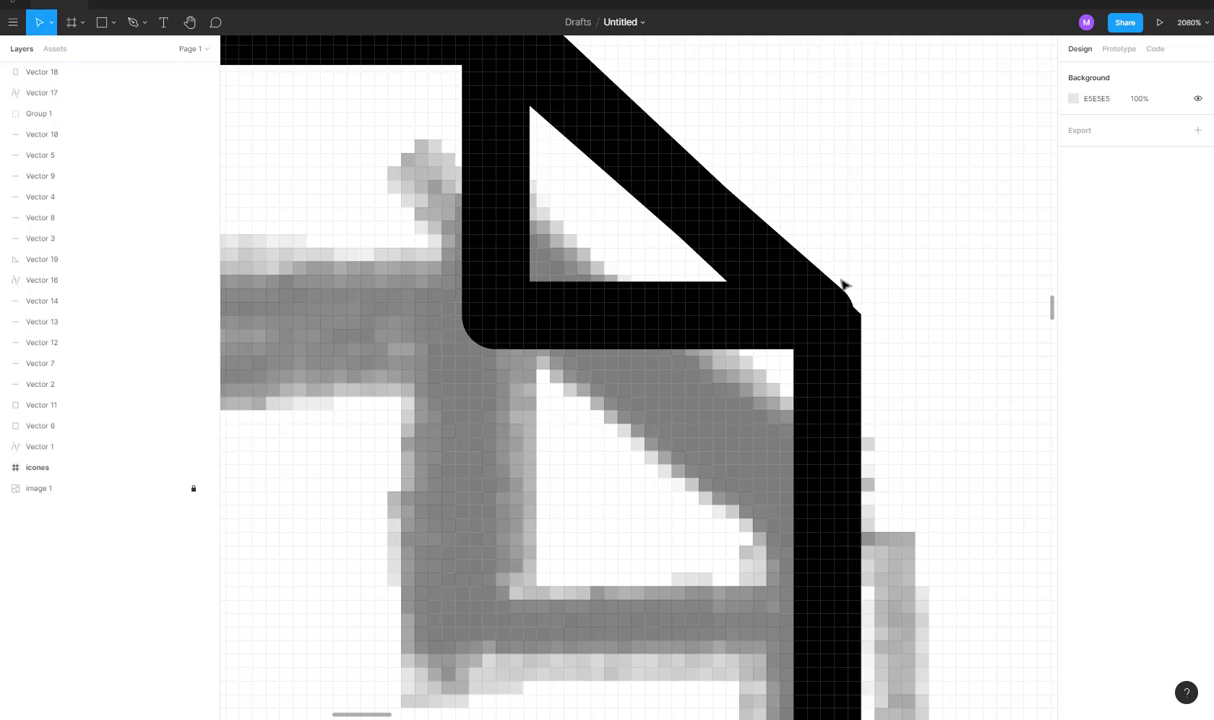
pyautogui.click(724, 316)
pyautogui.hotkey('ctrl', 'x')
pyautogui.hotkey('ctrl', 'v')
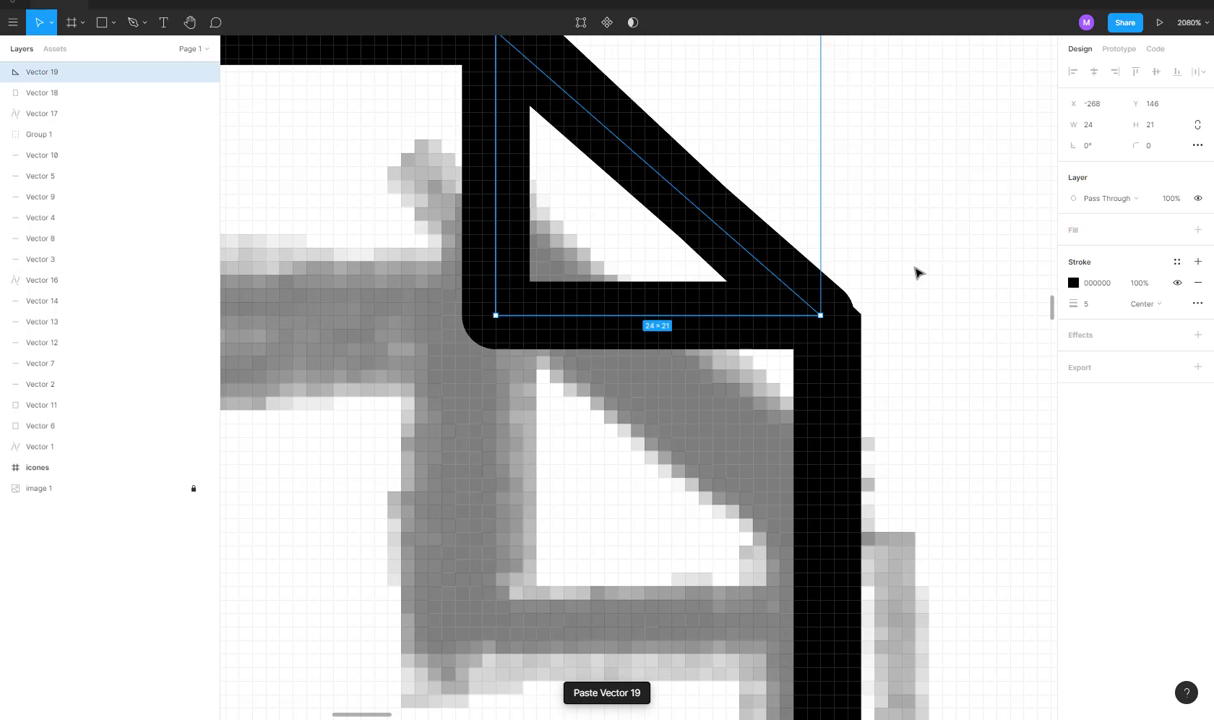
# Shift the small triangle to X -269, Y 146 against the page's cut corner and check the join up close.
pyautogui.click(915, 270)
pyautogui.moveTo(699, 314); pyautogui.dragTo(691, 317)
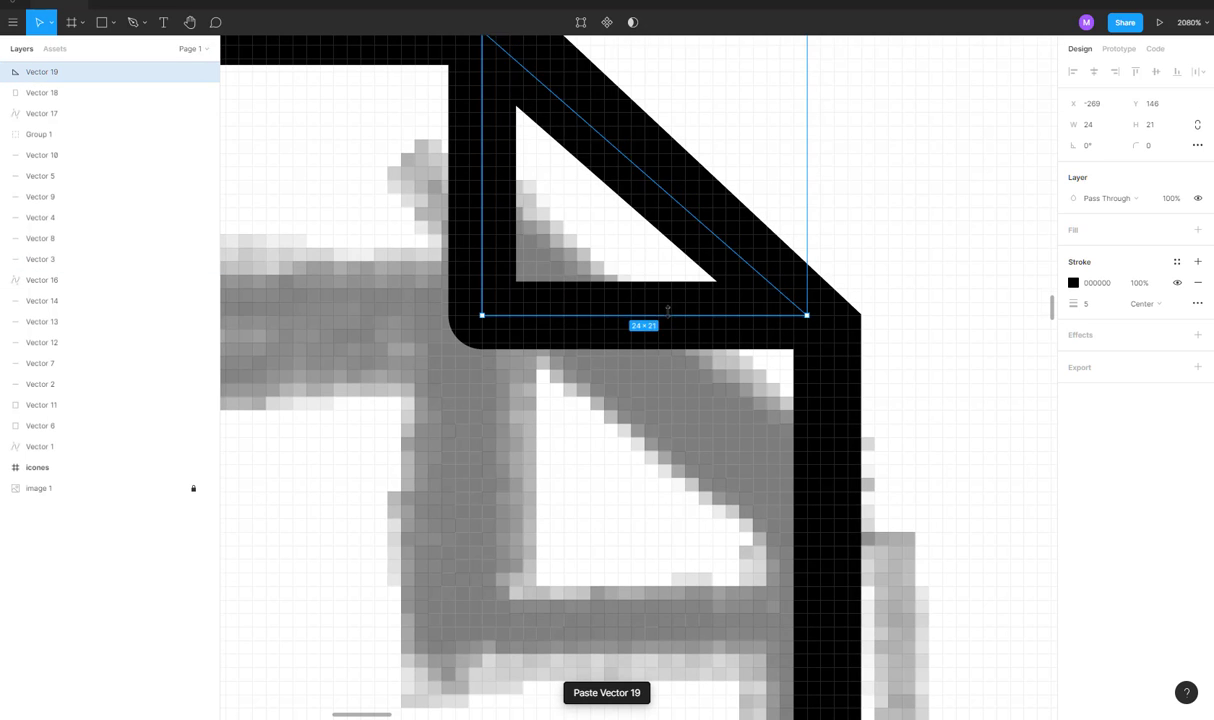
pyautogui.scroll(-5, 734, 252)
pyautogui.click(829, 140)
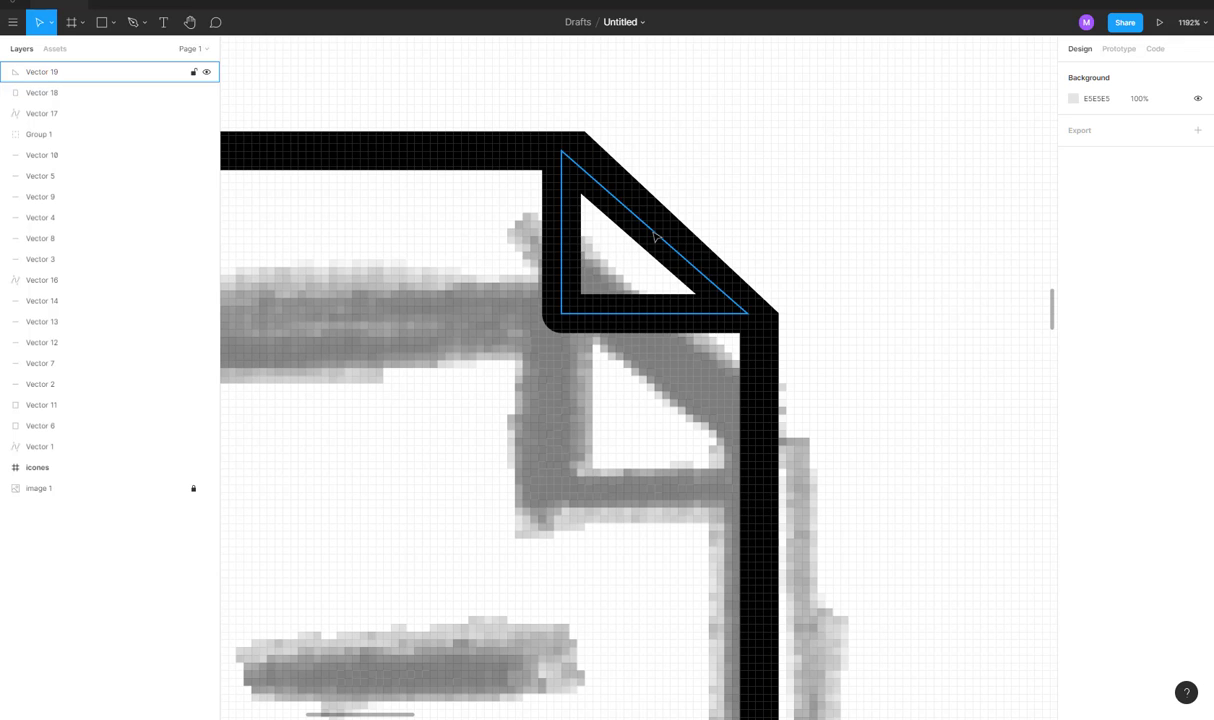
pyautogui.scroll(5, 504, 227)
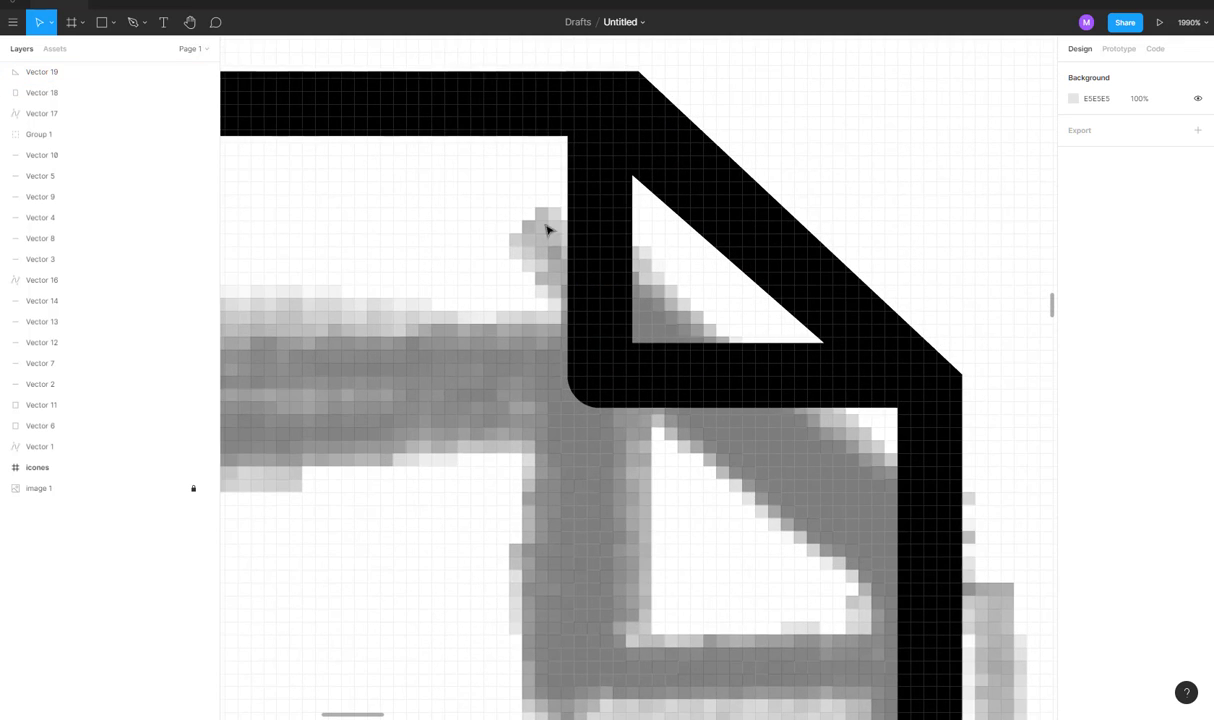
pyautogui.scroll(2, 537, 269)
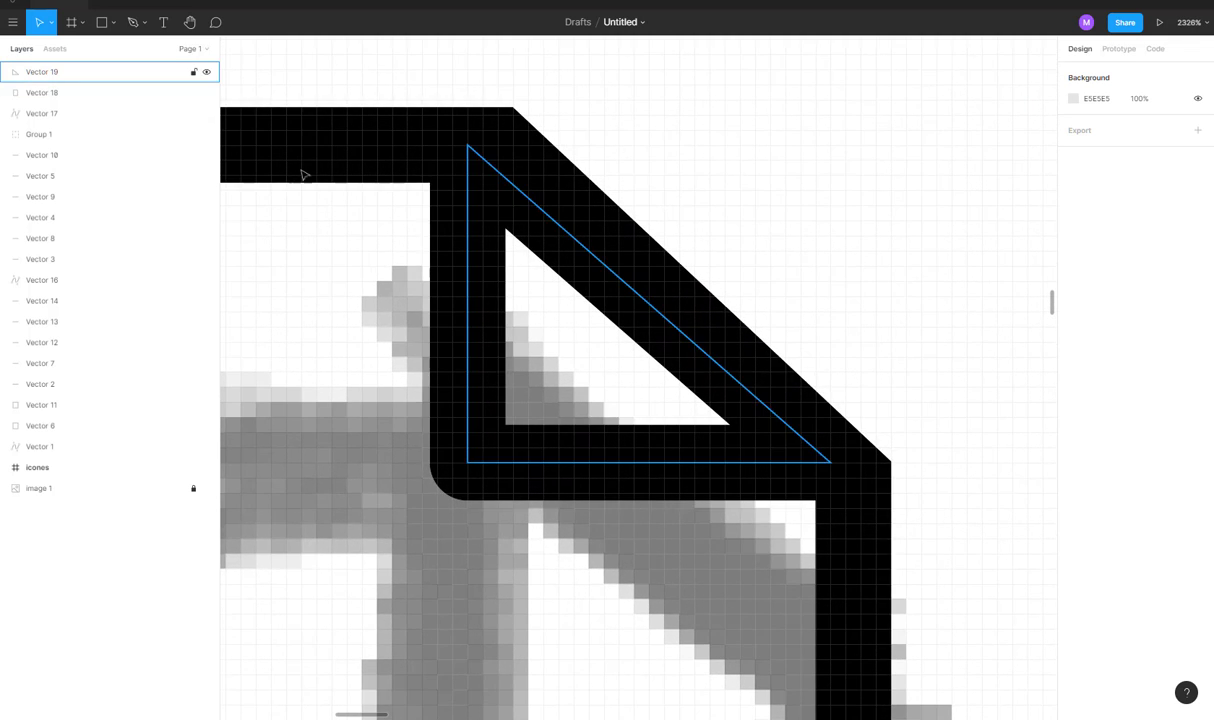
# Turn off snapping to the pixel grid.
pyautogui.click(14, 24)
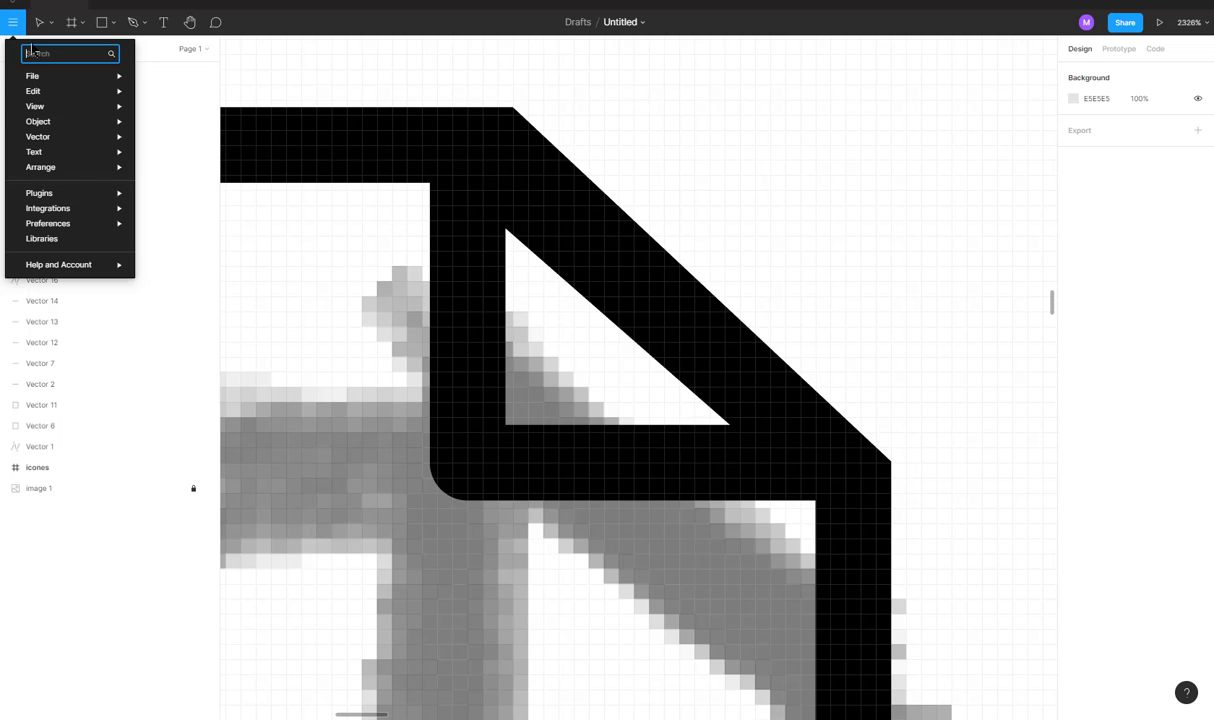
pyautogui.moveTo(61, 110)
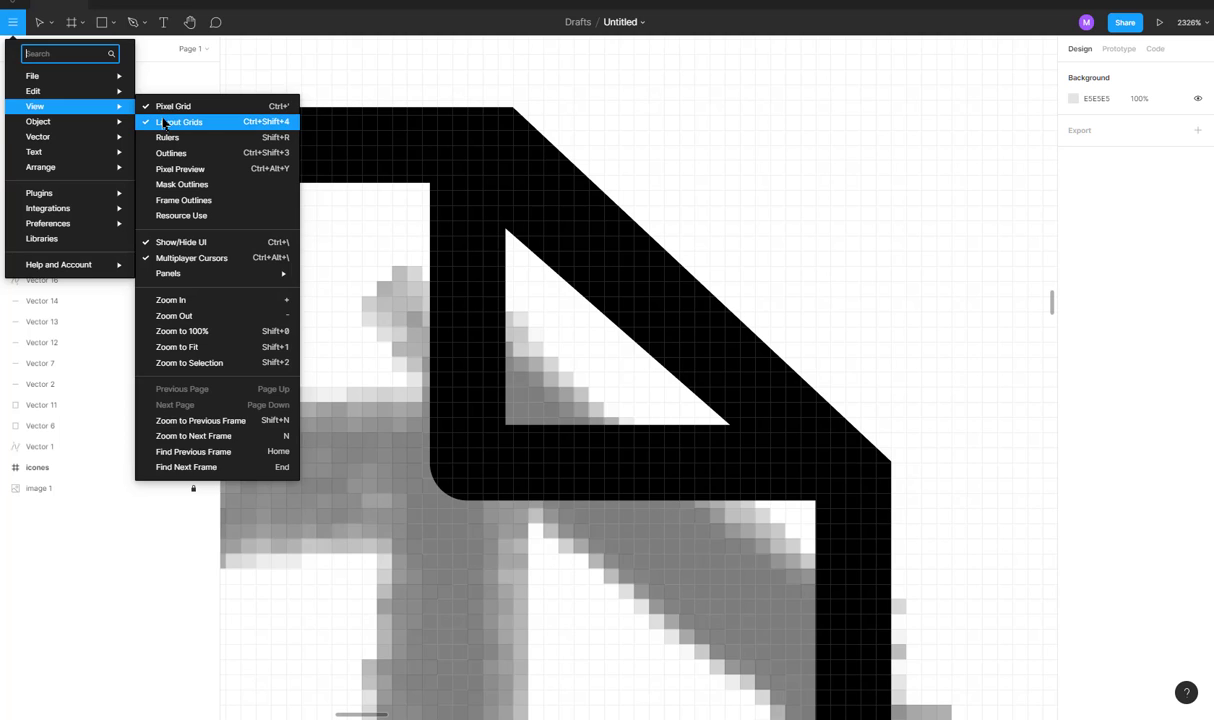
pyautogui.moveTo(57, 224)
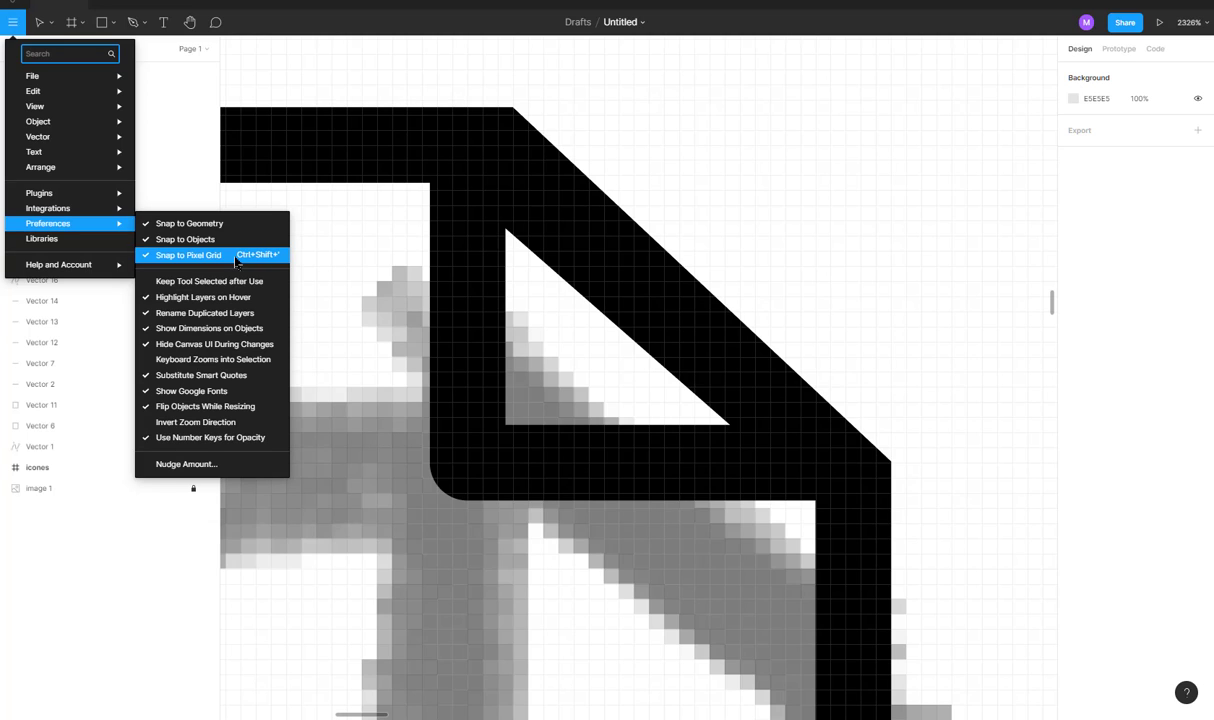
pyautogui.click(237, 262)
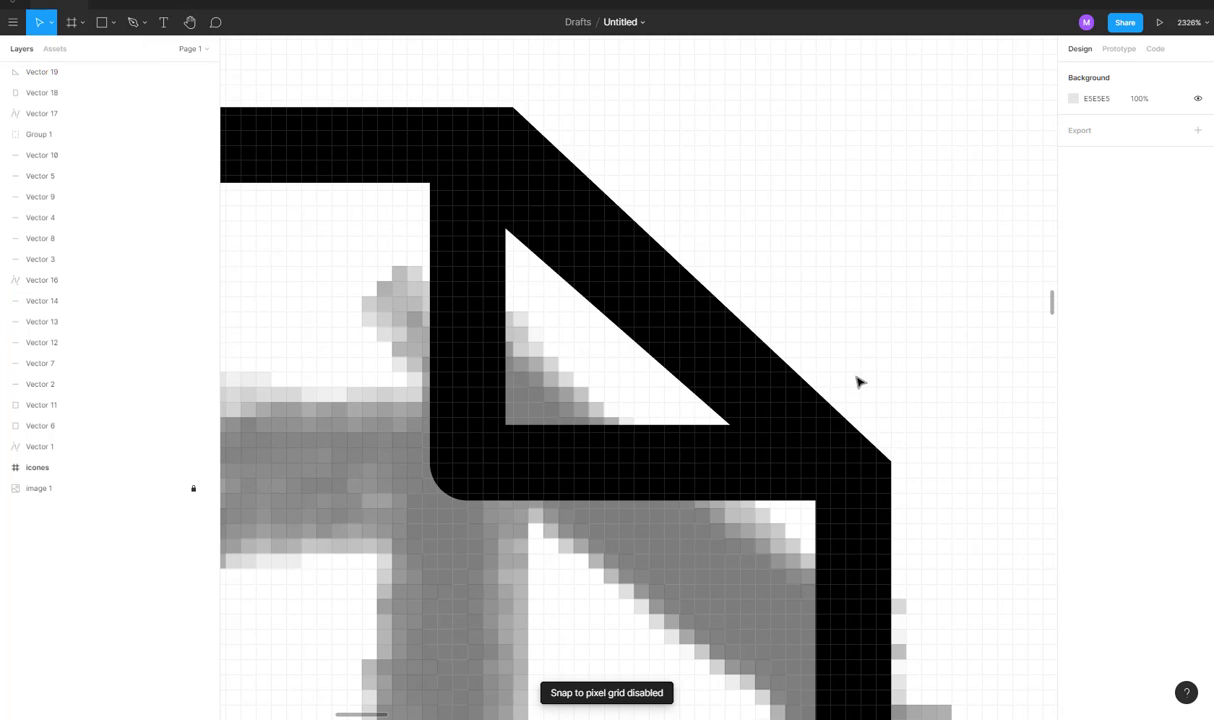
# Reposition the small triangle horizontally at the cut corner in fractional amounts, placing it at X -266.31, Y 146.
pyautogui.moveTo(745, 462)
pyautogui.mouseDown()
pyautogui.moveTo(802, 447)
pyautogui.moveTo(766, 452)
pyautogui.mouseUp()
pyautogui.scroll(5, 766, 452)
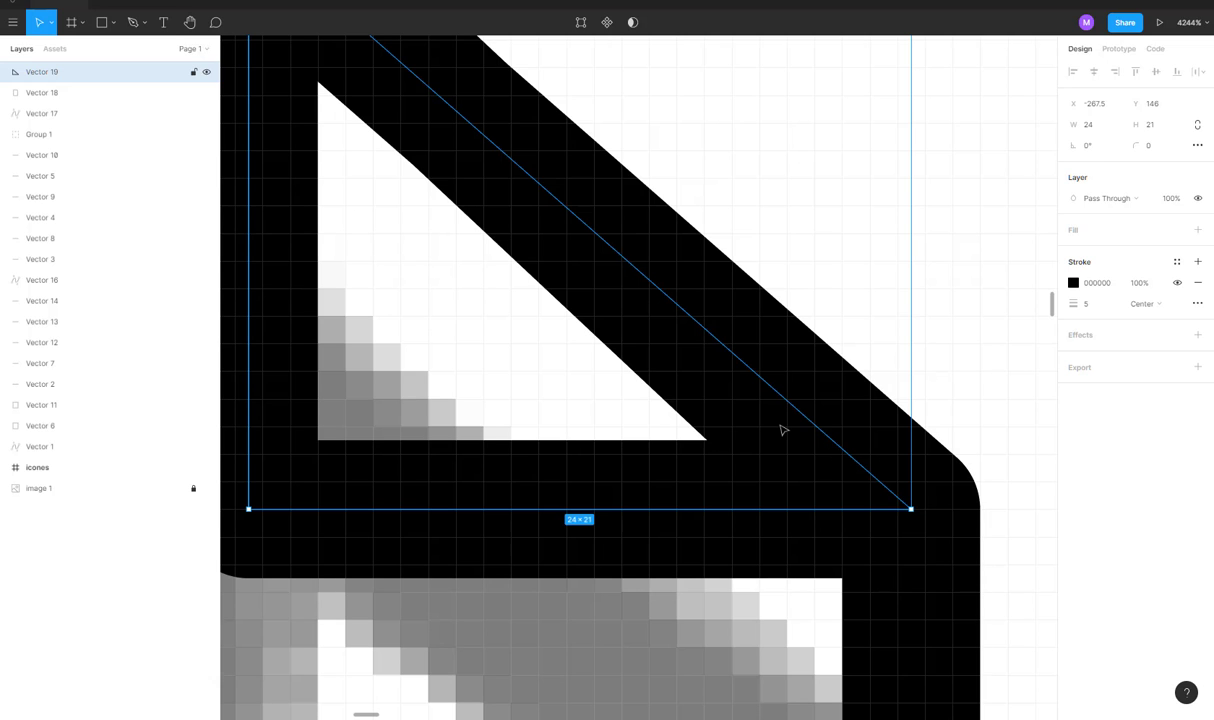
pyautogui.moveTo(791, 443); pyautogui.dragTo(762, 446)
pyautogui.scroll(-3, 762, 445)
pyautogui.scroll(2, 761, 443)
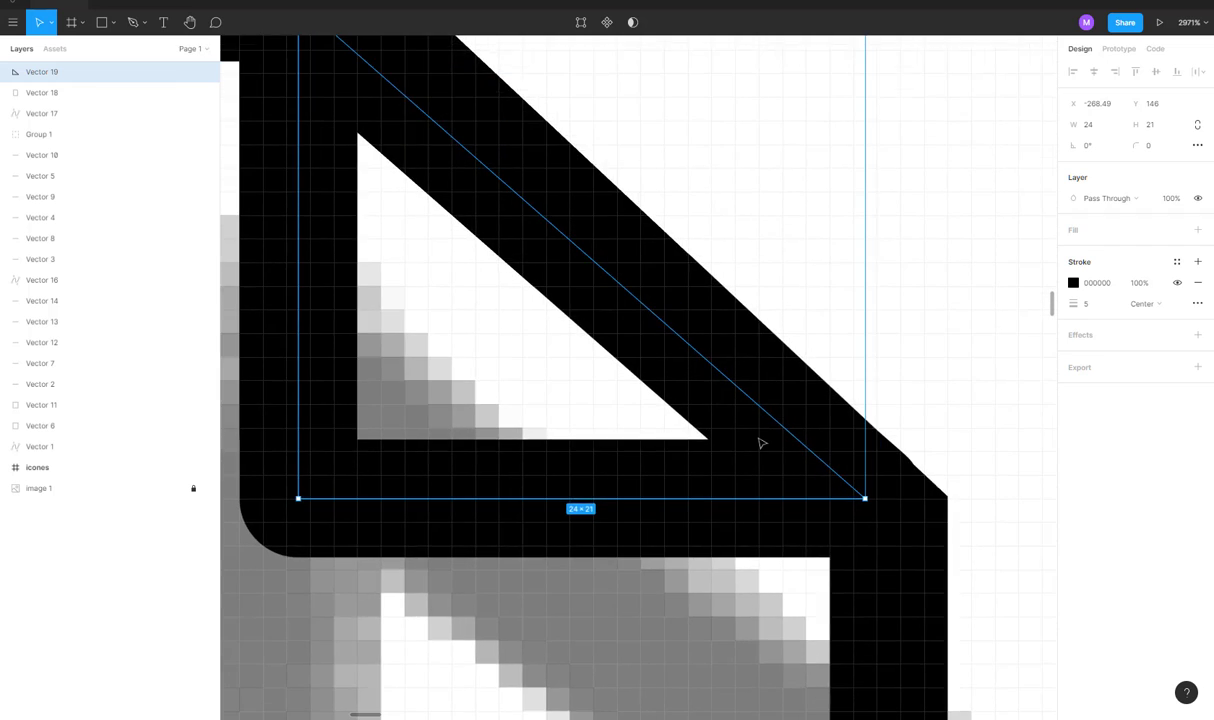
pyautogui.scroll(-8, 761, 441)
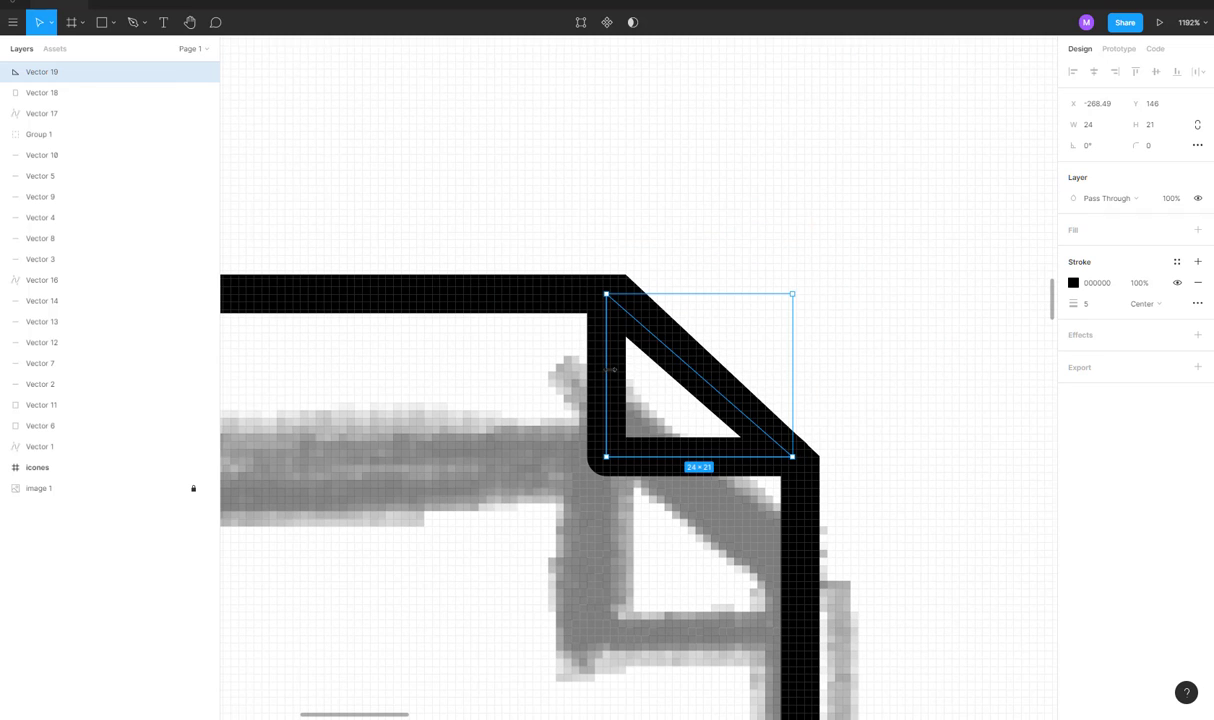
pyautogui.click(548, 368)
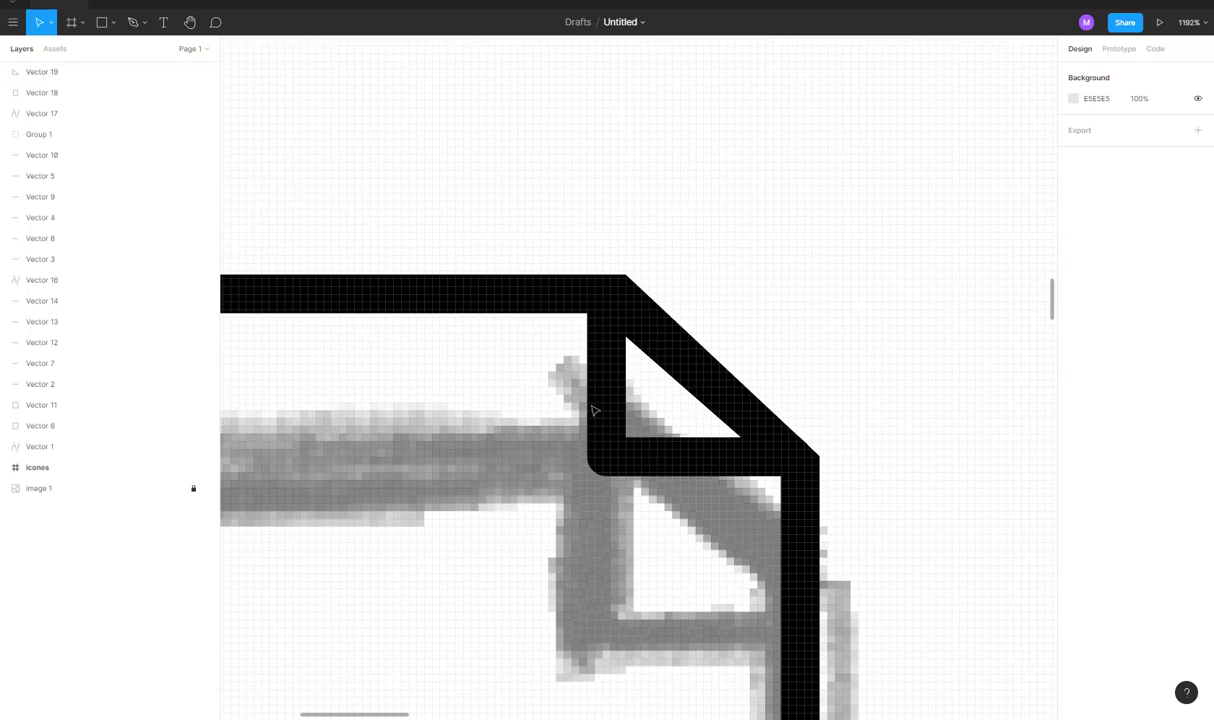
pyautogui.moveTo(610, 405)
pyautogui.mouseDown()
pyautogui.moveTo(640, 406)
pyautogui.moveTo(622, 404)
pyautogui.mouseUp()
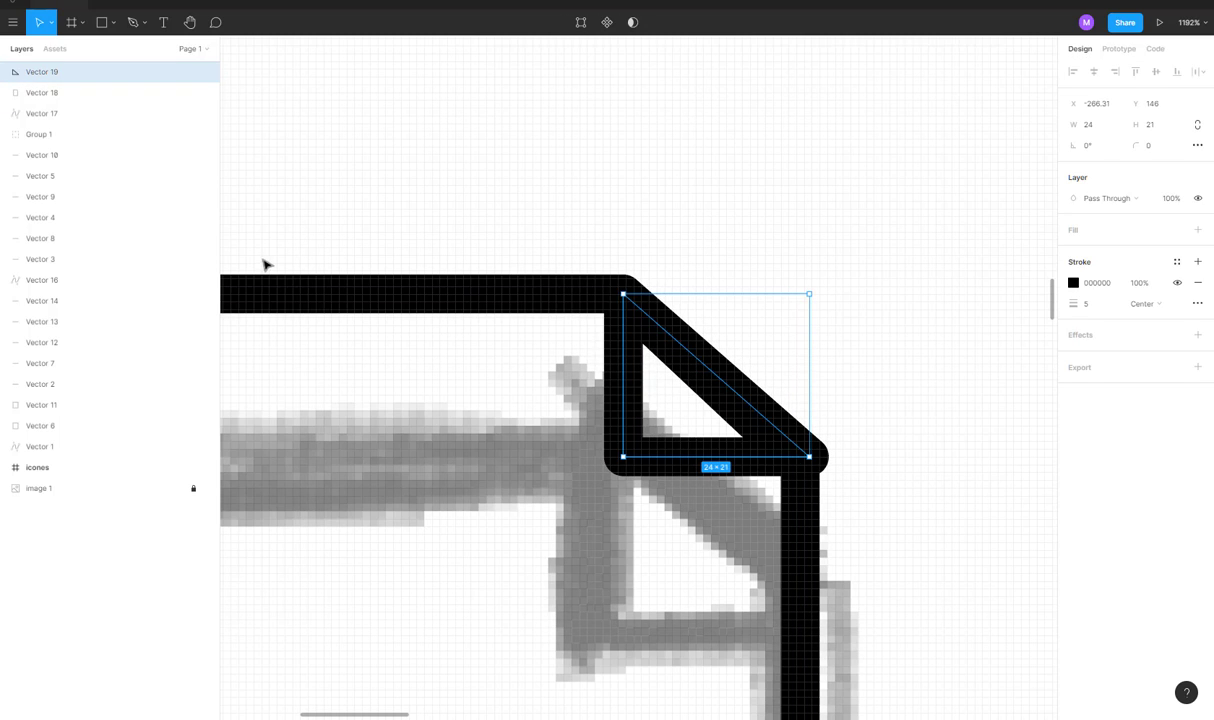
# Turn on frame outlines and display the canvas in Outlines mode.
pyautogui.click(13, 30)
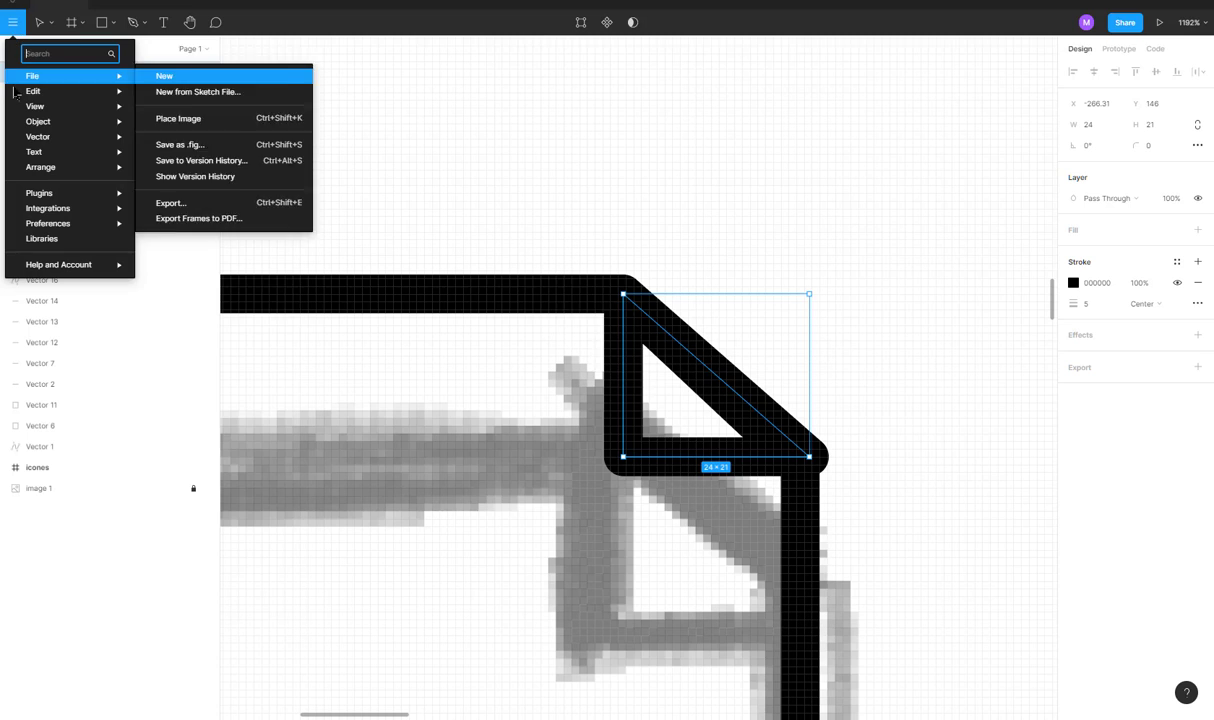
pyautogui.moveTo(13, 108)
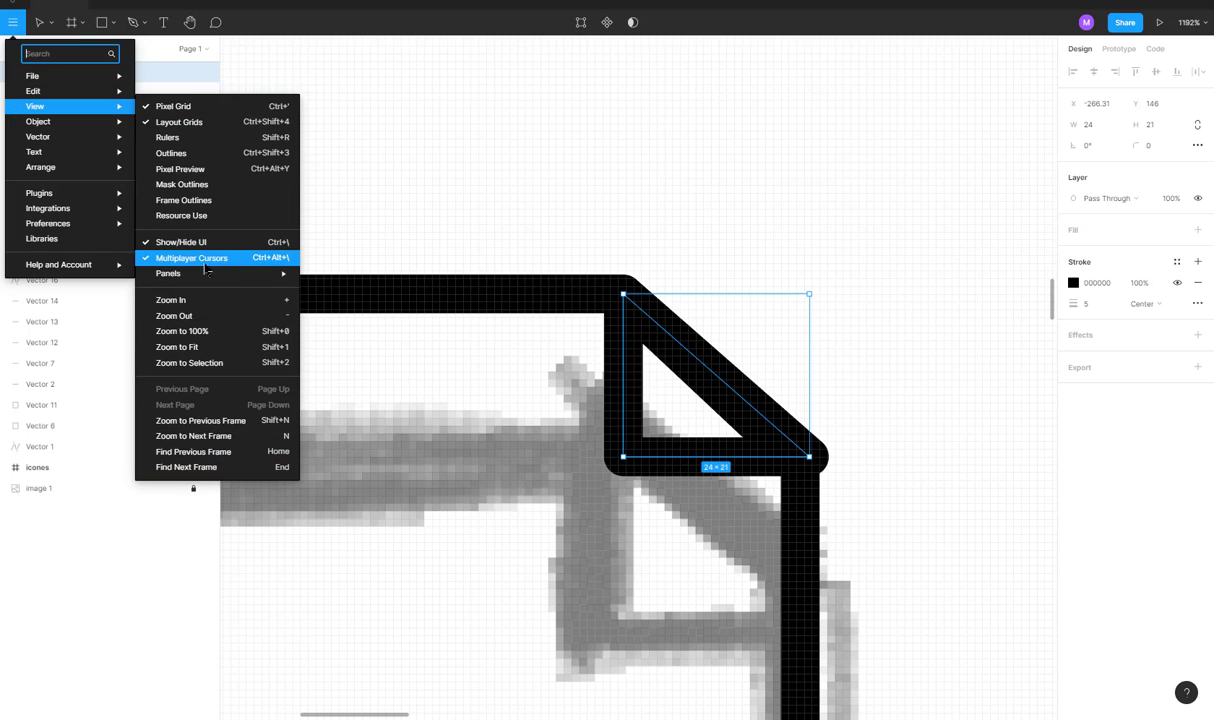
pyautogui.moveTo(200, 282)
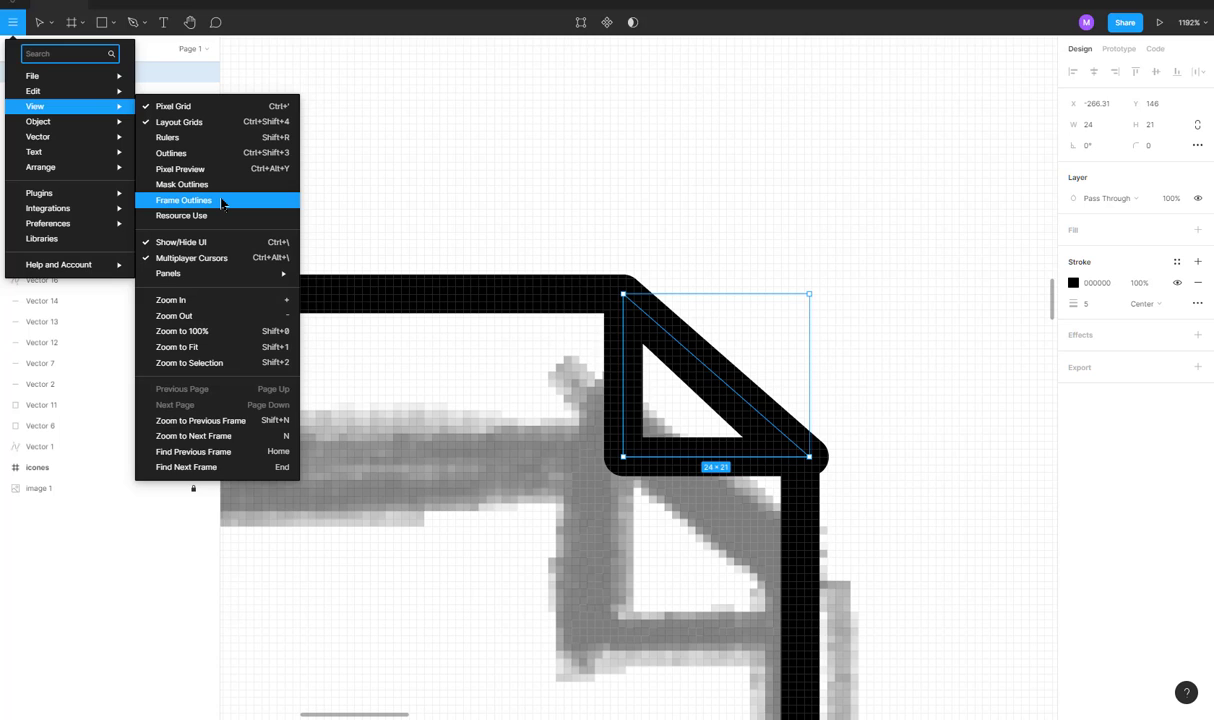
pyautogui.click(222, 203)
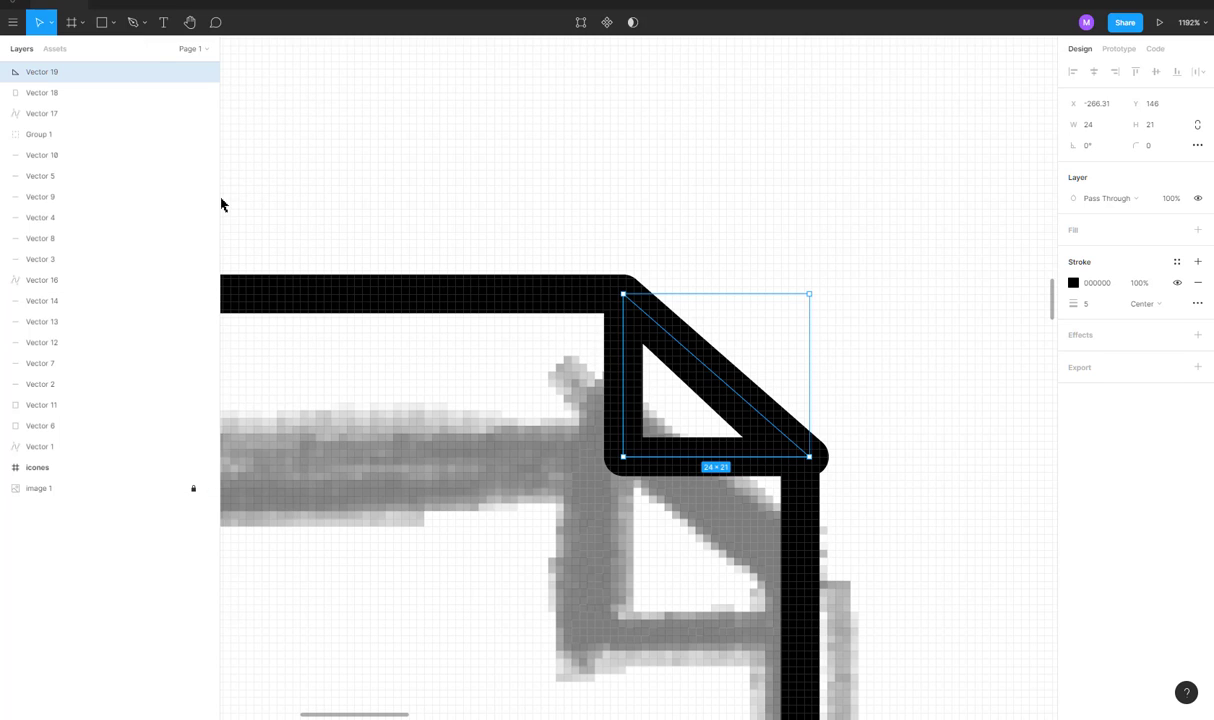
pyautogui.click(13, 24)
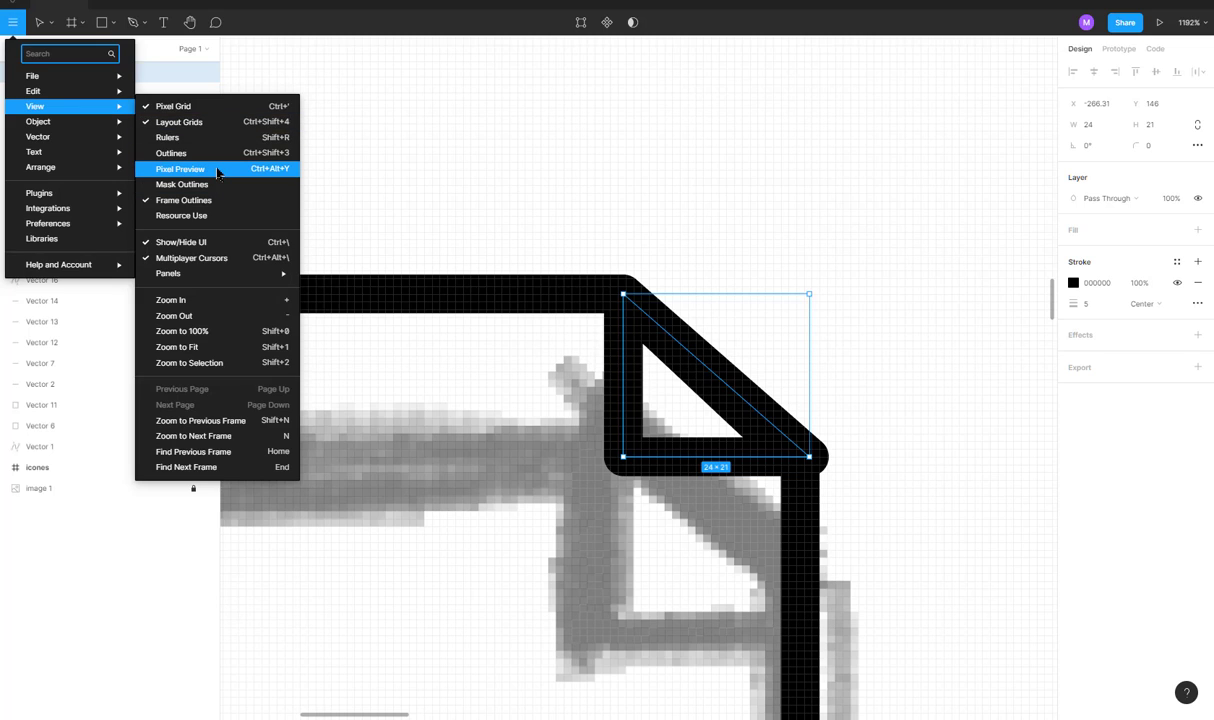
pyautogui.click(220, 154)
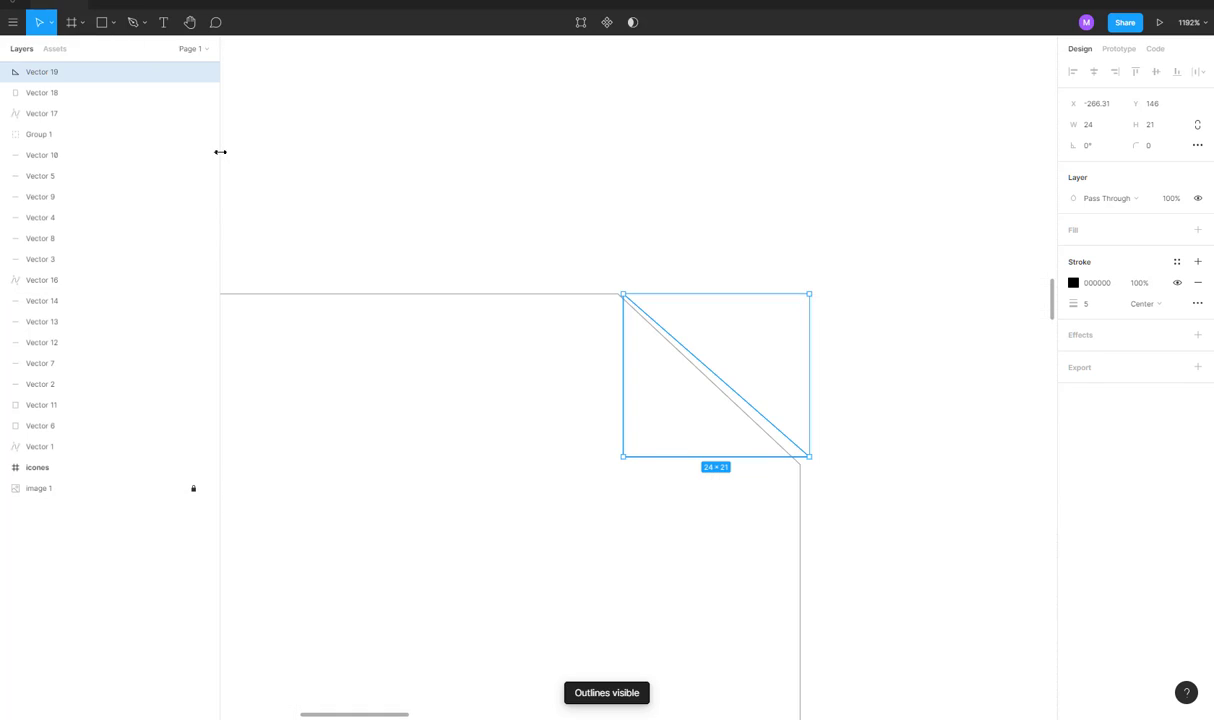
# Edit the small triangle and move its apex onto the page outline's upper cut-corner point at X -266.99, Y 145.99.
pyautogui.click(718, 268)
pyautogui.keyDown('ctrl'); pyautogui.scroll(3, 686, 344); pyautogui.keyUp('ctrl')
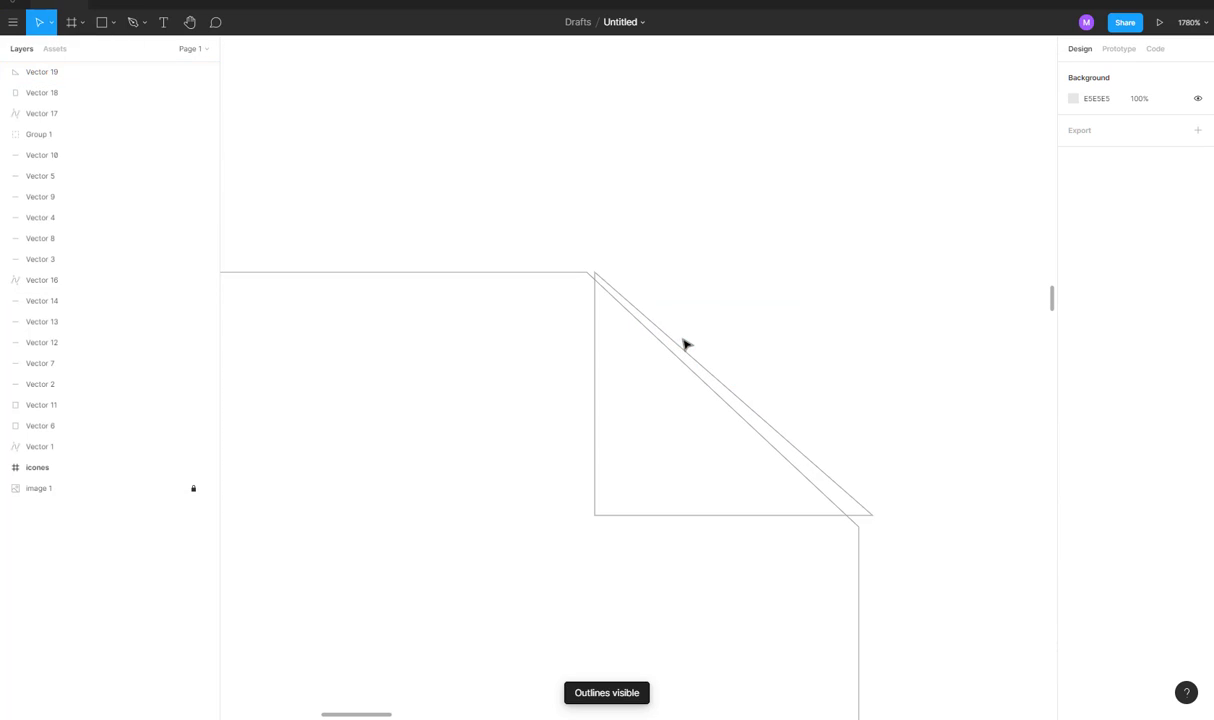
pyautogui.moveTo(711, 300); pyautogui.dragTo(669, 214)
pyautogui.click(606, 265)
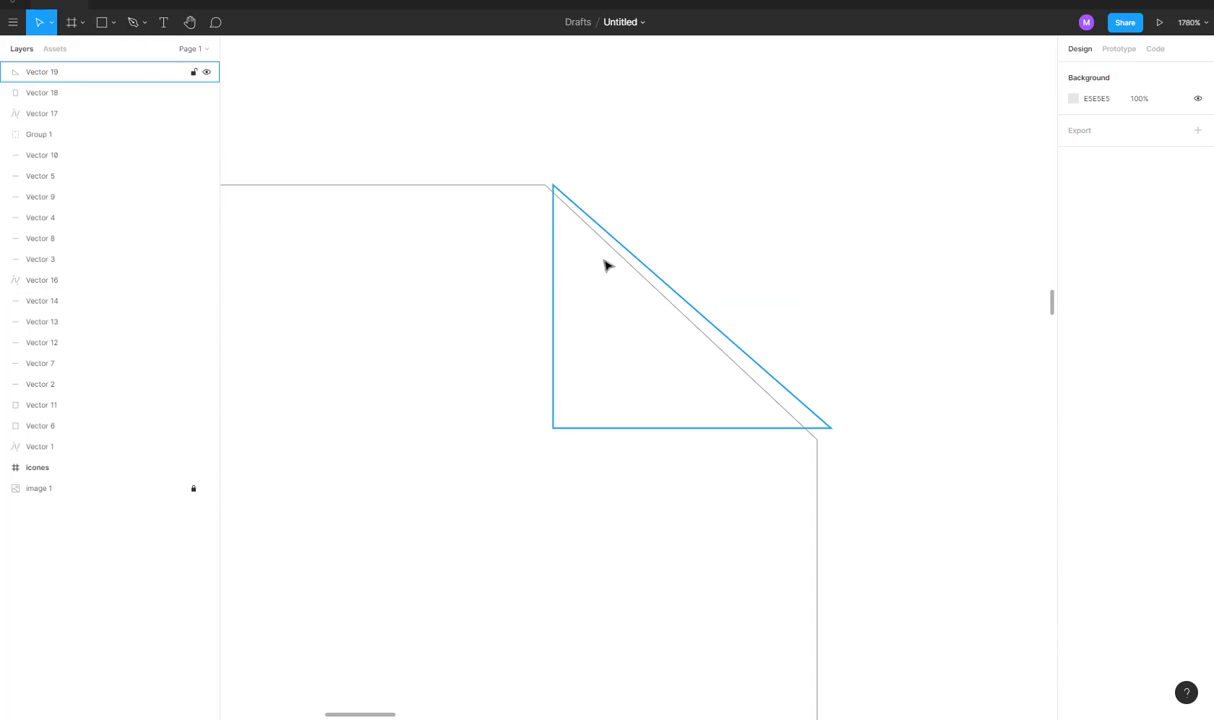
pyautogui.keyDown('ctrl'); pyautogui.scroll(5, 563, 208); pyautogui.keyUp('ctrl')
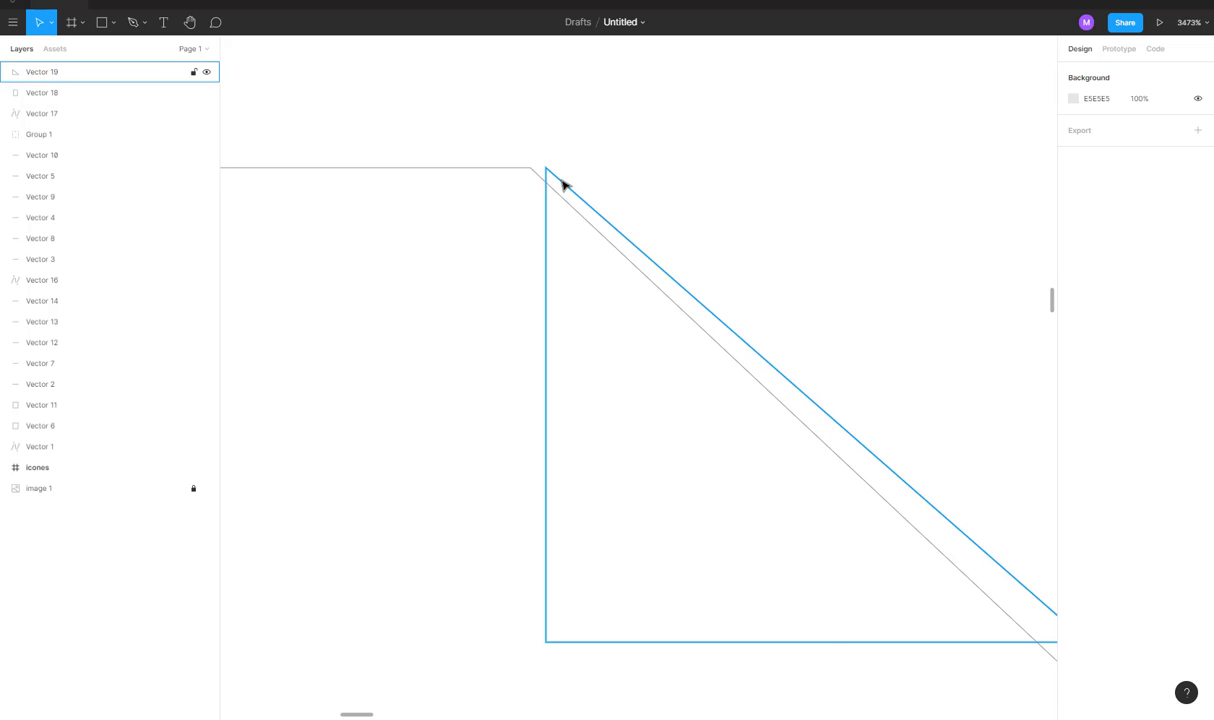
pyautogui.click(563, 184)
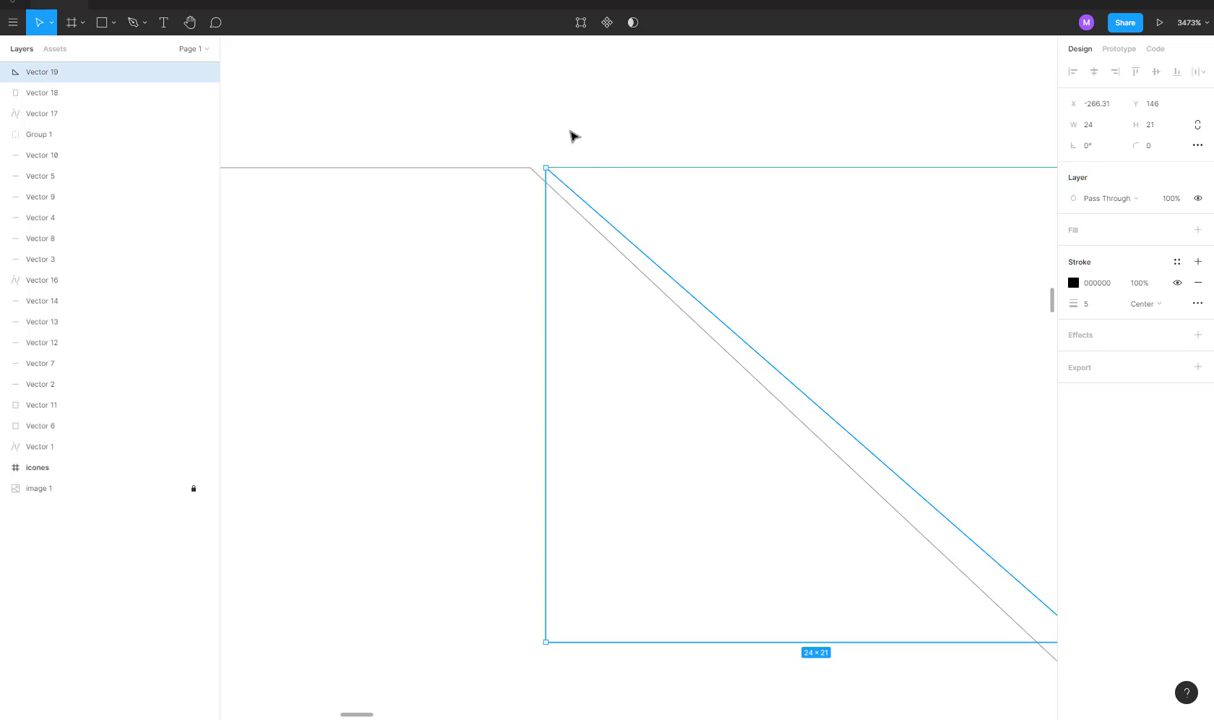
pyautogui.doubleClick(555, 171)
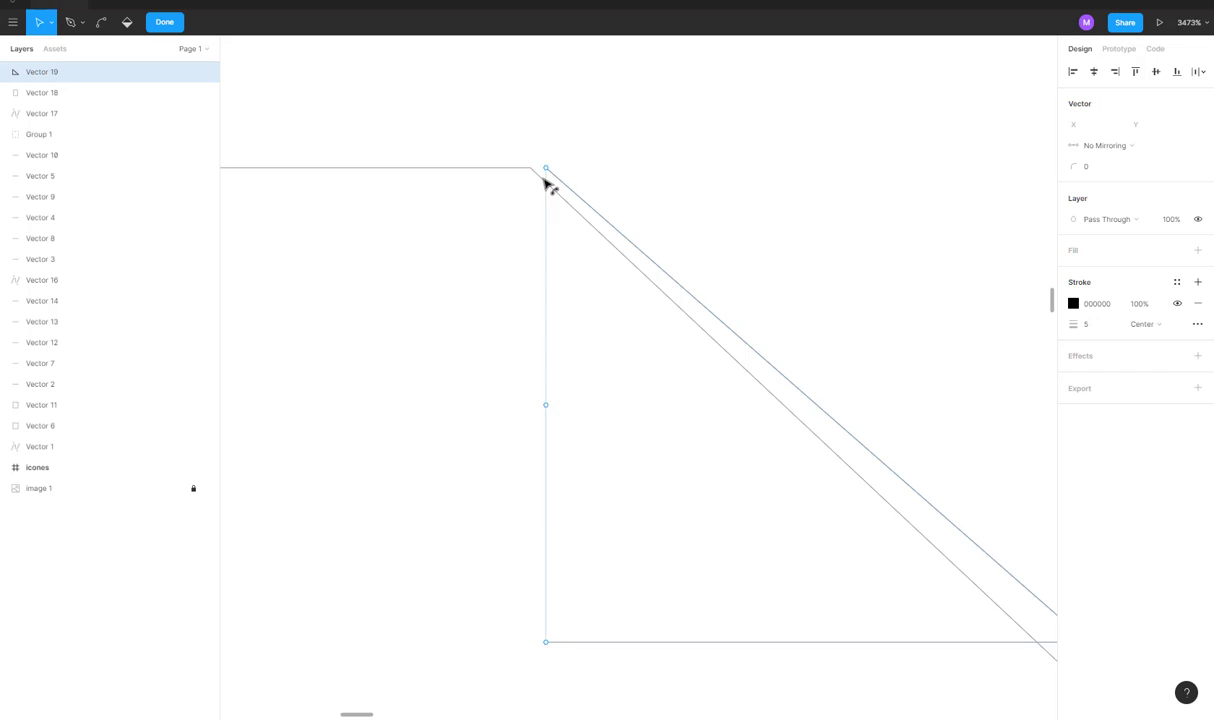
pyautogui.keyDown('ctrl'); pyautogui.scroll(3, 551, 179); pyautogui.keyUp('ctrl')
pyautogui.moveTo(551, 162); pyautogui.dragTo(519, 160)
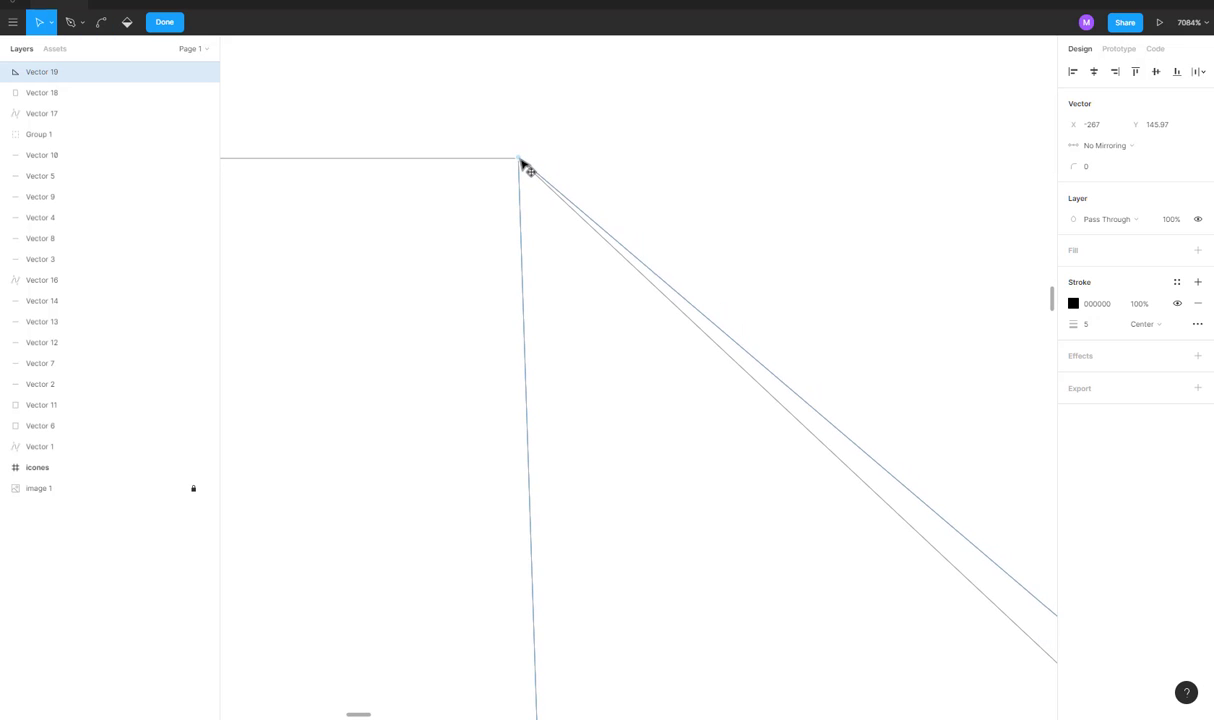
pyautogui.moveTo(659, 357); pyautogui.dragTo(626, 287)
pyautogui.keyDown('ctrl'); pyautogui.scroll(-3, 655, 320); pyautogui.keyUp('ctrl')
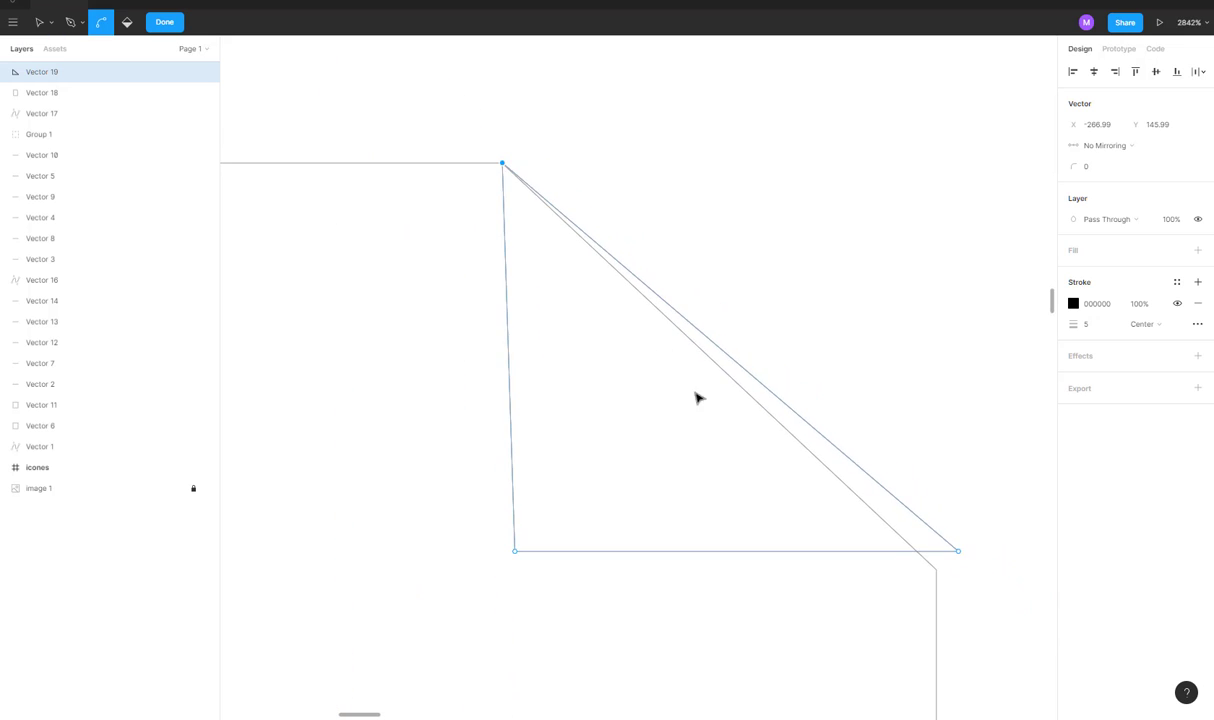
# Move the triangle's outer right vertex onto the page outline's lower cut-corner point at X -243.51, Y 168.
pyautogui.moveTo(696, 398); pyautogui.dragTo(472, 200)
pyautogui.moveTo(751, 305); pyautogui.dragTo(694, 433)
pyautogui.keyDown('ctrl'); pyautogui.scroll(6, 740, 360); pyautogui.keyUp('ctrl')
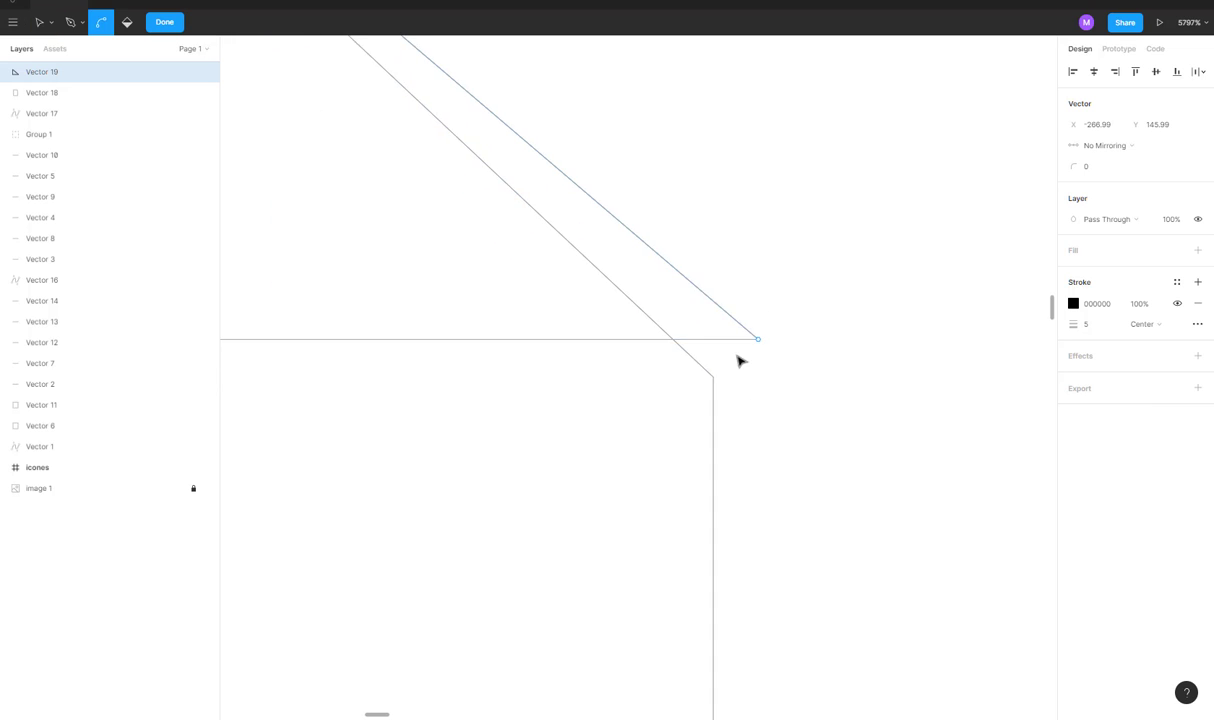
pyautogui.moveTo(795, 318); pyautogui.dragTo(682, 415)
pyautogui.scroll(-10, 587, 374)
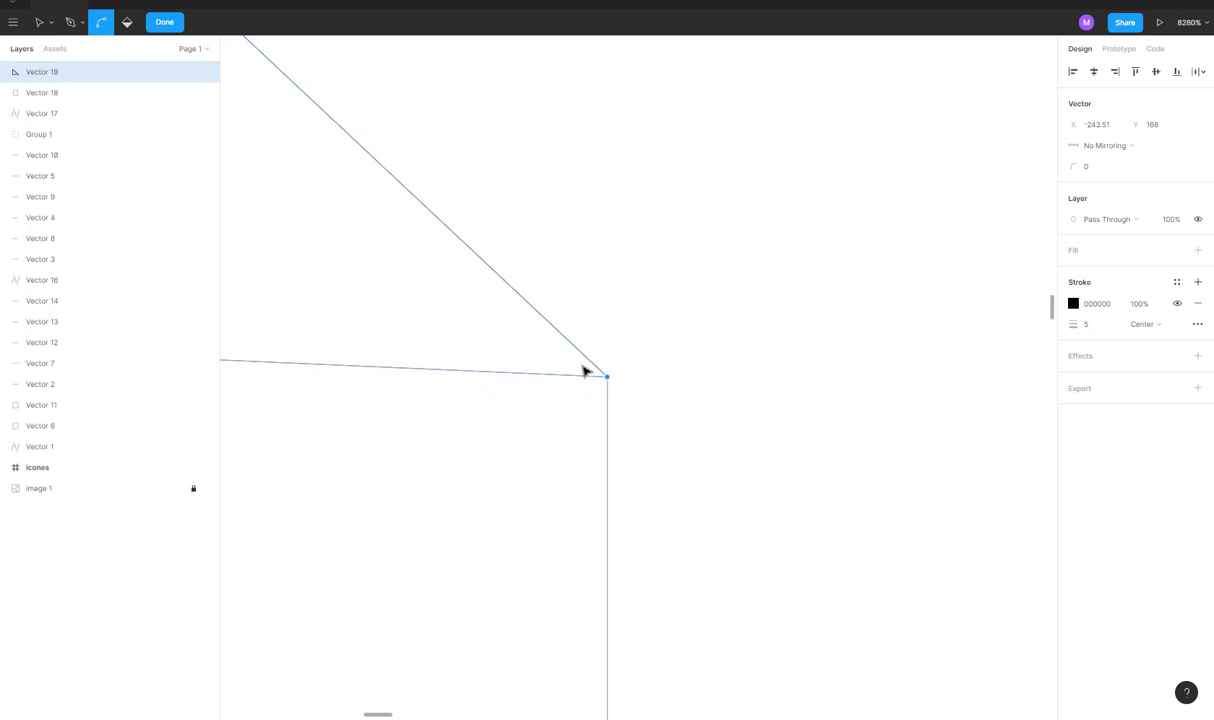
# Nudge the triangle's inner corner point down to Y 168, level with its right vertex.
pyautogui.moveTo(547, 393); pyautogui.dragTo(708, 400)
pyautogui.scroll(-5, 534, 358)
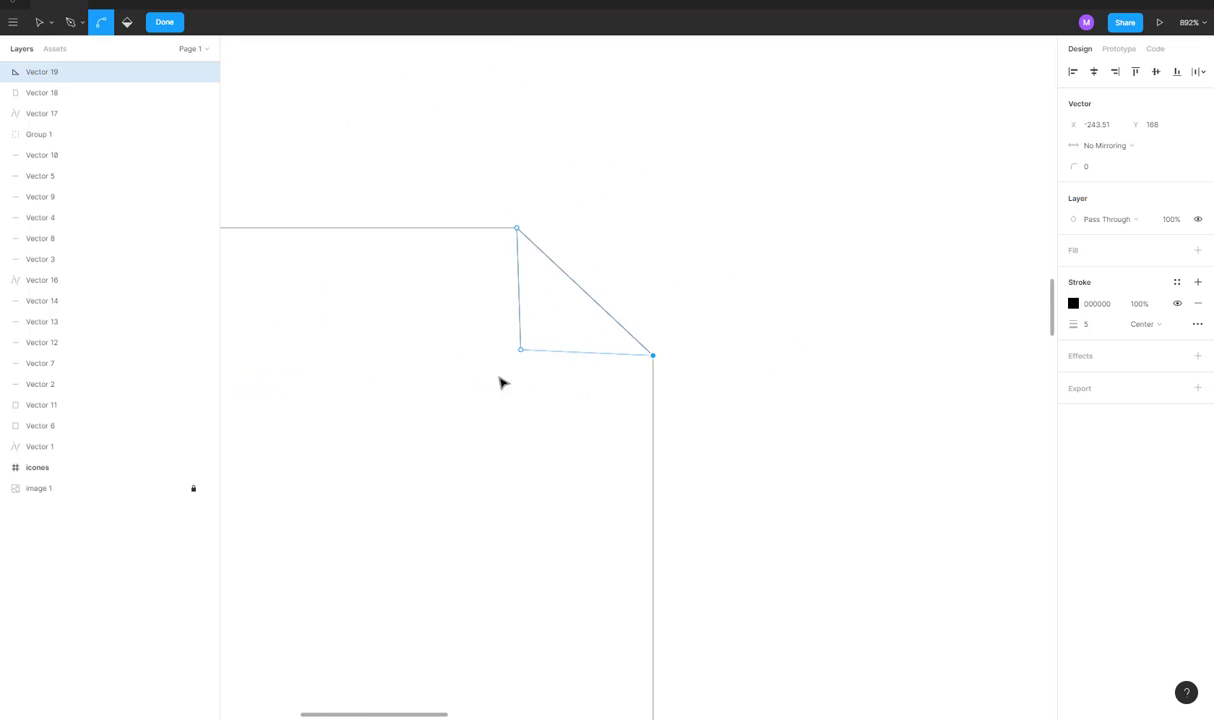
pyautogui.hscroll(-3, 560, 370)
pyautogui.scroll(5, 630, 360)
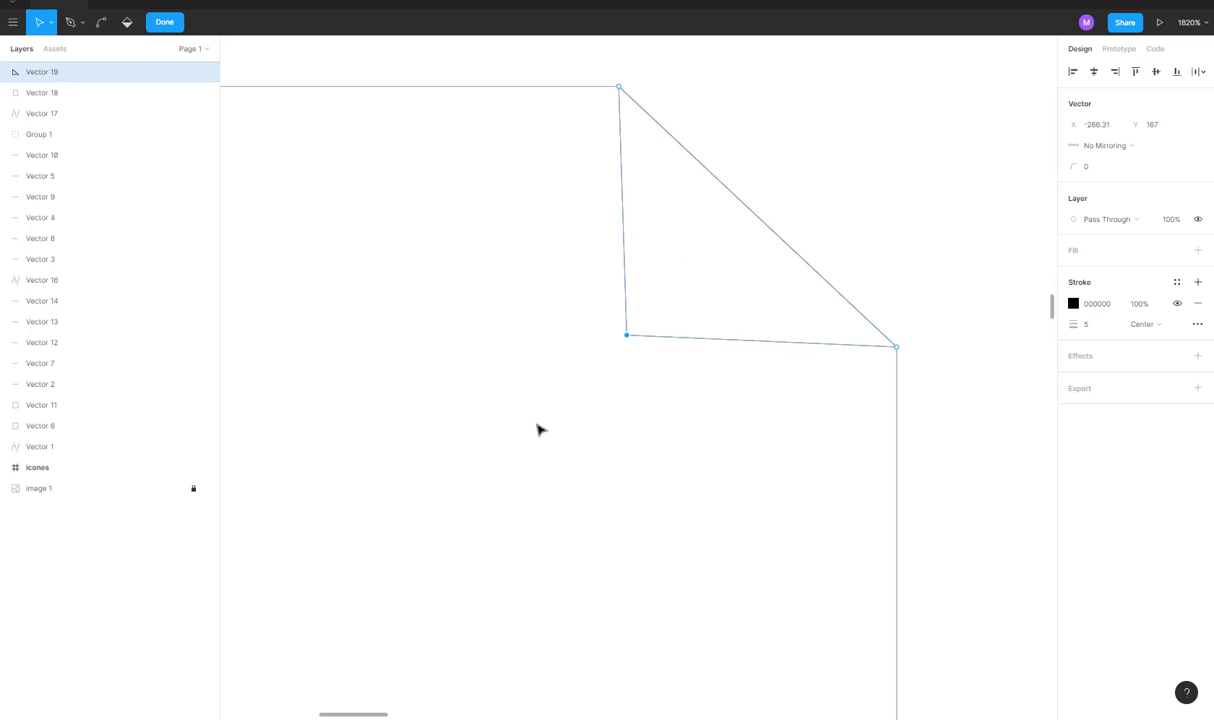
pyautogui.press('Left')
pyautogui.press('Left')
pyautogui.press('Right')
pyautogui.press('Right')
pyautogui.press('Left')
pyautogui.press('Right')
pyautogui.press('Down')
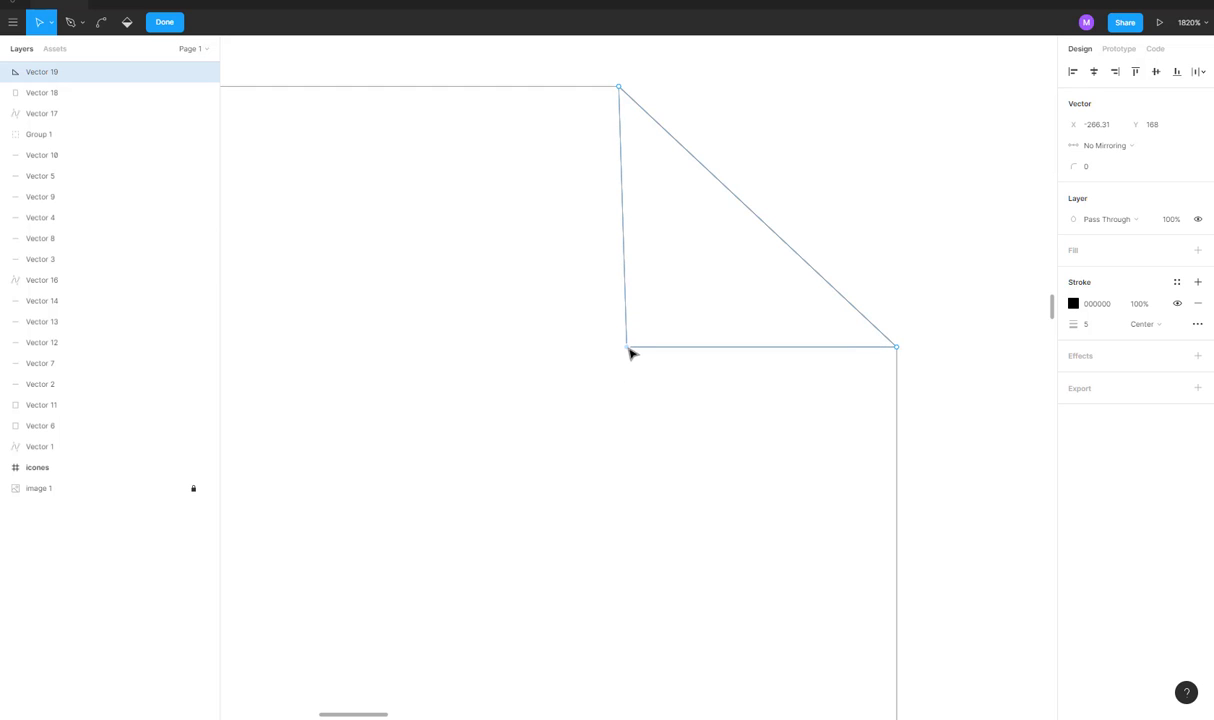
# Align the triangle's inner corner point under the apex at X -266.99 and finish editing the vector.
pyautogui.moveTo(628, 349); pyautogui.dragTo(622, 351)
pyautogui.scroll(-6, 622, 355)
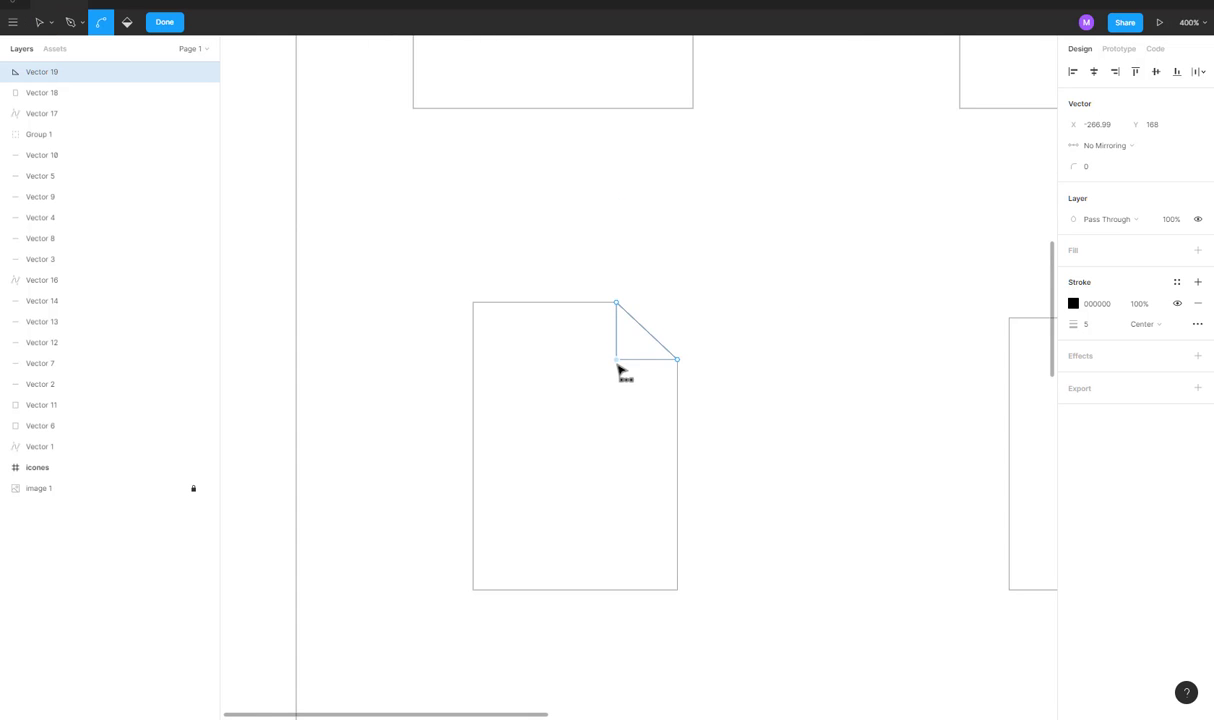
pyautogui.press('v')
pyautogui.click(680, 279)
pyautogui.click(684, 292)
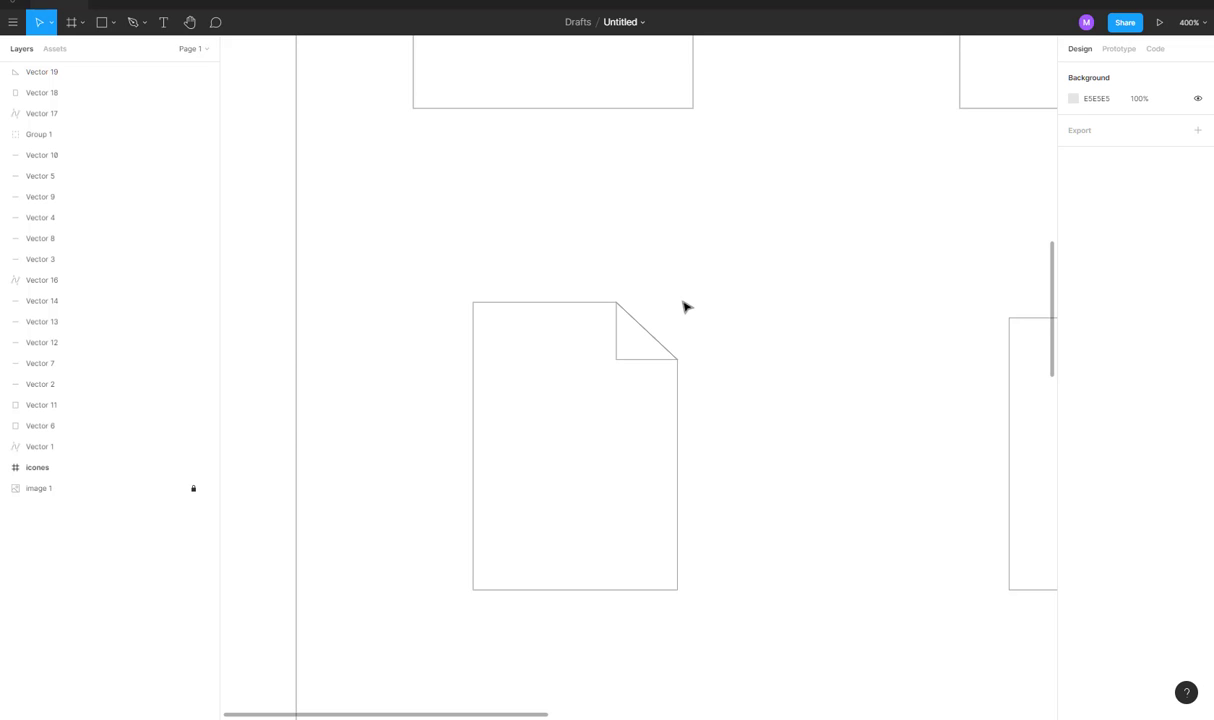
# Compare the third icon in Outlines mode and normal display, leaving the outlines hidden.
pyautogui.hotkey('ctrl', 'y')
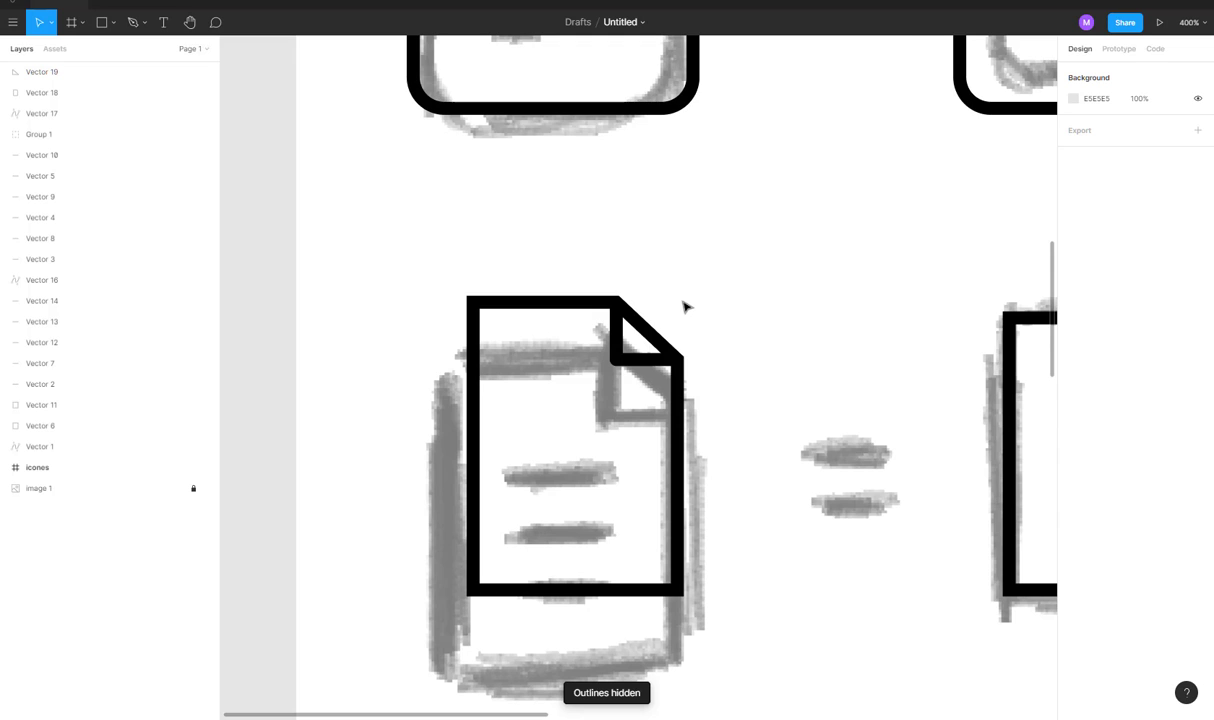
pyautogui.hotkey('ctrl', 'y')
pyautogui.hotkey('ctrl', 'y')
pyautogui.hotkey('ctrl', 'y')
pyautogui.hotkey('ctrl', 'y')
pyautogui.hotkey('ctrl', 'y')
pyautogui.hotkey('ctrl', 'y')
pyautogui.hotkey('ctrl', 'y')
pyautogui.hotkey('ctrl', 'y')
pyautogui.hotkey('ctrl', 'y')
pyautogui.hotkey('ctrl', 'y')
pyautogui.scroll(3, 684, 307)
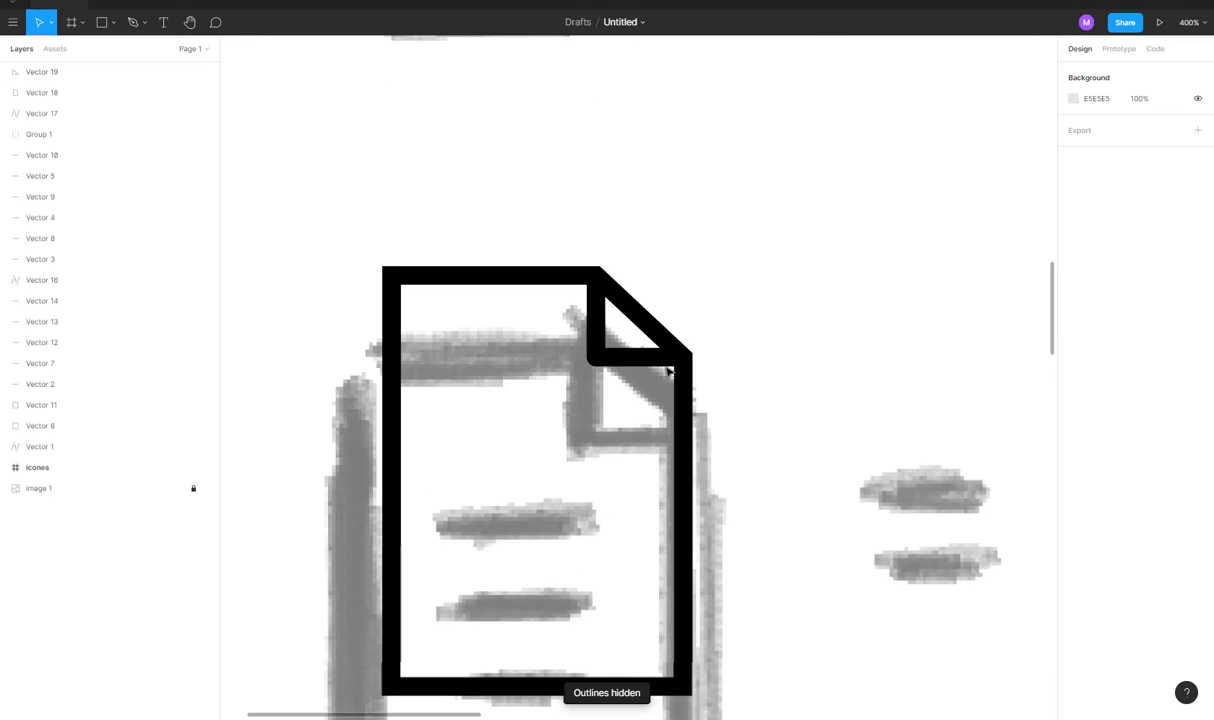
pyautogui.scroll(-4, 696, 333)
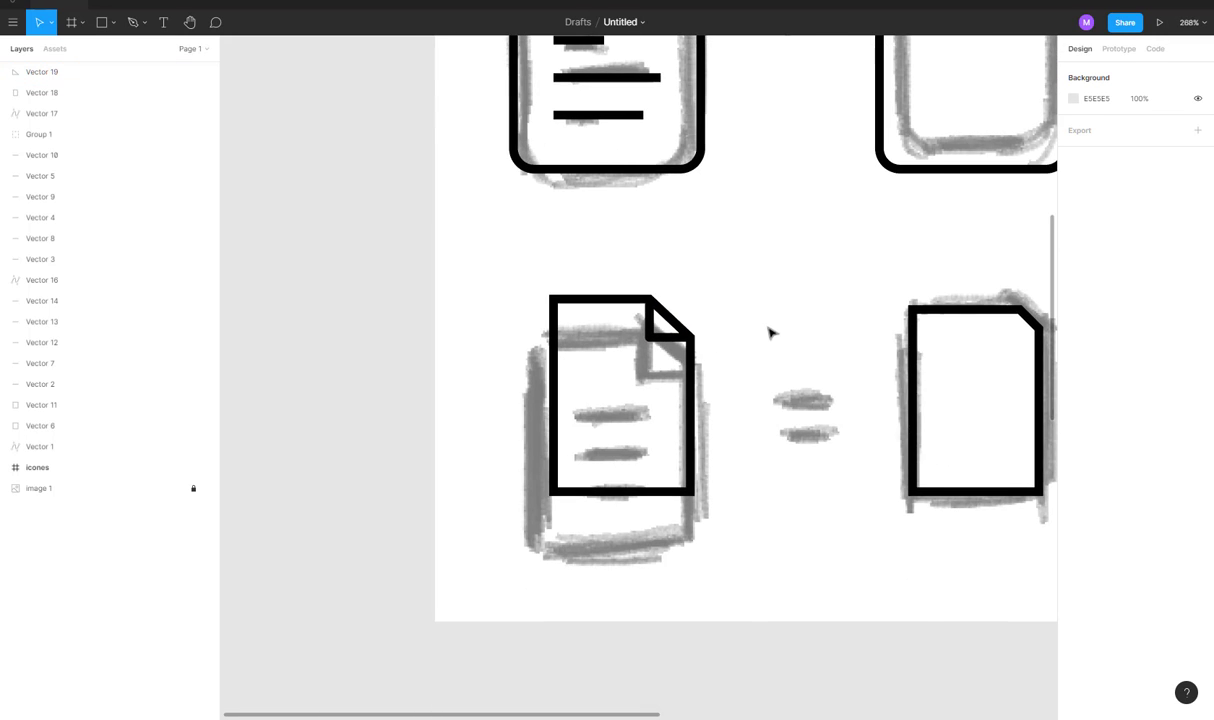
# Copy the three separate text lines of the third row into its page icon, below the folded corner.
pyautogui.moveTo(770, 331); pyautogui.dragTo(539, 331)
pyautogui.scroll(-2, 734, 304)
pyautogui.scroll(-1, 669, 312)
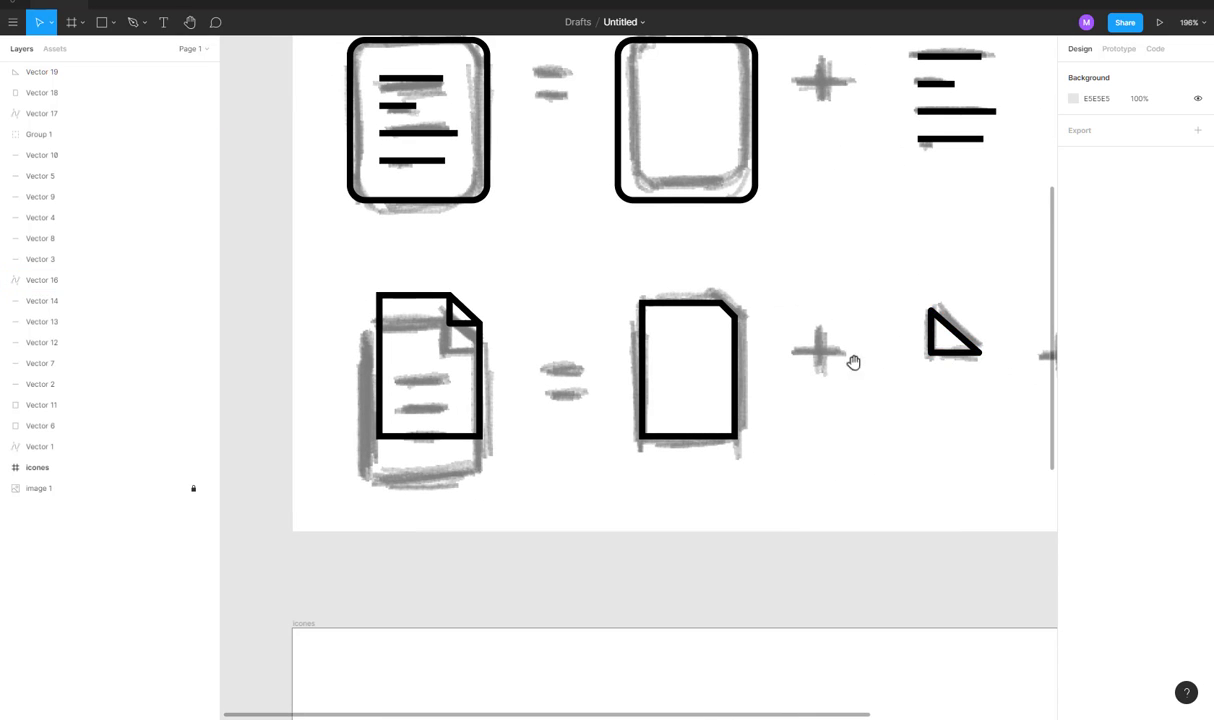
pyautogui.scroll(-1, 860, 340)
pyautogui.moveTo(816, 425); pyautogui.dragTo(767, 417)
pyautogui.scroll(-1, 767, 417)
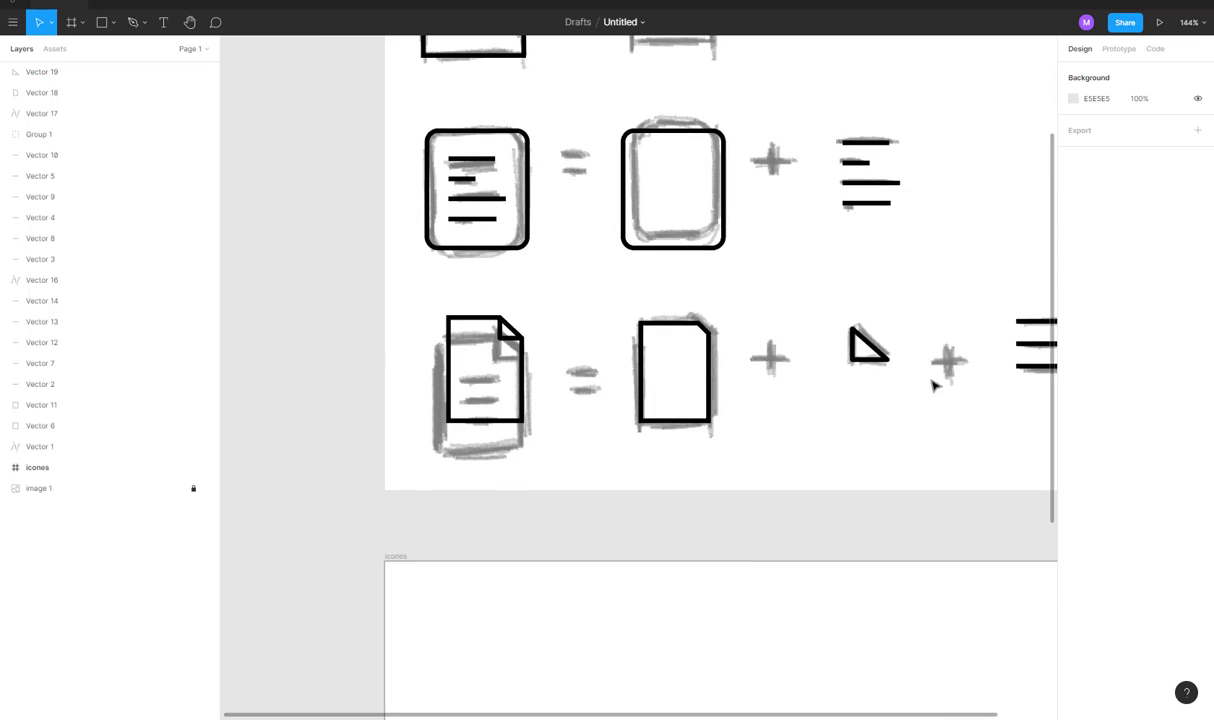
pyautogui.hscroll(2, 932, 385)
pyautogui.moveTo(905, 306); pyautogui.dragTo(966, 407)
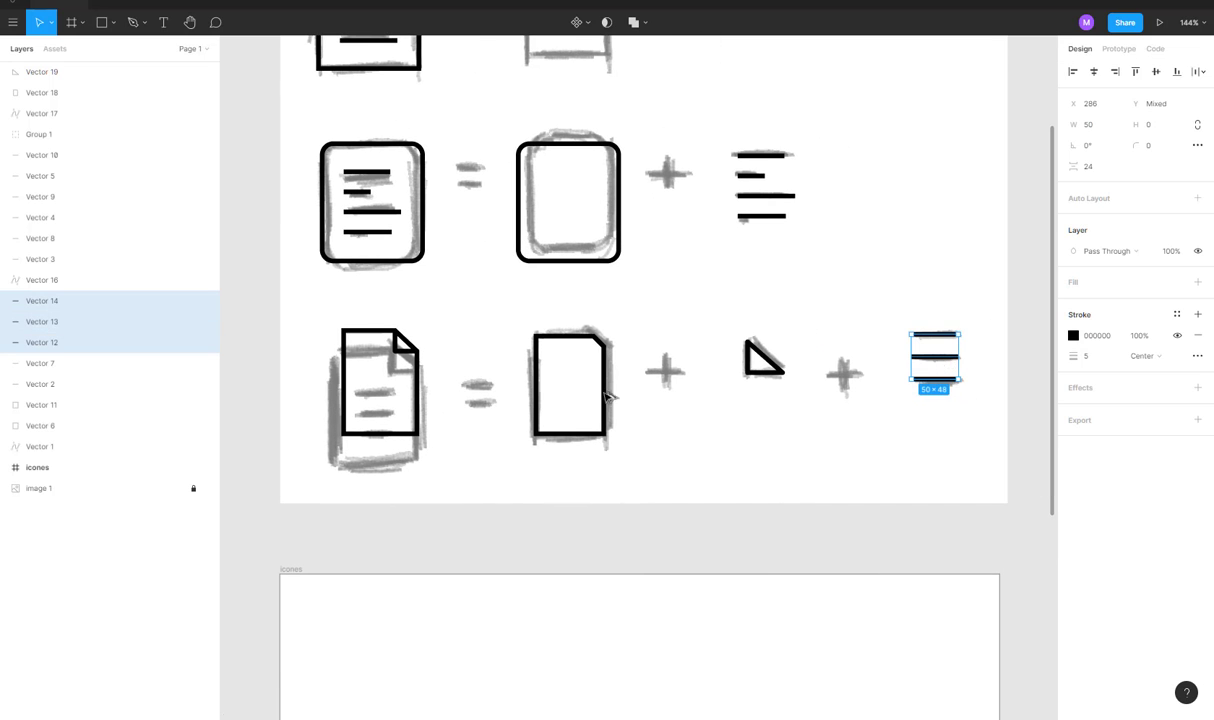
pyautogui.moveTo(940, 365); pyautogui.dragTo(385, 395)
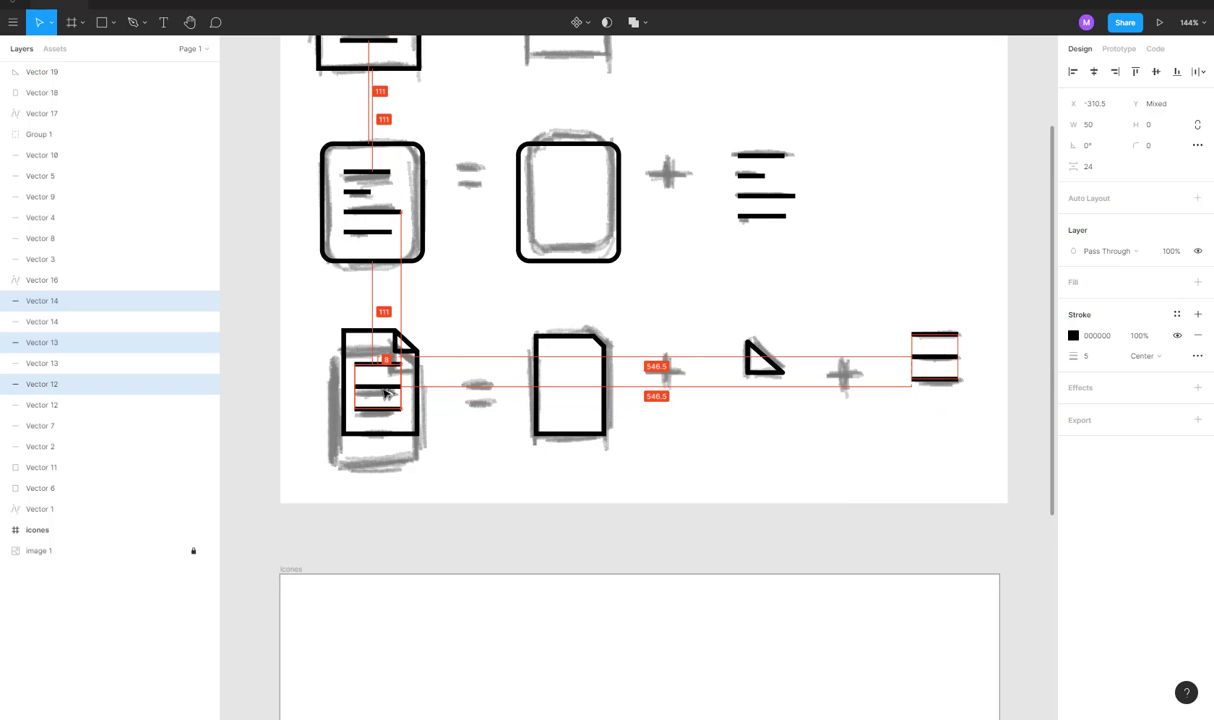
# Duplicate the three assembled document icons and place the copies in the empty area beside the icones frame.
pyautogui.scroll(-5, 385, 395)
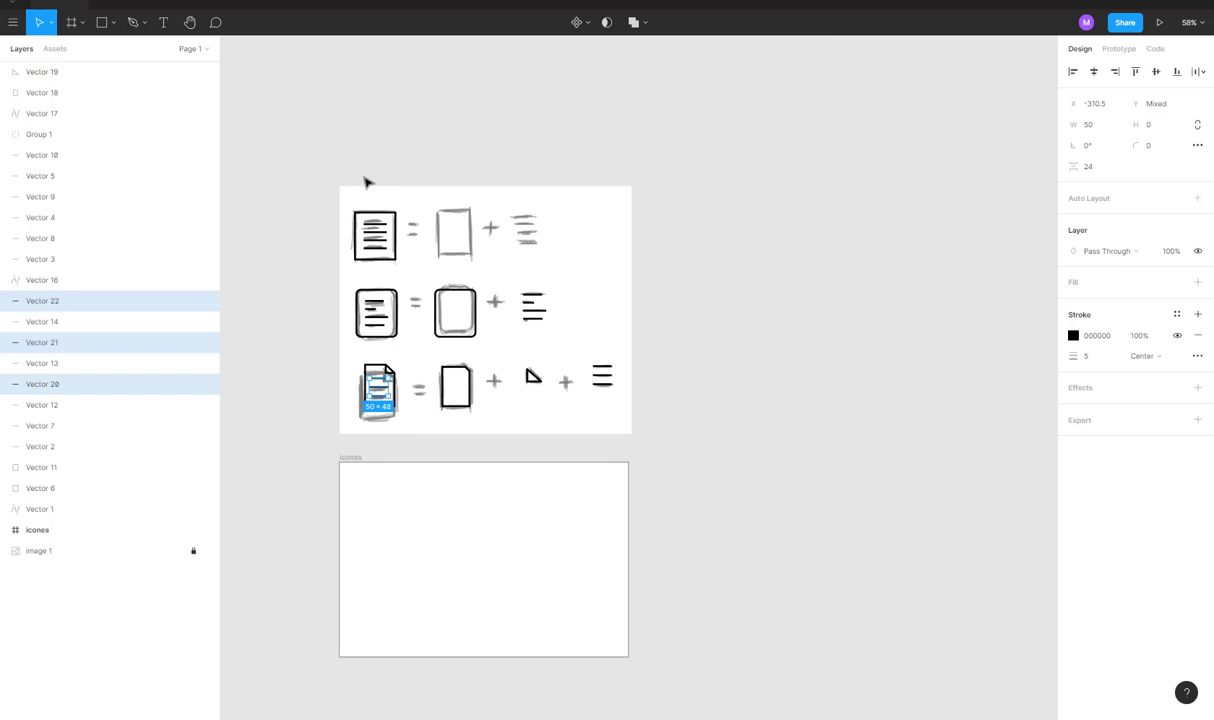
pyautogui.moveTo(306, 276); pyautogui.dragTo(412, 184)
pyautogui.moveTo(423, 116); pyautogui.dragTo(509, 347)
pyautogui.scroll(-2, 497, 222)
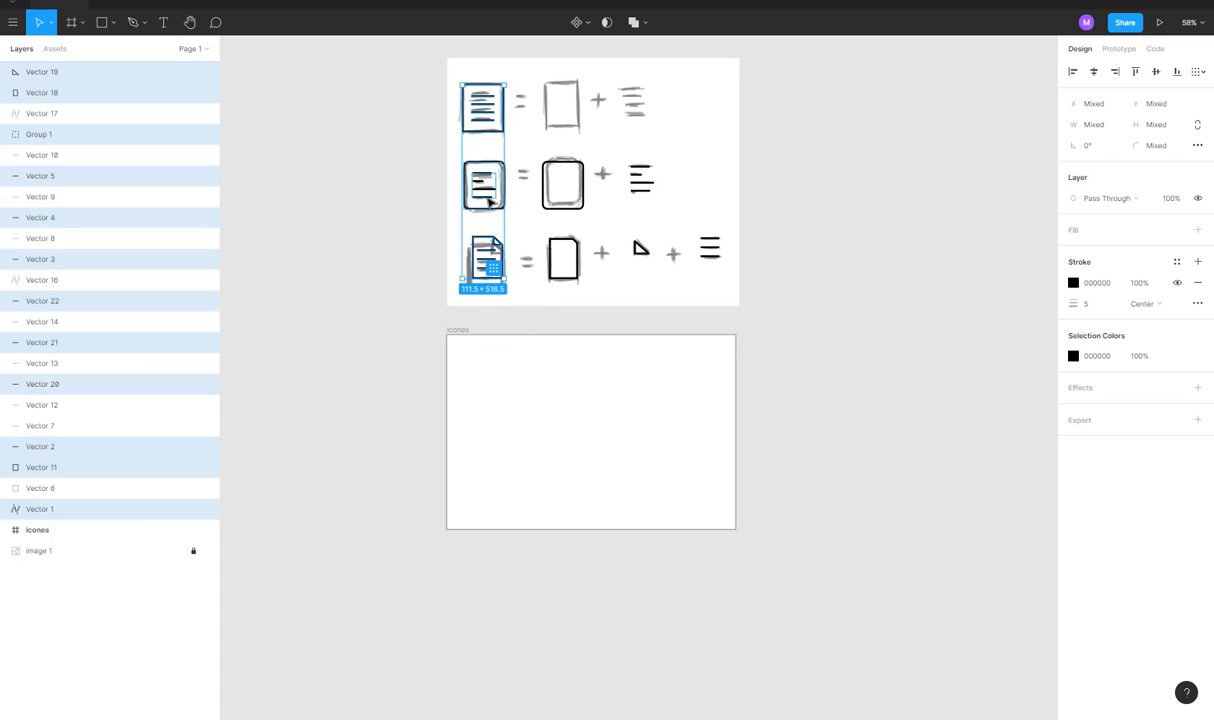
pyautogui.moveTo(489, 200); pyautogui.dragTo(817, 453)
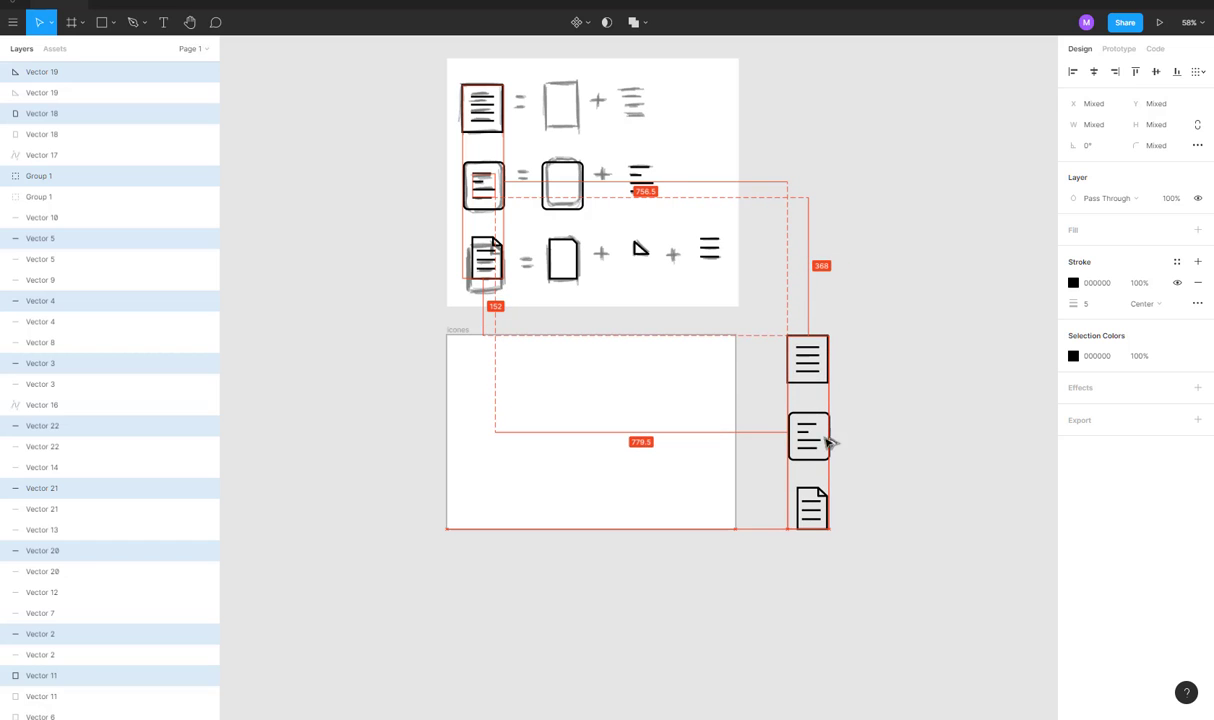
pyautogui.click(862, 447)
# Move the copied folded-corner icon beside the rounded icon and resize it to 105.5 × 125.5 to match its height.
pyautogui.scroll(-2, 789, 431)
pyautogui.scroll(3, 789, 433)
pyautogui.scroll(2, 789, 433)
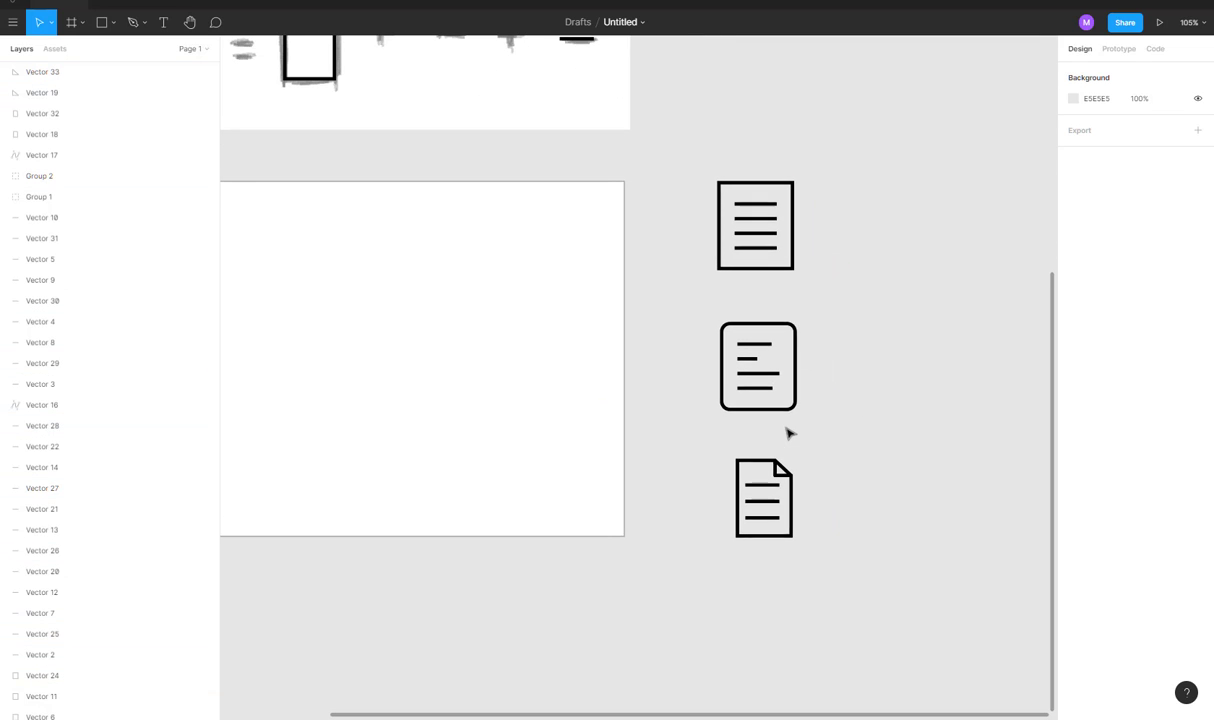
pyautogui.scroll(2, 770, 439)
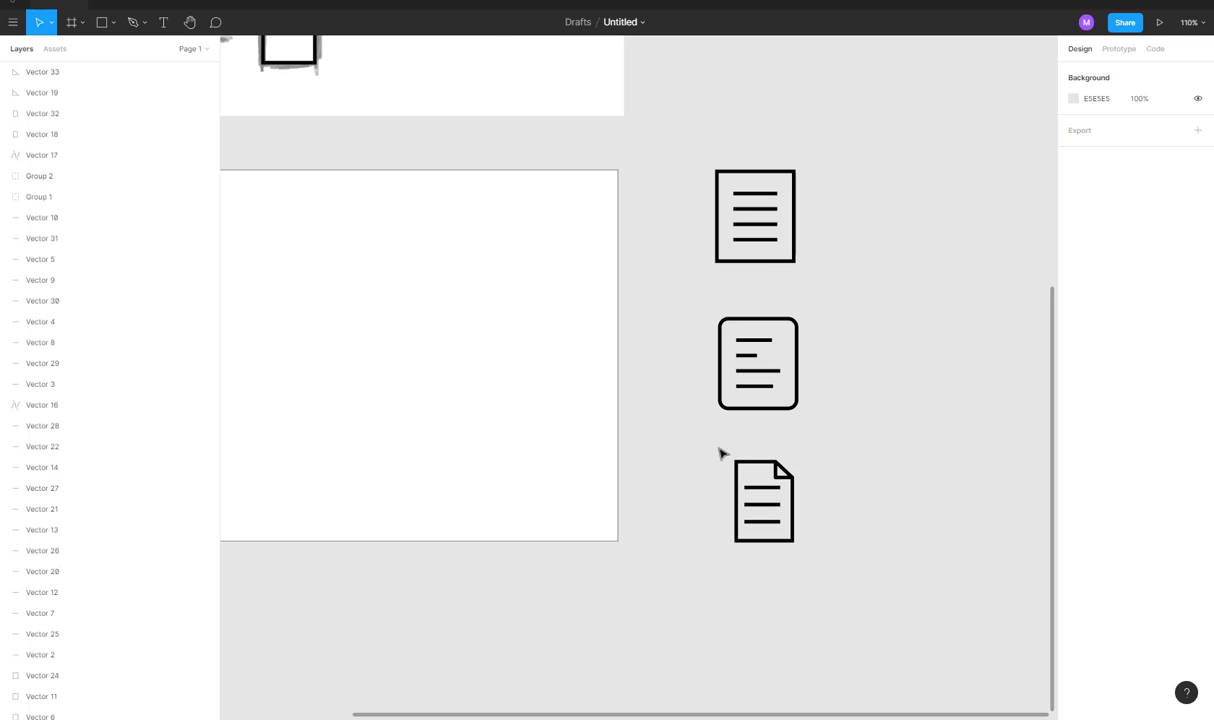
pyautogui.moveTo(700, 448)
pyautogui.mouseDown()
pyautogui.moveTo(835, 580)
pyautogui.moveTo(807, 550)
pyautogui.mouseUp()
pyautogui.moveTo(766, 492); pyautogui.dragTo(845, 353)
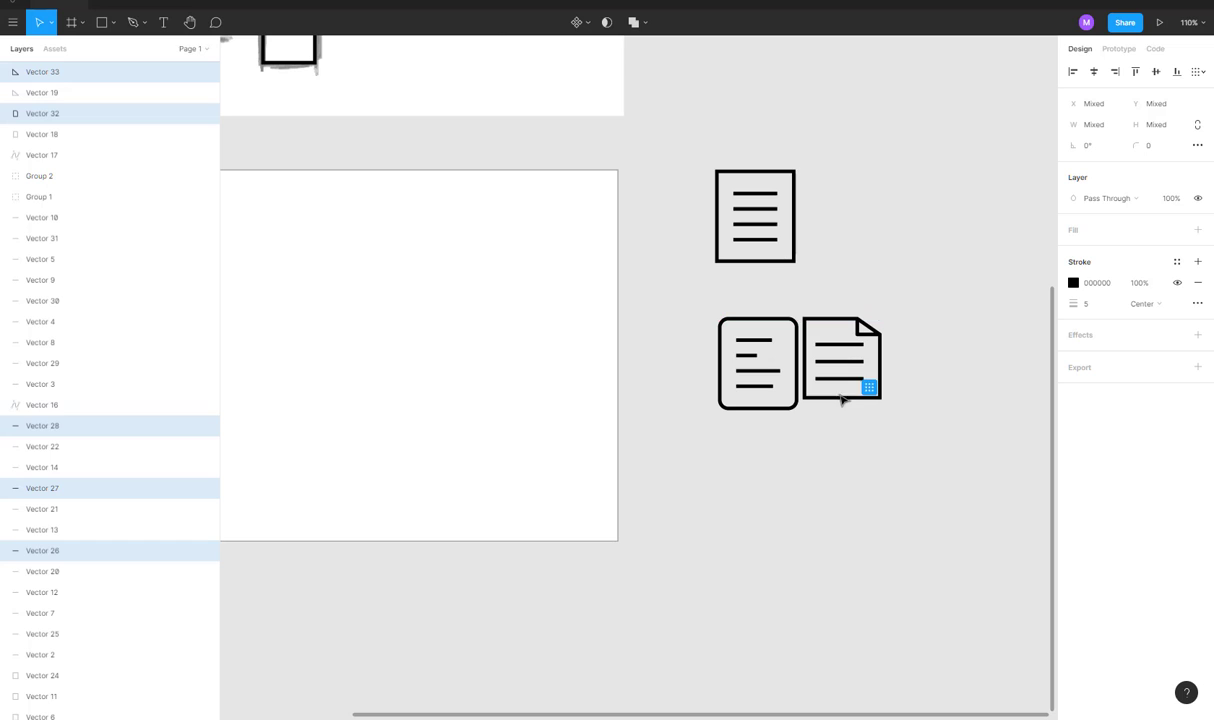
pyautogui.moveTo(839, 397); pyautogui.dragTo(839, 403)
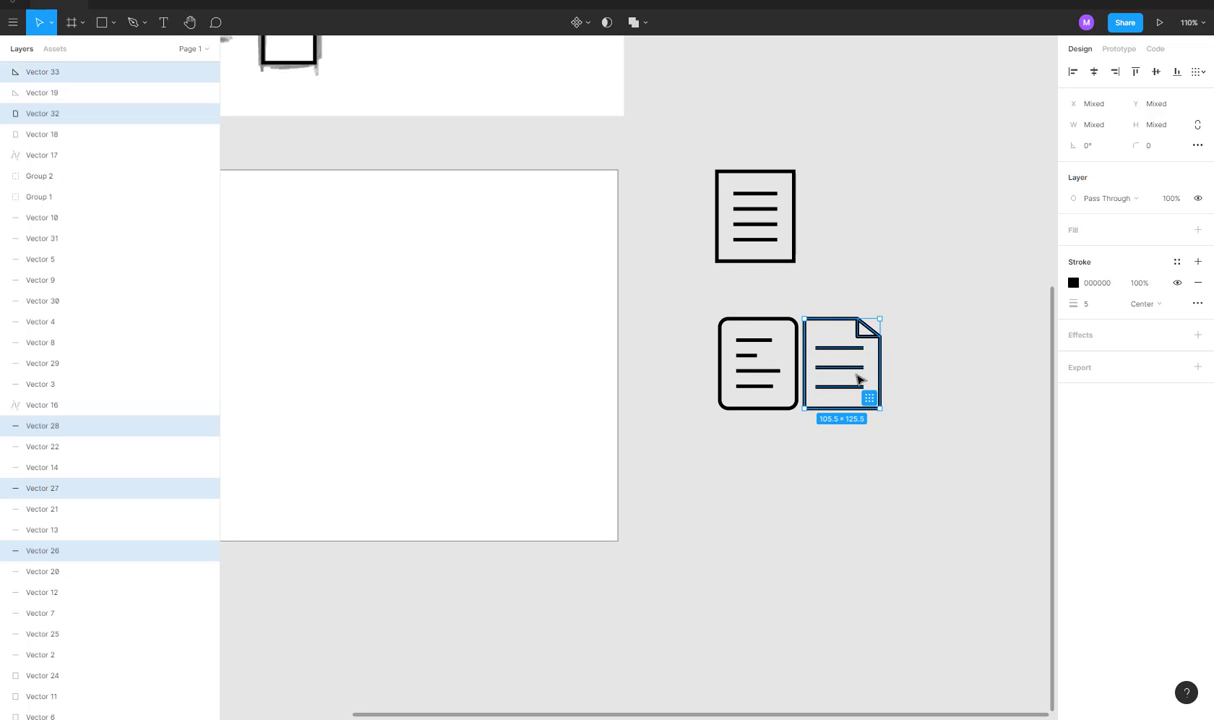
pyautogui.click(891, 344)
# Narrow the three text lines in the copied folded-corner icon symmetrically to a width of 52.76.
pyautogui.keyDown('ctrl'); pyautogui.scroll(3, 849, 364); pyautogui.keyUp('ctrl')
pyautogui.keyDown('ctrl'); pyautogui.scroll(5, 849, 366); pyautogui.keyUp('ctrl')
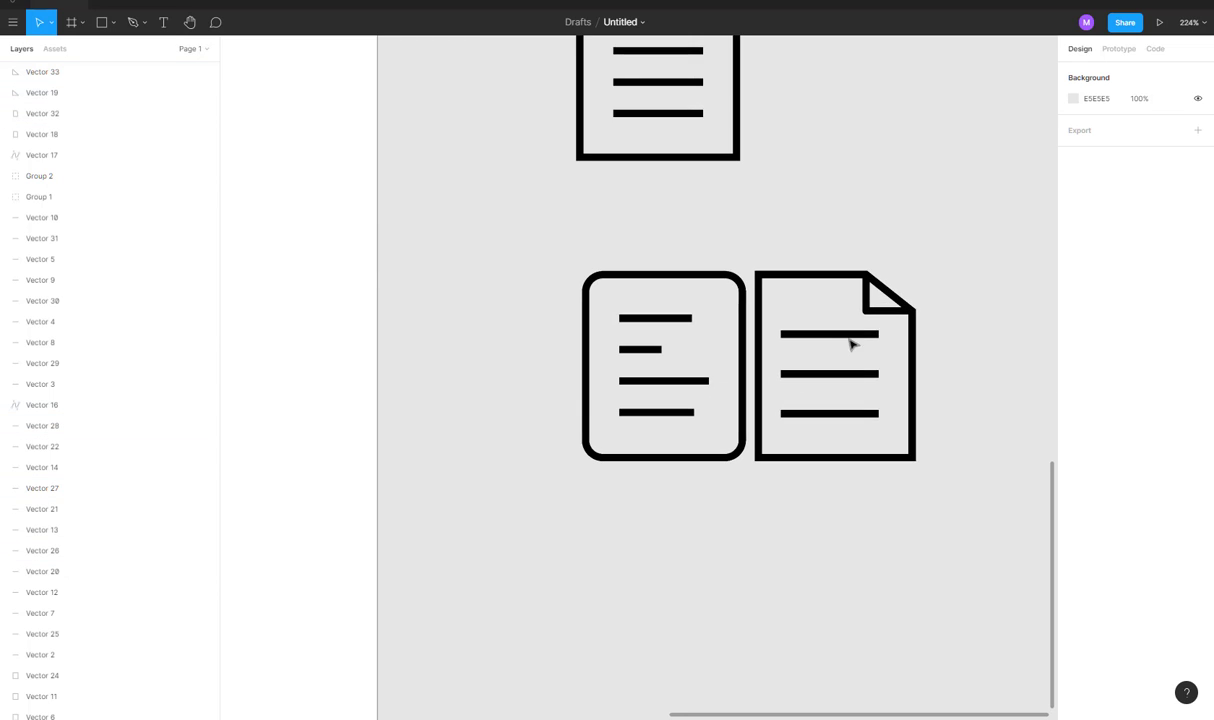
pyautogui.click(848, 340)
pyautogui.keyDown('shift'); pyautogui.click(848, 373); pyautogui.keyUp('shift')
pyautogui.keyDown('shift'); pyautogui.click(835, 414); pyautogui.keyUp('shift')
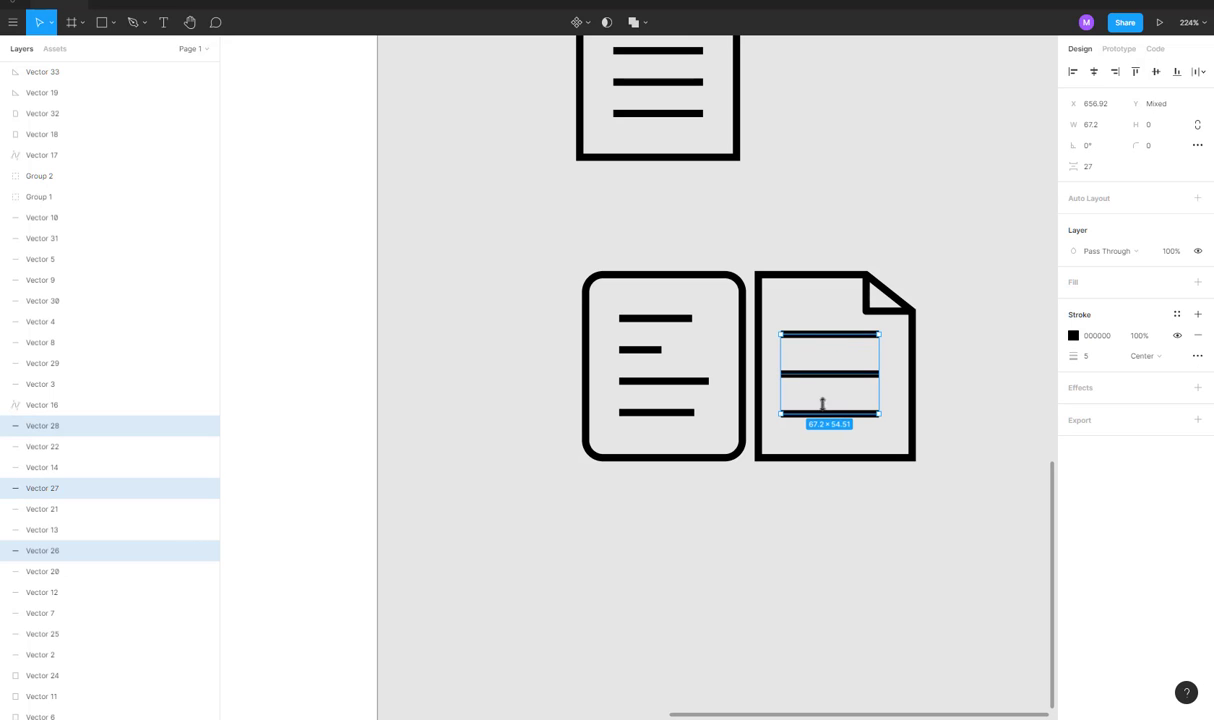
pyautogui.moveTo(779, 373); pyautogui.dragTo(790, 372)
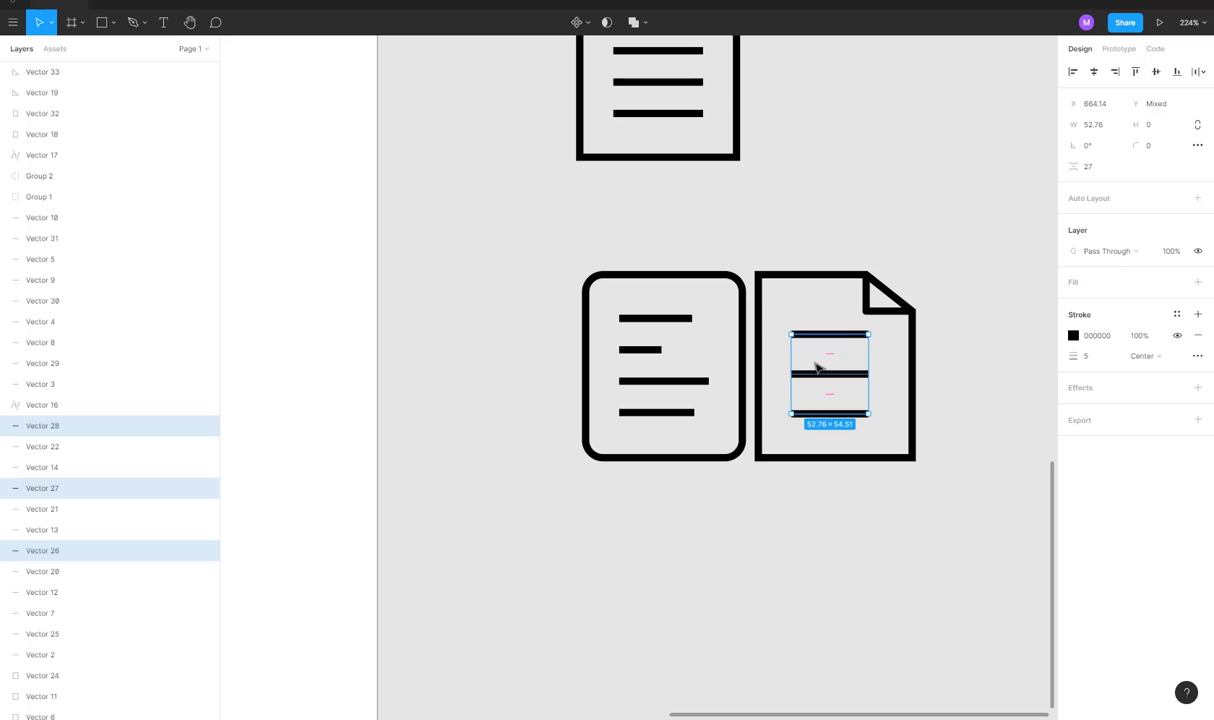
# Group the copied folded-corner icon's three text lines, and group its corner triangle with the page outline.
pyautogui.hotkey('ctrl', 'g')
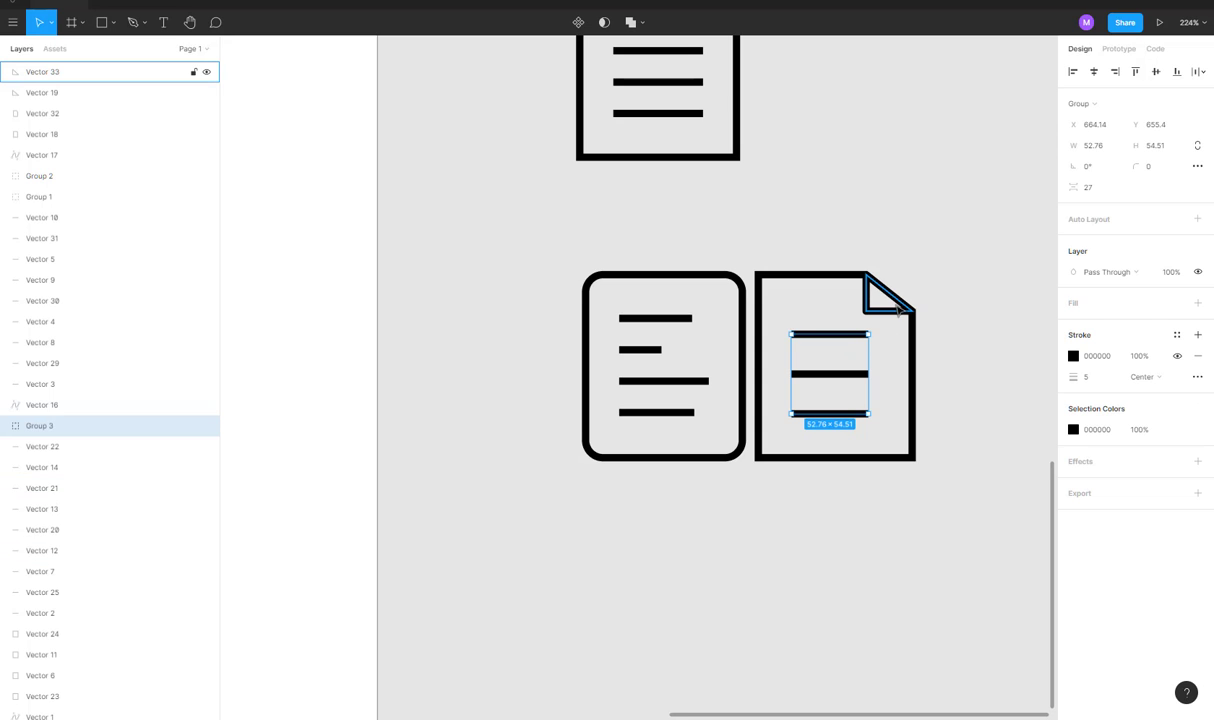
pyautogui.click(866, 295)
pyautogui.keyDown('shift'); pyautogui.click(913, 346); pyautogui.keyUp('shift')
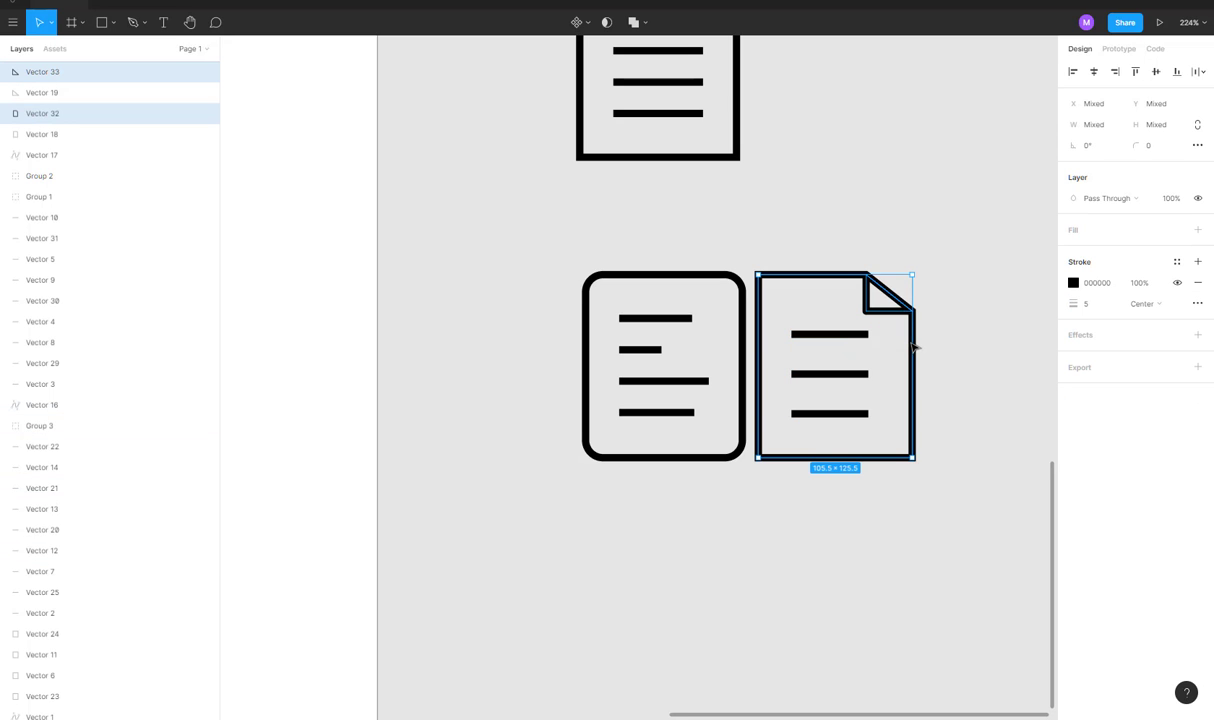
pyautogui.hotkey('ctrl', 'g')
# Centre the text-line group horizontally and vertically in the page outline group, and shift the lines slightly down.
pyautogui.click(813, 490)
pyautogui.moveTo(813, 490); pyautogui.dragTo(840, 400)
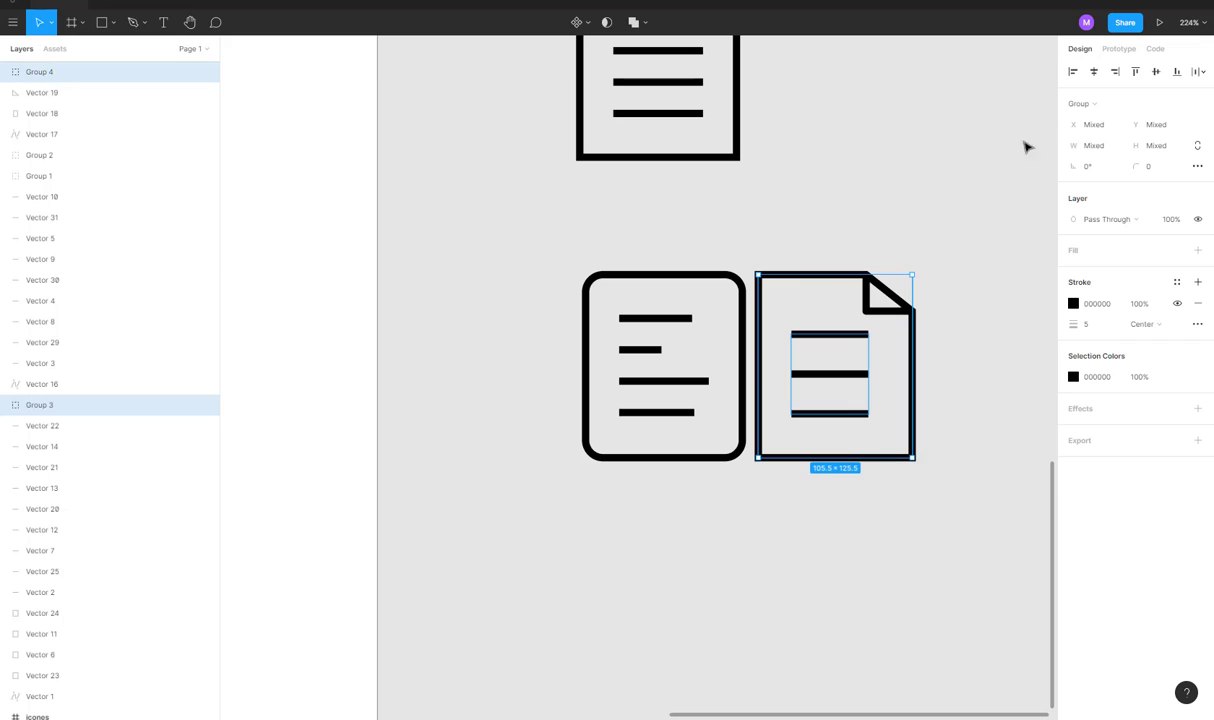
pyautogui.click(1094, 72)
pyautogui.click(1155, 72)
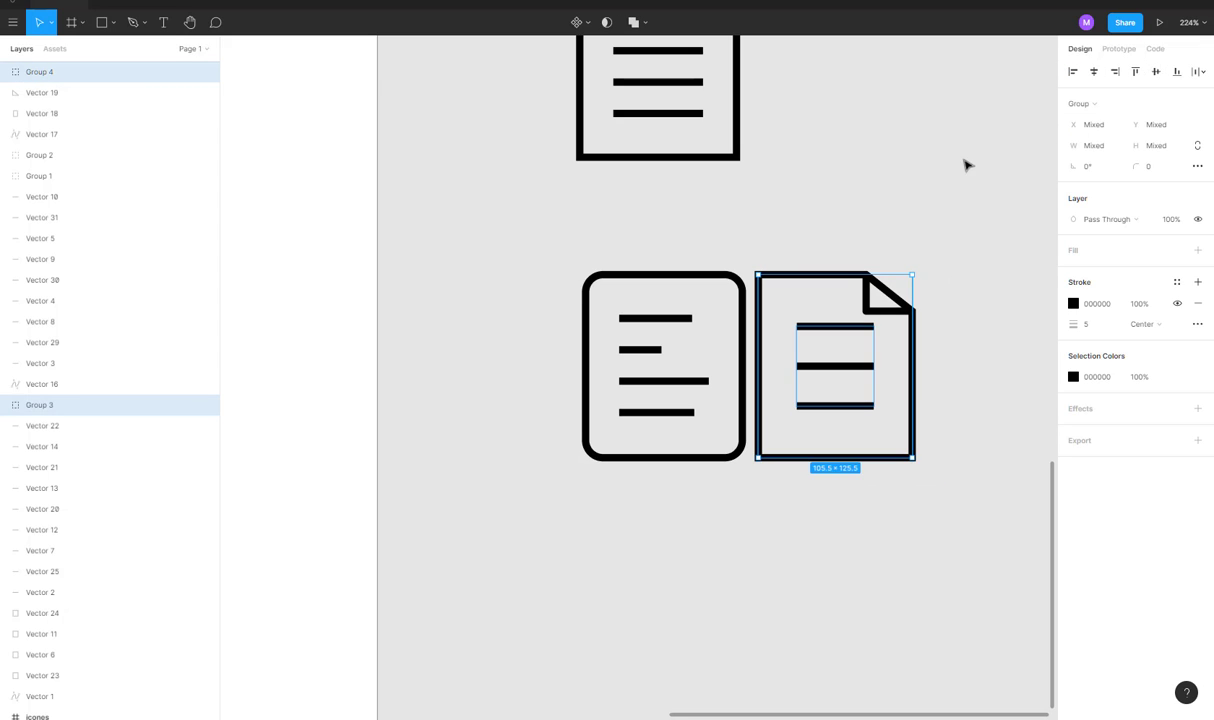
pyautogui.click(966, 165)
pyautogui.moveTo(843, 336); pyautogui.dragTo(843, 348)
pyautogui.click(788, 249)
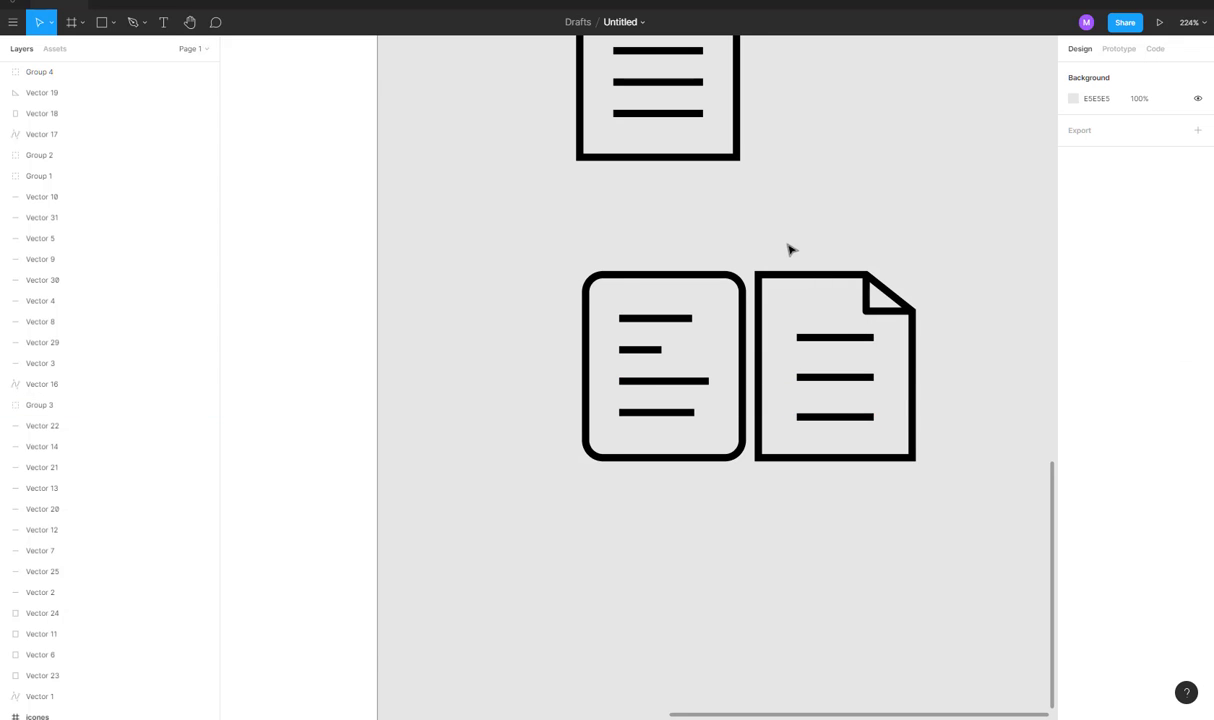
# Move the folded-corner icon below the rounded icon and raise the rounded icon slightly to even the column's spacing.
pyautogui.scroll(-5, 788, 249)
pyautogui.moveTo(881, 224); pyautogui.dragTo(808, 374)
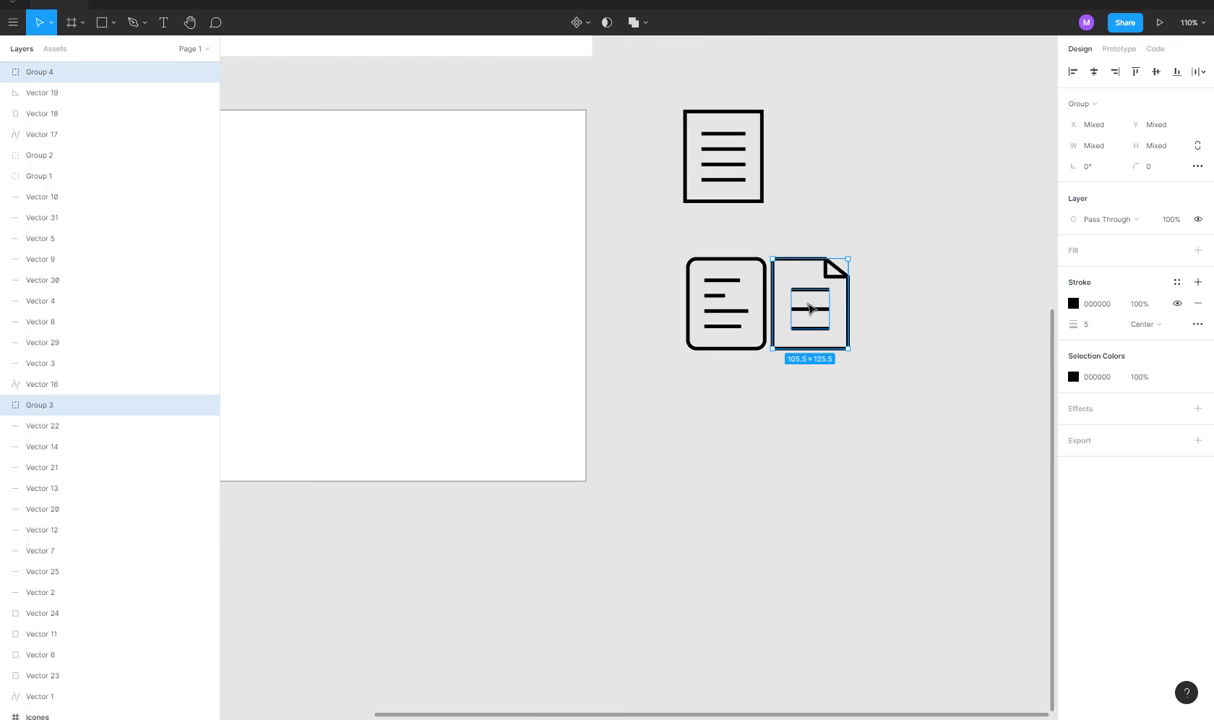
pyautogui.moveTo(770, 300); pyautogui.dragTo(709, 457)
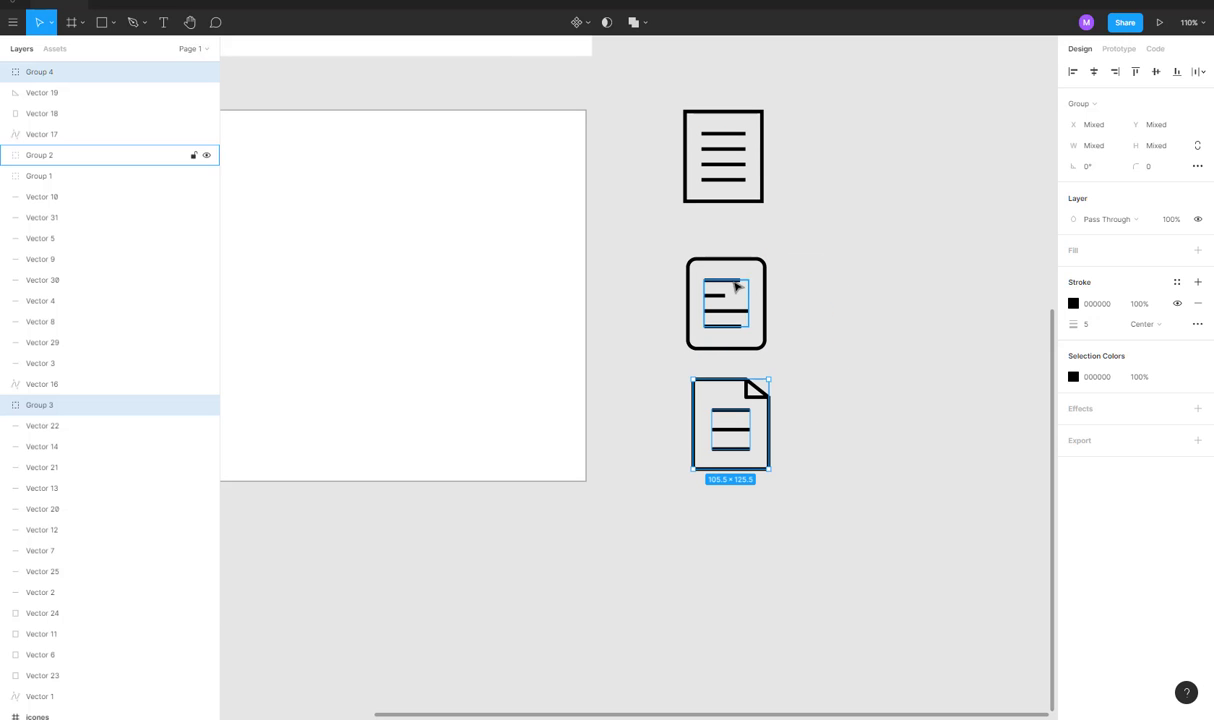
pyautogui.moveTo(612, 216); pyautogui.dragTo(731, 305)
pyautogui.click(789, 305)
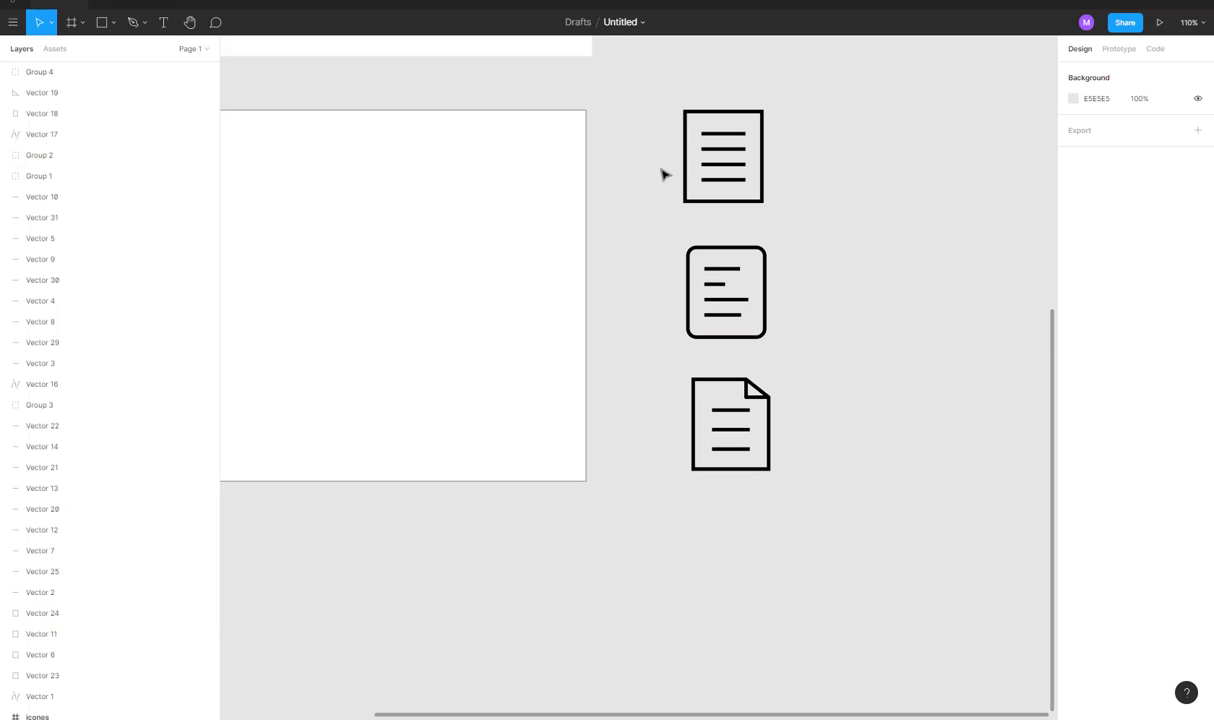
# Group the parts of each of the three copied icons into its own single group.
pyautogui.moveTo(662, 82); pyautogui.dragTo(672, 358)
pyautogui.hotkey('ctrl', 'g')
pyautogui.hotkey('ctrl', 'g')
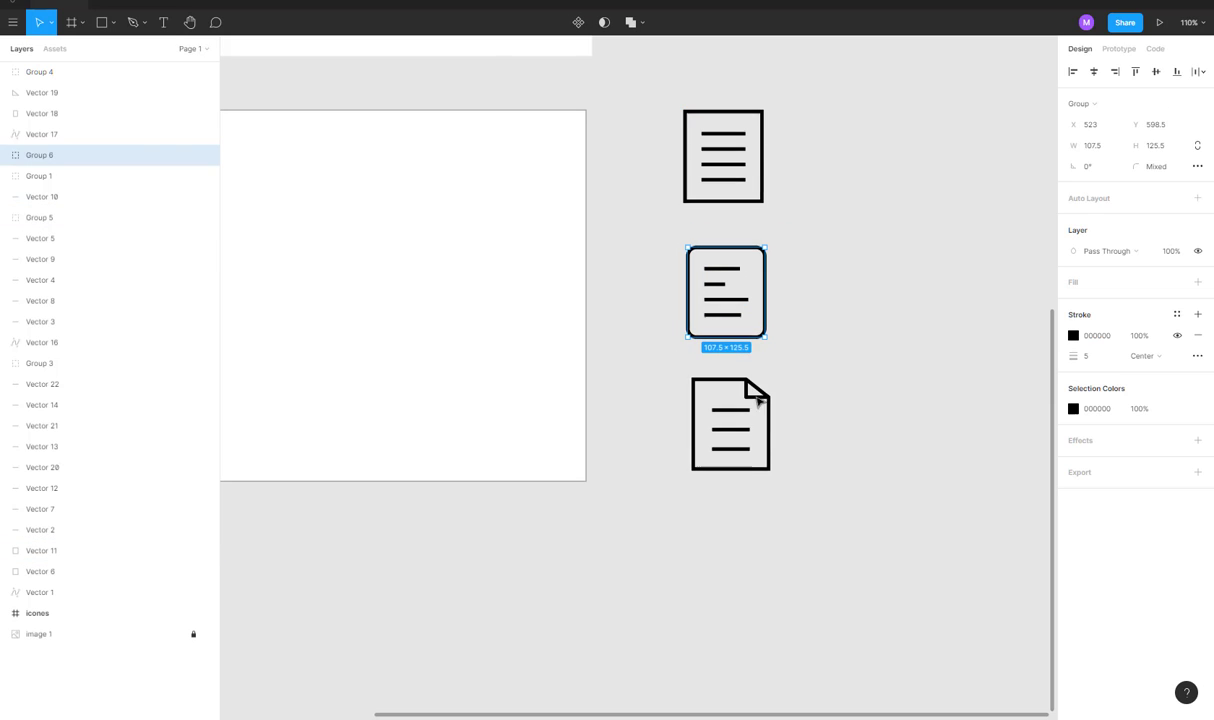
pyautogui.moveTo(819, 483); pyautogui.dragTo(677, 374)
pyautogui.hotkey('ctrl', 'g')
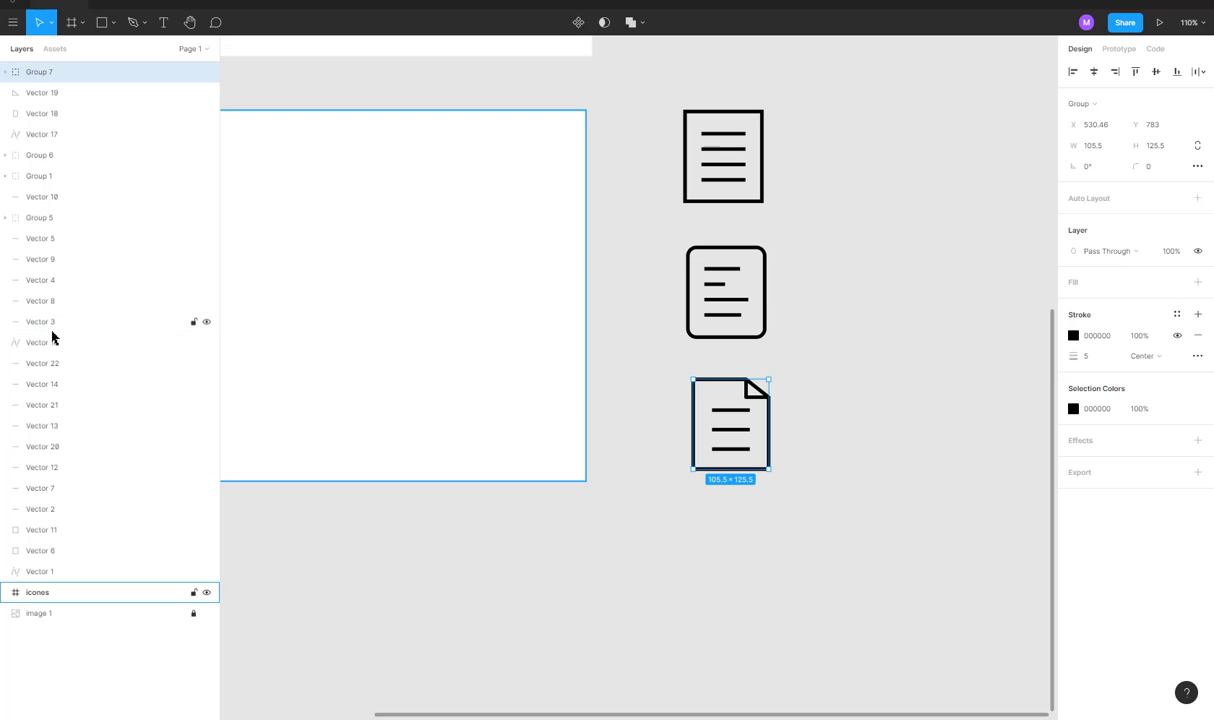
pyautogui.keyDown('ctrl'); pyautogui.scroll(-2, 253, 338); pyautogui.keyUp('ctrl')
pyautogui.keyDown('ctrl'); pyautogui.scroll(-3, 279, 352); pyautogui.keyUp('ctrl')
pyautogui.moveTo(379, 249)
pyautogui.mouseDown()
pyautogui.moveTo(542, 347)
pyautogui.moveTo(559, 381)
pyautogui.moveTo(577, 280)
pyautogui.mouseUp()
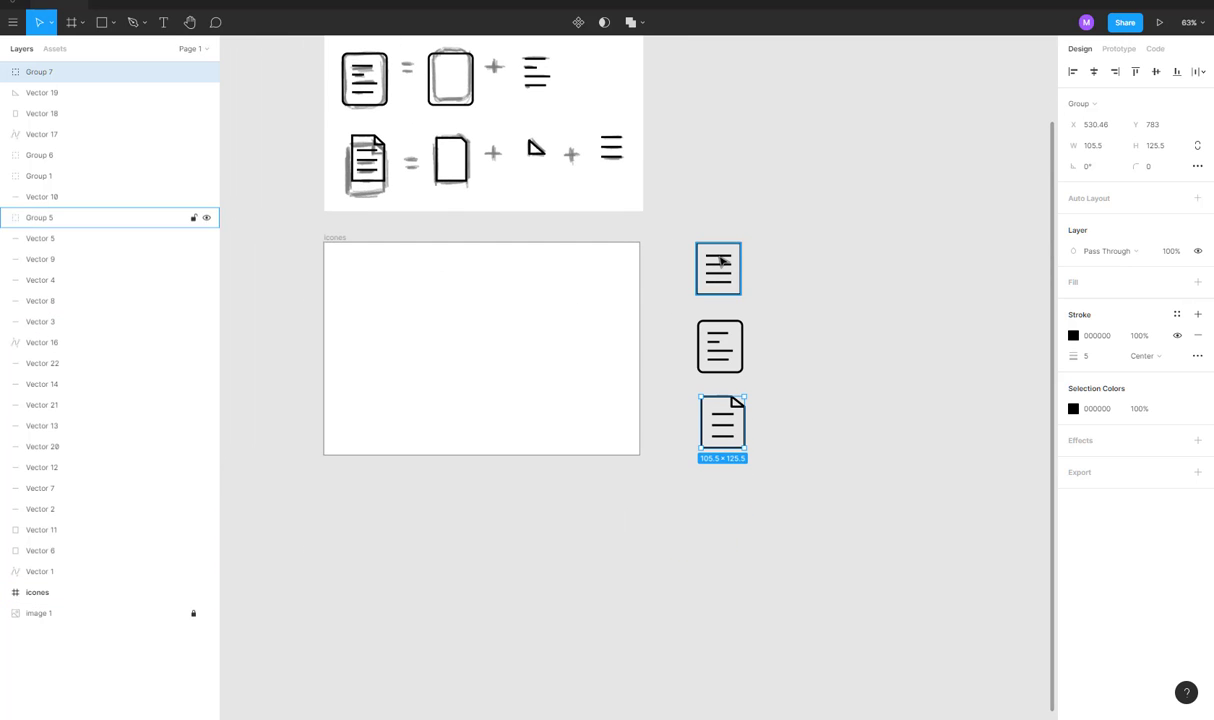
# Rename the square-cornered icon's group as icone1.
pyautogui.click(722, 261)
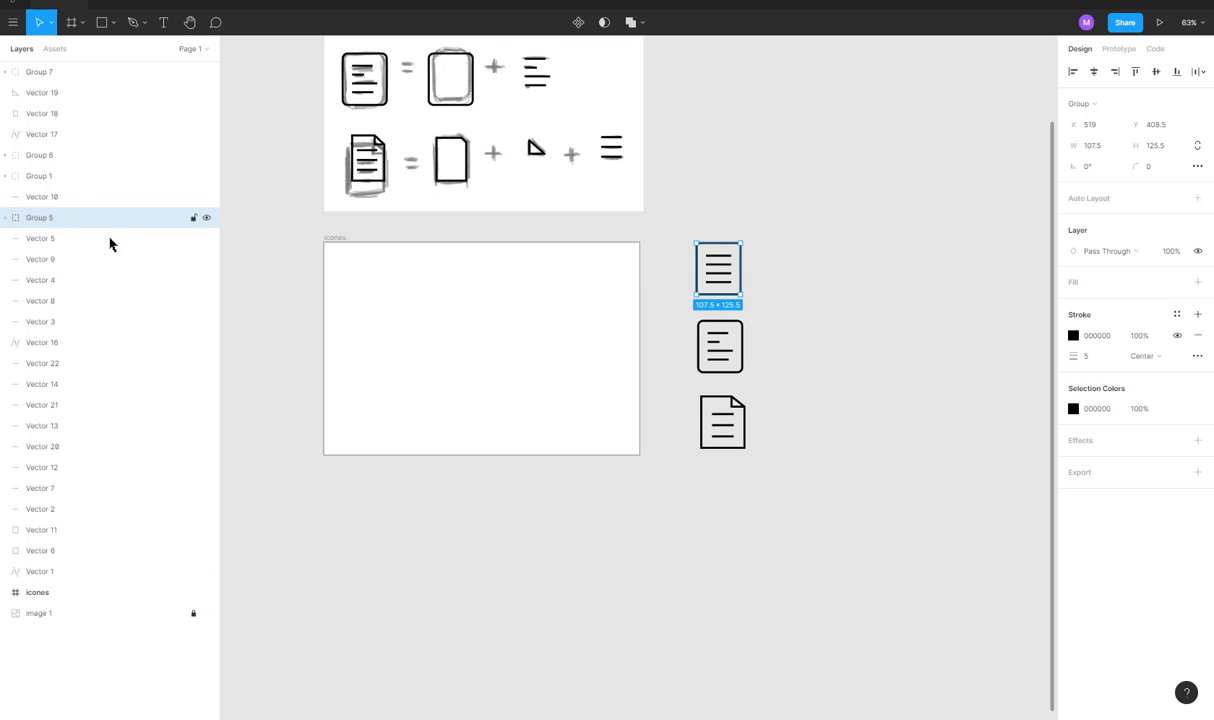
pyautogui.hotkey('ctrl', 'r')
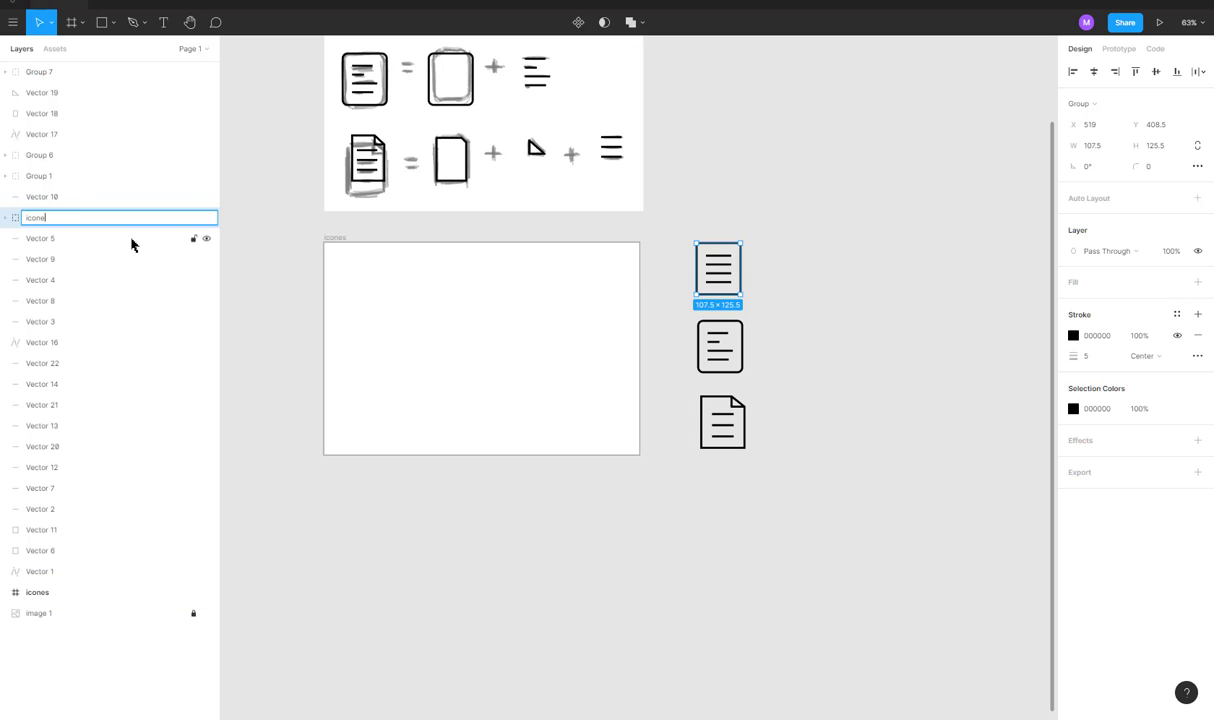
pyautogui.write('icone1')
pyautogui.press('Return')
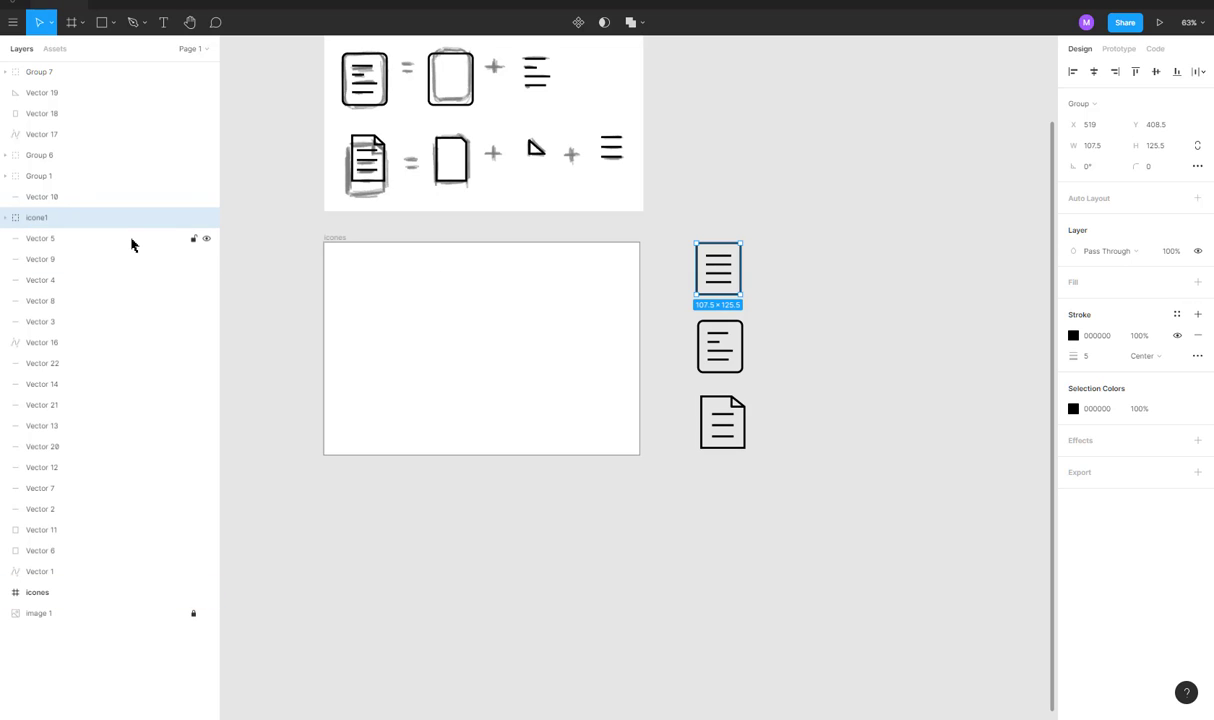
# Rename the rounded icon's group as icone2.
pyautogui.click(724, 355)
pyautogui.doubleClick(50, 156)
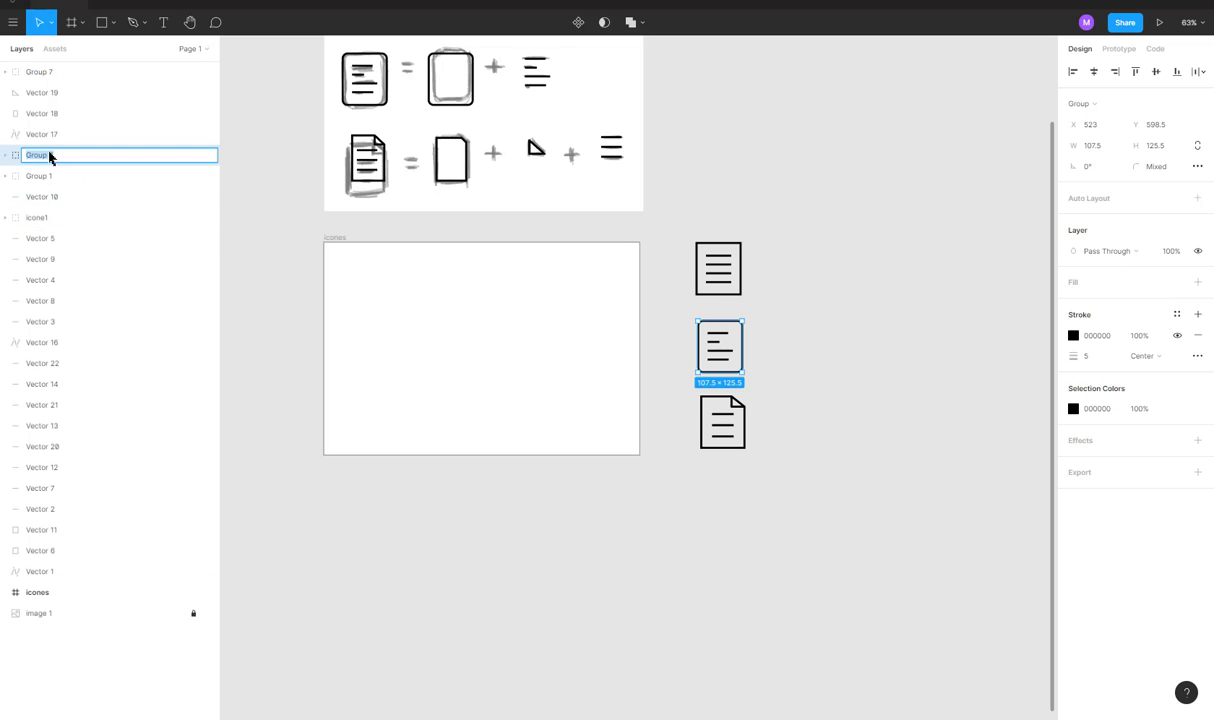
pyautogui.write('icone2')
pyautogui.press('Return')
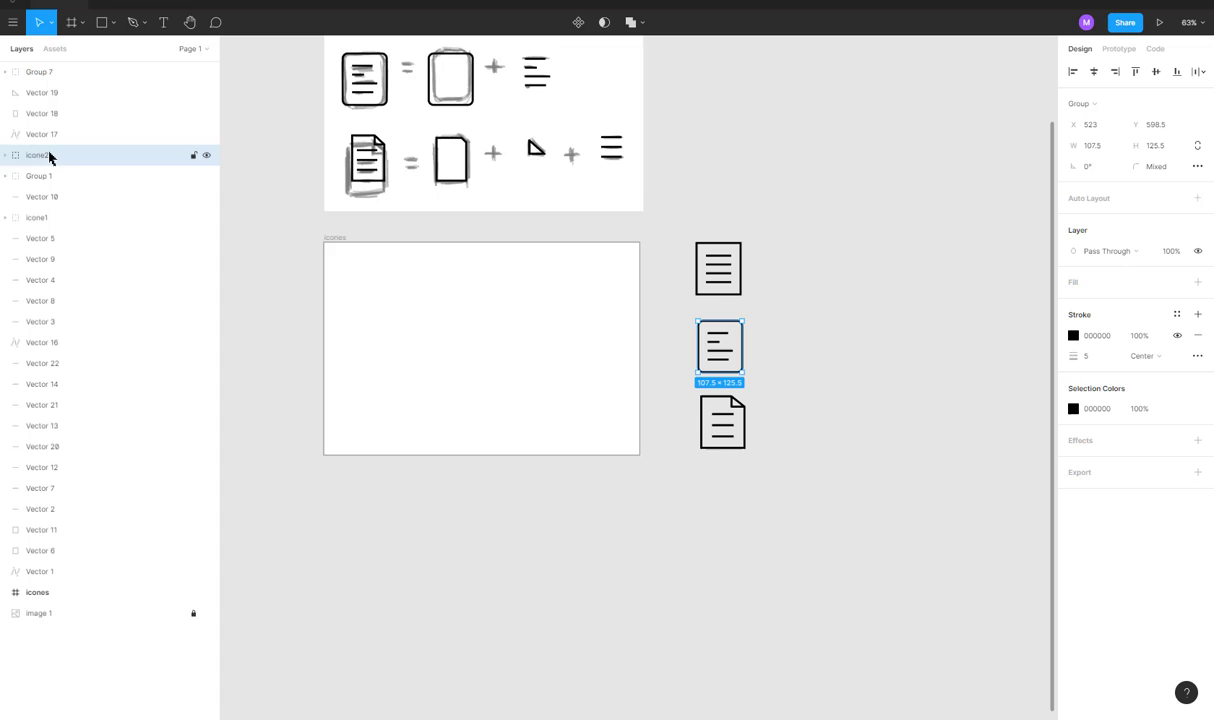
# Rename the folded-corner icon's group as icone.
pyautogui.click(720, 287)
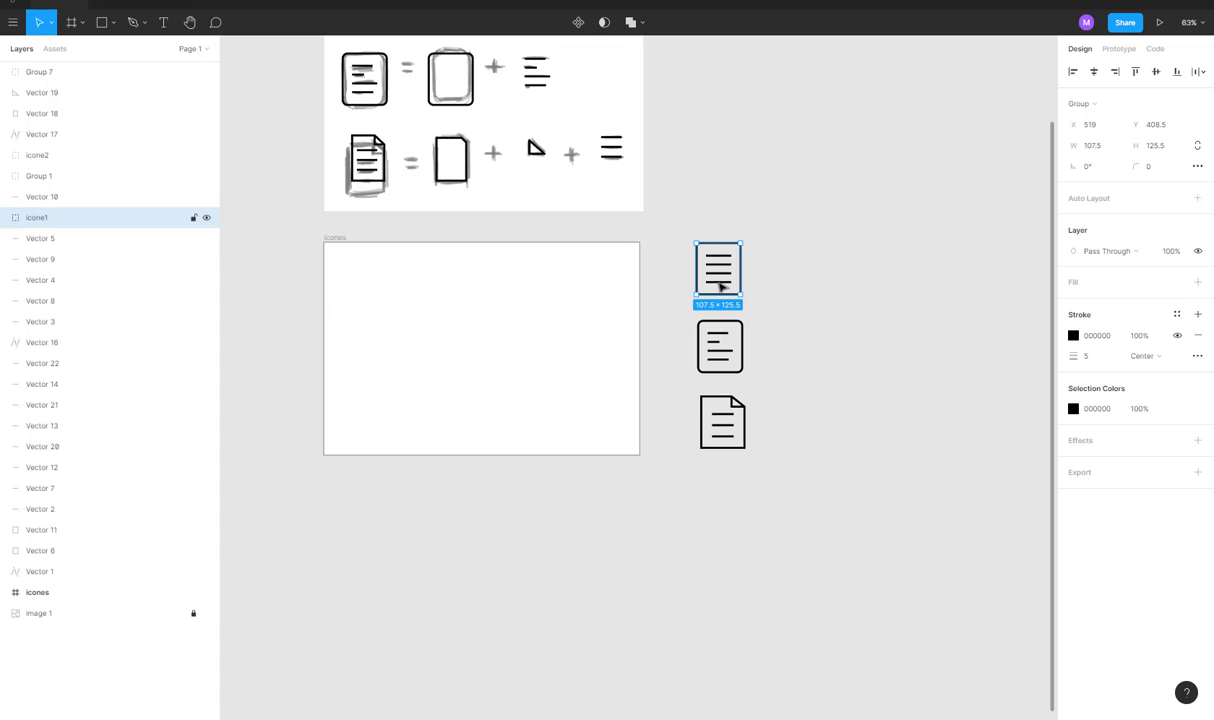
pyautogui.click(720, 420)
pyautogui.doubleClick(73, 72)
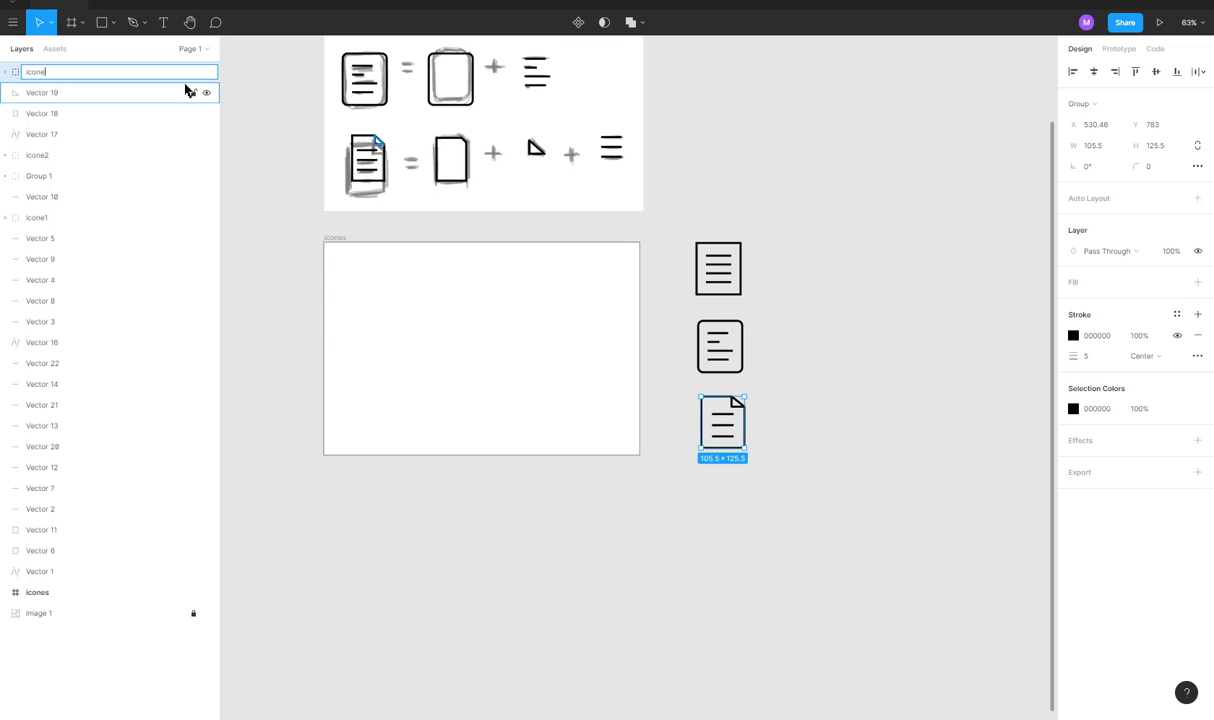
pyautogui.press('Return')
# Group all the traced vectors lying over the sketch image into one group.
pyautogui.click(718, 198)
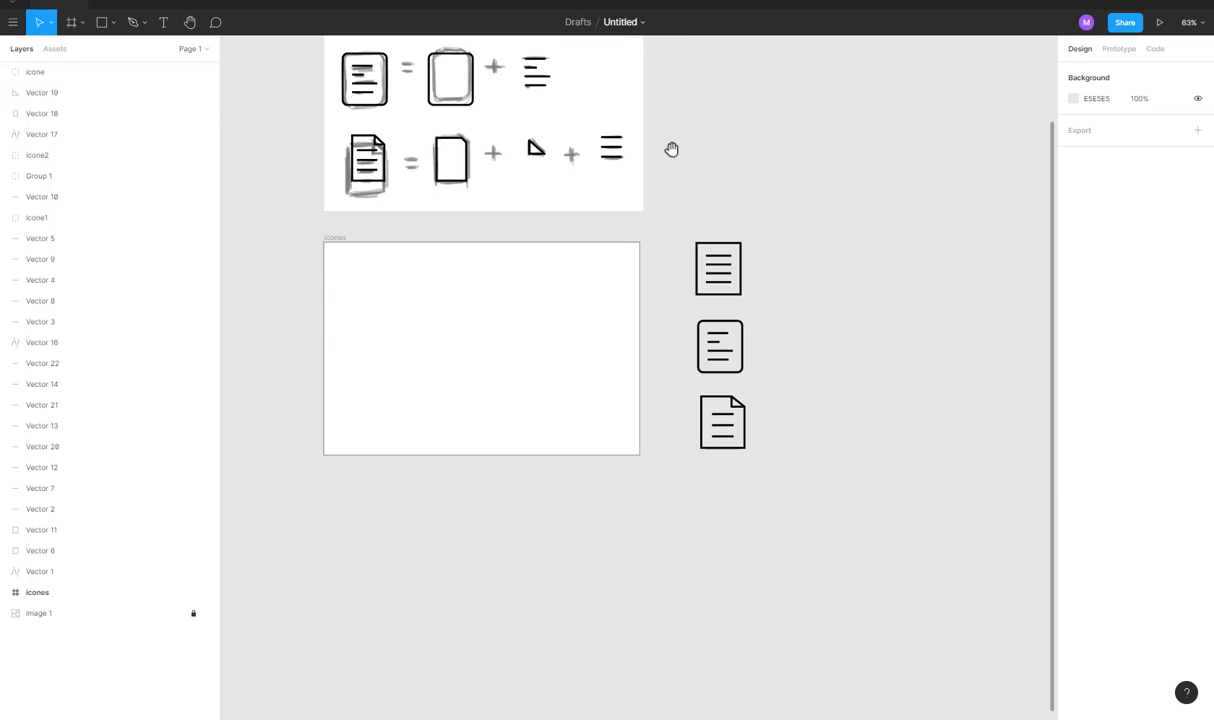
pyautogui.moveTo(672, 152); pyautogui.dragTo(705, 350)
pyautogui.moveTo(324, 110); pyautogui.dragTo(697, 421)
pyautogui.hotkey('ctrl', 'g')
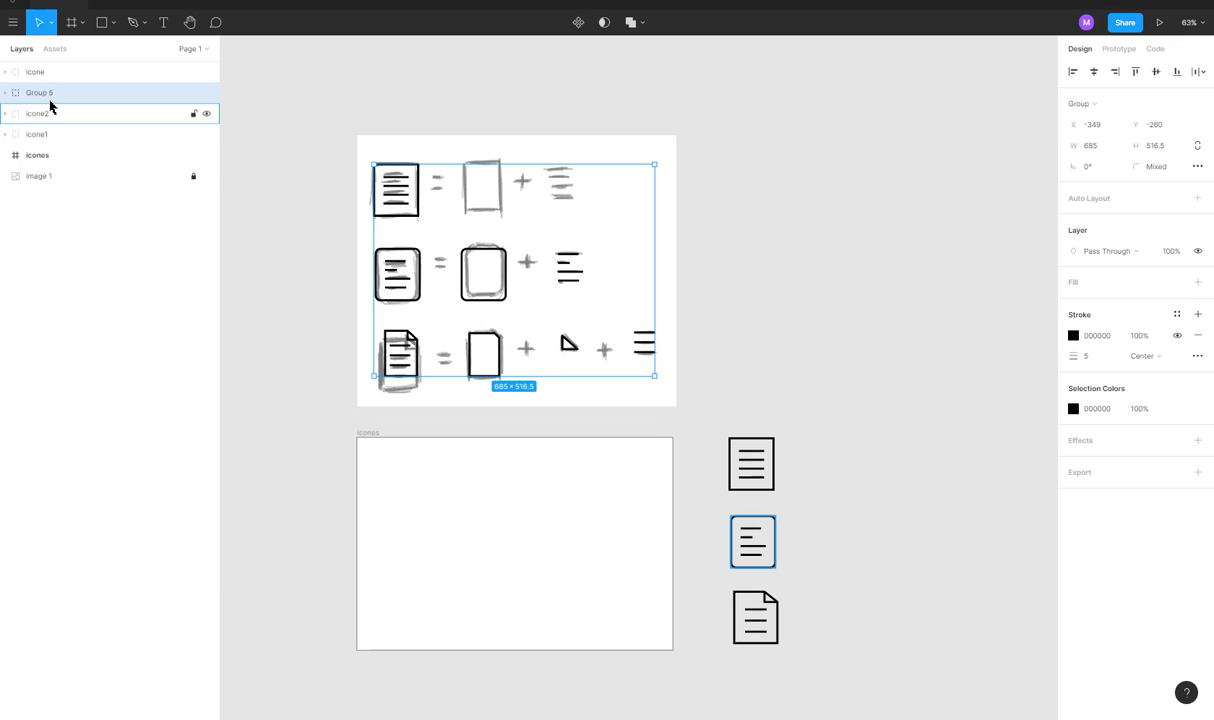
# Rename the group of traced sketch vectors as rascunho and bring it in front of the three icon groups.
pyautogui.doubleClick(40, 92)
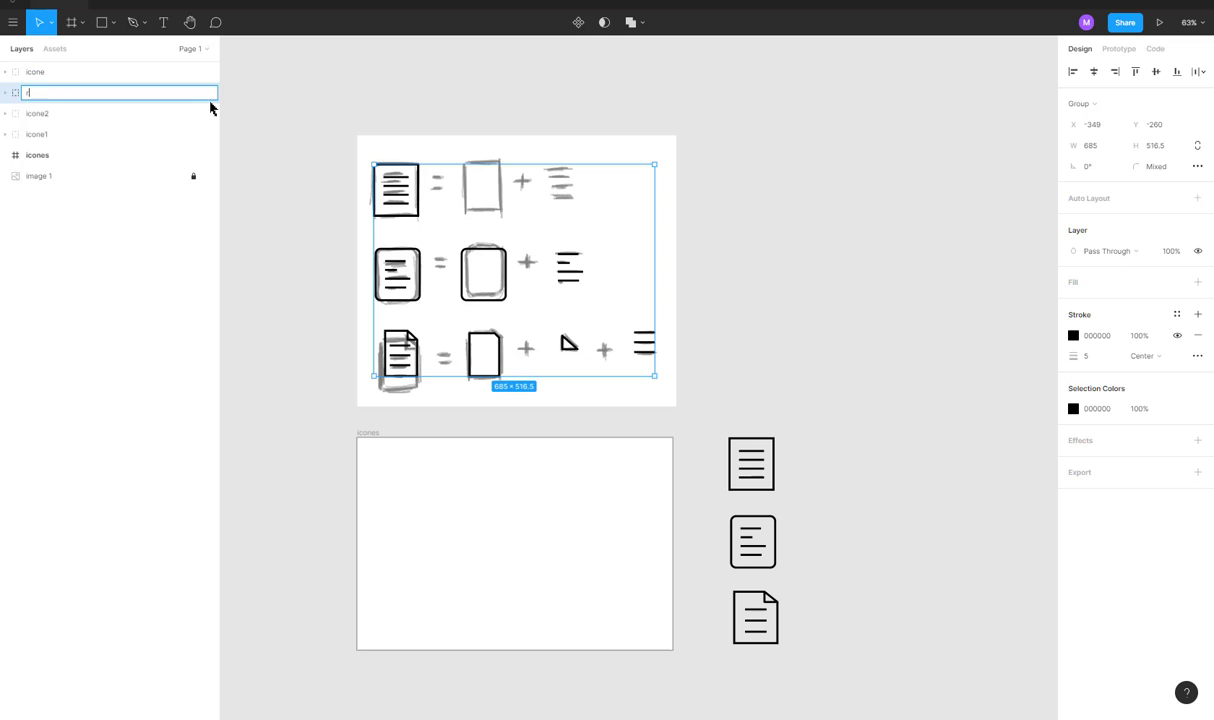
pyautogui.press('Return')
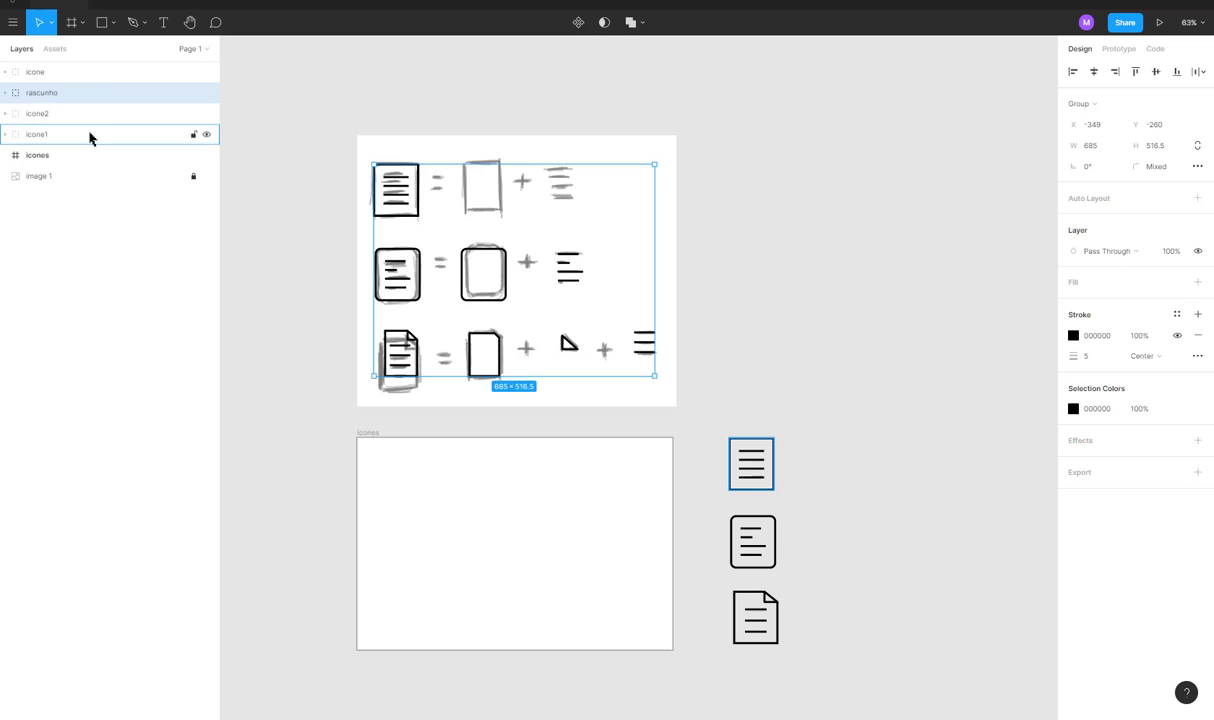
pyautogui.hotkey('ctrl', ']')
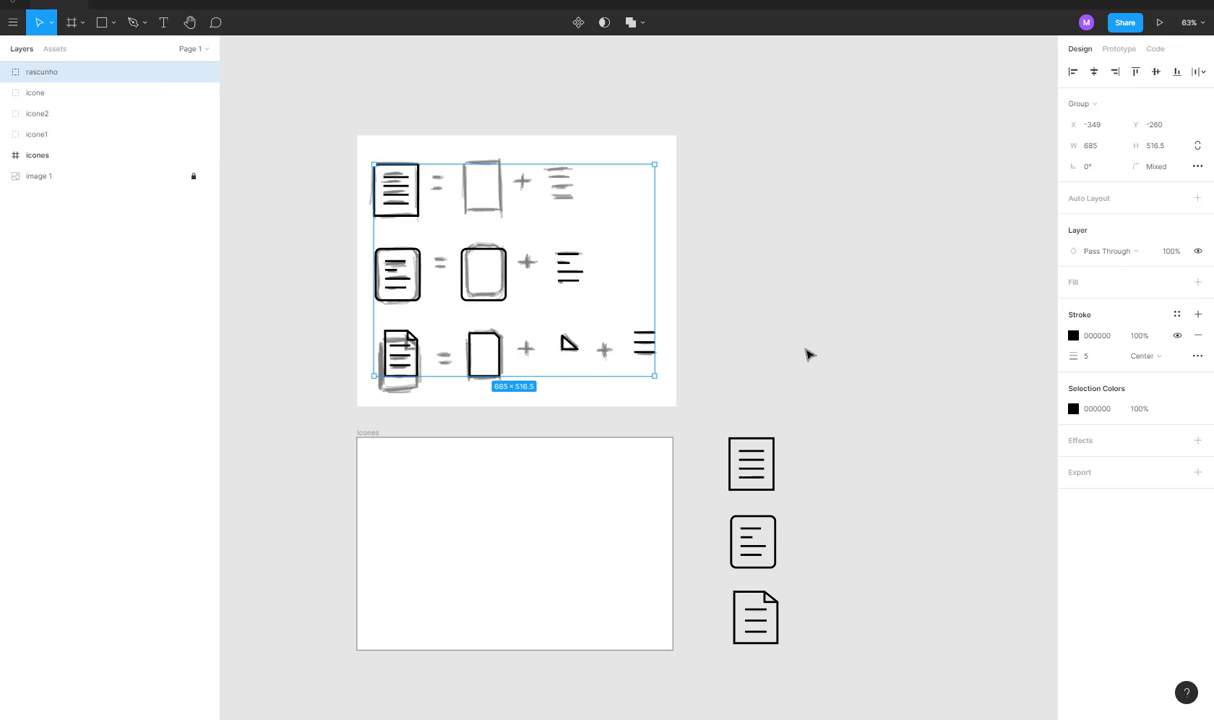
# Cut the three icon groups beside the icones frame and paste them inside that frame.
pyautogui.scroll(-3, 820, 330)
pyautogui.moveTo(837, 278); pyautogui.dragTo(727, 553)
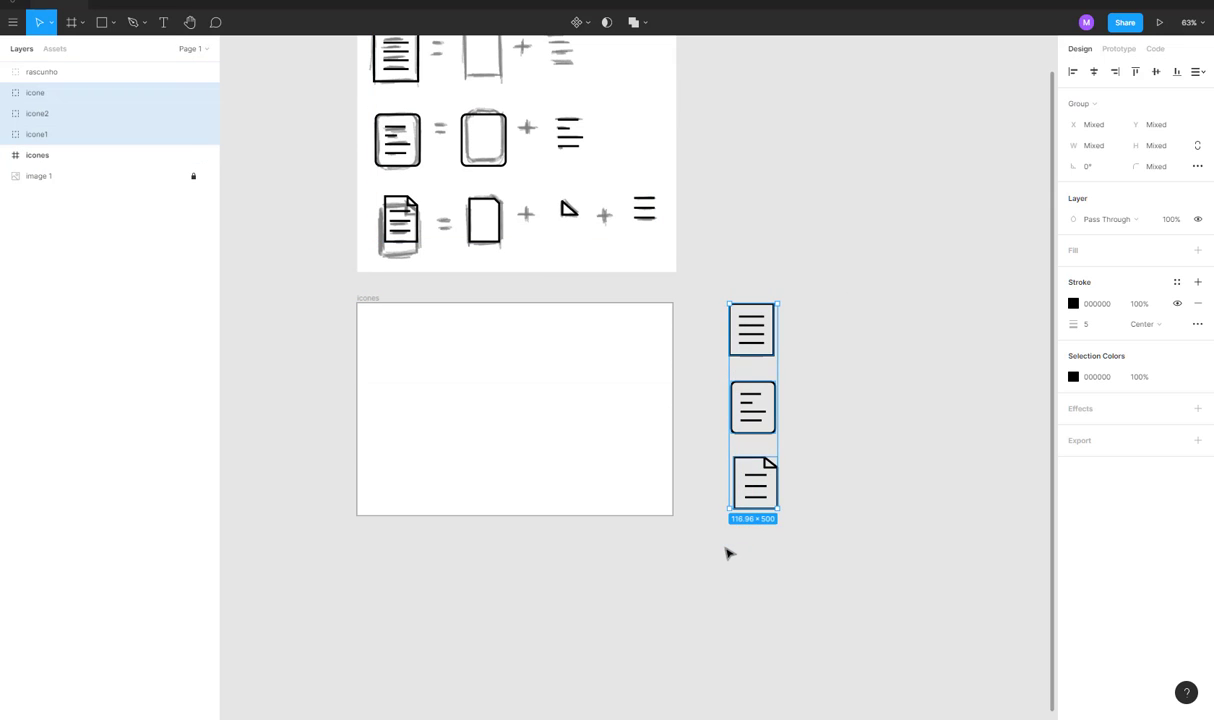
pyautogui.press('Delete')
pyautogui.click(369, 300)
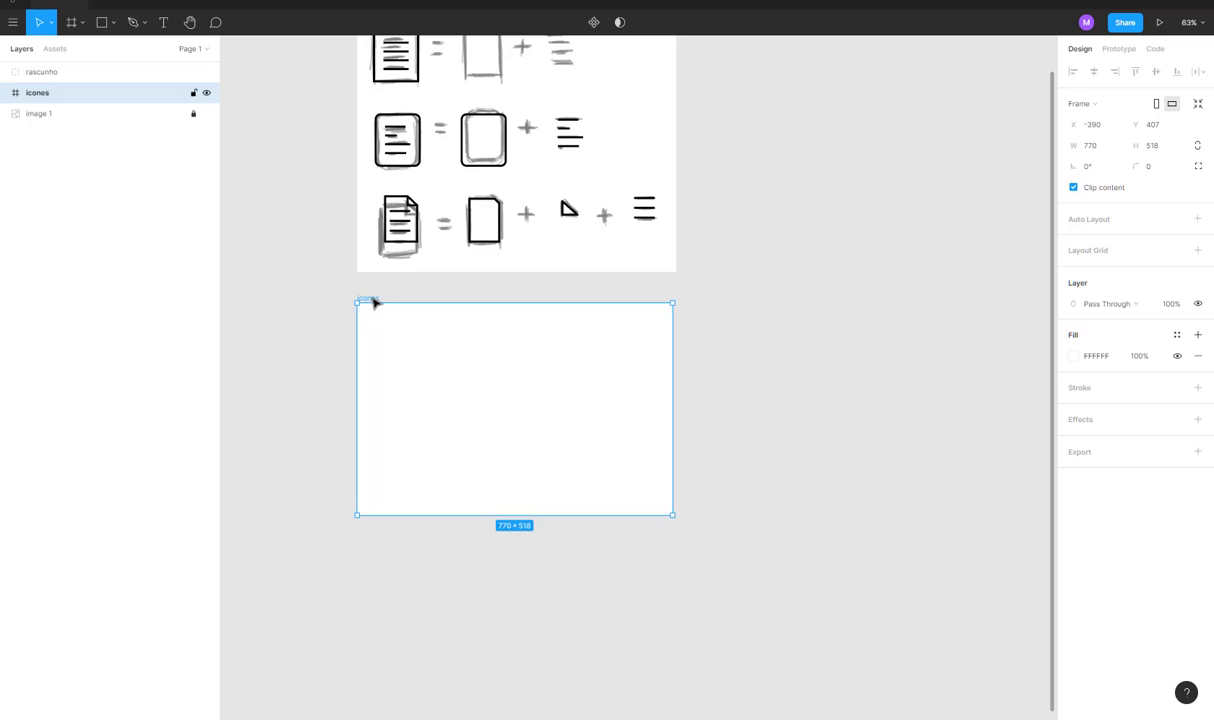
pyautogui.hotkey('ctrl', 'v')
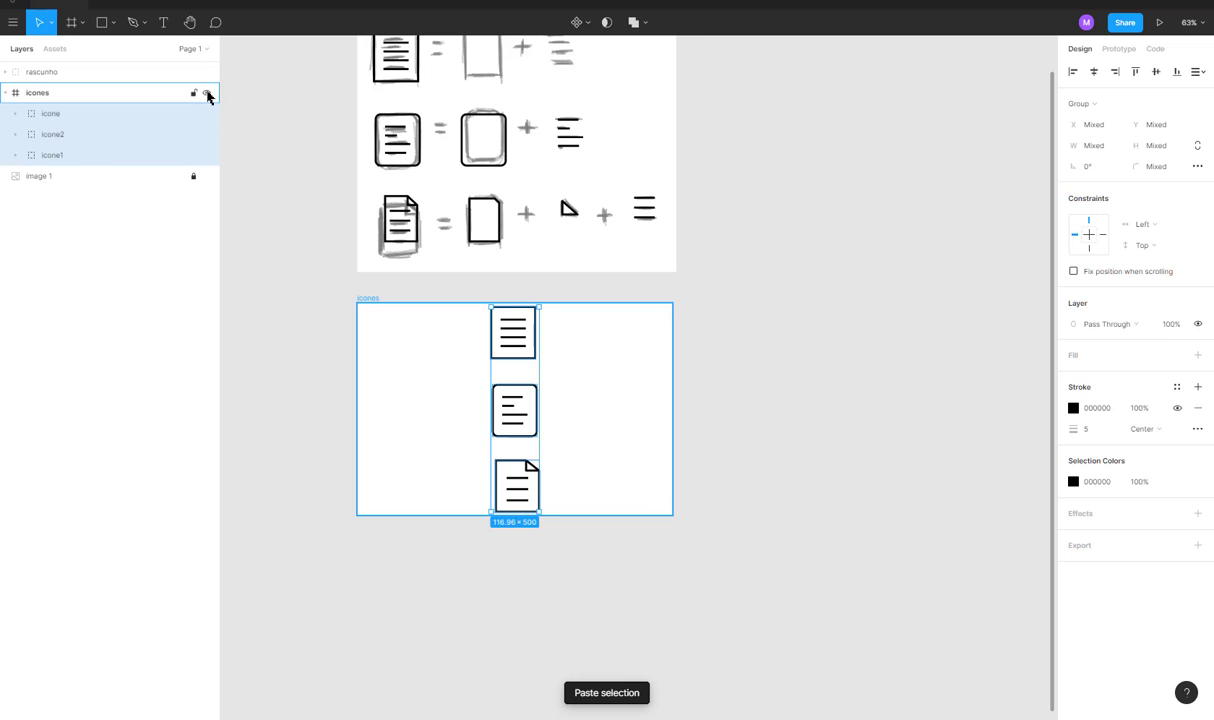
# Hide and show the icones frame and the icone1 and icone2 groups to check which objects each layer holds.
pyautogui.click(207, 94)
pyautogui.click(207, 94)
pyautogui.click(207, 94)
pyautogui.click(207, 94)
pyautogui.click(207, 94)
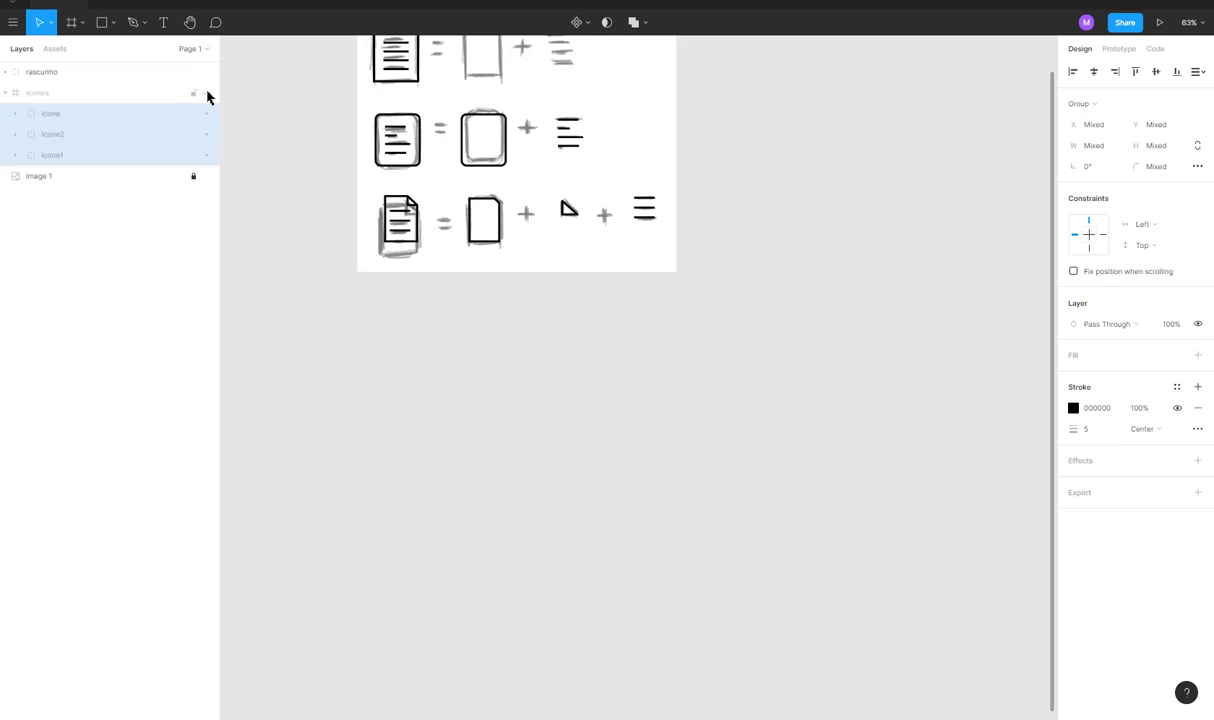
pyautogui.click(207, 94)
pyautogui.click(207, 155)
pyautogui.click(207, 155)
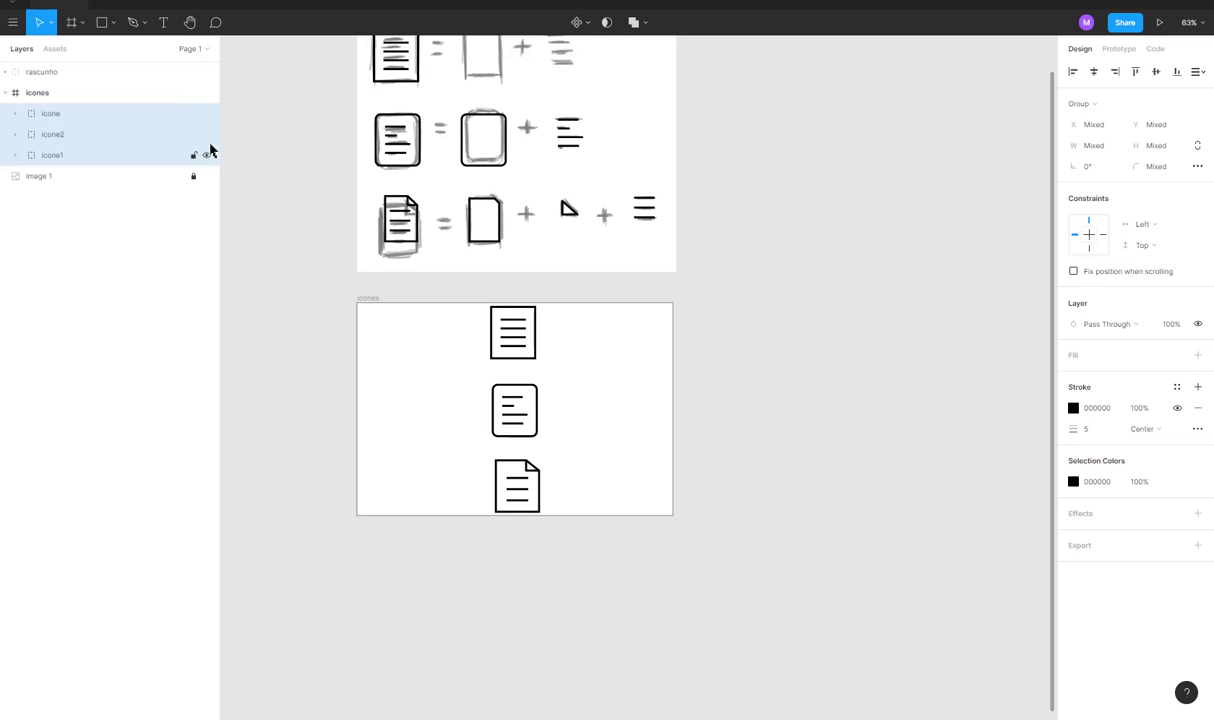
pyautogui.click(207, 134)
pyautogui.click(207, 134)
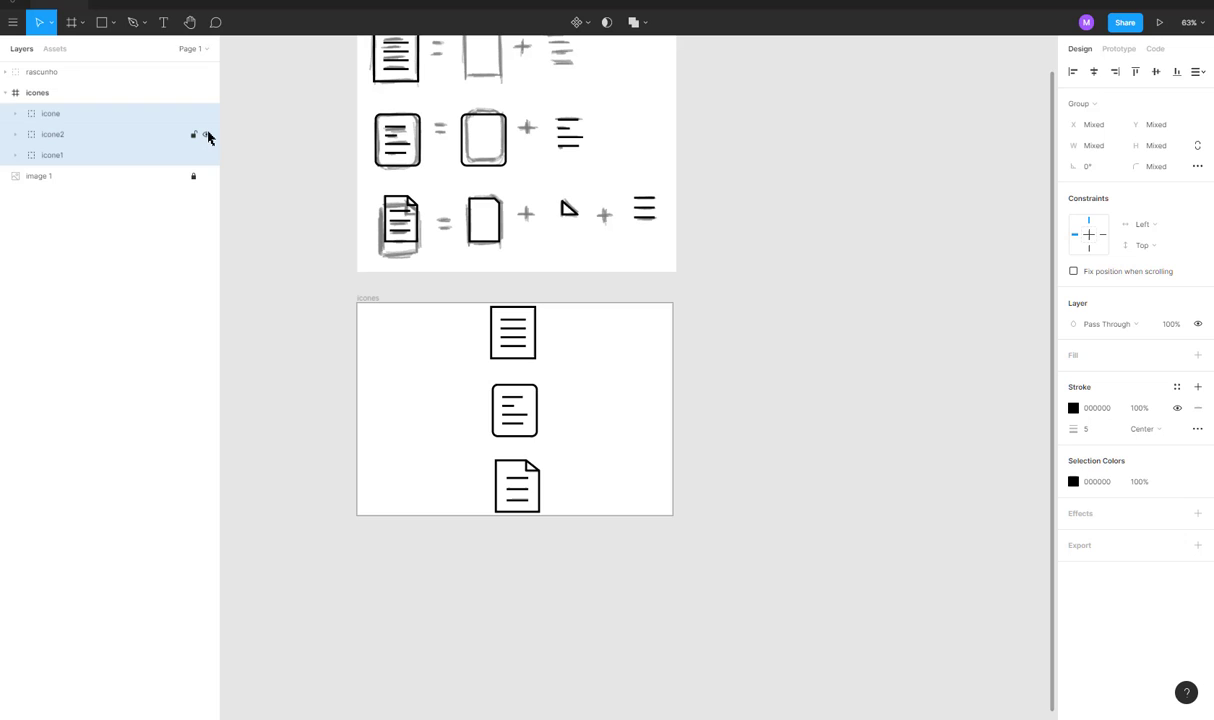
pyautogui.click(275, 307)
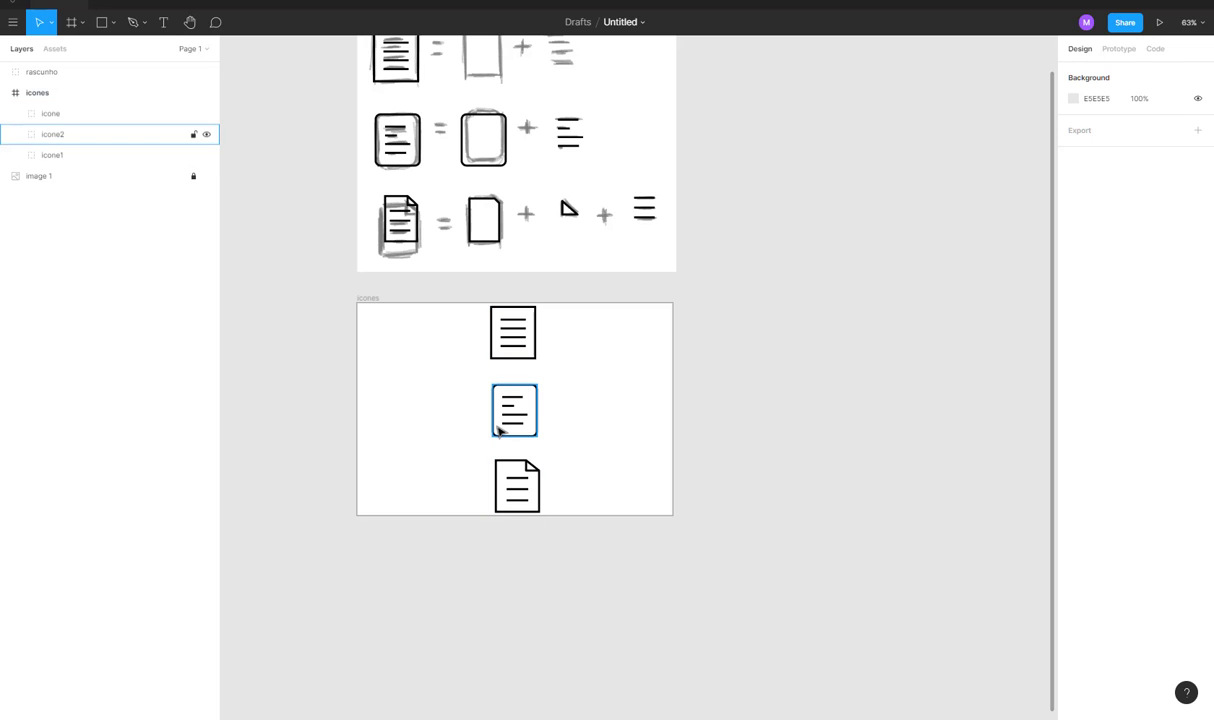
# Arrange the three icons in one row near the upper edge of the icones frame, ordered square, rounded and folded-corner.
pyautogui.scroll(3, 466, 436)
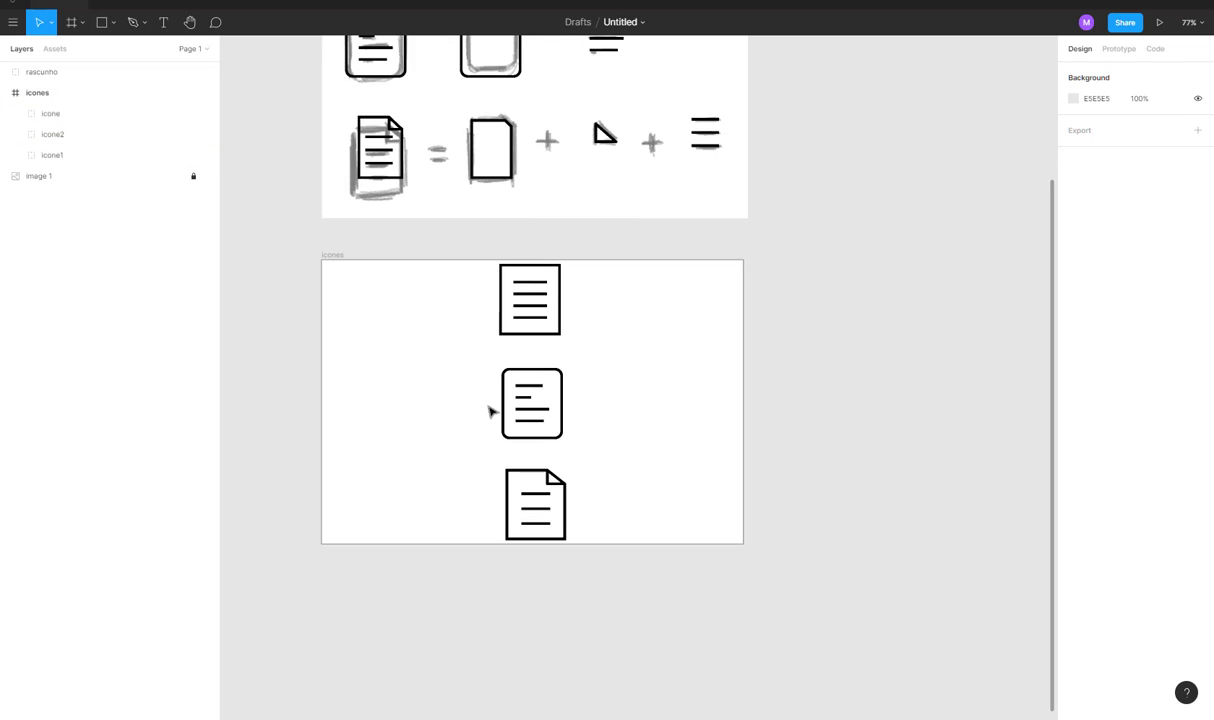
pyautogui.moveTo(538, 319); pyautogui.dragTo(385, 347)
pyautogui.click(433, 406)
pyautogui.moveTo(535, 412); pyautogui.dragTo(480, 336)
pyautogui.click(466, 424)
pyautogui.moveTo(549, 507); pyautogui.dragTo(627, 330)
# Distribute the horizontal spacing of the three icons in the row evenly.
pyautogui.moveTo(645, 395); pyautogui.dragTo(335, 285)
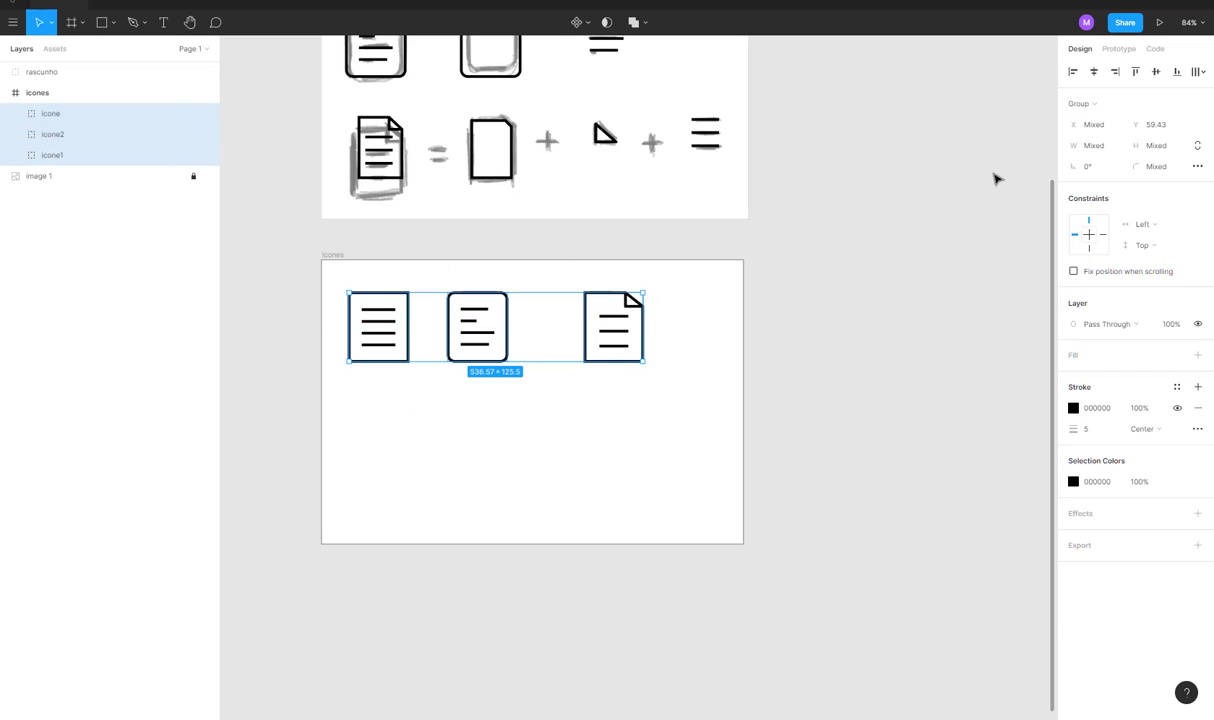
pyautogui.click(1198, 71)
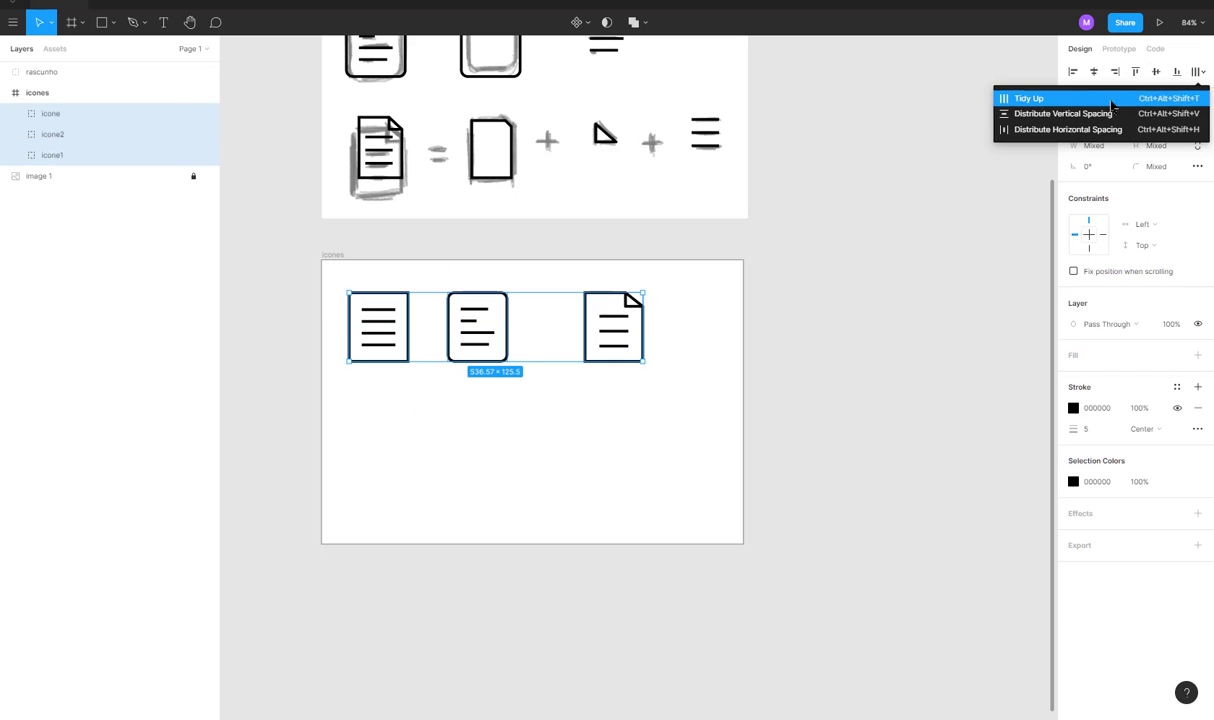
pyautogui.click(1066, 130)
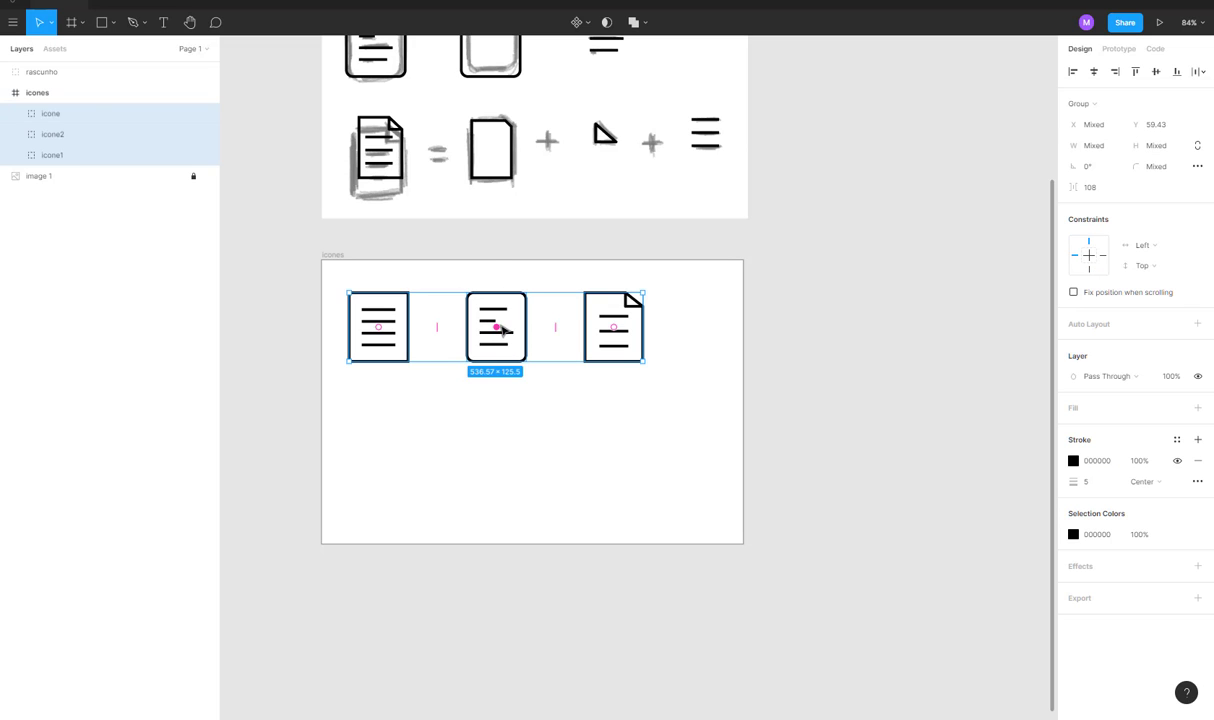
# Centre the icon row horizontally in the icones frame as one temporary group, and ungroup it again.
pyautogui.hotkey('ctrl', 'g')
pyautogui.hotkey('alt', 'h')
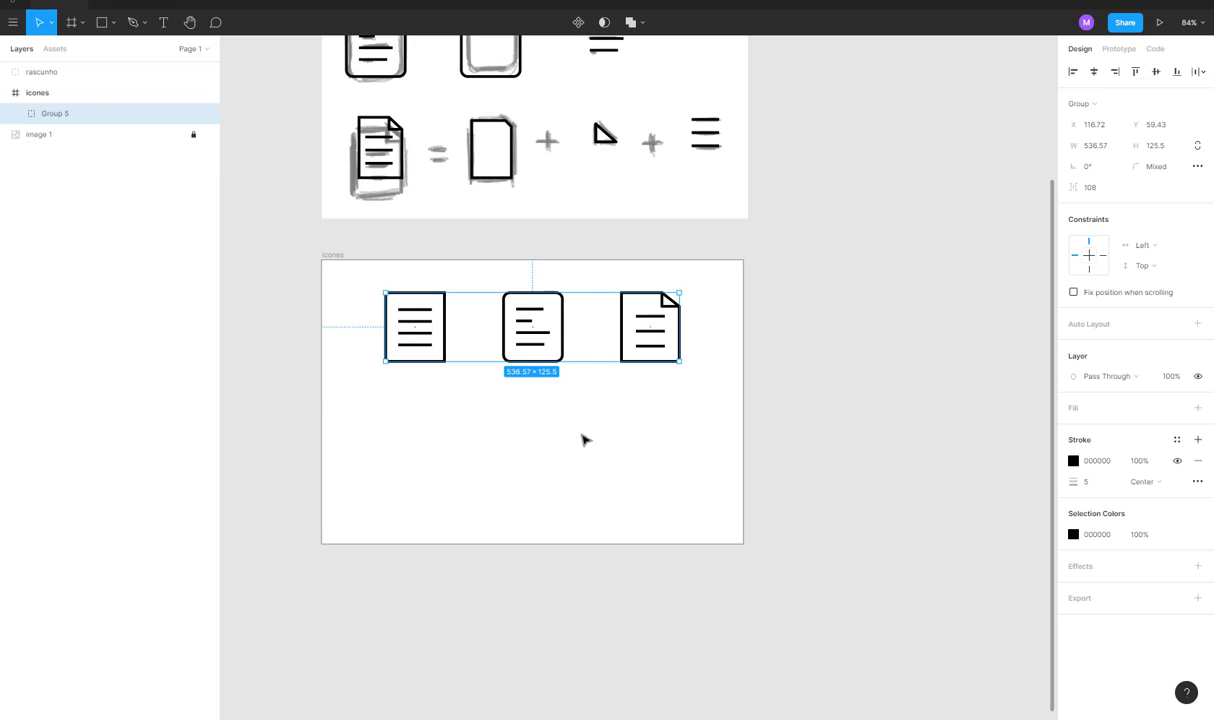
pyautogui.hotkey('ctrl', 'shift', 'g')
pyautogui.click(542, 408)
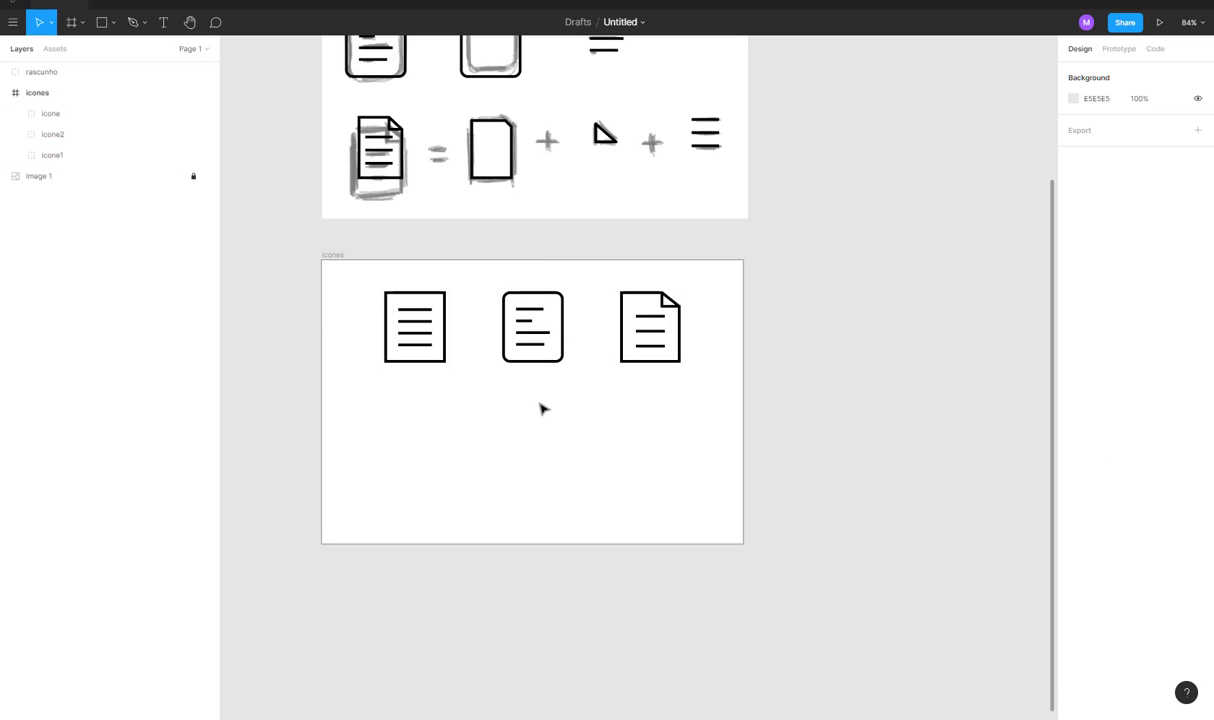
# Extend the icones frame downward to make room for more icon rows.
pyautogui.moveTo(355, 262); pyautogui.dragTo(696, 420)
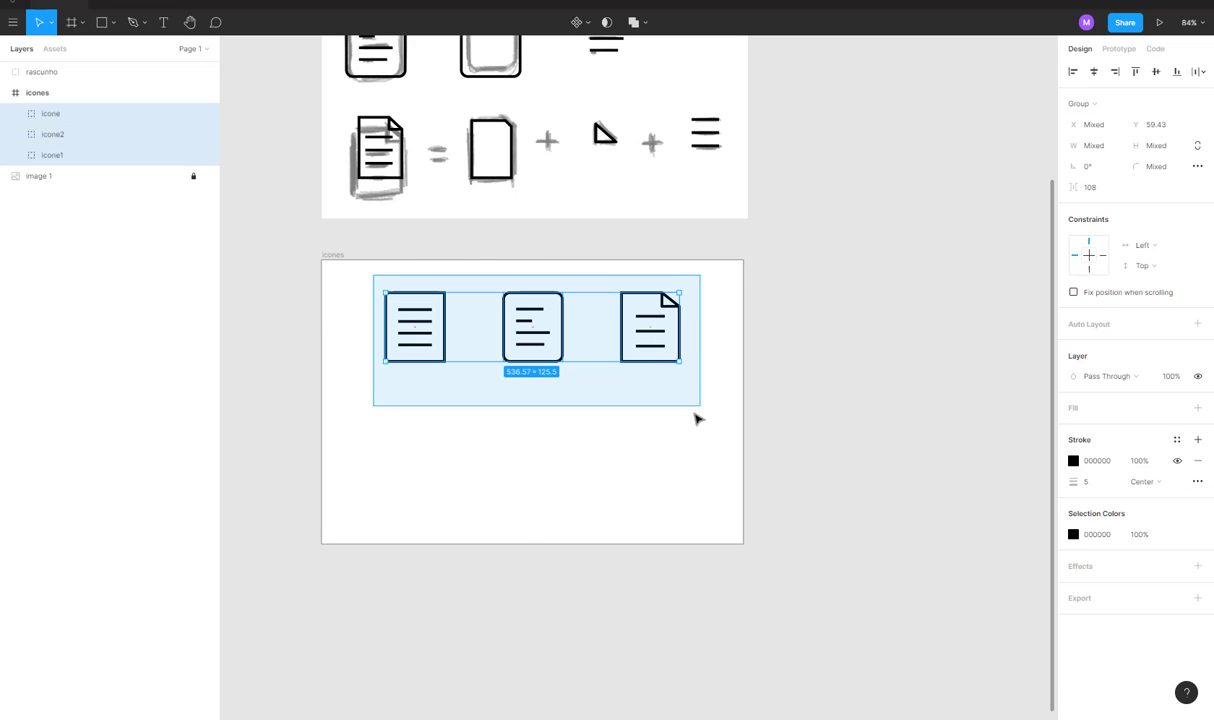
pyautogui.scroll(-1, 540, 435)
pyautogui.hscroll(-2, 536, 416)
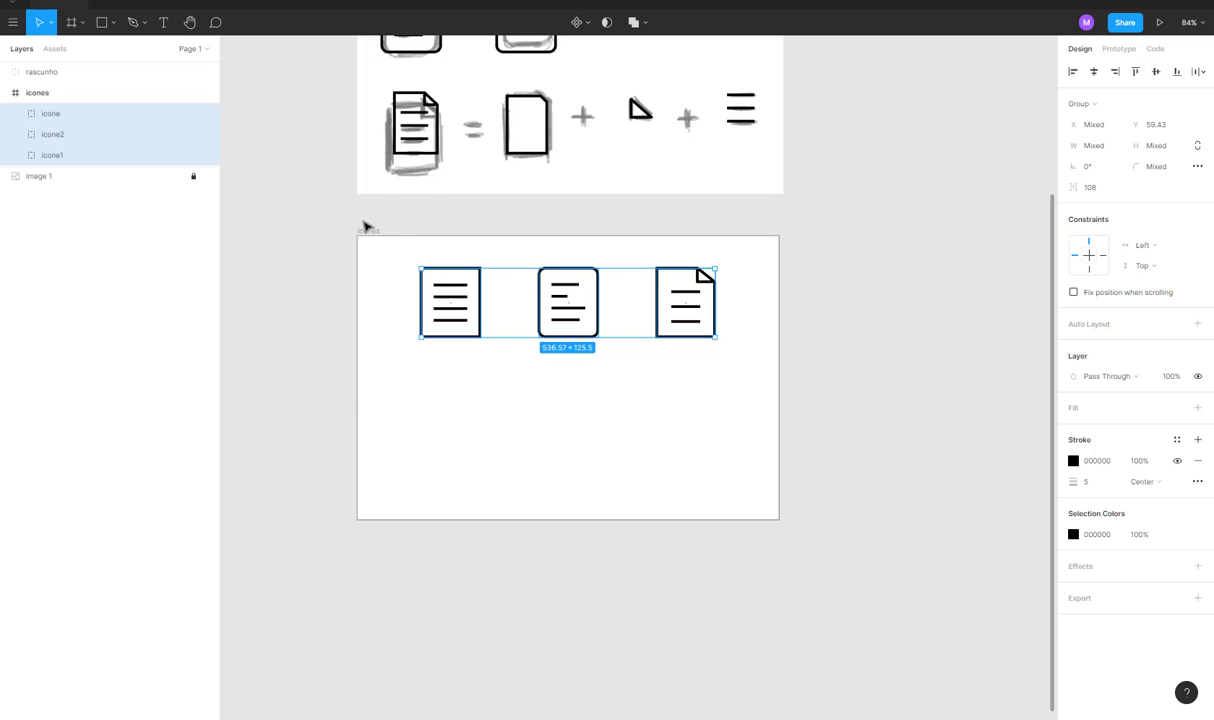
pyautogui.press('Escape')
pyautogui.moveTo(583, 516); pyautogui.dragTo(574, 637)
pyautogui.click(850, 300)
# Duplicate the row of three icons directly below the first row inside the icones frame.
pyautogui.scroll(-1, 840, 314)
pyautogui.scroll(-2, 840, 314)
pyautogui.moveTo(692, 285); pyautogui.dragTo(401, 165)
pyautogui.moveTo(463, 220); pyautogui.dragTo(477, 322)
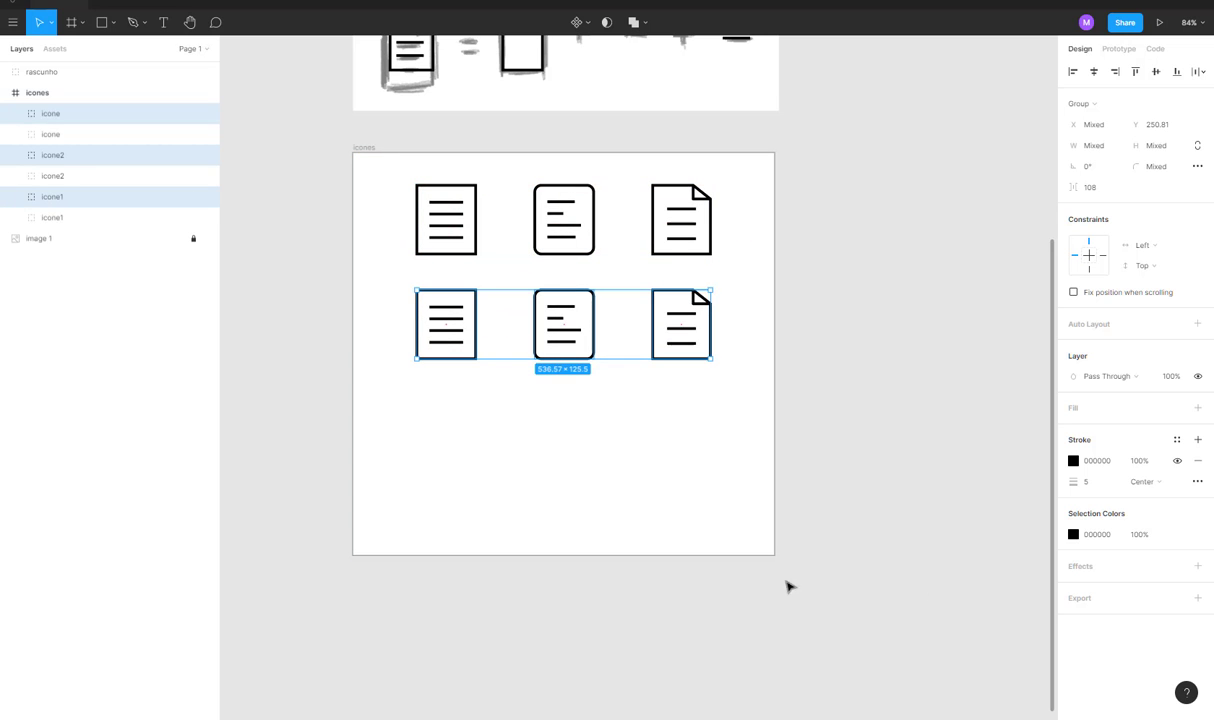
# Try adding a fill to the three icon groups of the second row, and undo it.
pyautogui.click(1075, 410)
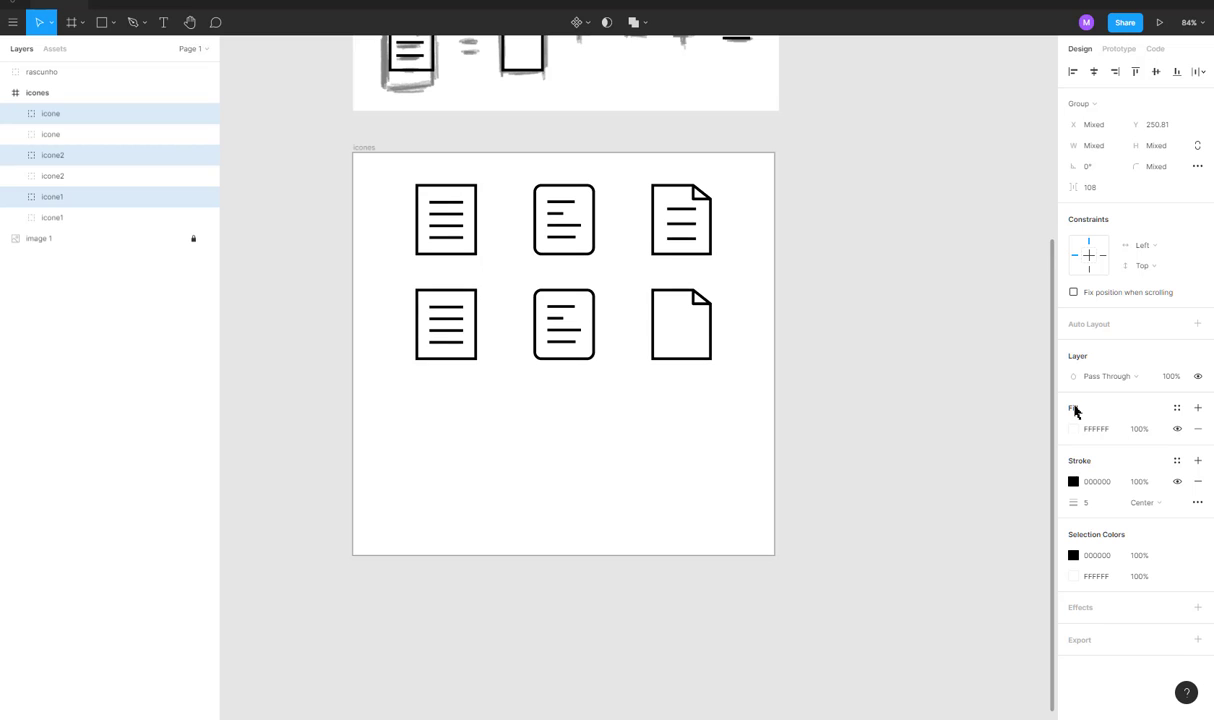
pyautogui.hotkey('ctrl', 'z')
pyautogui.click(985, 399)
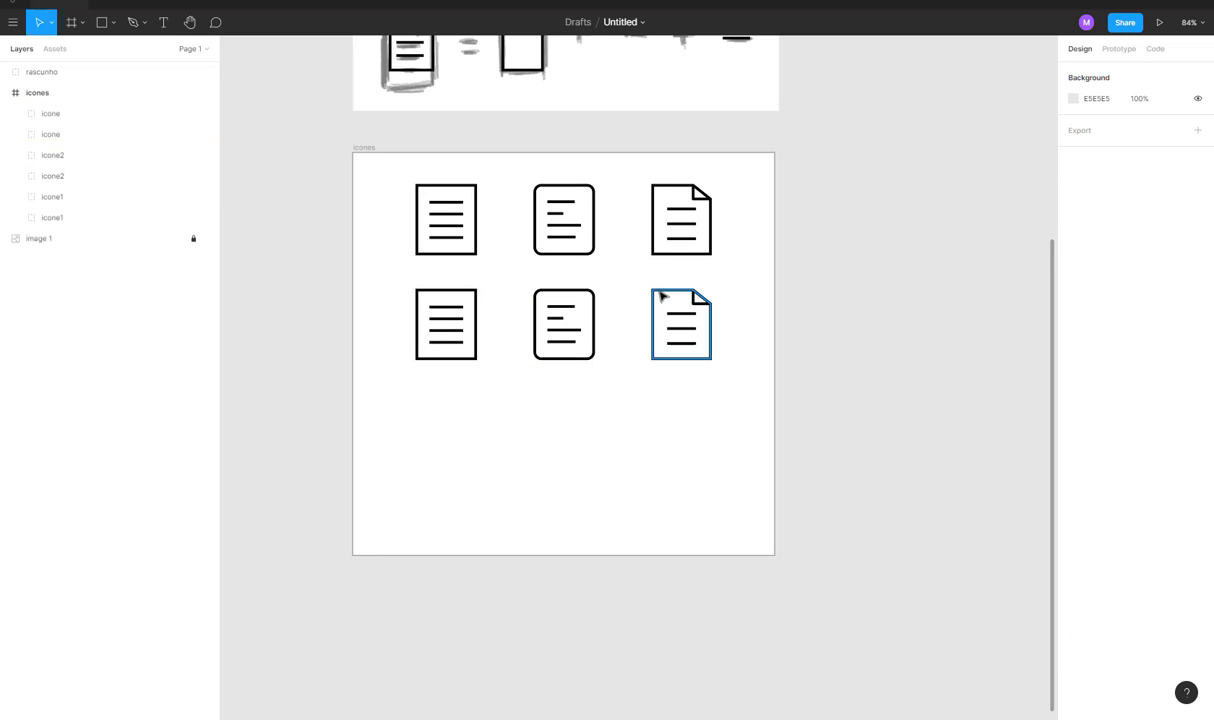
pyautogui.keyDown('ctrl'); pyautogui.click(656, 294); pyautogui.keyUp('ctrl')
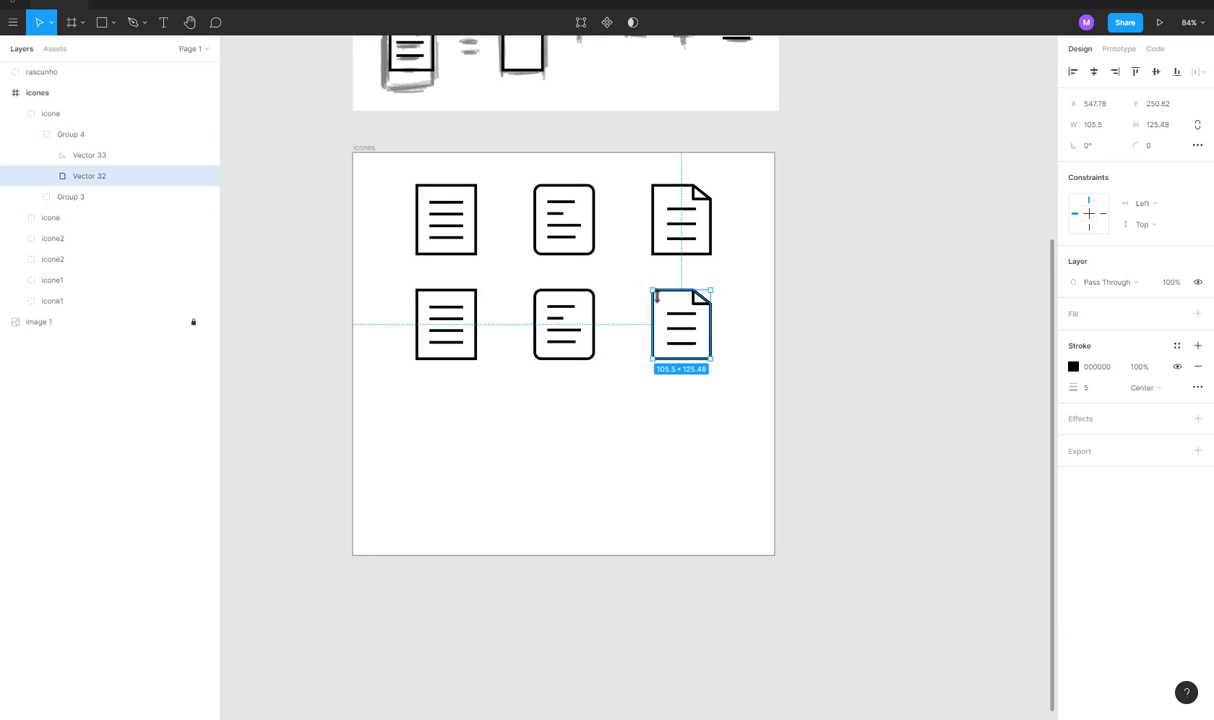
pyautogui.keyDown('ctrl'); pyautogui.keyDown('shift'); pyautogui.click(592, 305); pyautogui.keyUp('shift'); pyautogui.keyUp('ctrl')
pyautogui.keyDown('ctrl'); pyautogui.keyDown('shift'); pyautogui.click(462, 306); pyautogui.keyUp('shift'); pyautogui.keyUp('ctrl')
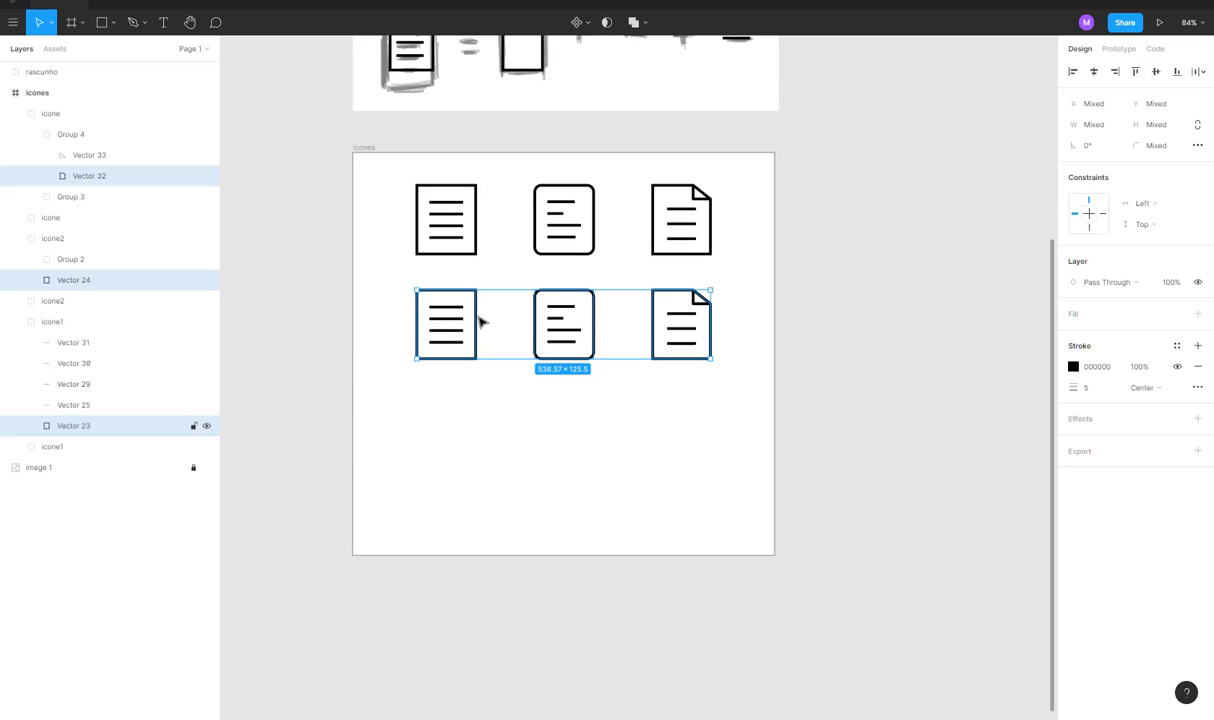
pyautogui.click(806, 325)
# Add a C4C4C4 fill to the page outline vectors of all three icons in the second row.
pyautogui.keyDown('ctrl'); pyautogui.click(712, 333); pyautogui.keyUp('ctrl')
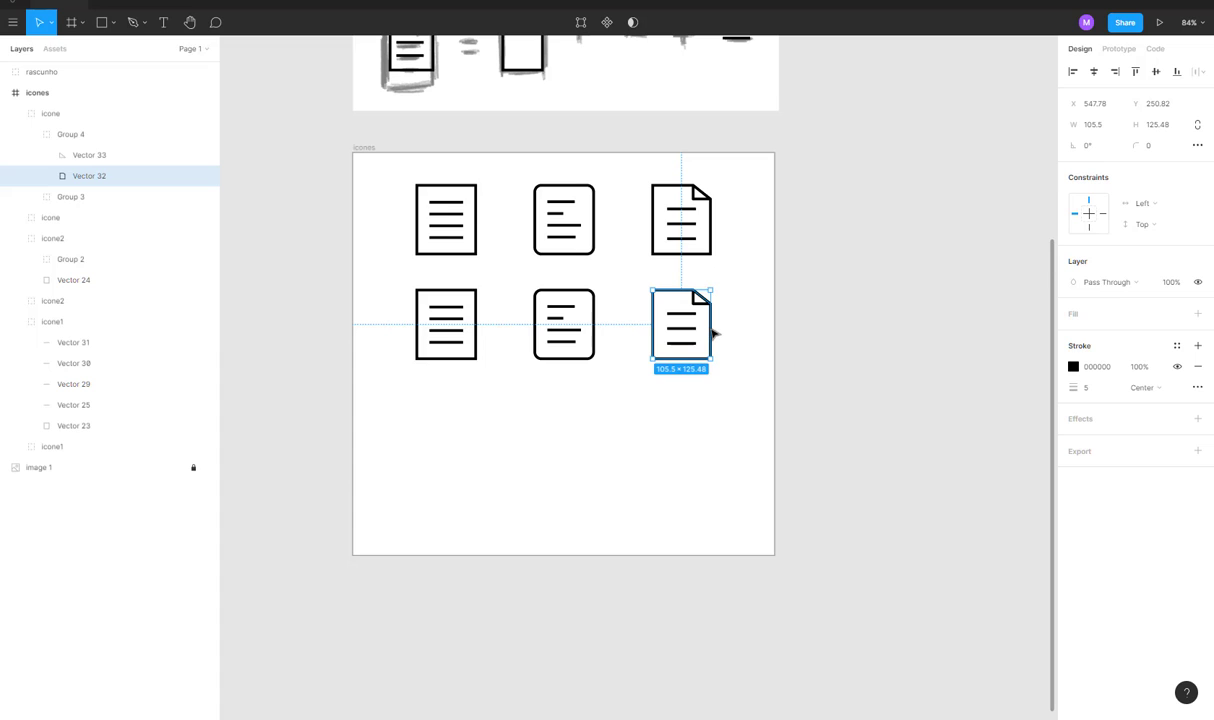
pyautogui.keyDown('ctrl'); pyautogui.click(589, 359); pyautogui.keyUp('ctrl')
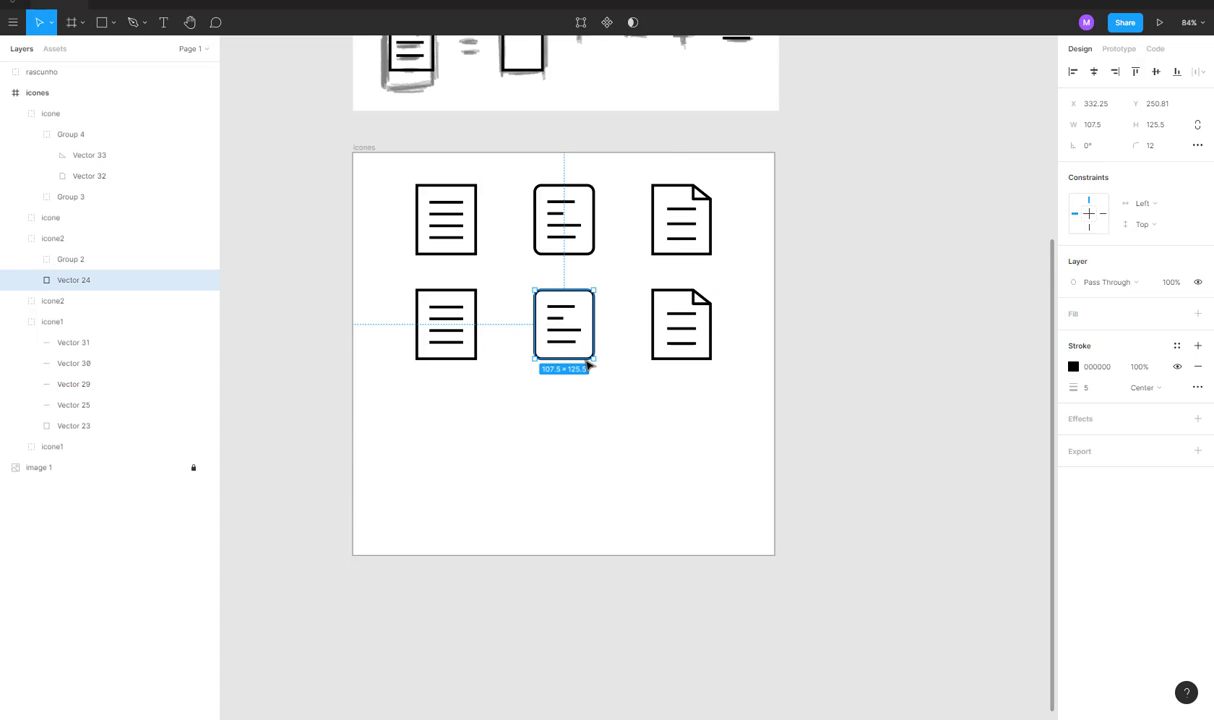
pyautogui.keyDown('ctrl'); pyautogui.click(709, 356); pyautogui.keyUp('ctrl')
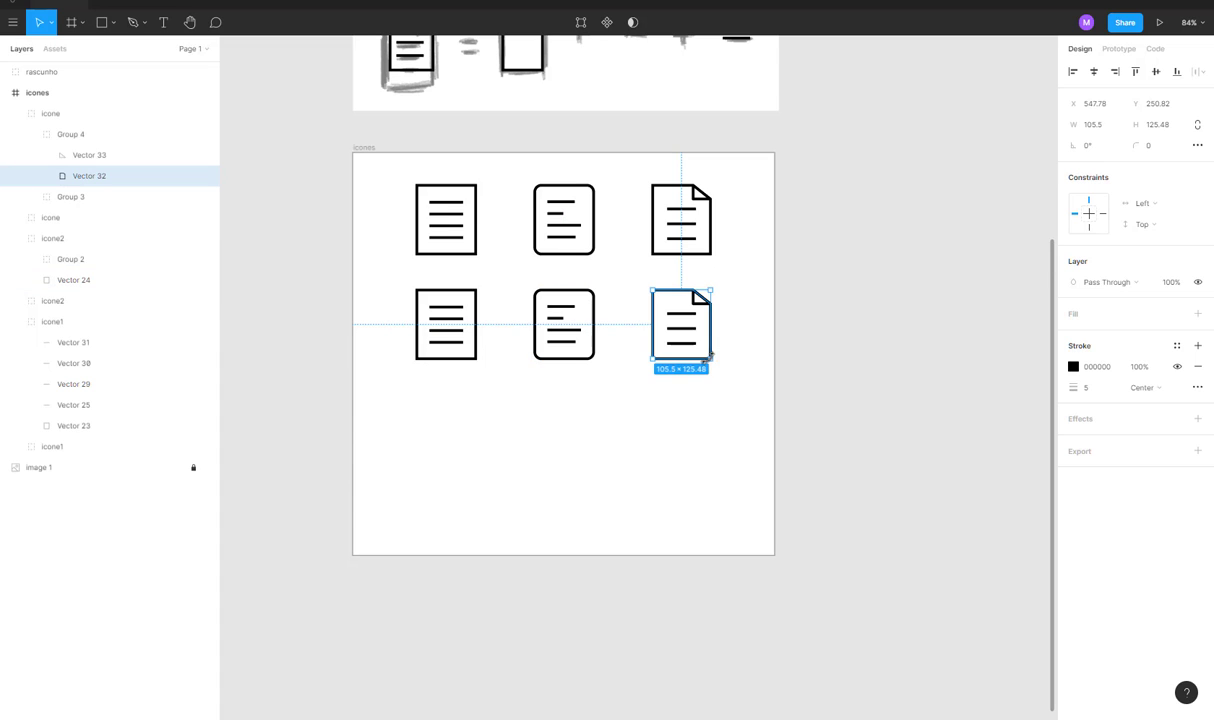
pyautogui.keyDown('ctrl'); pyautogui.click(593, 356); pyautogui.keyUp('ctrl')
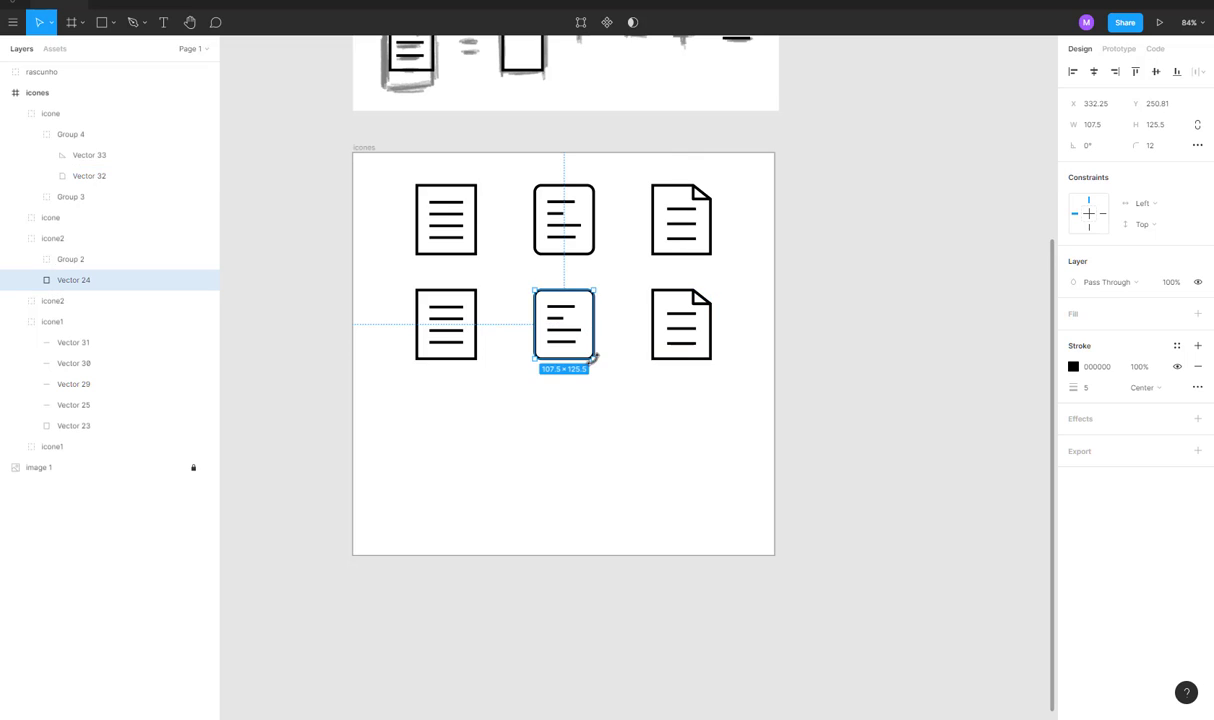
pyautogui.keyDown('ctrl'); pyautogui.click(700, 364); pyautogui.keyUp('ctrl')
pyautogui.keyDown('ctrl'); pyautogui.keyDown('shift'); pyautogui.click(574, 358); pyautogui.keyUp('shift'); pyautogui.keyUp('ctrl')
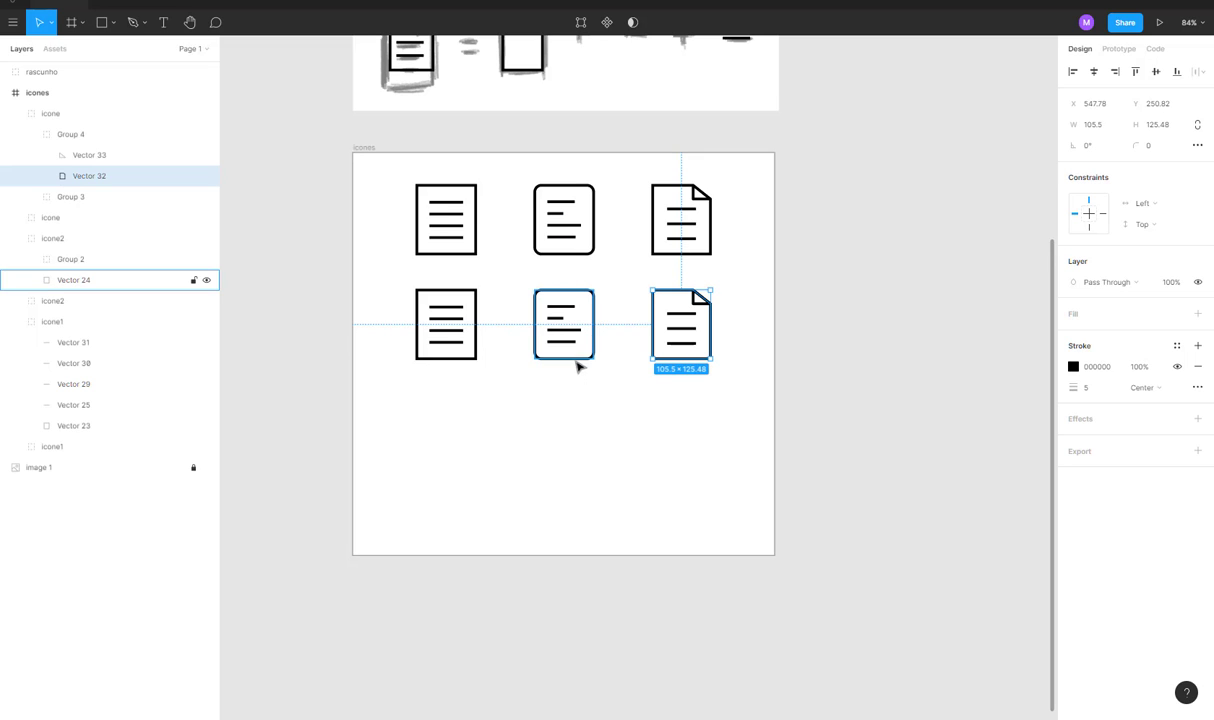
pyautogui.keyDown('ctrl'); pyautogui.keyDown('shift'); pyautogui.click(474, 364); pyautogui.keyUp('shift'); pyautogui.keyUp('ctrl')
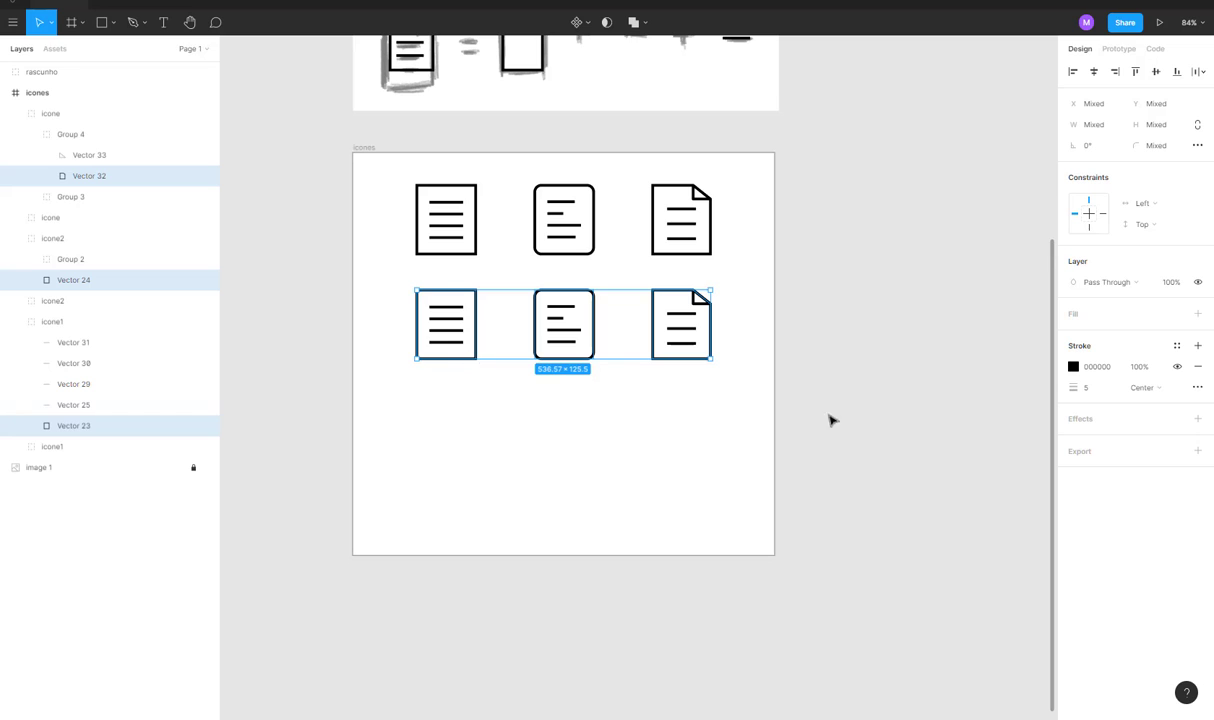
pyautogui.click(1074, 317)
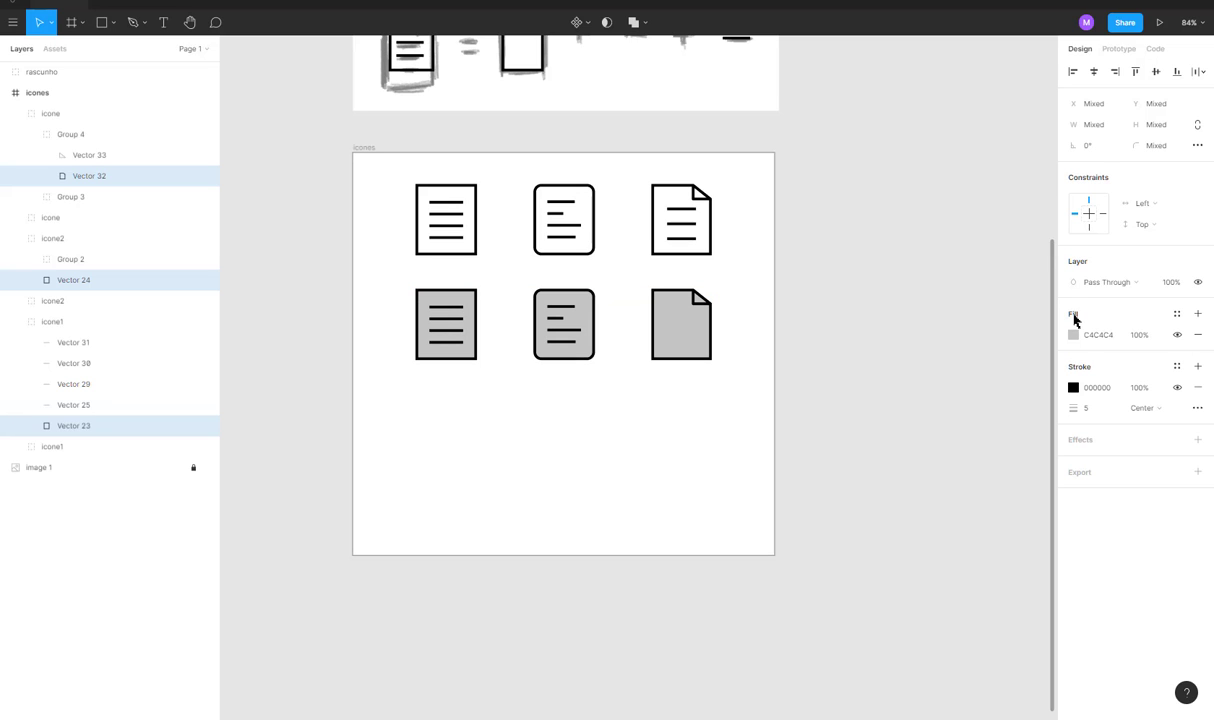
pyautogui.click(781, 298)
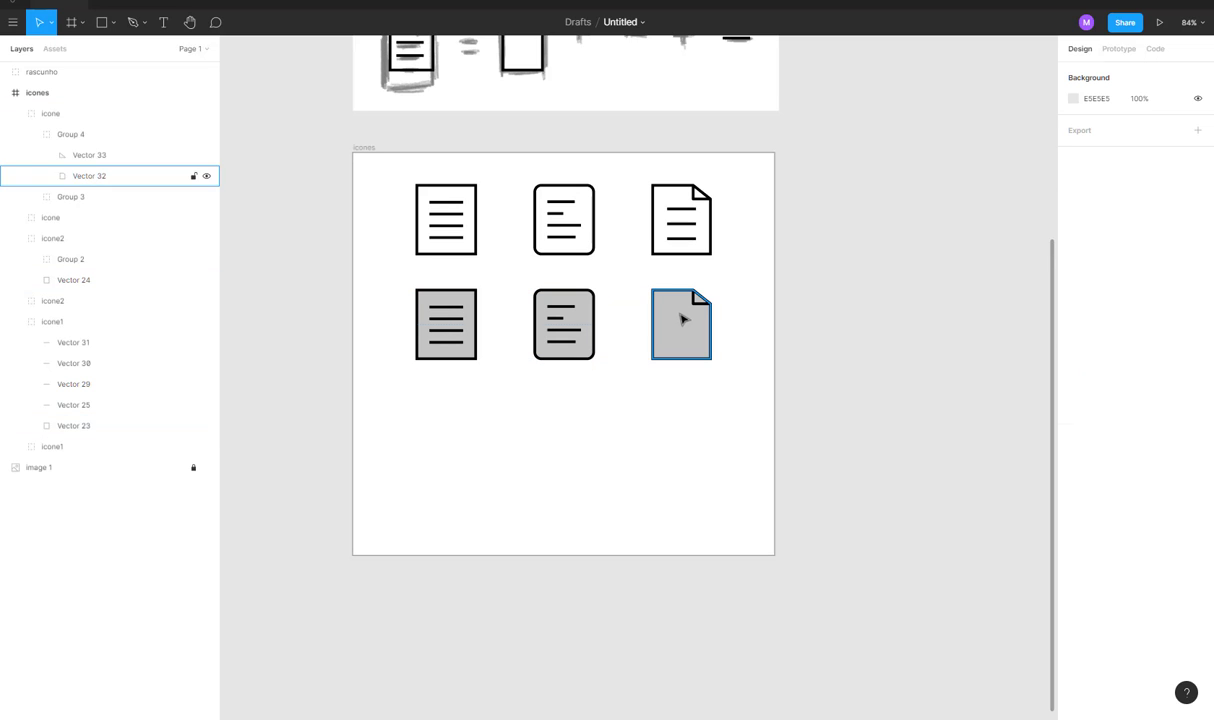
# Try sending the filled page shape of the second row's folded-corner icon one level backward.
pyautogui.keyDown('ctrl'); pyautogui.click(683, 318); pyautogui.keyUp('ctrl')
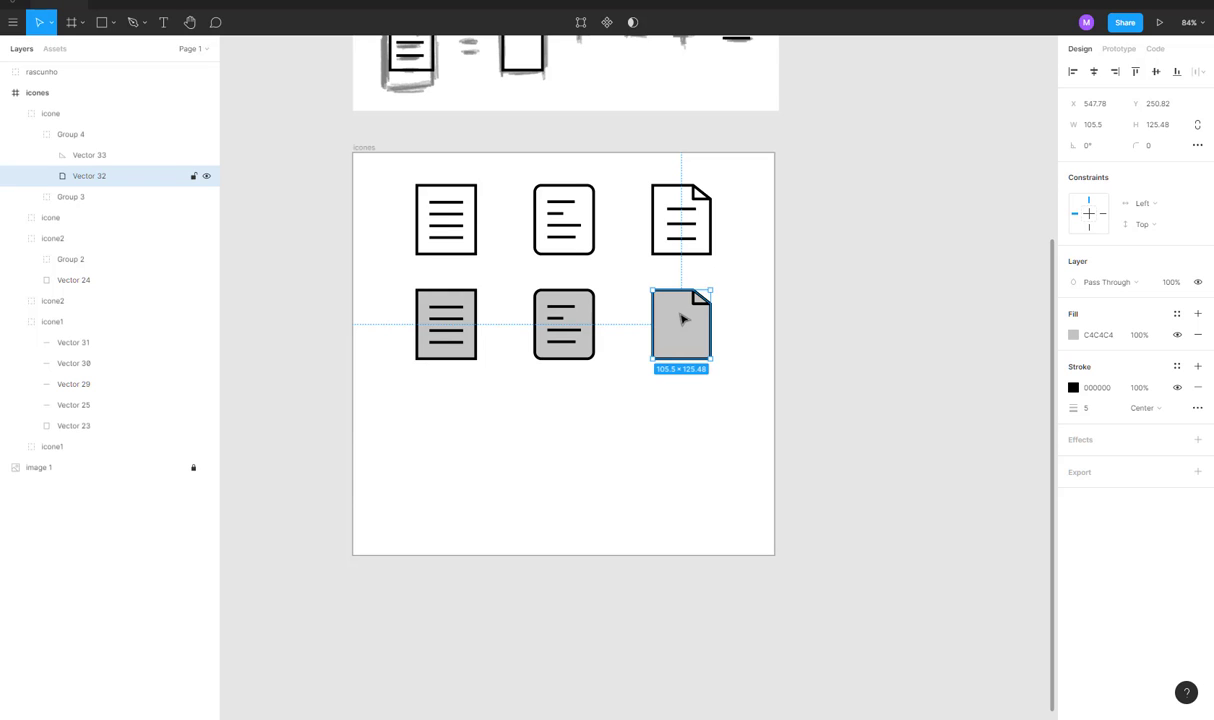
pyautogui.rightClick(684, 333)
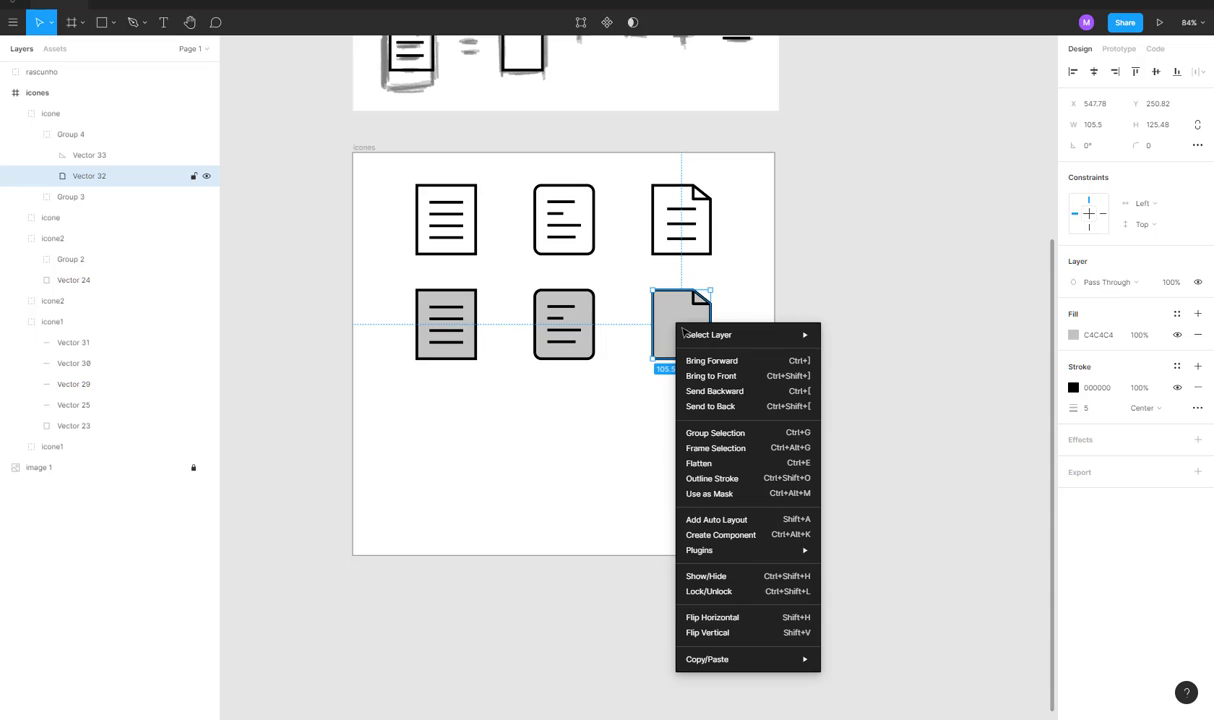
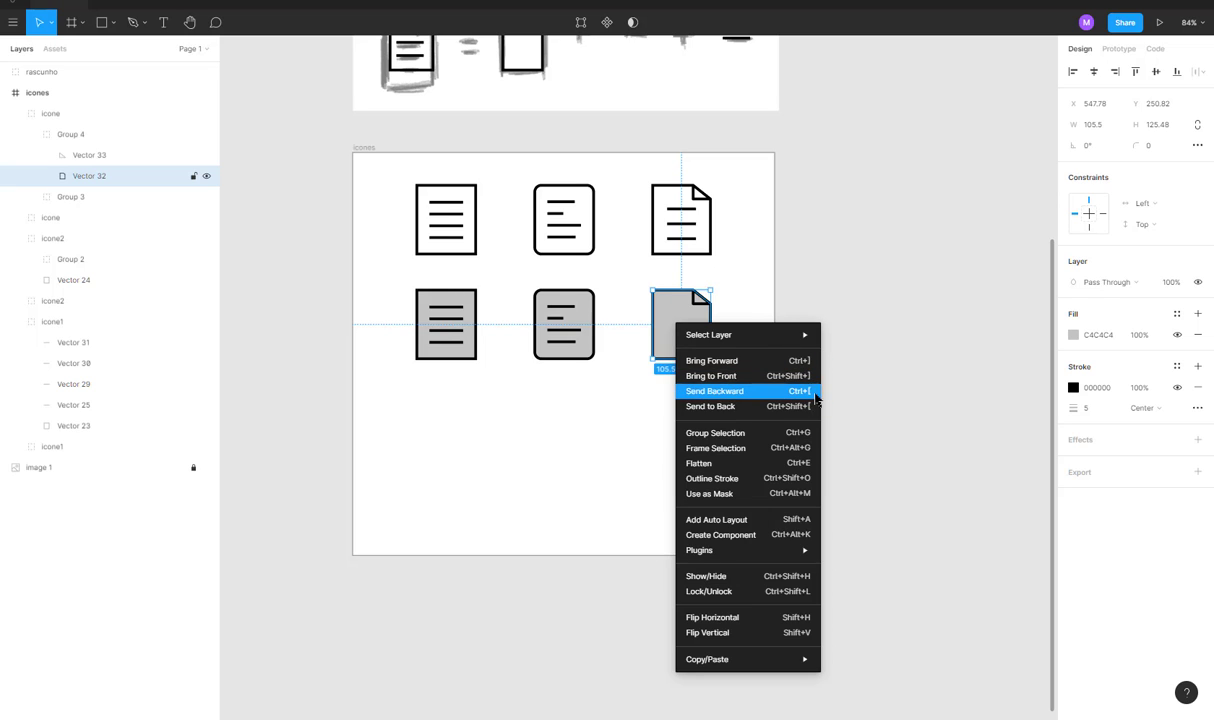
pyautogui.click(802, 391)
pyautogui.click(733, 383)
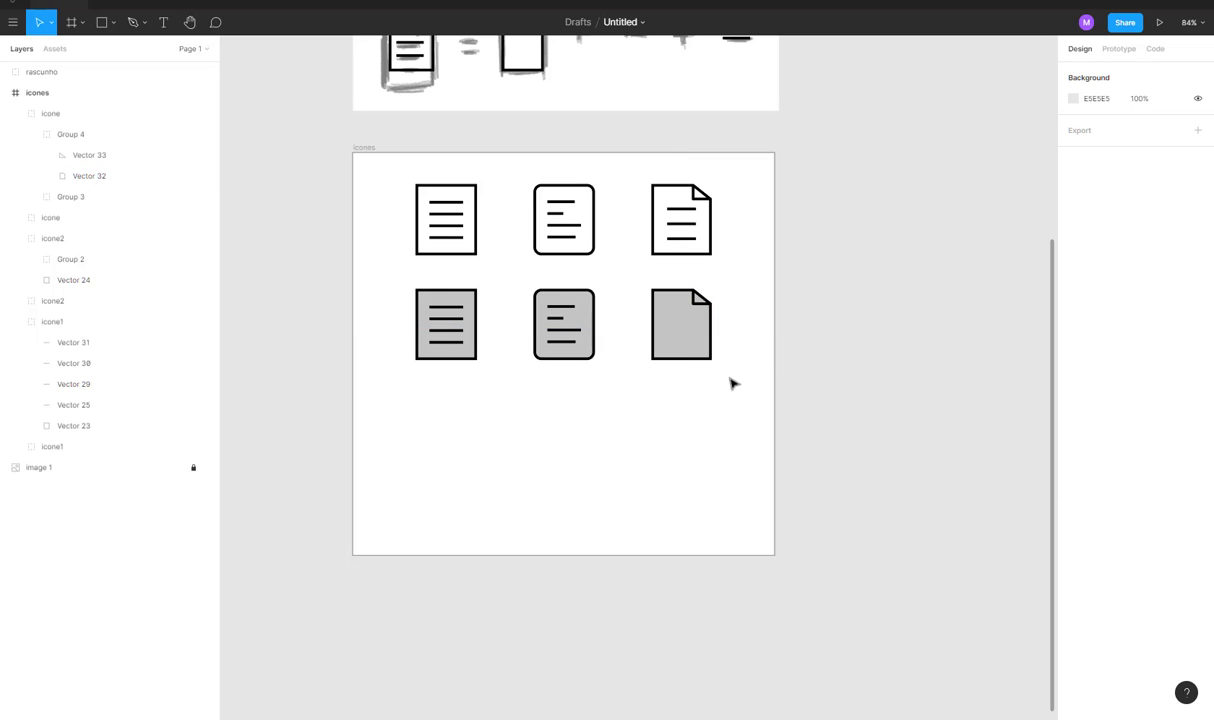
# Try removing the folded-corner icon's filled page shape and pasting it back beside its line group, and undo the changes.
pyautogui.doubleClick(676, 350)
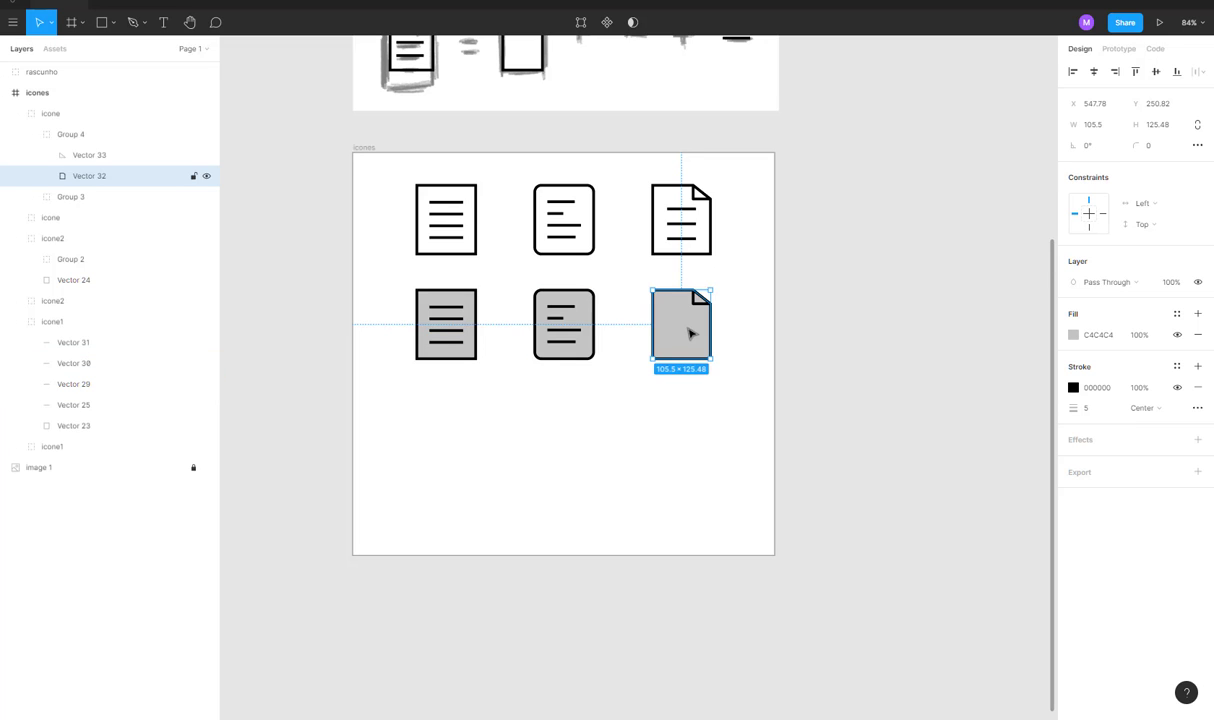
pyautogui.moveTo(689, 334); pyautogui.dragTo(713, 393)
pyautogui.hotkey('ctrl', 'z')
pyautogui.press('Delete')
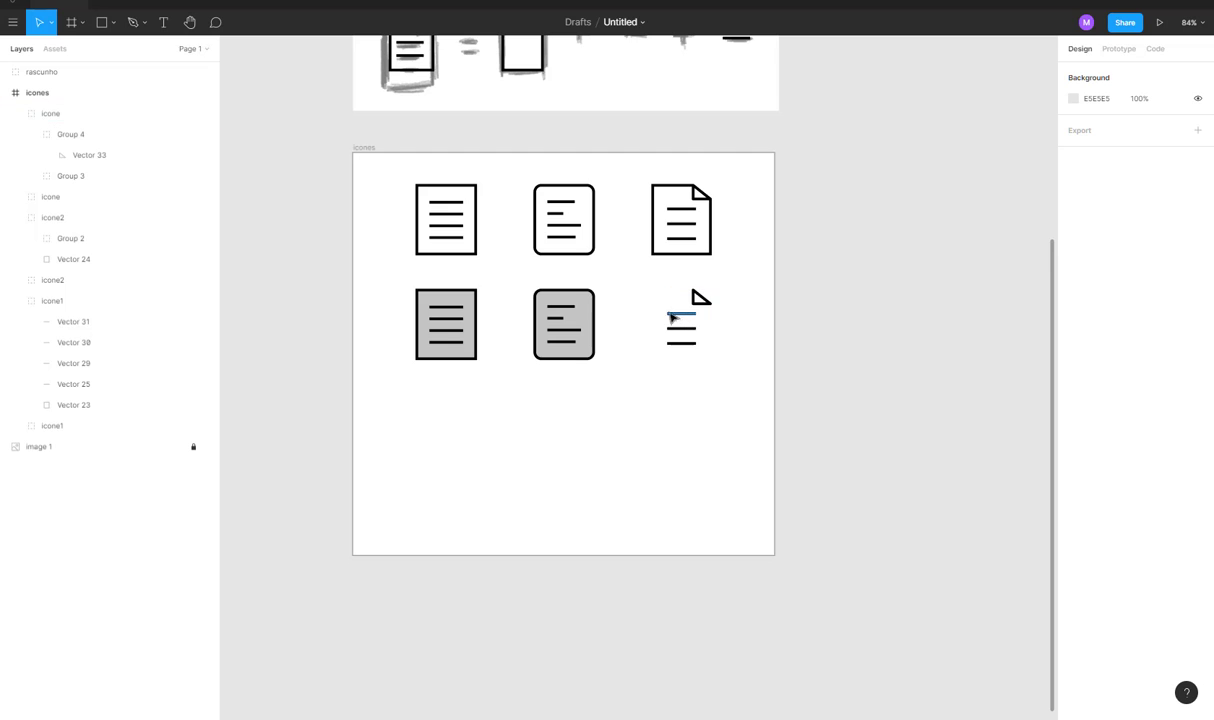
pyautogui.click(681, 314)
pyautogui.click(681, 347)
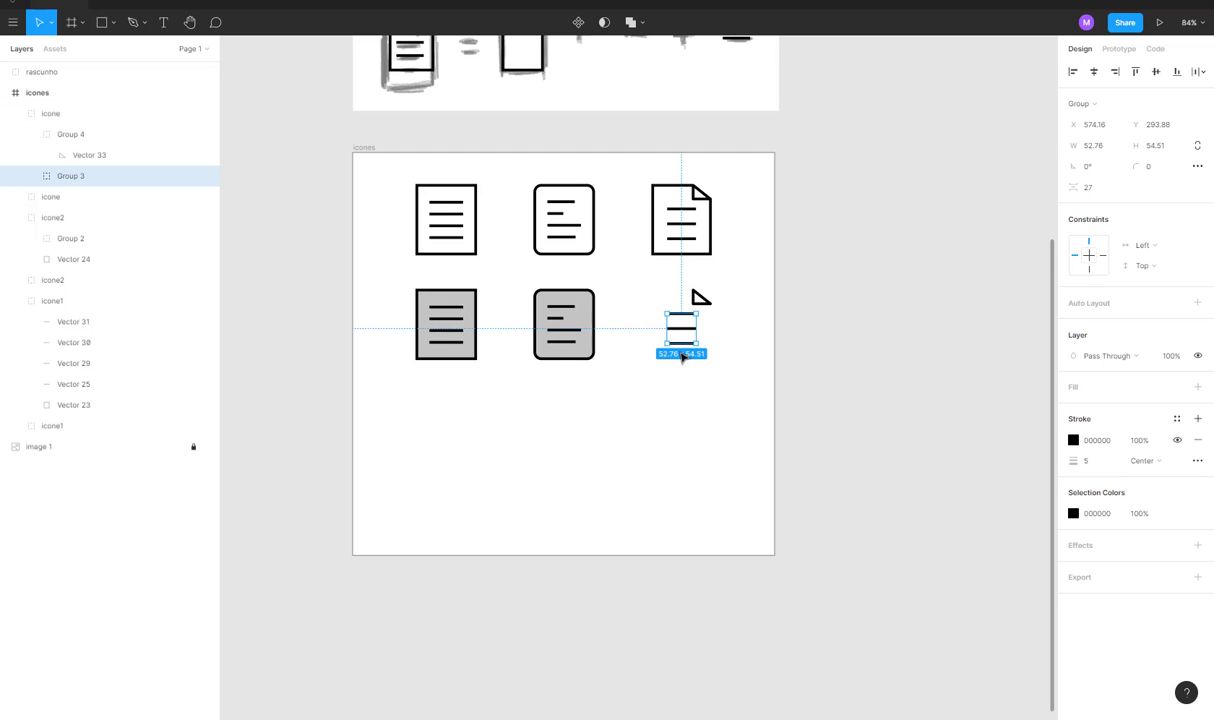
pyautogui.hotkey('ctrl', 'v')
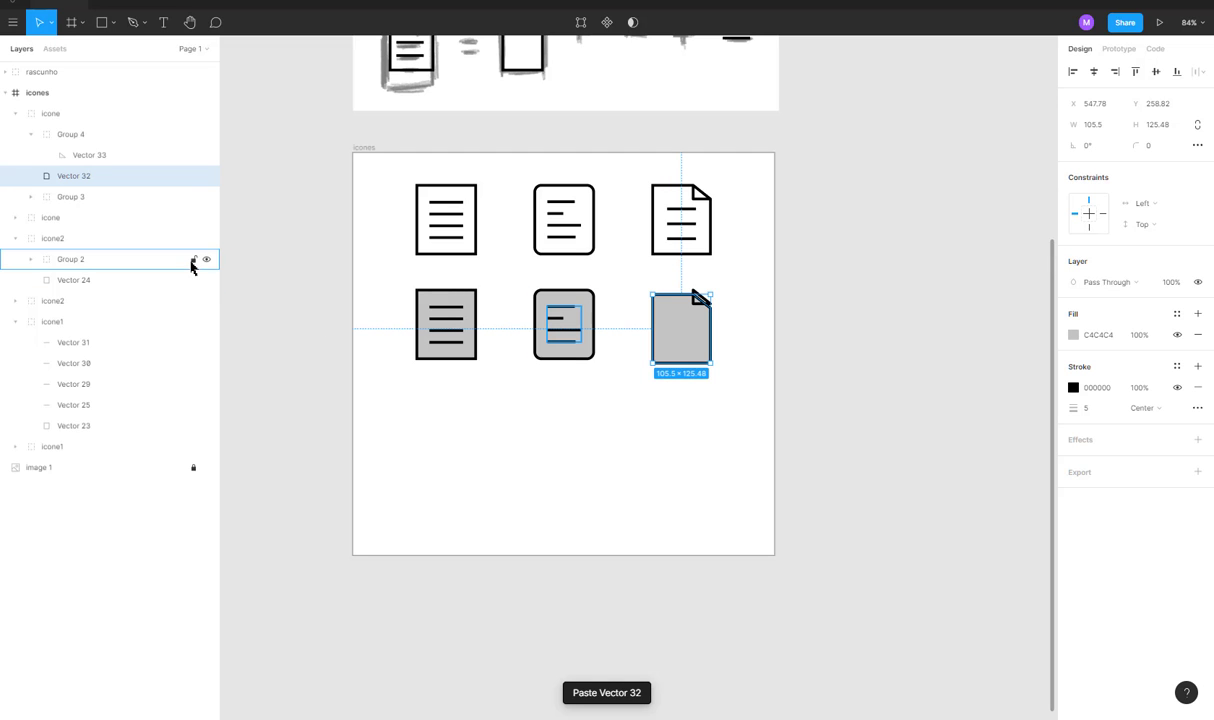
pyautogui.hotkey('ctrl', 'z')
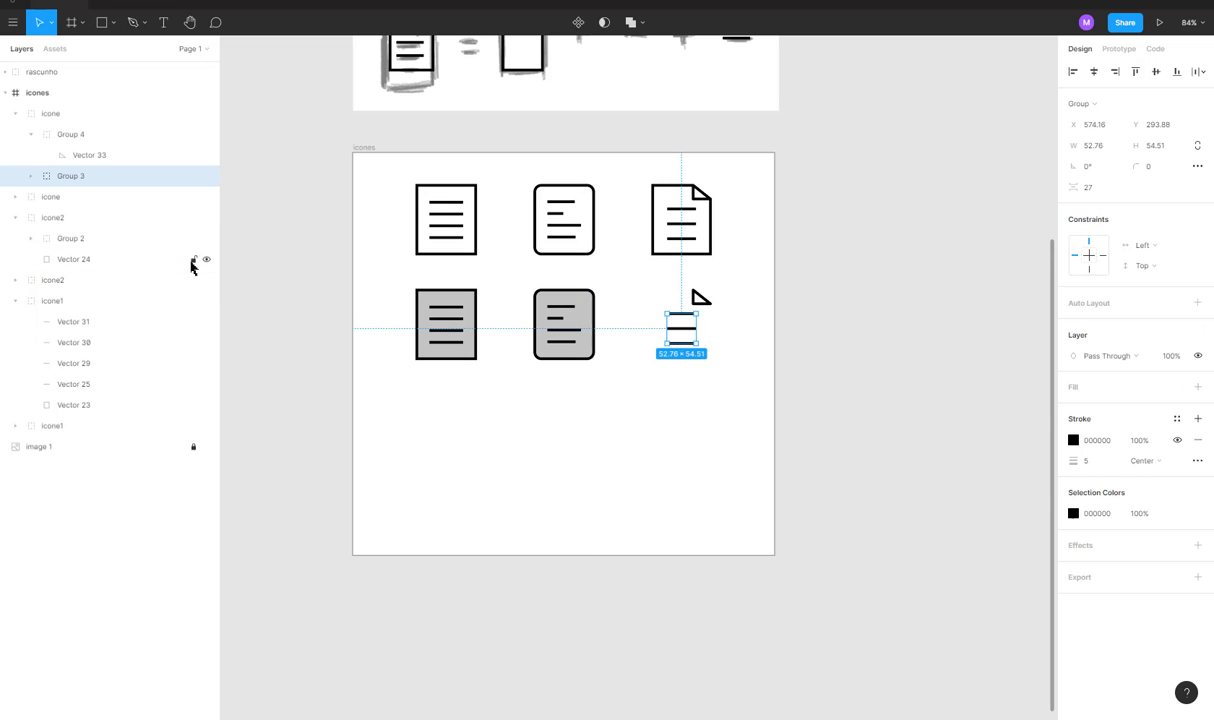
pyautogui.press('Escape')
pyautogui.hotkey('ctrl', 'shift', 'z')
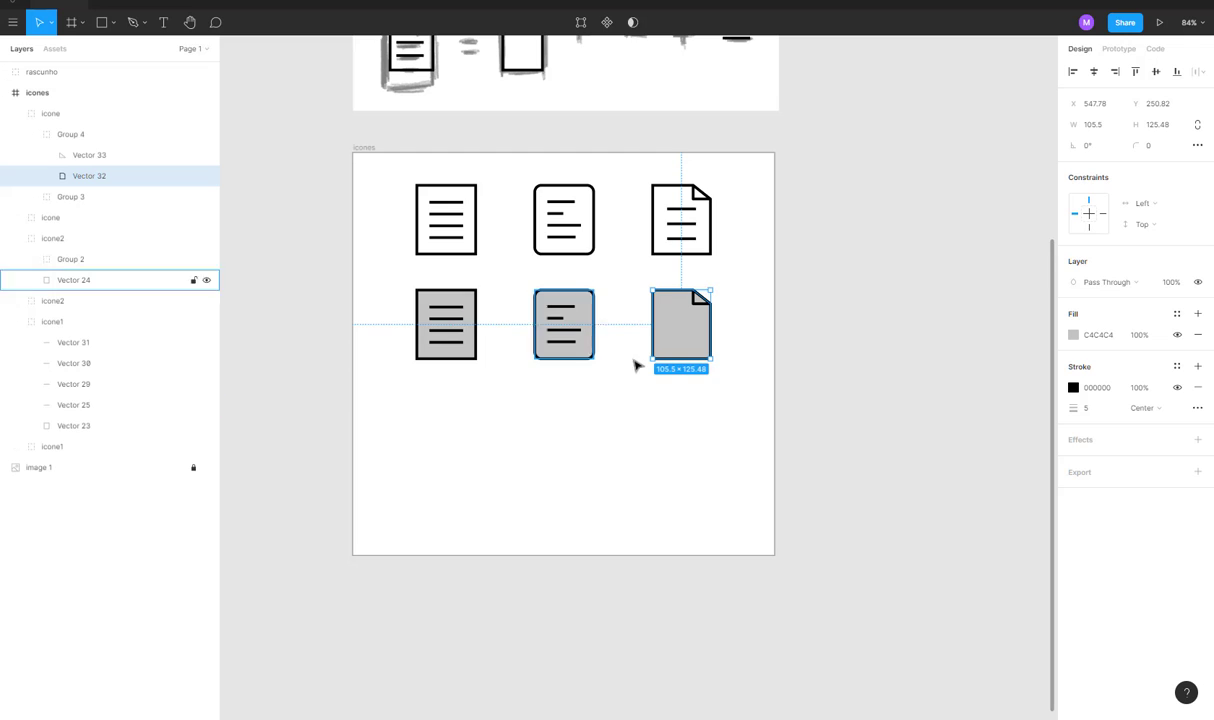
pyautogui.press('Escape')
# Bring the folded-corner icon's text lines above its fill by cutting and repasting them with the page shape moved aside, and realign the page.
pyautogui.moveTo(673, 345); pyautogui.dragTo(706, 338)
pyautogui.click(653, 320)
pyautogui.click(675, 330)
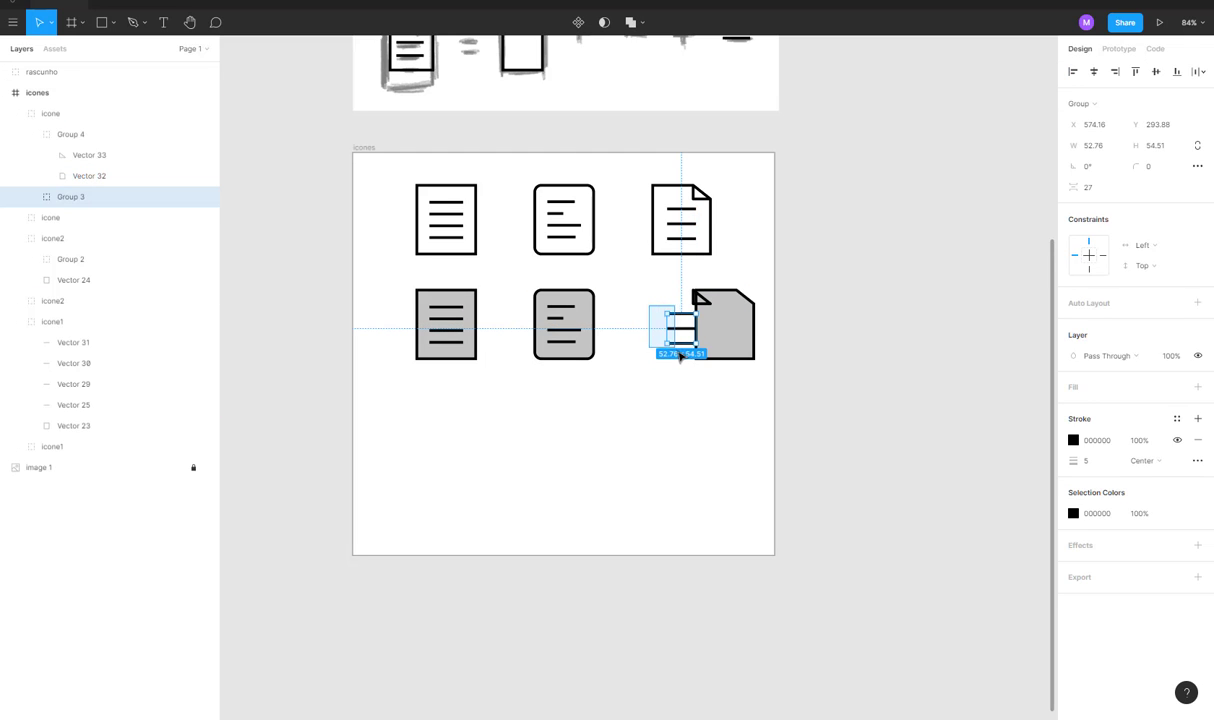
pyautogui.hotkey('ctrl', 'x')
pyautogui.hotkey('ctrl', 'v')
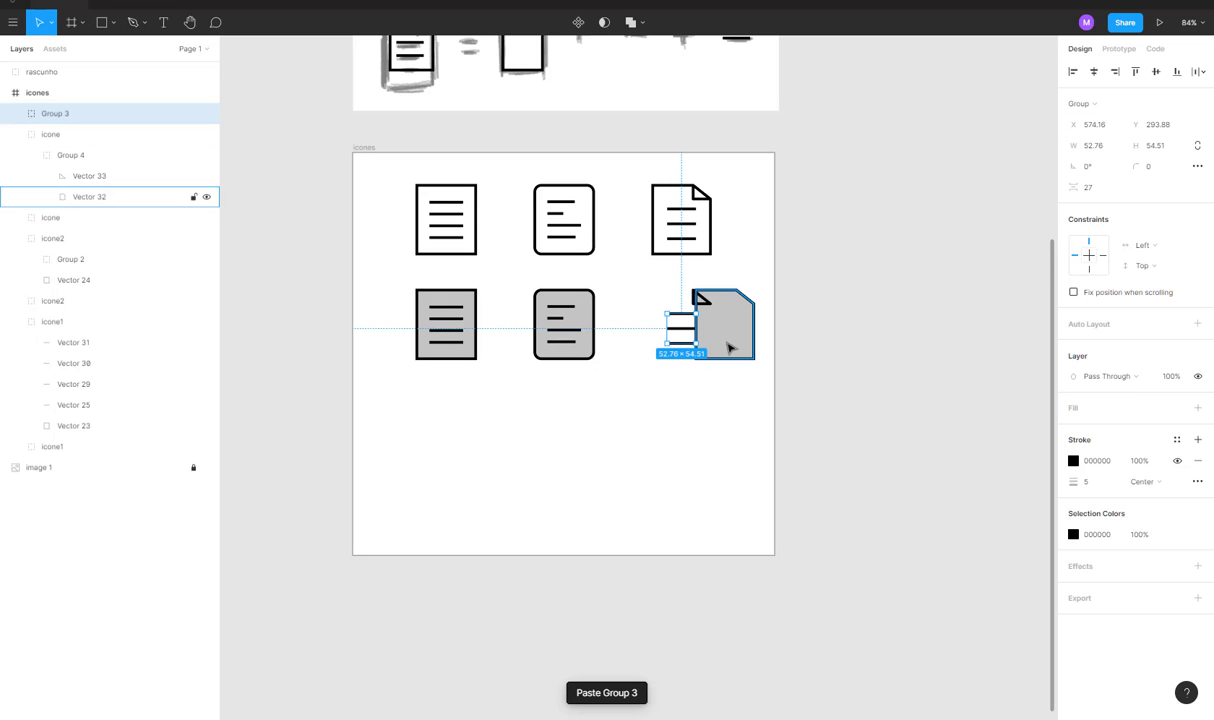
pyautogui.moveTo(728, 347); pyautogui.dragTo(694, 346)
pyautogui.click(723, 368)
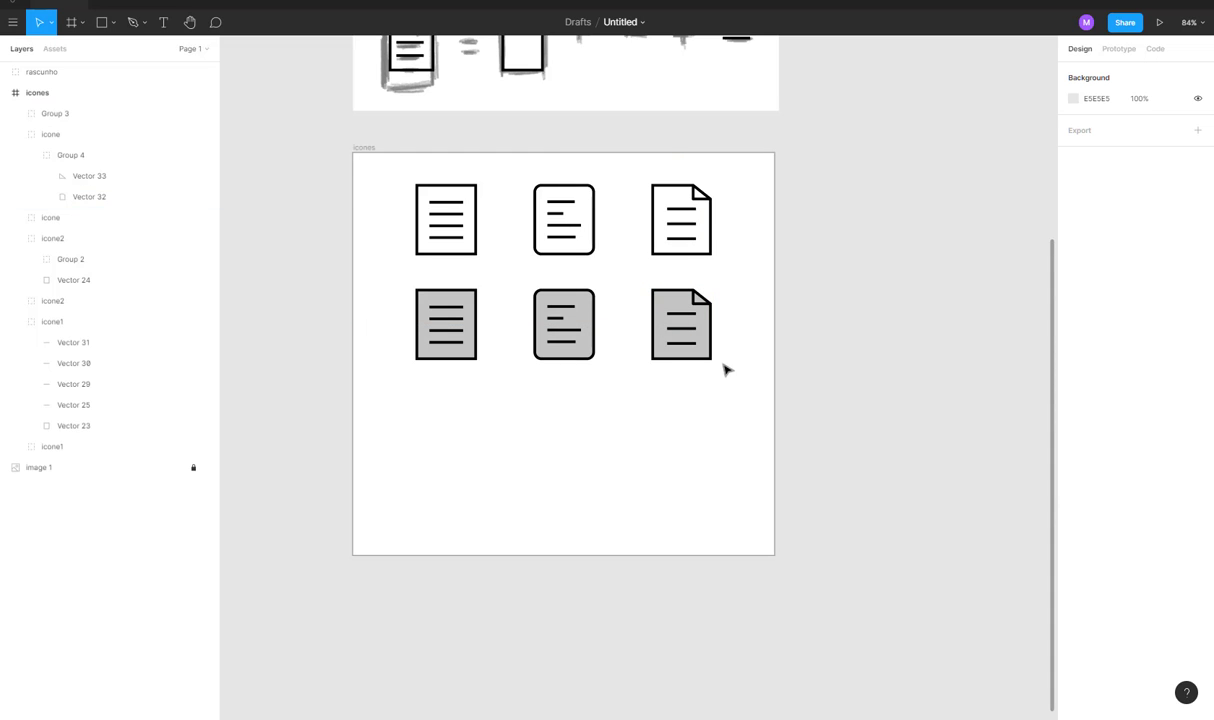
# Select the filled page shape of the square-cornered icon in the second row.
pyautogui.click(425, 354)
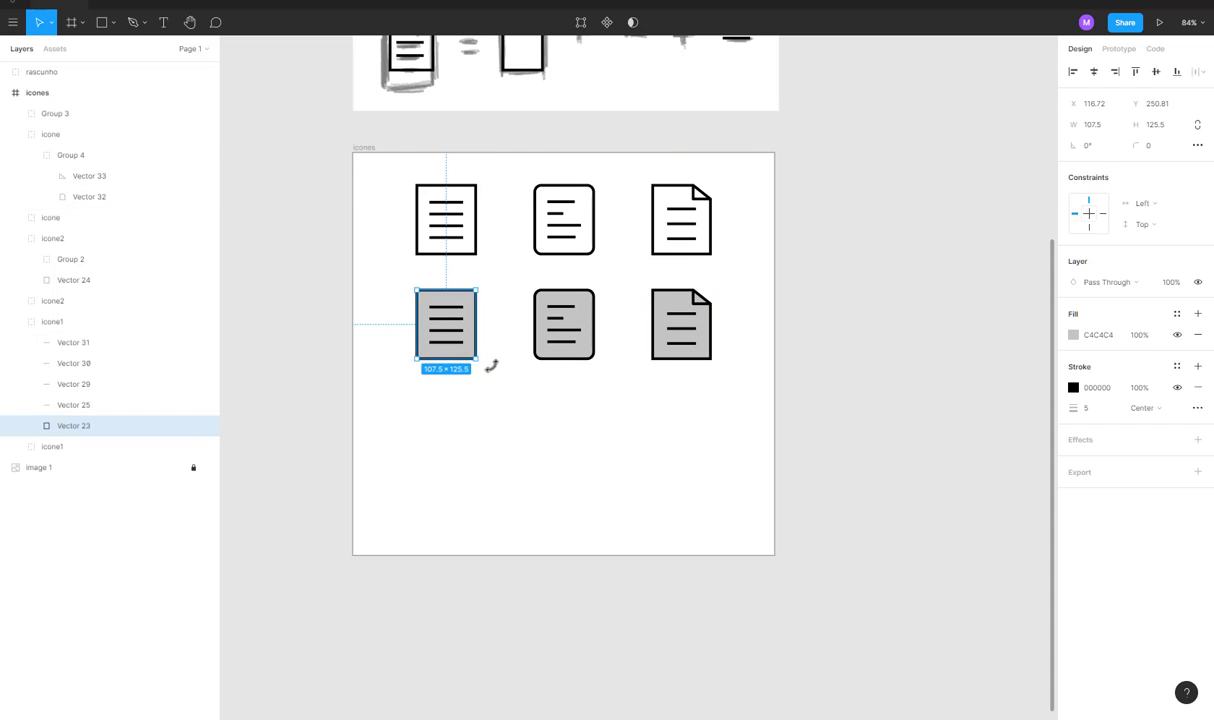
# Fill the page shapes of all three document icons in the second row with pink FFBEE9.
pyautogui.keyDown('shift'); pyautogui.click(545, 355); pyautogui.keyUp('shift')
pyautogui.keyDown('shift'); pyautogui.click(658, 352); pyautogui.keyUp('shift')
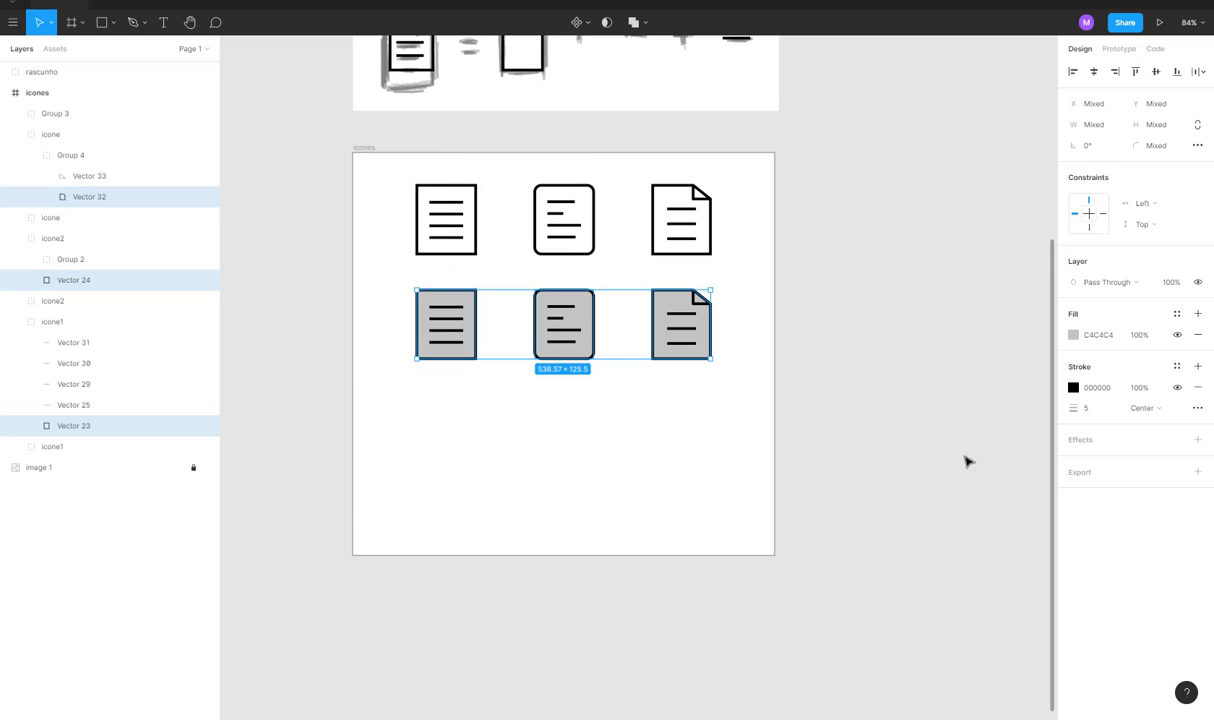
pyautogui.click(1074, 336)
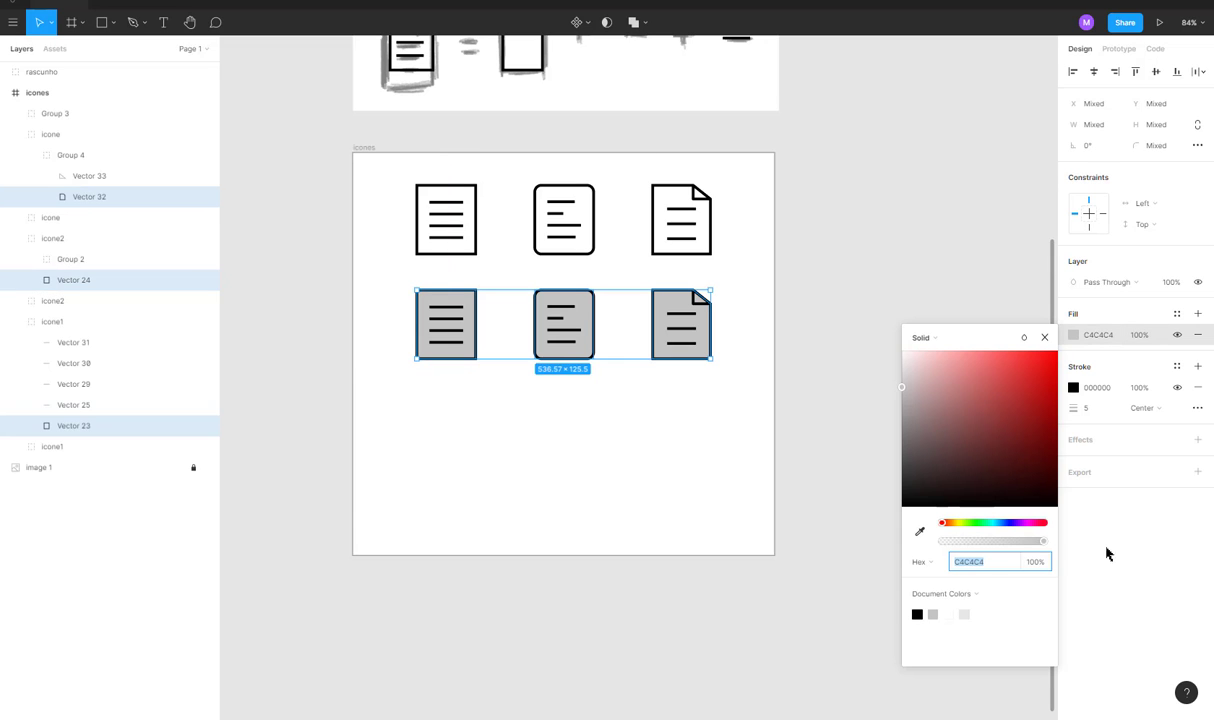
pyautogui.moveTo(990, 528); pyautogui.dragTo(1039, 532)
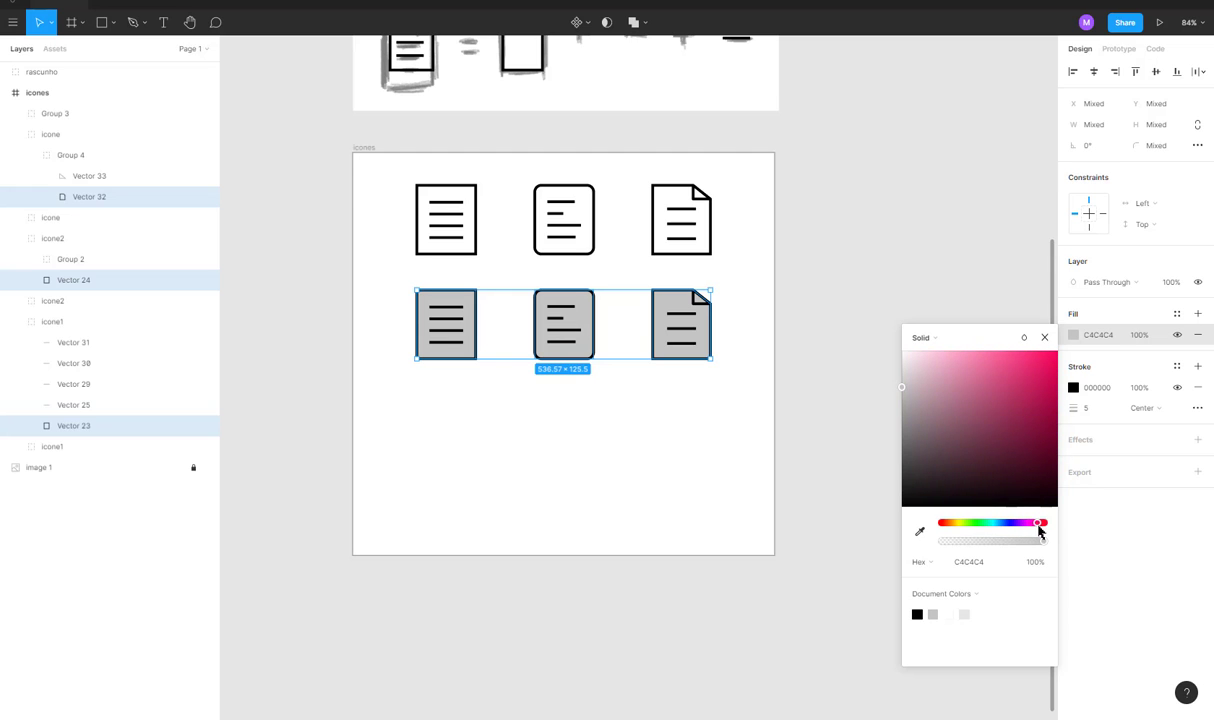
pyautogui.moveTo(1013, 404); pyautogui.dragTo(943, 356)
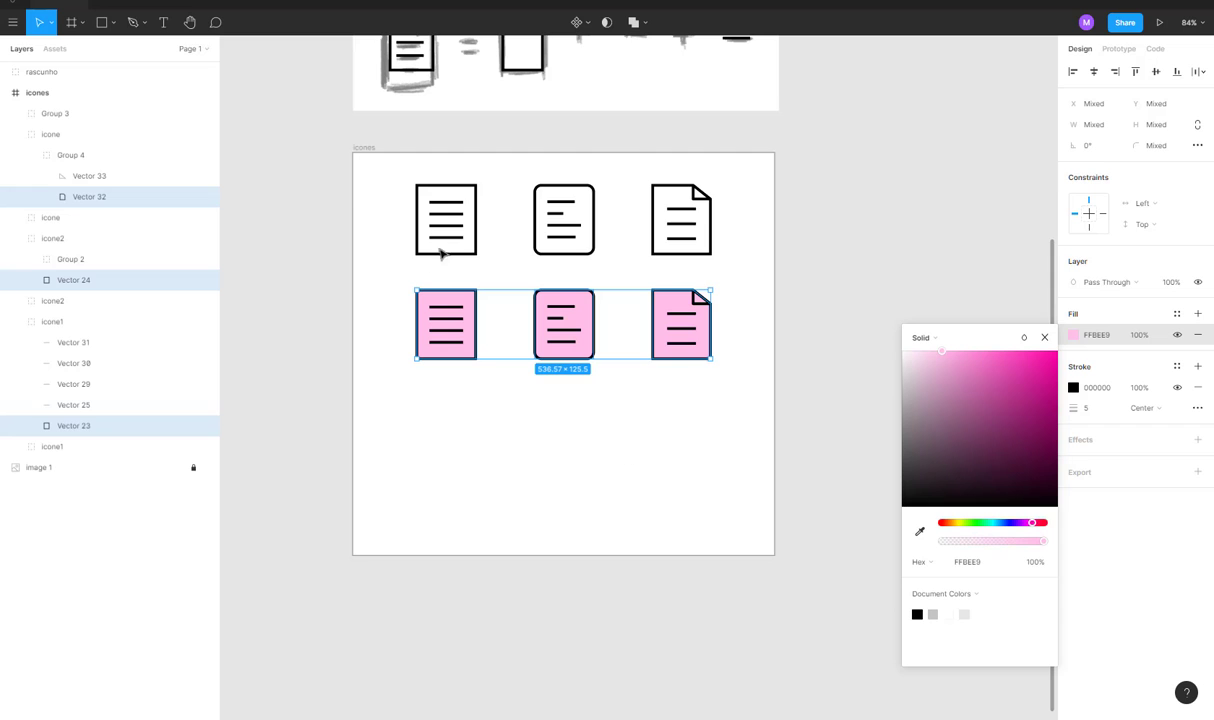
# Extend the icones frame downward and move the row of three pink icons slightly lower.
pyautogui.click(379, 203)
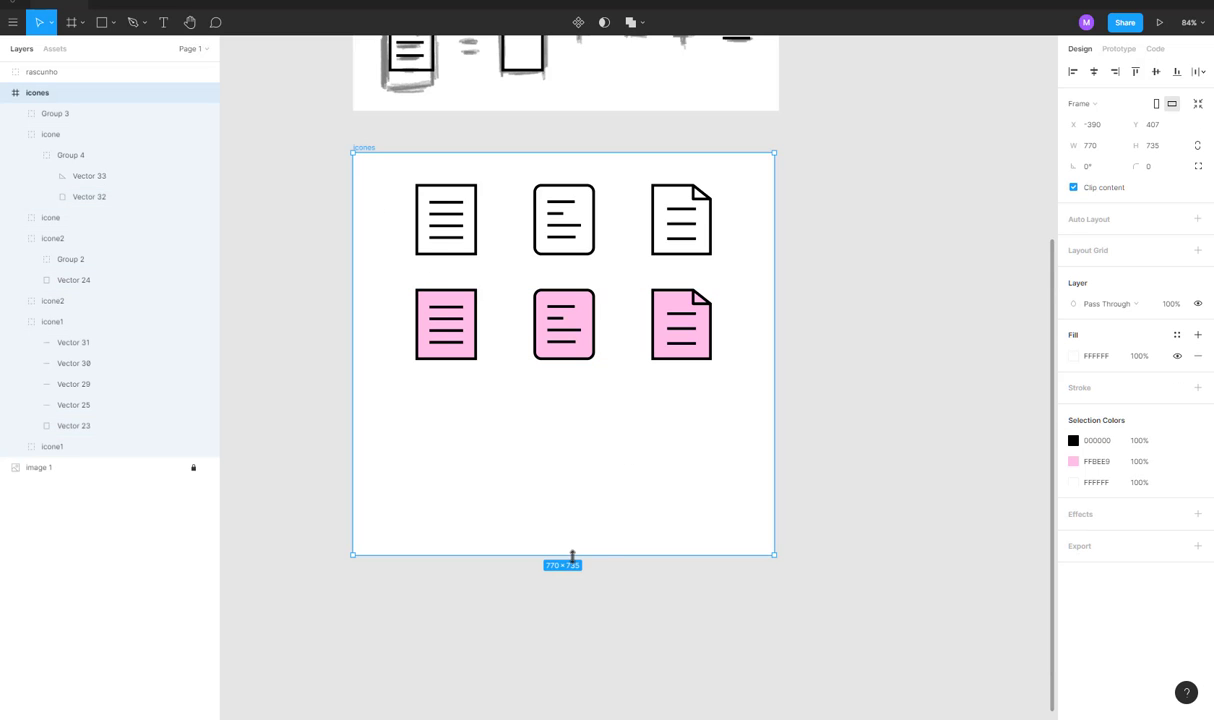
pyautogui.click(572, 637)
pyautogui.scroll(-2, 740, 355)
pyautogui.moveTo(740, 376); pyautogui.dragTo(441, 268)
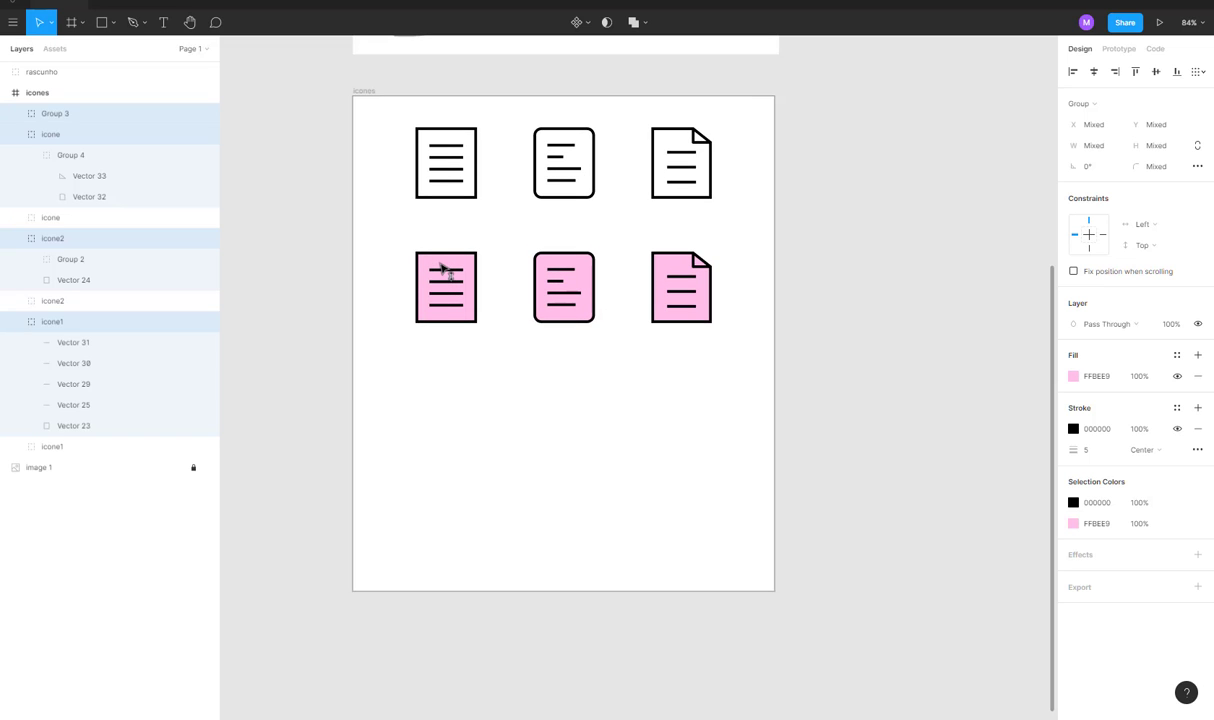
pyautogui.click(436, 368)
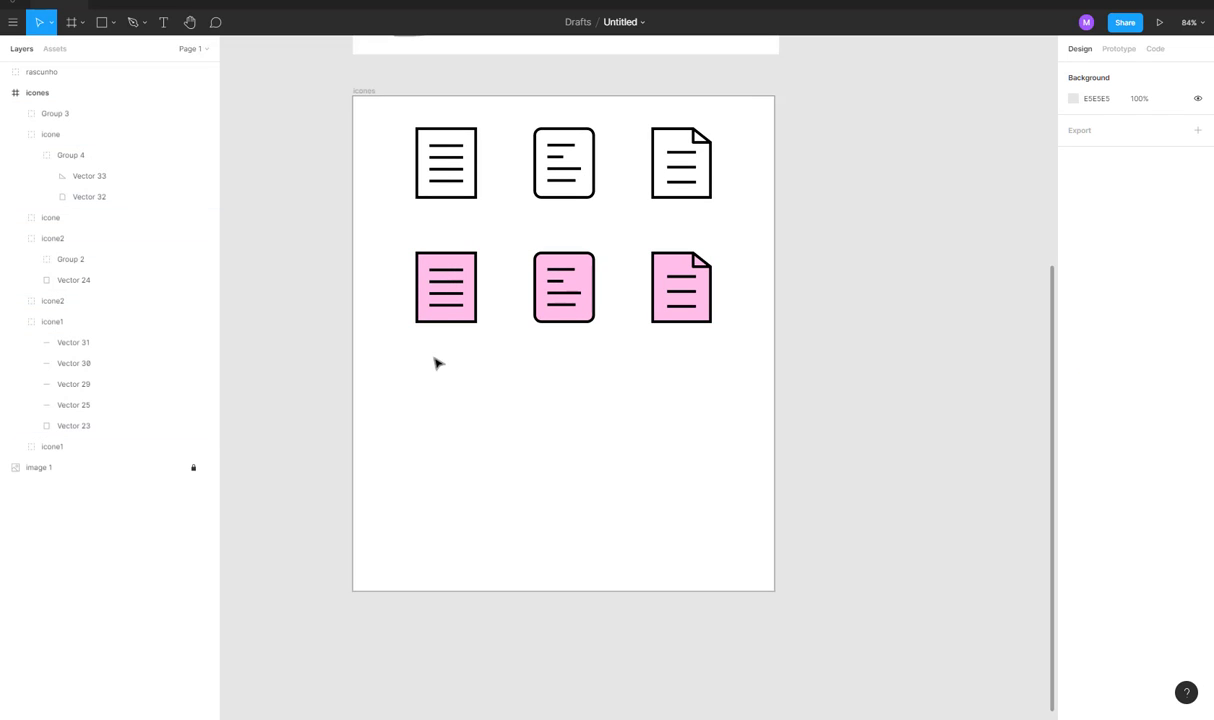
# Draw a circle about 152 px in diameter and center it below the first pink icon.
pyautogui.scroll(-1, 436, 363)
pyautogui.press('o')
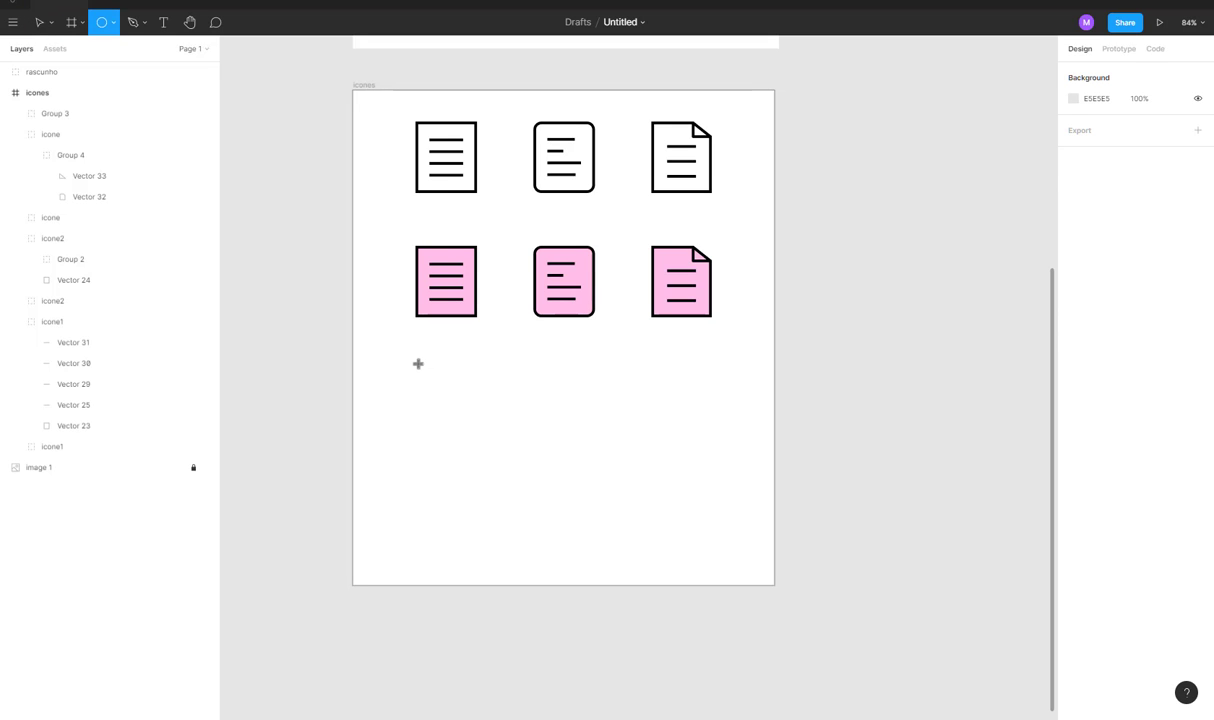
pyautogui.moveTo(418, 363)
pyautogui.mouseDown()
pyautogui.moveTo(480, 452)
pyautogui.moveTo(500, 445)
pyautogui.mouseUp()
pyautogui.moveTo(461, 404); pyautogui.dragTo(446, 412)
# Fill the circle with the pink FFBEE9 sampled from the document icon above it.
pyautogui.press('i')
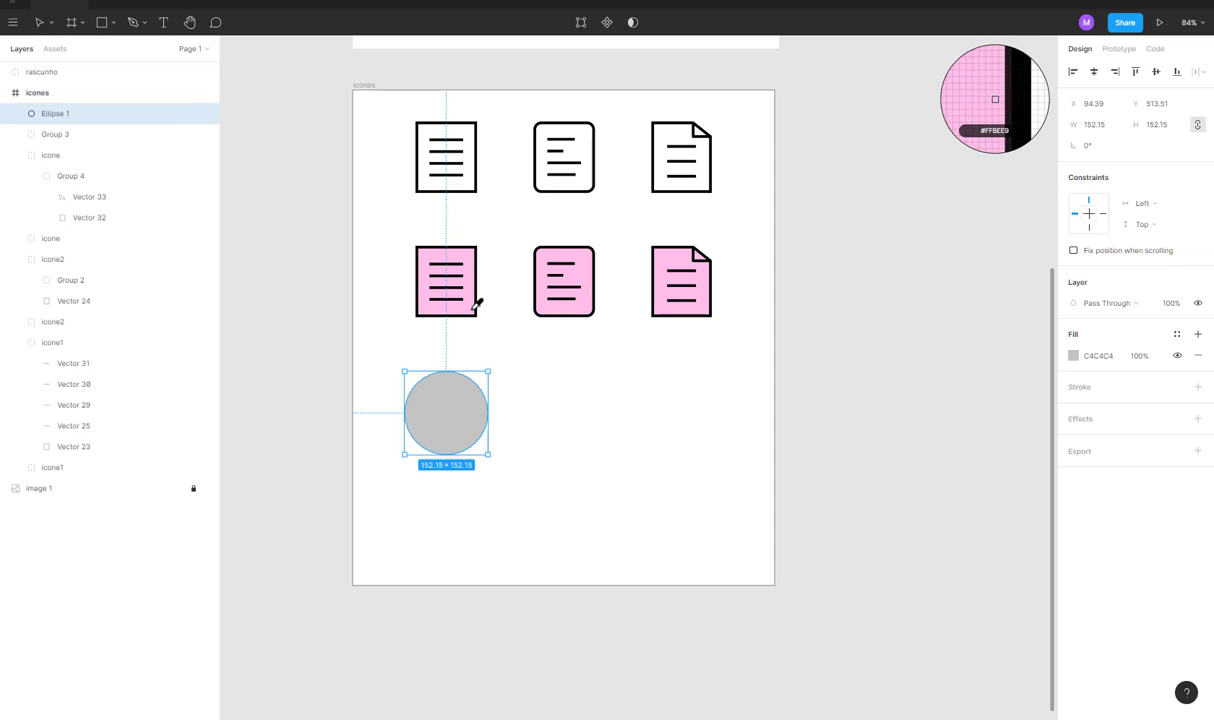
pyautogui.click(474, 308)
pyautogui.press('Escape')
pyautogui.click(455, 415)
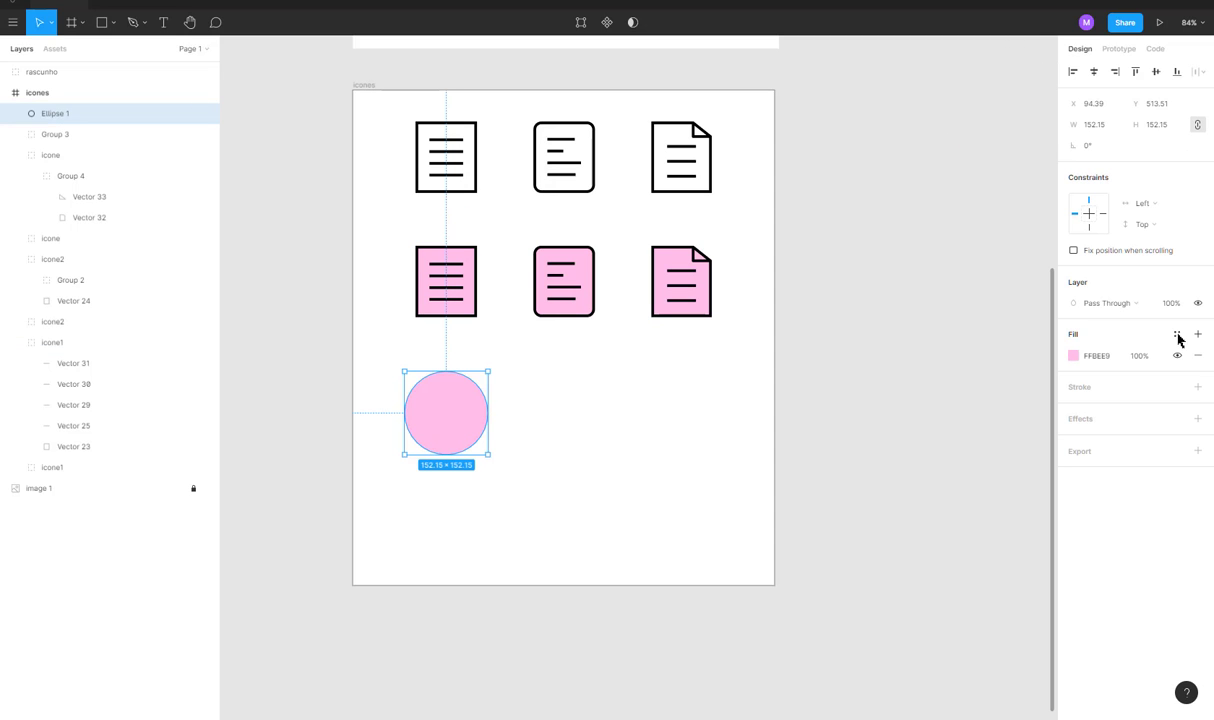
# Add a black 000000 stroke to the circle and set its thickness to 5.
pyautogui.click(1093, 392)
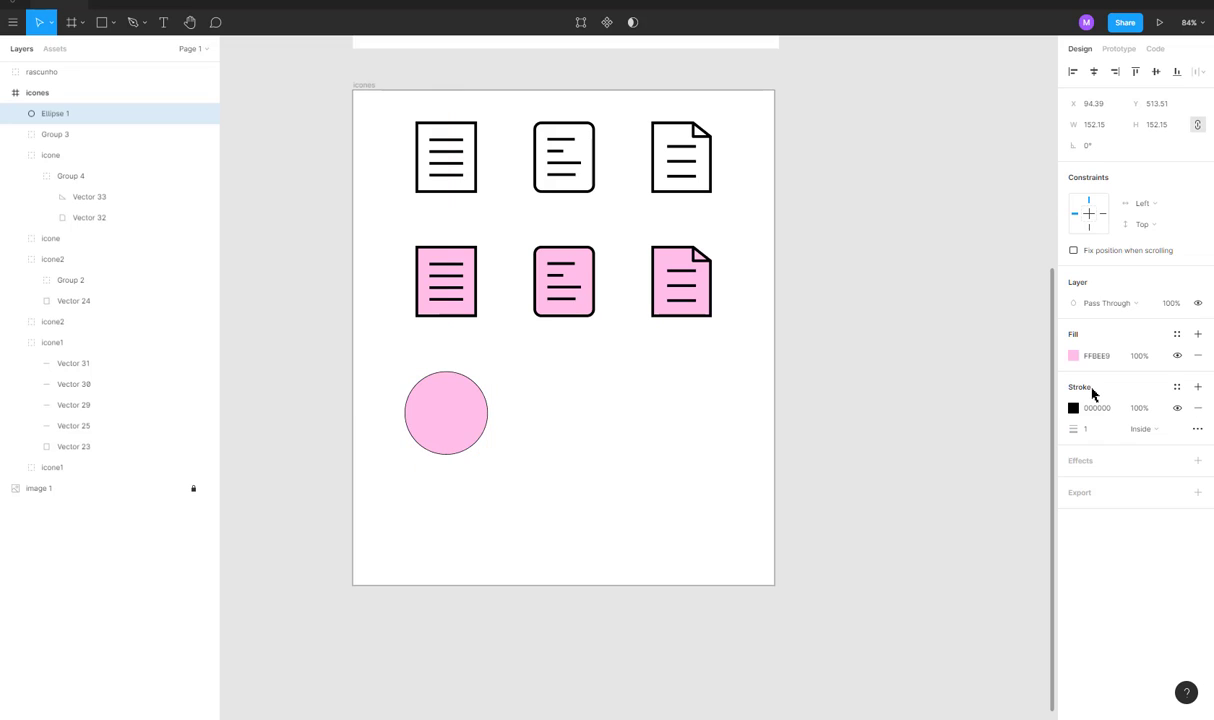
pyautogui.click(1087, 432)
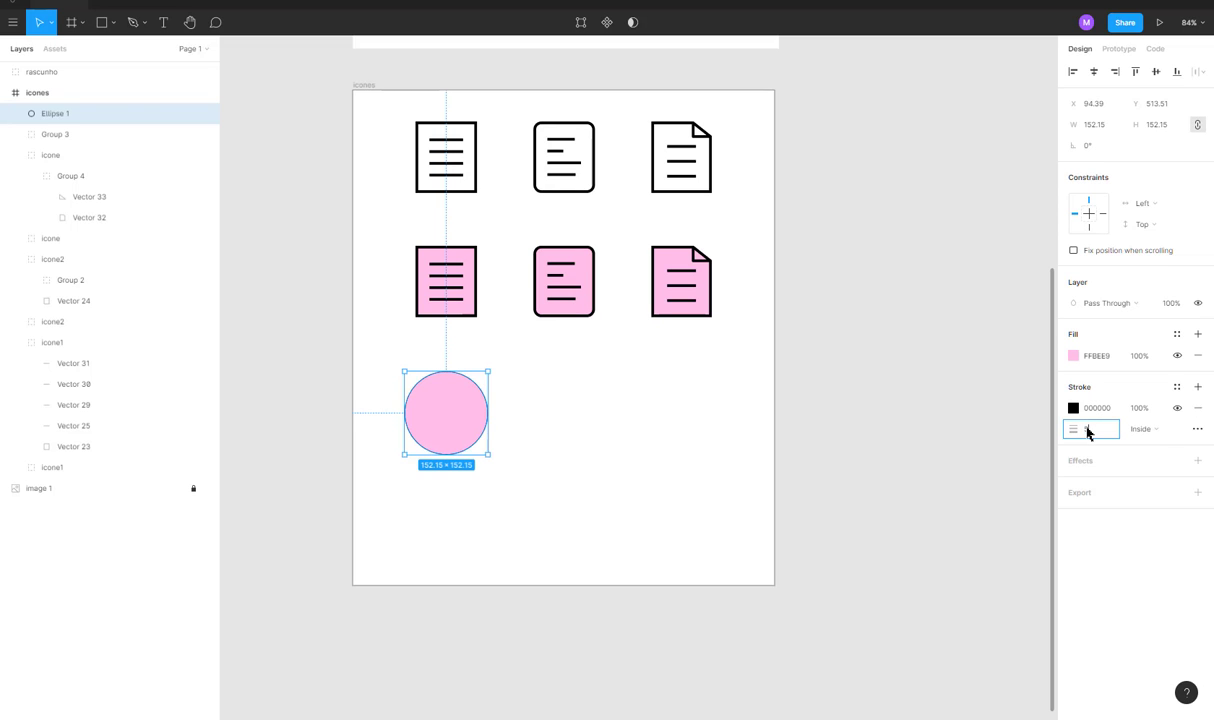
pyautogui.write('3')
pyautogui.press('Return')
pyautogui.click(566, 397)
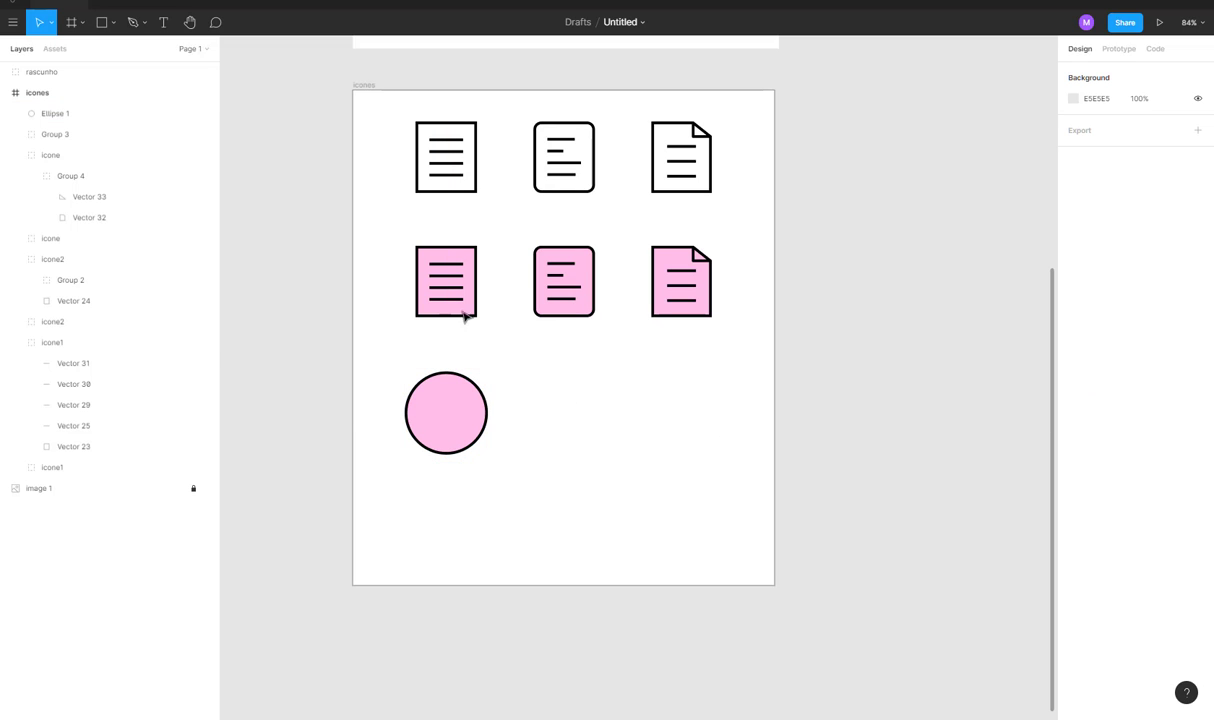
# Try a white fill on the page shape of the first pink icon and undo it.
pyautogui.doubleClick(471, 258)
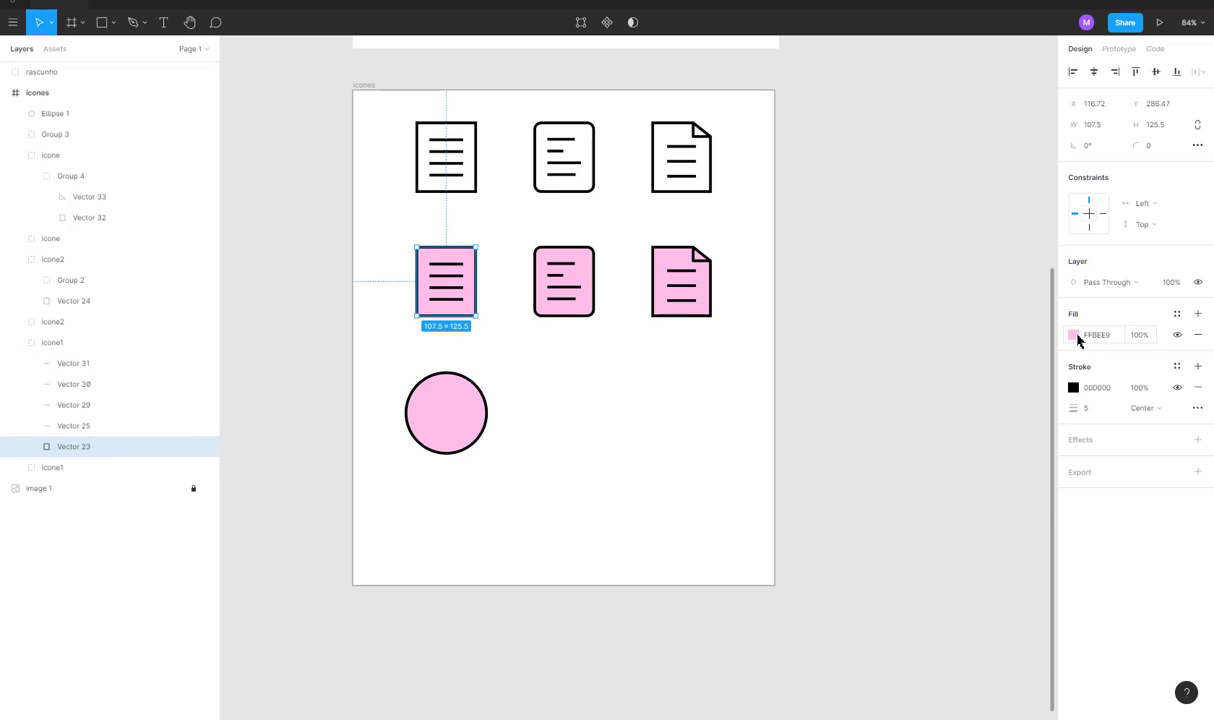
pyautogui.click(1074, 335)
pyautogui.moveTo(921, 420); pyautogui.dragTo(791, 363)
pyautogui.click(791, 363)
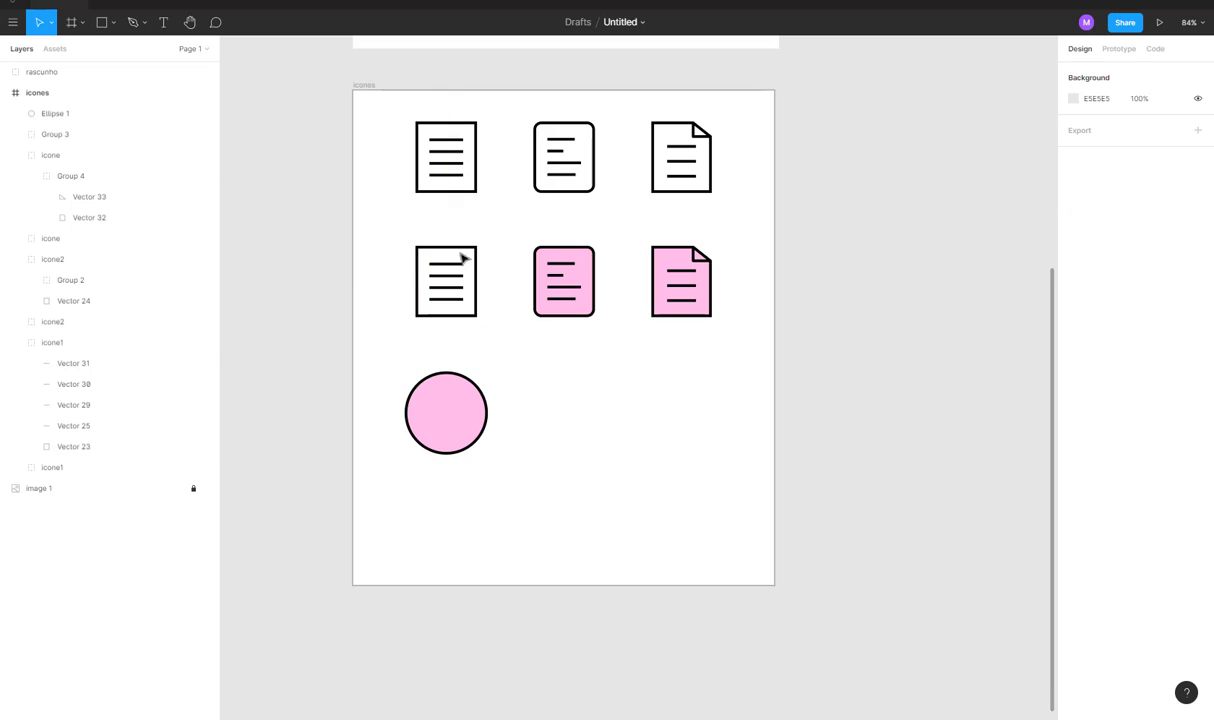
pyautogui.doubleClick(474, 296)
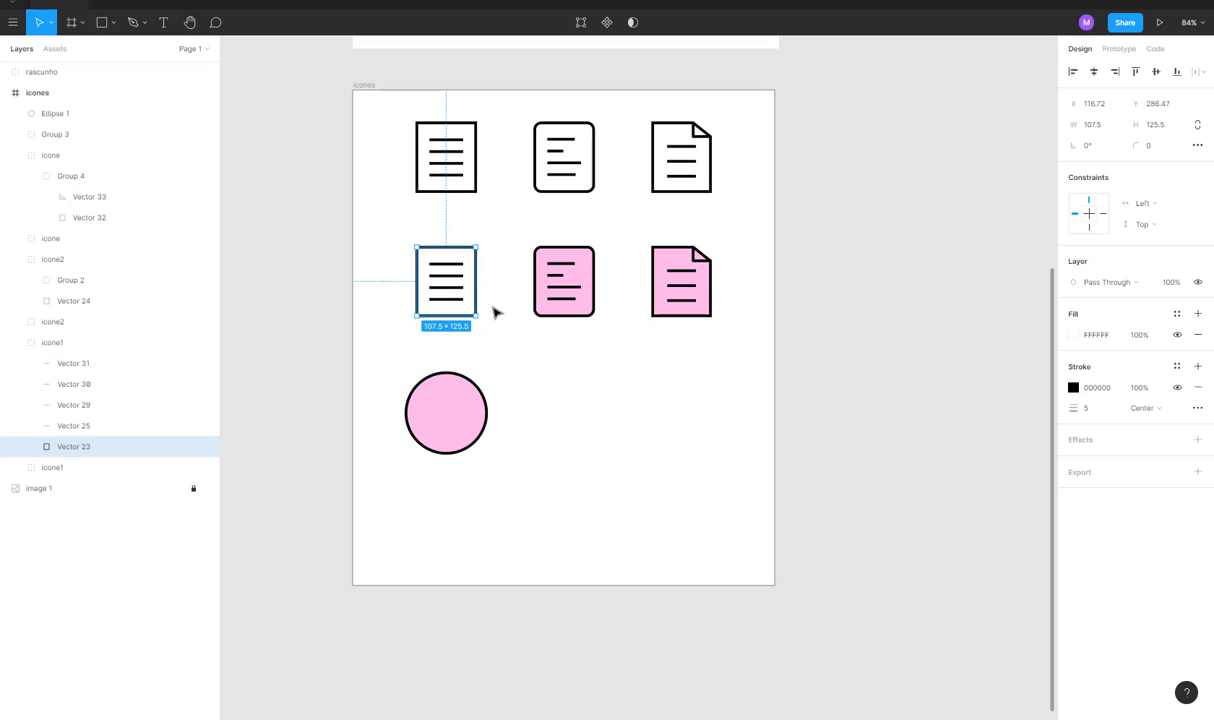
pyautogui.hotkey('ctrl', 'z')
pyautogui.press('Escape')
# Duplicate the first pink icon beside the circle and fill the copy's page shape with white FFFFFF.
pyautogui.moveTo(474, 313); pyautogui.dragTo(610, 452)
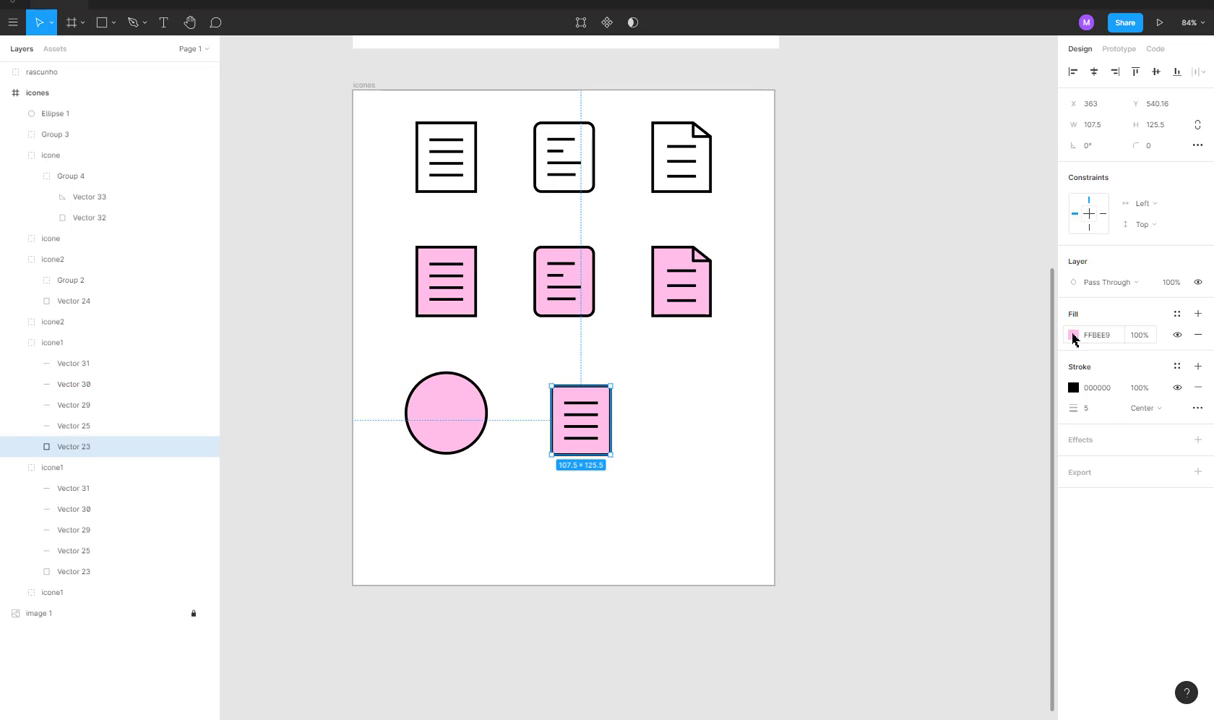
pyautogui.click(1073, 336)
pyautogui.write('FFFFFF')
pyautogui.press('Return')
pyautogui.press('Escape')
pyautogui.press('Escape')
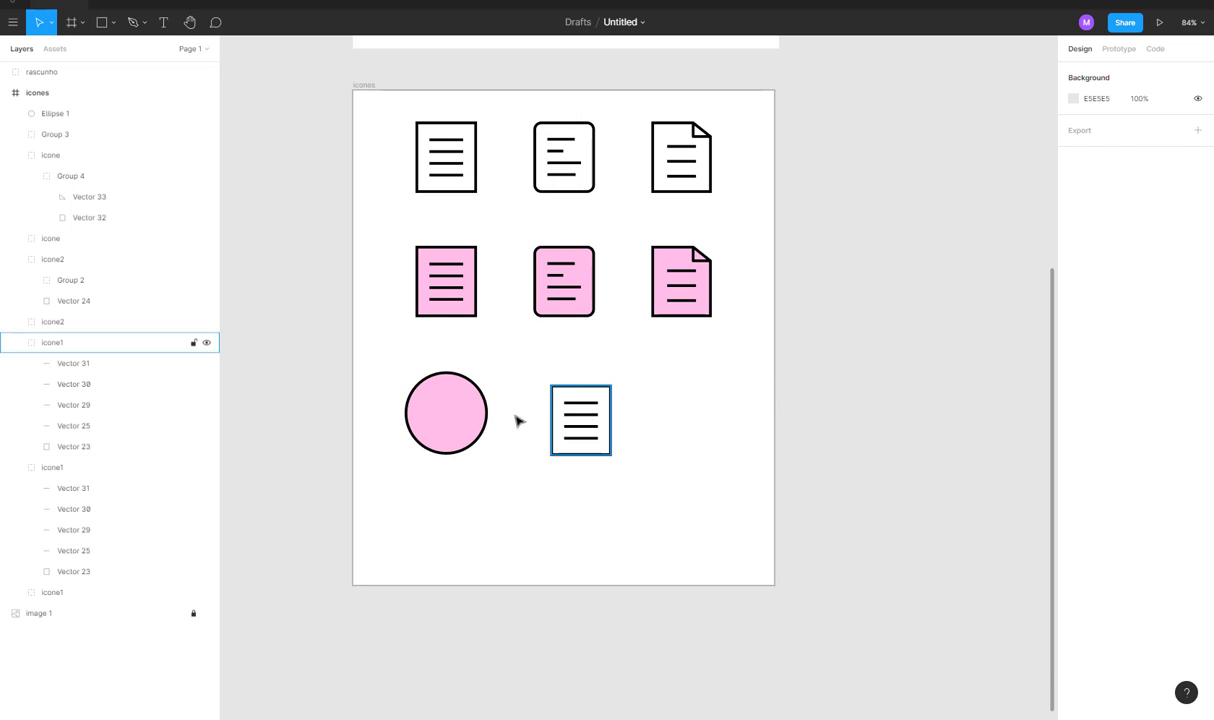
# Move the white lined icon over the circle and bring it in front of the circle in the layer order.
pyautogui.moveTo(582, 420); pyautogui.dragTo(472, 419)
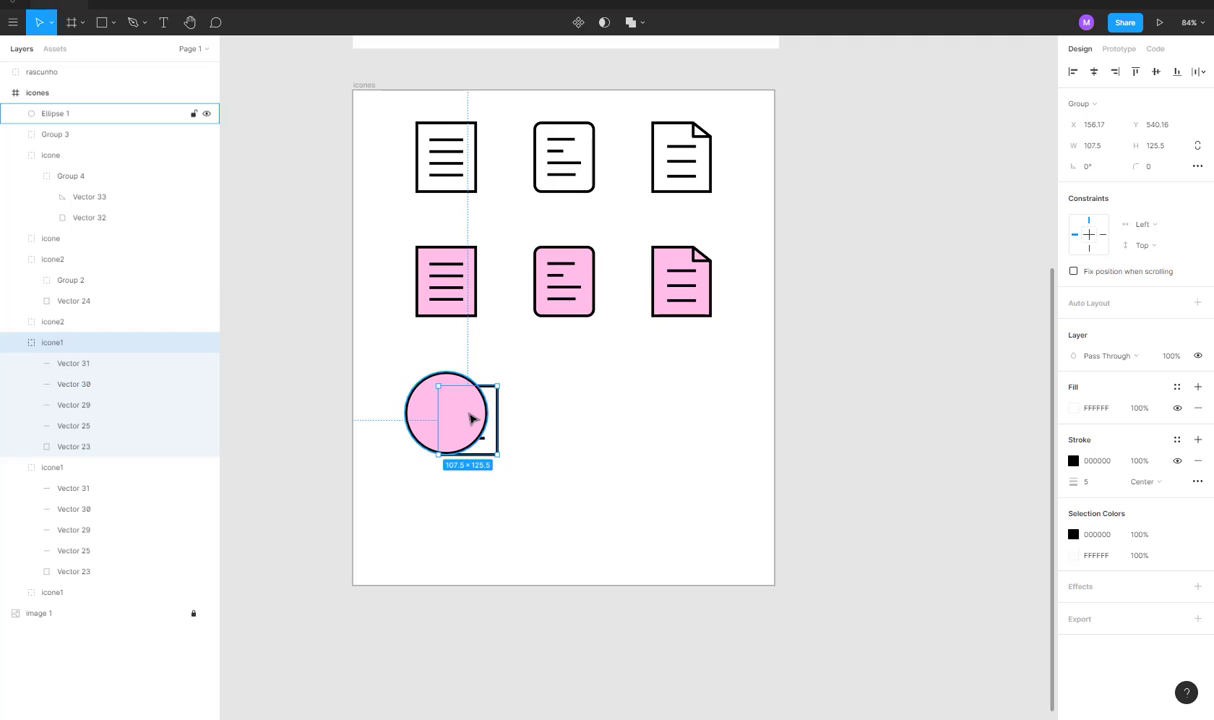
pyautogui.hotkey('ctrl', ']')
pyautogui.hotkey('ctrl', '[')
pyautogui.hotkey('ctrl', ']')
pyautogui.hotkey('ctrl', ']')
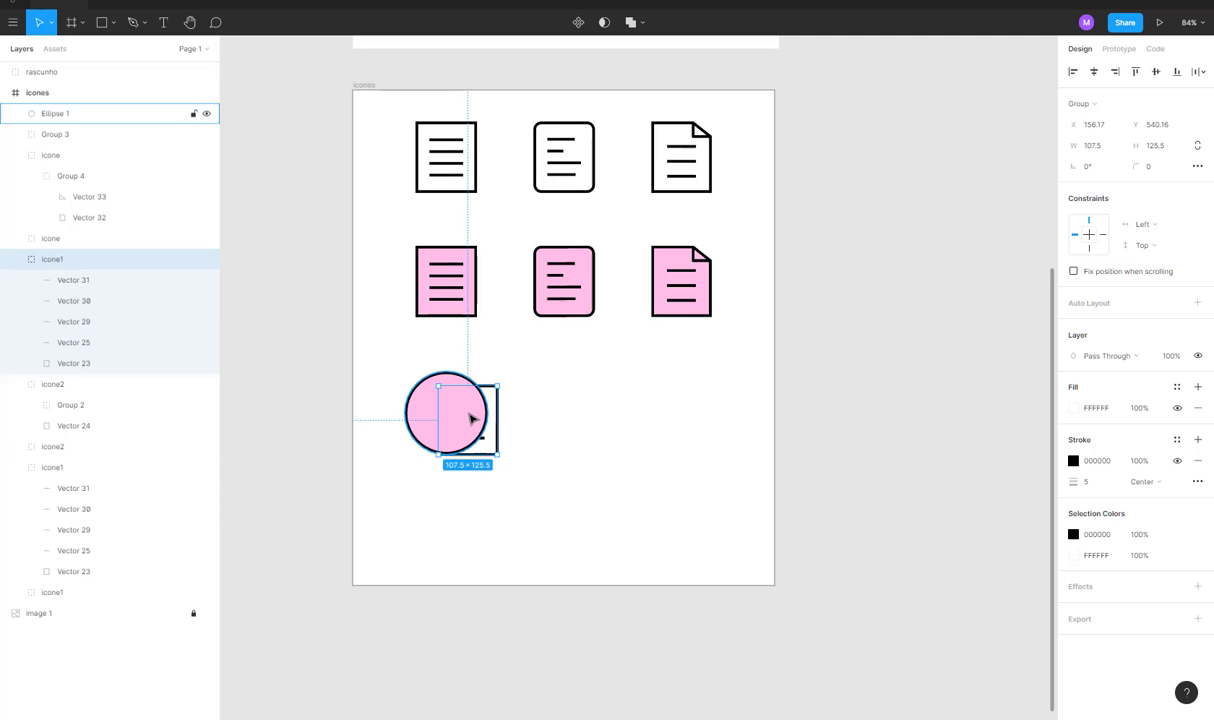
pyautogui.hotkey('ctrl', ']')
pyautogui.hotkey('ctrl', ']')
pyautogui.hotkey('ctrl', ']')
pyautogui.hotkey('ctrl', ']')
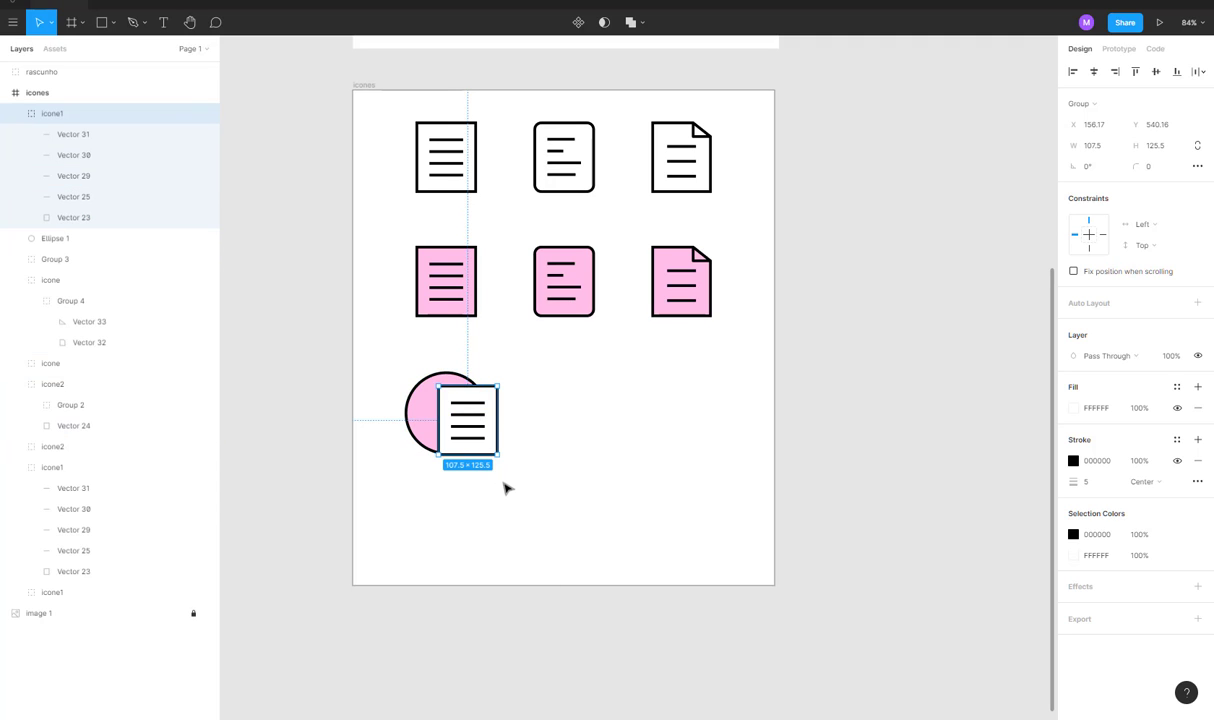
pyautogui.click(572, 423)
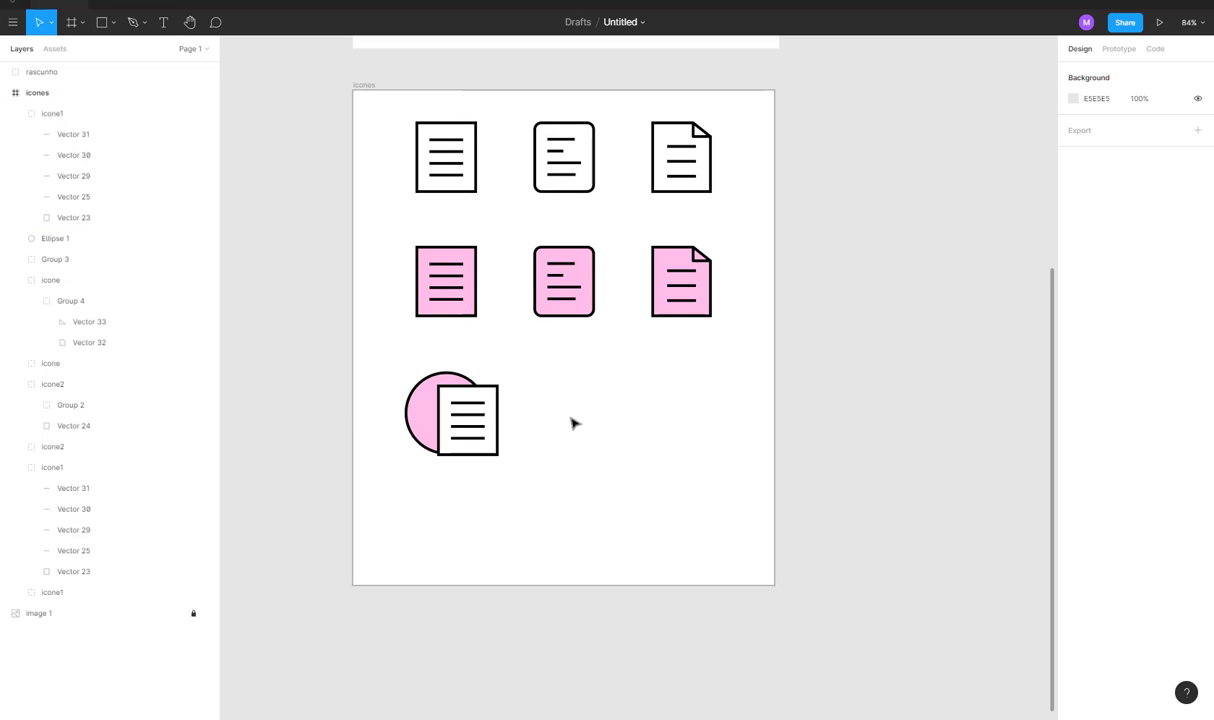
# Shrink the white lined icon to fit inside the circle and align both on their horizontal and vertical centers.
pyautogui.moveTo(572, 423); pyautogui.dragTo(642, 412)
pyautogui.scroll(5, 545, 425)
pyautogui.click(551, 398)
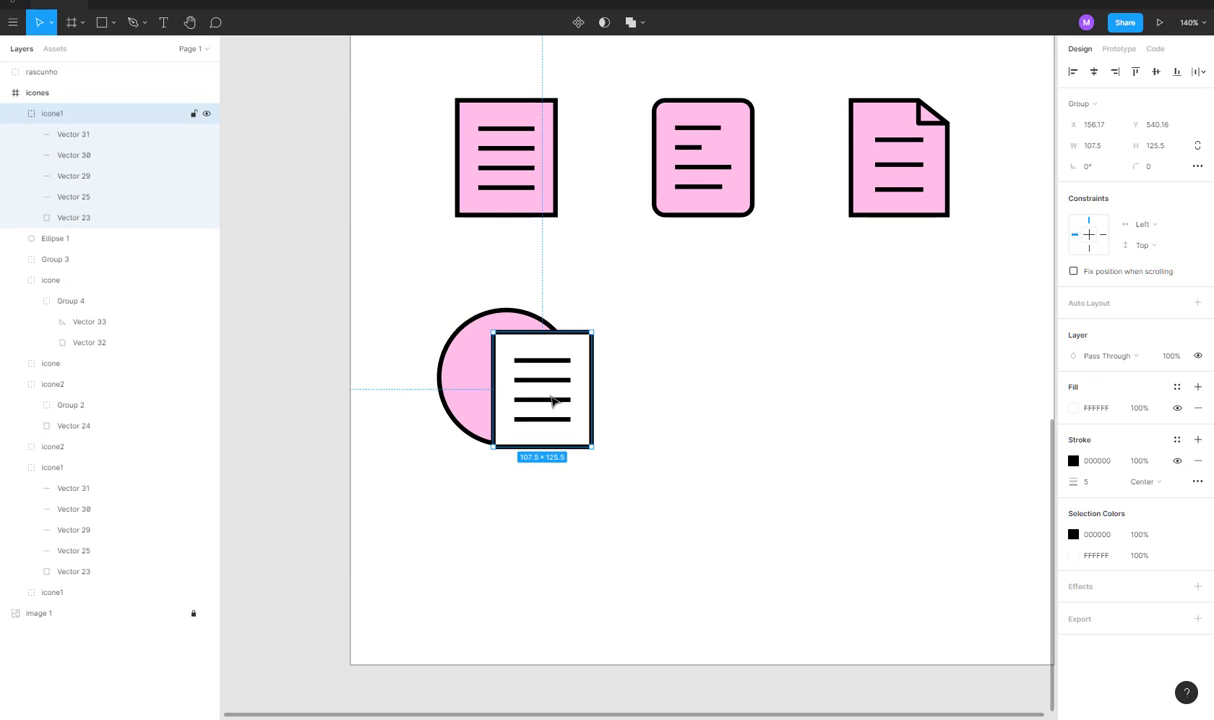
pyautogui.moveTo(594, 448); pyautogui.dragTo(560, 410)
pyautogui.click(597, 400)
pyautogui.moveTo(471, 427); pyautogui.dragTo(470, 428)
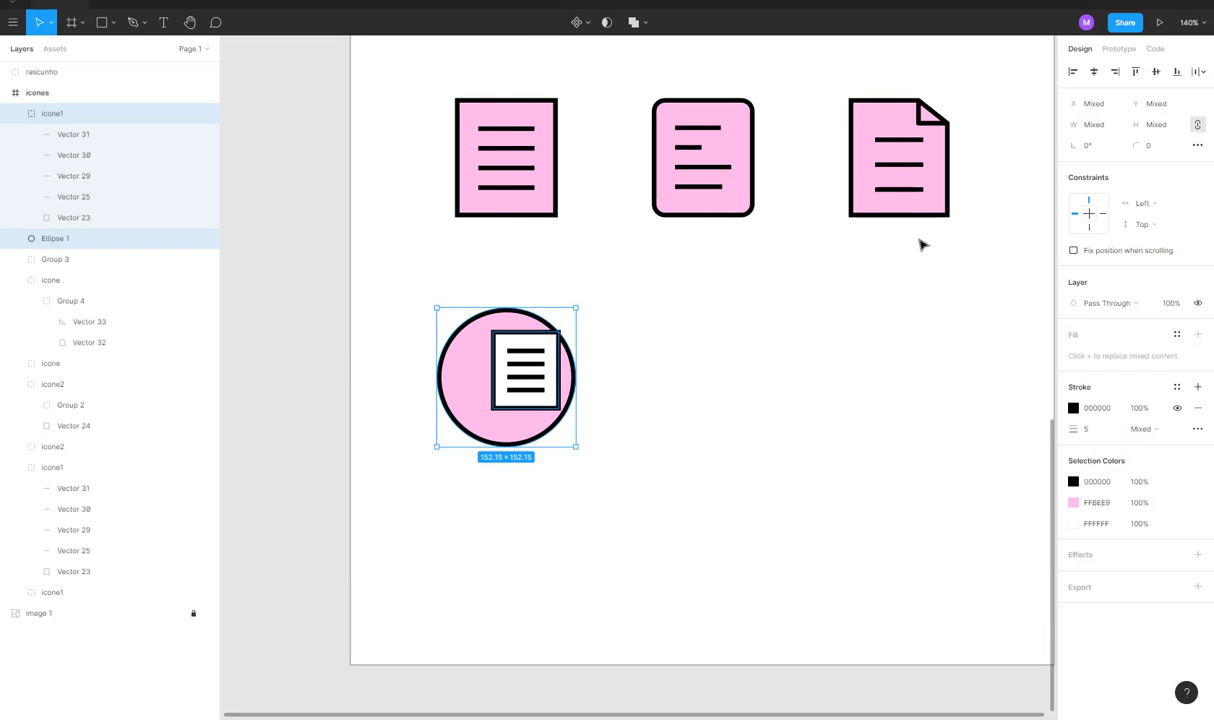
pyautogui.click(1098, 73)
pyautogui.click(1154, 73)
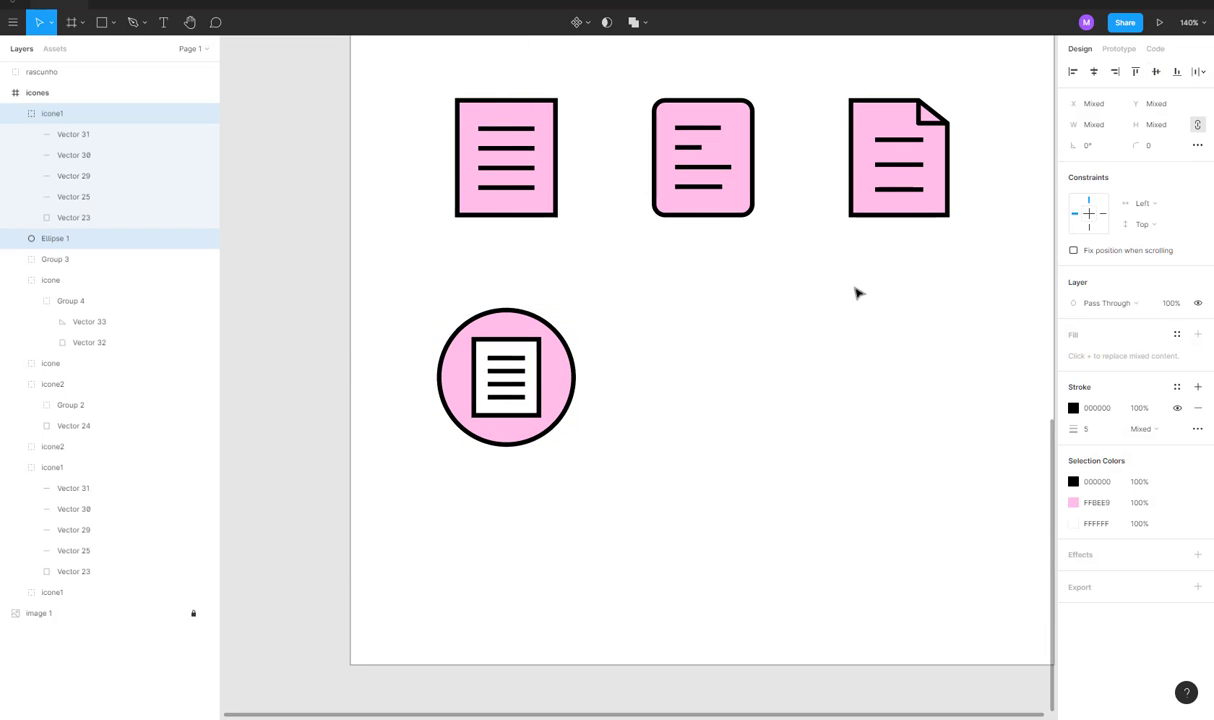
pyautogui.click(750, 393)
# Scale the white lined icon down further to about 61.5 × 71.8 px, keeping it centered in the circle.
pyautogui.keyDown('ctrl'); pyautogui.scroll(5, 480, 360); pyautogui.keyUp('ctrl')
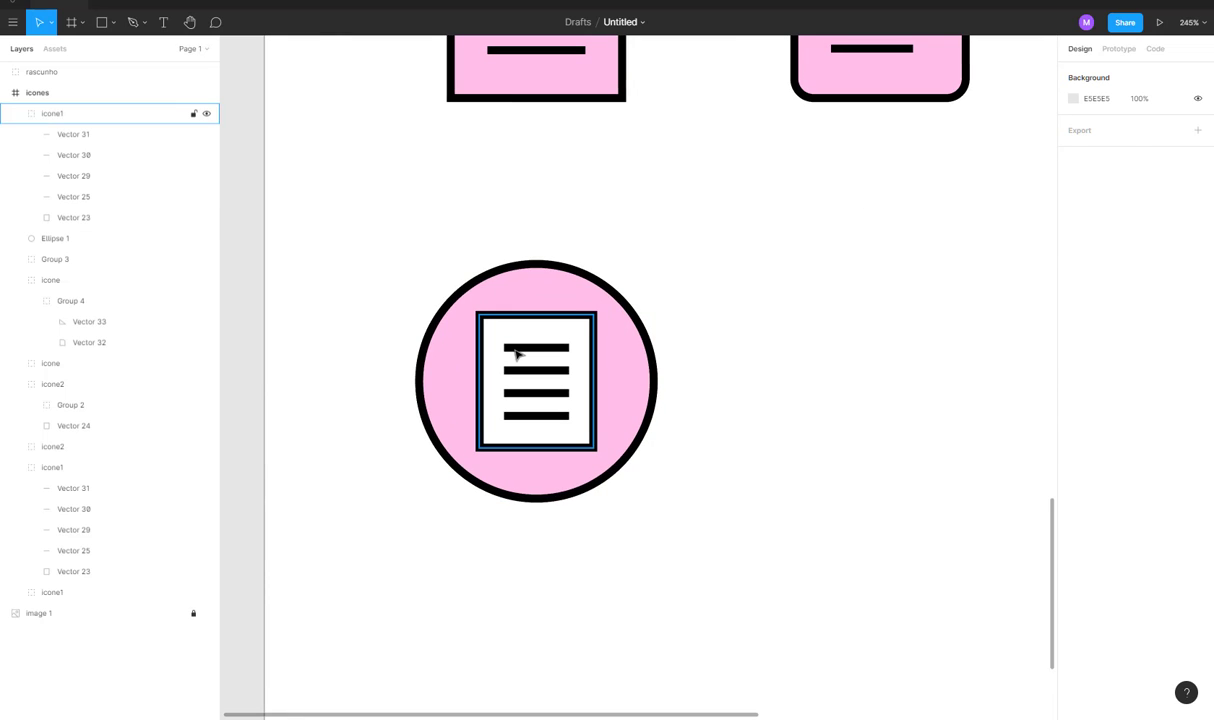
pyautogui.click(518, 348)
pyautogui.moveTo(600, 313); pyautogui.dragTo(587, 325)
pyautogui.moveTo(702, 274); pyautogui.dragTo(432, 562)
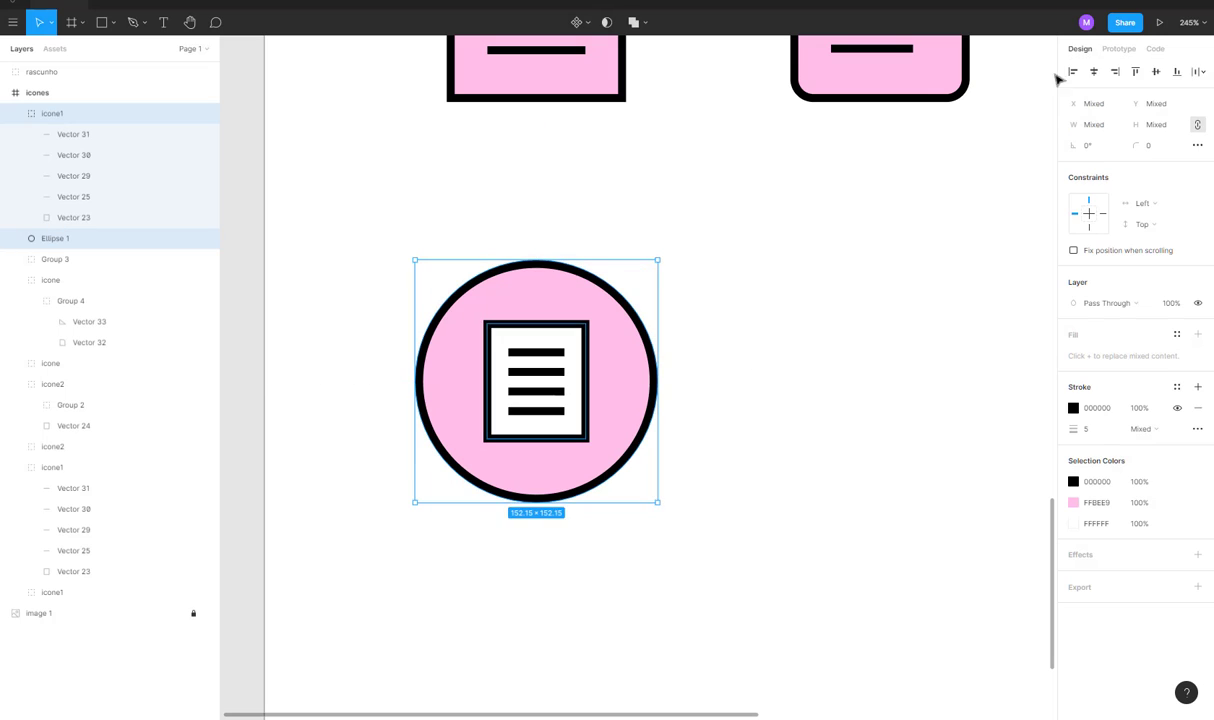
pyautogui.click(873, 287)
# Duplicate the circle icon below the rounded document icon and delete the lined page from the copy.
pyautogui.keyDown('ctrl'); pyautogui.scroll(-5, 653, 352); pyautogui.keyUp('ctrl')
pyautogui.moveTo(745, 374); pyautogui.dragTo(572, 380)
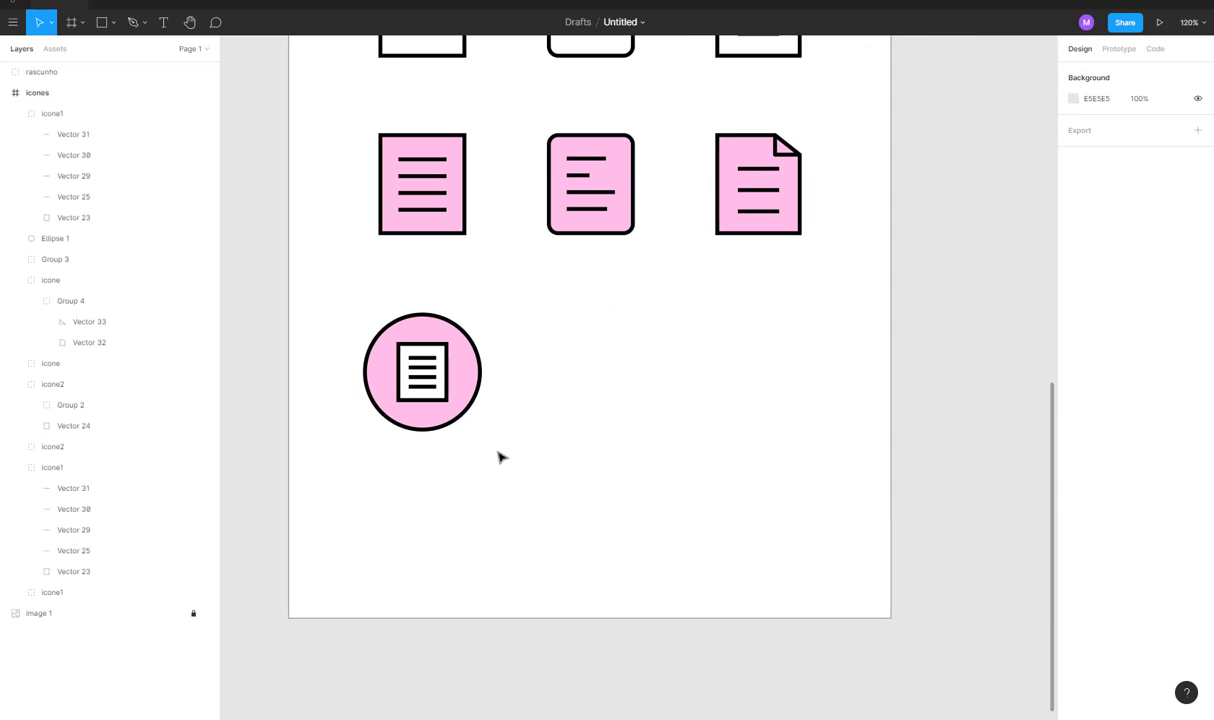
pyautogui.moveTo(500, 457); pyautogui.dragTo(560, 373)
pyautogui.click(526, 474)
pyautogui.click(600, 368)
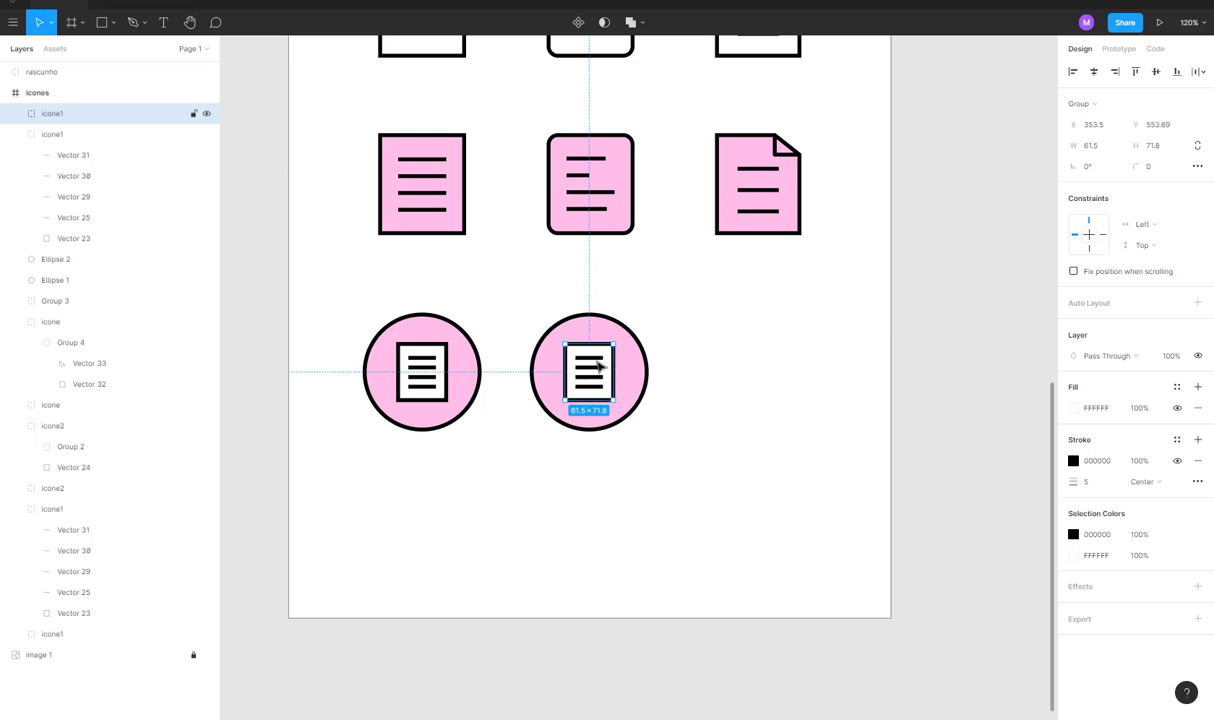
pyautogui.press('Delete')
# Duplicate the pink rounded document icon beside the empty circle and fill the copy's page shape with white FFFFFF.
pyautogui.moveTo(624, 210); pyautogui.dragTo(789, 444)
pyautogui.click(791, 441)
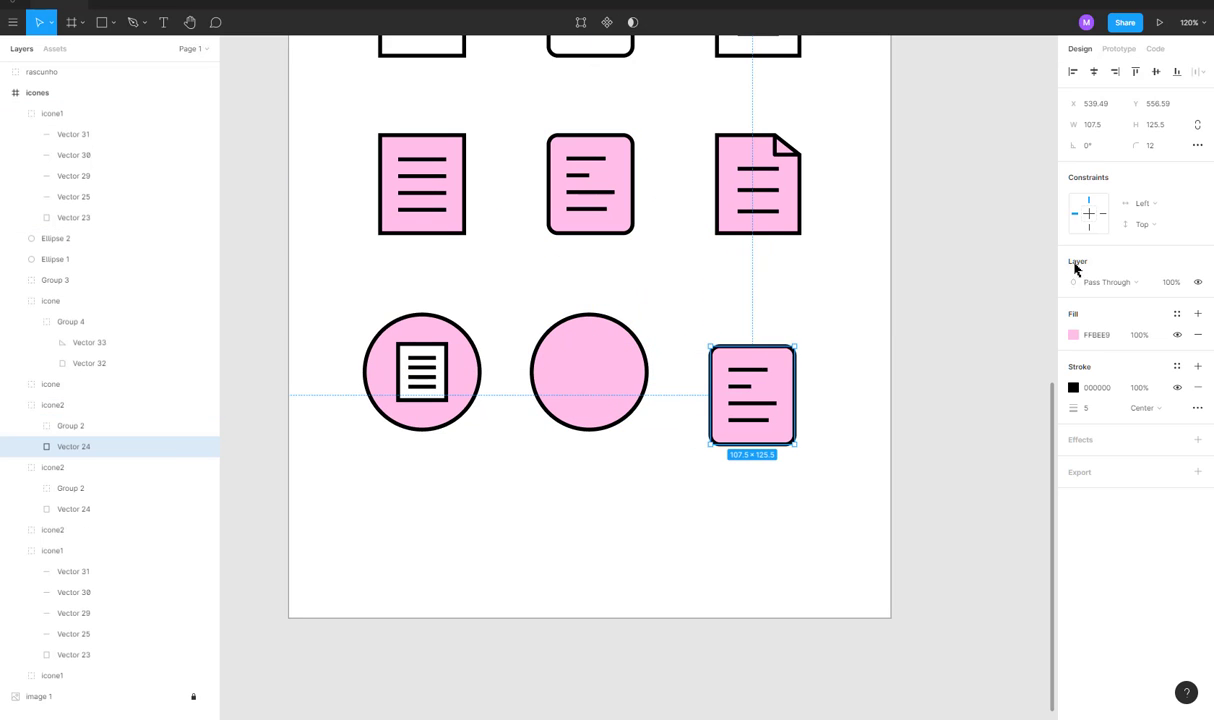
pyautogui.click(1074, 335)
pyautogui.moveTo(946, 386); pyautogui.dragTo(860, 275)
pyautogui.click(856, 281)
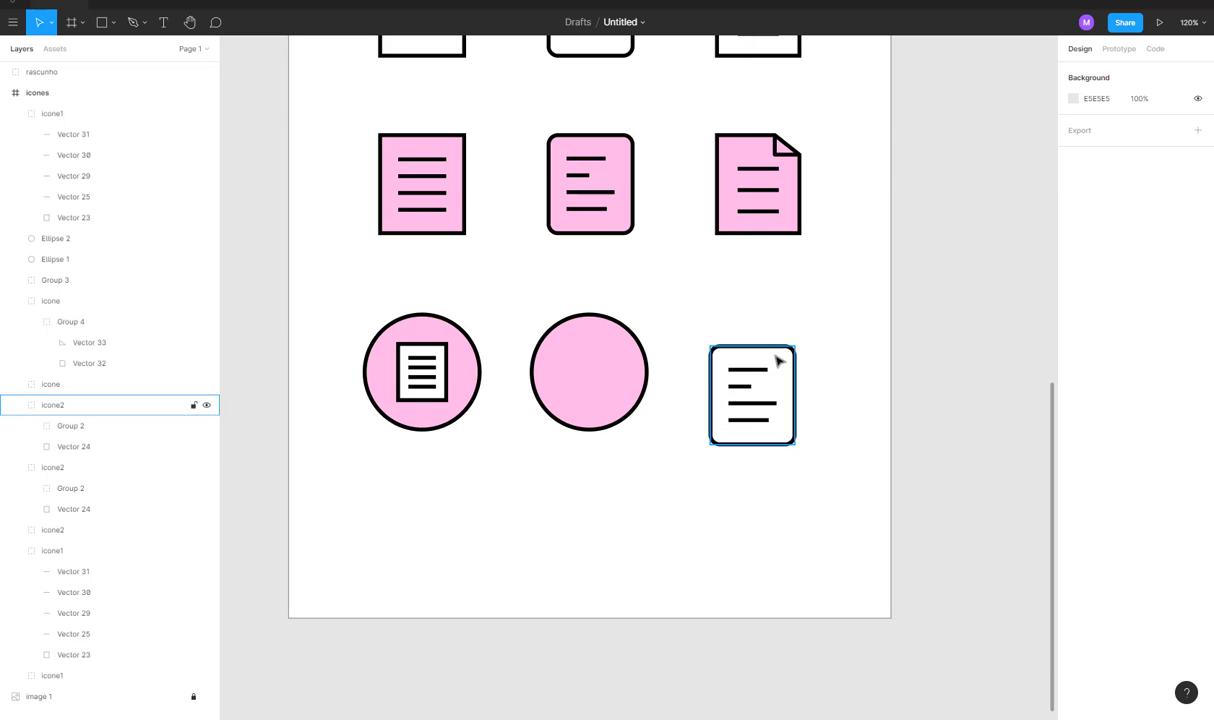
# Cut and paste the white rounded icon in front of the circles and scale it to about 62 × 72 px, matching the lined icon.
pyautogui.moveTo(778, 362); pyautogui.dragTo(625, 460)
pyautogui.moveTo(641, 544); pyautogui.dragTo(463, 372)
pyautogui.click(550, 482)
pyautogui.hotkey('ctrl', 'x')
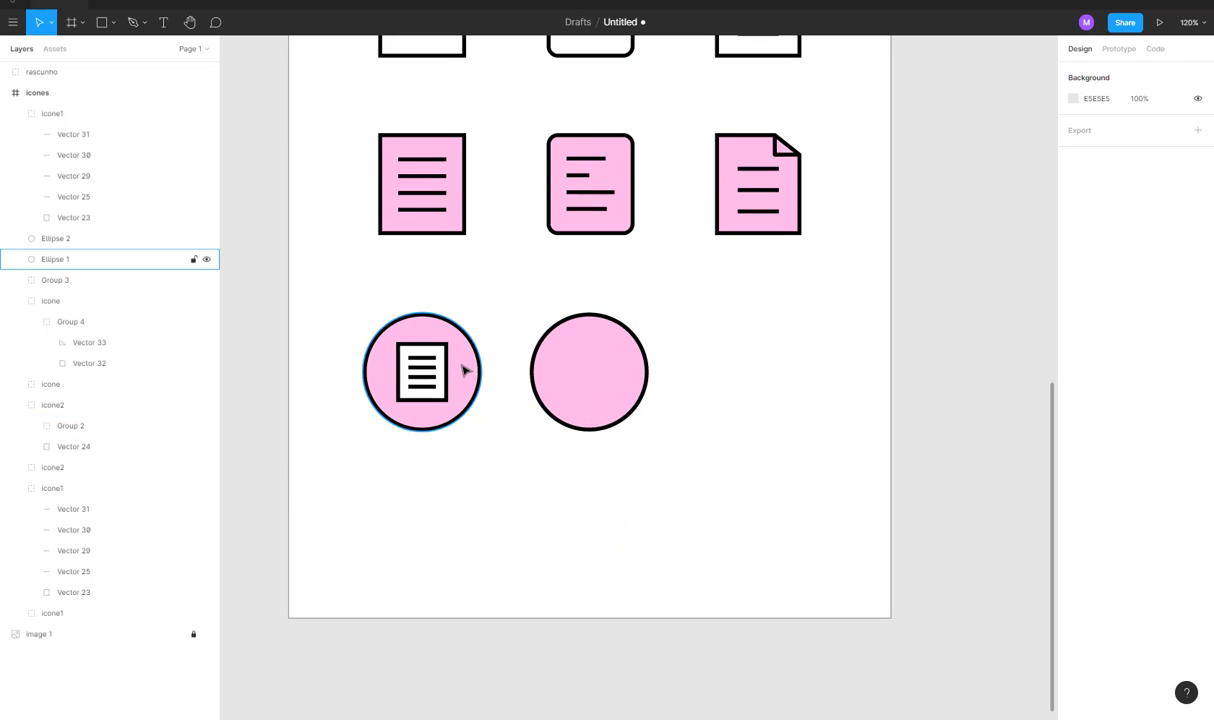
pyautogui.hotkey('ctrl', 'v')
pyautogui.scroll(5, 466, 372)
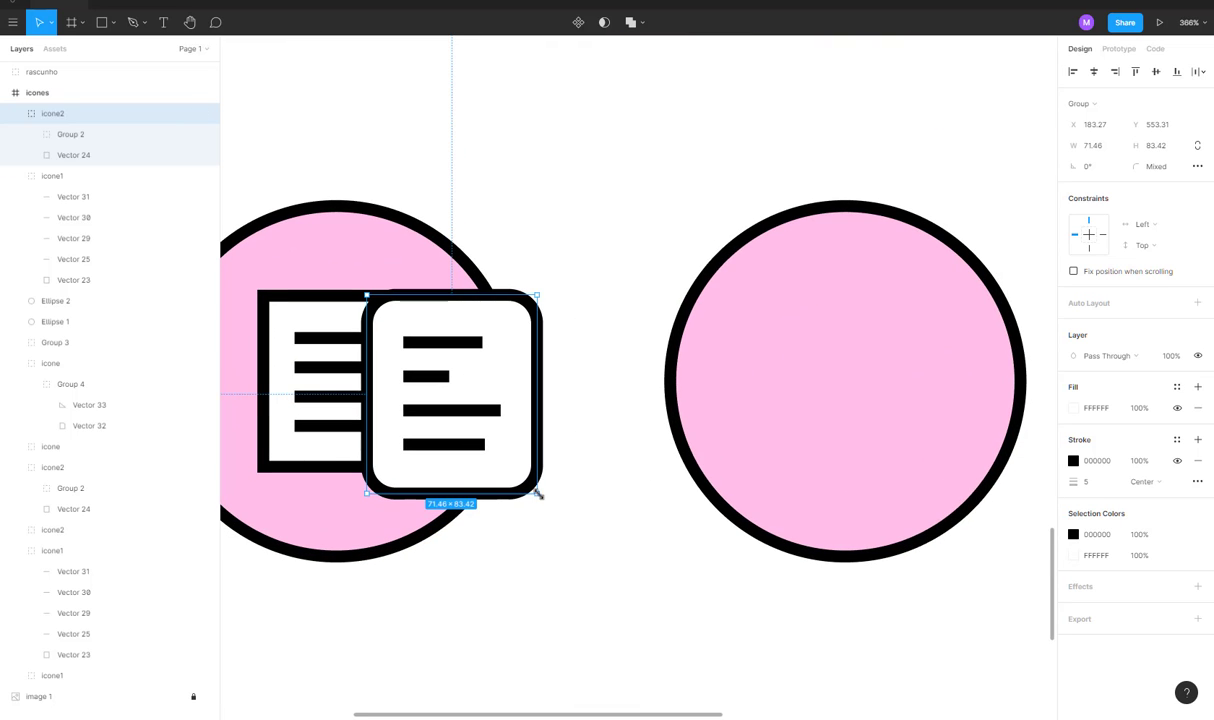
pyautogui.moveTo(537, 493); pyautogui.dragTo(512, 467)
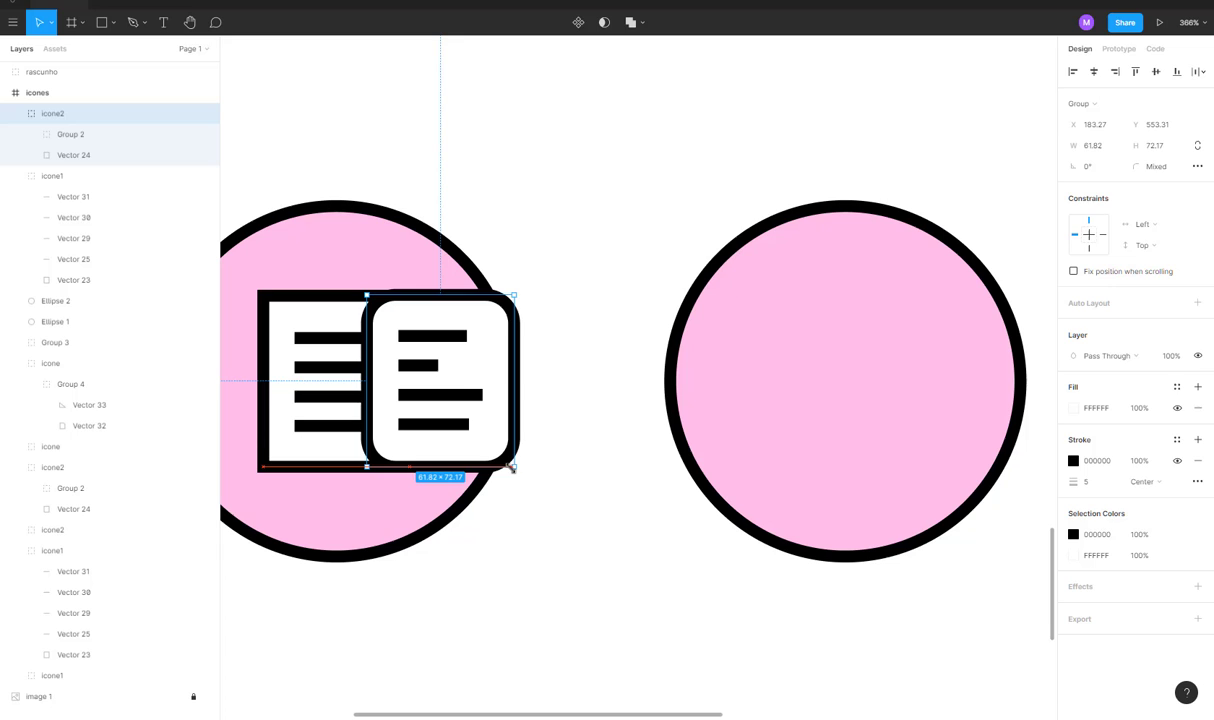
pyautogui.click(592, 503)
# Move the white rounded icon into the second circle and center it there.
pyautogui.moveTo(477, 396); pyautogui.dragTo(881, 384)
pyautogui.scroll(-5, 880, 383)
pyautogui.moveTo(920, 510); pyautogui.dragTo(635, 273)
pyautogui.click(1154, 72)
pyautogui.click(976, 266)
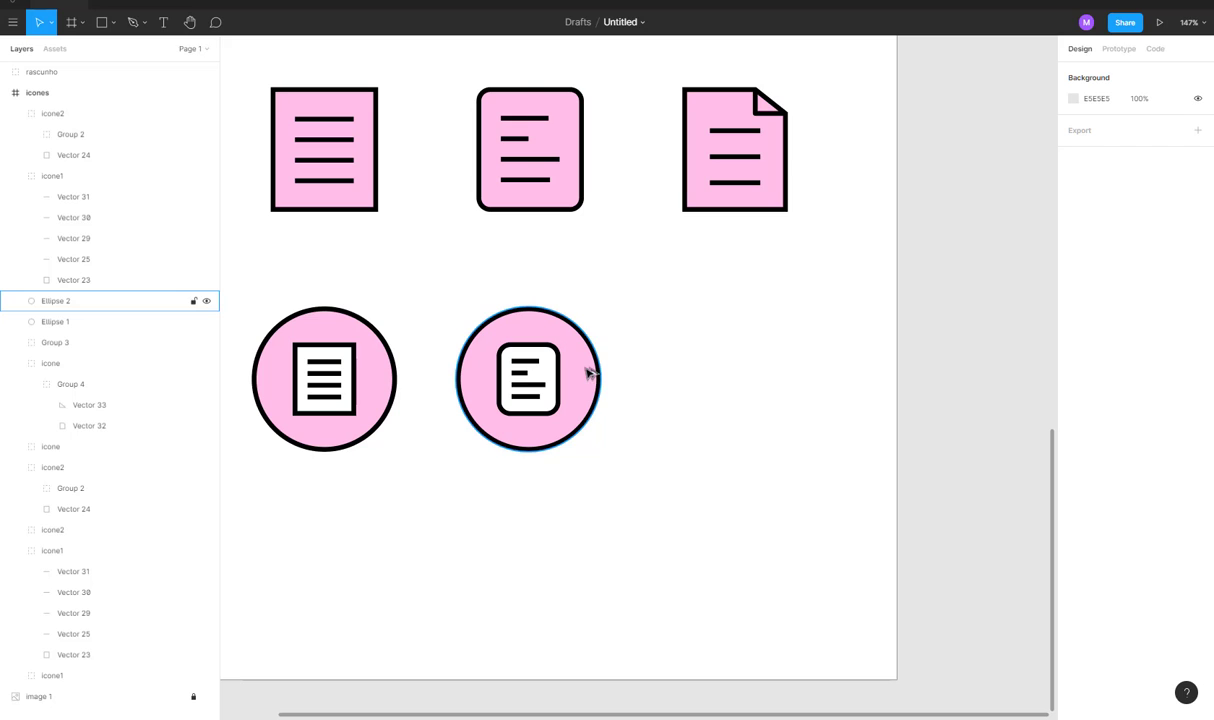
# Duplicate the pink circle below the folded-corner document icon, in line with the other two circles.
pyautogui.moveTo(590, 373); pyautogui.dragTo(798, 352)
pyautogui.click(780, 190)
pyautogui.scroll(-2, 760, 180)
pyautogui.hscroll(2, 760, 180)
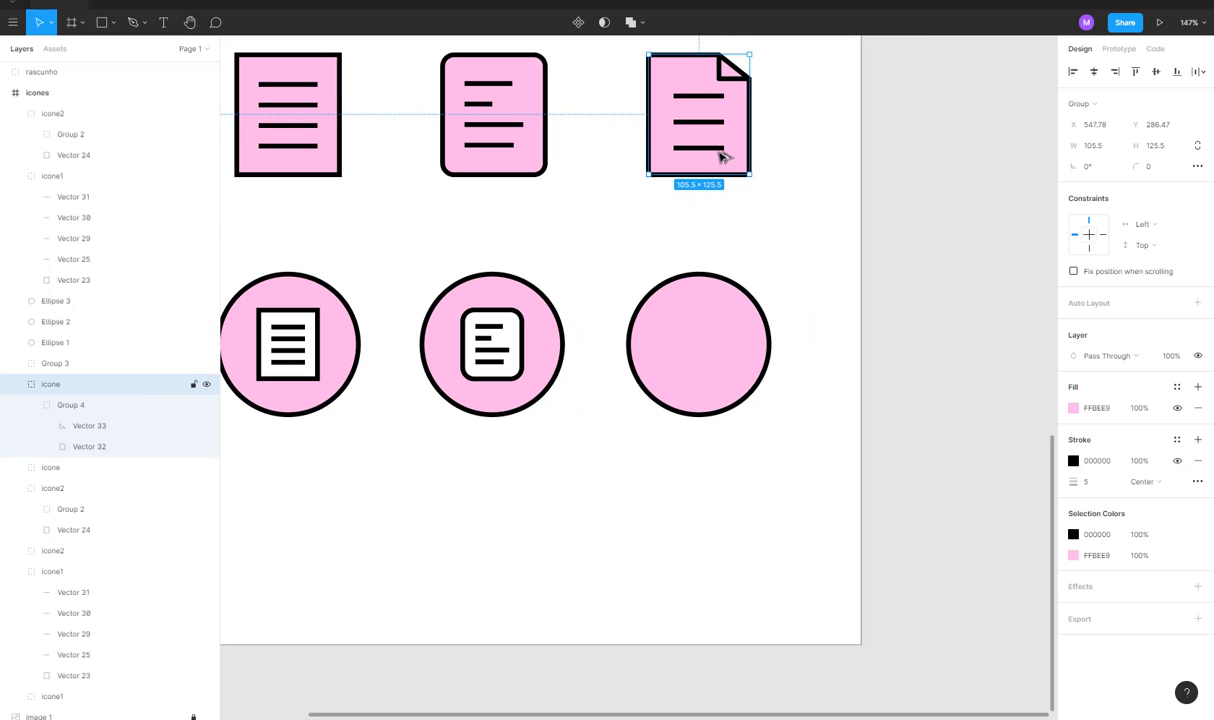
pyautogui.moveTo(723, 157); pyautogui.dragTo(737, 564)
pyautogui.hotkey('ctrl', 'z')
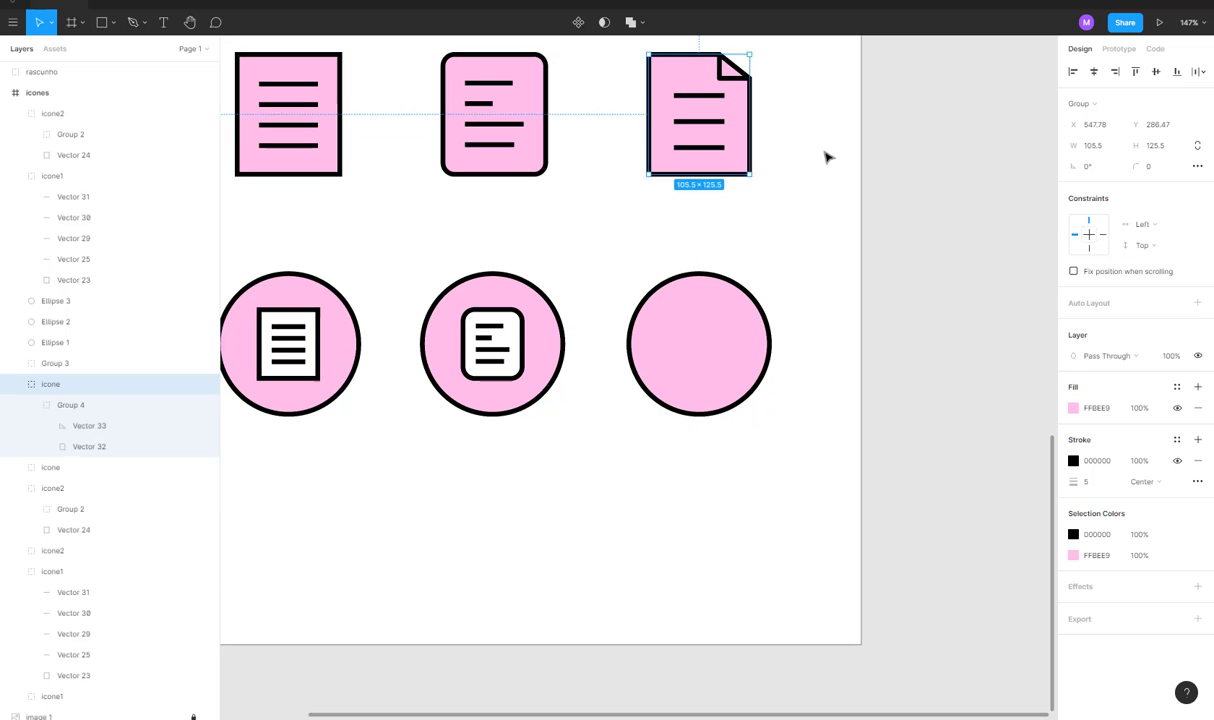
pyautogui.click(827, 157)
pyautogui.moveTo(735, 117); pyautogui.dragTo(732, 507)
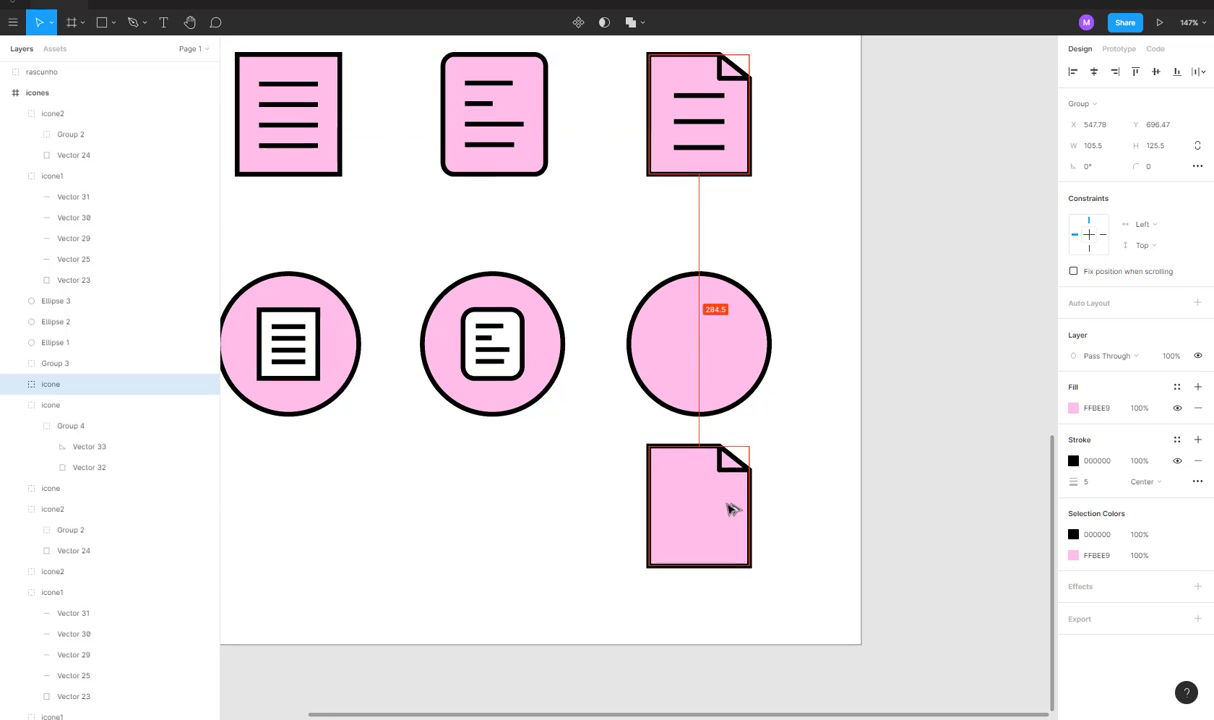
pyautogui.hotkey('ctrl', 'z')
# Group the pink folded-corner page with its three text lines.
pyautogui.moveTo(780, 204); pyautogui.dragTo(647, 60)
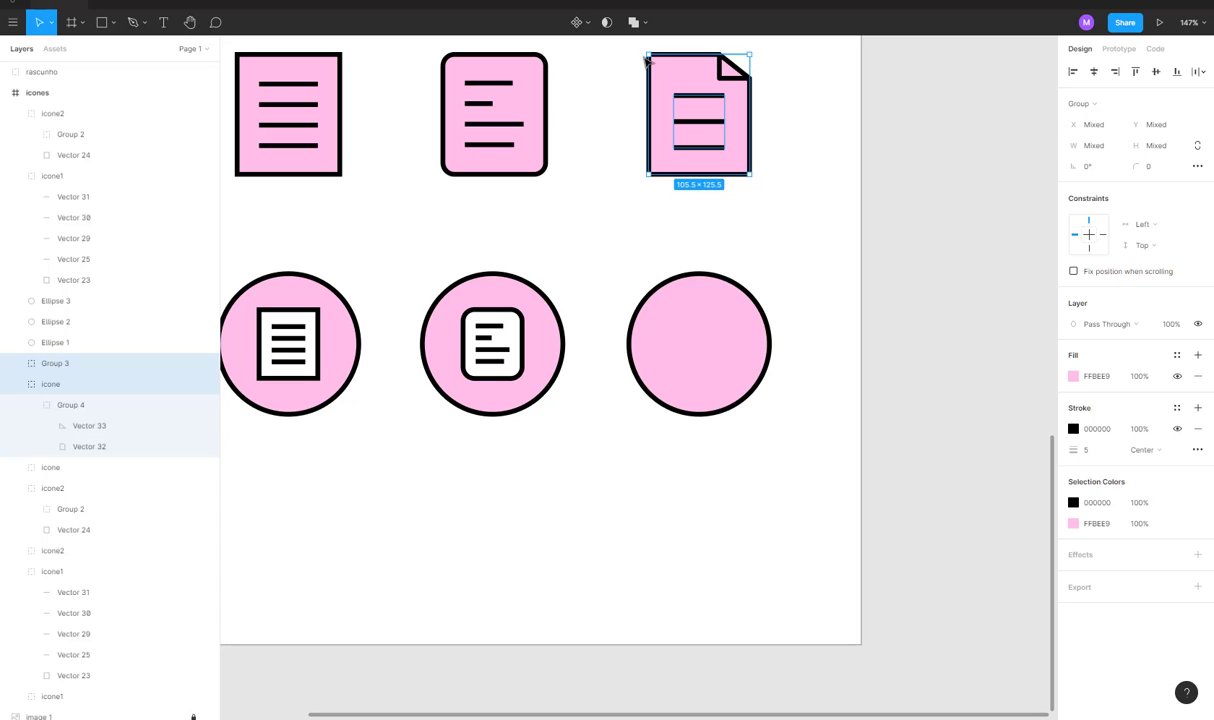
pyautogui.hotkey('ctrl', 'g')
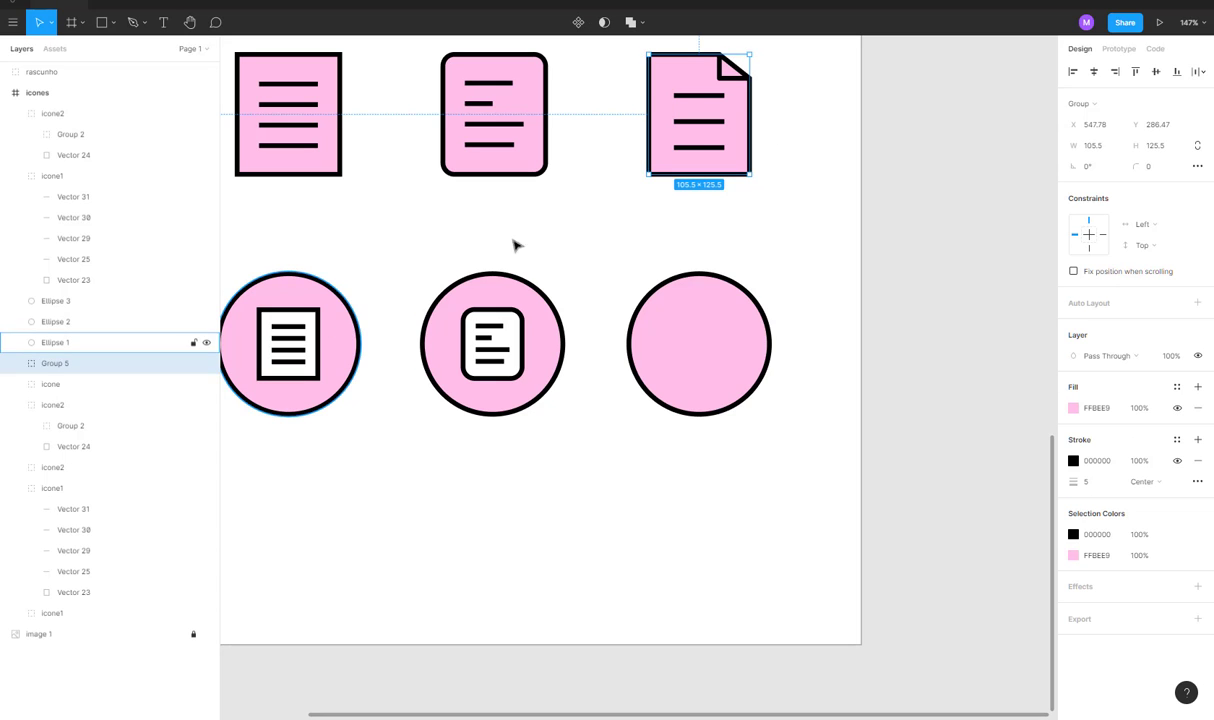
pyautogui.click(690, 229)
# Group each of the first two pink circles with the white document icon inside it.
pyautogui.moveTo(358, 250); pyautogui.dragTo(260, 420)
pyautogui.hotkey('ctrl', 'g')
pyautogui.moveTo(592, 502); pyautogui.dragTo(442, 290)
pyautogui.hotkey('ctrl', 'g')
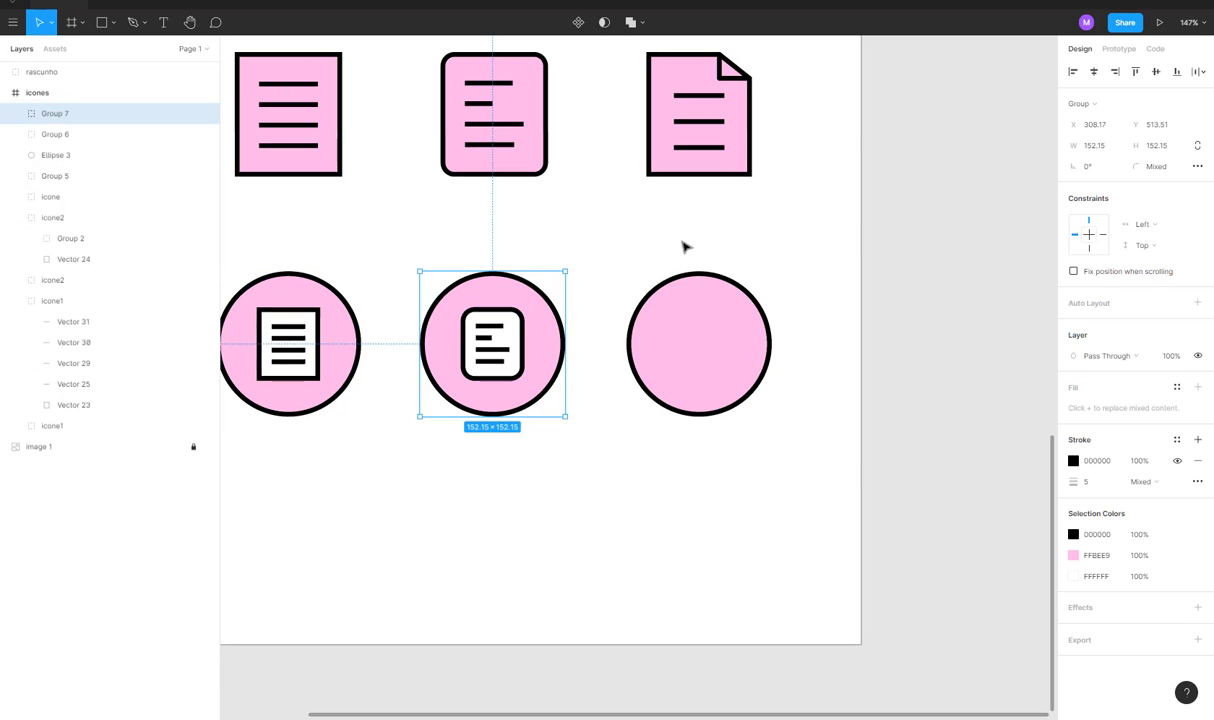
pyautogui.click(686, 247)
# Cut and paste the pink folded-corner icon in front of the circles and move it over the empty third circle.
pyautogui.click(710, 135)
pyautogui.moveTo(710, 140); pyautogui.dragTo(710, 561)
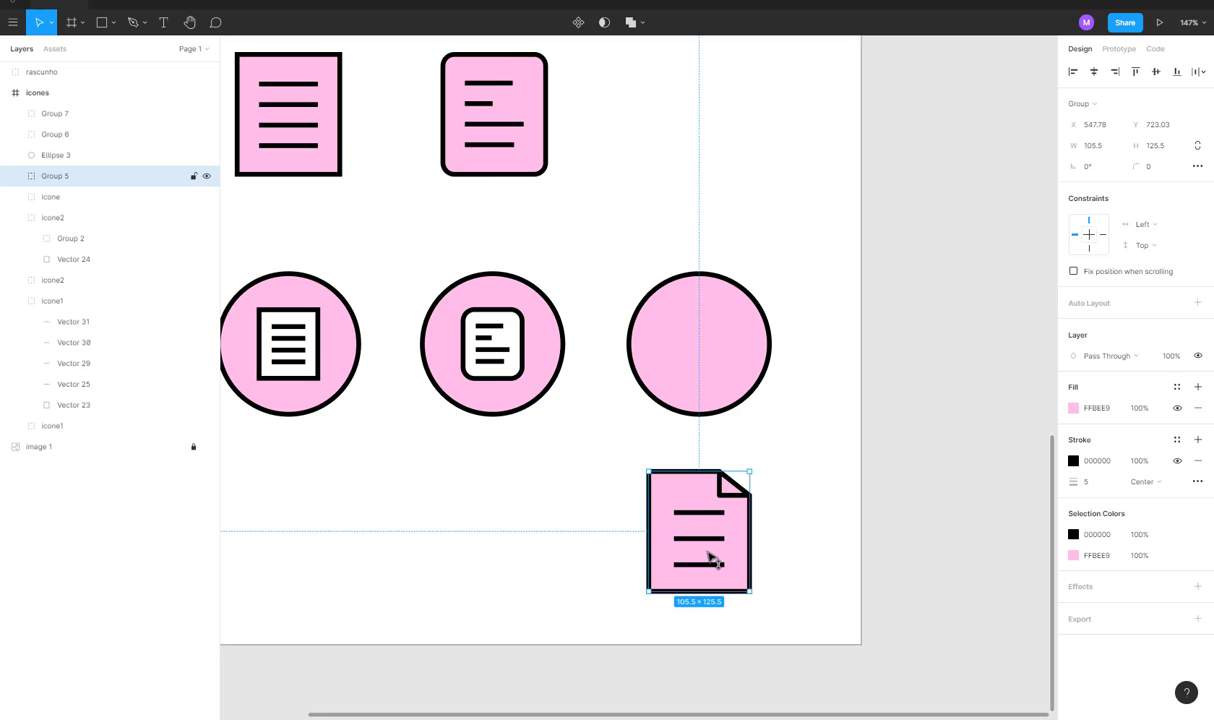
pyautogui.press('Delete')
pyautogui.hotkey('ctrl', 'v')
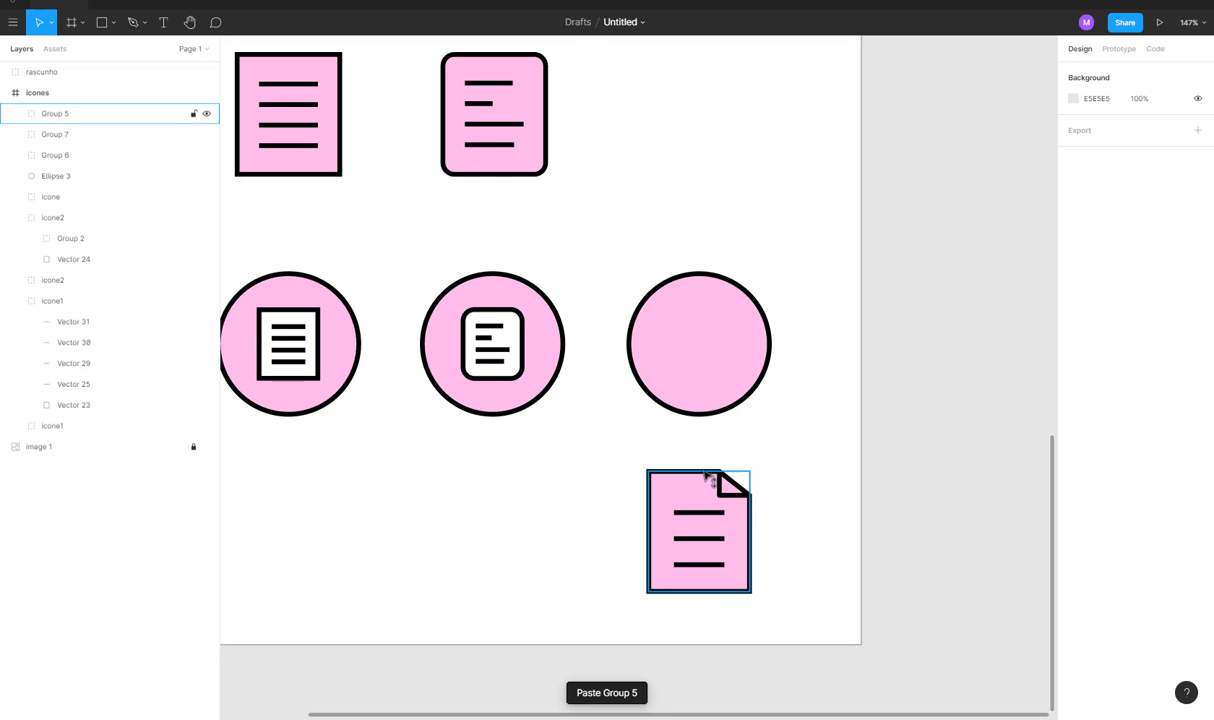
pyautogui.moveTo(718, 480); pyautogui.dragTo(697, 364)
pyautogui.click(729, 555)
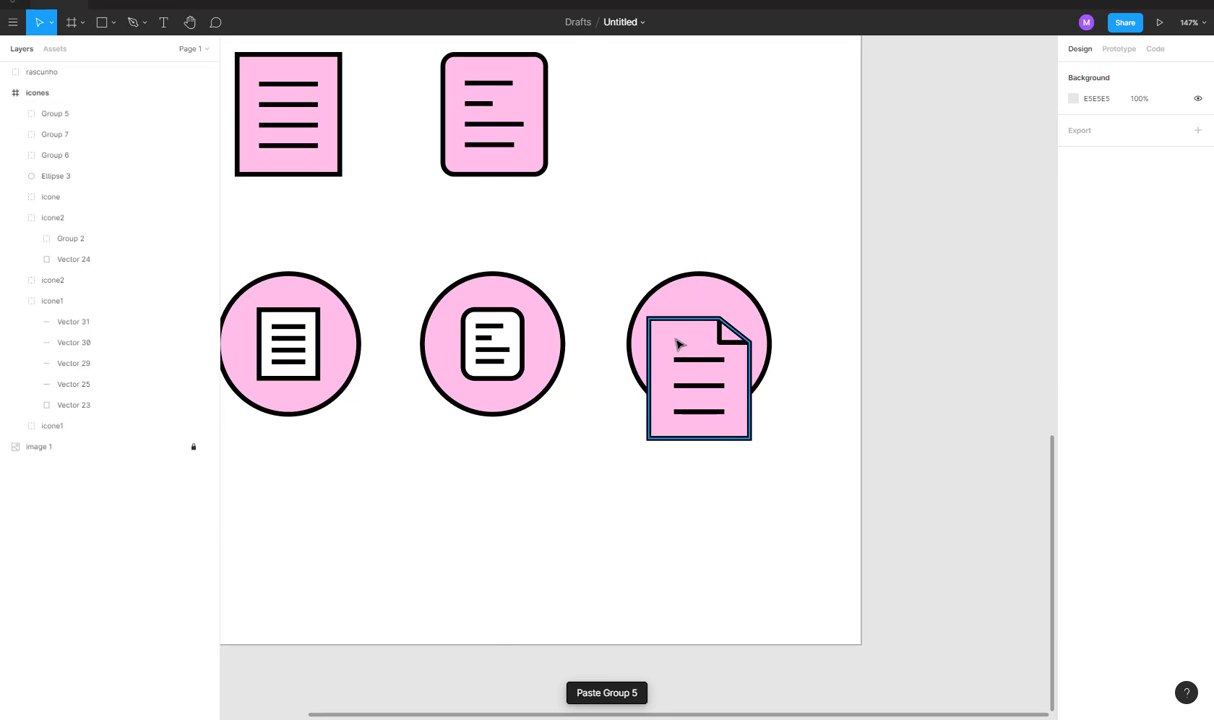
# Fill the folded-corner icon's page shape with white FFFFFF.
pyautogui.keyDown('ctrl'); pyautogui.click(679, 345); pyautogui.keyUp('ctrl')
pyautogui.click(599, 482)
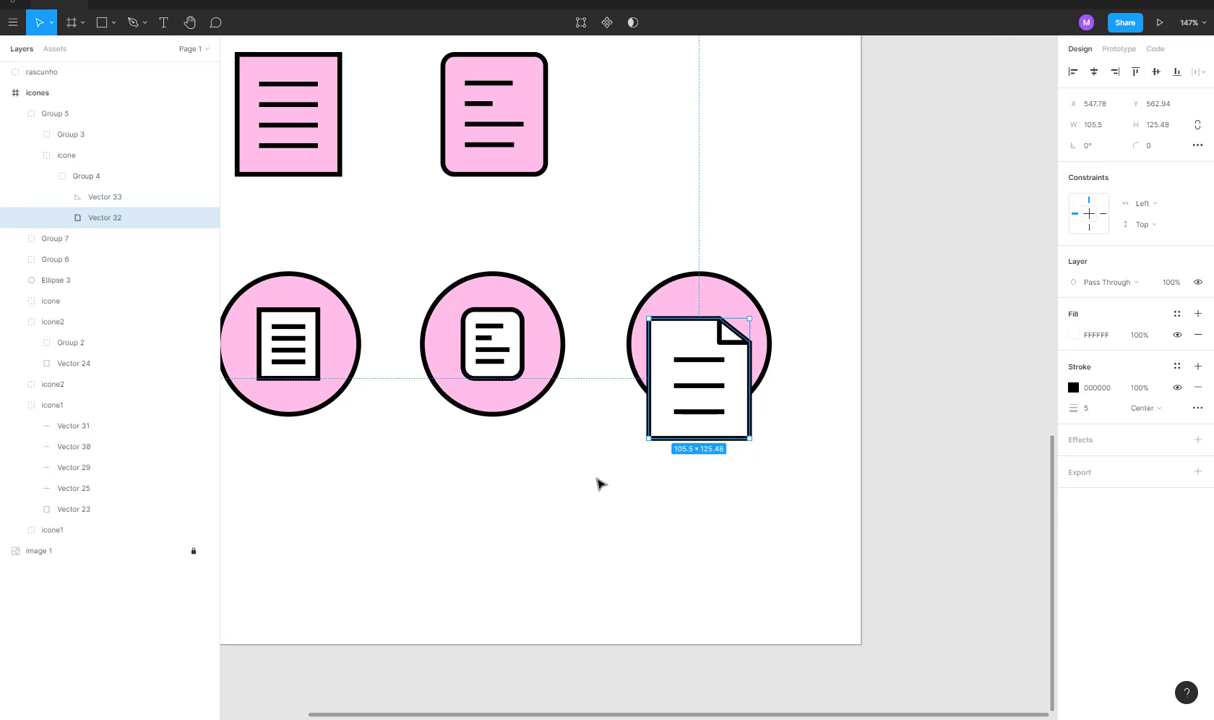
pyautogui.press('Escape')
# Move the white folded-corner icon beside the rounded one and scale it to about 61 × 72 px, matching its height.
pyautogui.click(726, 408)
pyautogui.moveTo(726, 408); pyautogui.dragTo(618, 399)
pyautogui.scroll(-2, 572, 371)
pyautogui.scroll(3, 572, 371)
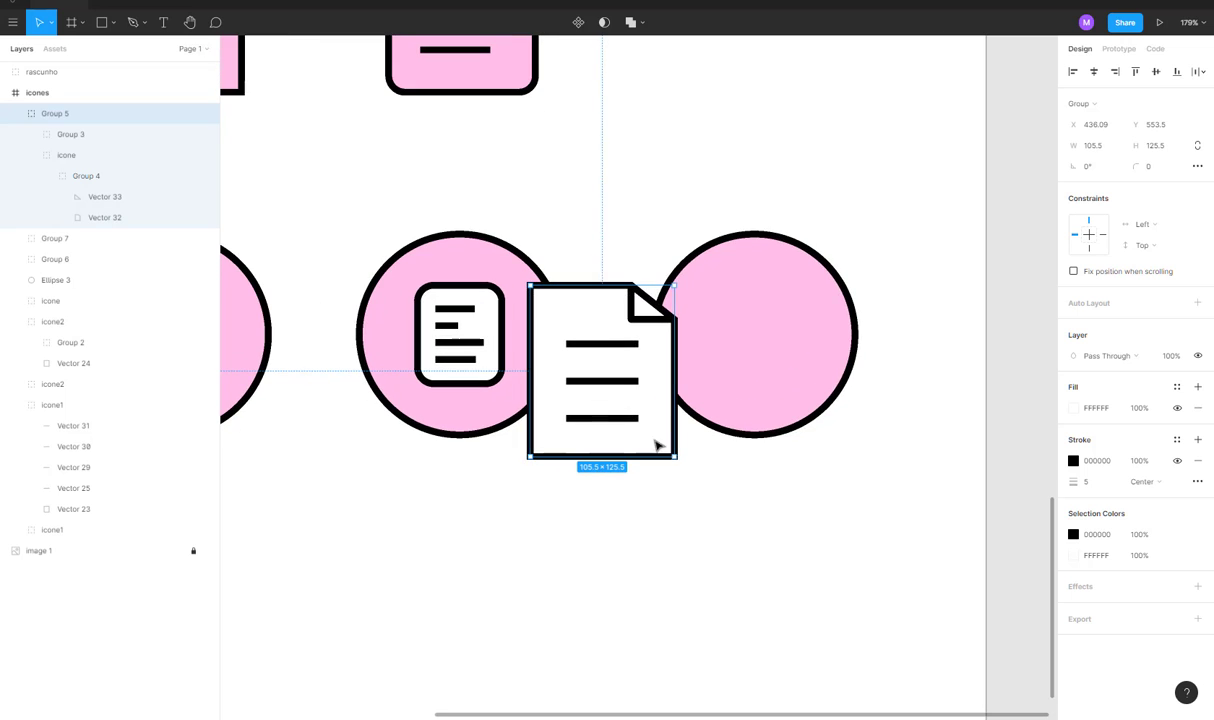
pyautogui.moveTo(666, 455); pyautogui.dragTo(588, 381)
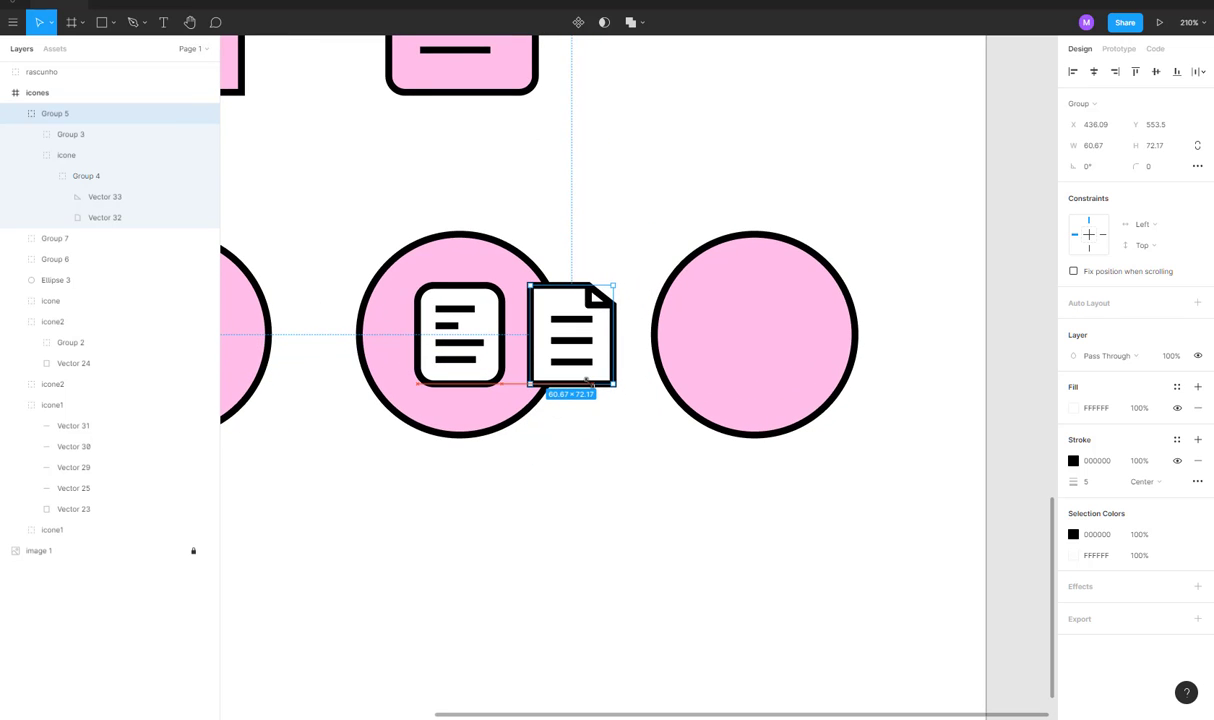
pyautogui.click(602, 425)
# Move the white folded-corner icon into the third circle and align it to the circle's center.
pyautogui.moveTo(591, 319); pyautogui.dragTo(776, 345)
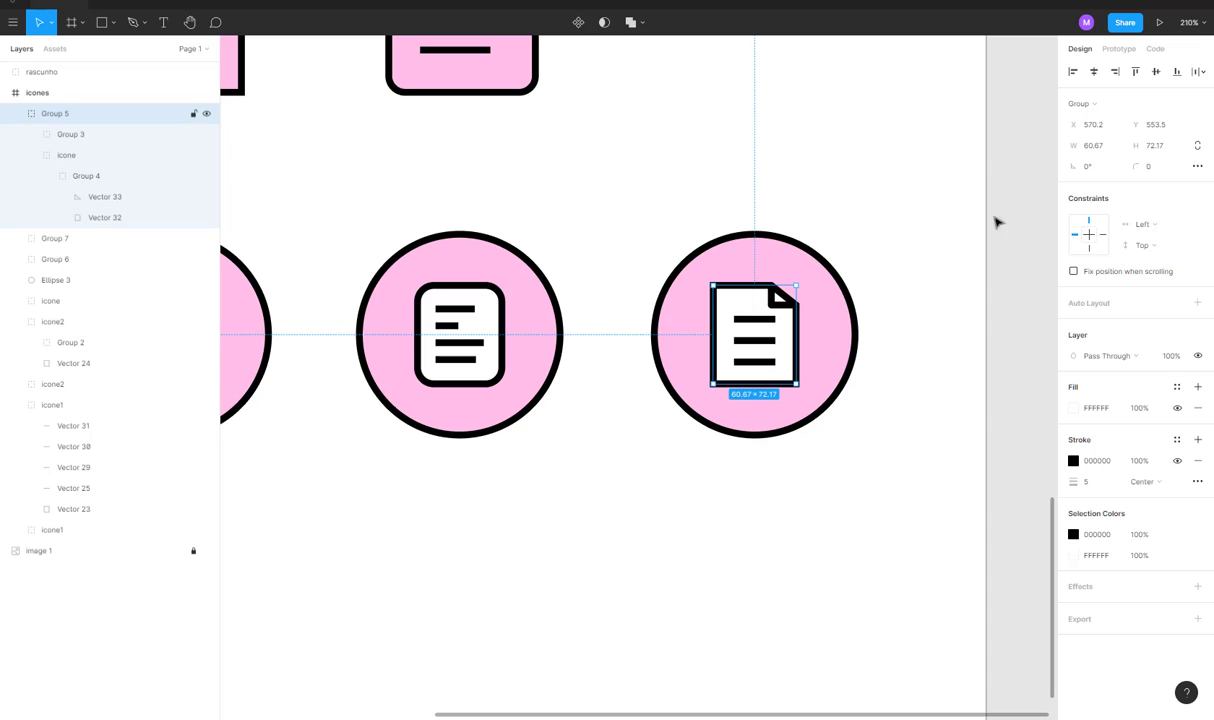
pyautogui.click(1096, 75)
pyautogui.hotkey('ctrl', 'z')
pyautogui.moveTo(829, 185); pyautogui.dragTo(804, 243)
pyautogui.keyDown('shift'); pyautogui.click(743, 355); pyautogui.keyUp('shift')
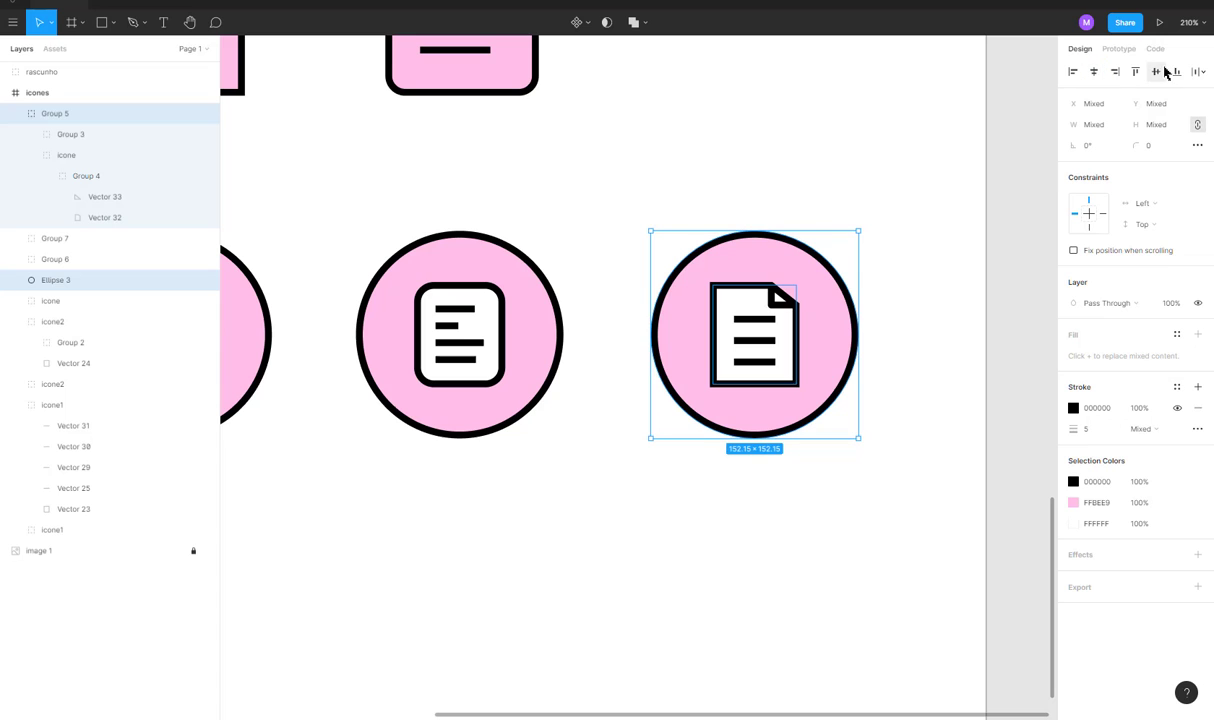
pyautogui.click(845, 176)
pyautogui.scroll(5, 776, 300)
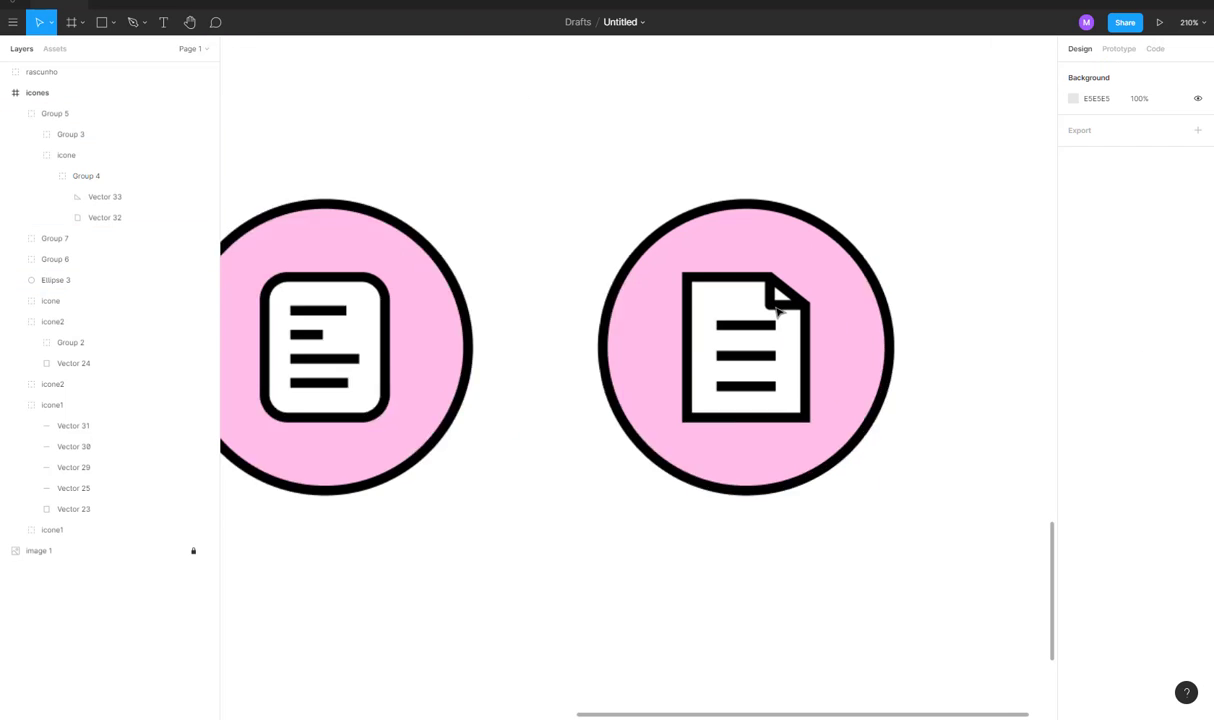
# Nudge the folded-corner icon 2 px right and 1 px up inside its circle.
pyautogui.click(778, 312)
pyautogui.press('Right')
pyautogui.press('Right')
pyautogui.press('Up')
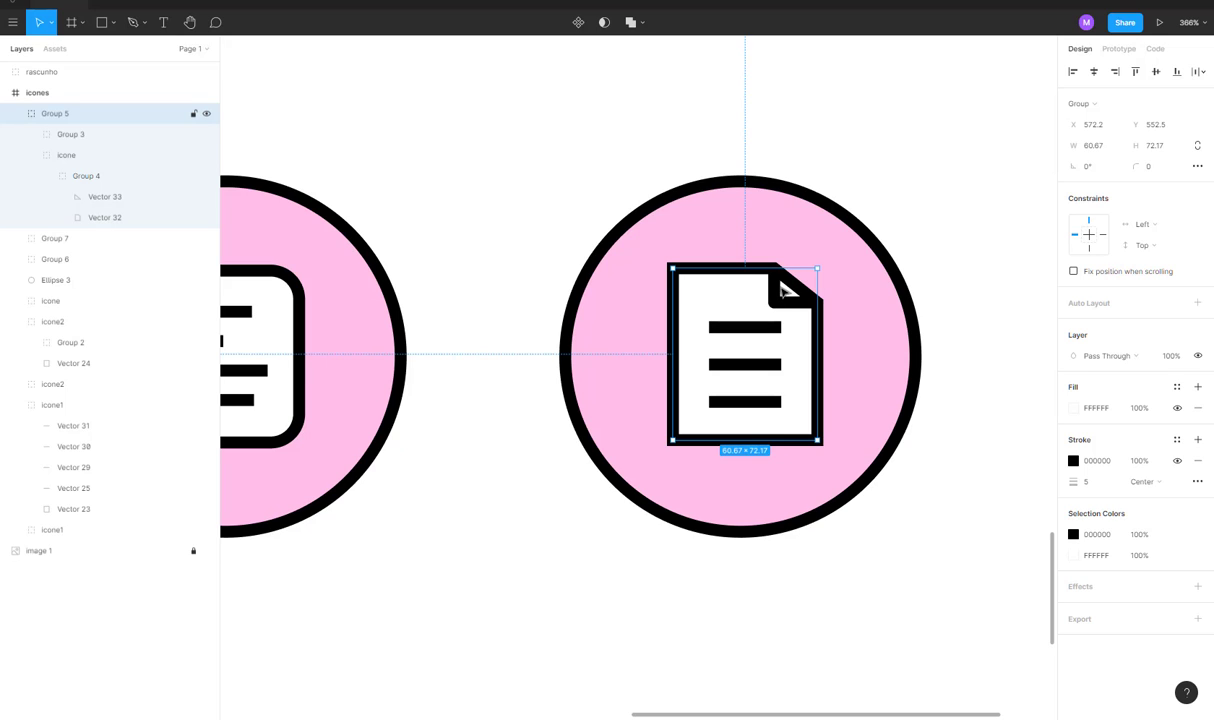
pyautogui.click(888, 176)
# Group the third circle with its white folded-corner icon.
pyautogui.scroll(-5, 865, 173)
pyautogui.moveTo(899, 160); pyautogui.dragTo(757, 346)
pyautogui.hotkey('ctrl', 'g')
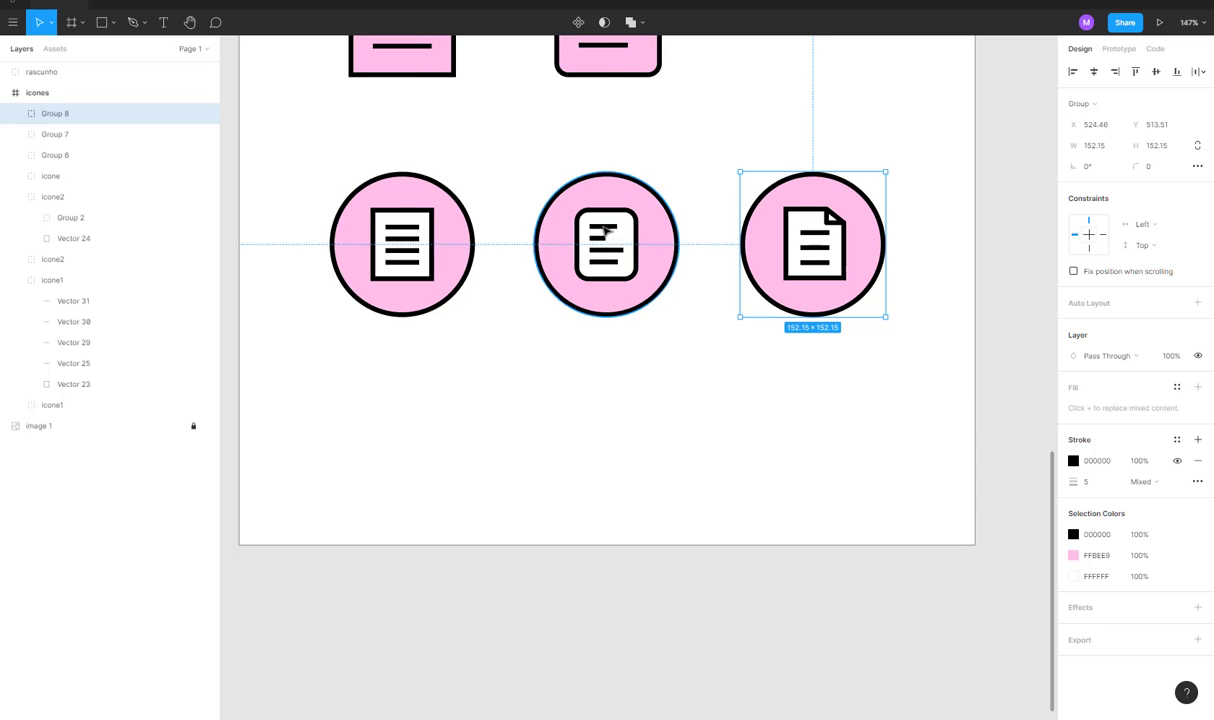
pyautogui.click(600, 262)
pyautogui.click(418, 262)
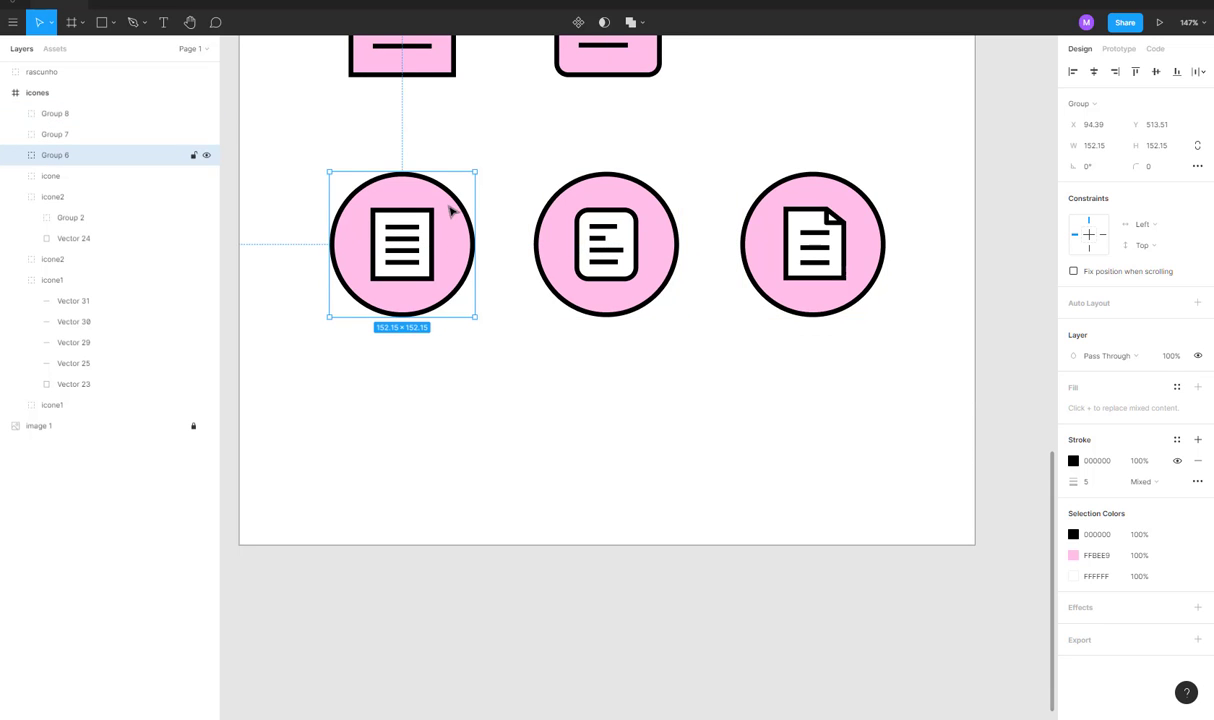
pyautogui.scroll(5, 452, 212)
pyautogui.click(425, 210)
pyautogui.click(637, 215)
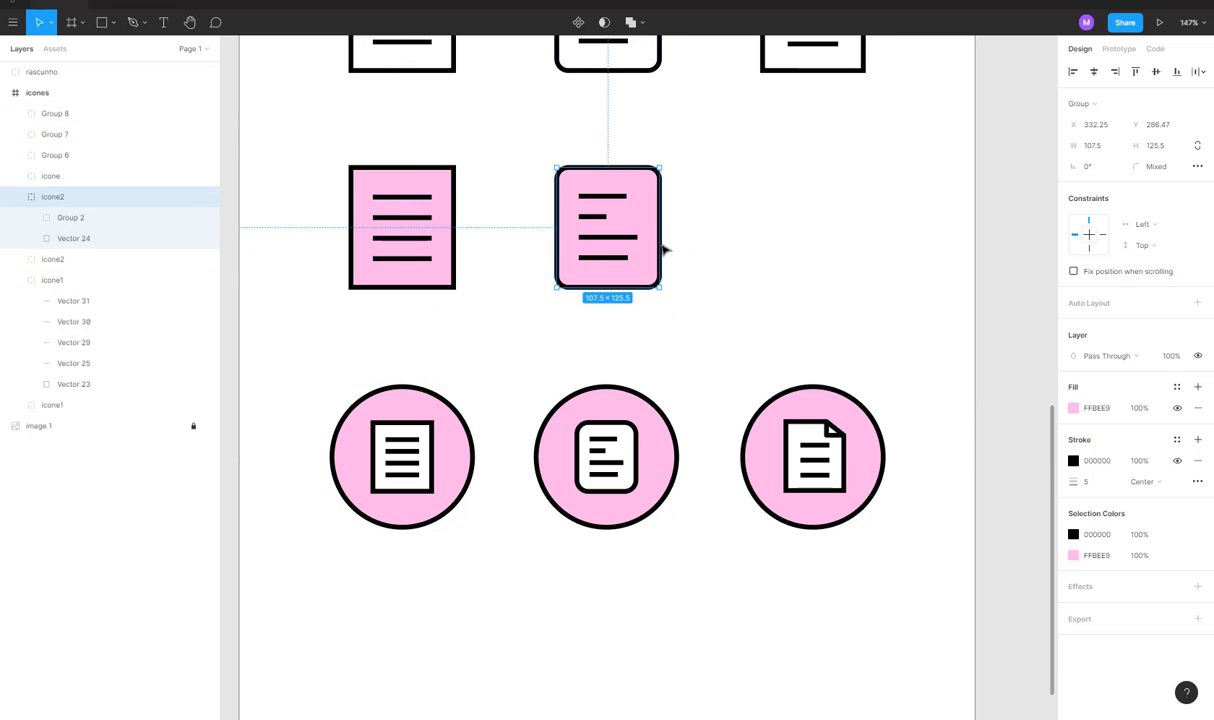
# Duplicate the outlined folded-corner icon straight down into the gap in the pink row and select the copy's page shape.
pyautogui.scroll(5, 648, 243)
pyautogui.scroll(-1, 699, 236)
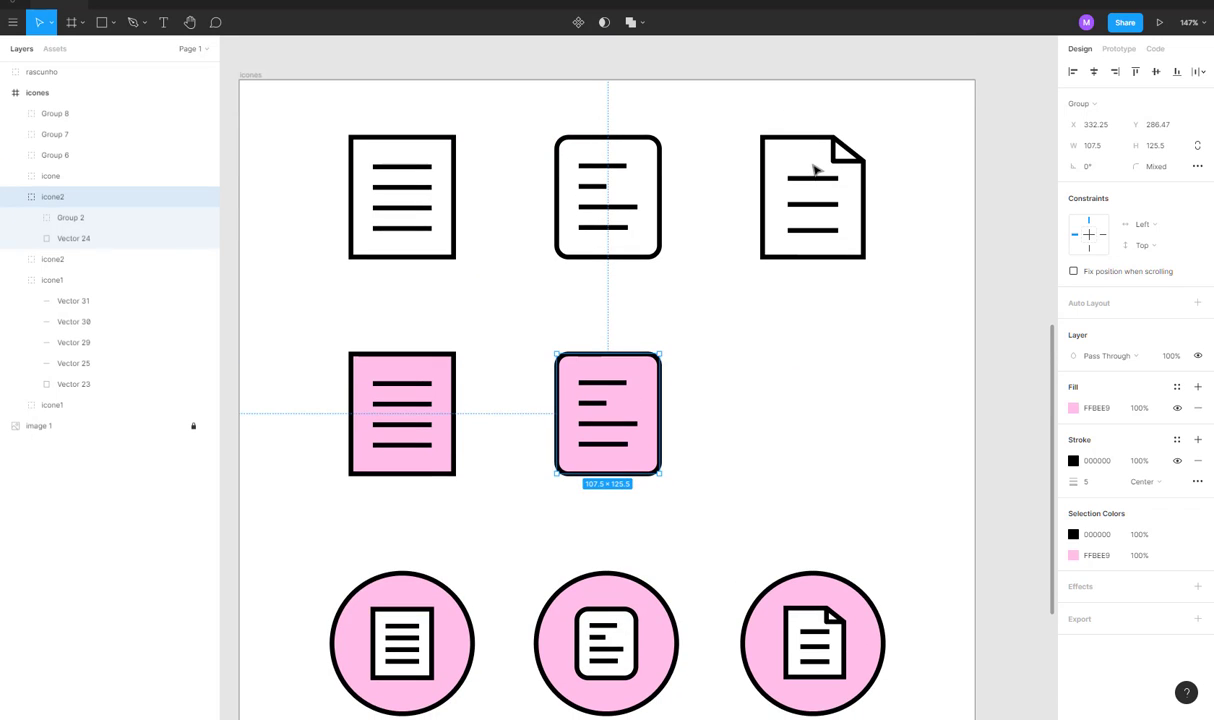
pyautogui.moveTo(843, 167); pyautogui.dragTo(829, 385)
pyautogui.click(799, 370)
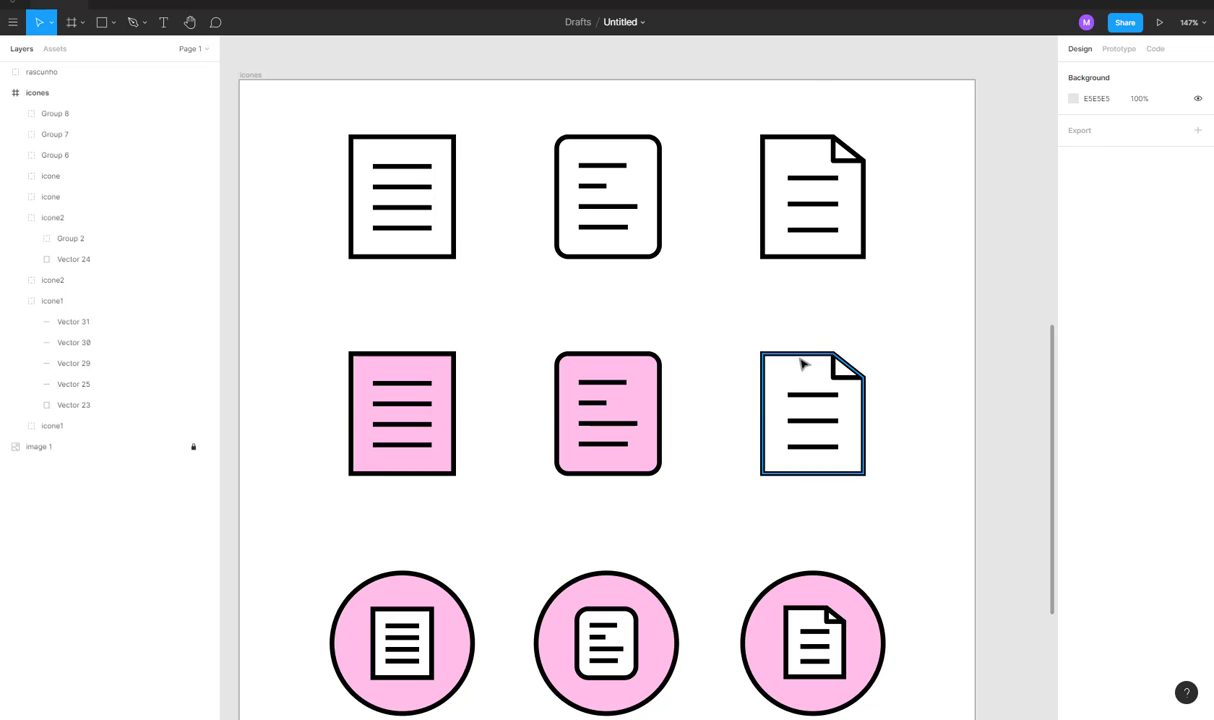
pyautogui.doubleClick(802, 364)
pyautogui.press('i')
pyautogui.click(652, 380)
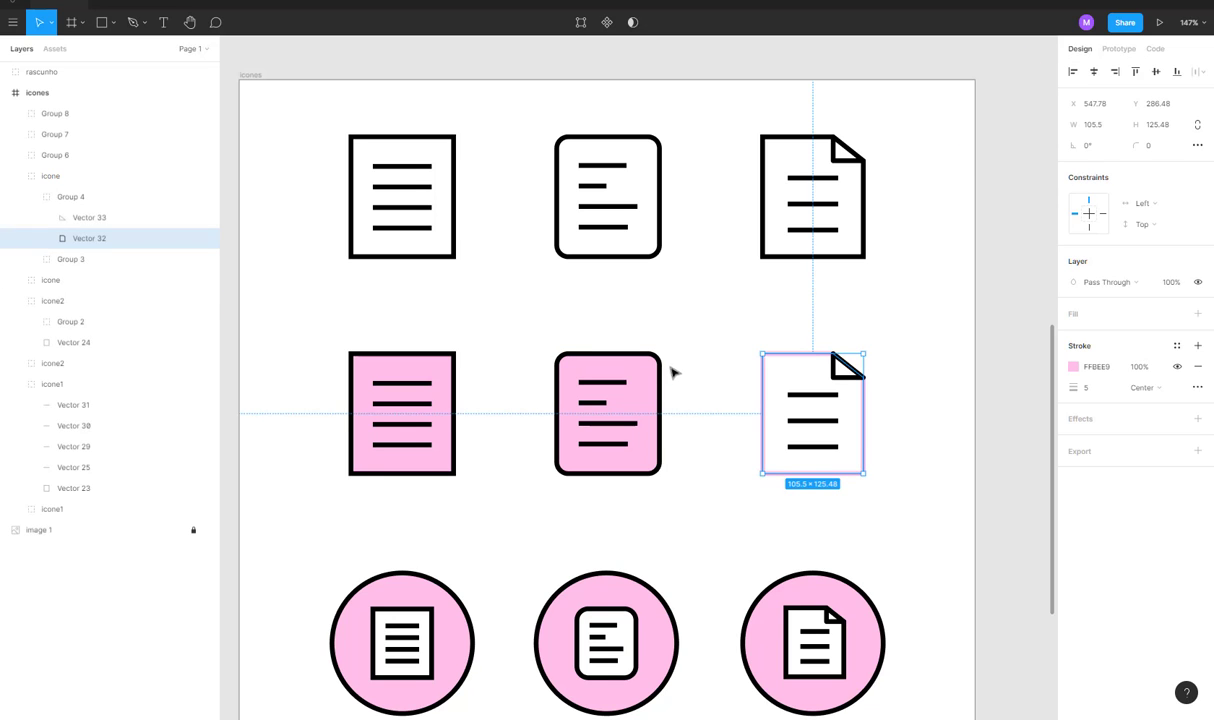
pyautogui.hotkey('ctrl', 'z')
# Add a fill to the copied folded-corner page and set it to the document's pink FFBEE9.
pyautogui.click(1076, 314)
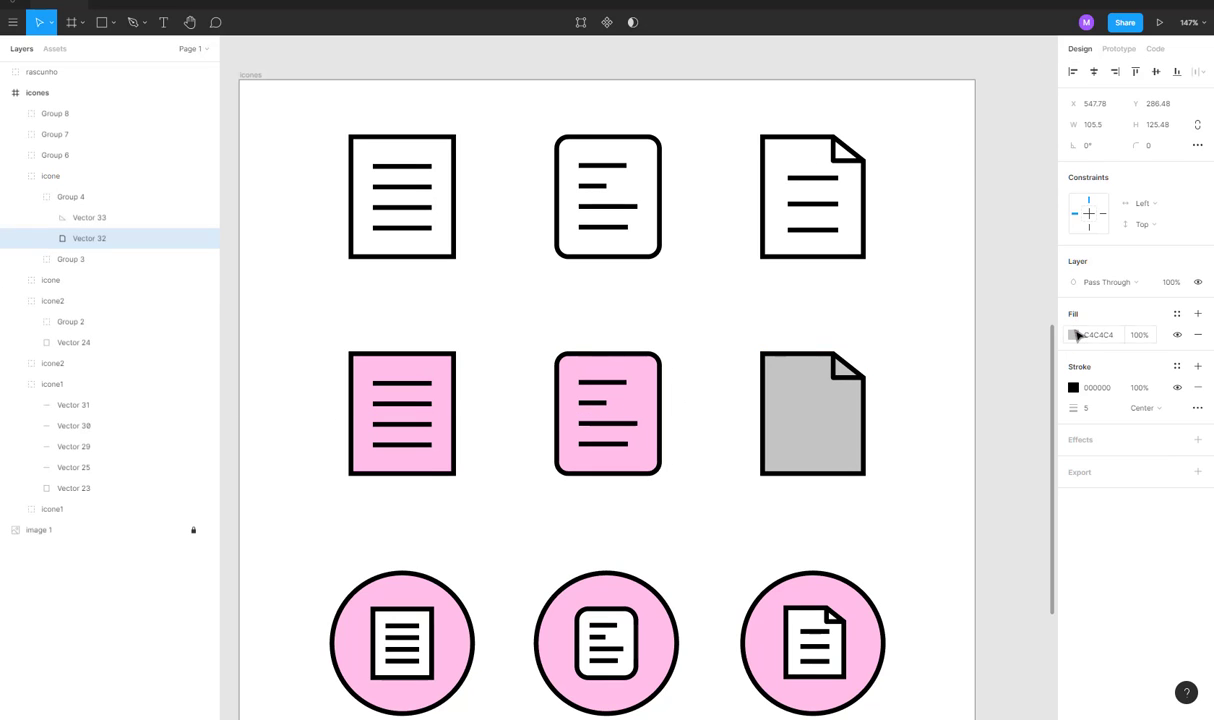
pyautogui.click(1074, 334)
pyautogui.write('i')
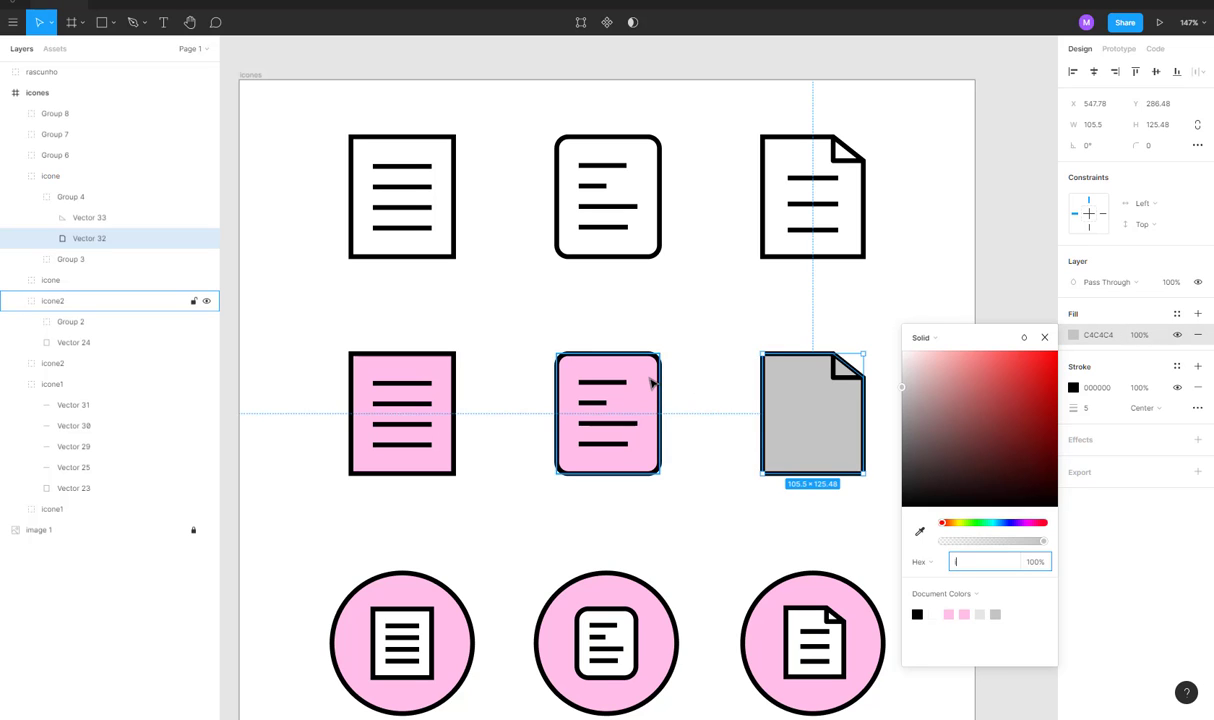
pyautogui.click(951, 615)
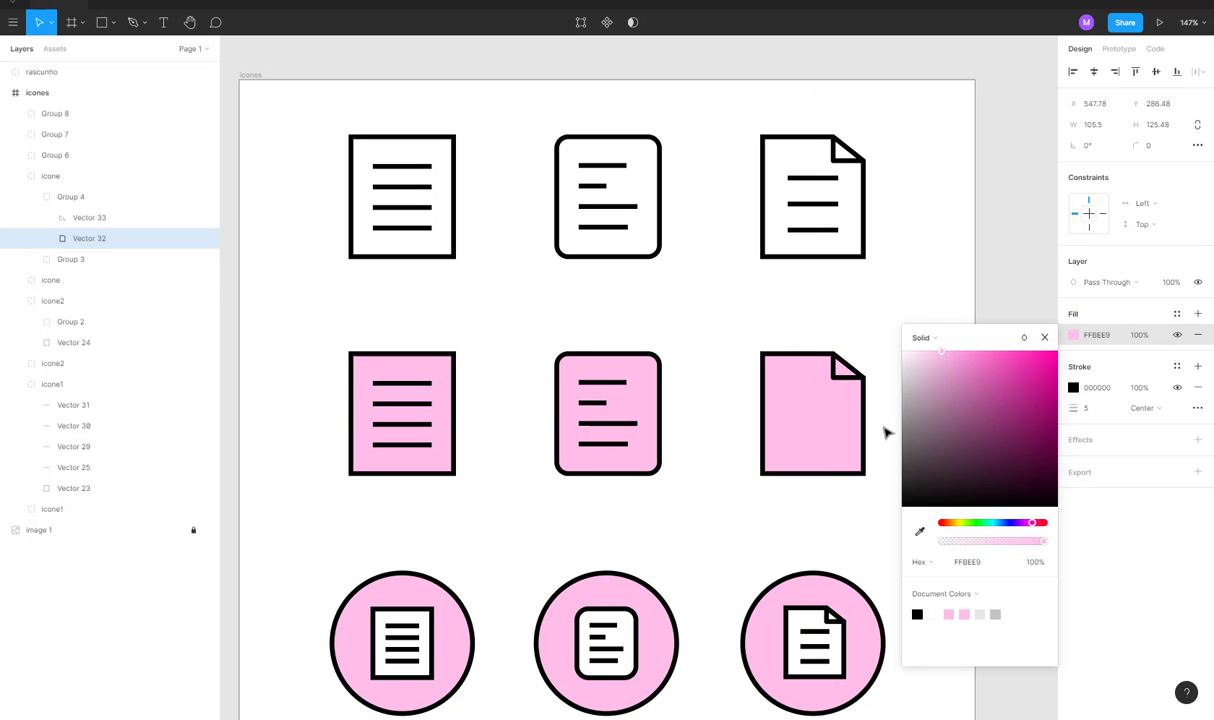
pyautogui.click(843, 298)
pyautogui.click(855, 447)
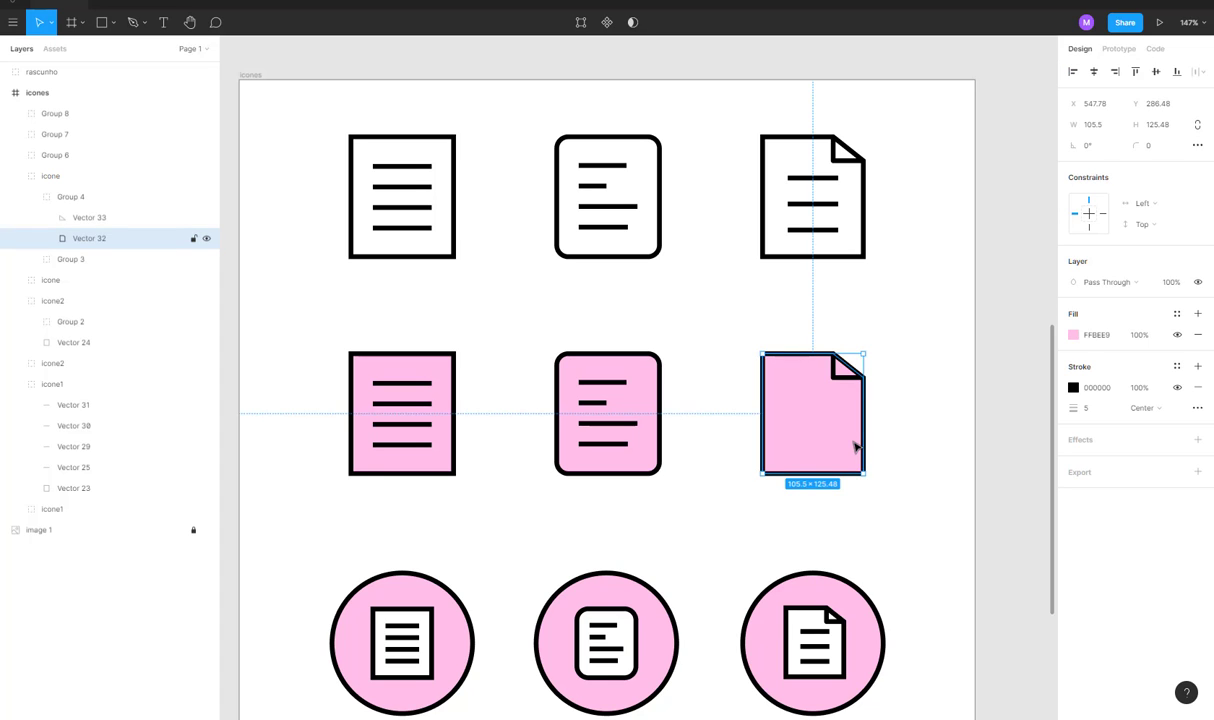
pyautogui.press('Delete')
pyautogui.moveTo(832, 479); pyautogui.dragTo(766, 391)
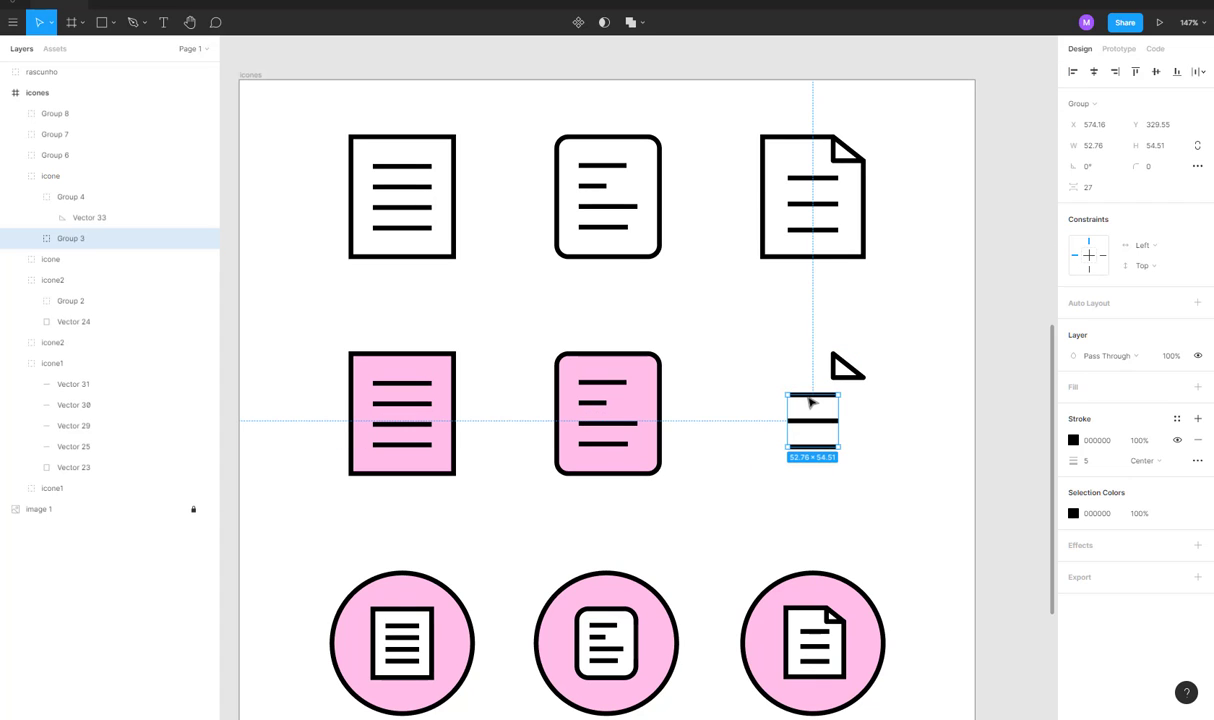
pyautogui.moveTo(812, 426); pyautogui.dragTo(840, 421)
pyautogui.hotkey('ctrl', 'v')
pyautogui.moveTo(839, 420); pyautogui.dragTo(842, 414)
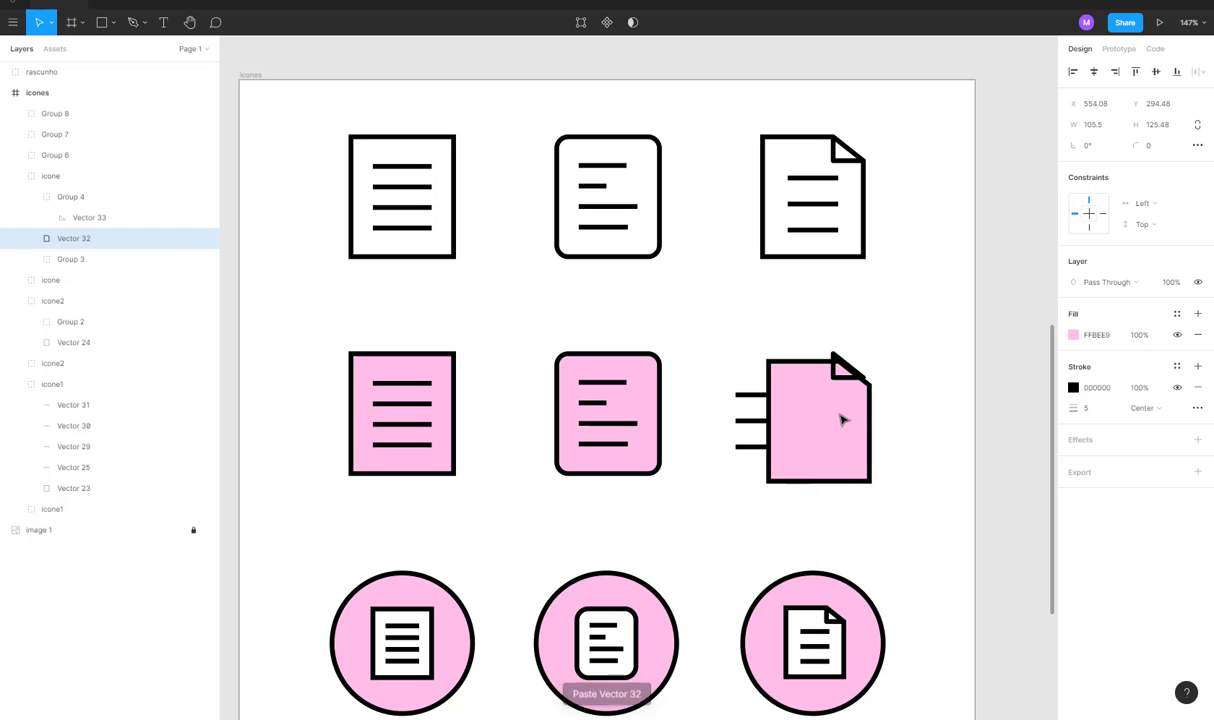
pyautogui.scroll(5, 842, 414)
pyautogui.hotkey('ctrl', 'z')
pyautogui.hotkey('ctrl', 'z')
pyautogui.hotkey('ctrl', 'z')
pyautogui.hotkey('ctrl', 'z')
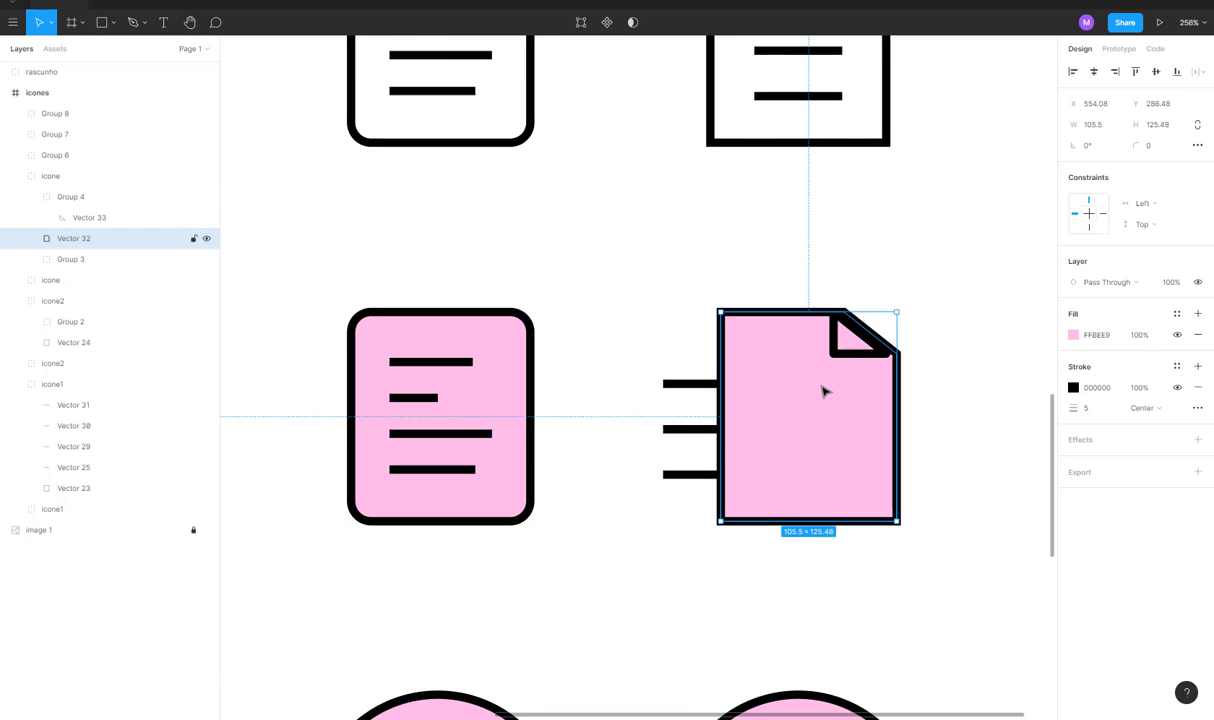
pyautogui.hotkey('ctrl', 'shift', 'z')
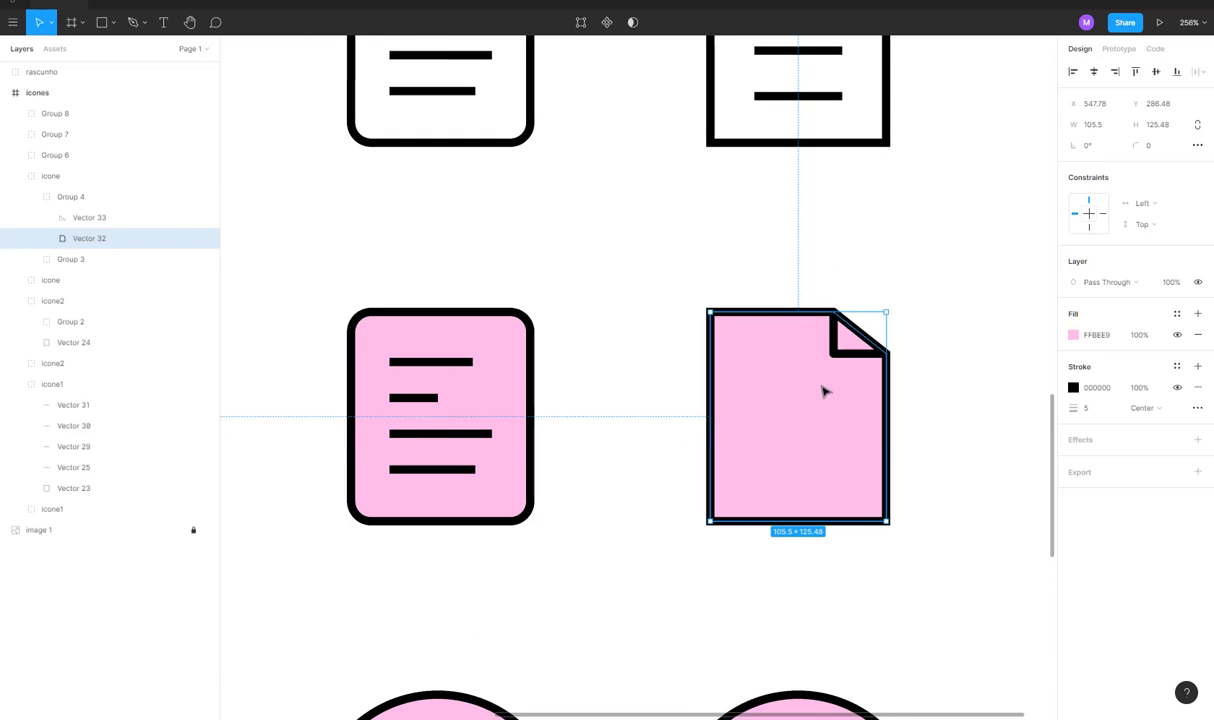
# Move the pink folded-corner page about 56 px right, then cut and paste its covered text lines in front.
pyautogui.click(951, 425)
pyautogui.click(814, 423)
pyautogui.moveTo(814, 423); pyautogui.dragTo(908, 423)
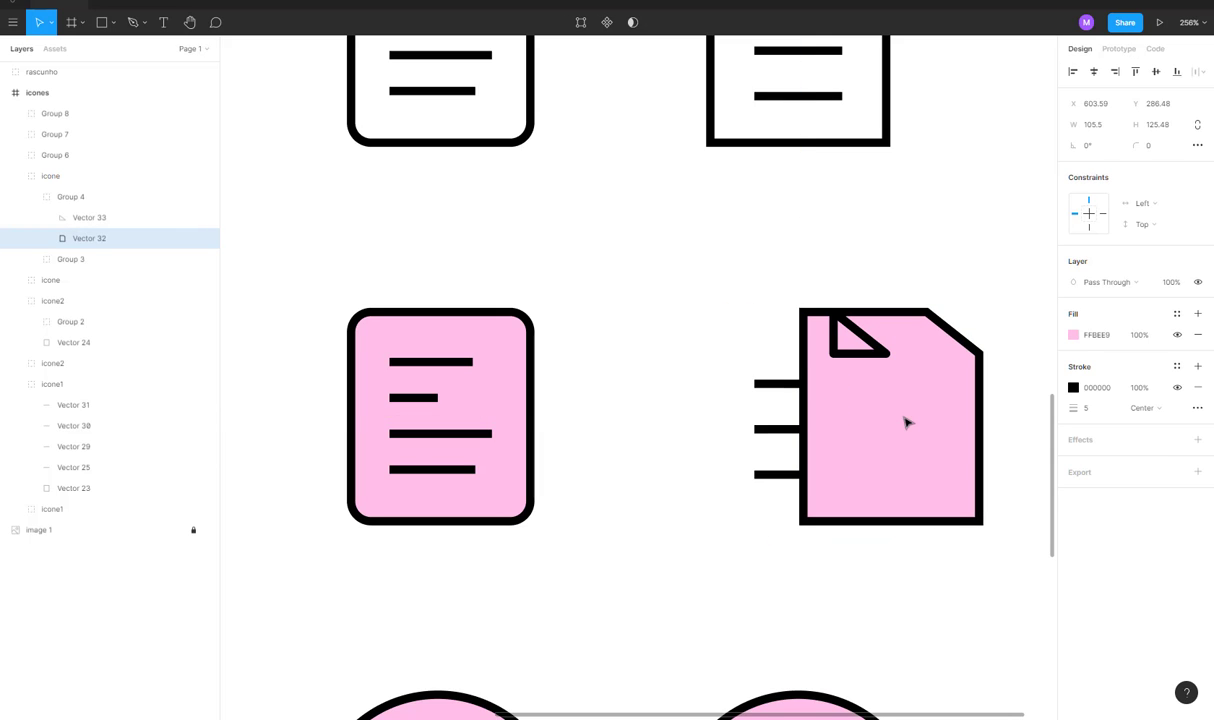
pyautogui.moveTo(721, 352); pyautogui.dragTo(786, 517)
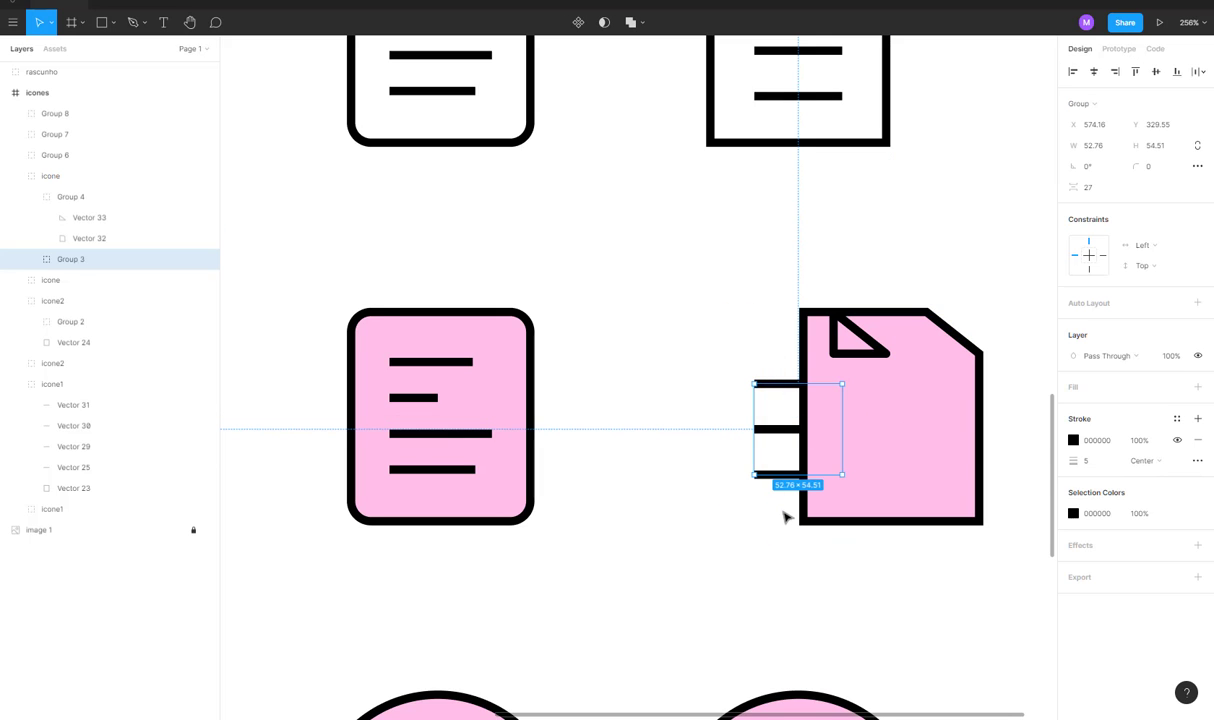
pyautogui.hotkey('ctrl', 'x')
pyautogui.hotkey('ctrl', 'v')
pyautogui.click(748, 510)
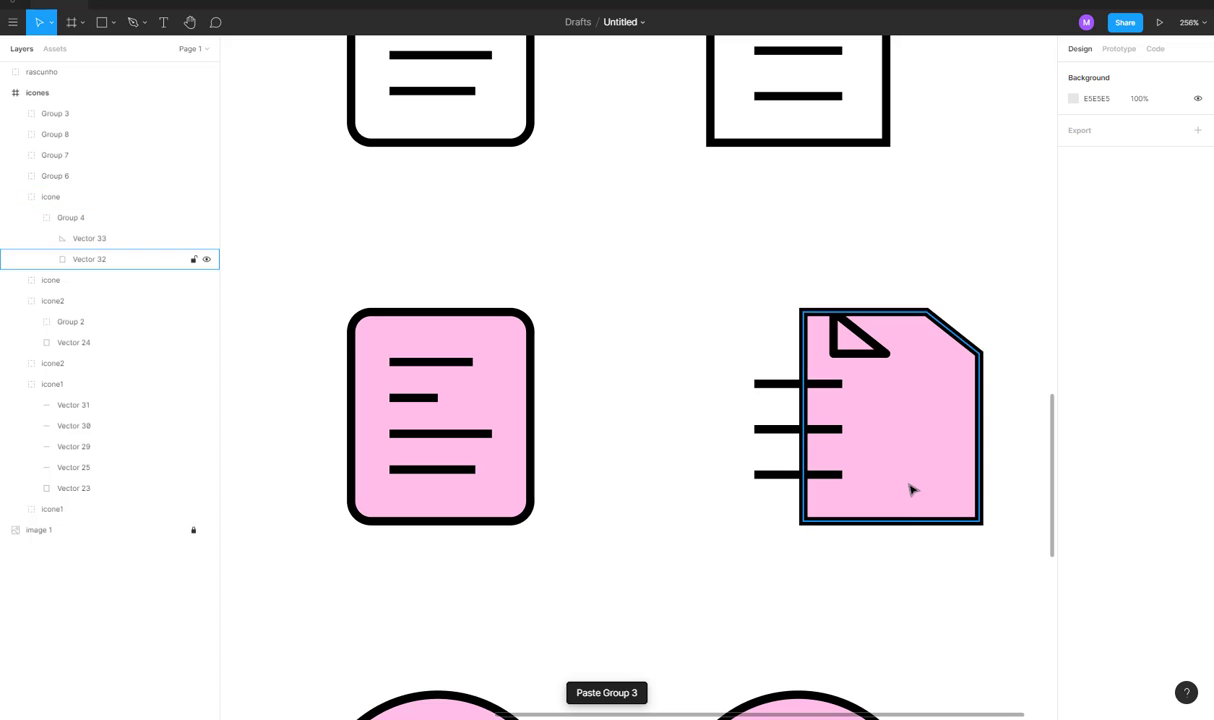
# Move the pink page back beneath its text lines and corner fold, and group all the parts together.
pyautogui.moveTo(921, 460); pyautogui.dragTo(832, 461)
pyautogui.moveTo(666, 272); pyautogui.dragTo(937, 598)
pyautogui.hotkey('ctrl', 'g')
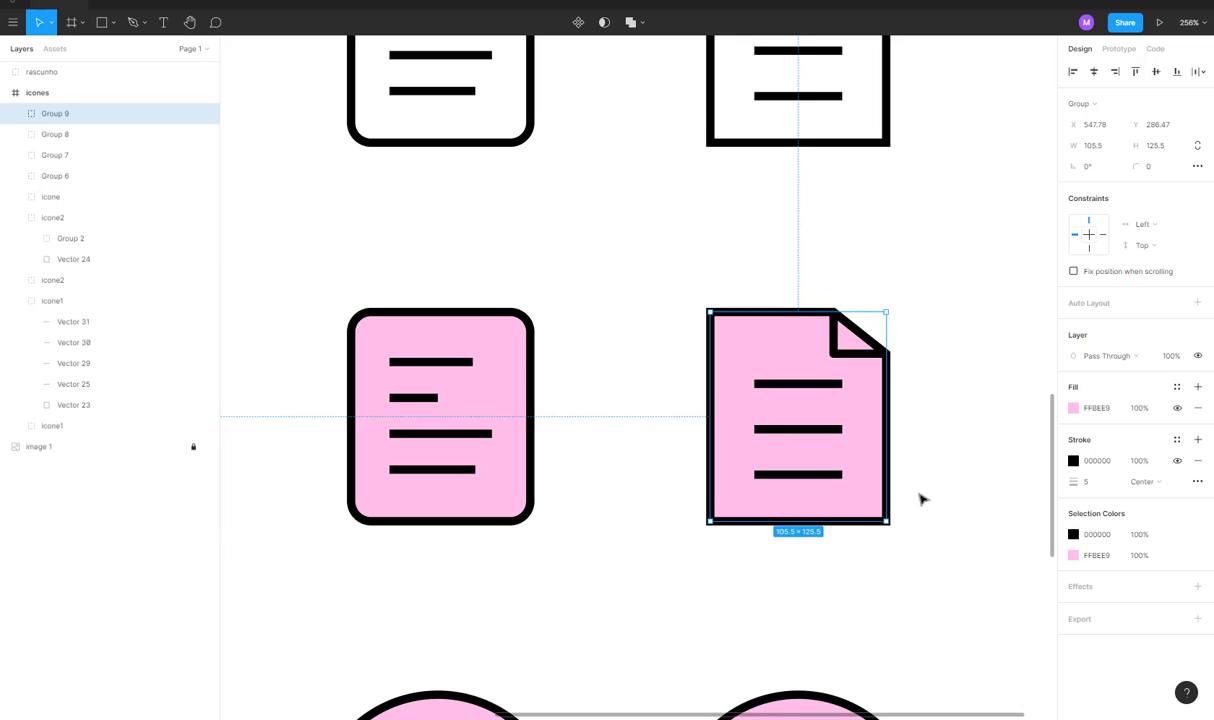
pyautogui.click(912, 274)
pyautogui.click(729, 347)
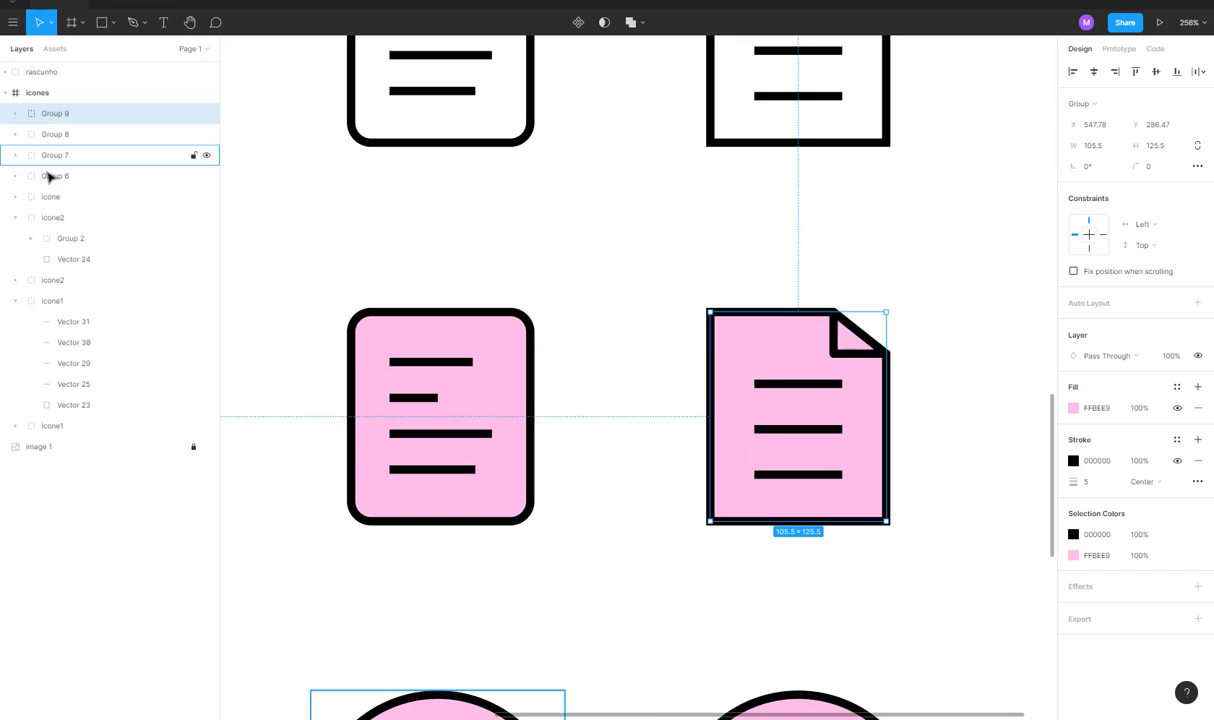
# Draw a closed pen shape about 101 × 106 px from the middle circled page's opposite corners out to the circle's lower-right rim.
pyautogui.click(436, 233)
pyautogui.scroll(-5, 430, 236)
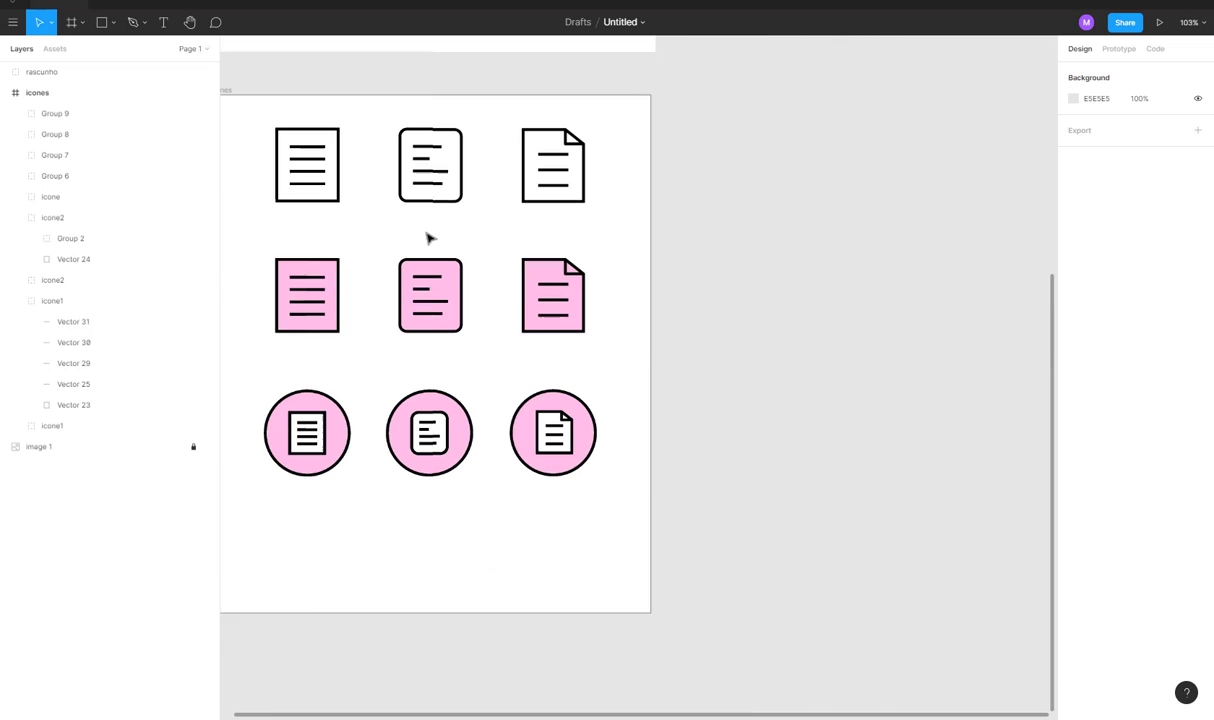
pyautogui.hscroll(-3, 805, 279)
pyautogui.scroll(-1, 805, 279)
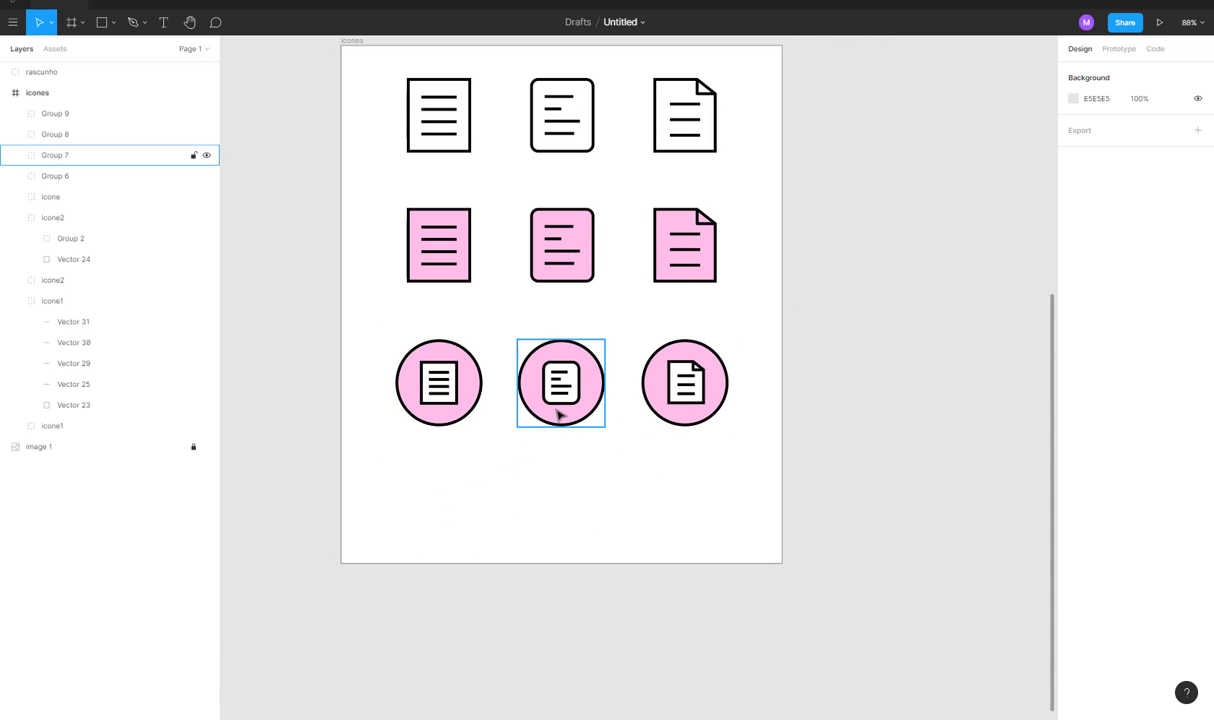
pyautogui.scroll(5, 560, 415)
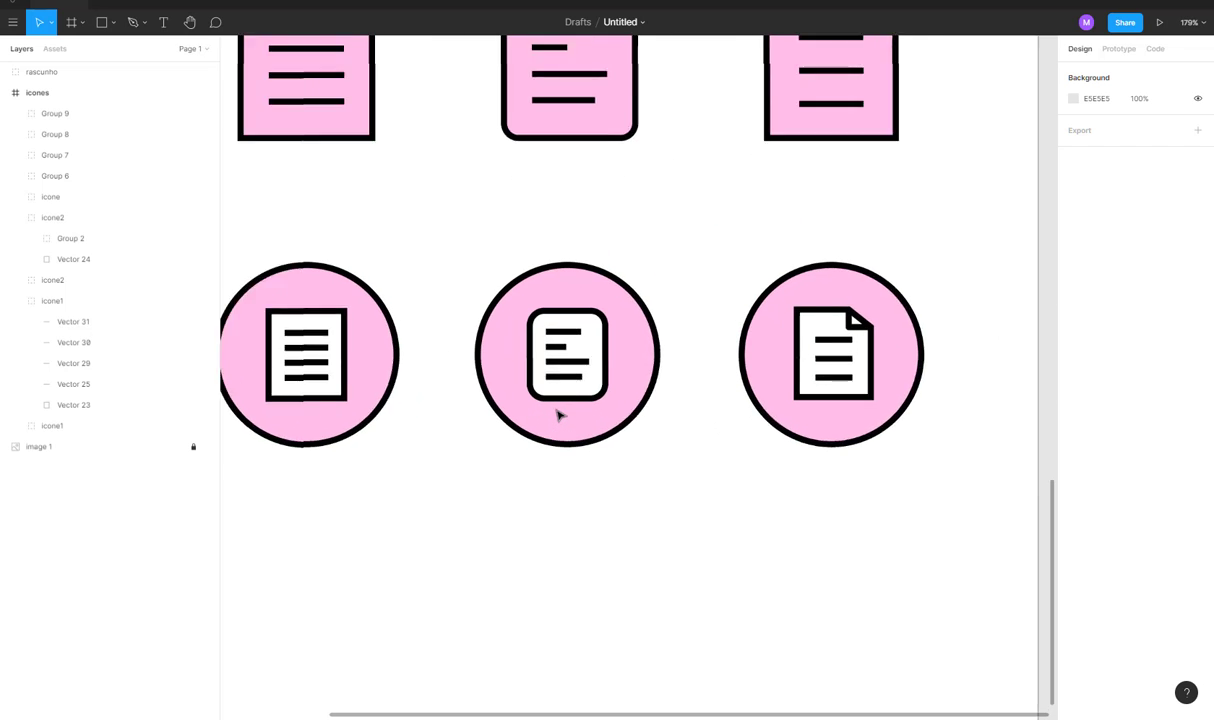
pyautogui.scroll(3, 560, 415)
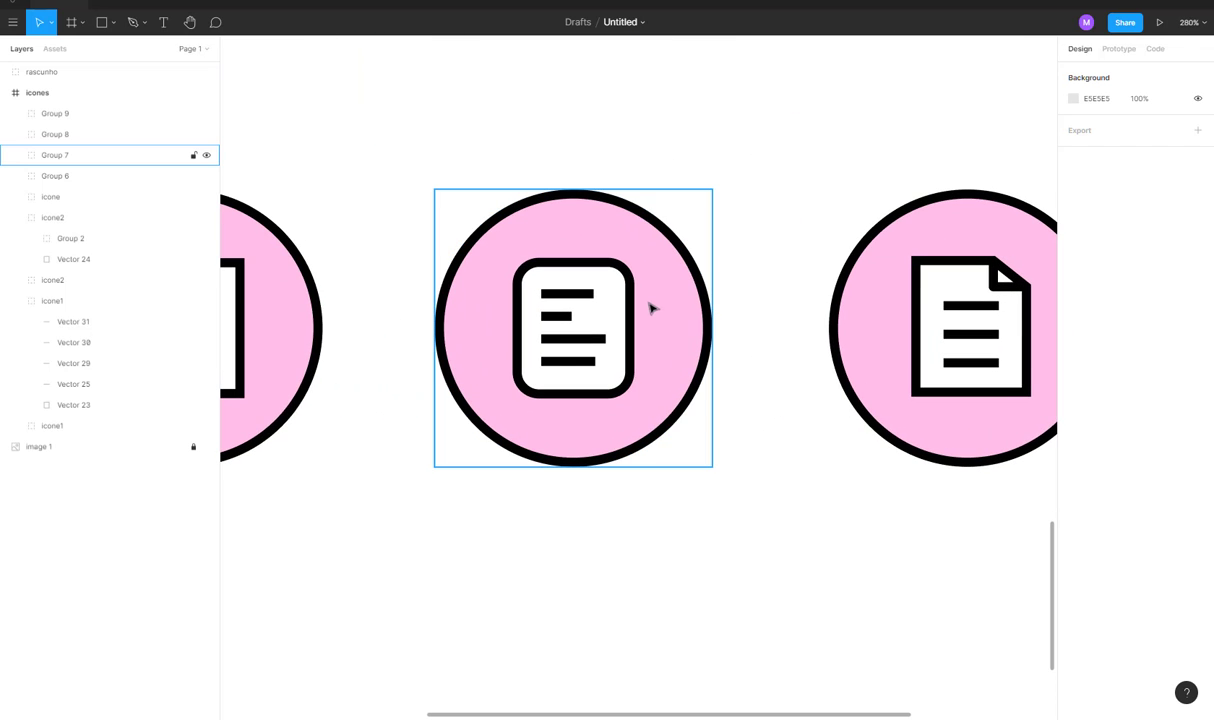
pyautogui.press('p')
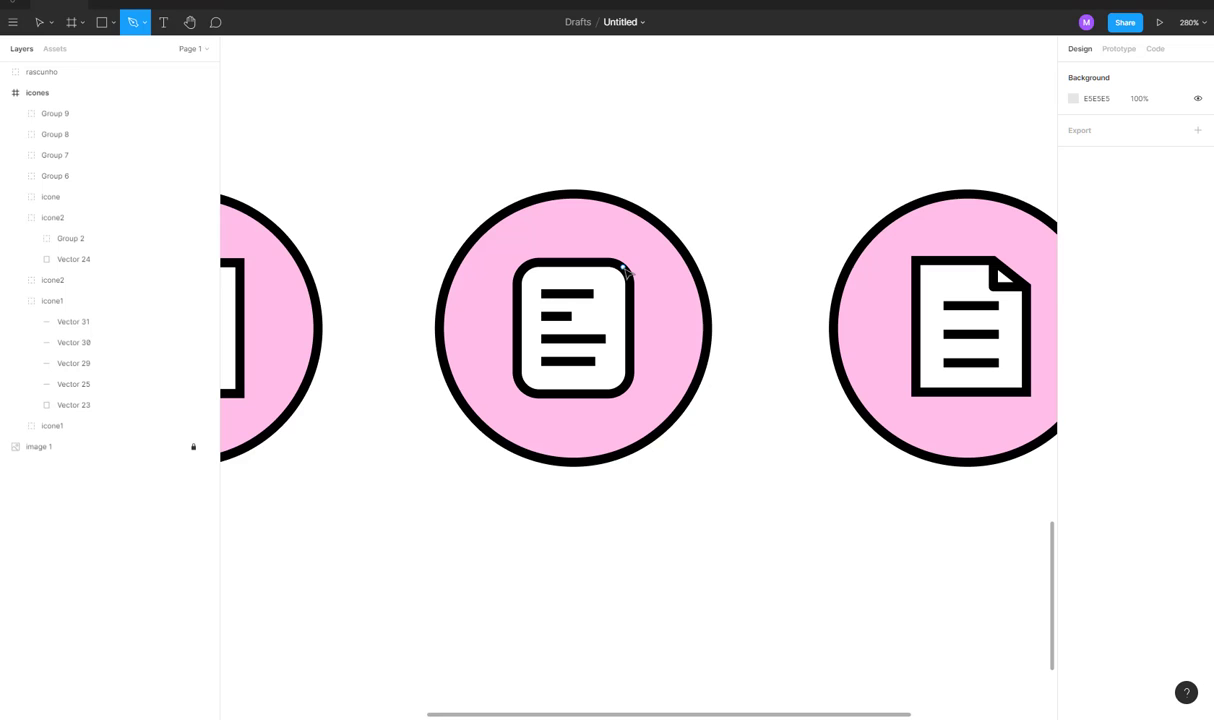
pyautogui.click(622, 268)
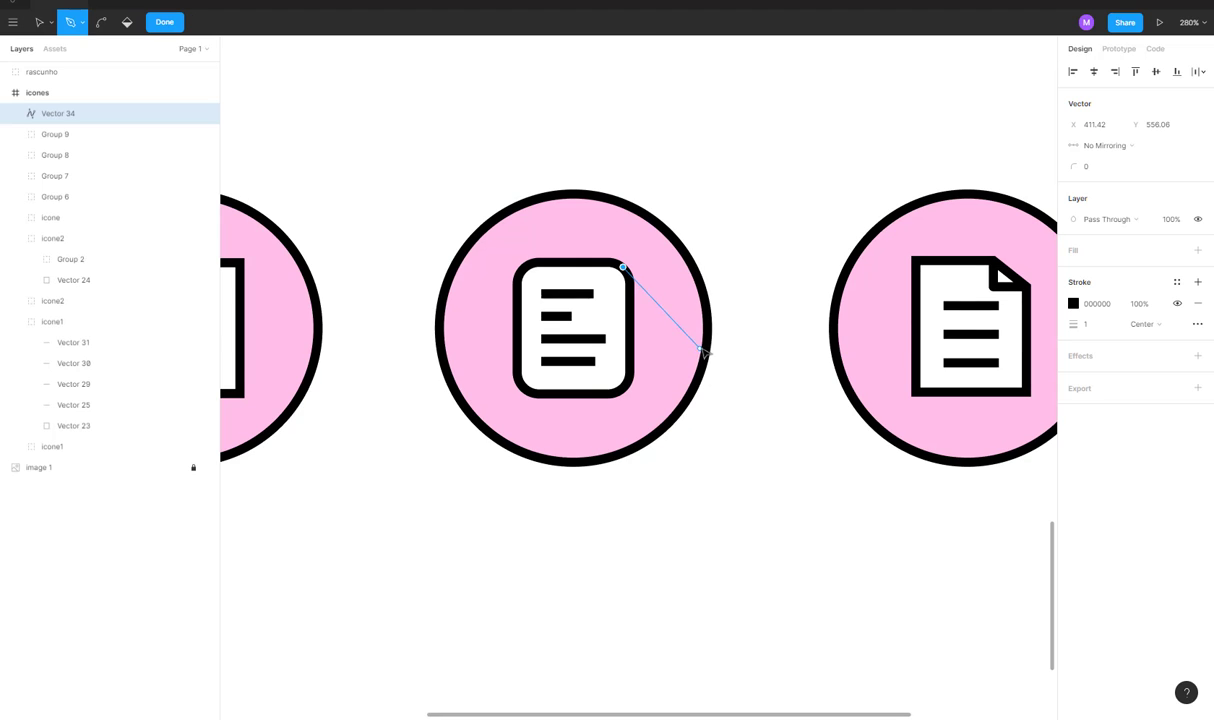
pyautogui.click(705, 345)
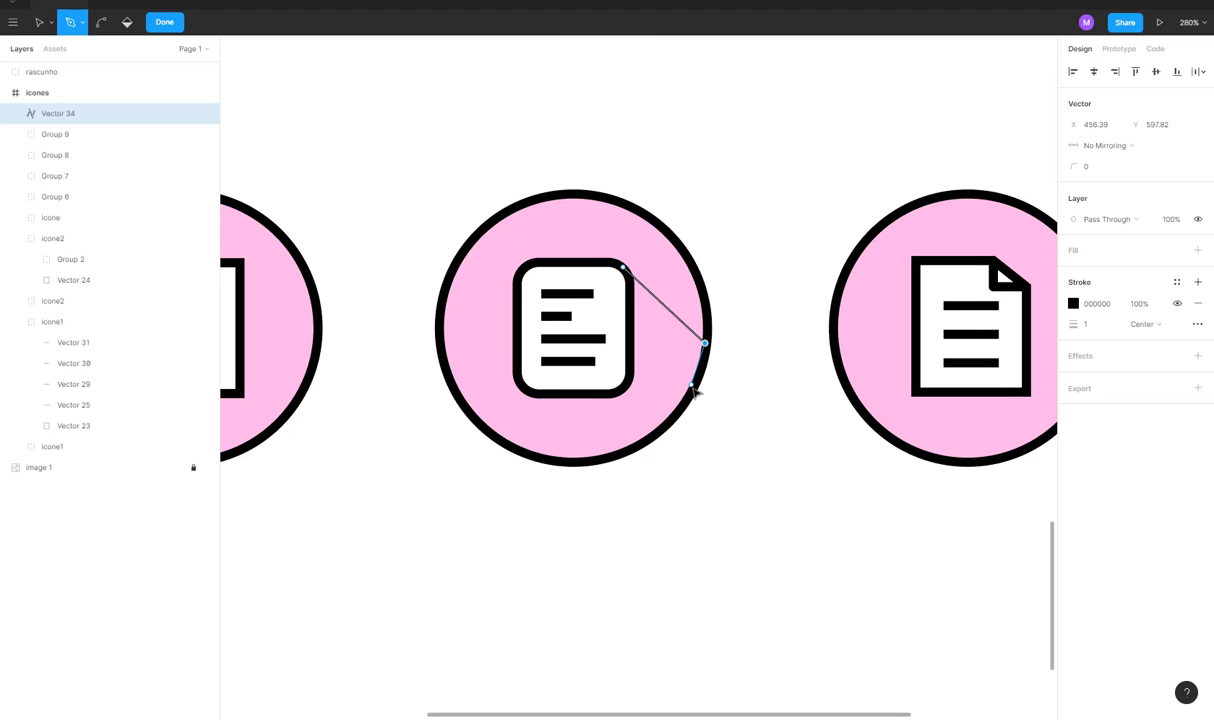
pyautogui.moveTo(695, 389); pyautogui.dragTo(635, 450)
pyautogui.click(627, 452)
pyautogui.click(595, 462)
pyautogui.click(565, 462)
pyautogui.click(521, 388)
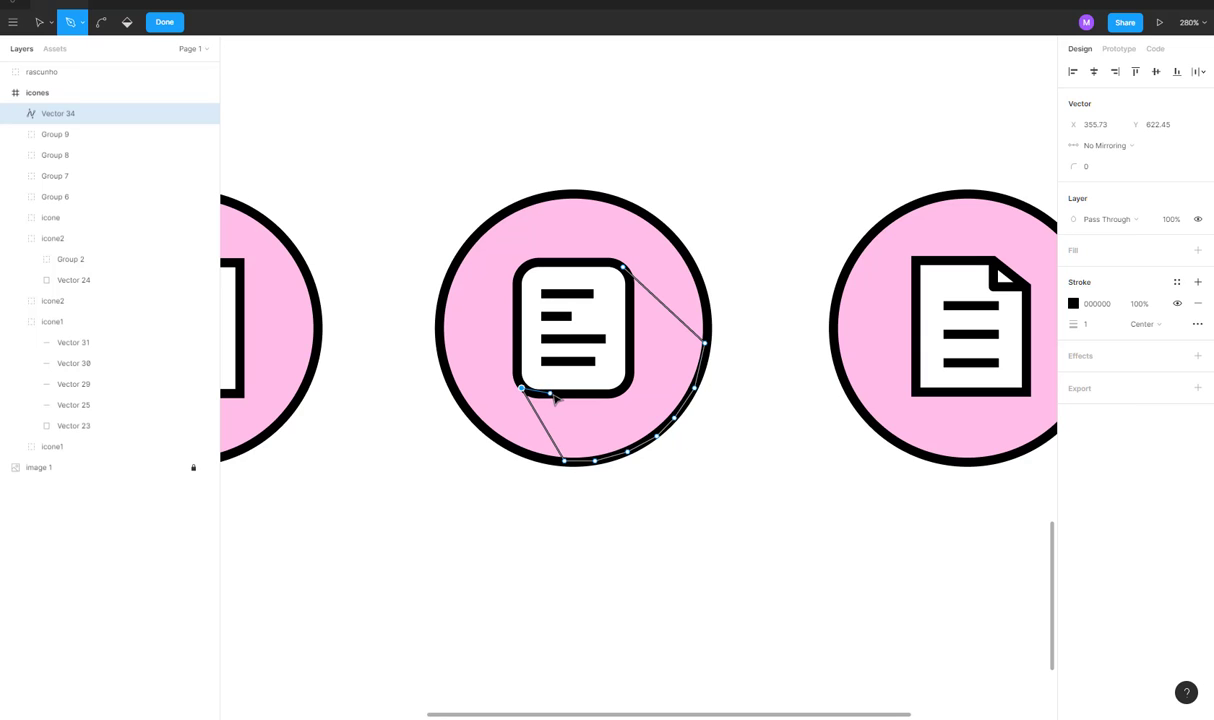
pyautogui.click(623, 269)
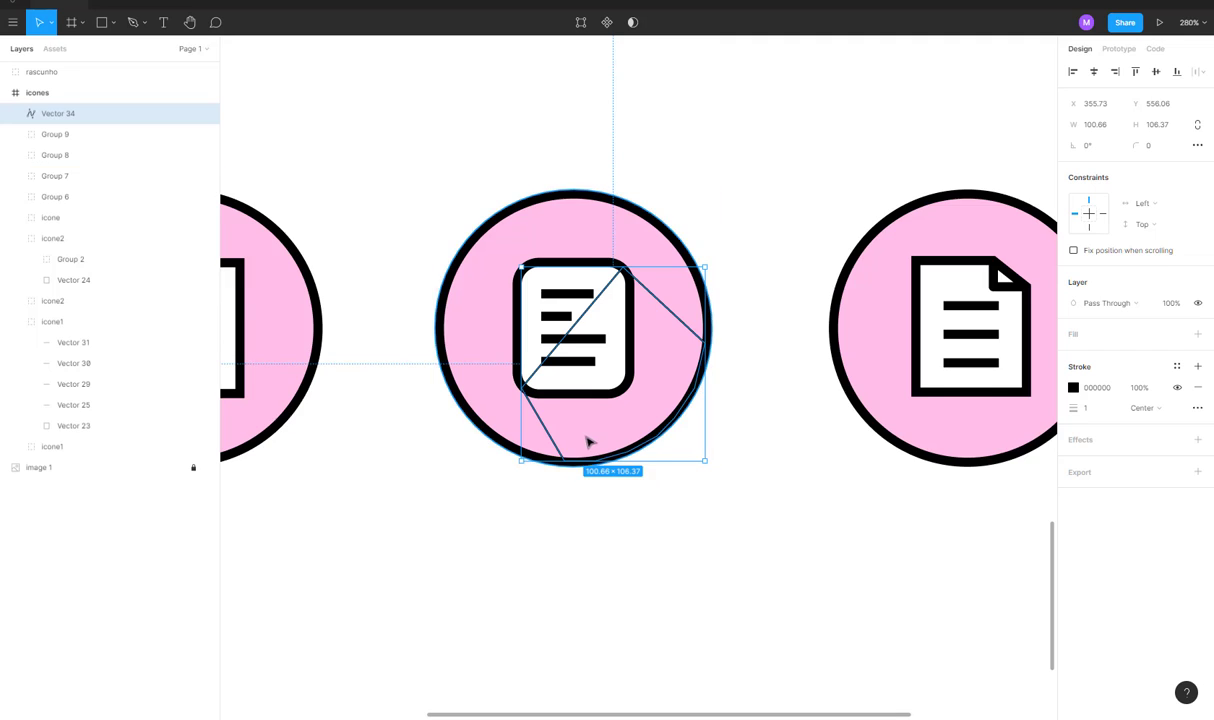
# Add a fill to the drawn shadow shape and set it to the document's pink FFBEE9.
pyautogui.keyDown('ctrl'); pyautogui.scroll(2, 588, 439); pyautogui.keyUp('ctrl')
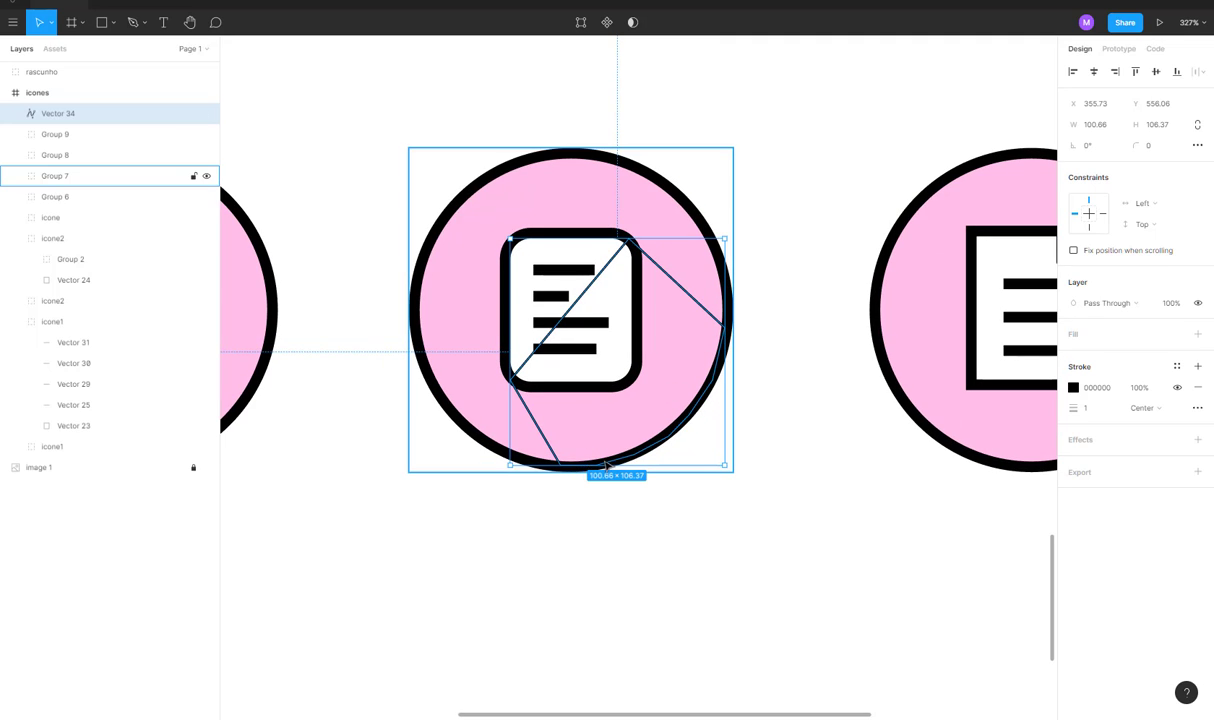
pyautogui.keyDown('ctrl'); pyautogui.scroll(3, 691, 398); pyautogui.keyUp('ctrl')
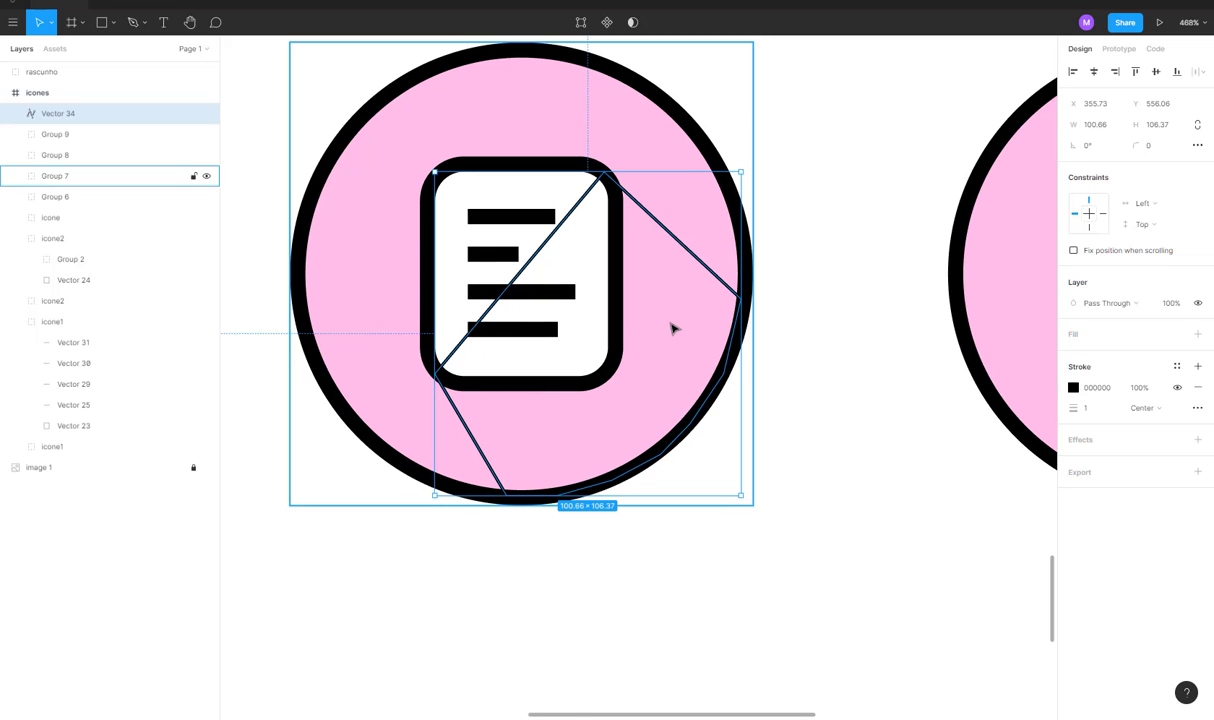
pyautogui.keyDown('ctrl'); pyautogui.scroll(-5, 671, 328); pyautogui.keyUp('ctrl')
pyautogui.click(1074, 336)
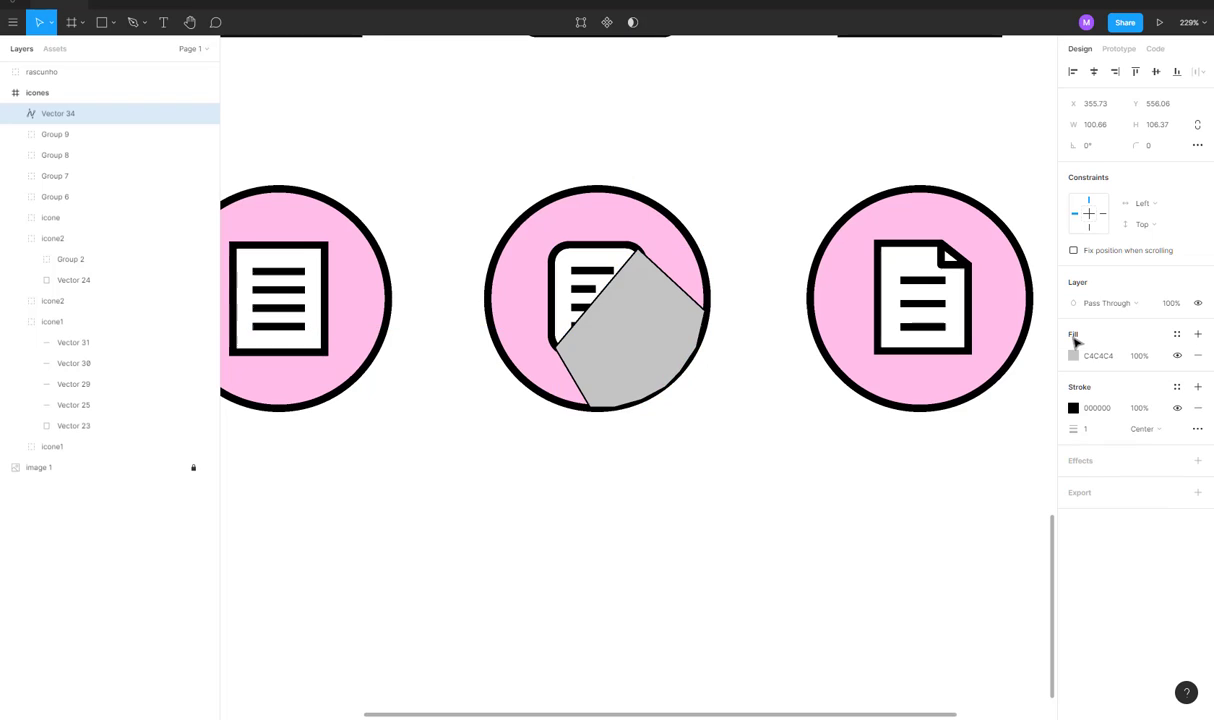
pyautogui.click(1074, 356)
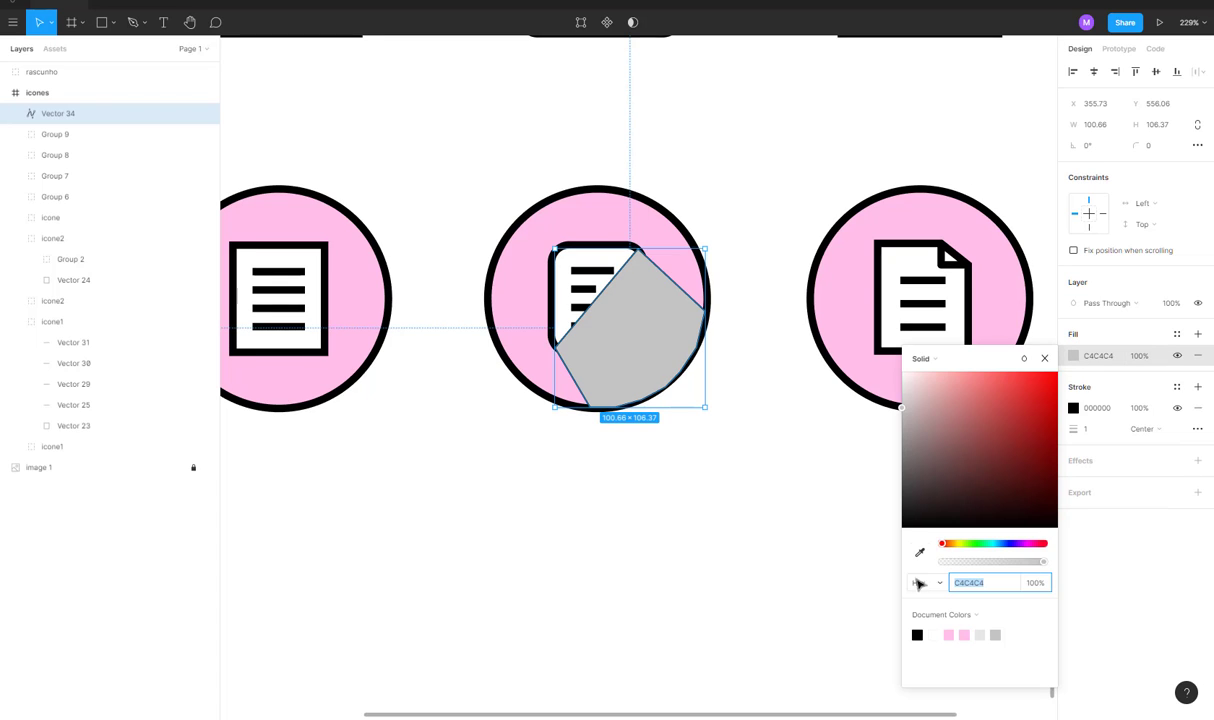
pyautogui.click(948, 635)
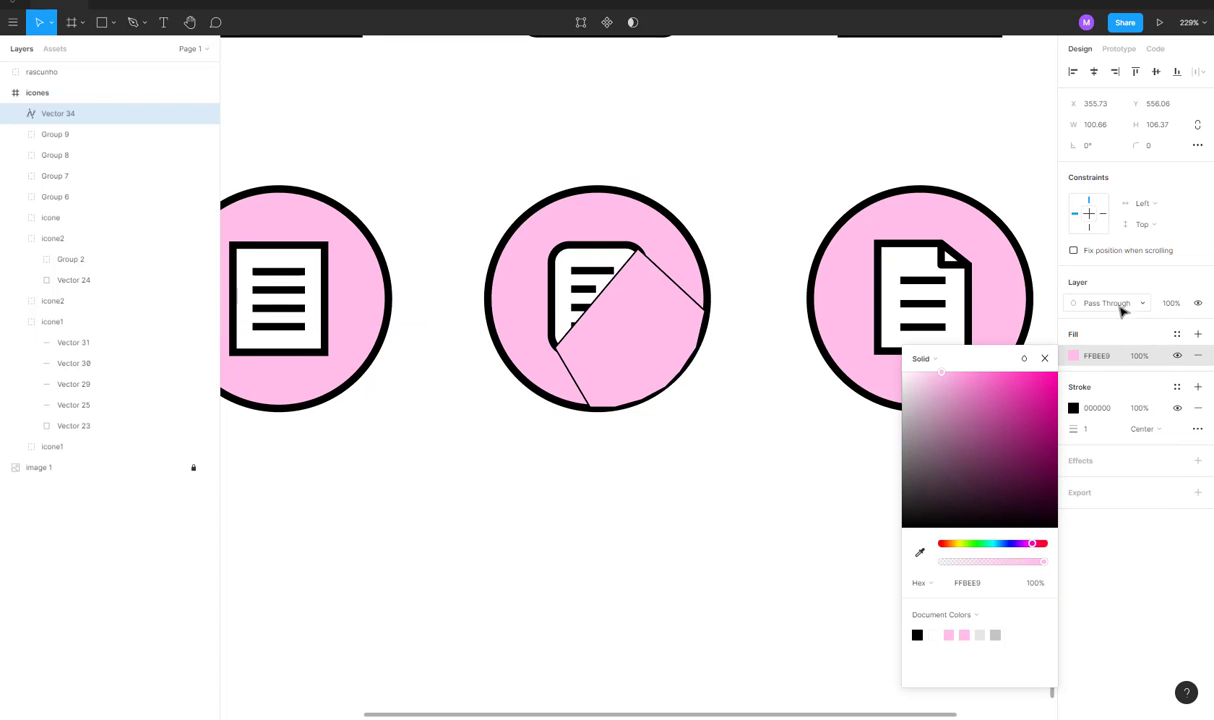
# Set the shadow shape's blend mode to Multiply and remove its black stroke.
pyautogui.click(1118, 304)
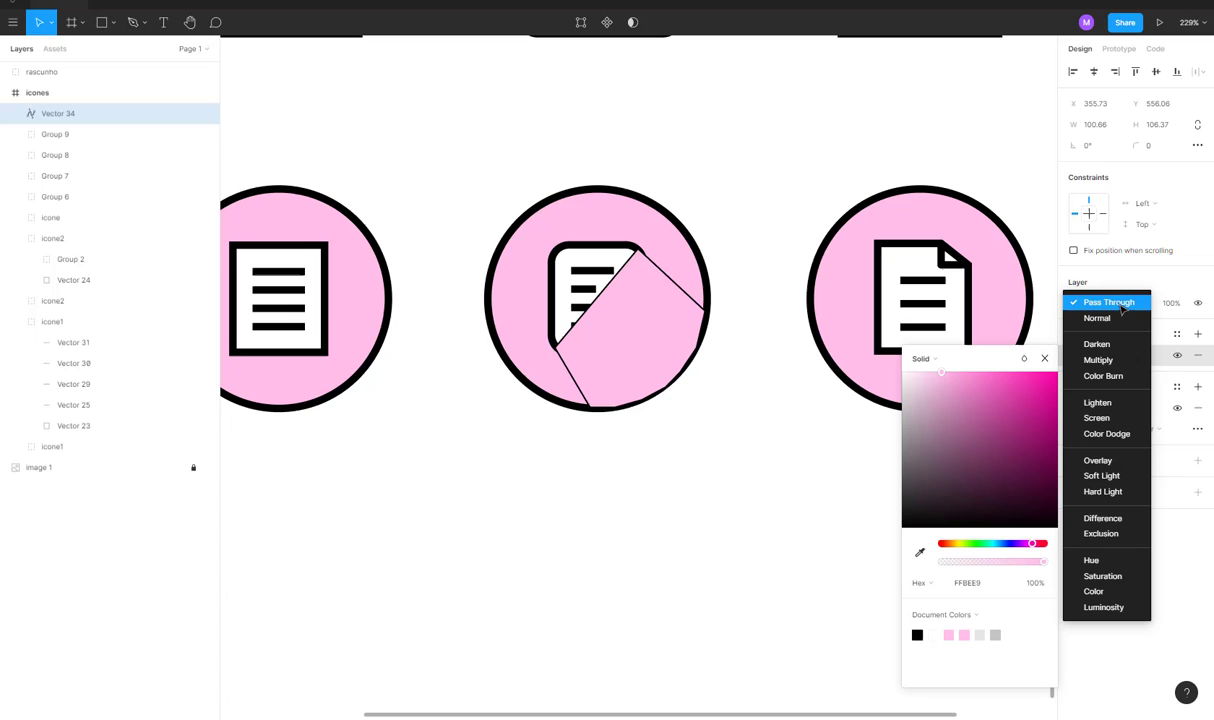
pyautogui.click(1112, 363)
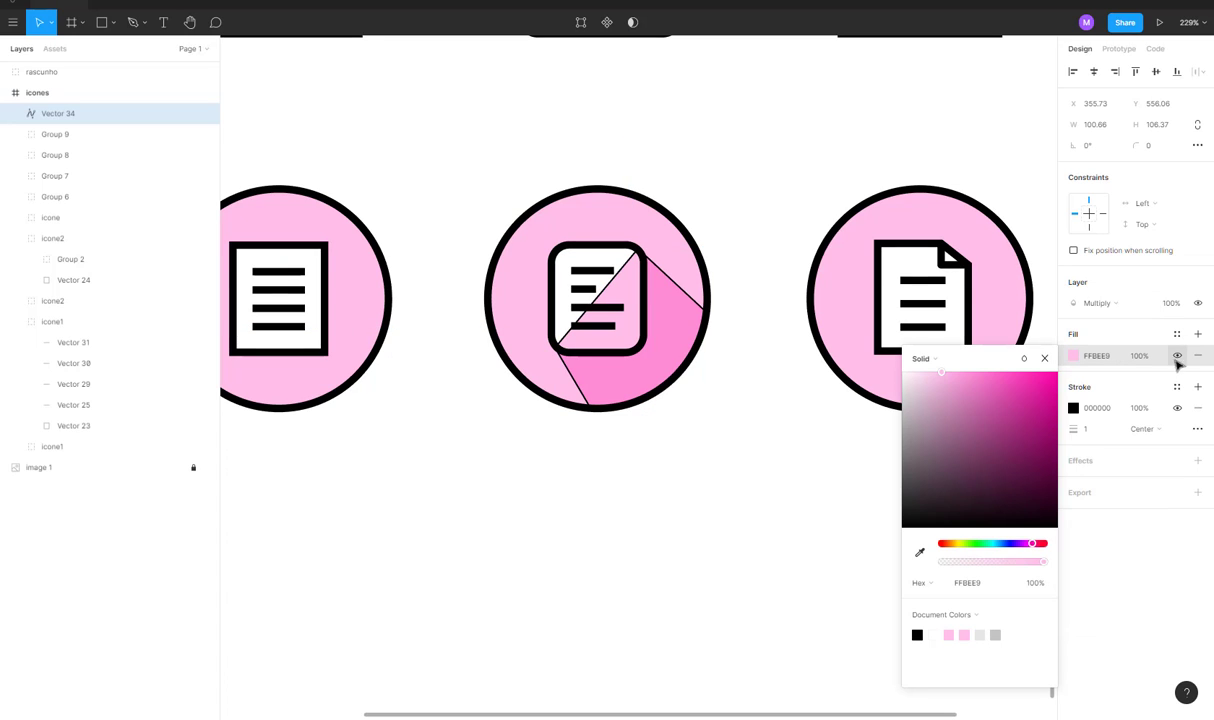
pyautogui.click(1198, 408)
pyautogui.click(718, 462)
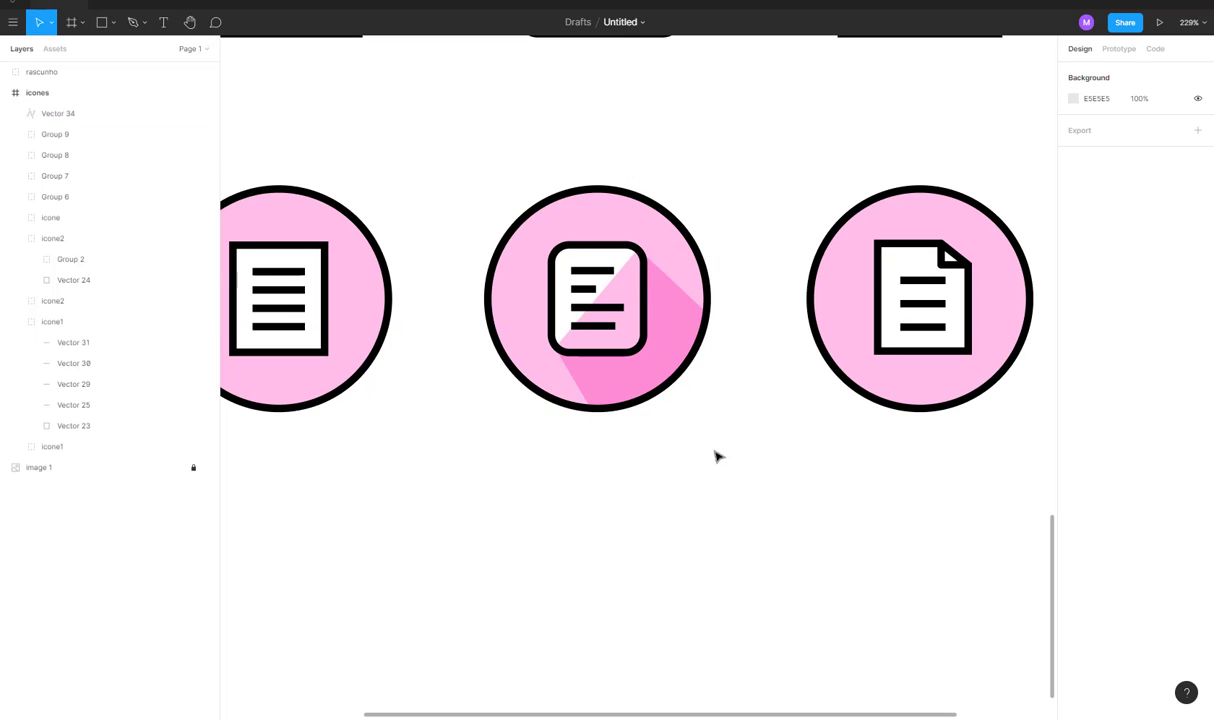
# Cut the shadow, paste it inside the middle icon's group just above the circle, and move it back to the page's lower right.
pyautogui.click(648, 303)
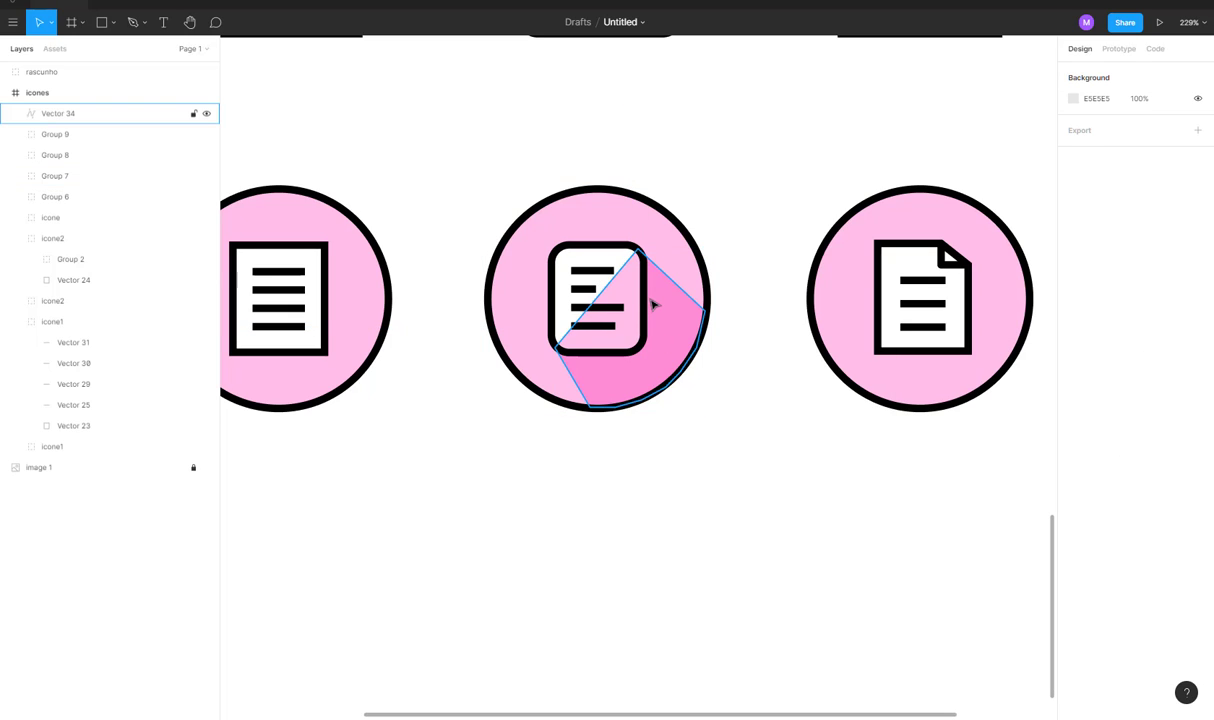
pyautogui.click(652, 304)
pyautogui.press('Delete')
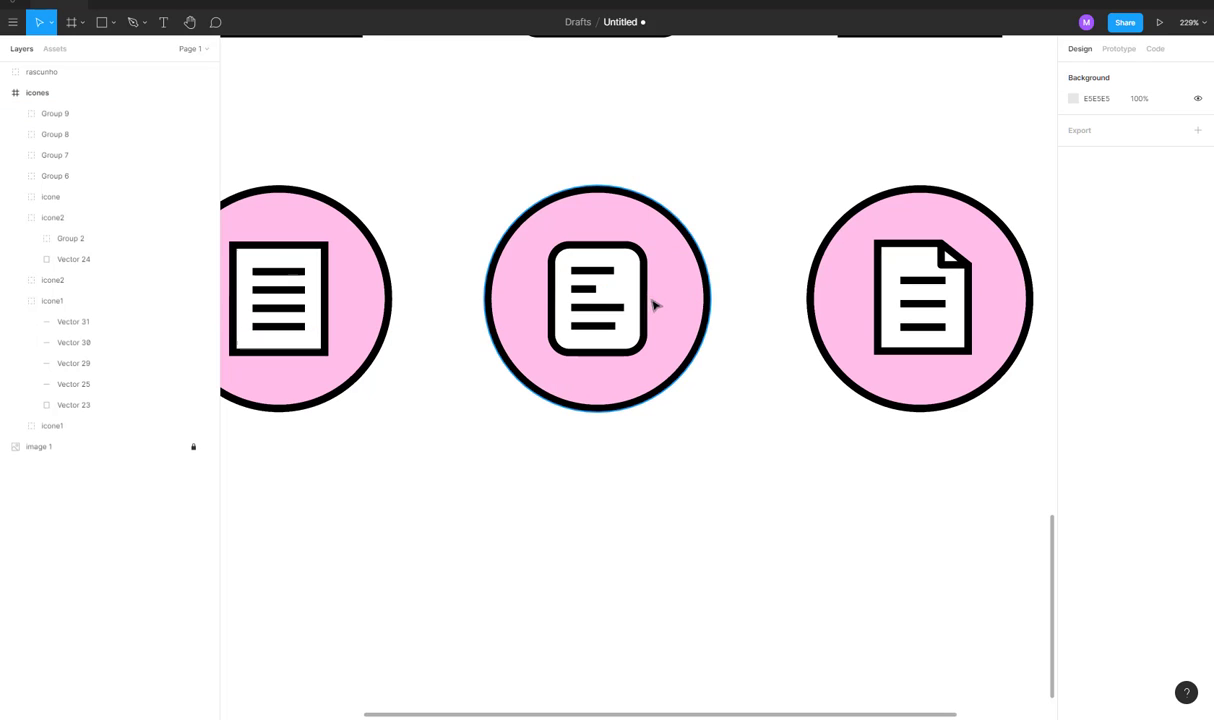
pyautogui.doubleClick(668, 304)
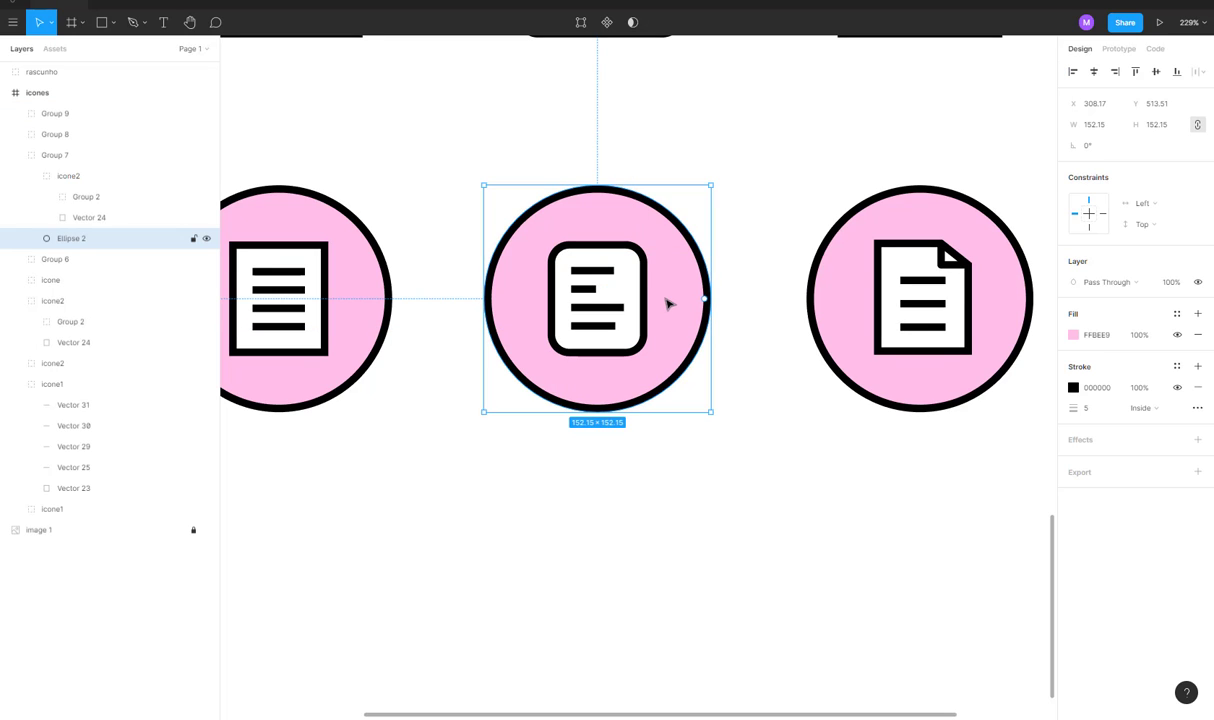
pyautogui.hotkey('ctrl', 'v')
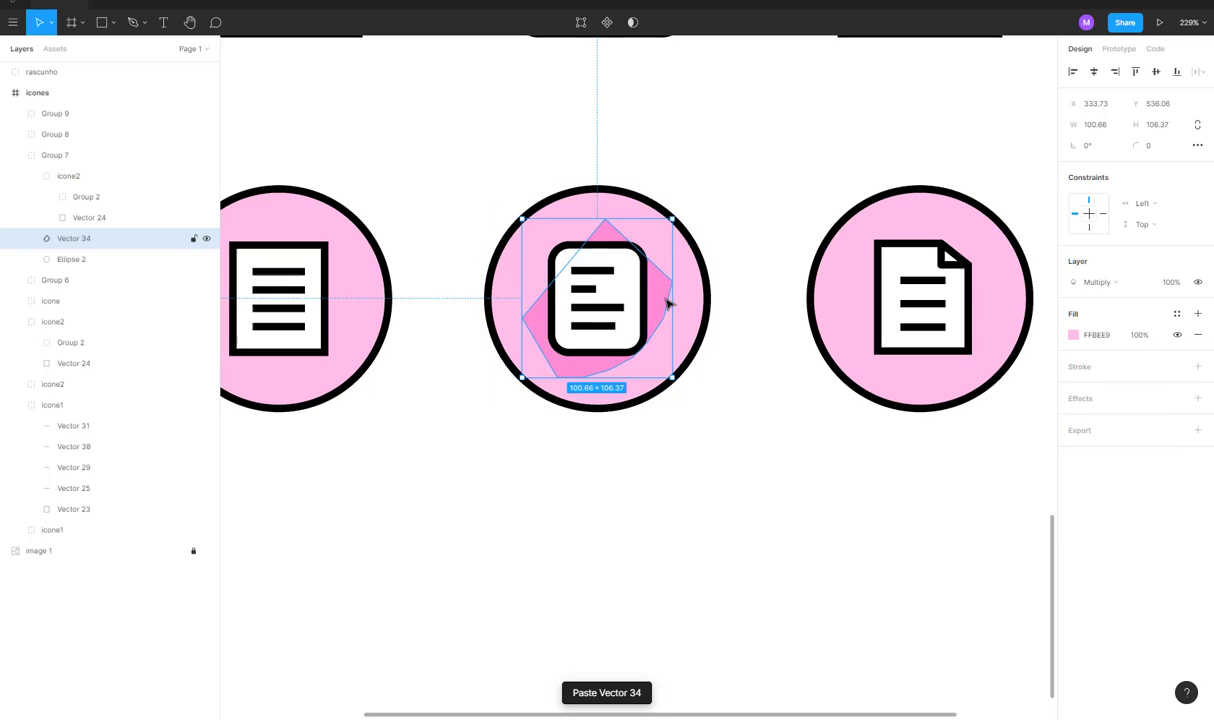
pyautogui.moveTo(664, 303); pyautogui.dragTo(697, 331)
# Move the shadow's bottom anchor right along the circle's rim to about X 389, Y 664, and adjust the anchor at the page's lower-left corner.
pyautogui.scroll(3, 640, 372)
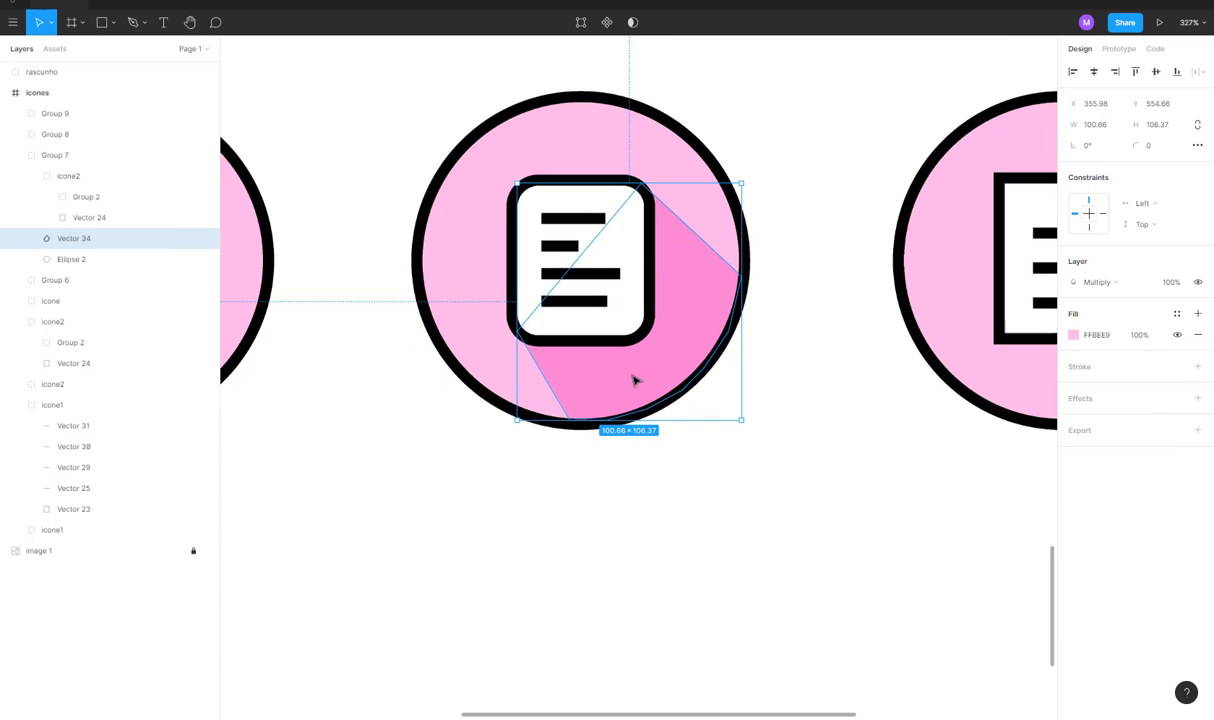
pyautogui.doubleClick(610, 374)
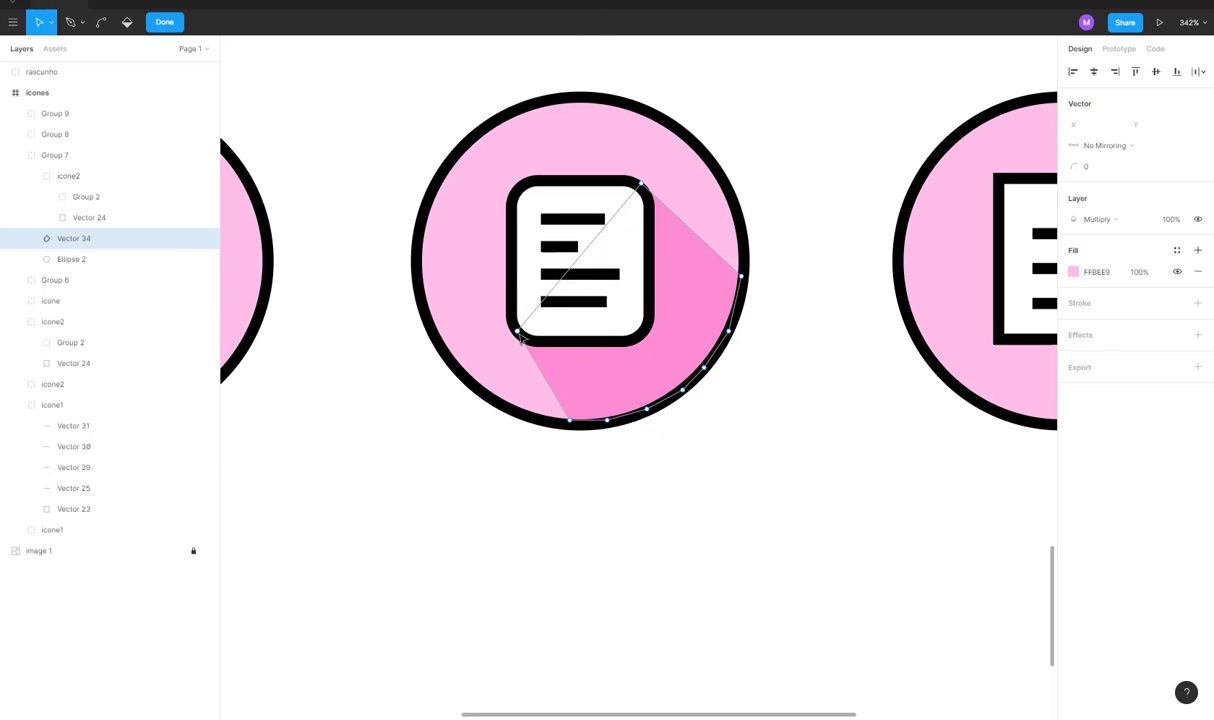
pyautogui.moveTo(575, 426); pyautogui.dragTo(582, 427)
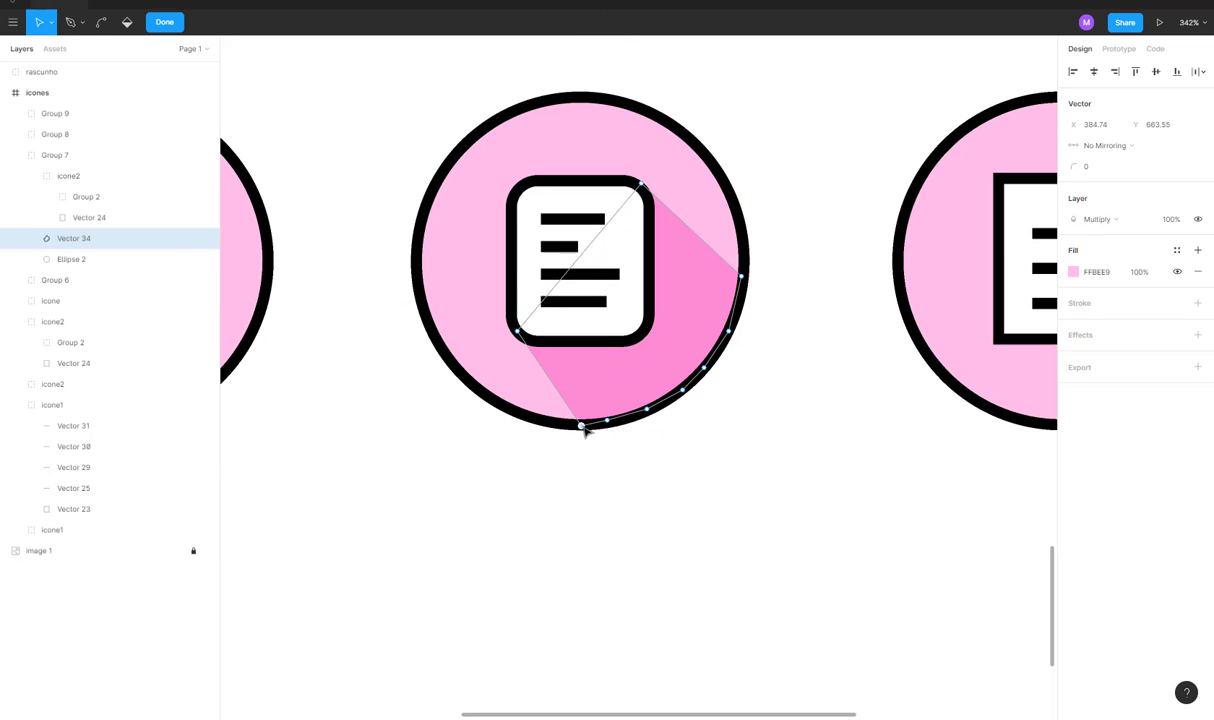
pyautogui.click(517, 332)
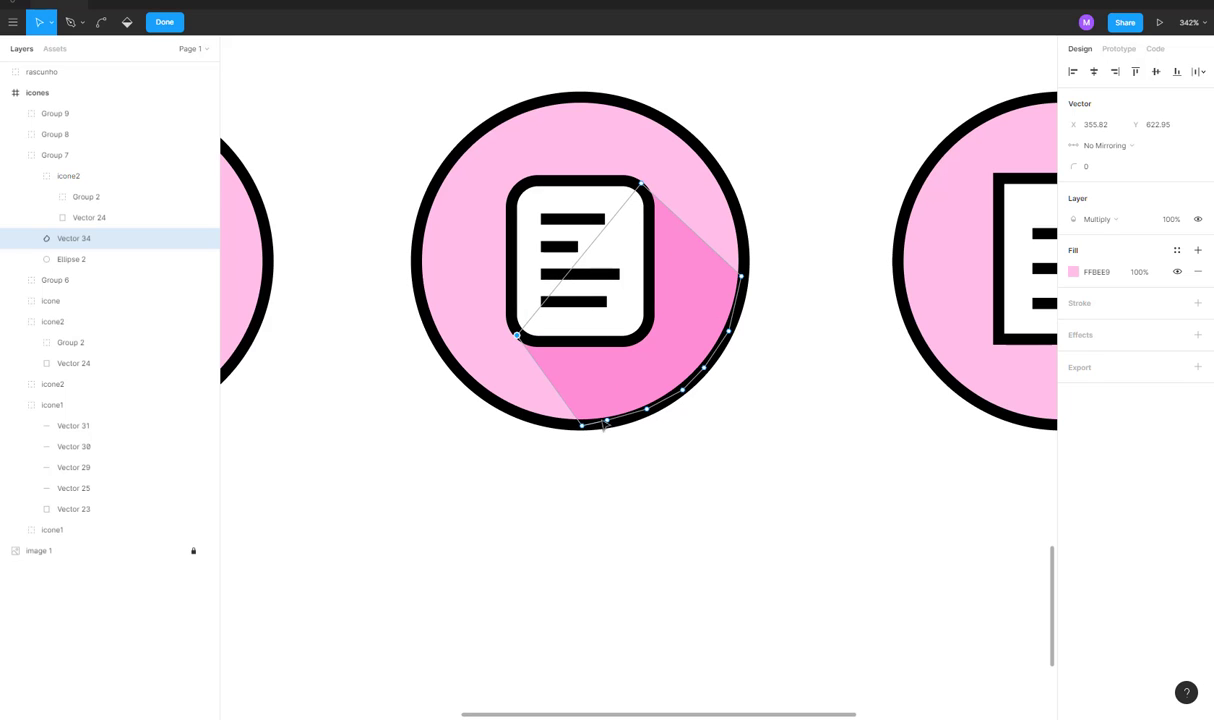
pyautogui.moveTo(605, 422)
pyautogui.mouseDown()
pyautogui.moveTo(619, 425)
pyautogui.moveTo(593, 430)
pyautogui.mouseUp()
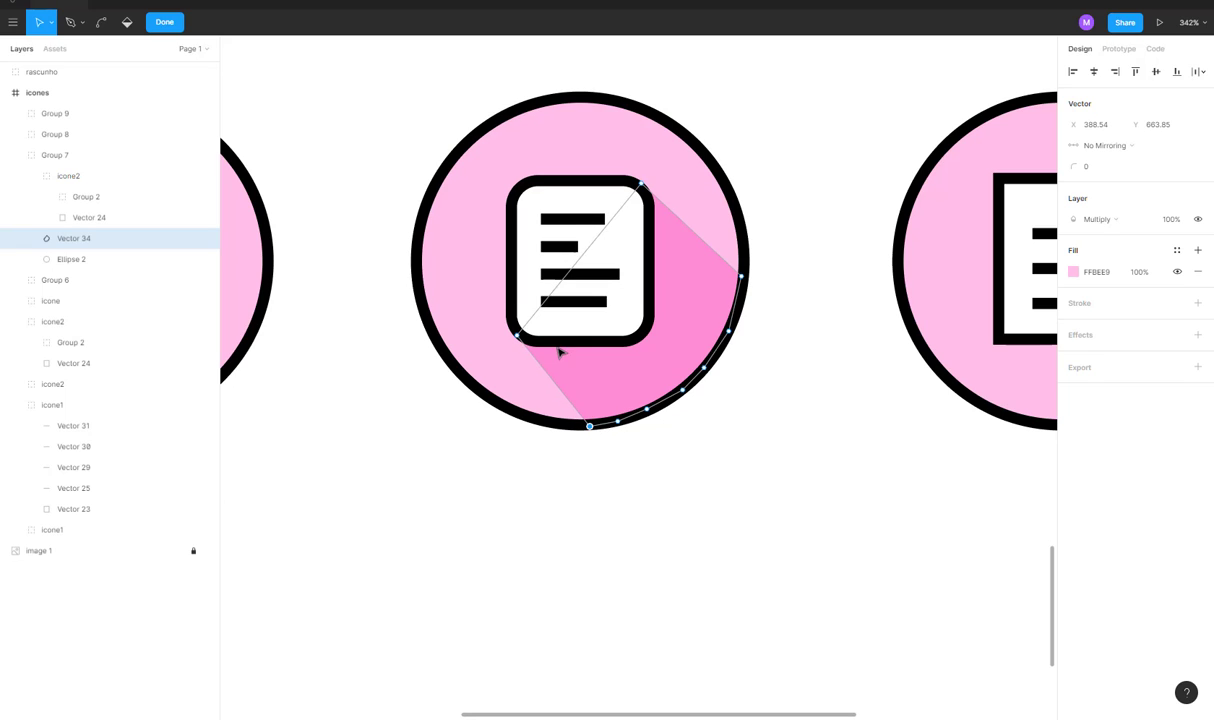
pyautogui.click(515, 337)
pyautogui.click(731, 425)
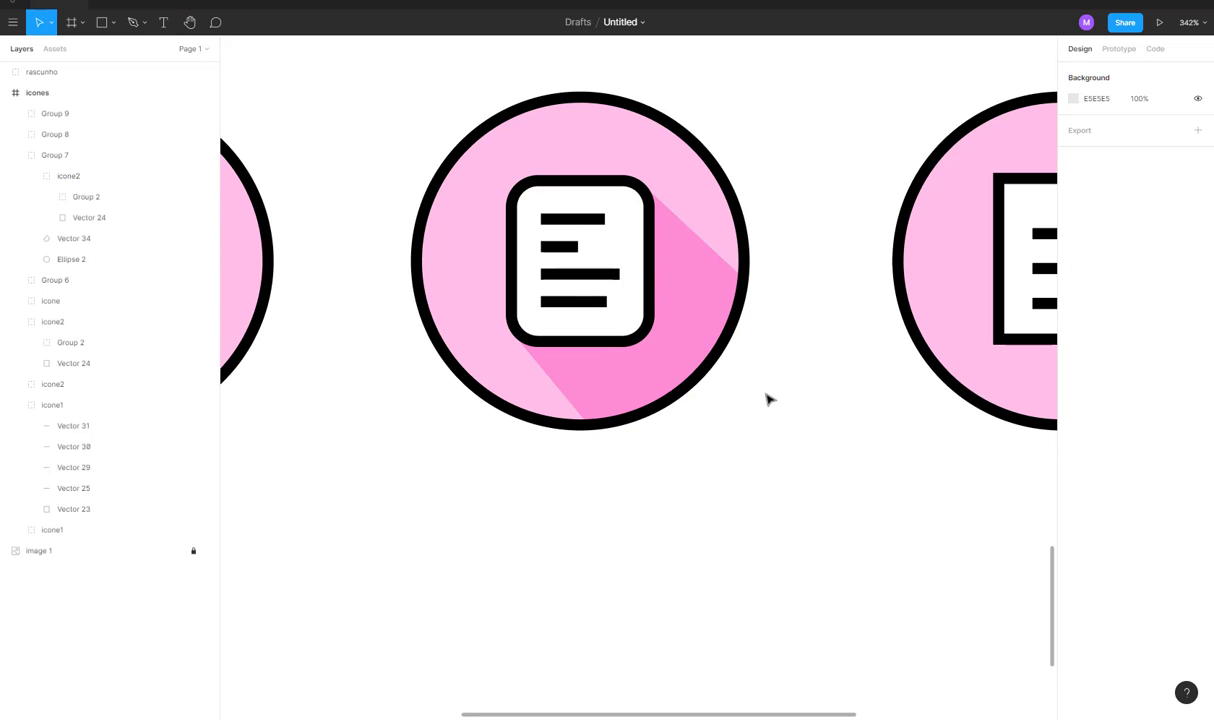
# Shift the shadow's bottom anchor slightly farther right along the circle's outline and finish editing the shape.
pyautogui.scroll(3, 661, 382)
pyautogui.click(578, 449)
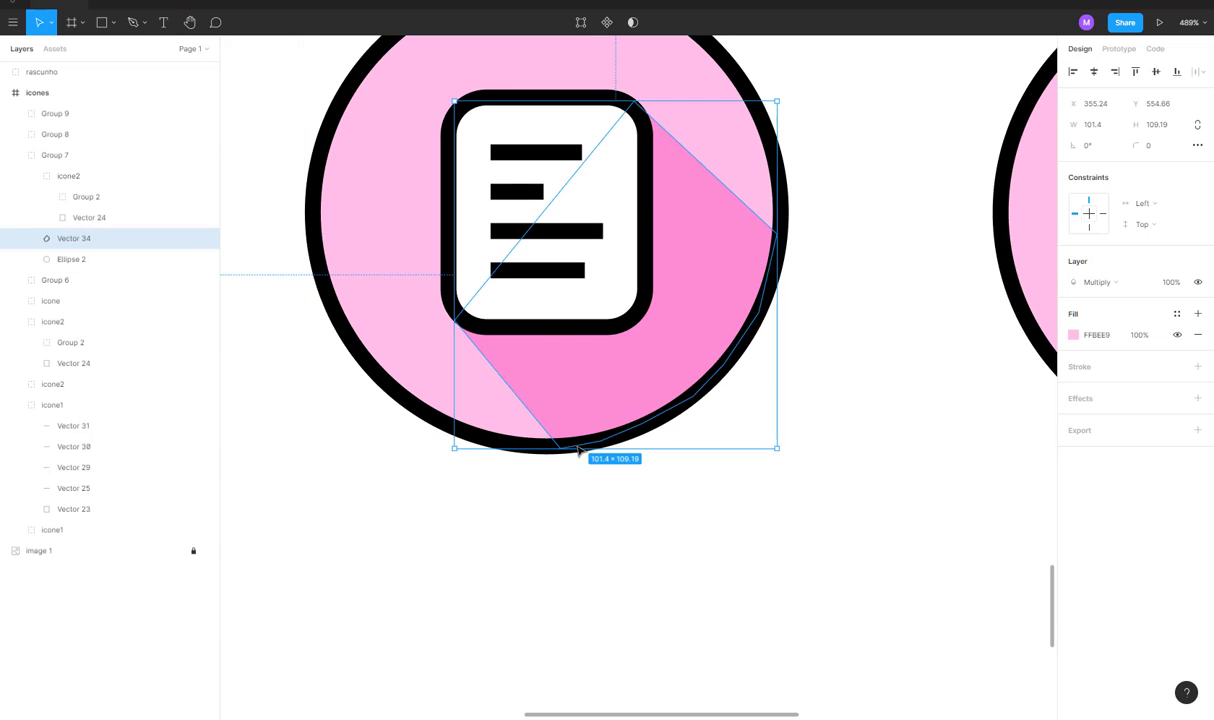
pyautogui.doubleClick(558, 415)
pyautogui.moveTo(561, 449); pyautogui.dragTo(571, 449)
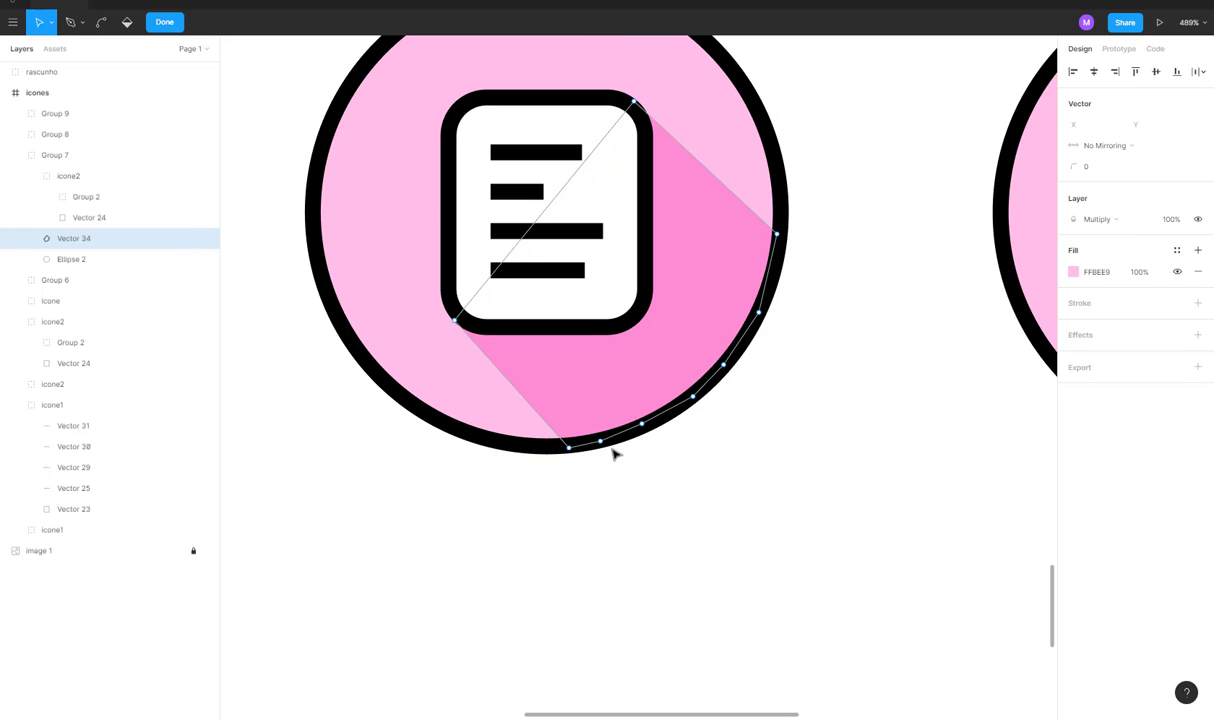
pyautogui.click(753, 438)
# Move the shadow's upper anchor on the circle's right rim down to about X 457.5, Y 603.3.
pyautogui.scroll(-6, 721, 433)
pyautogui.scroll(4, 721, 434)
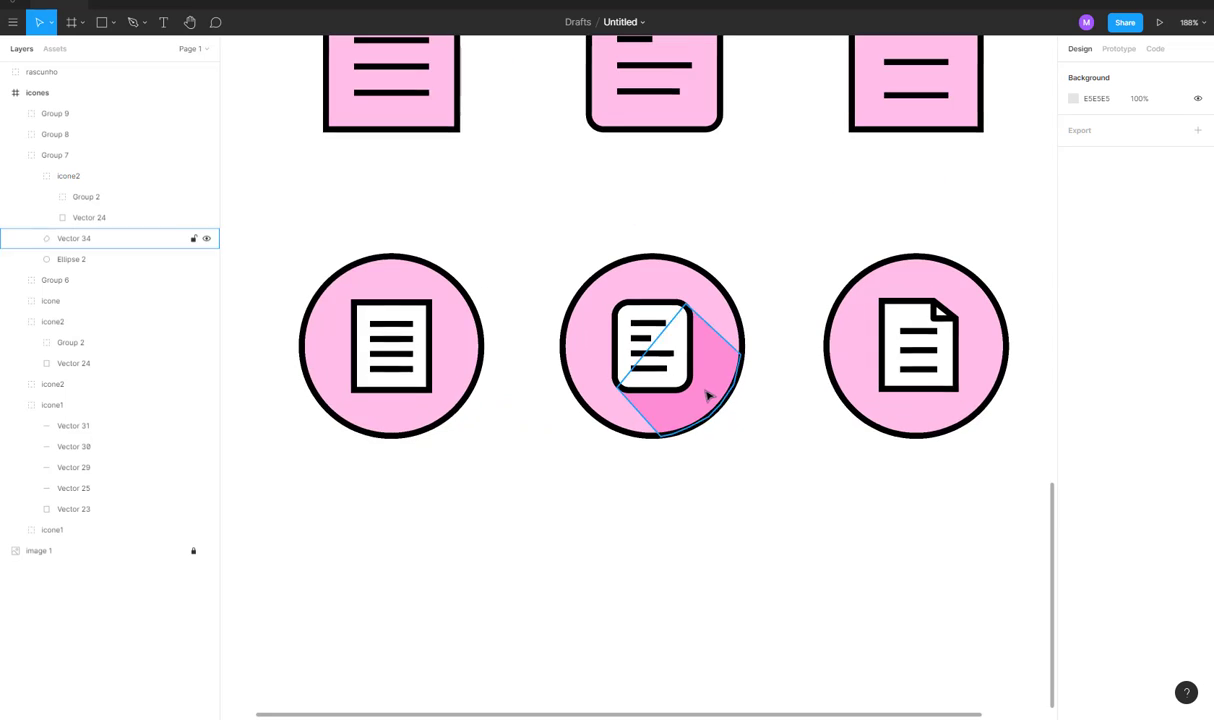
pyautogui.keyDown('ctrl'); pyautogui.click(756, 333); pyautogui.keyUp('ctrl')
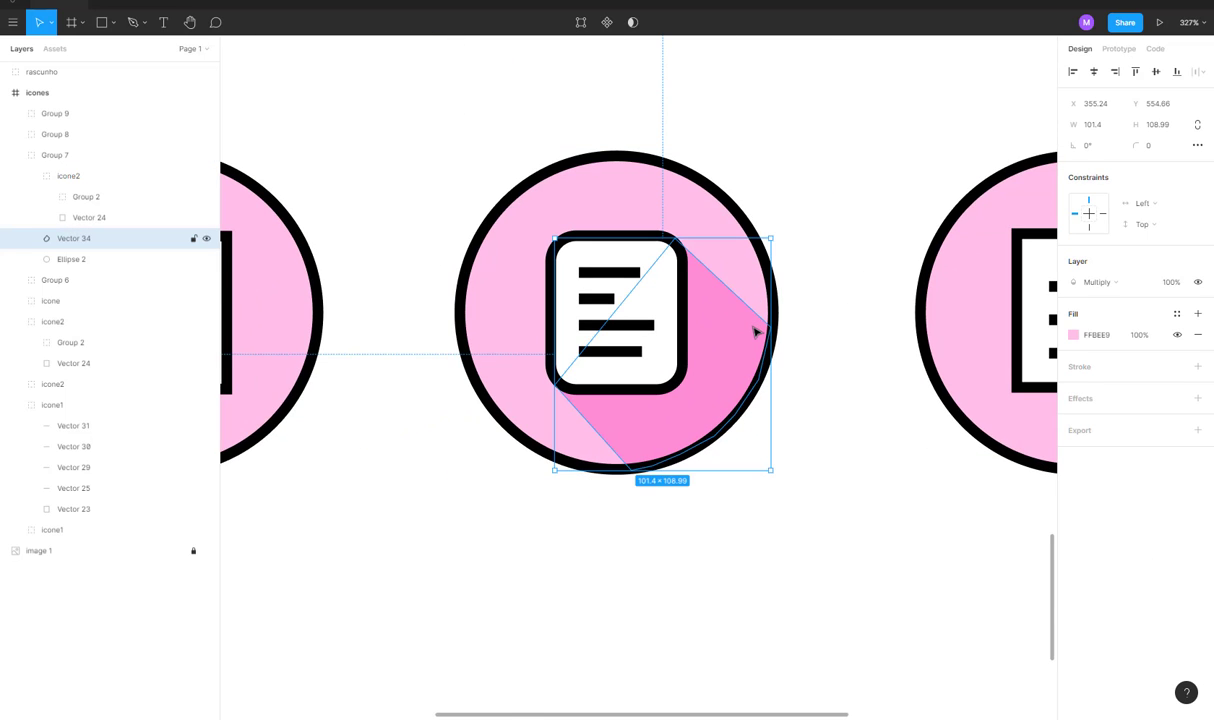
pyautogui.doubleClick(756, 333)
pyautogui.moveTo(772, 329); pyautogui.dragTo(777, 345)
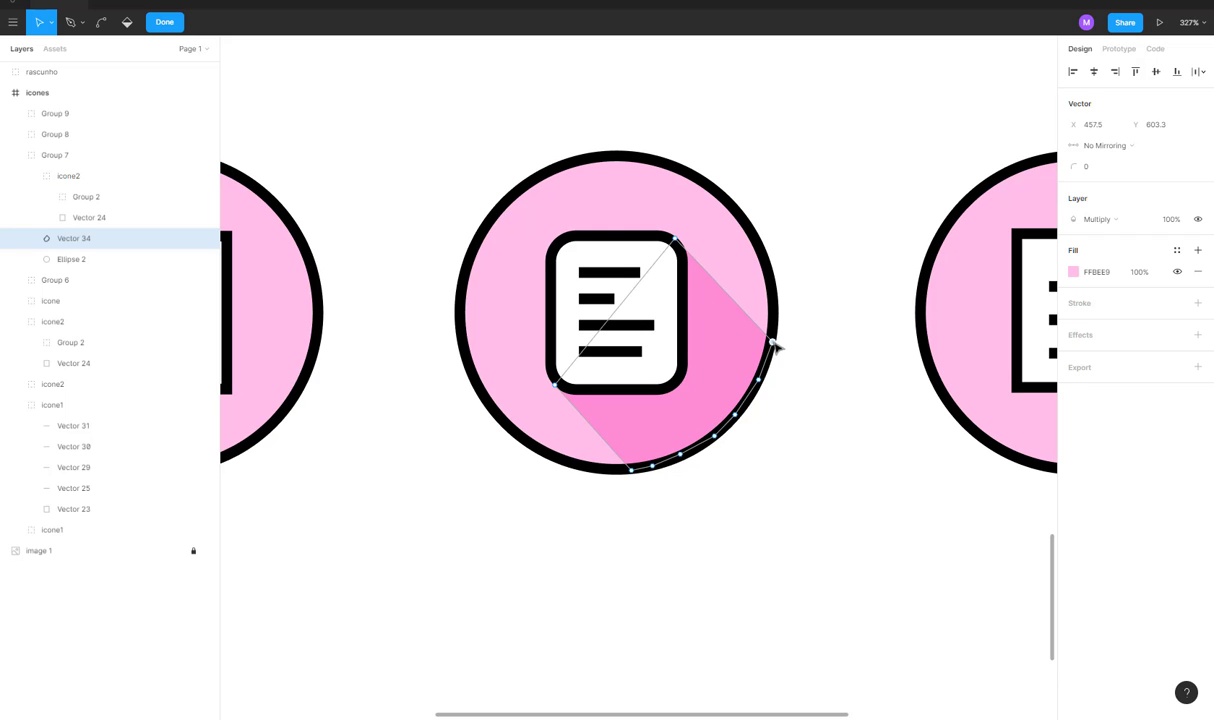
pyautogui.click(795, 348)
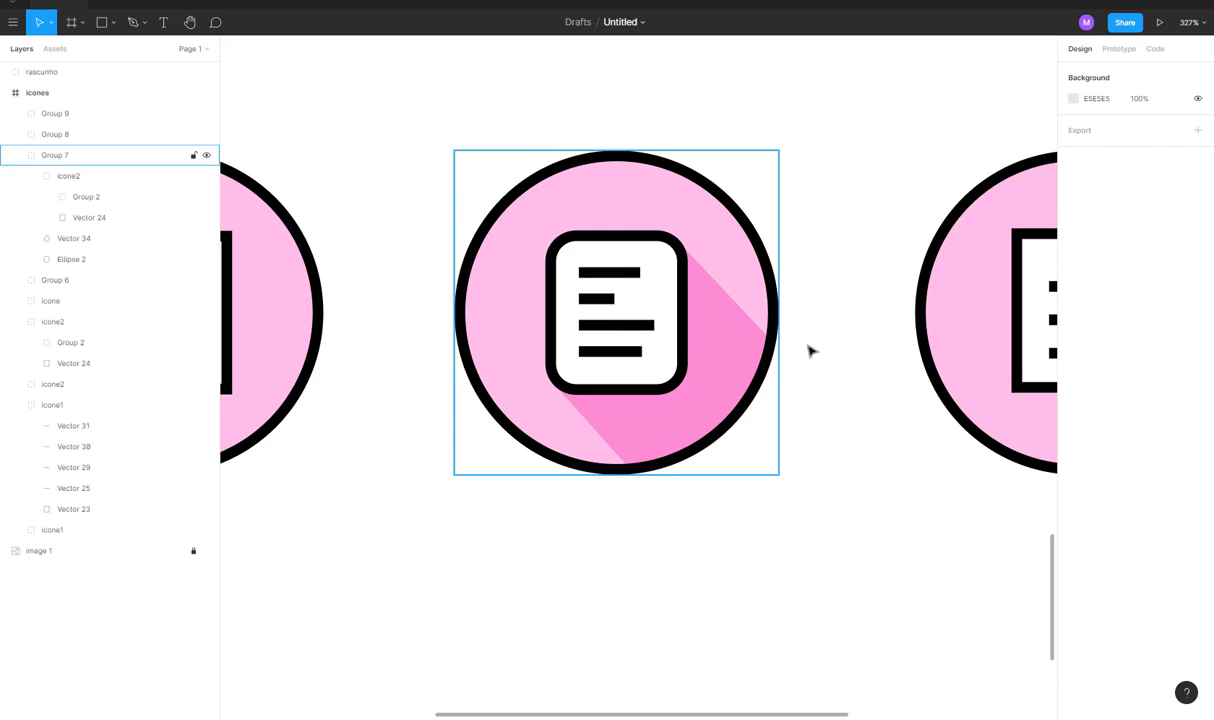
pyautogui.scroll(-5, 785, 345)
pyautogui.scroll(2, 800, 440)
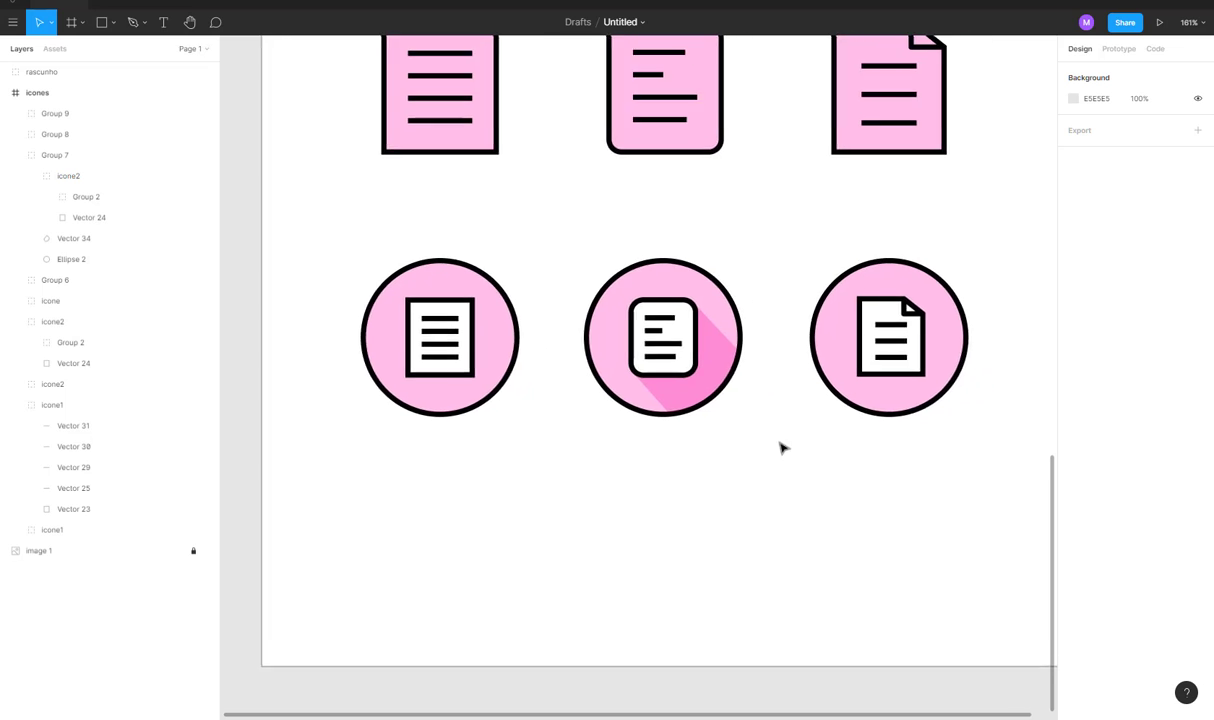
pyautogui.scroll(2, 820, 420)
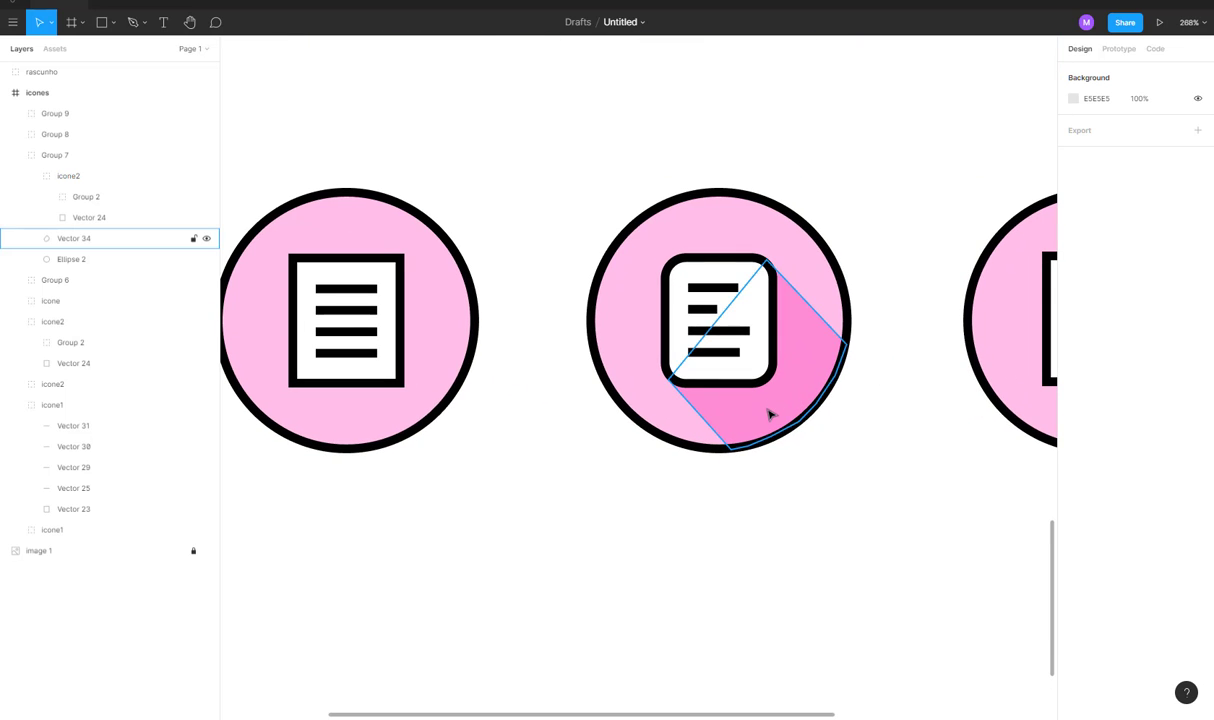
# Copy the middle icon's shadow, paste it inside the left icon's group just above the circle, and move it to about X 146.6, Y 552.5.
pyautogui.click(770, 414)
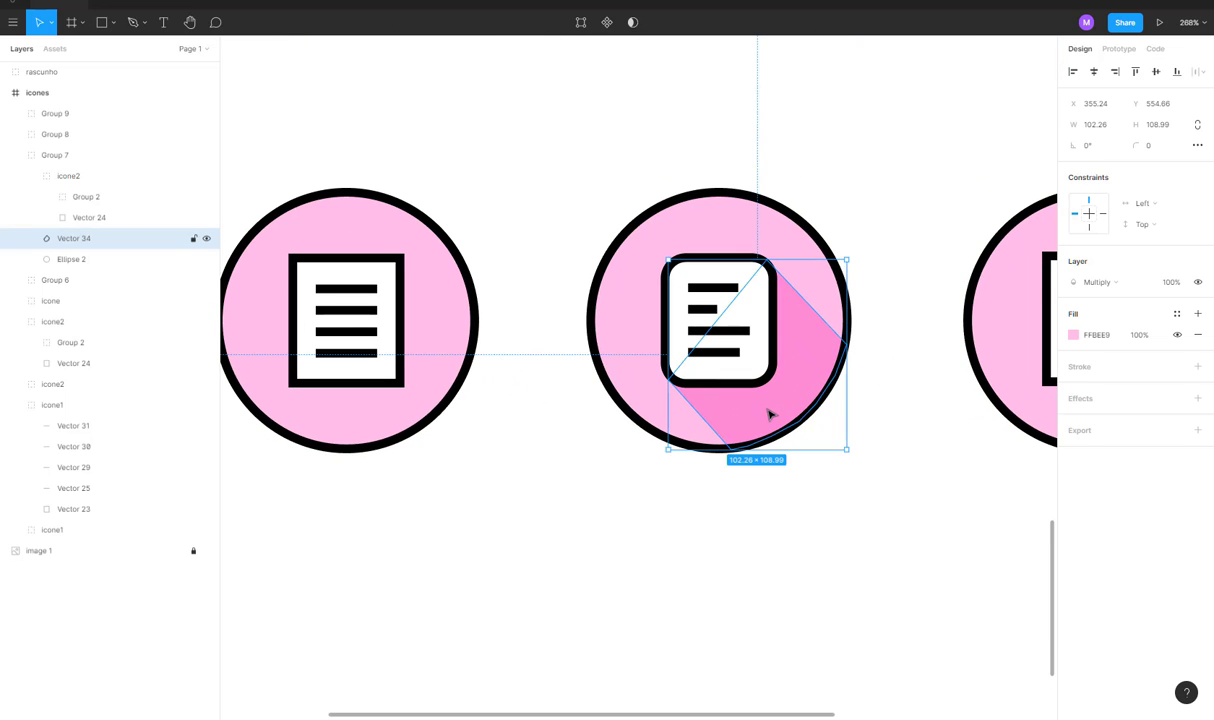
pyautogui.click(452, 374)
pyautogui.doubleClick(452, 377)
pyautogui.press('Escape')
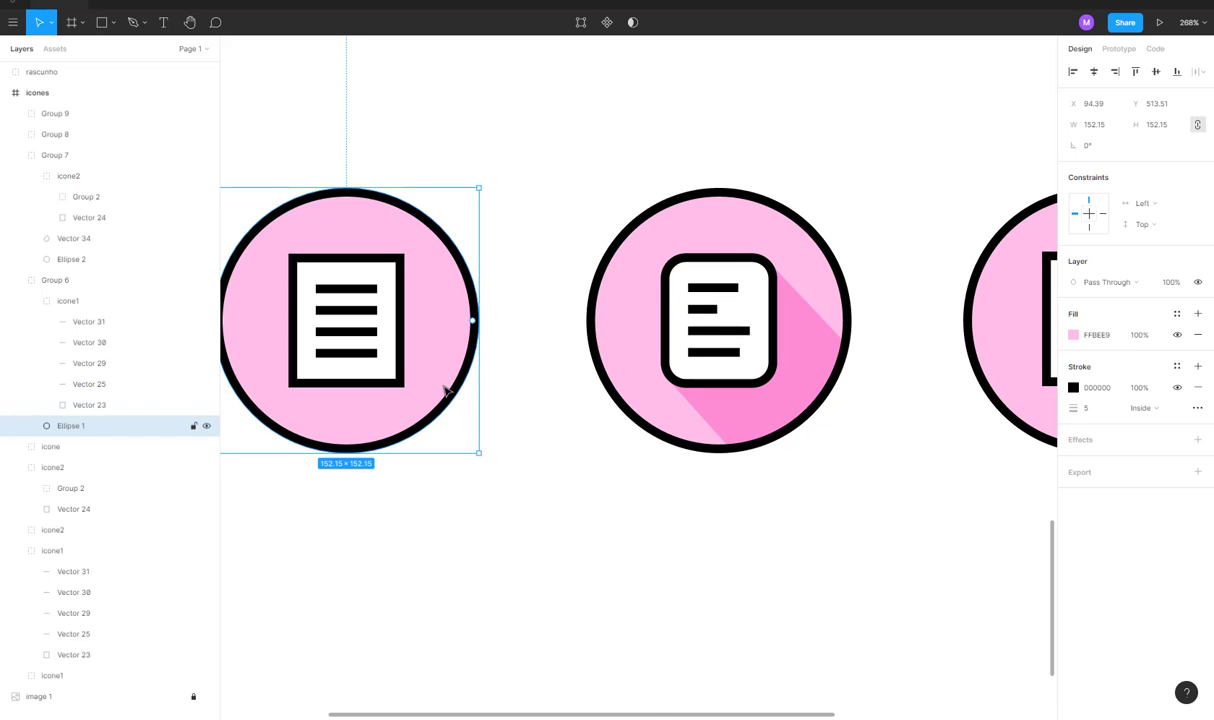
pyautogui.hotkey('ctrl', 'v')
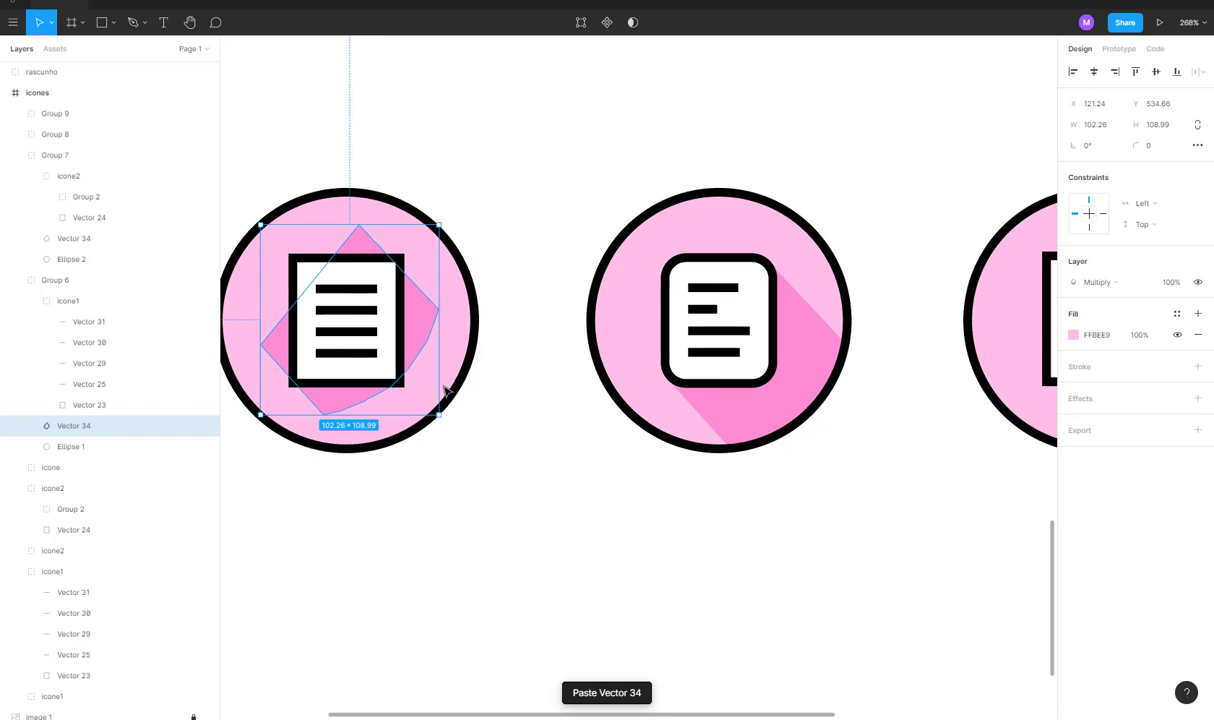
pyautogui.click(440, 328)
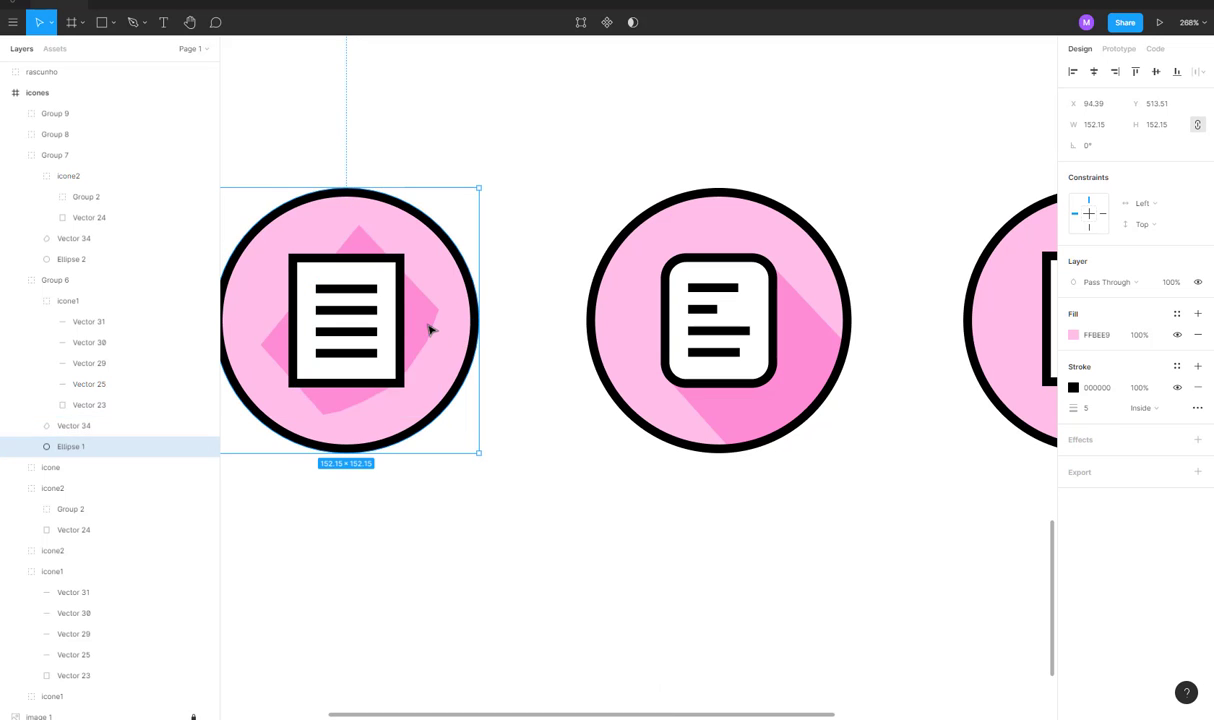
pyautogui.click(420, 320)
pyautogui.moveTo(420, 320); pyautogui.dragTo(467, 353)
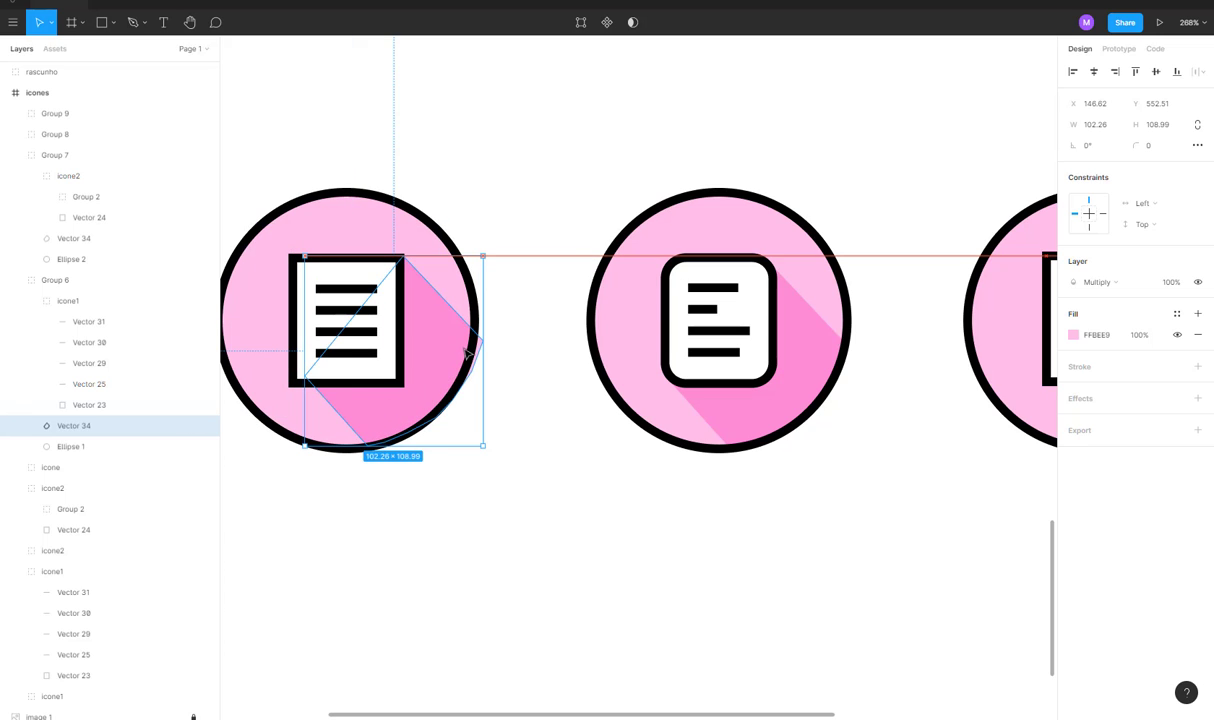
# Move the left shadow's lower-left anchor onto the page's corner and its bottom anchor onto the circle's outline at about X 172.8, Y 663.9.
pyautogui.scroll(3, 442, 360)
pyautogui.hscroll(-5, 447, 460)
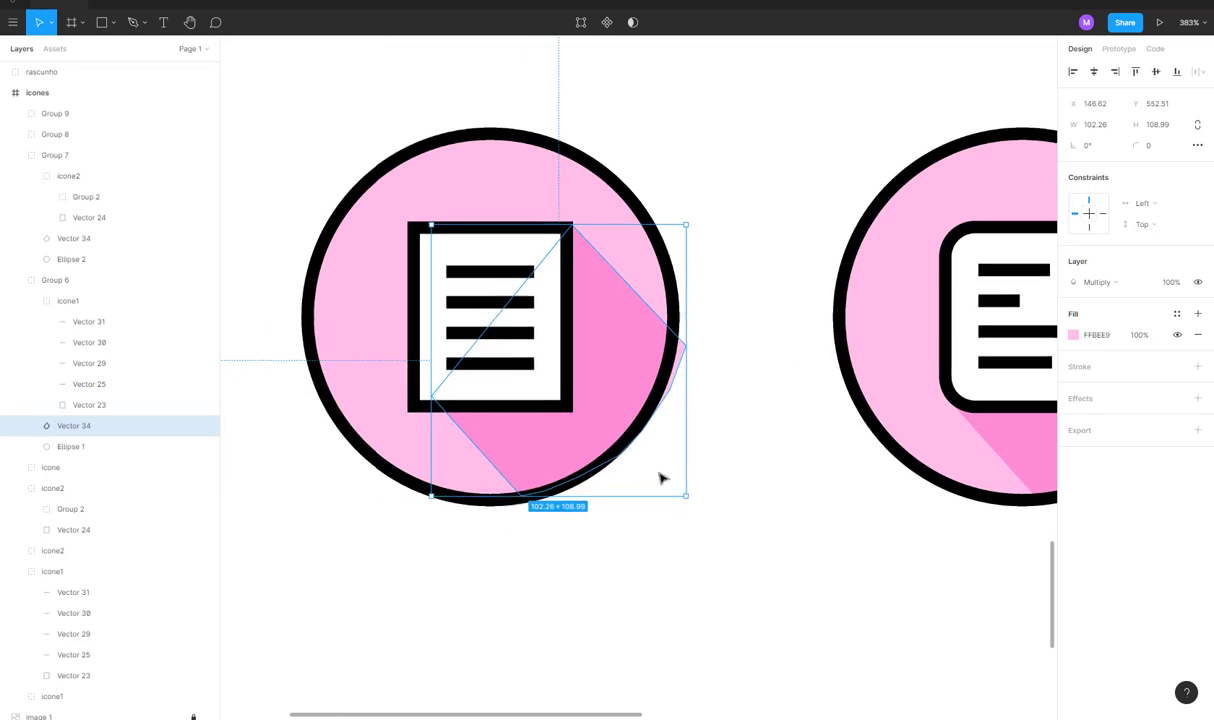
pyautogui.doubleClick(602, 401)
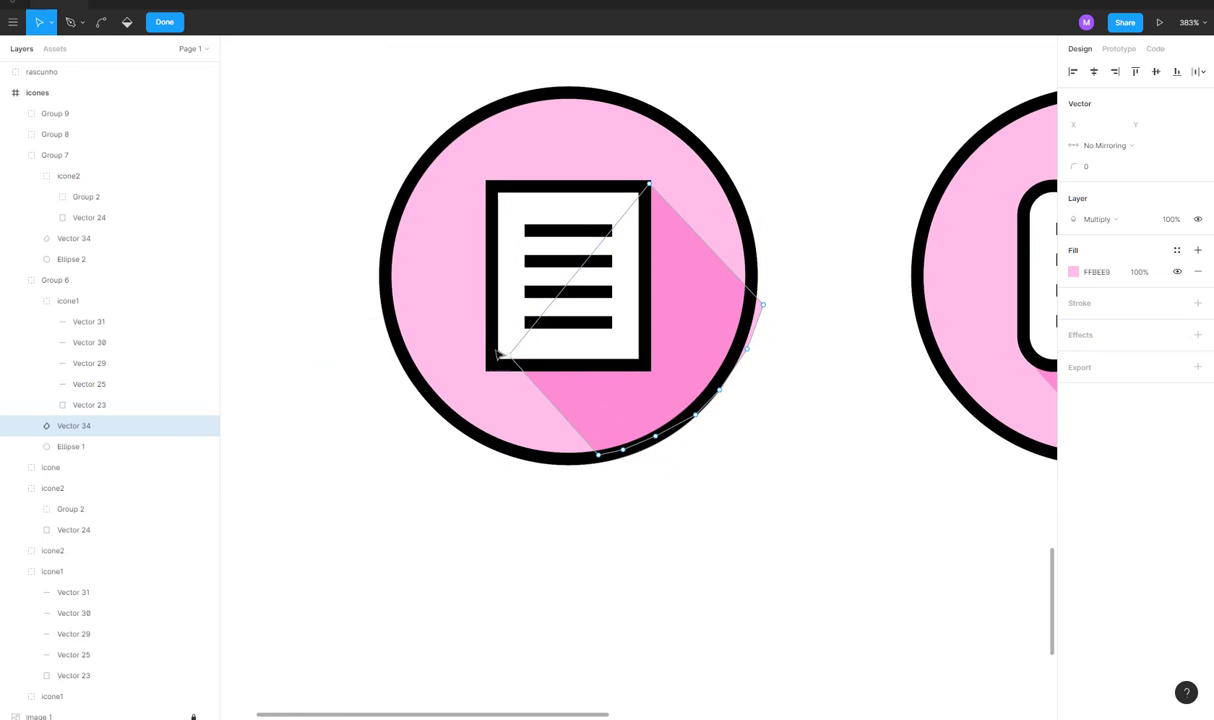
pyautogui.moveTo(513, 377); pyautogui.dragTo(515, 378)
pyautogui.moveTo(553, 486); pyautogui.dragTo(583, 477)
pyautogui.scroll(3, 587, 488)
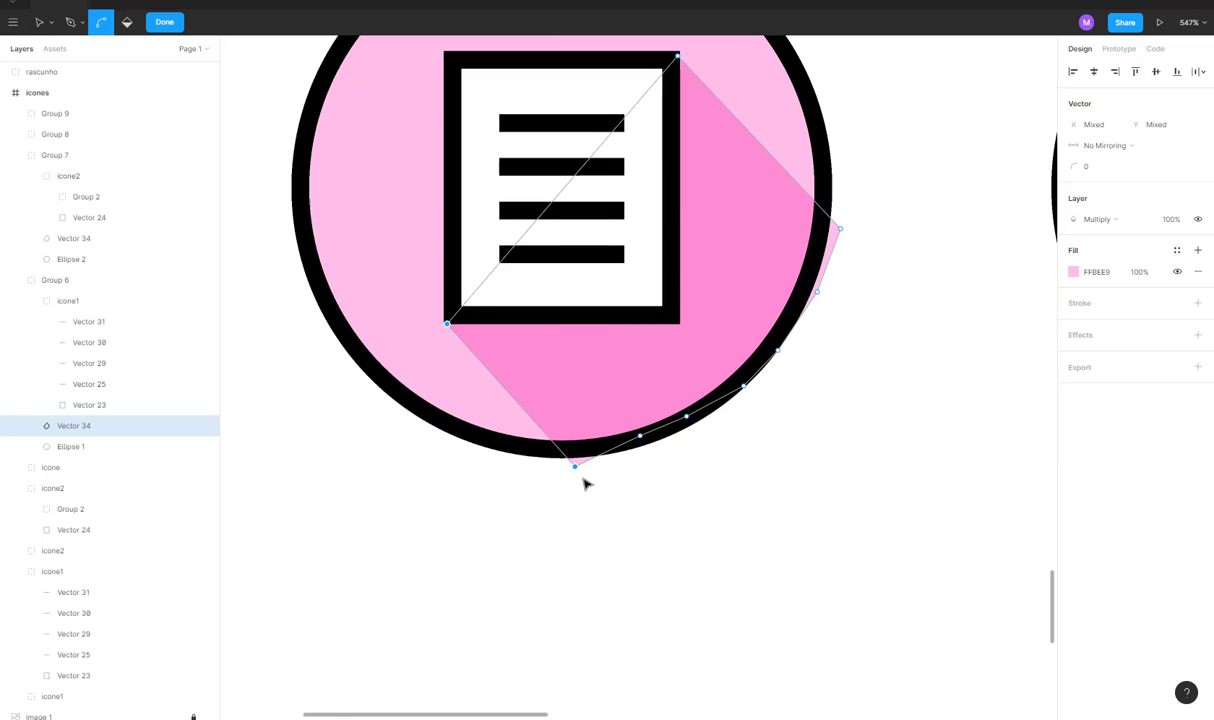
pyautogui.moveTo(578, 466); pyautogui.dragTo(653, 440)
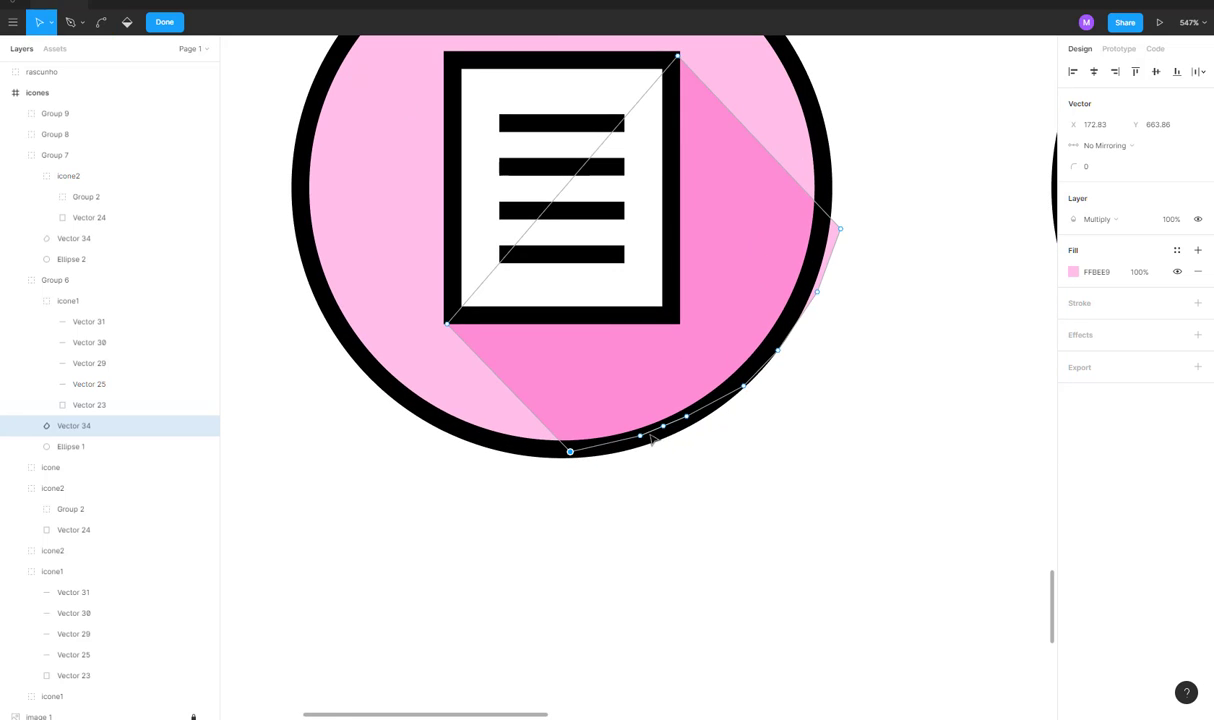
# Pull the shadow's anchors along the circle's lower-right rim back onto the black outline, the uppermost of them to about X 237.8, Y 619.6.
pyautogui.scroll(2, 725, 461)
pyautogui.hscroll(2, 730, 450)
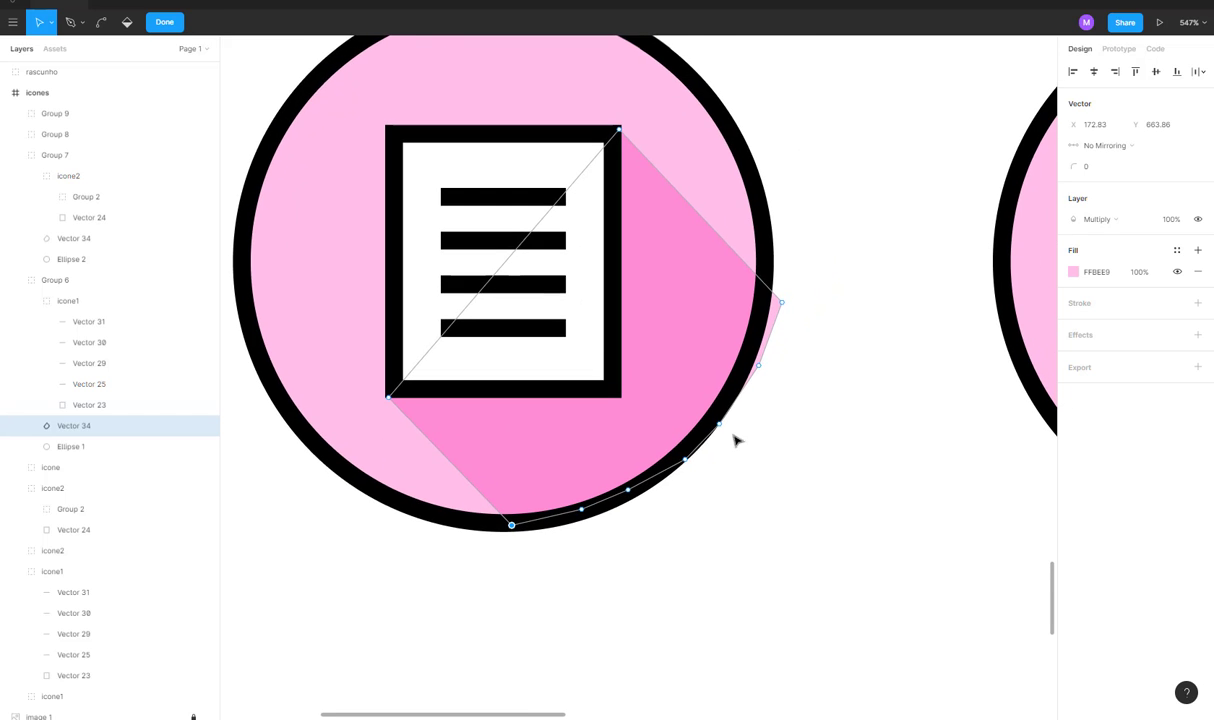
pyautogui.click(721, 424)
pyautogui.moveTo(722, 430); pyautogui.dragTo(745, 371)
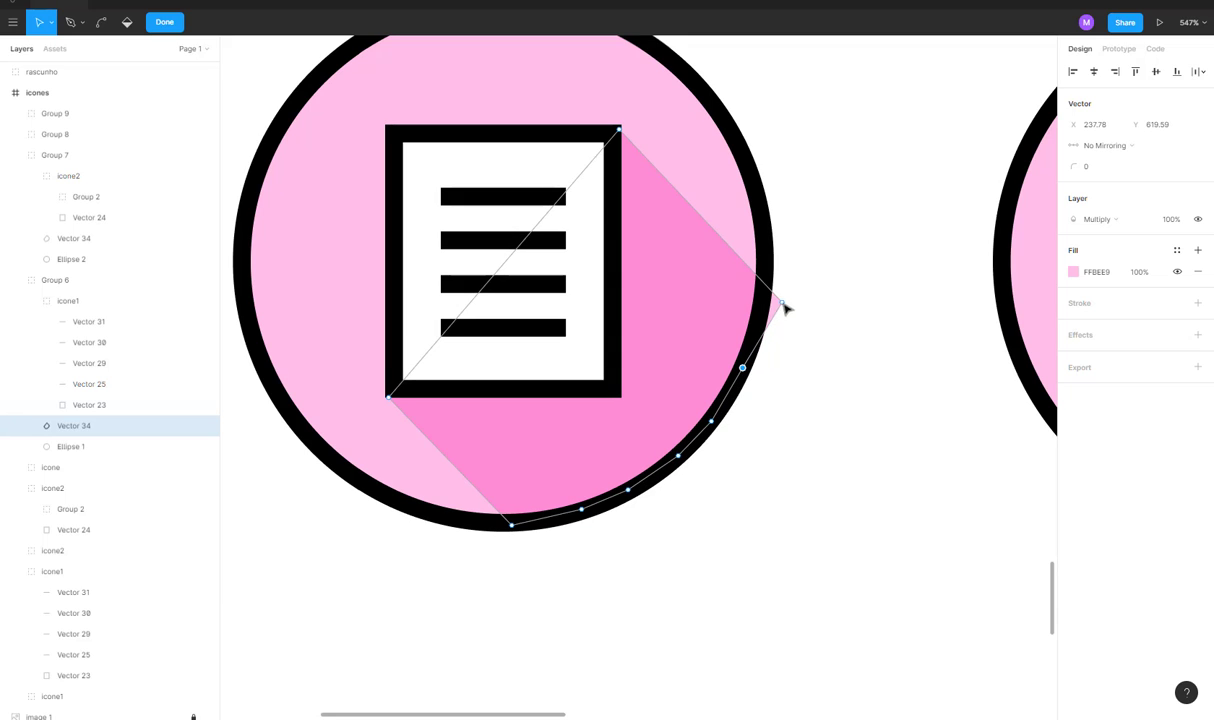
# Move the shadow's outermost right anchor onto the circle's outline, nudge the anchor at the page's upper-right corner, and finish editing the shape.
pyautogui.moveTo(778, 303); pyautogui.dragTo(769, 289)
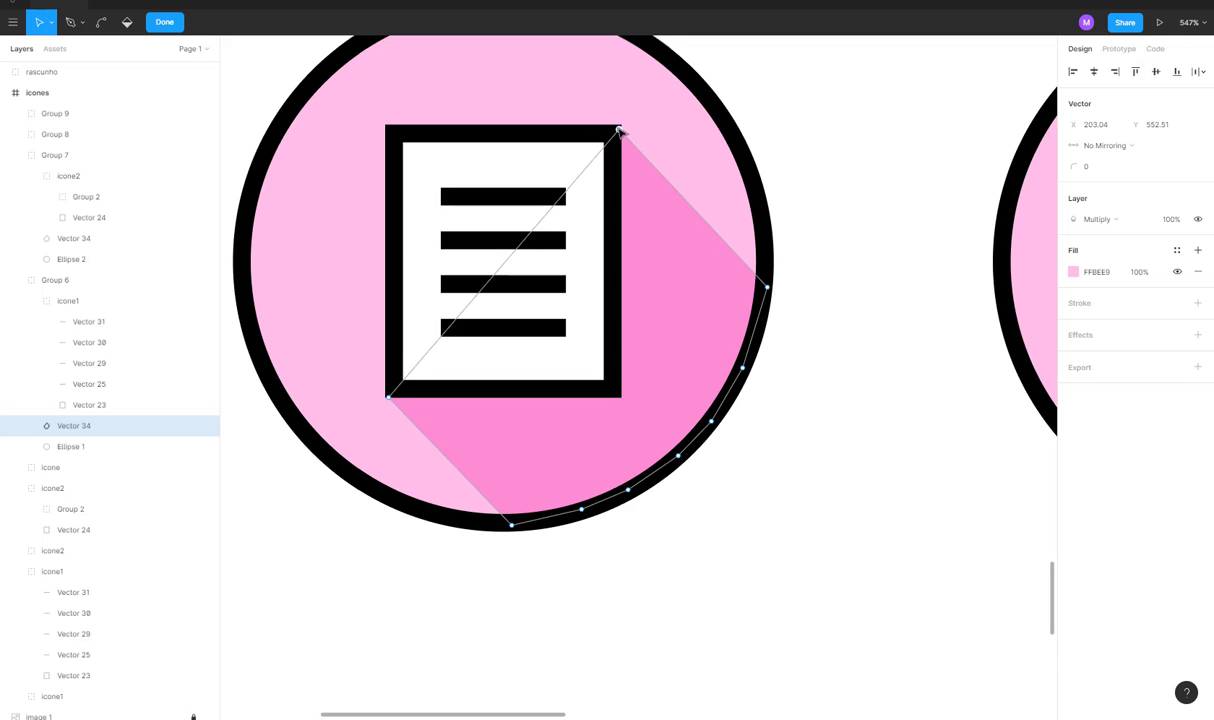
pyautogui.moveTo(619, 131); pyautogui.dragTo(618, 130)
pyautogui.press('Escape')
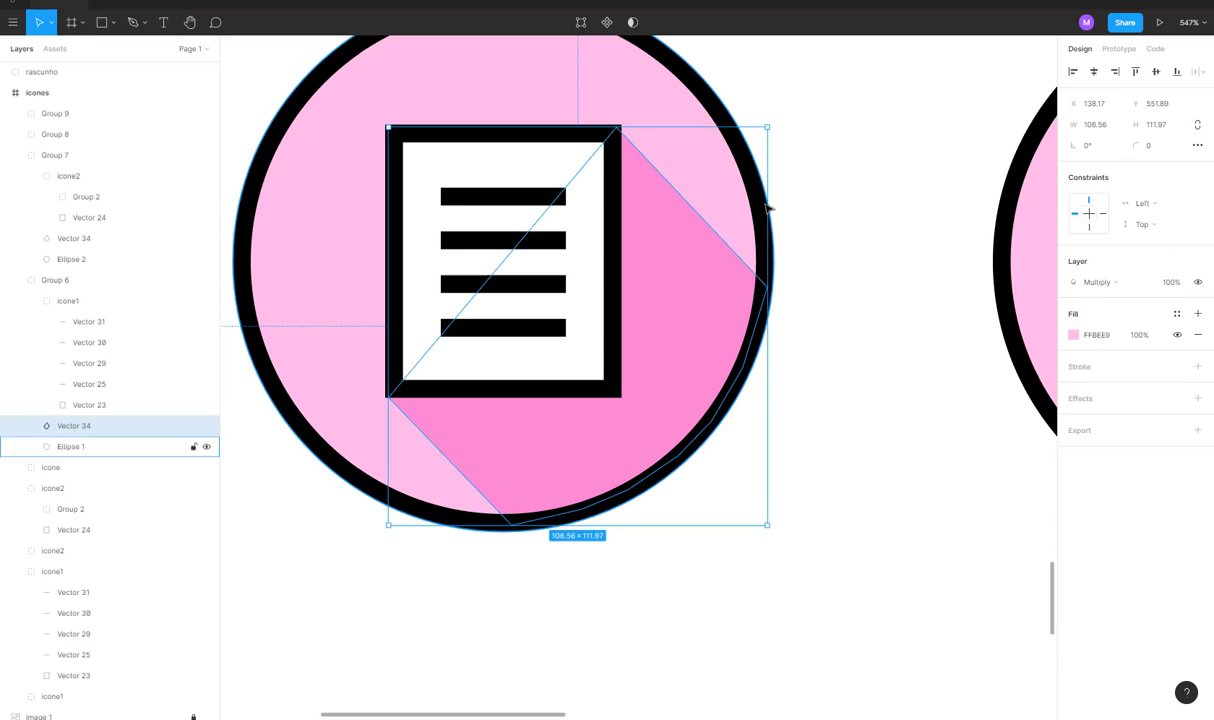
pyautogui.click(845, 206)
# Copy the left icon's shadow, paste it inside the right icon's group just above the circle, and move it to the page's lower right.
pyautogui.scroll(-5, 760, 265)
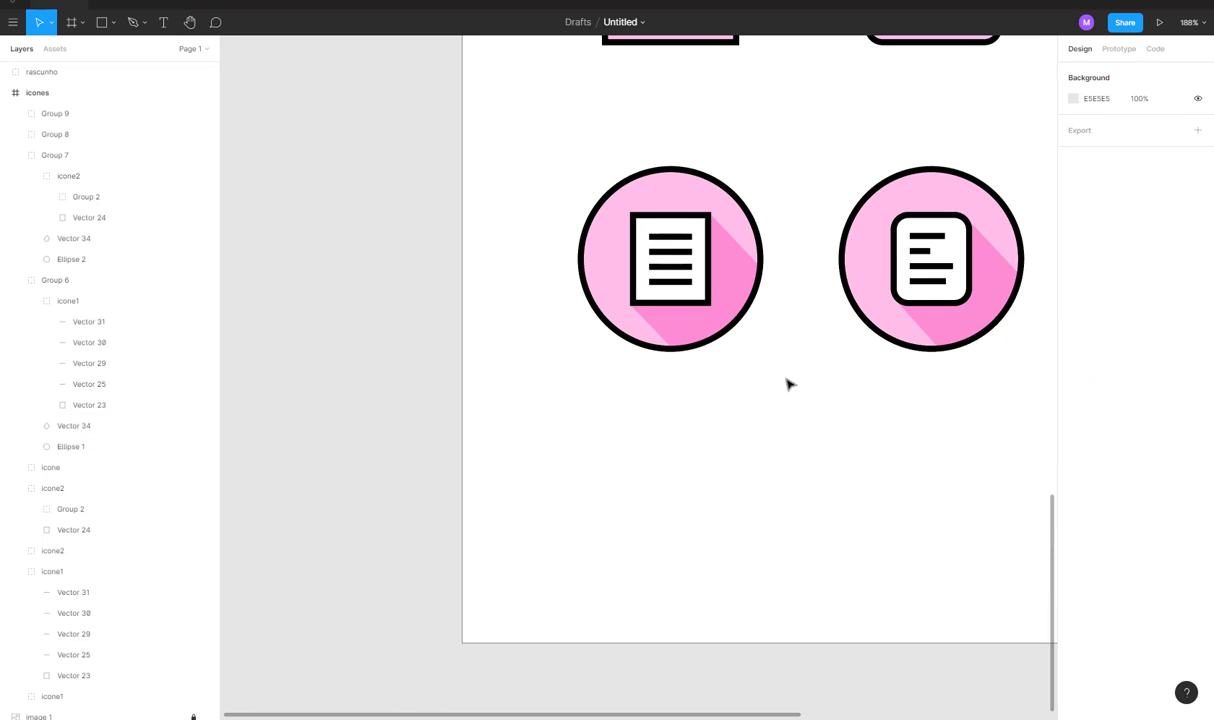
pyautogui.moveTo(848, 382); pyautogui.dragTo(505, 413)
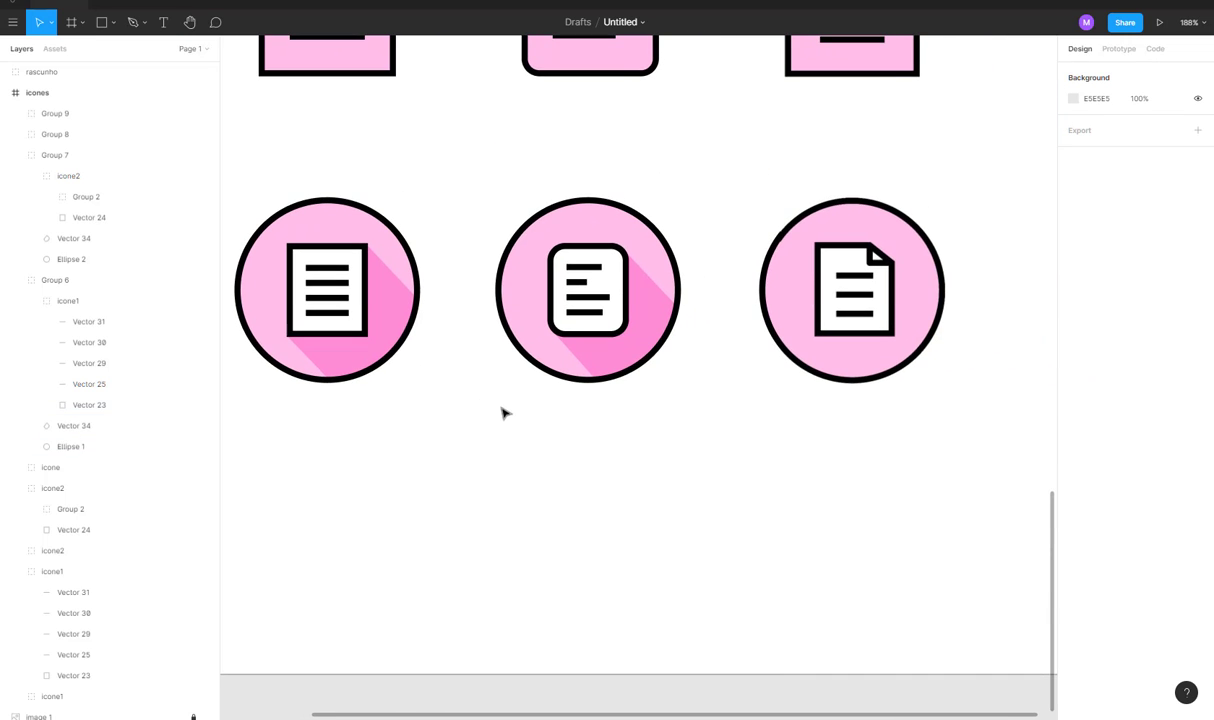
pyautogui.click(341, 360)
pyautogui.click(347, 382)
pyautogui.click(339, 363)
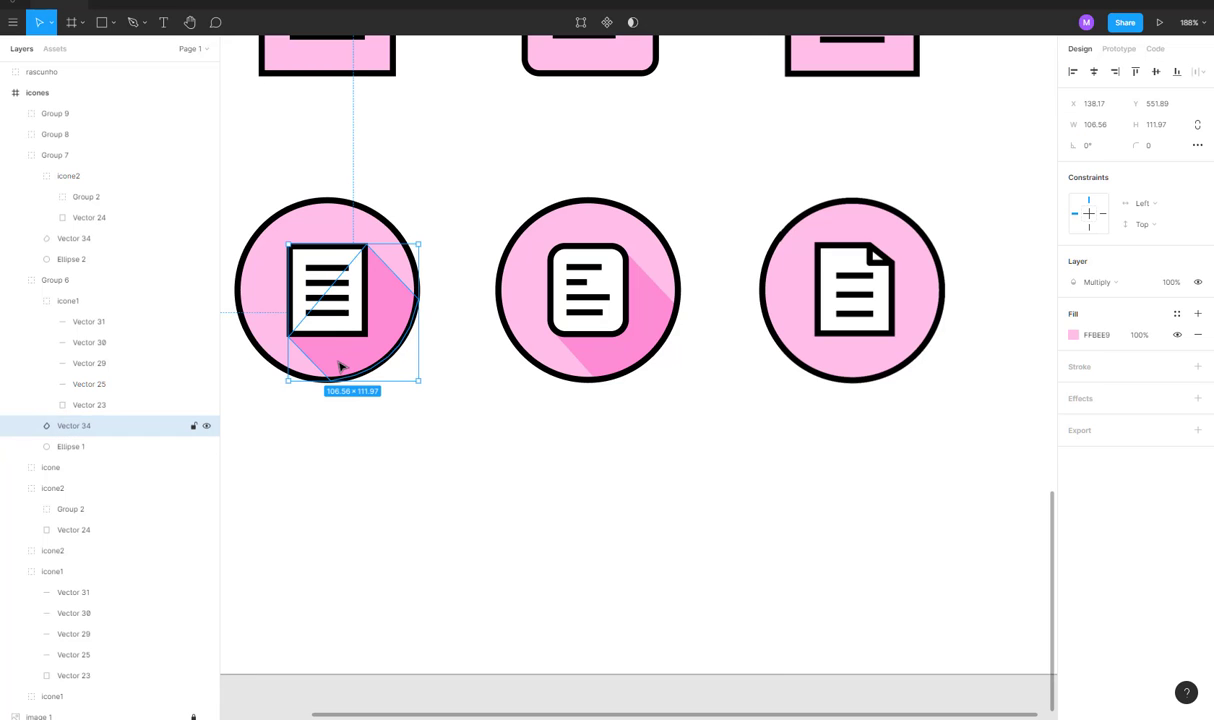
pyautogui.click(917, 261)
pyautogui.hotkey('ctrl', 'v')
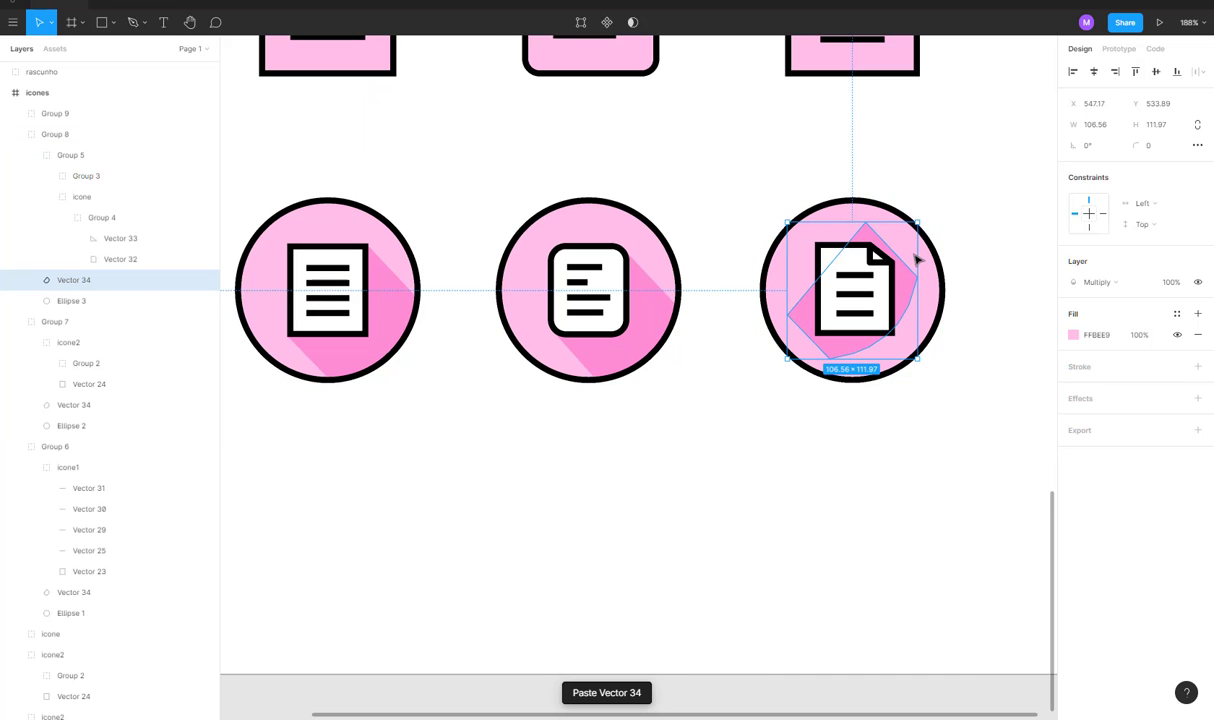
pyautogui.scroll(5, 917, 261)
pyautogui.hscroll(3, 818, 450)
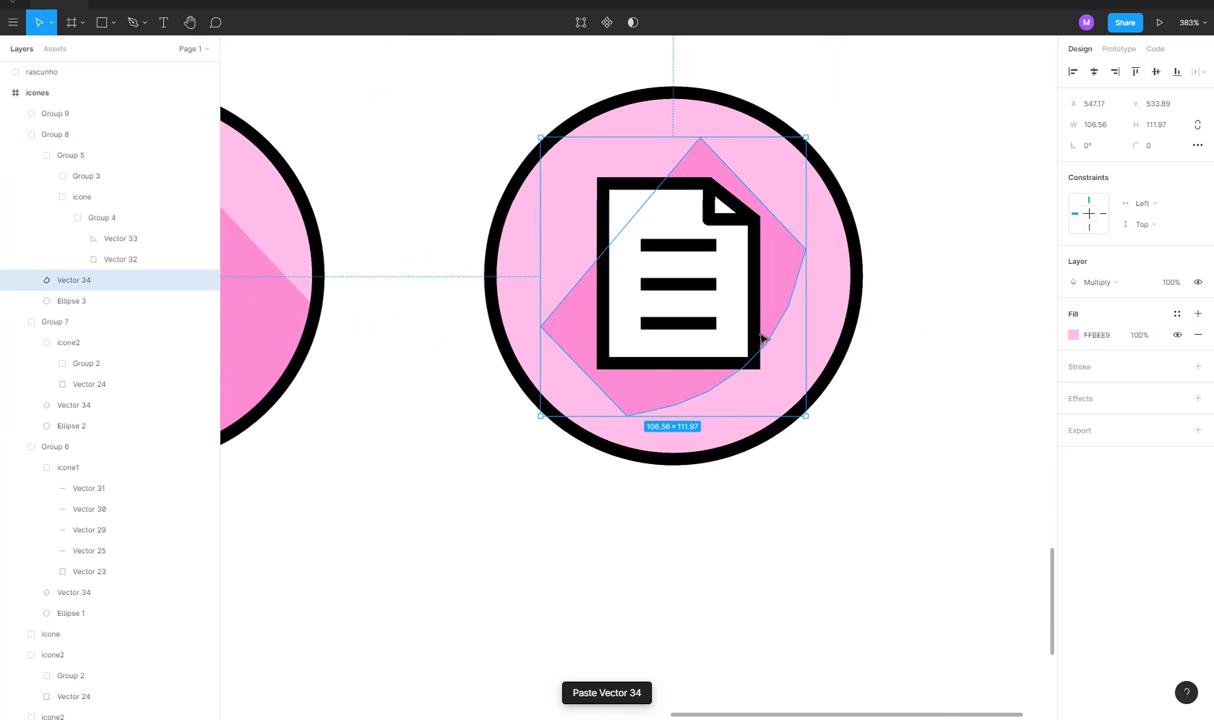
pyautogui.moveTo(780, 265); pyautogui.dragTo(829, 312)
# Move the right shadow's two lower anchors together so that the left one sits on the page's lower-left corner.
pyautogui.doubleClick(818, 330)
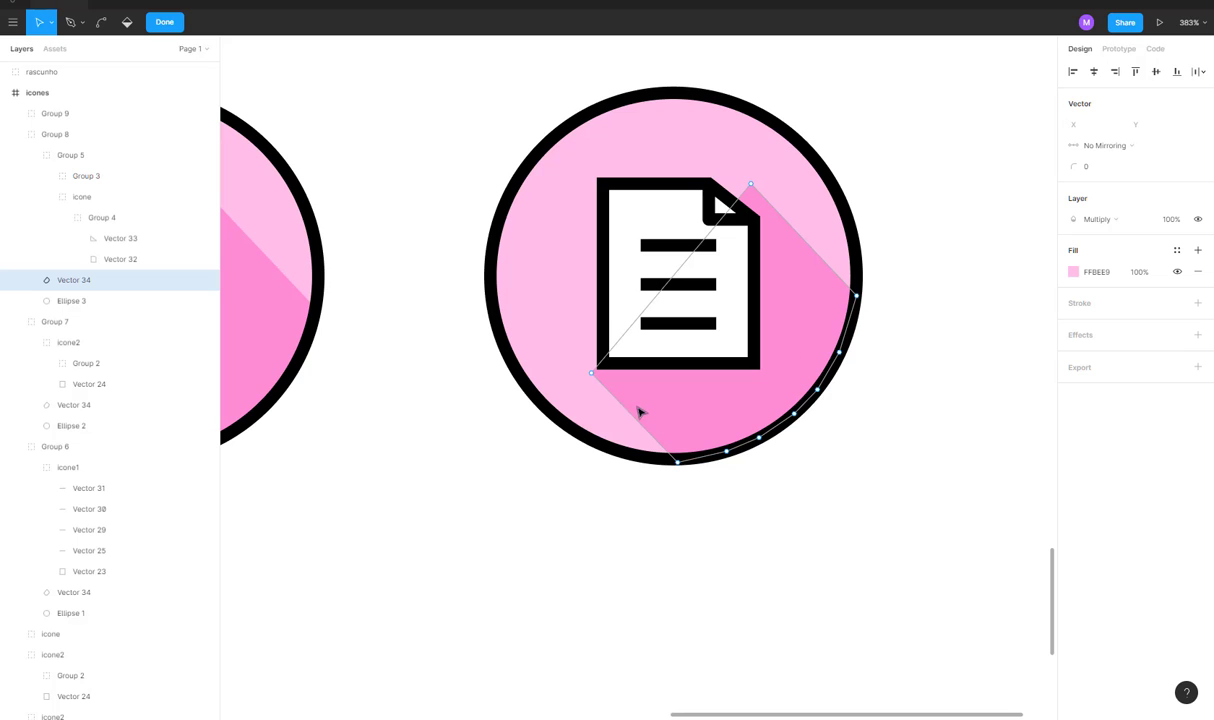
pyautogui.moveTo(681, 495); pyautogui.dragTo(562, 360)
pyautogui.moveTo(678, 463); pyautogui.dragTo(685, 459)
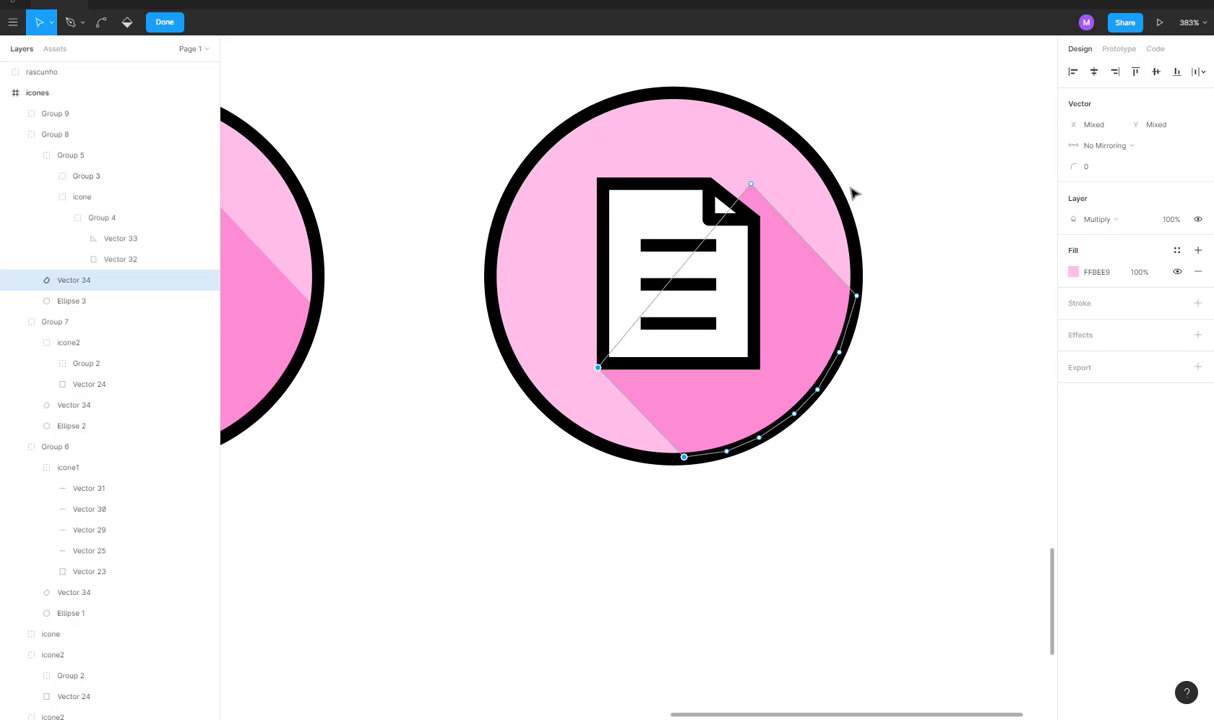
# Move the right shadow's top anchor to the start of the folded corner at about X 615.3, Y 550.4, and finish editing the shape.
pyautogui.moveTo(883, 119); pyautogui.dragTo(696, 236)
pyautogui.moveTo(741, 187); pyautogui.dragTo(712, 183)
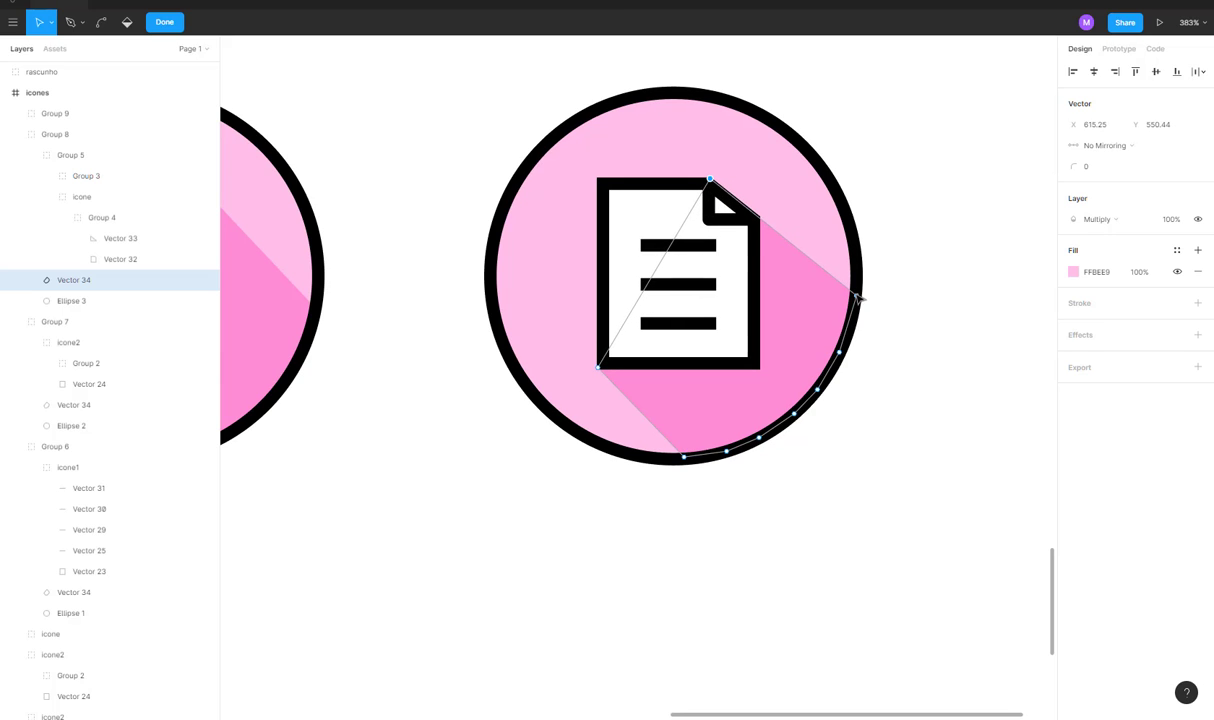
pyautogui.scroll(3, 858, 297)
pyautogui.moveTo(889, 282); pyautogui.dragTo(865, 303)
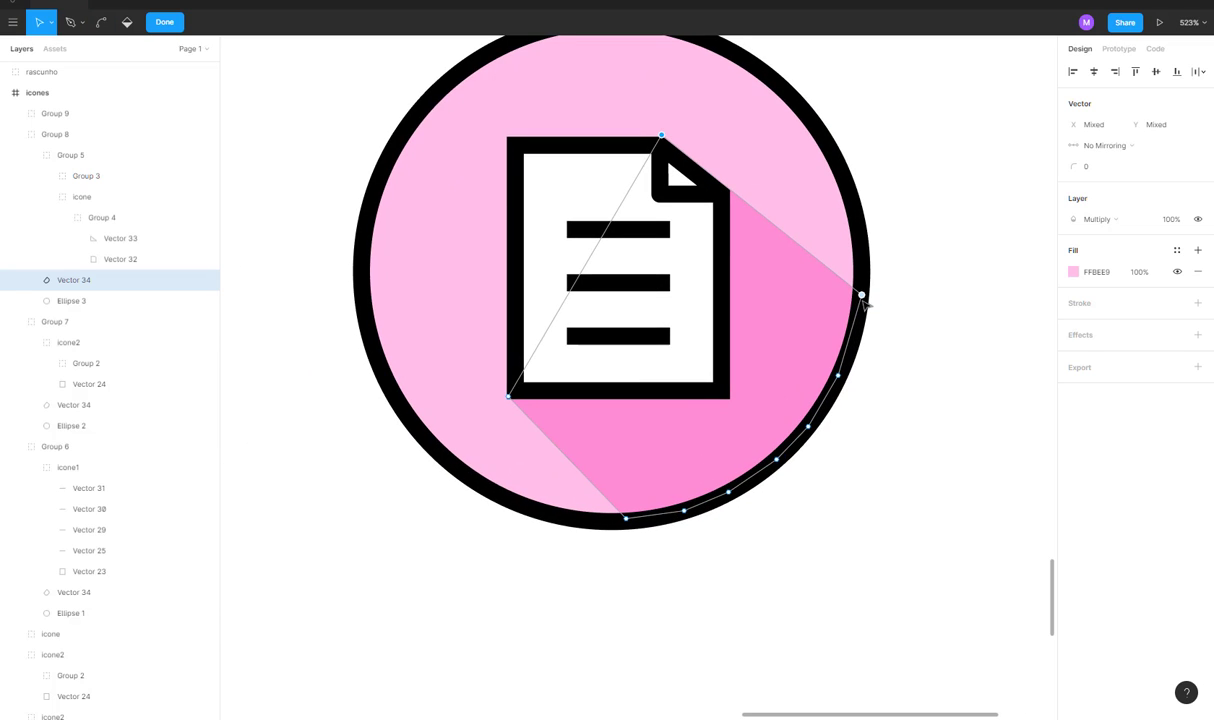
pyautogui.click(881, 225)
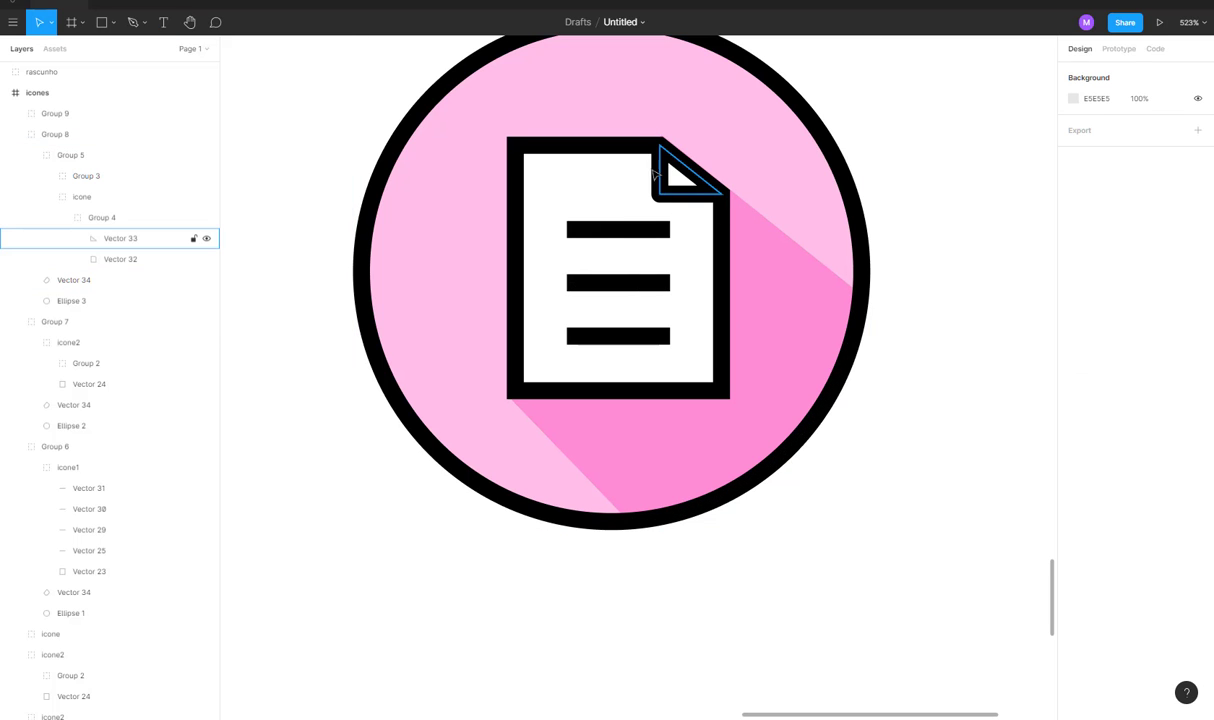
# Reopen the right shadow for editing and tuck its top anchor behind the folded corner's outline at about X 615.5, Y 550.
pyautogui.scroll(5, 753, 244)
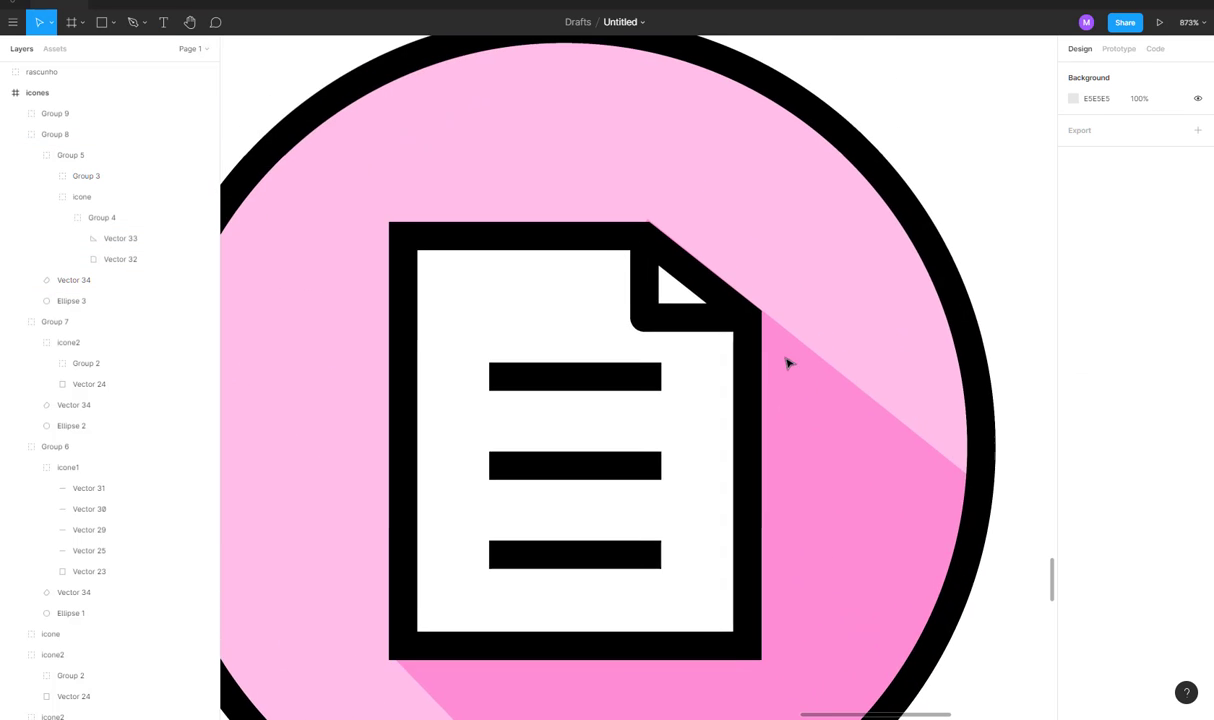
pyautogui.click(788, 364)
pyautogui.scroll(4, 870, 393)
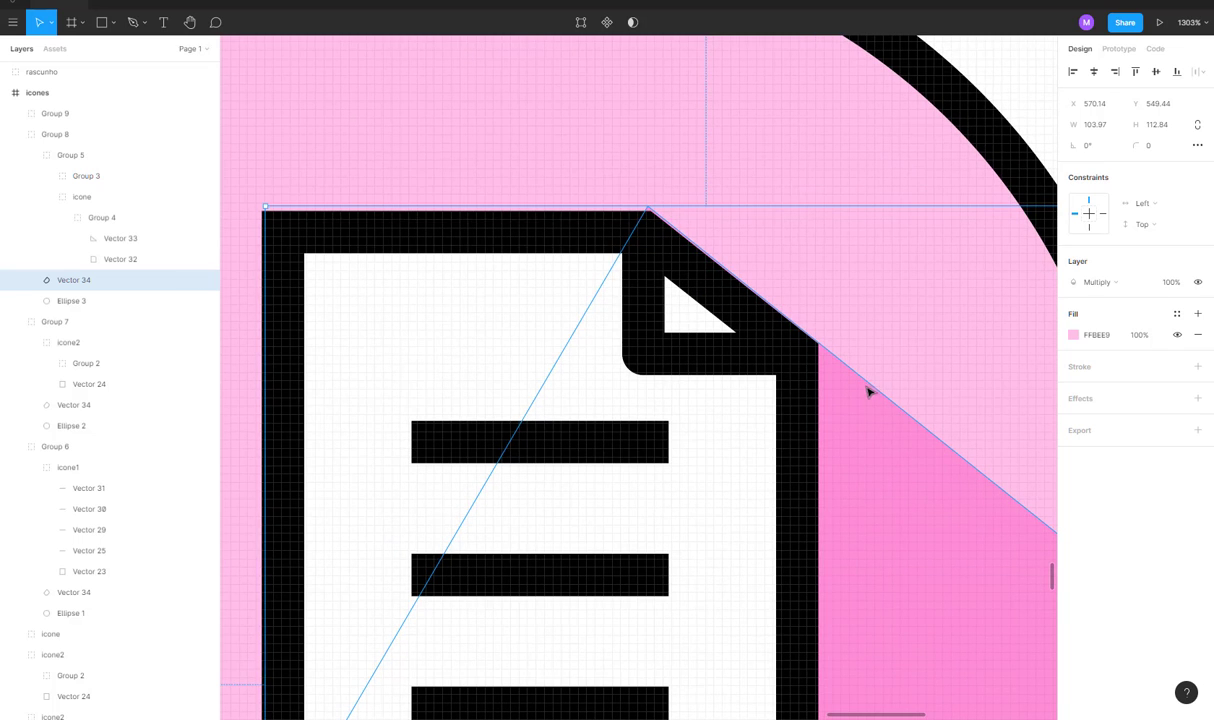
pyautogui.doubleClick(870, 393)
pyautogui.scroll(10, 642, 195)
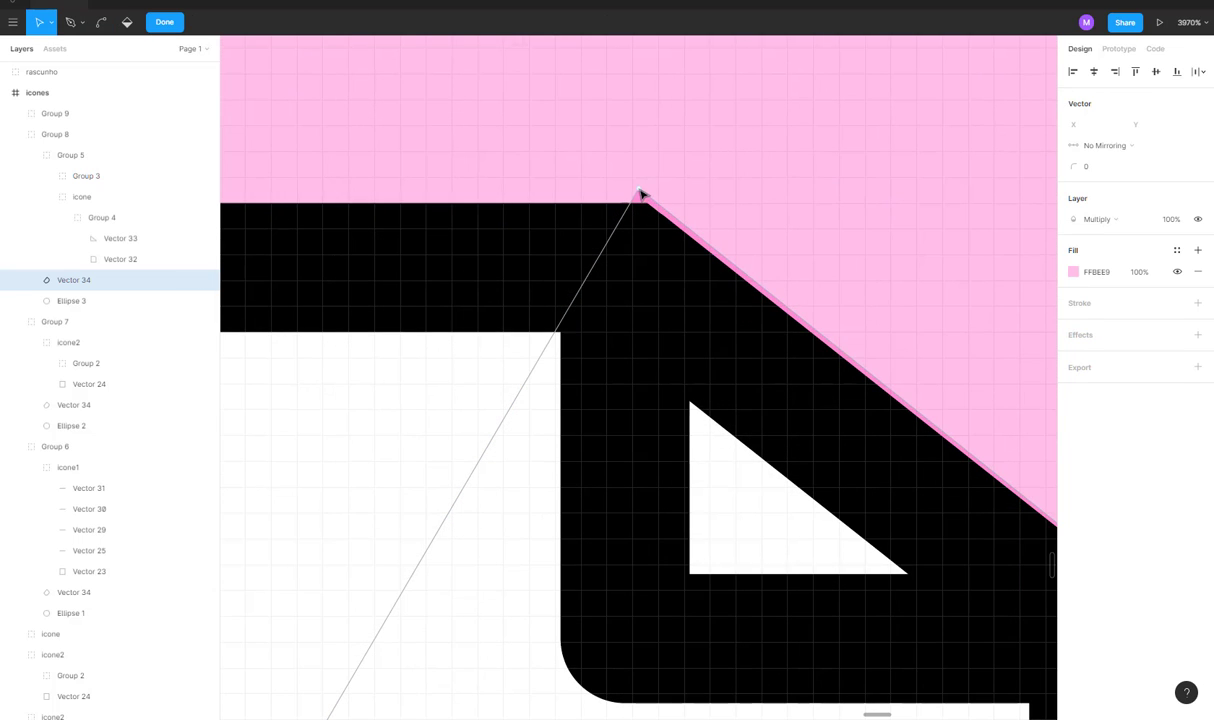
pyautogui.moveTo(640, 189); pyautogui.dragTo(648, 208)
# Move the right shadow's anchor on the circle's right rim to about X 674.4, Y 596.3, and finish editing the shape.
pyautogui.scroll(-5, 664, 314)
pyautogui.hscroll(6, 664, 314)
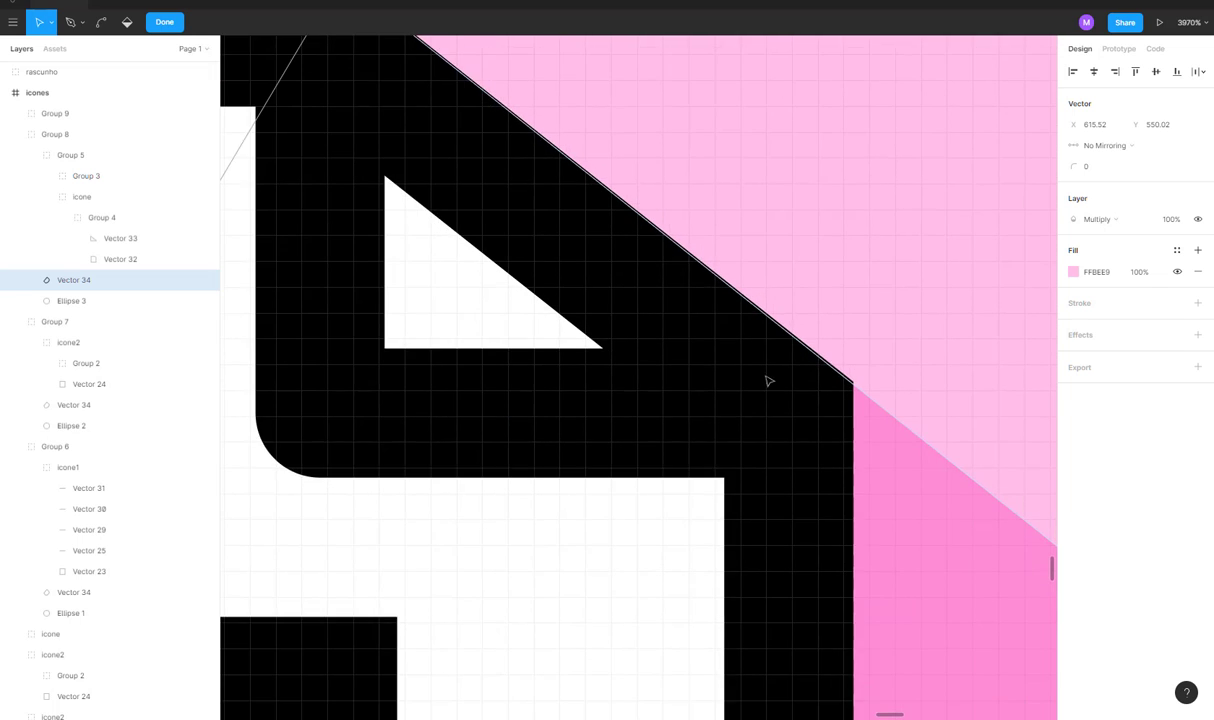
pyautogui.scroll(-5, 768, 381)
pyautogui.hscroll(8, 768, 381)
pyautogui.scroll(-2, 612, 247)
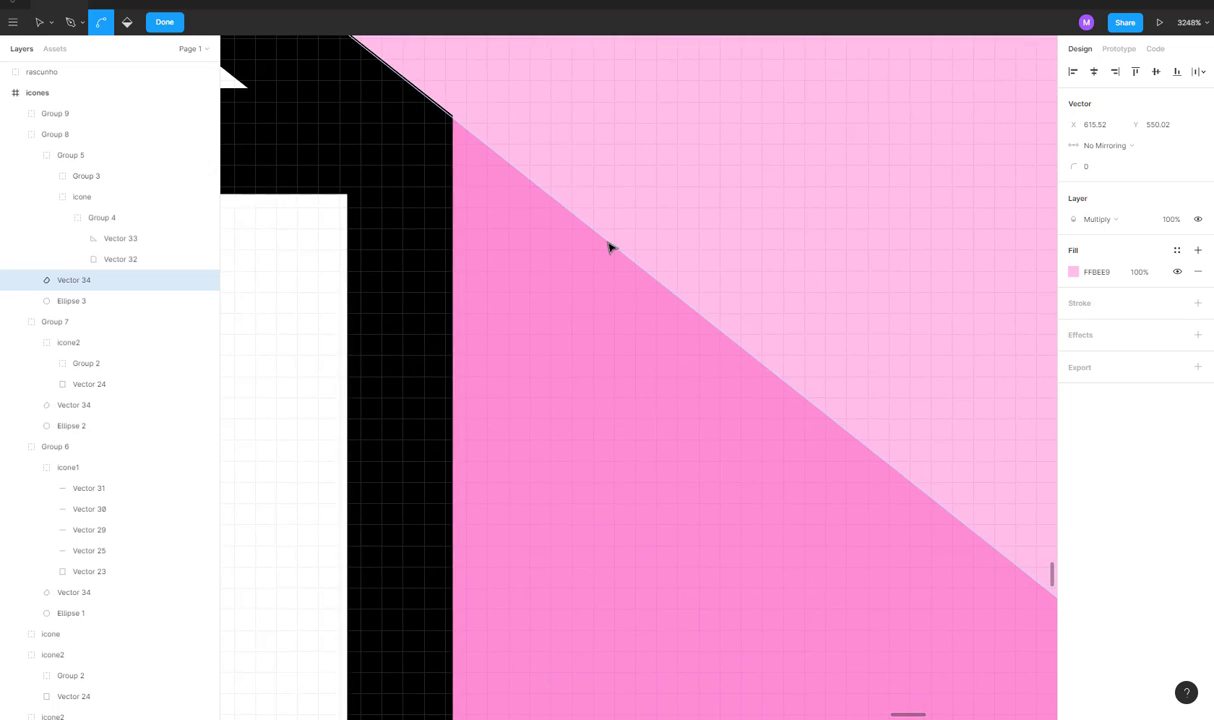
pyautogui.scroll(-3, 610, 247)
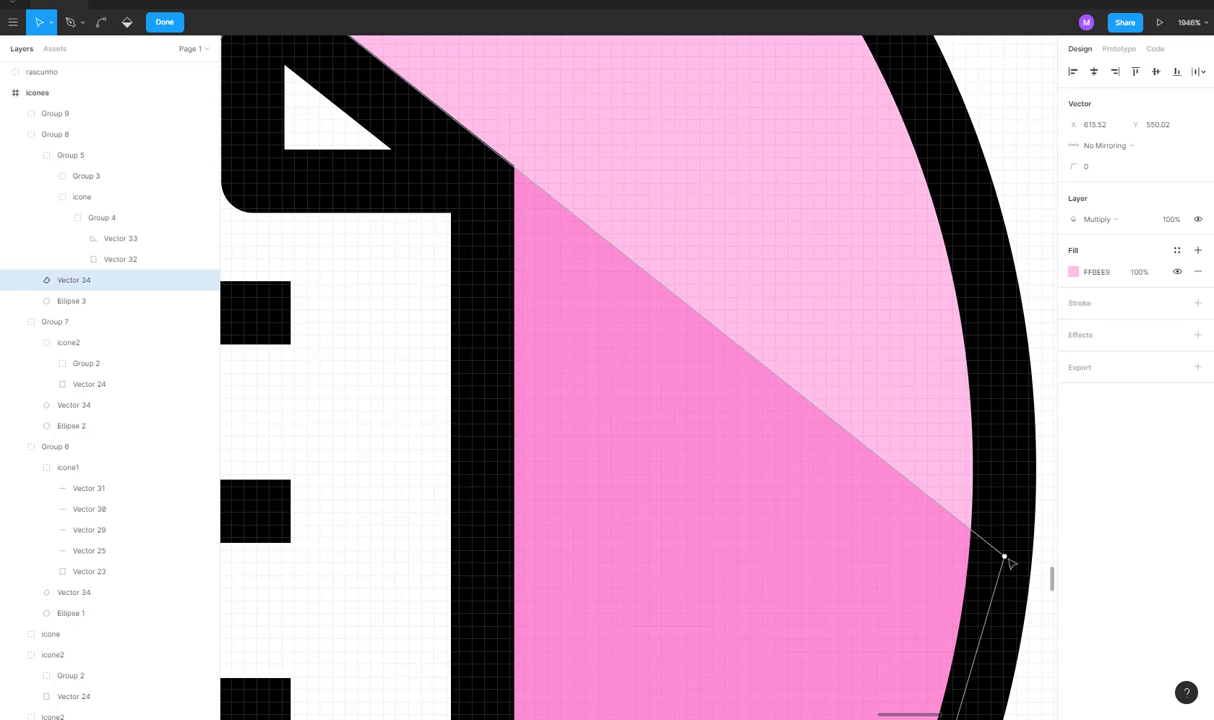
pyautogui.moveTo(1006, 558); pyautogui.dragTo(1010, 556)
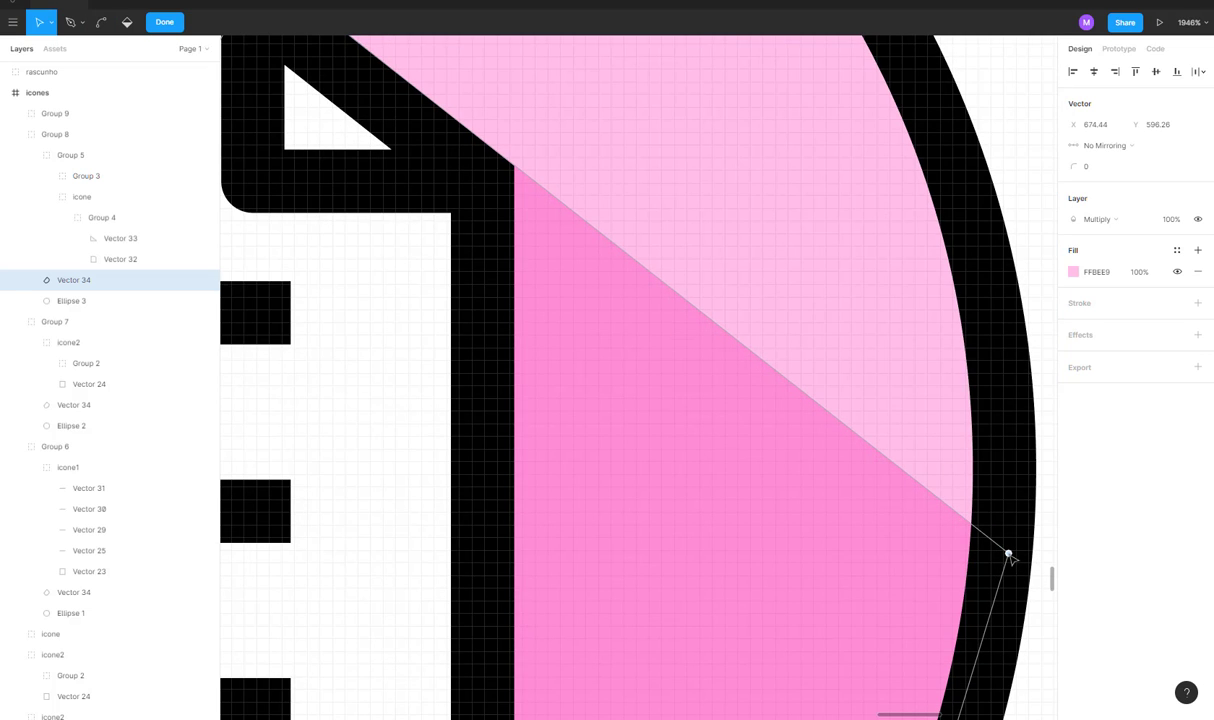
pyautogui.scroll(-8, 748, 425)
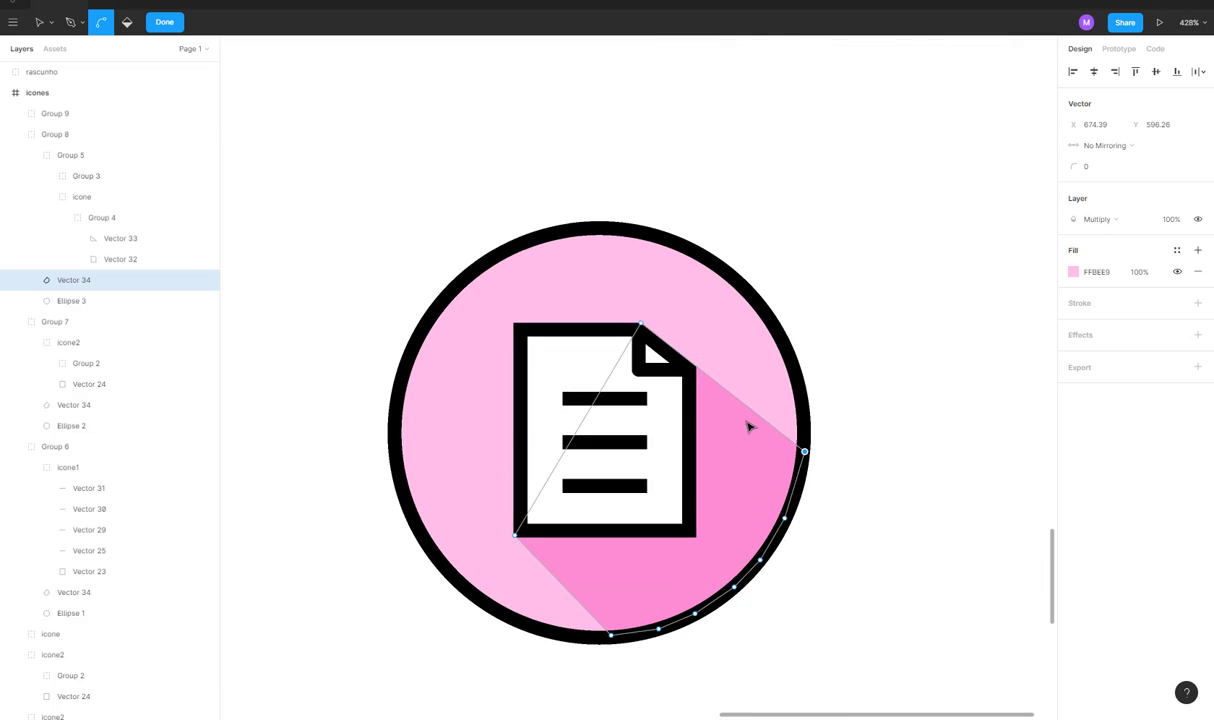
pyautogui.click(868, 344)
# Select all nine icons in the icones frame and nudge them down by about 10 px.
pyautogui.scroll(-8, 787, 360)
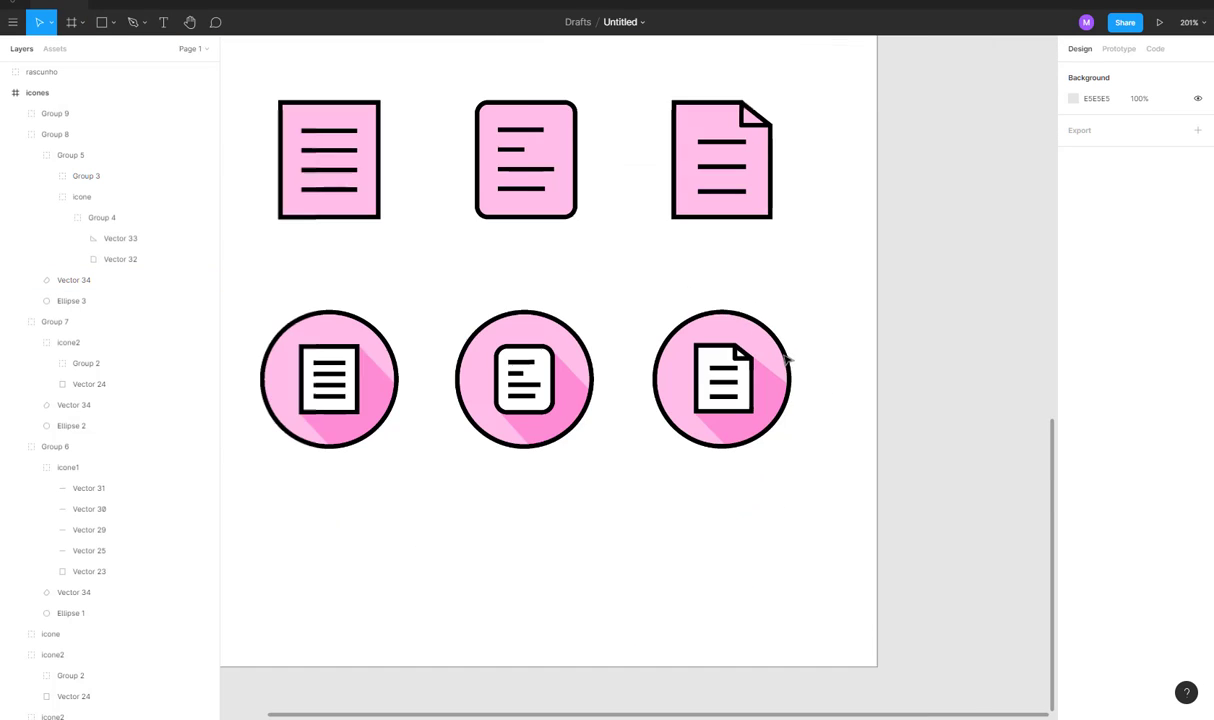
pyautogui.scroll(3, 640, 580)
pyautogui.scroll(-3, 657, 652)
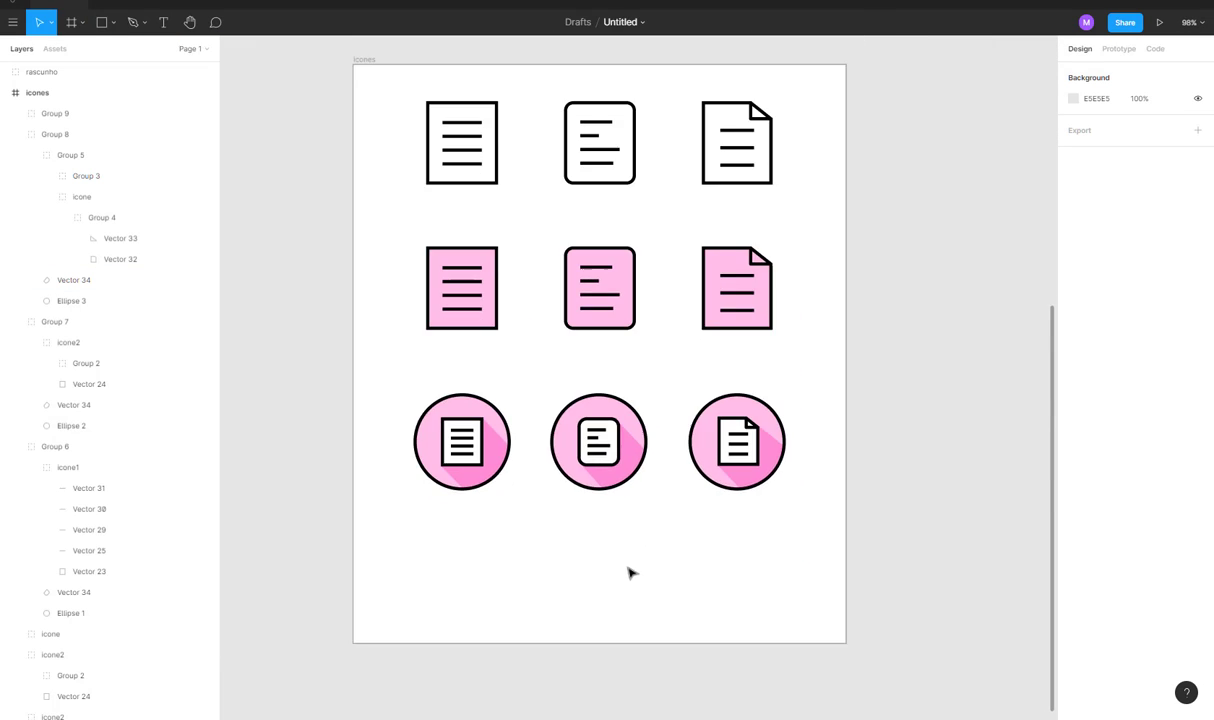
pyautogui.scroll(-1, 375, 222)
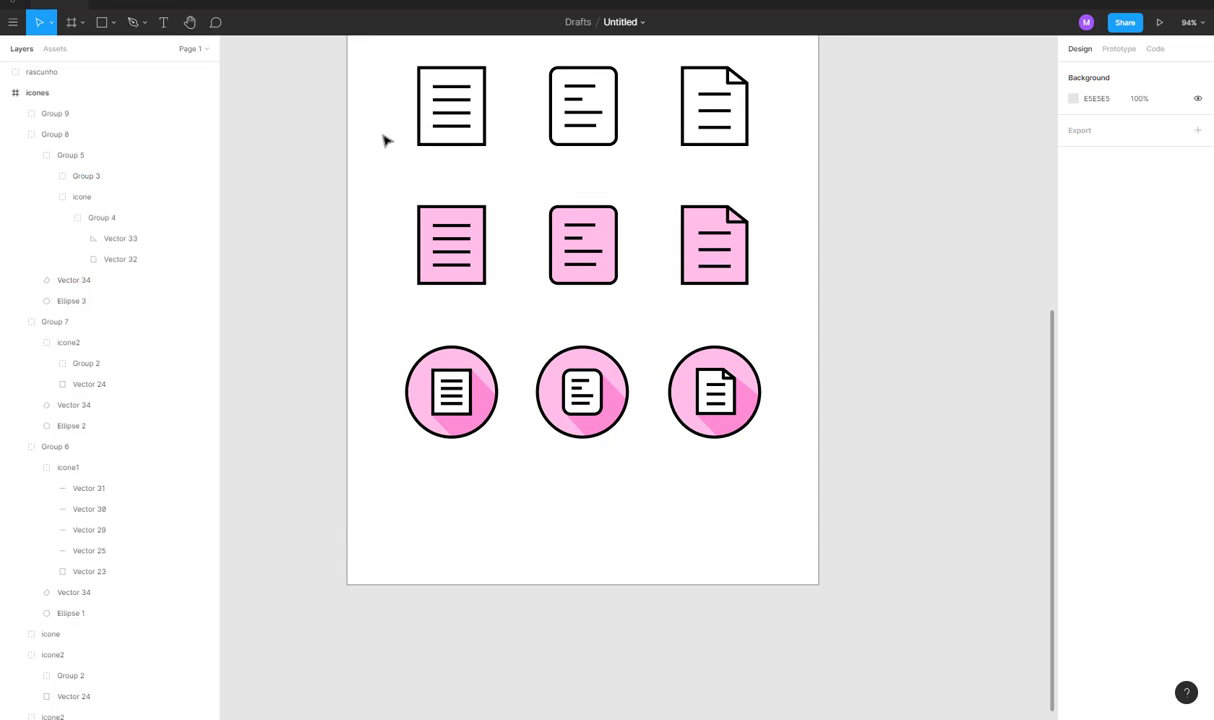
pyautogui.moveTo(371, 69); pyautogui.dragTo(745, 487)
pyautogui.hotkey('shift', 'Down')
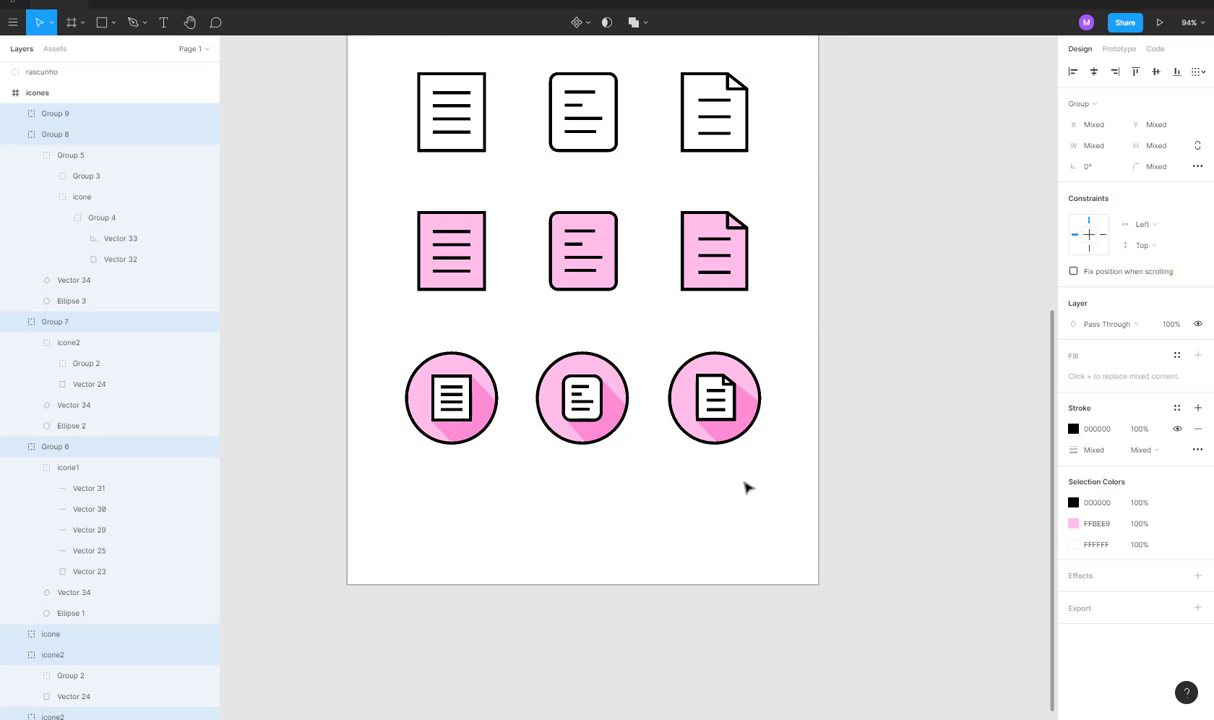
# Select the pink-filled and circled icon rows and nudge them down by about 5 px.
pyautogui.click(483, 230)
pyautogui.moveTo(340, 165); pyautogui.dragTo(768, 498)
pyautogui.press('Down')
pyautogui.press('Down')
pyautogui.press('Down')
pyautogui.press('Down')
pyautogui.press('Down')
pyautogui.press('Down')
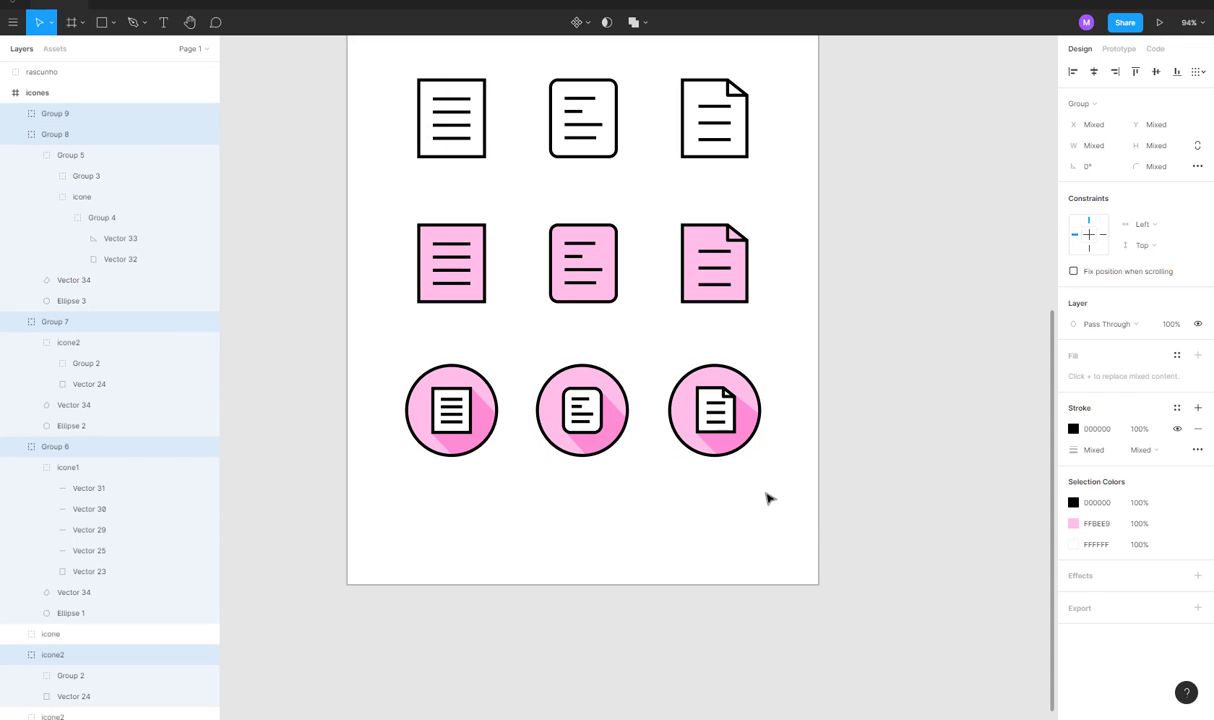
# Extend the icones frame's bottom edge downward by about 136 px to make room for another icon row.
pyautogui.scroll(-3, 702, 381)
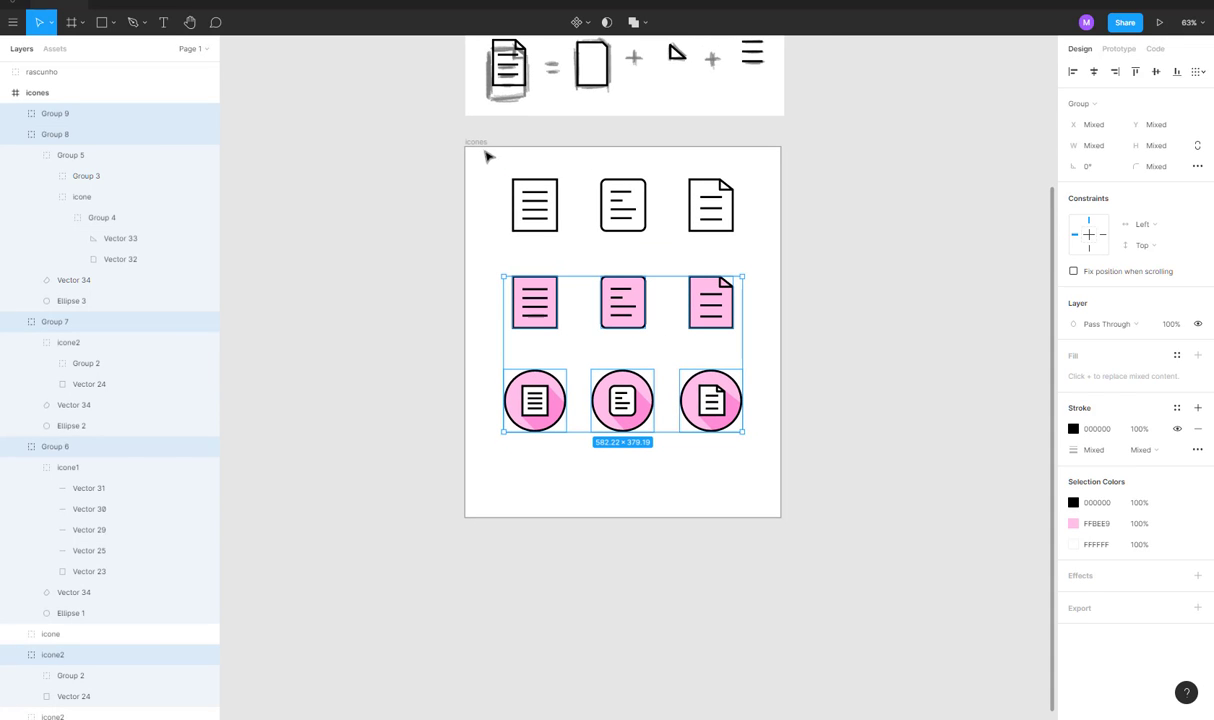
pyautogui.press('Escape')
pyautogui.moveTo(632, 518); pyautogui.dragTo(638, 620)
pyautogui.click(826, 336)
# Draw a square of about 141 × 141 below the first circled icon, with its left edge aligned to the circle's.
pyautogui.scroll(-2, 826, 336)
pyautogui.scroll(5, 570, 365)
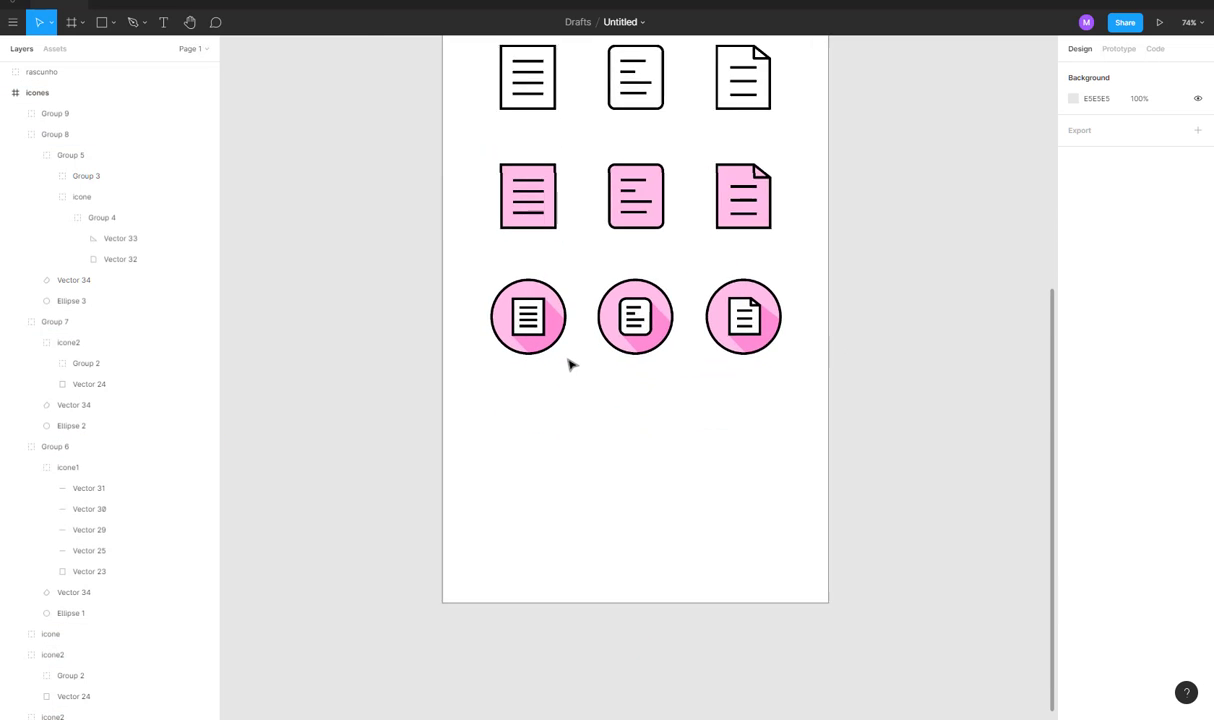
pyautogui.press('r')
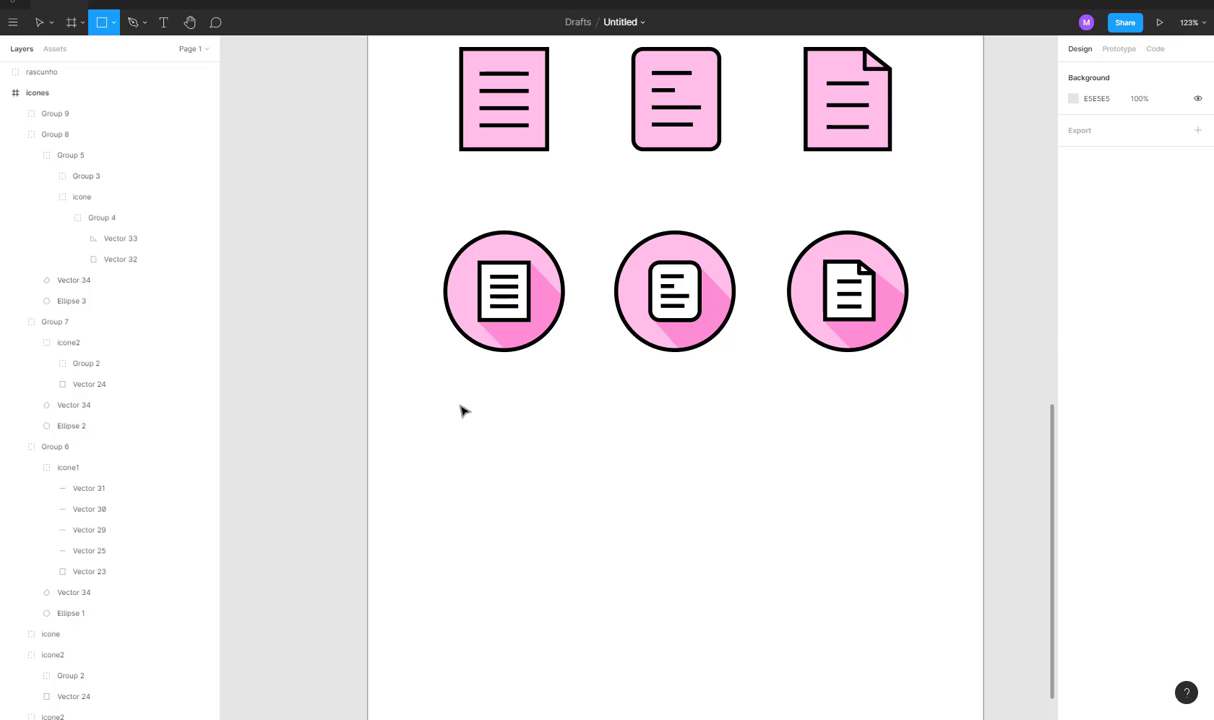
pyautogui.moveTo(453, 407); pyautogui.dragTo(547, 516)
pyautogui.moveTo(451, 517); pyautogui.dragTo(443, 523)
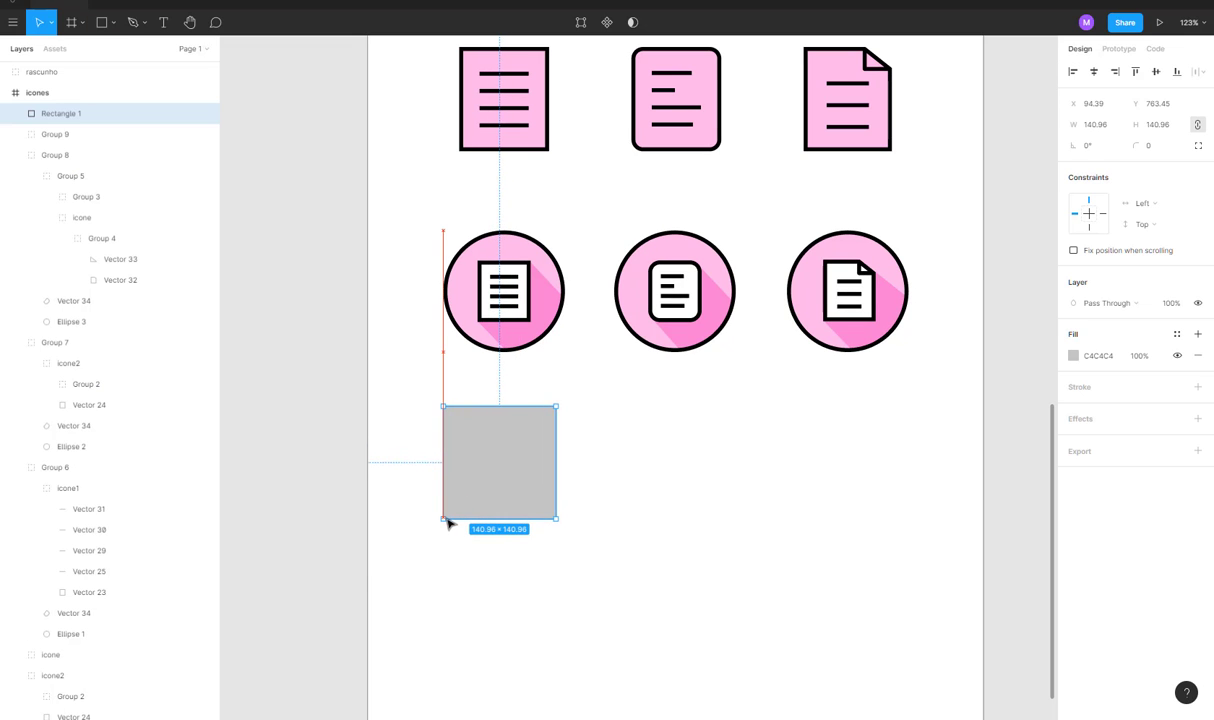
# Set the square's corner radius to 16 and center it beneath the first circled icon at about Y 797.
pyautogui.click(1143, 147)
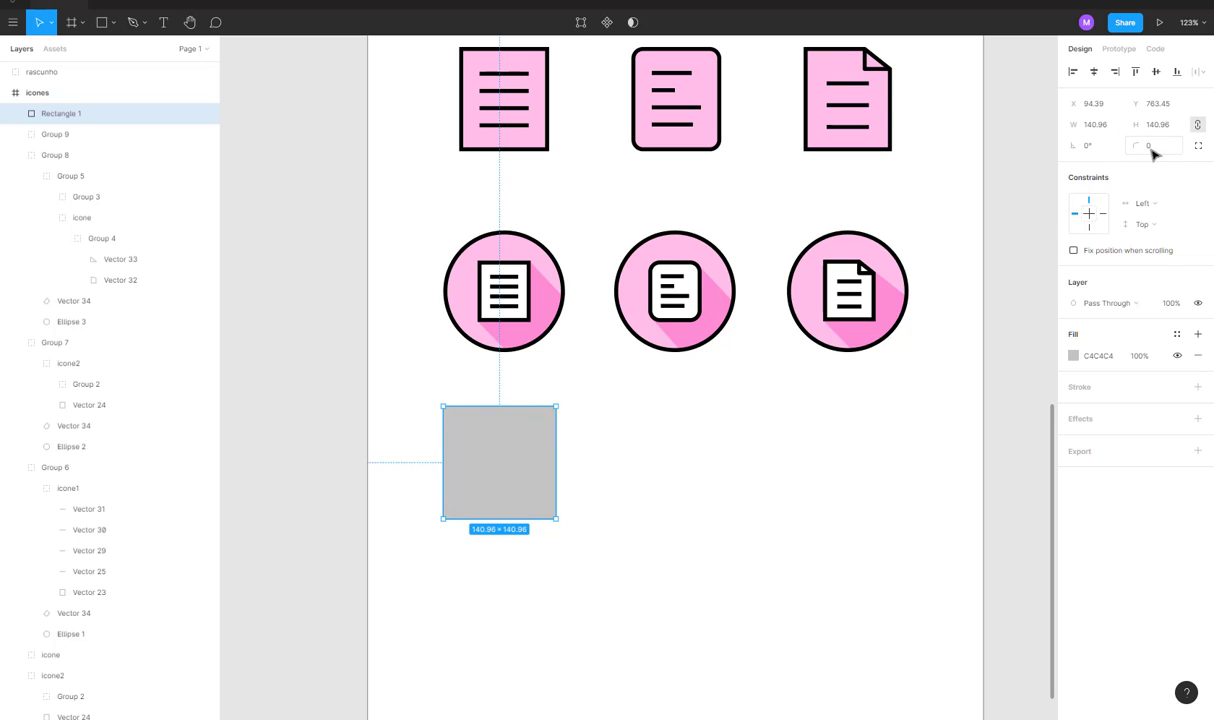
pyautogui.write('10')
pyautogui.press('Return')
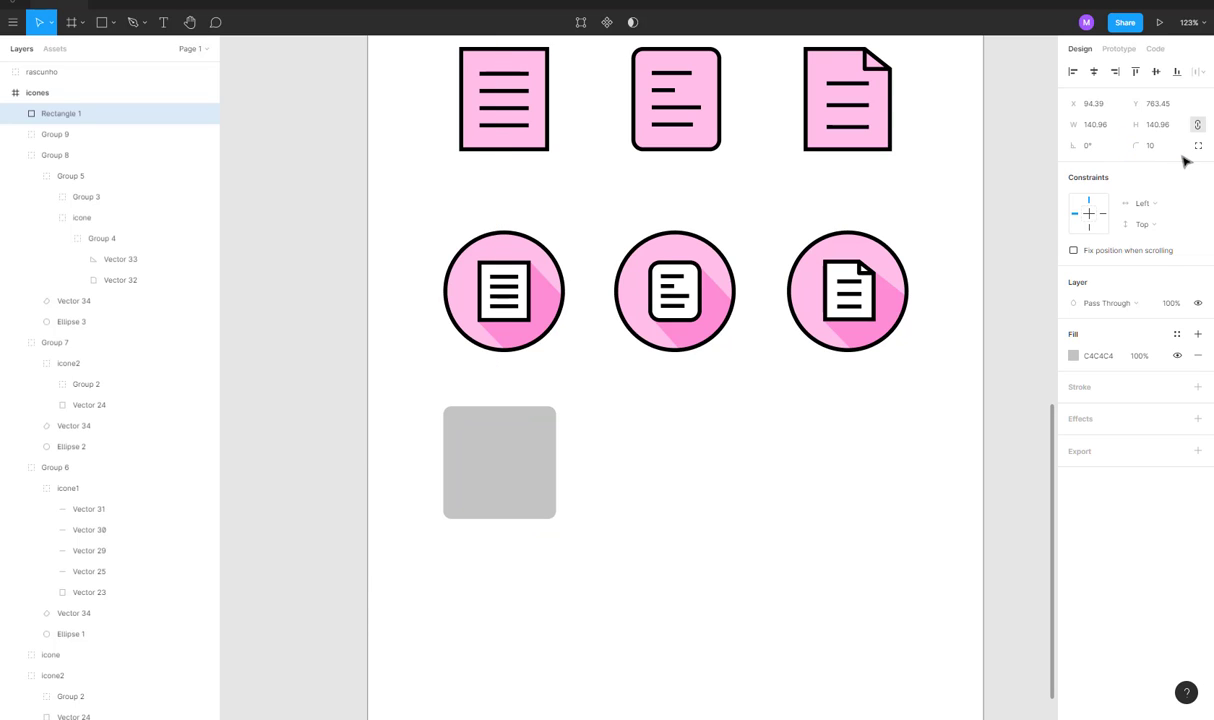
pyautogui.click(1178, 148)
pyautogui.write('16')
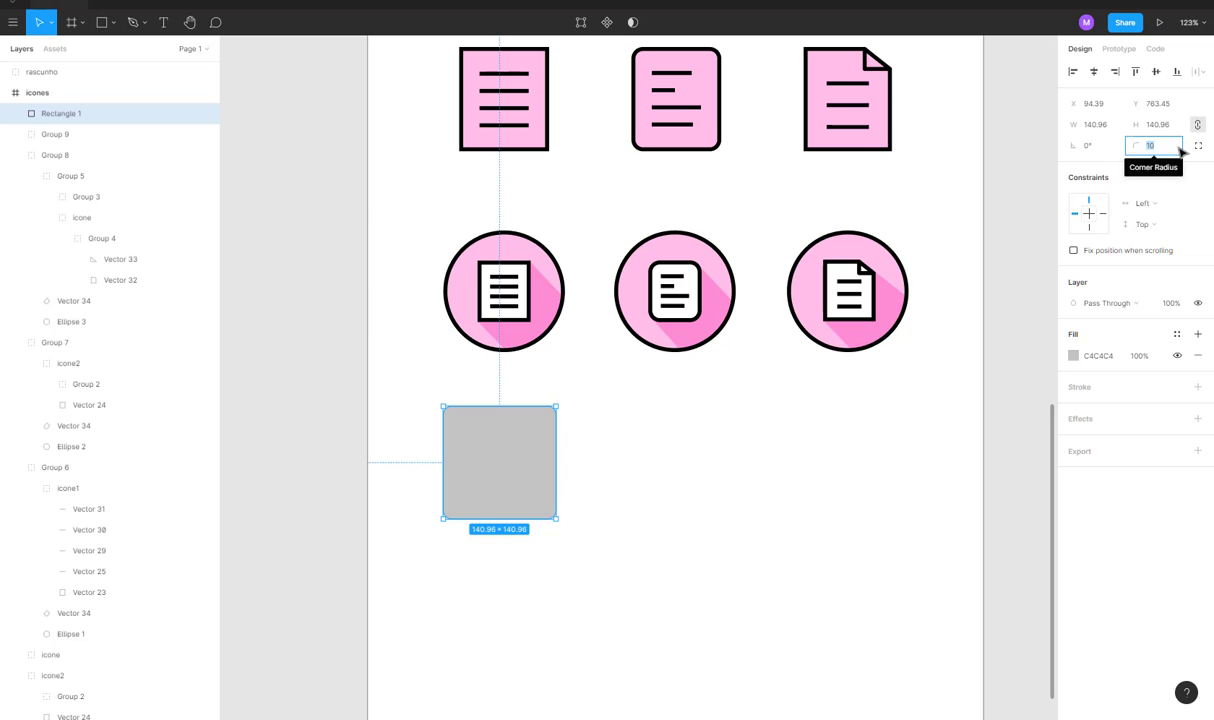
pyautogui.press('Return')
pyautogui.click(661, 490)
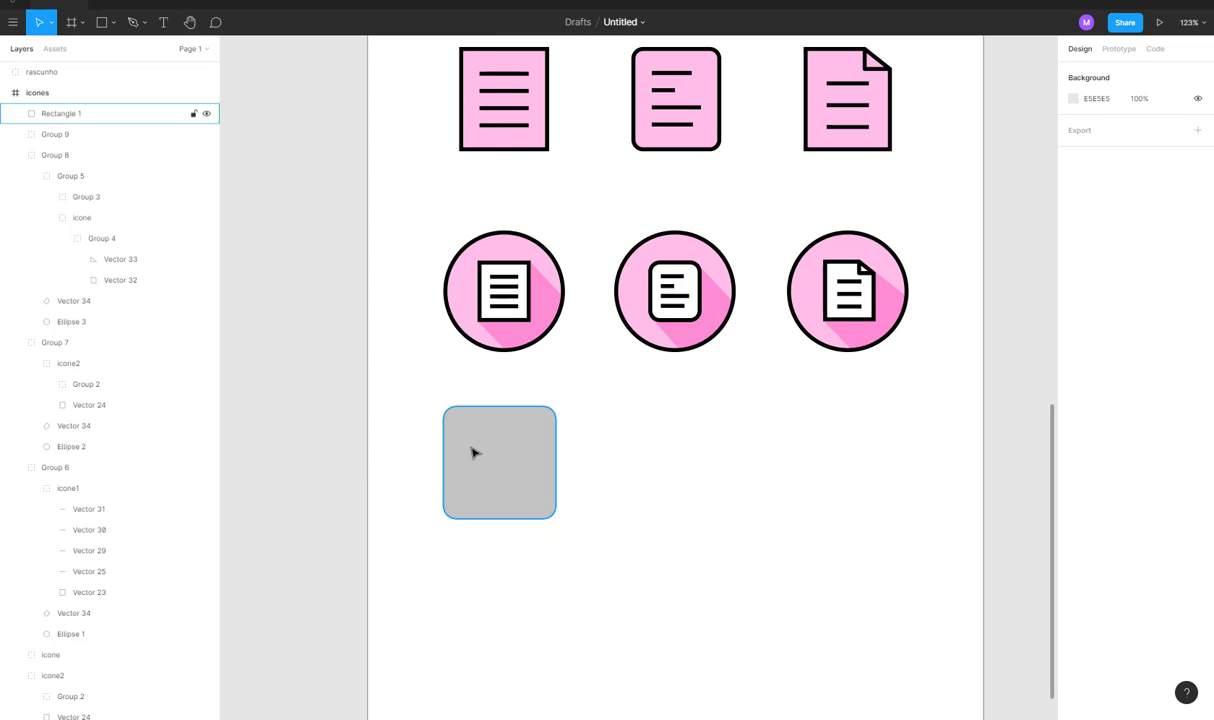
pyautogui.moveTo(493, 453); pyautogui.dragTo(508, 489)
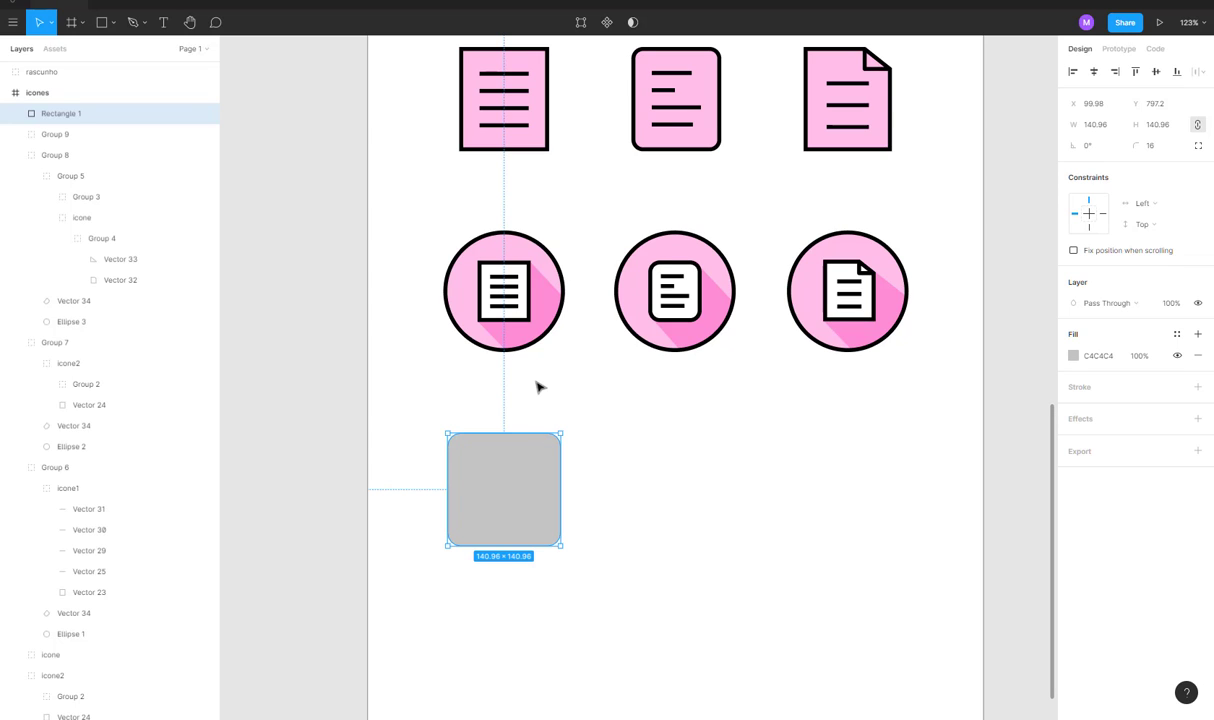
# Sample the circle's light pink as the rounded square's fill and shift it to purple 8567DC.
pyautogui.press('i')
pyautogui.click(522, 251)
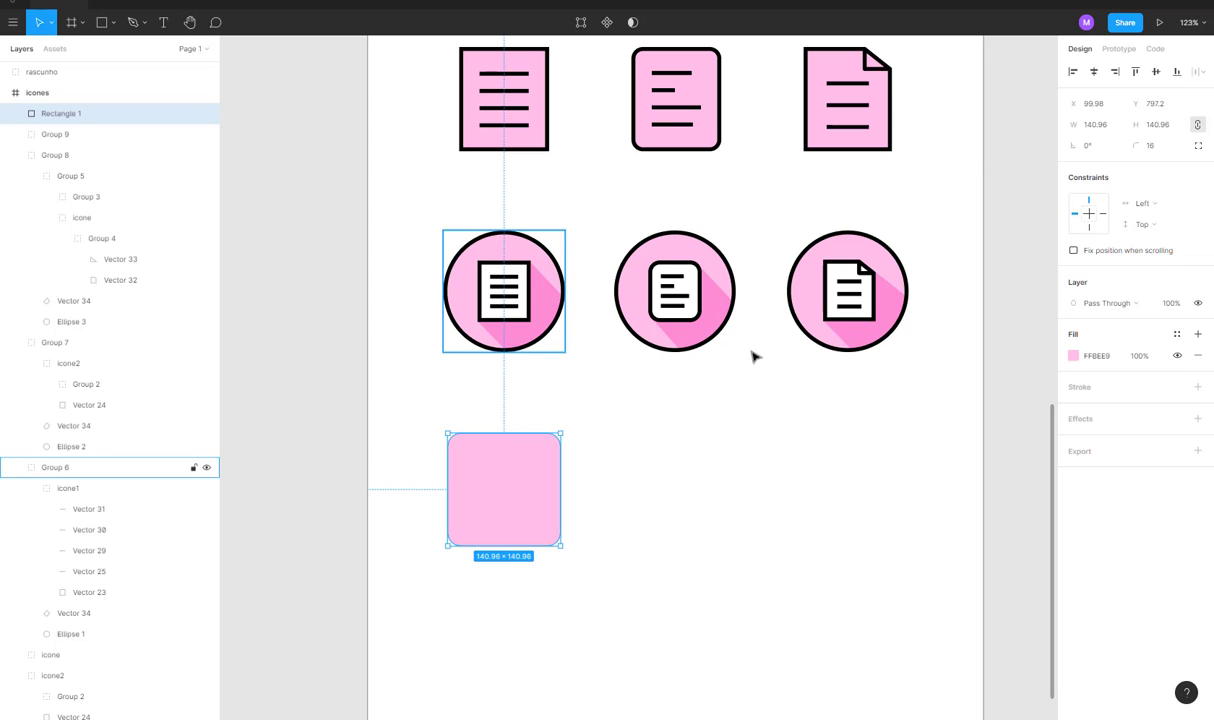
pyautogui.click(1074, 357)
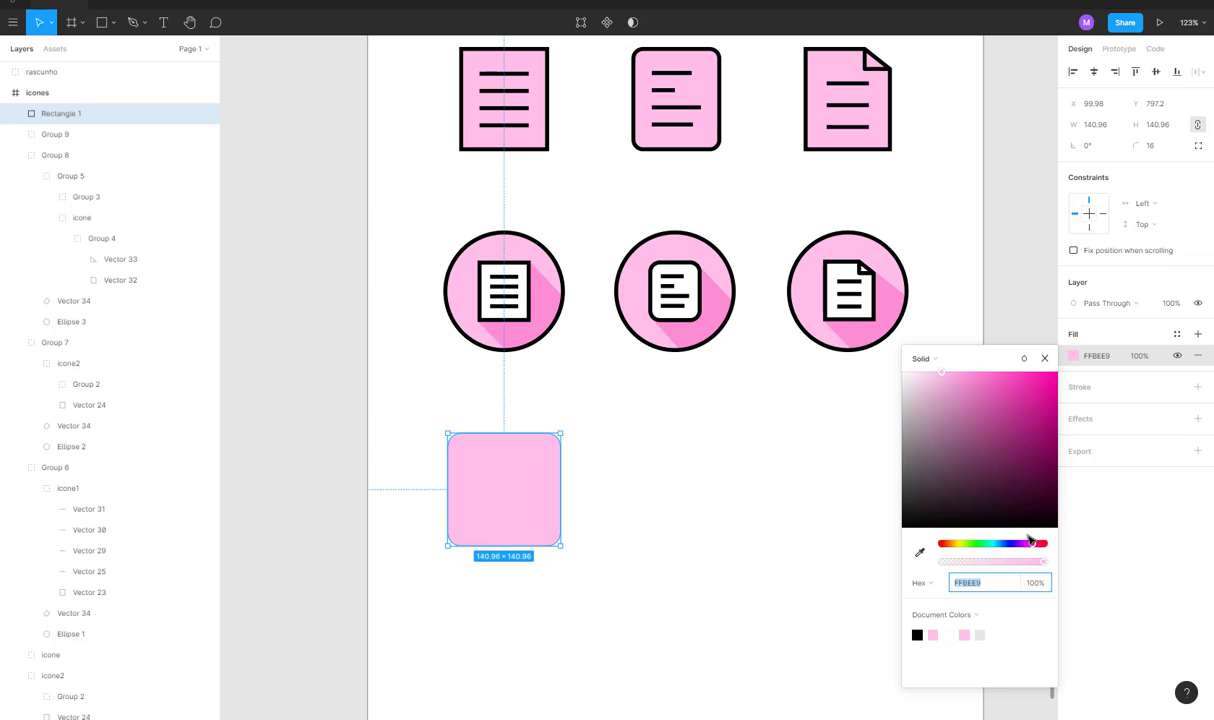
pyautogui.moveTo(1031, 546); pyautogui.dragTo(1012, 553)
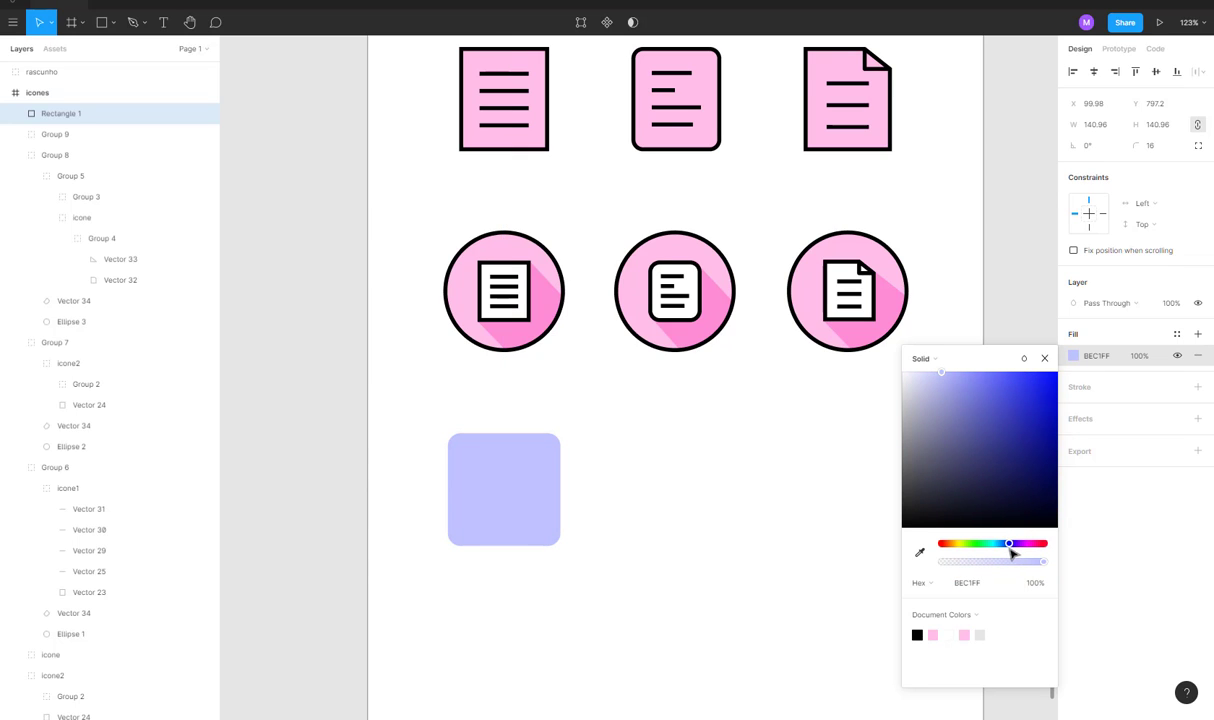
pyautogui.moveTo(951, 382); pyautogui.dragTo(966, 384)
pyautogui.moveTo(1015, 547); pyautogui.dragTo(1014, 548)
pyautogui.moveTo(972, 394); pyautogui.dragTo(986, 401)
pyautogui.click(610, 498)
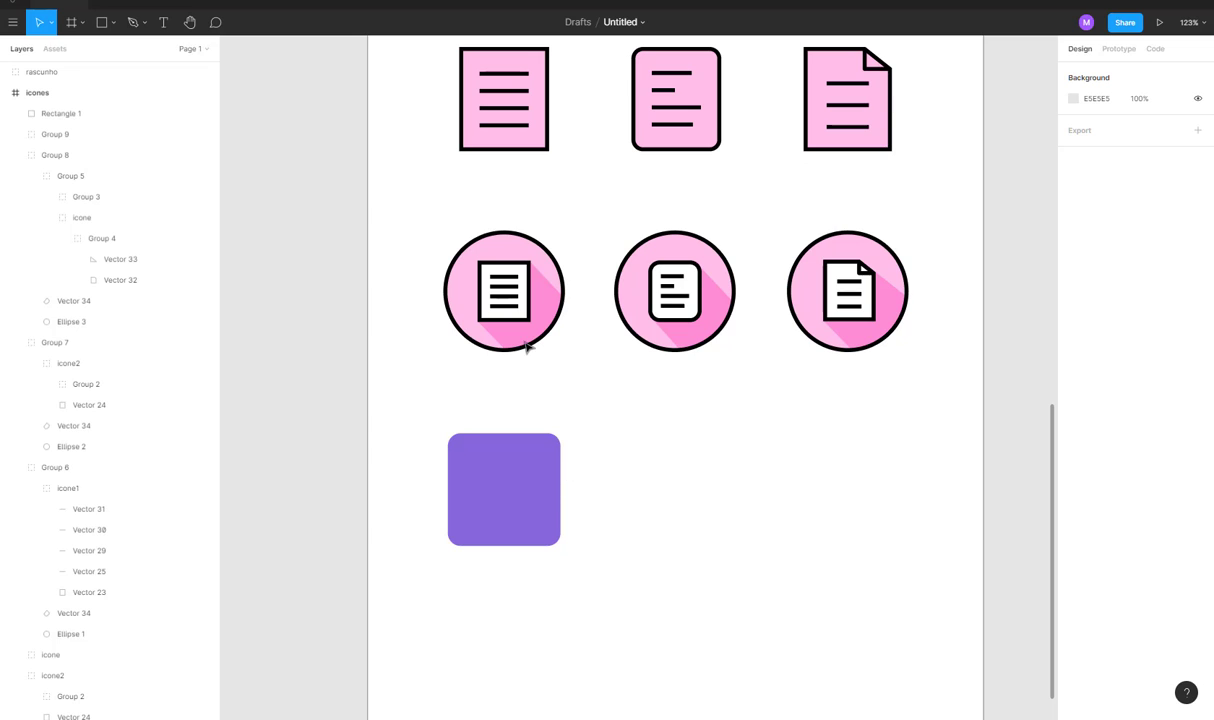
# Copy the document icon out of the first circled icon and paste it over the purple square's right edge.
pyautogui.doubleClick(511, 287)
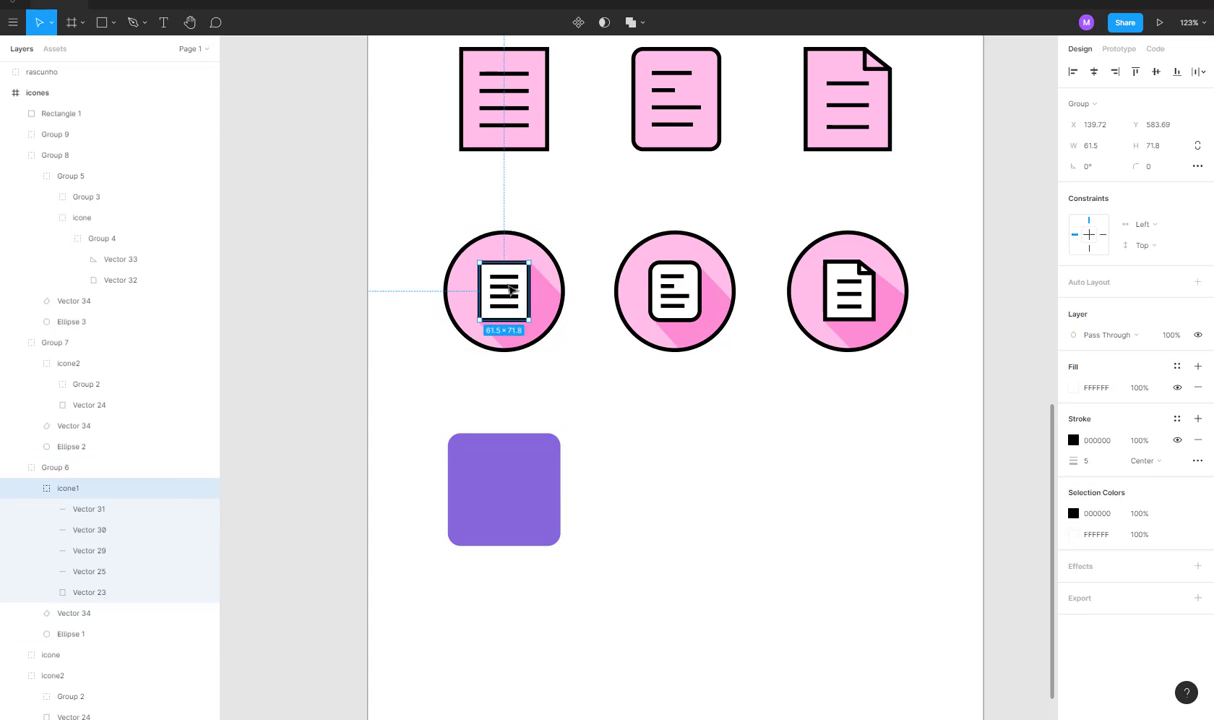
pyautogui.doubleClick(510, 287)
pyautogui.click(555, 392)
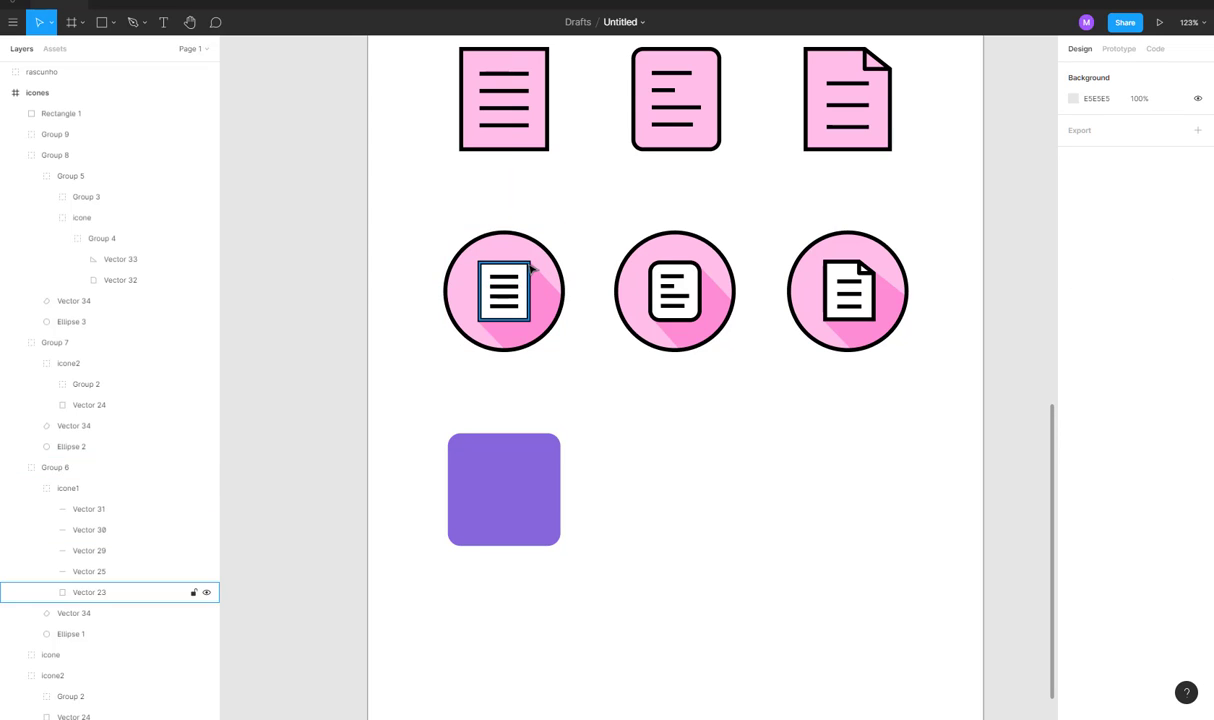
pyautogui.doubleClick(531, 265)
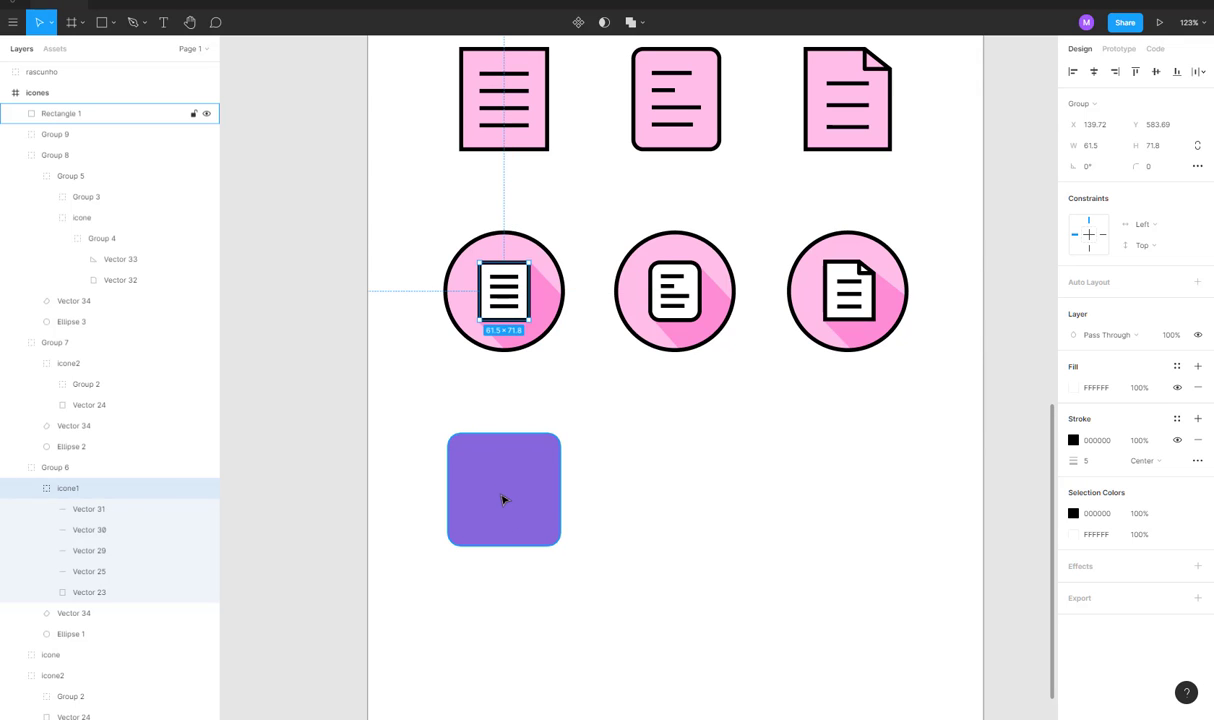
pyautogui.click(664, 484)
pyautogui.click(490, 482)
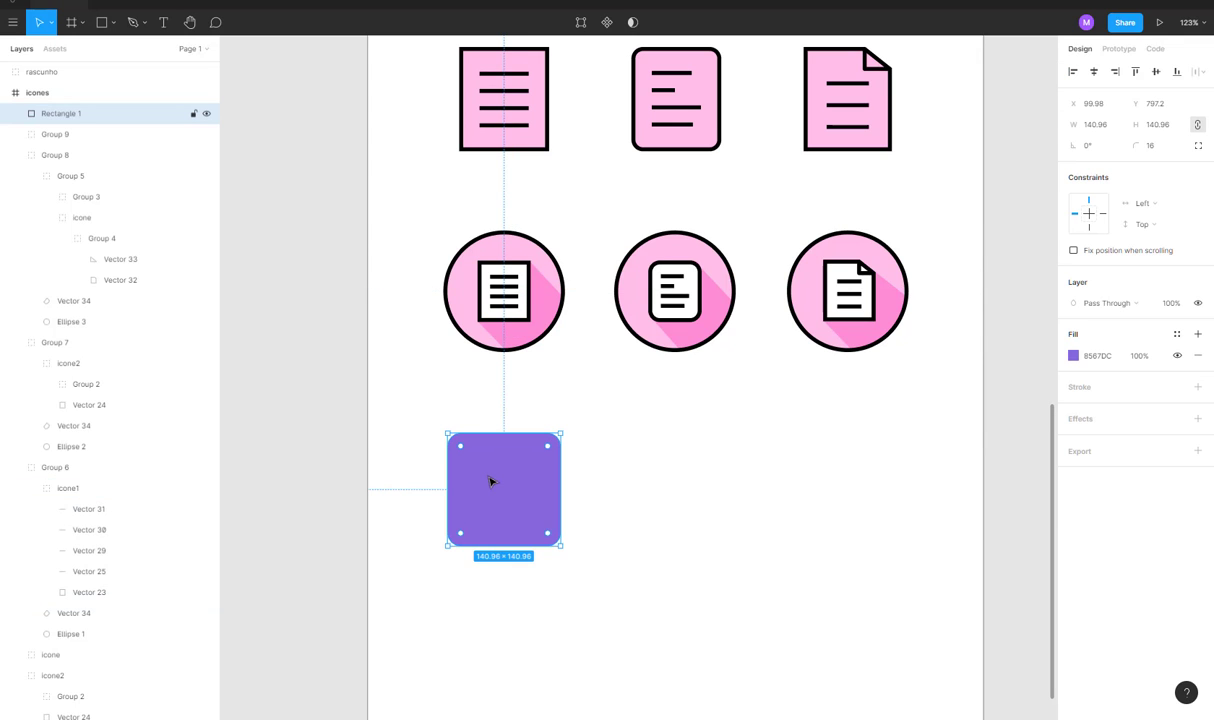
pyautogui.hotkey('ctrl', 'v')
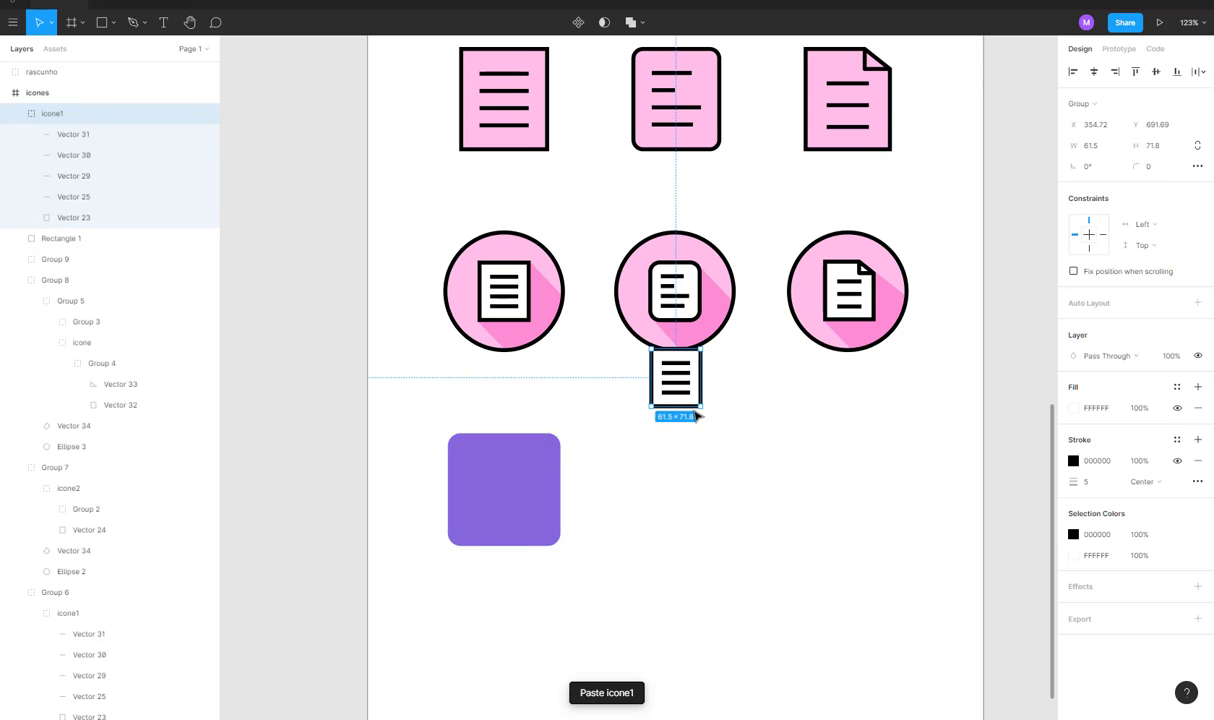
pyautogui.hotkey('ctrl', 'z')
pyautogui.scroll(-2, 564, 400)
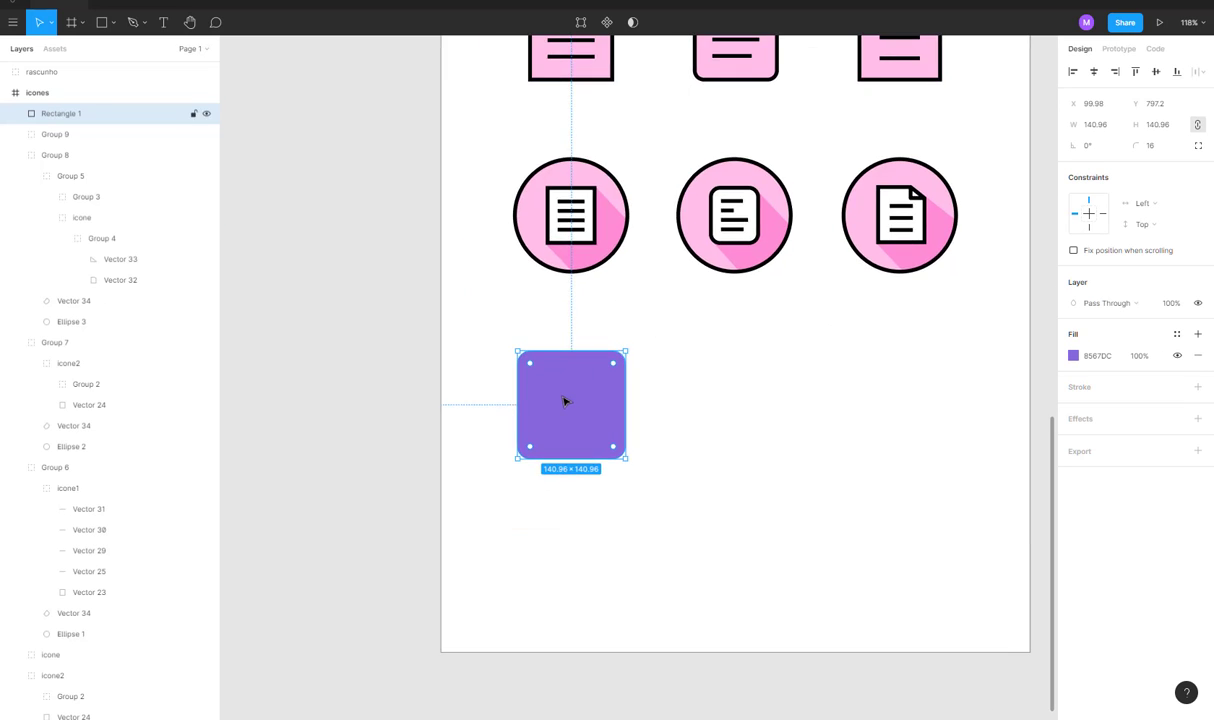
pyautogui.scroll(-2, 564, 400)
pyautogui.scroll(4, 565, 402)
pyautogui.hotkey('ctrl', 'v')
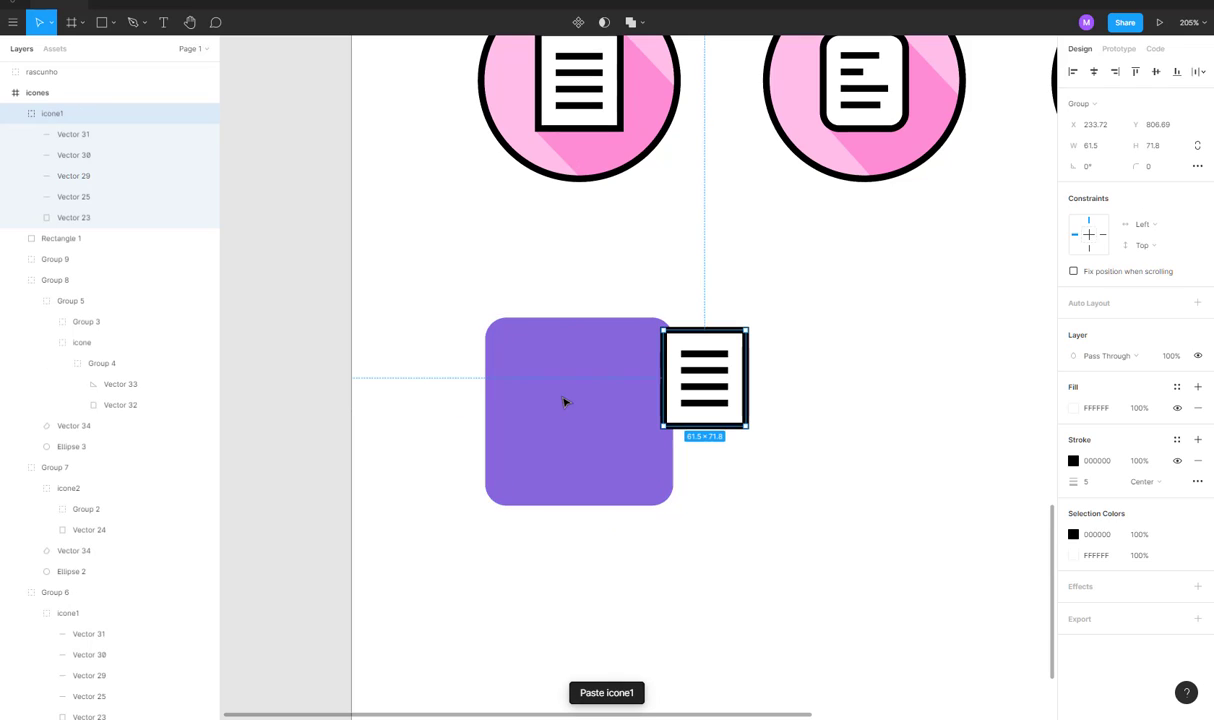
# Align the pasted document icon and the purple square on their centers, and reposition both beneath the first circled icon.
pyautogui.click(793, 309)
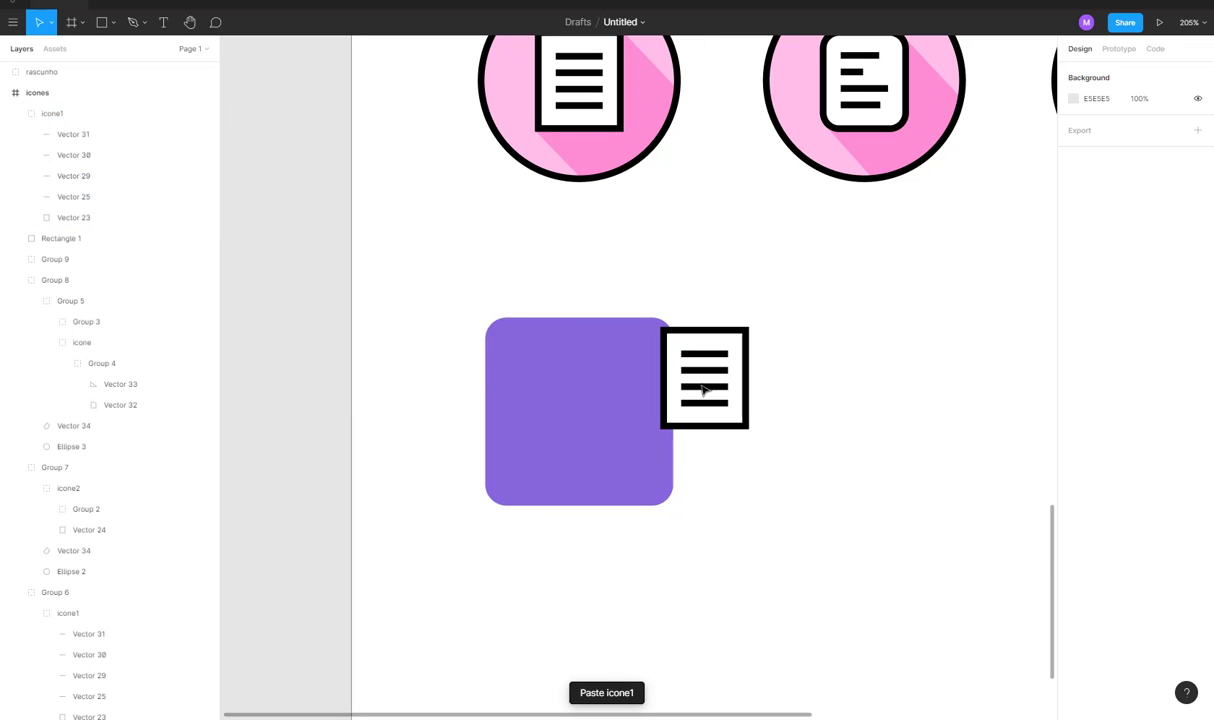
pyautogui.moveTo(703, 389); pyautogui.dragTo(672, 411)
pyautogui.hotkey('ctrl', 'z')
pyautogui.moveTo(823, 302); pyautogui.dragTo(555, 464)
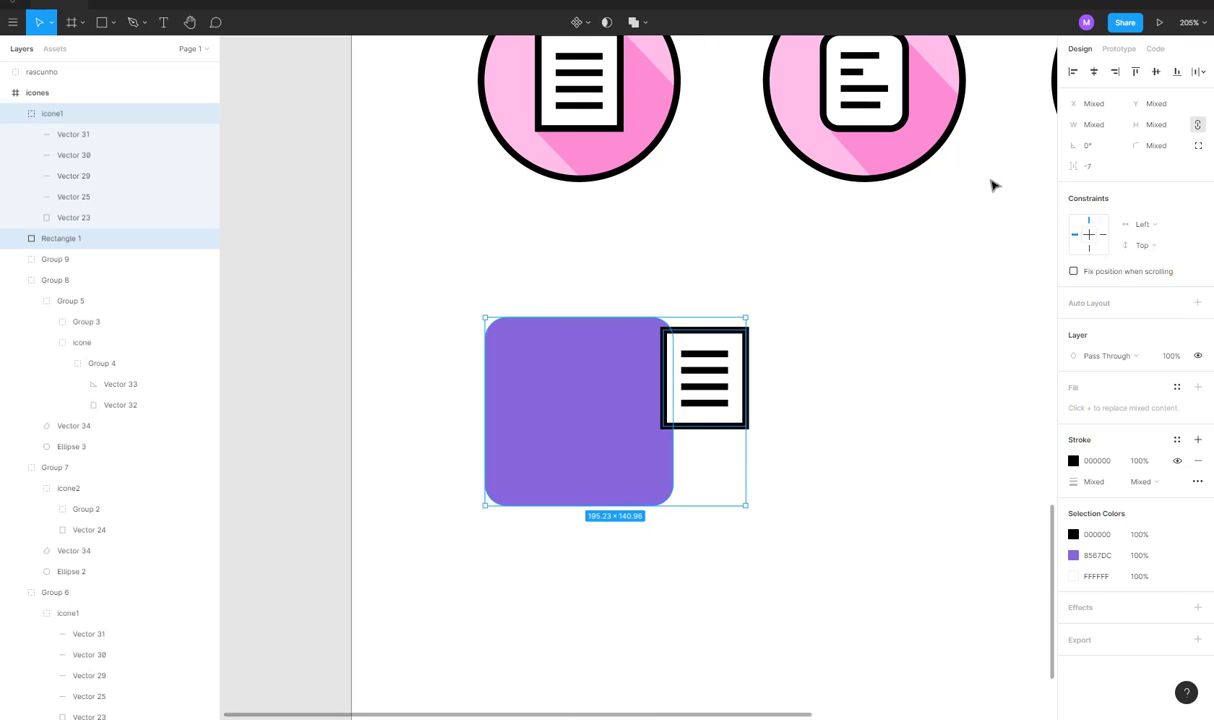
pyautogui.click(1094, 71)
pyautogui.click(1156, 71)
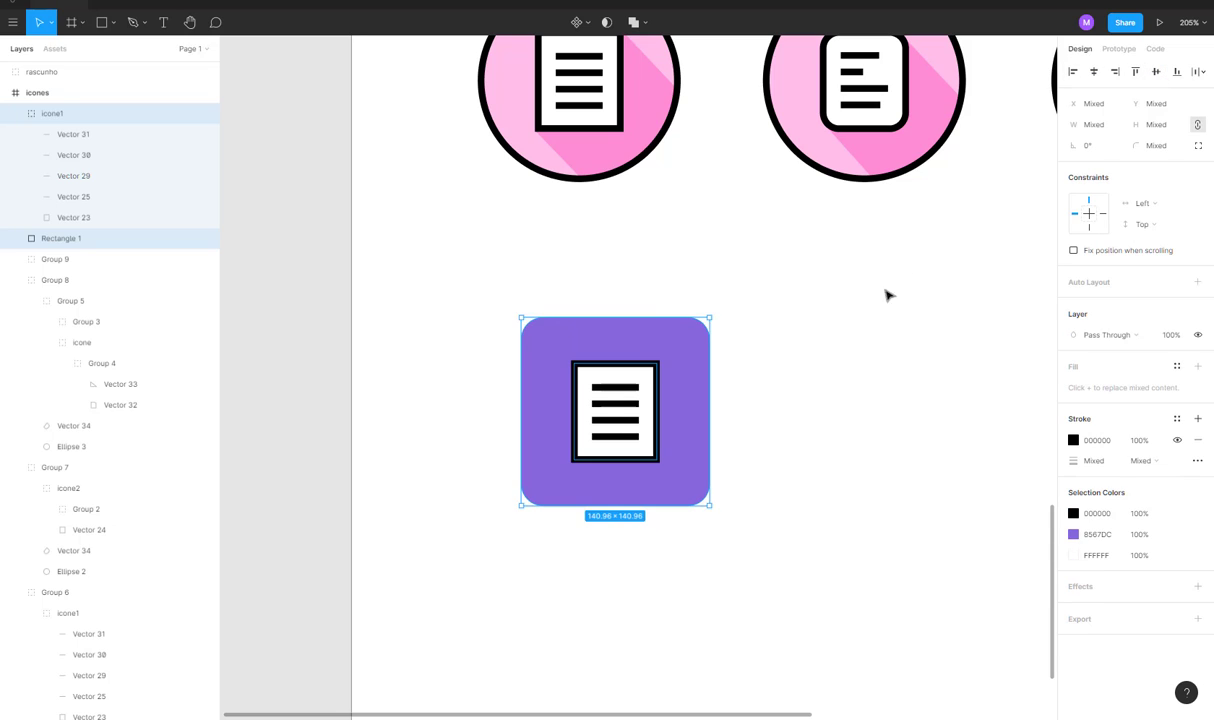
pyautogui.moveTo(641, 331); pyautogui.dragTo(618, 331)
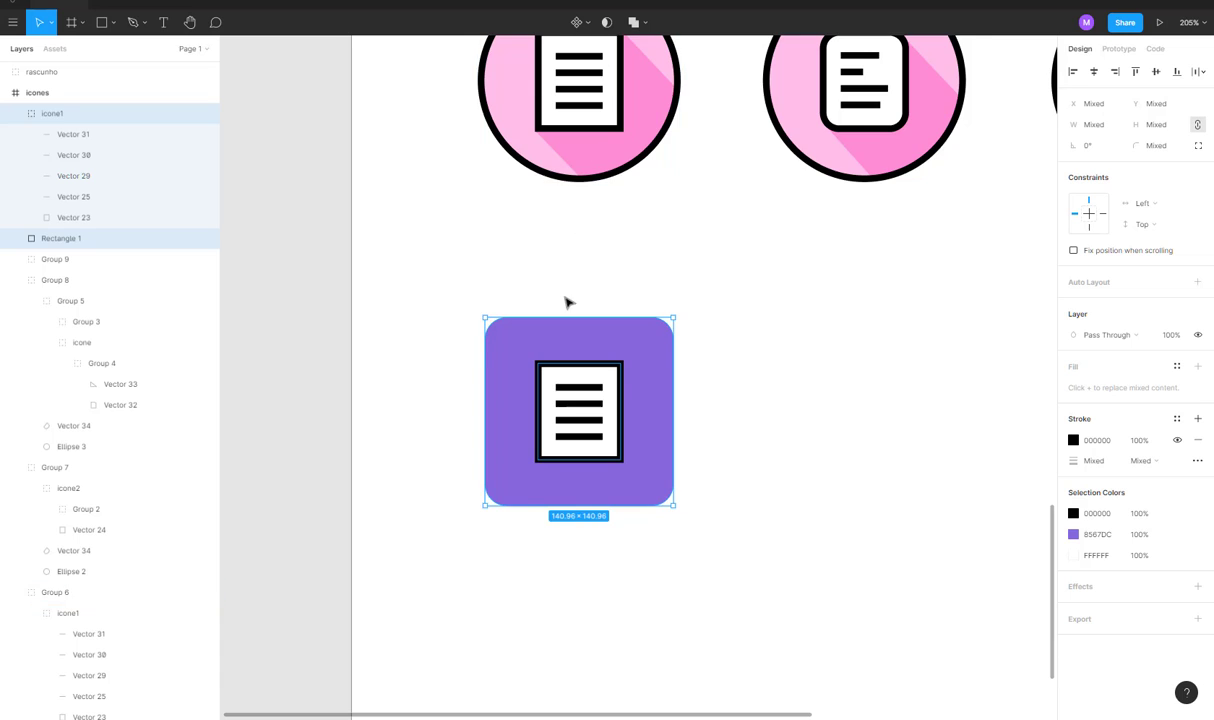
pyautogui.scroll(-5, 564, 304)
pyautogui.click(657, 308)
# Change the document outline's stroke on the purple square to the darker purple 5833C0.
pyautogui.hscroll(2, 618, 350)
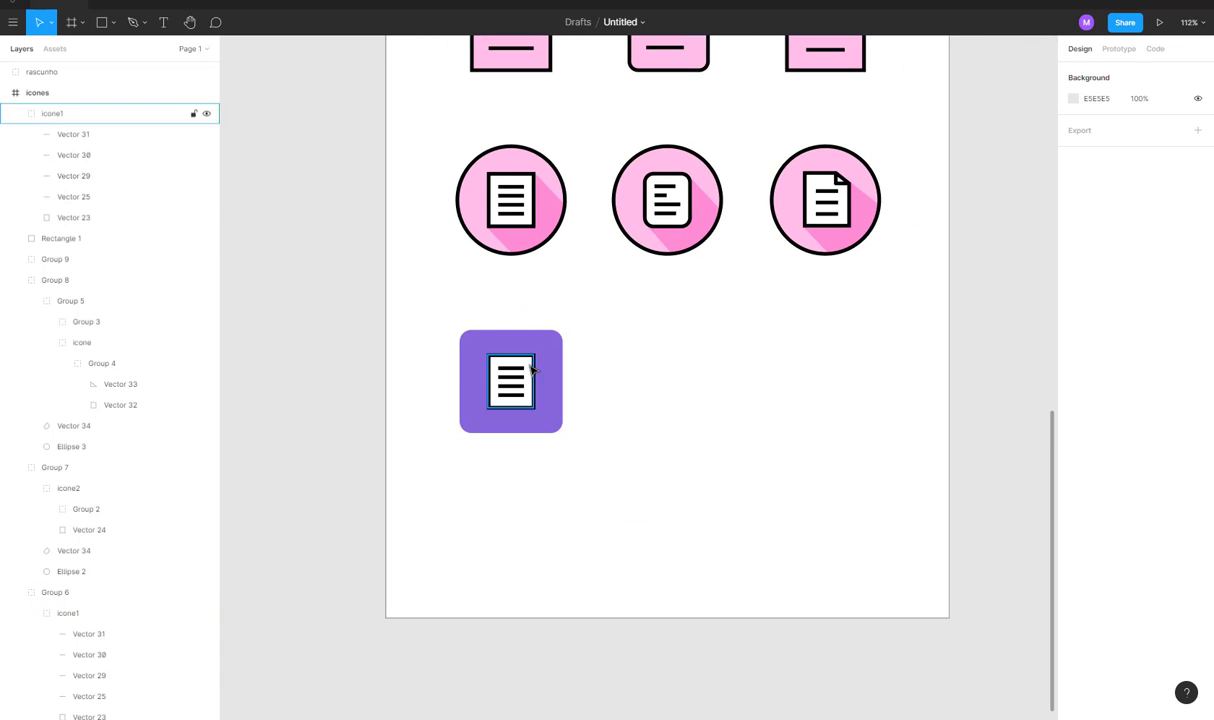
pyautogui.scroll(5, 727, 363)
pyautogui.hscroll(-2, 564, 358)
pyautogui.scroll(3, 564, 358)
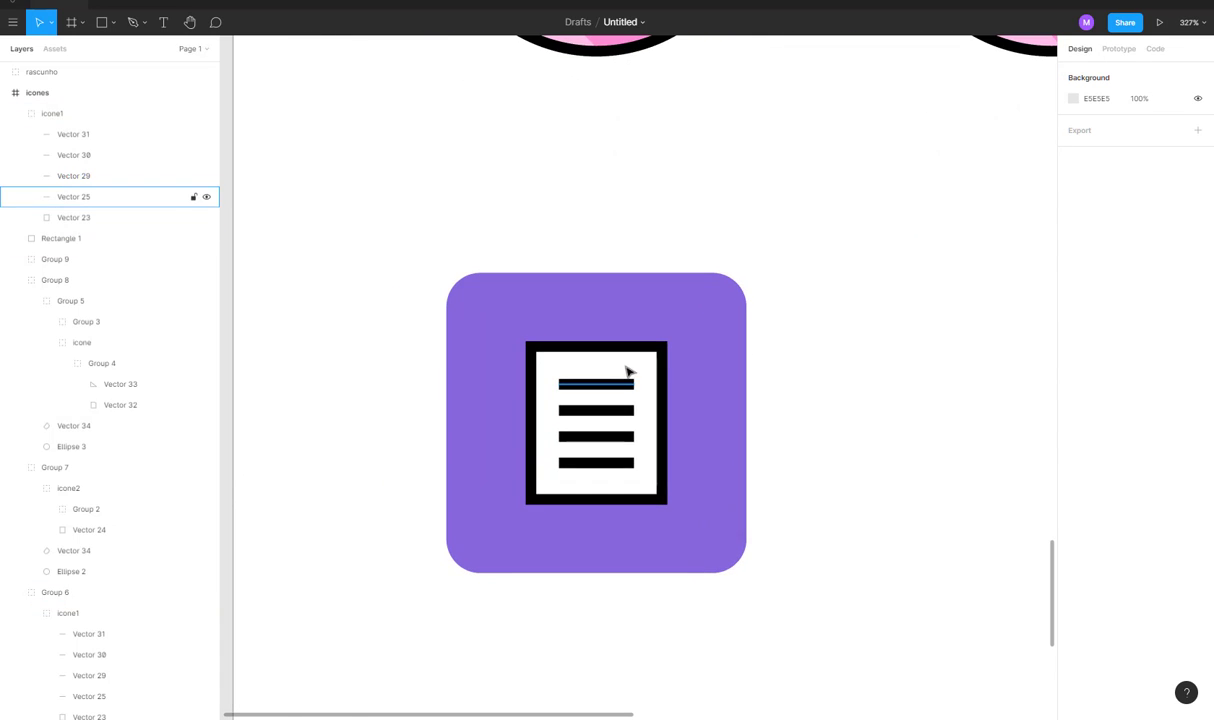
pyautogui.click(662, 362)
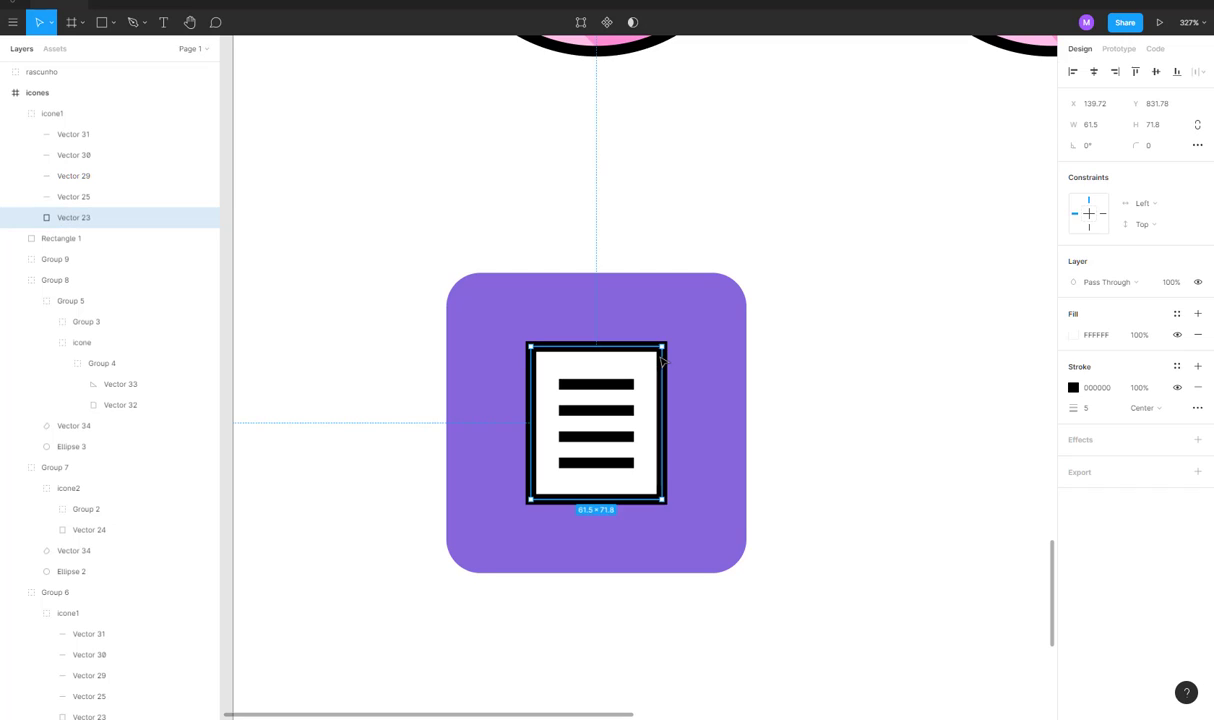
pyautogui.click(1073, 387)
pyautogui.click(996, 657)
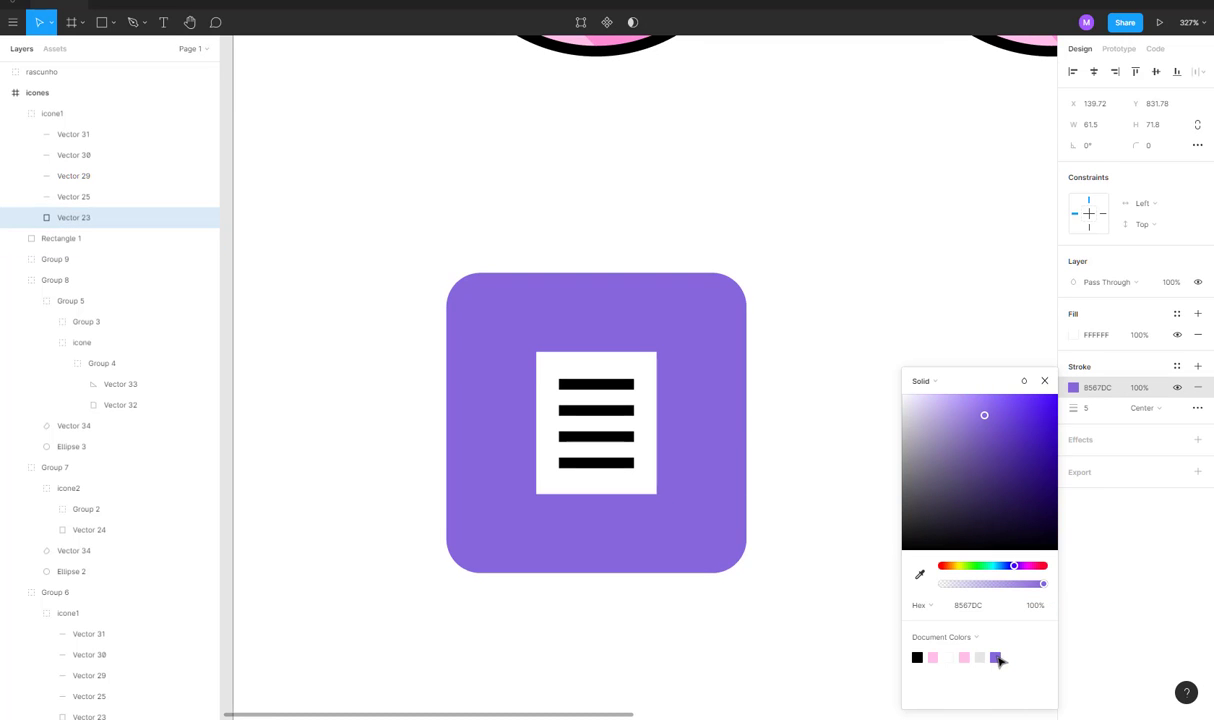
pyautogui.moveTo(995, 425); pyautogui.dragTo(1017, 442)
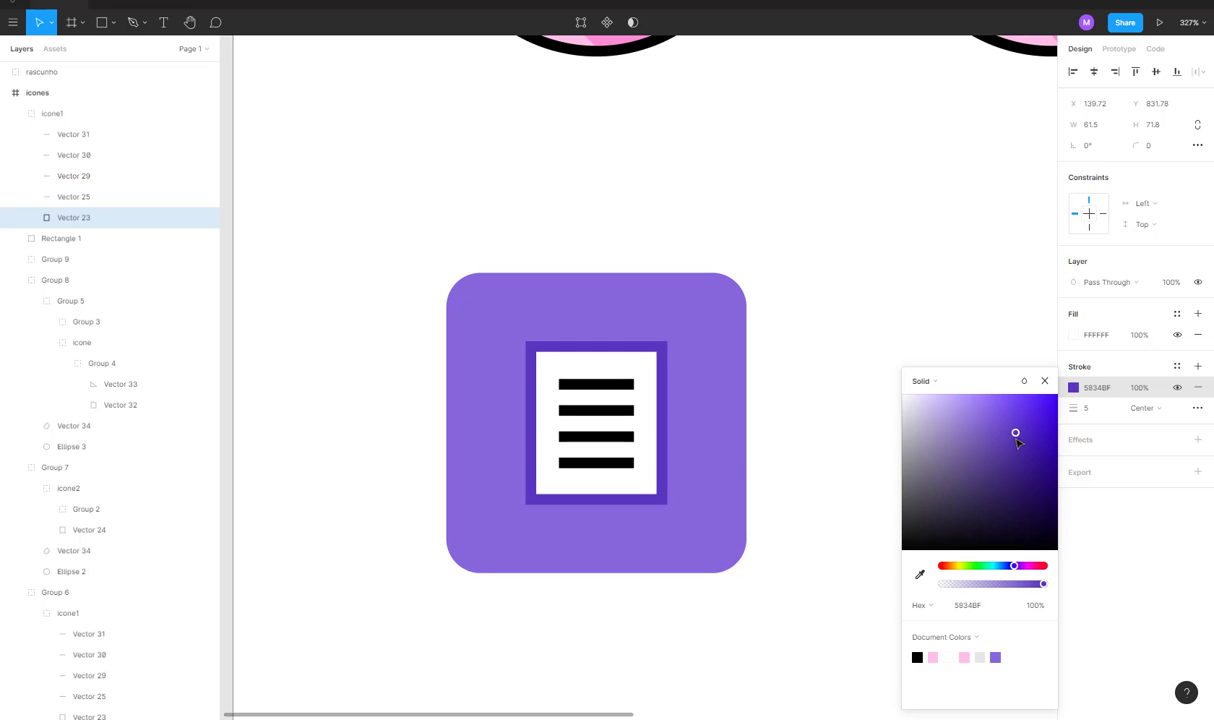
# Set the stroke of the document's four text lines to the dark purple 5833C0.
pyautogui.click(596, 385)
pyautogui.keyDown('shift'); pyautogui.click(605, 411); pyautogui.keyUp('shift')
pyautogui.keyDown('shift'); pyautogui.click(600, 436); pyautogui.keyUp('shift')
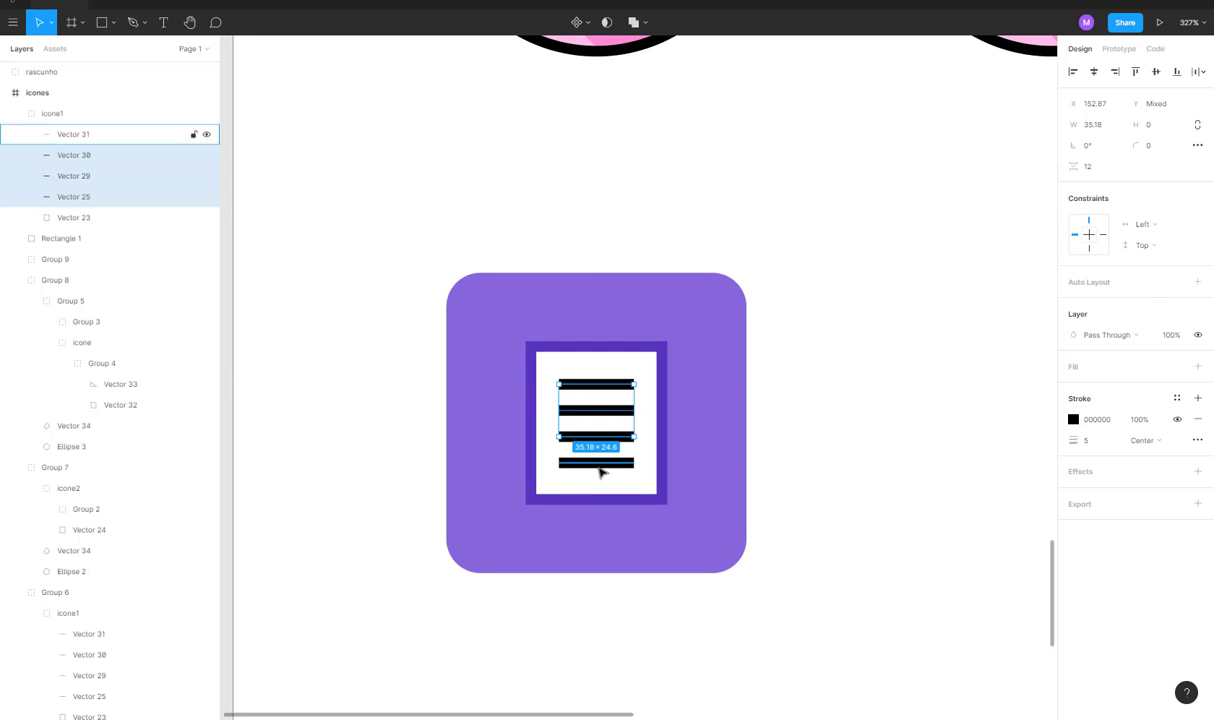
pyautogui.keyDown('shift'); pyautogui.click(600, 462); pyautogui.keyUp('shift')
pyautogui.click(1073, 419)
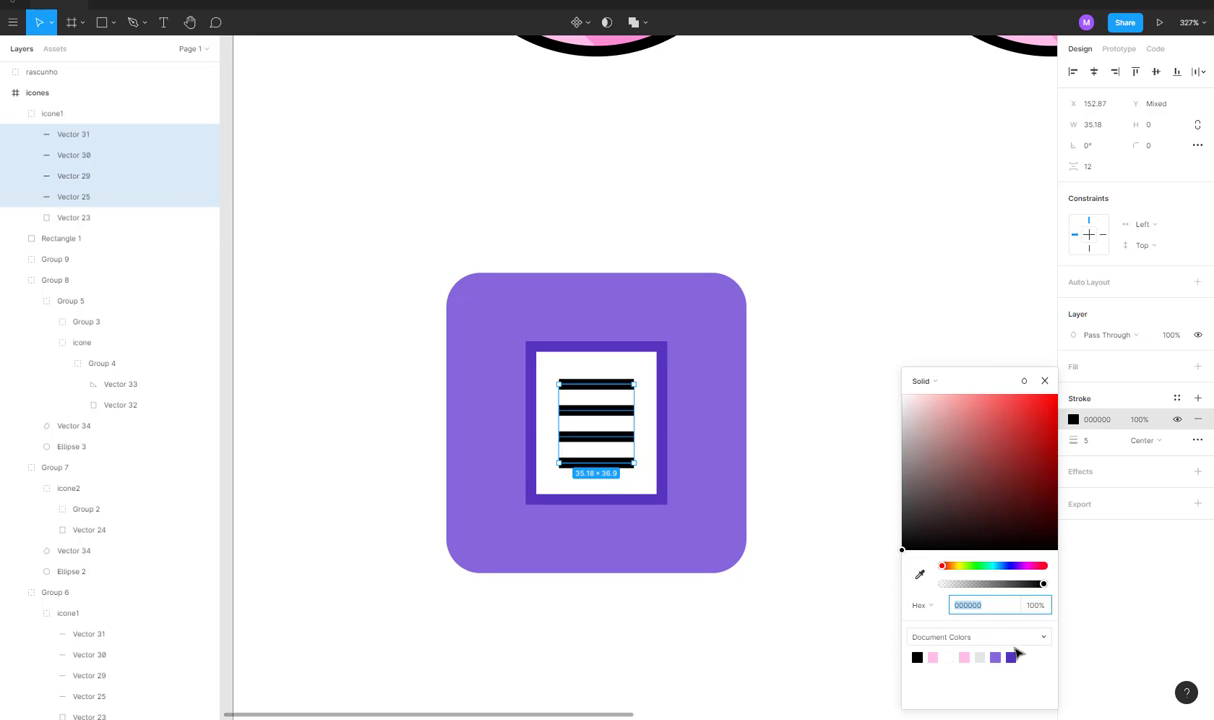
pyautogui.click(1011, 657)
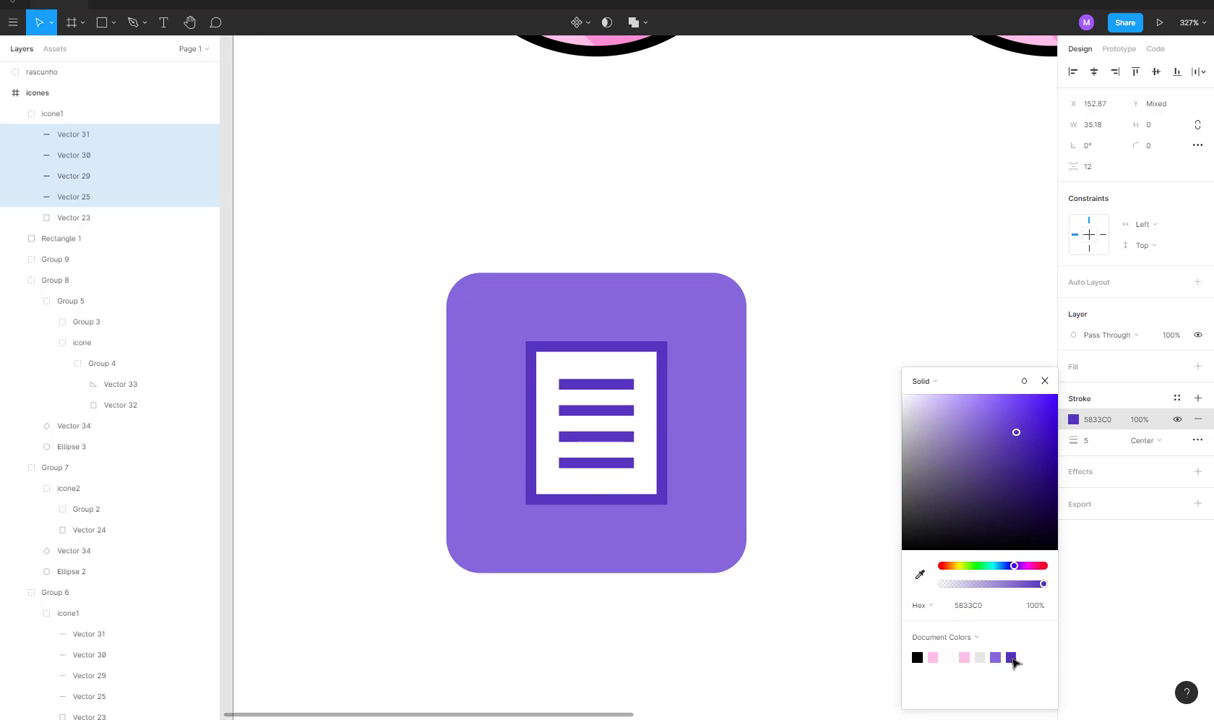
pyautogui.click(800, 290)
# Add a drop shadow to the document outline on the purple square and set its opacity to 50%.
pyautogui.scroll(2, 740, 345)
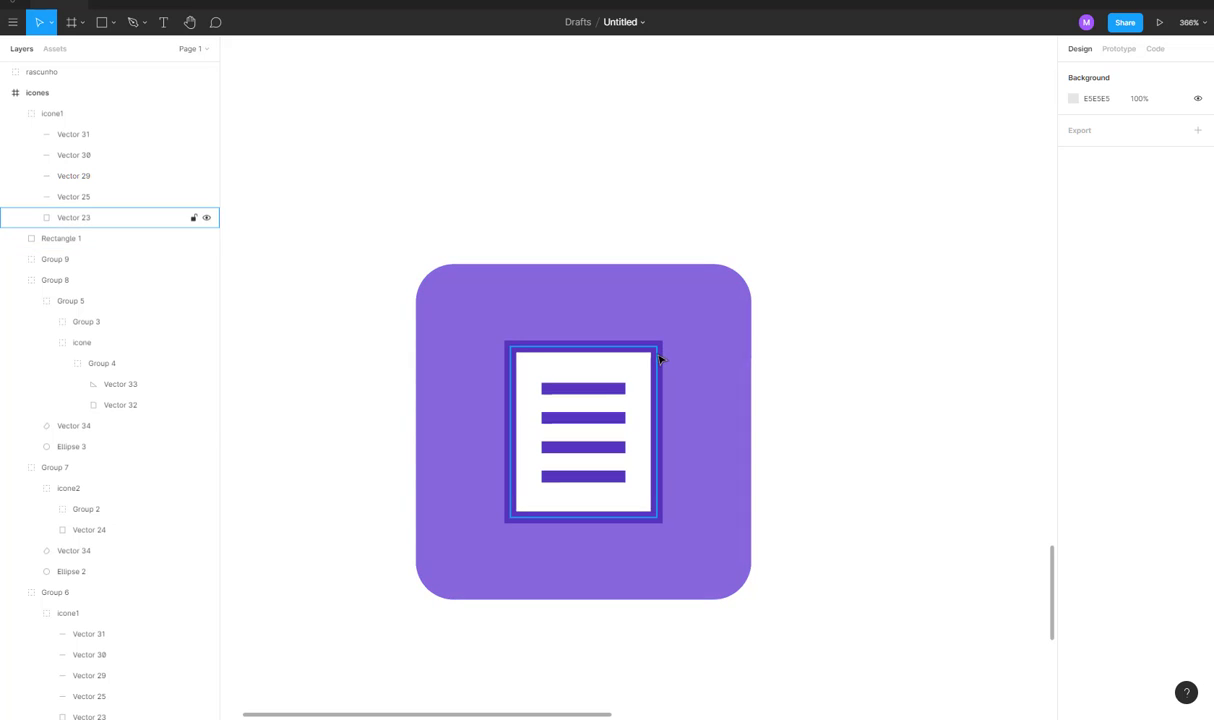
pyautogui.click(658, 355)
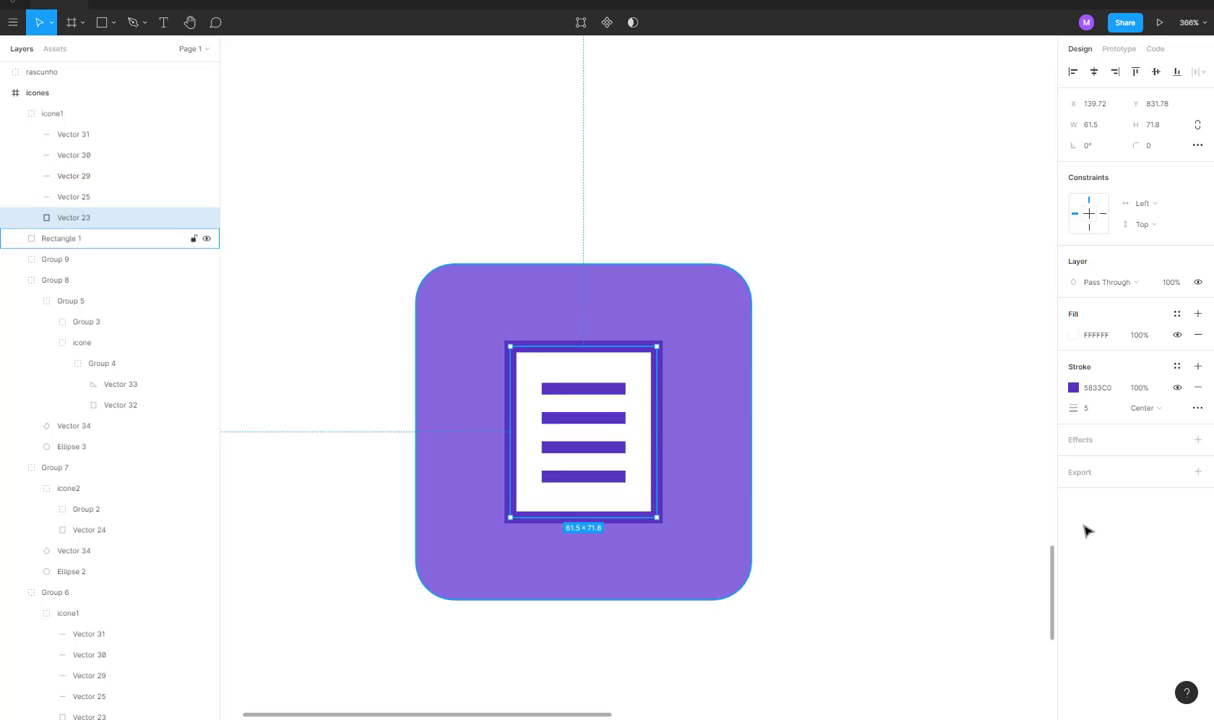
pyautogui.click(1086, 442)
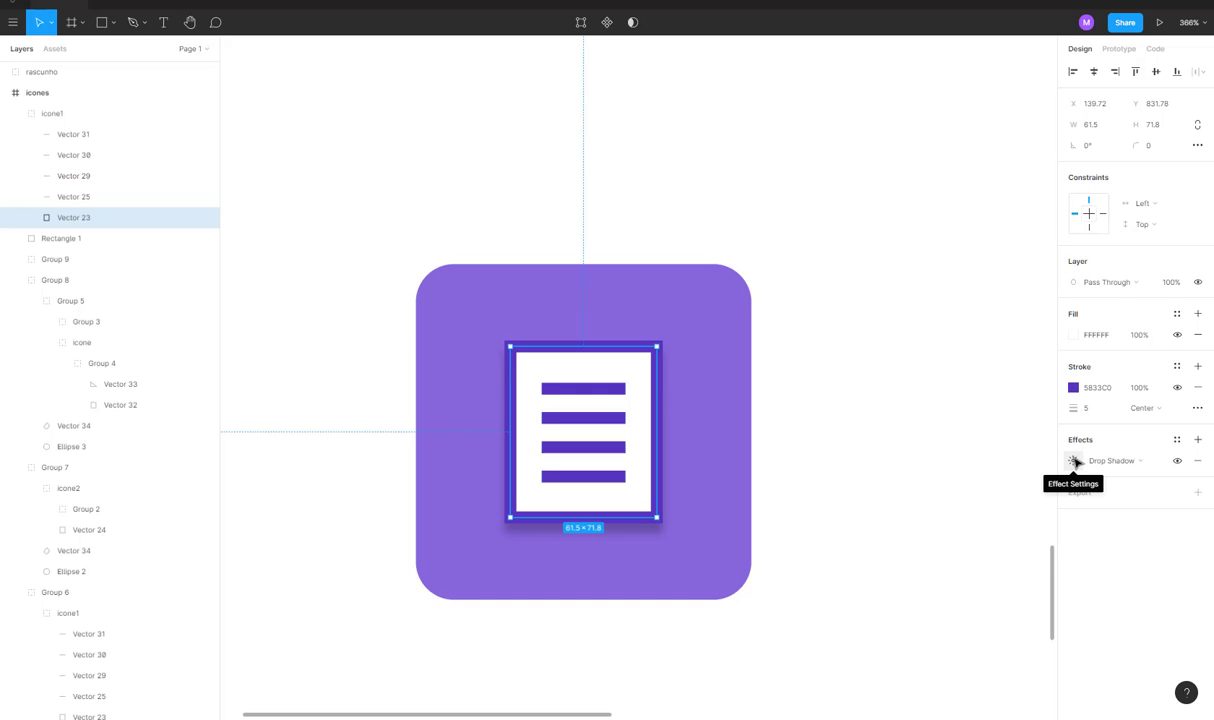
pyautogui.click(1074, 461)
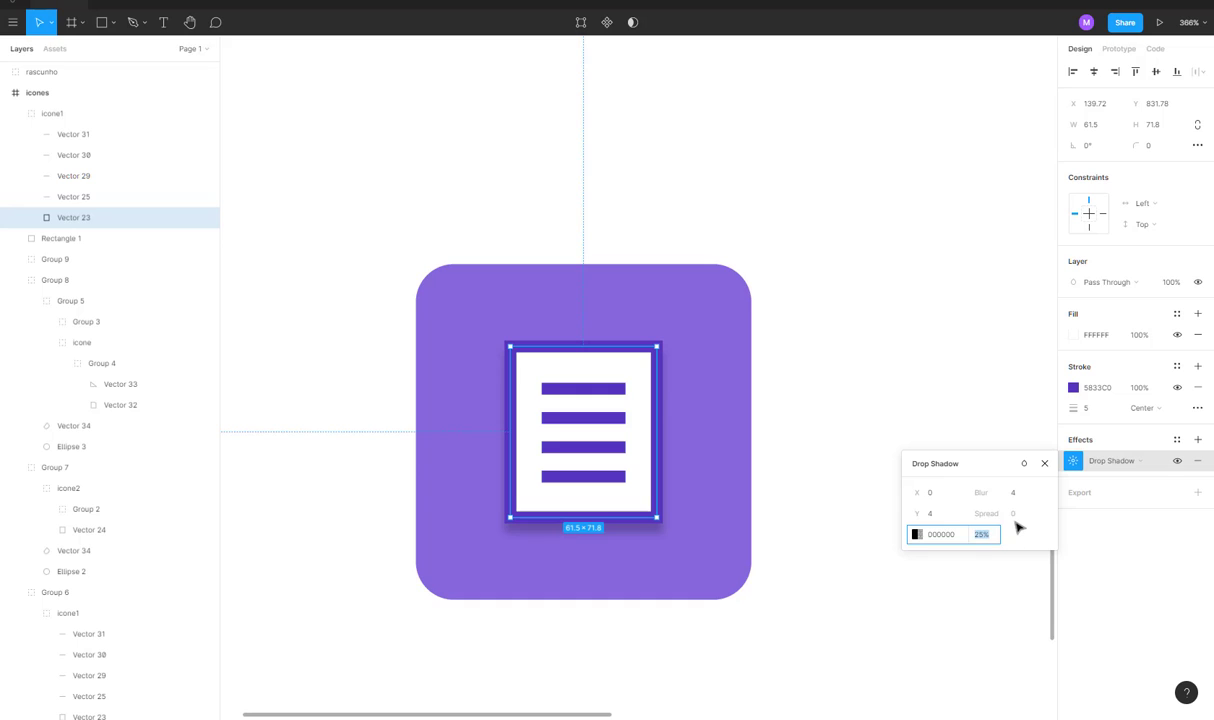
pyautogui.write('50')
pyautogui.press('Return')
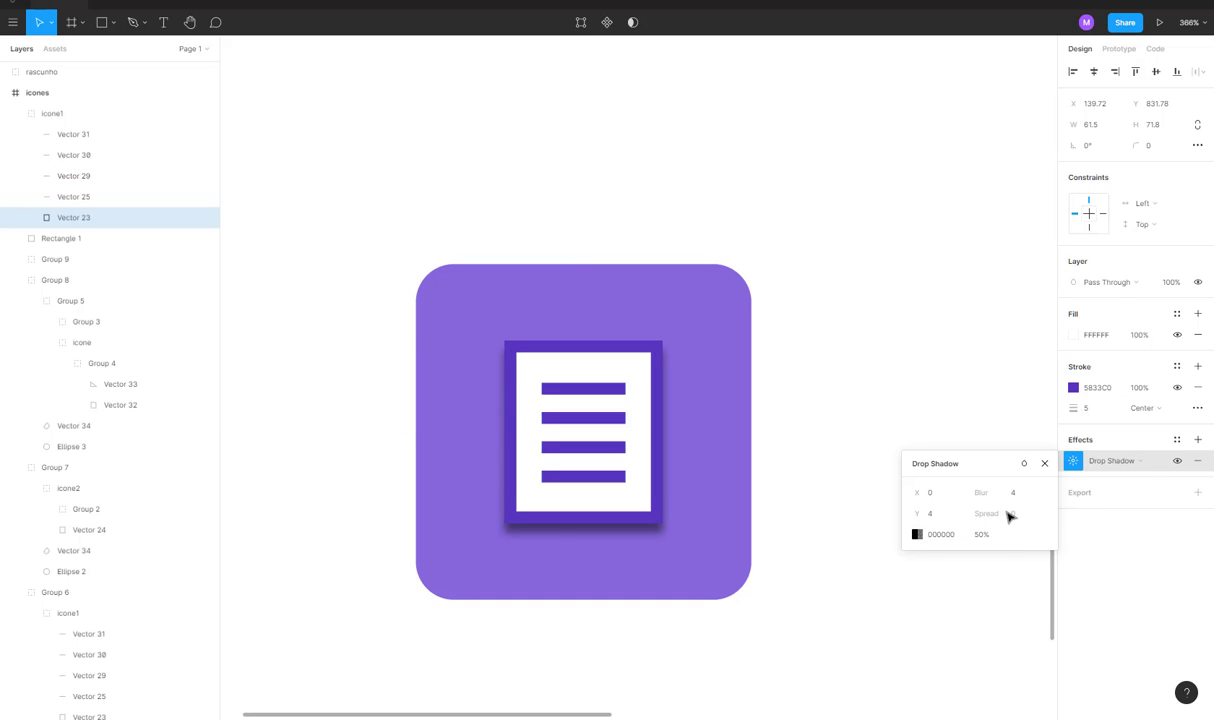
# Set the document's drop shadow to X 12, Y 10 and blur 14, with its opacity at 17%.
pyautogui.moveTo(918, 516); pyautogui.dragTo(1055, 470)
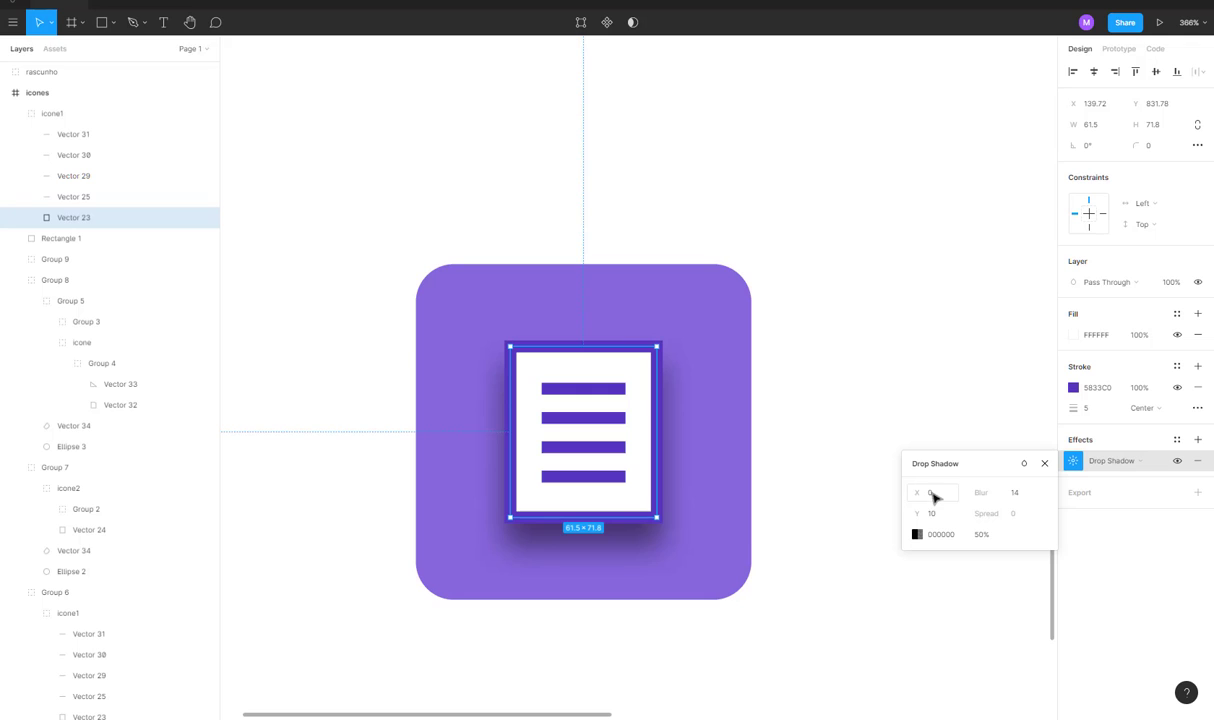
pyautogui.moveTo(923, 497)
pyautogui.mouseDown()
pyautogui.moveTo(908, 490)
pyautogui.moveTo(951, 493)
pyautogui.moveTo(921, 496)
pyautogui.mouseUp()
pyautogui.click(979, 536)
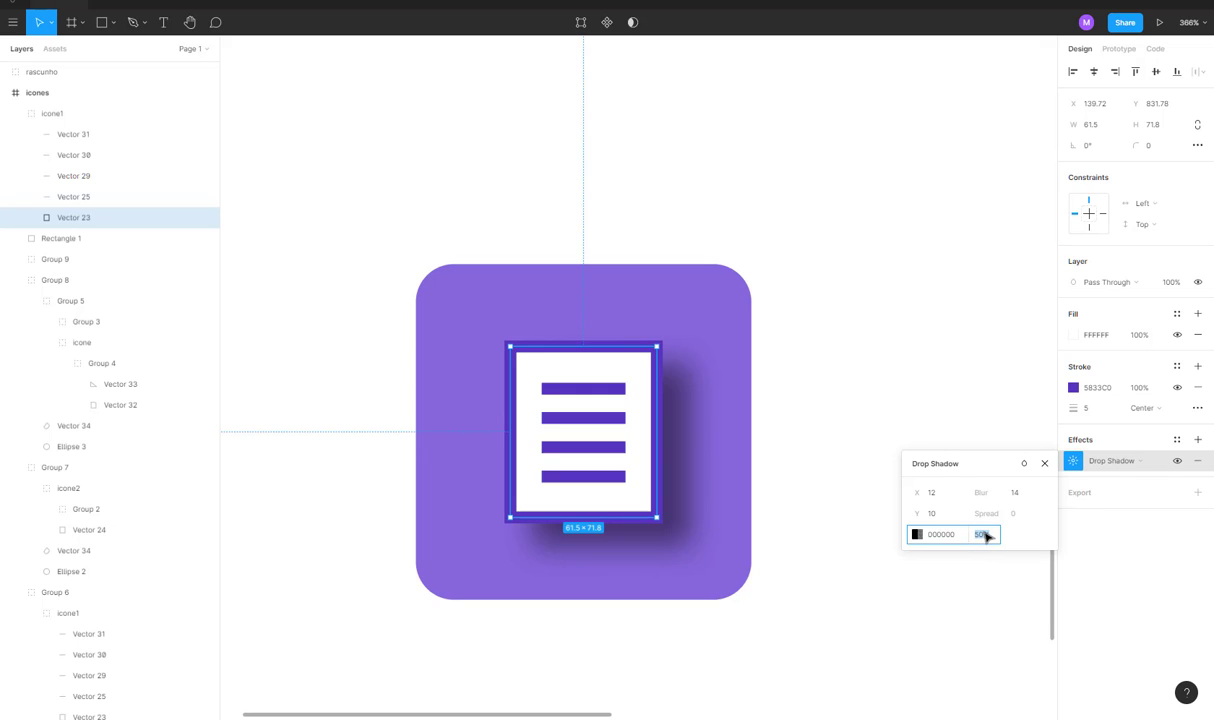
pyautogui.write('20')
pyautogui.press('Return')
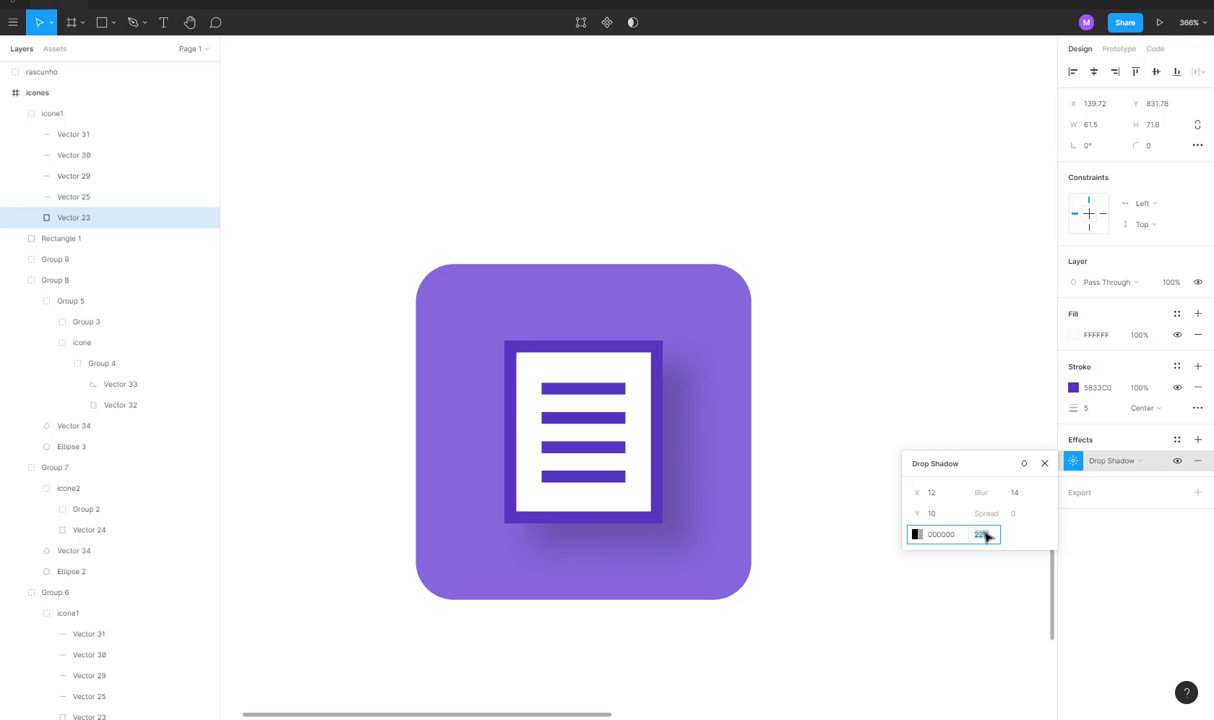
# Set both the X and Y offsets of the document's drop shadow to 5.
pyautogui.click(932, 494)
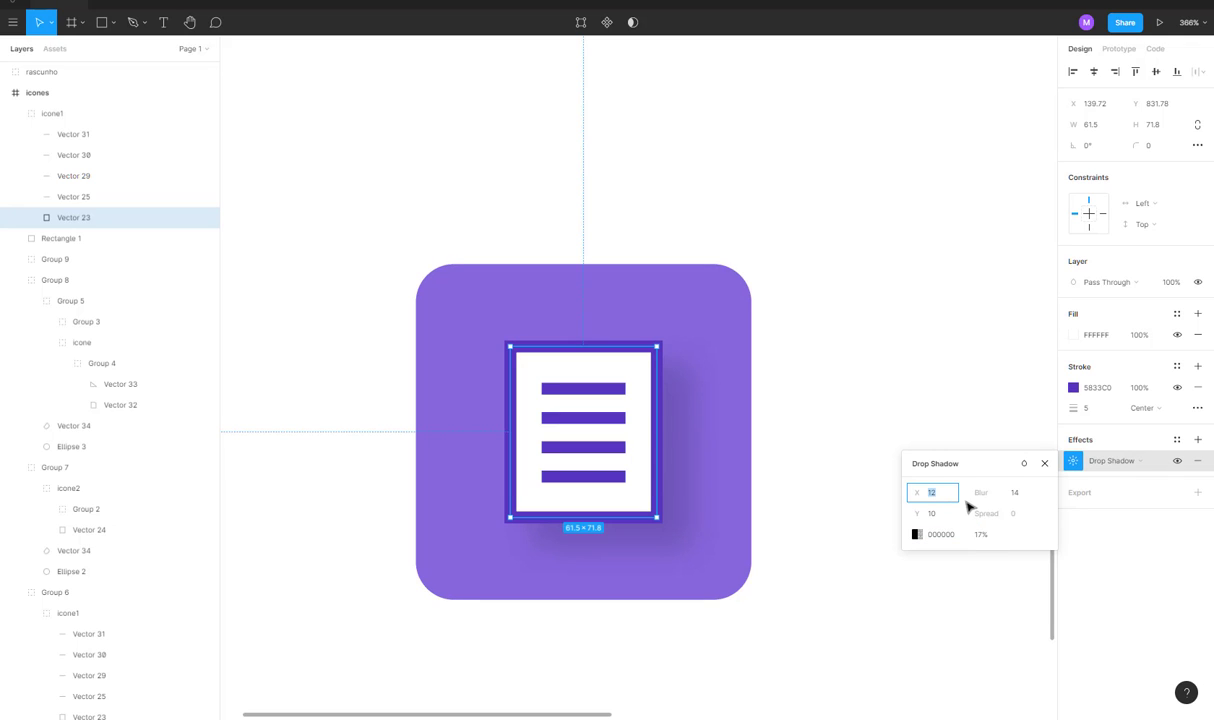
pyautogui.write('5')
pyautogui.press('Tab')
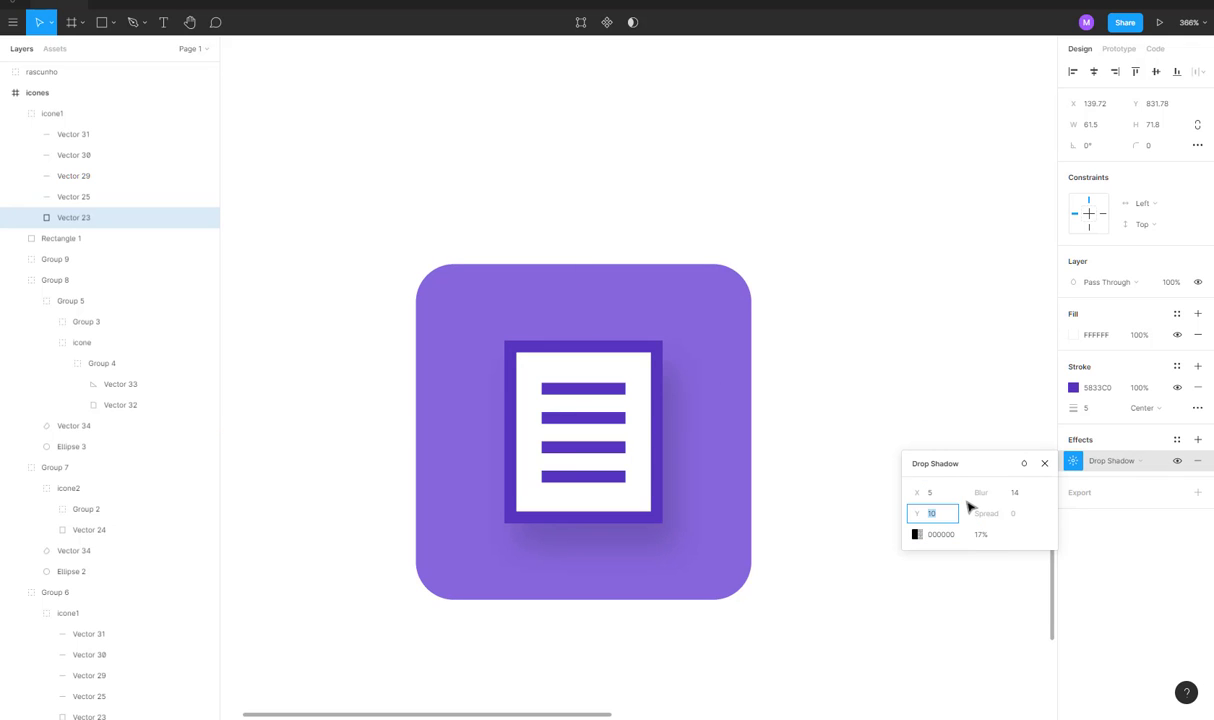
pyautogui.write('5')
pyautogui.press('Tab')
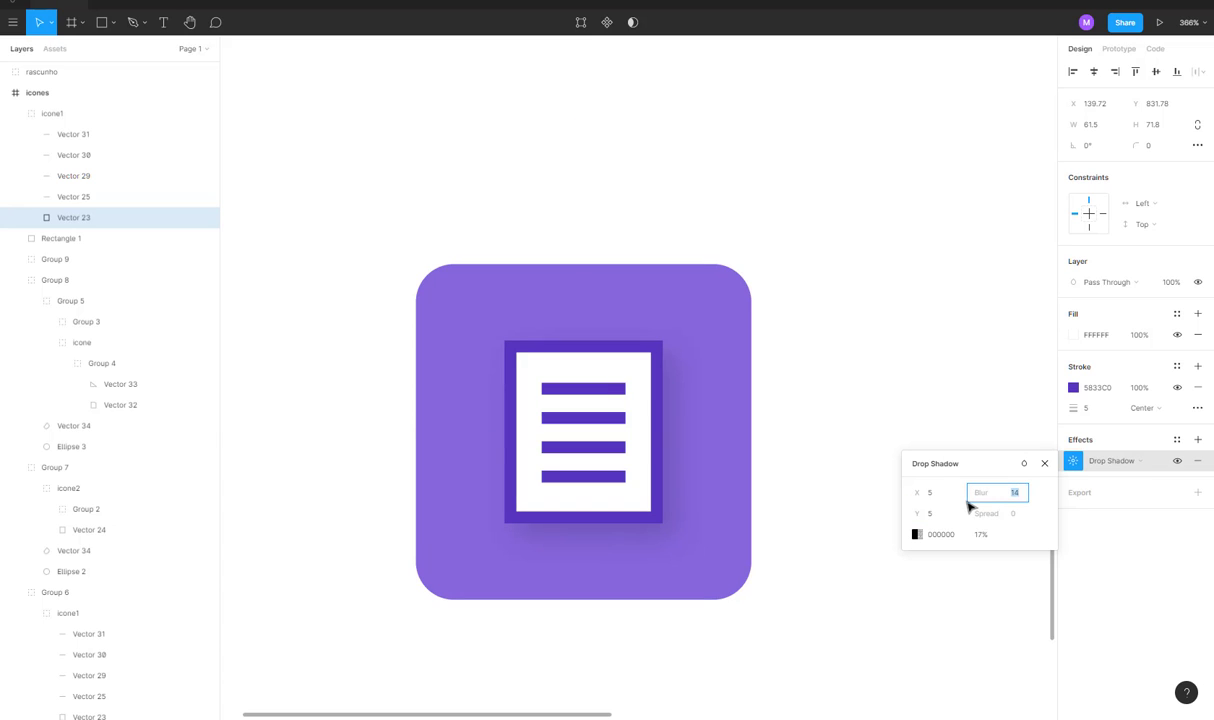
# Try 50% opacity on the document's drop shadow and settle on 20%.
pyautogui.click(984, 537)
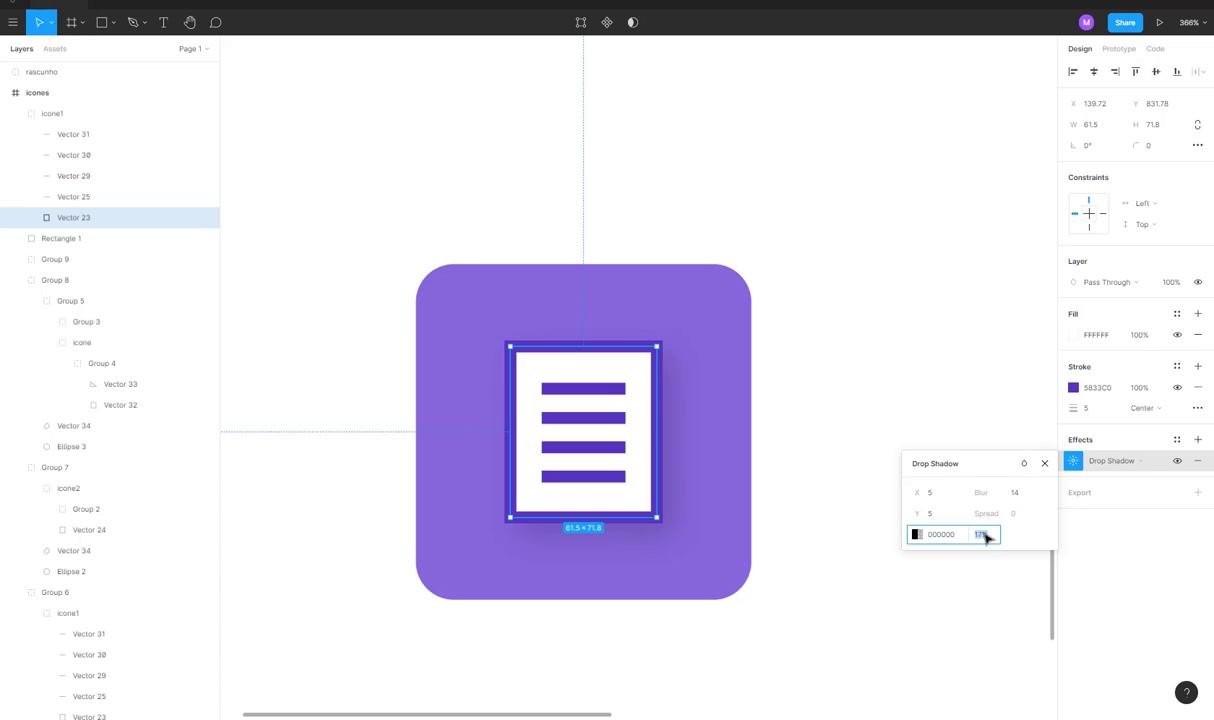
pyautogui.write('50')
pyautogui.press('Return')
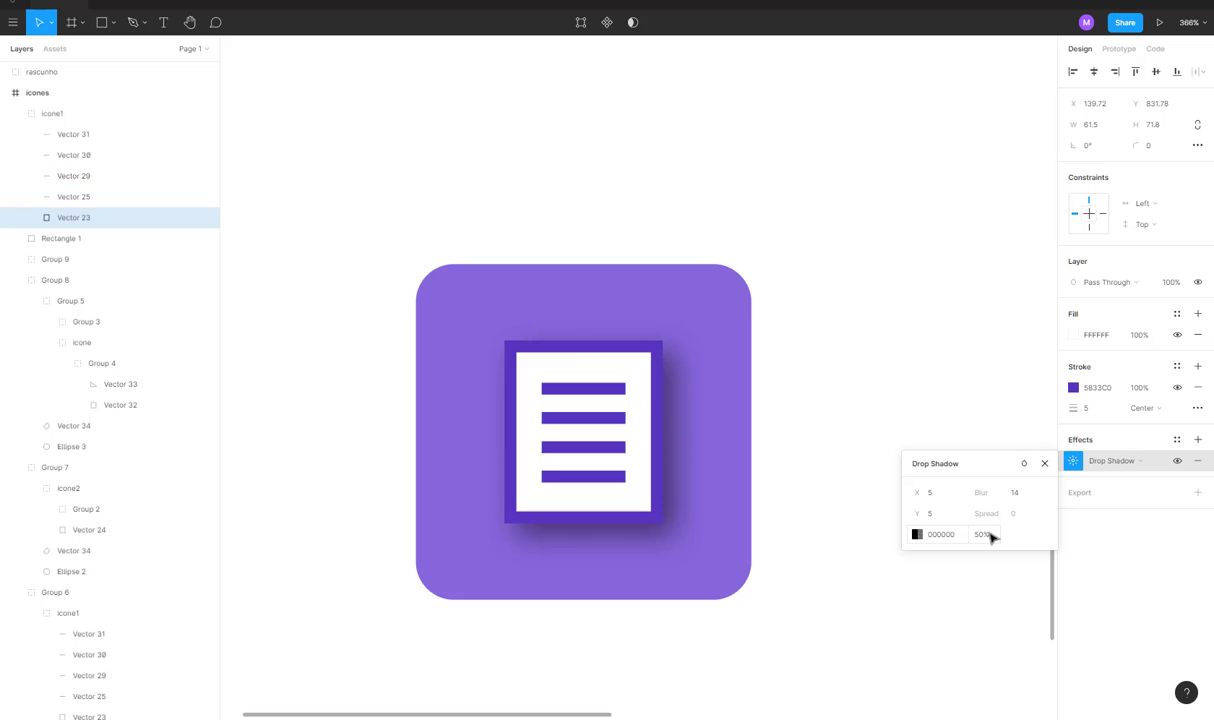
pyautogui.click(990, 536)
pyautogui.write('20')
pyautogui.press('Return')
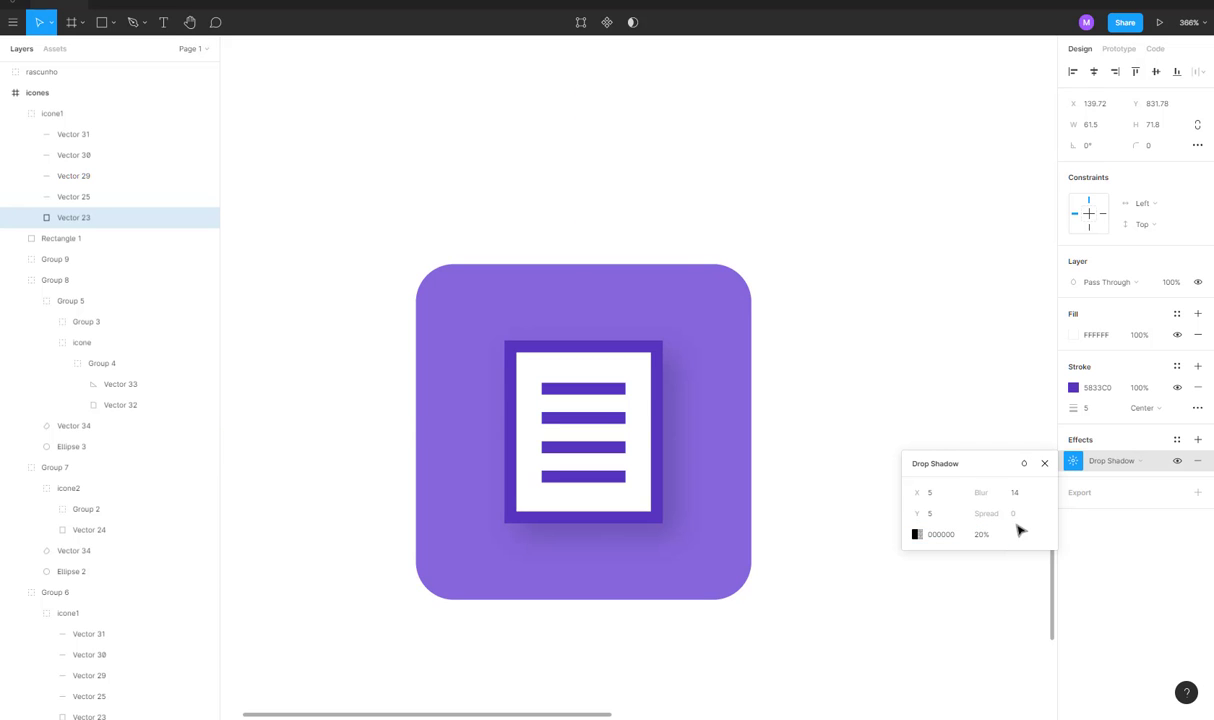
pyautogui.click(800, 347)
# Duplicate the purple square with its document icon and place the copy beneath the second circled icon.
pyautogui.scroll(-3, 800, 347)
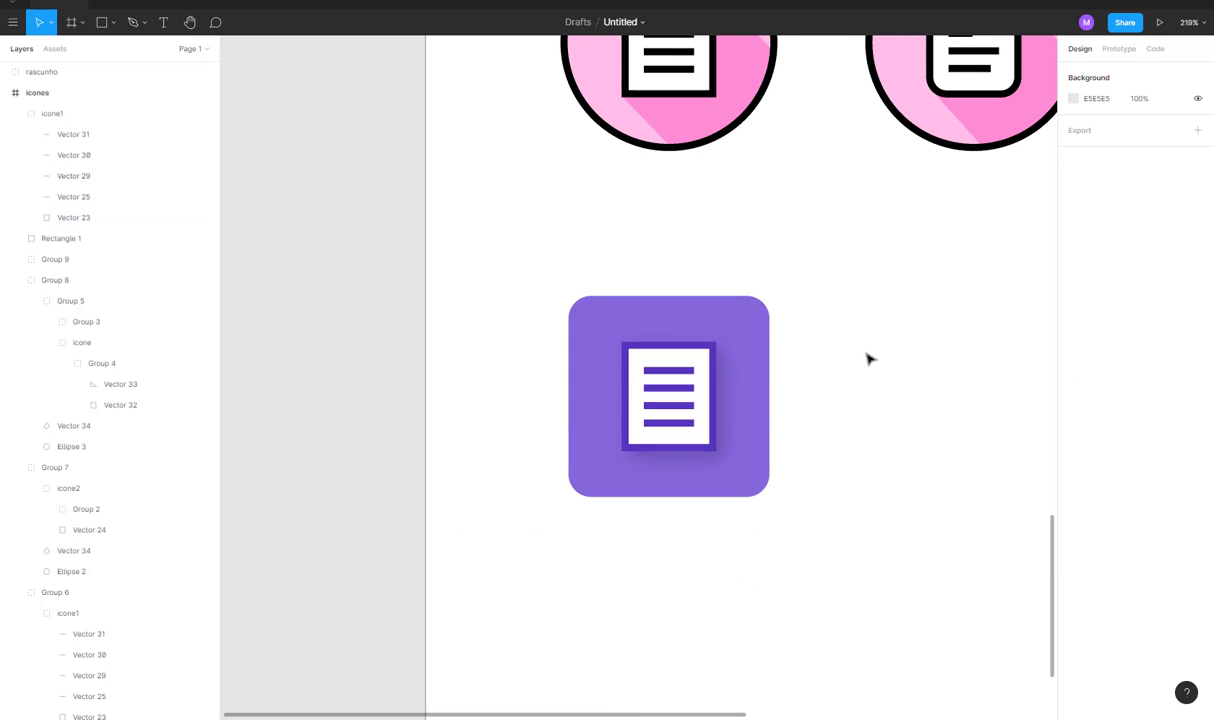
pyautogui.moveTo(869, 359); pyautogui.dragTo(722, 333)
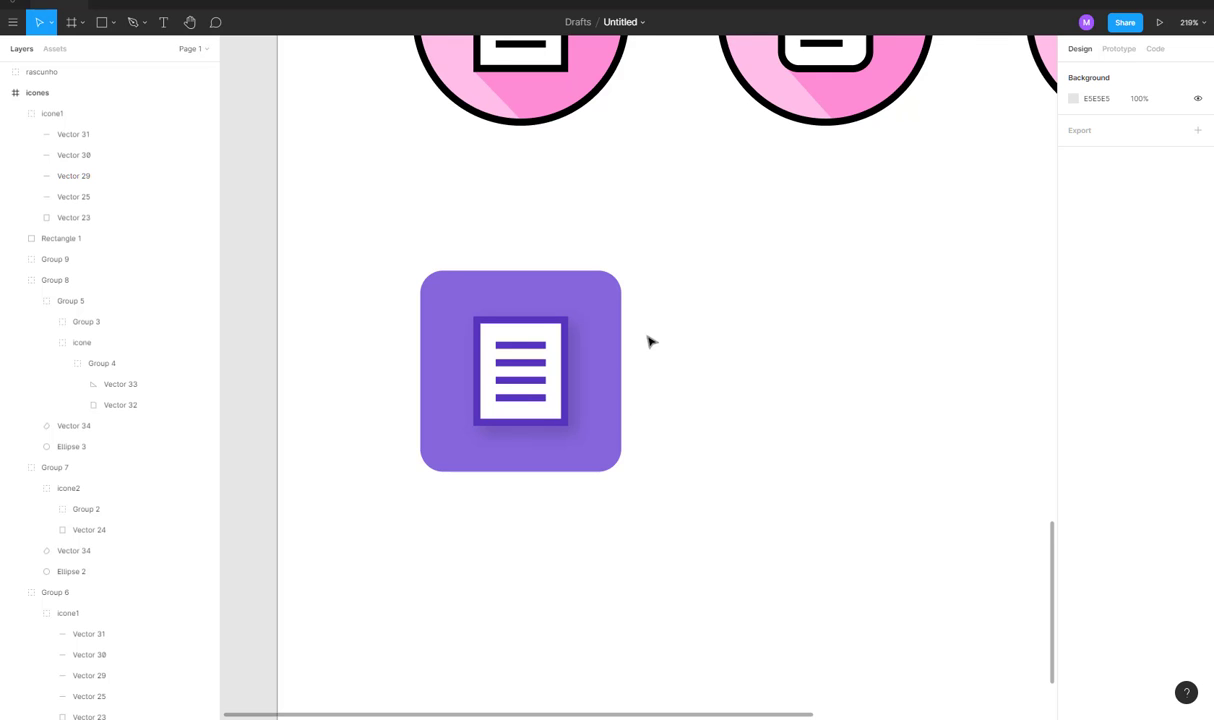
pyautogui.scroll(2, 648, 342)
pyautogui.scroll(-4, 648, 342)
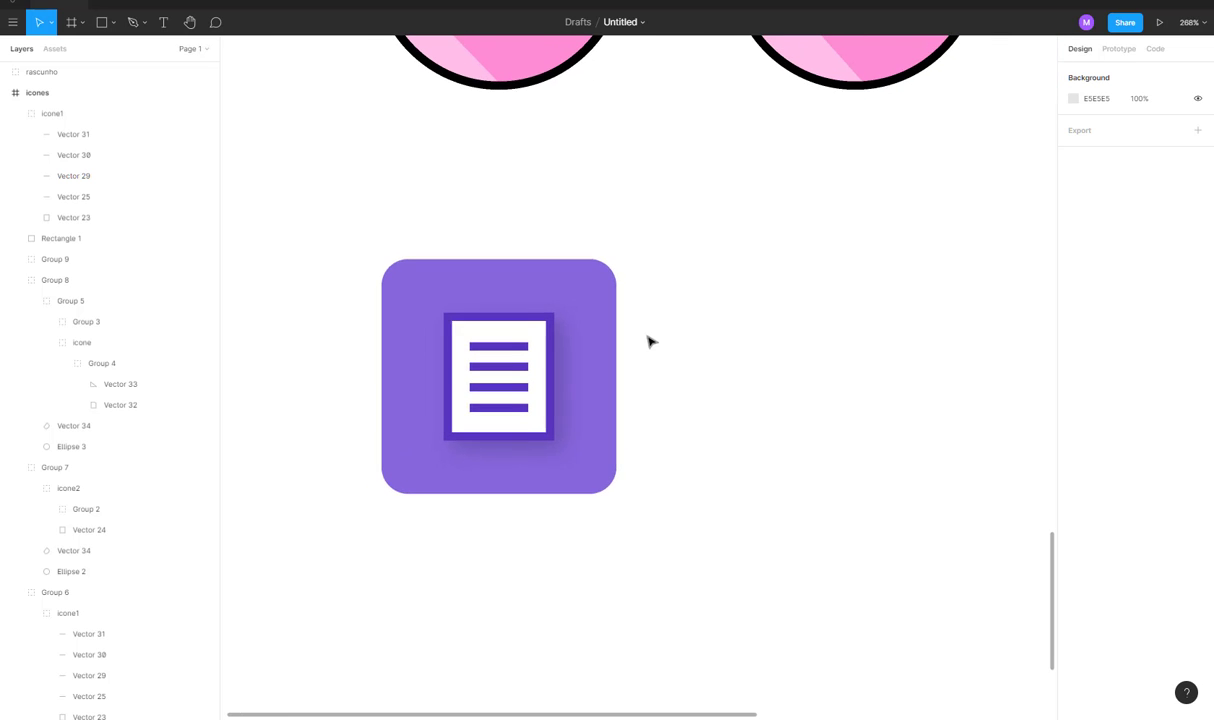
pyautogui.moveTo(575, 282); pyautogui.dragTo(339, 509)
pyautogui.moveTo(415, 422); pyautogui.dragTo(620, 402)
pyautogui.click(762, 425)
pyautogui.hscroll(2, 720, 380)
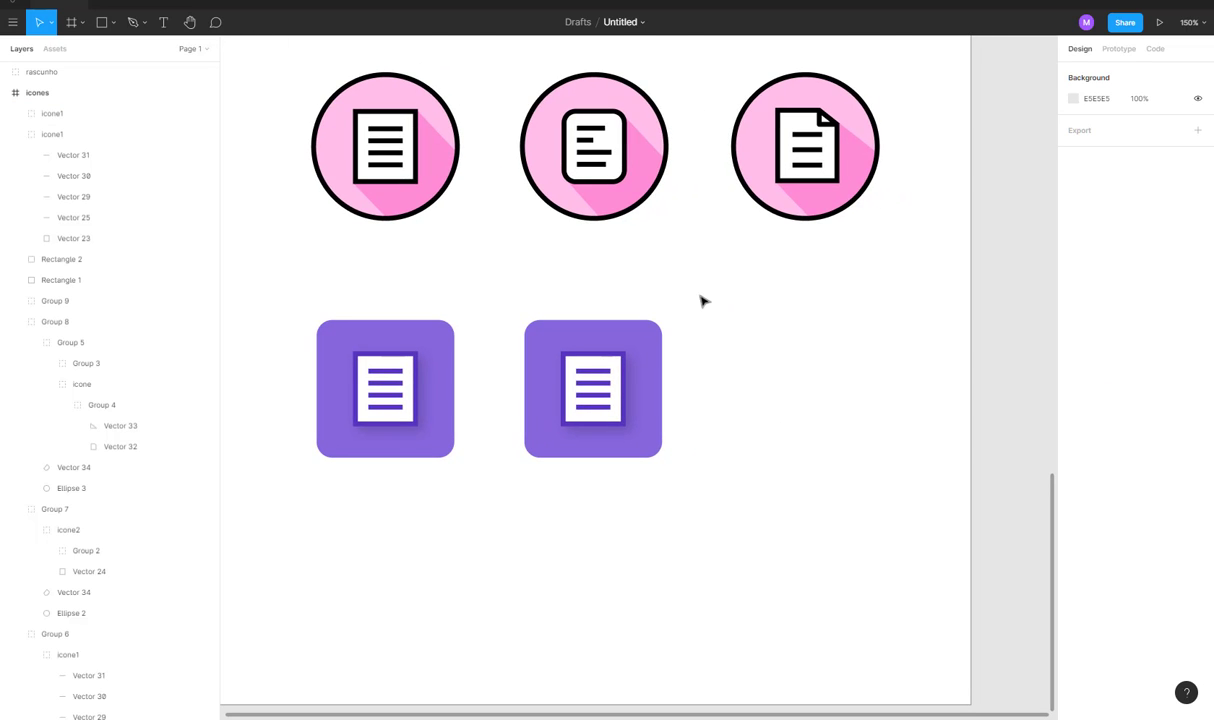
# Delete the document icon on the second purple square and paste the rounded document icon from the second circled icon there.
pyautogui.click(607, 405)
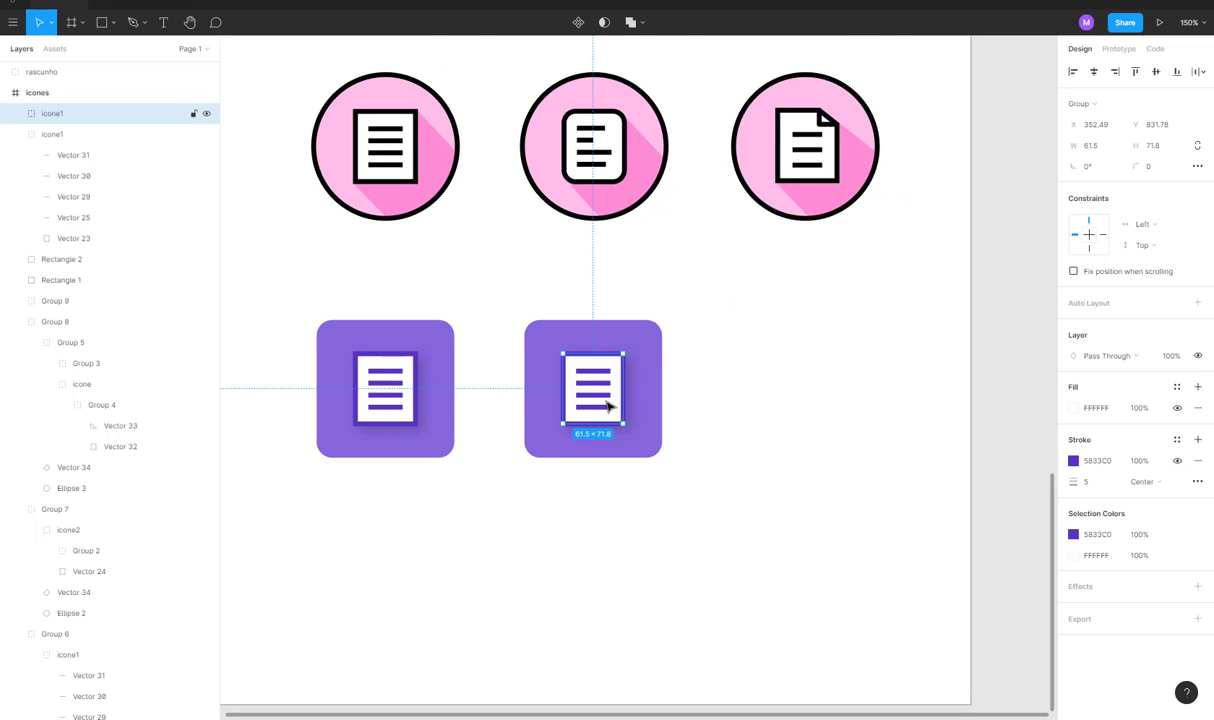
pyautogui.press('Delete')
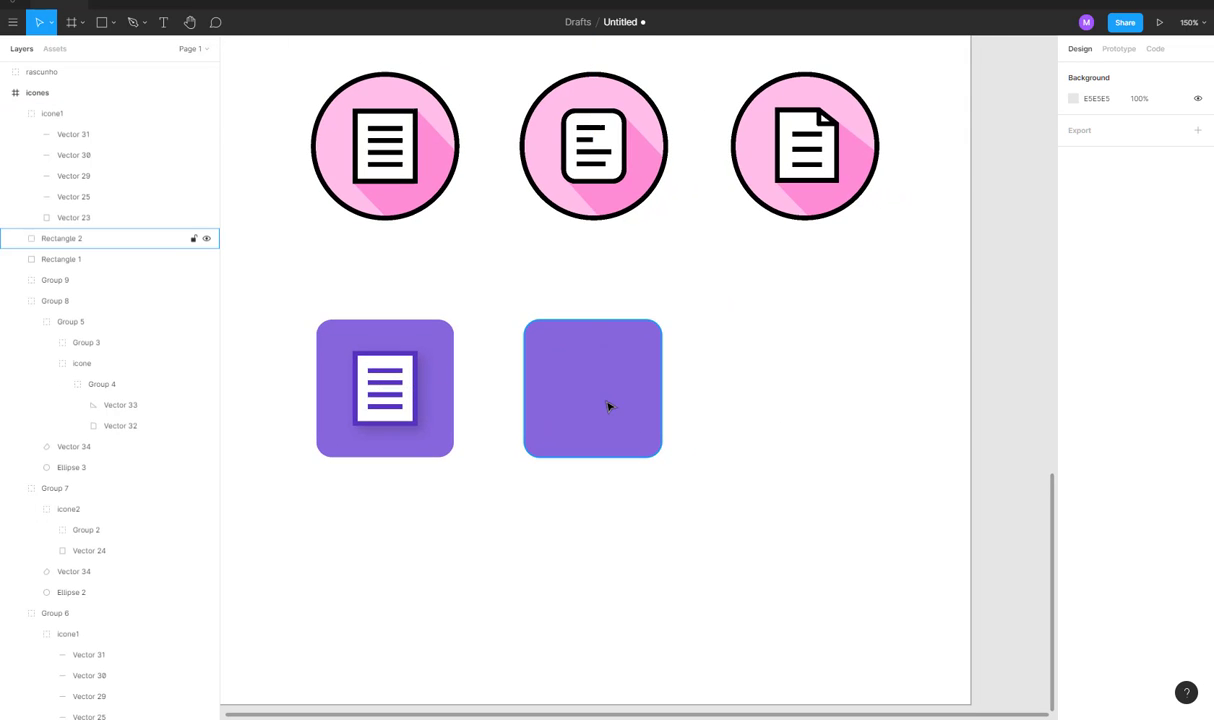
pyautogui.doubleClick(619, 122)
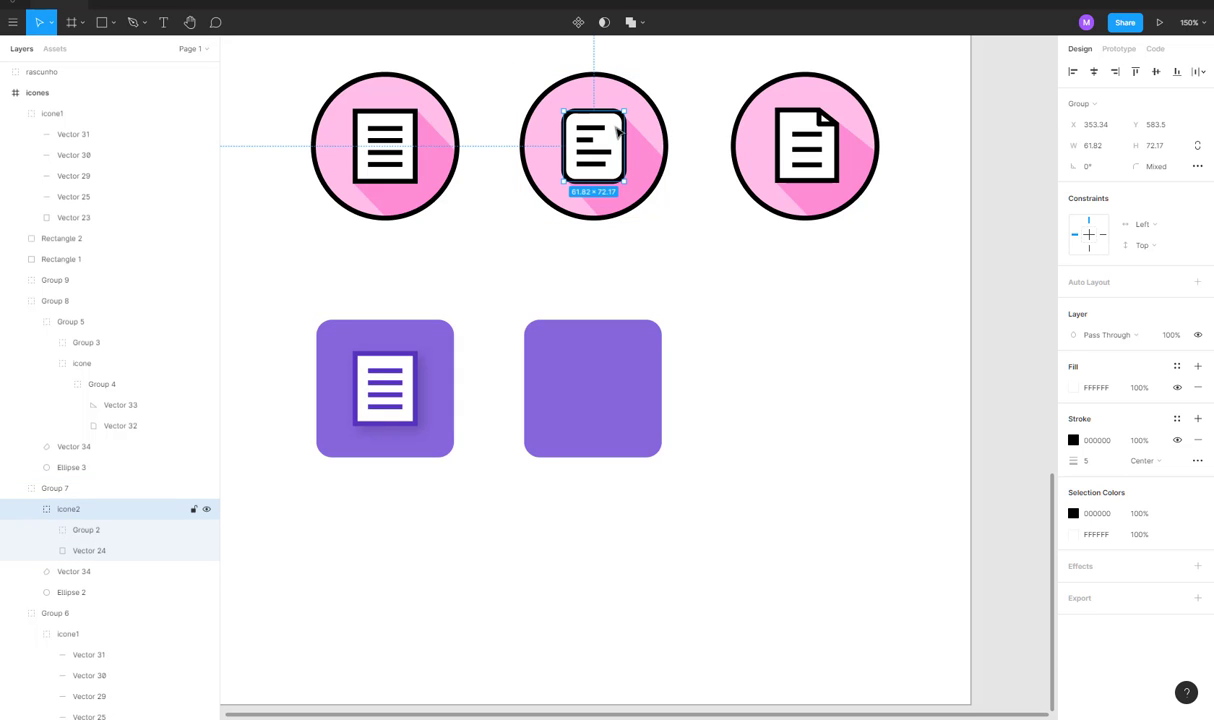
pyautogui.click(574, 388)
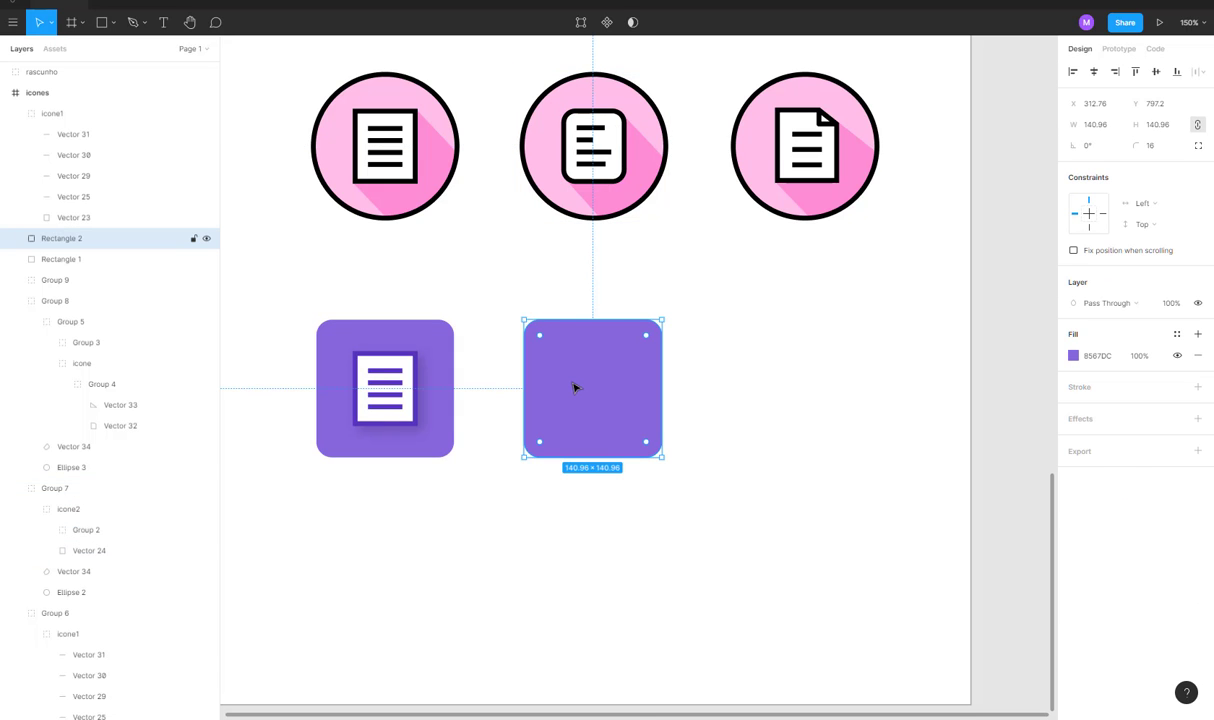
pyautogui.hotkey('ctrl', 'v')
# Align the pasted rounded document icon with the second purple square on their horizontal and vertical centers.
pyautogui.moveTo(550, 471); pyautogui.dragTo(674, 278)
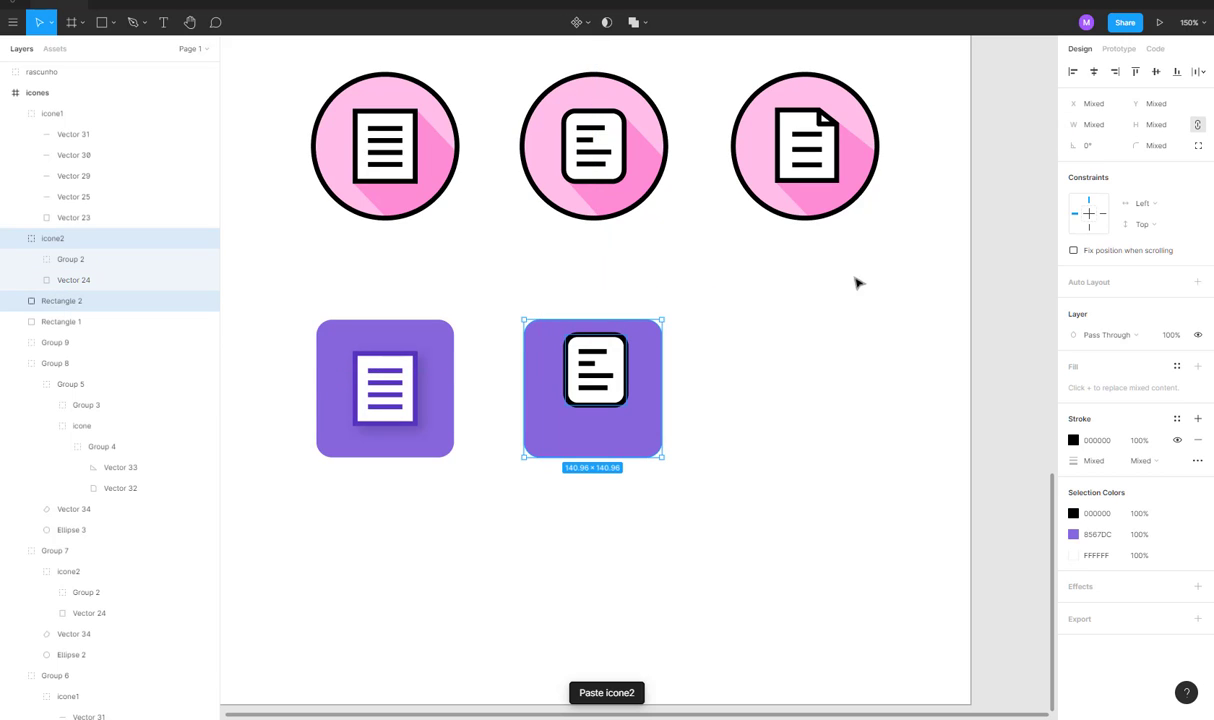
pyautogui.click(1093, 74)
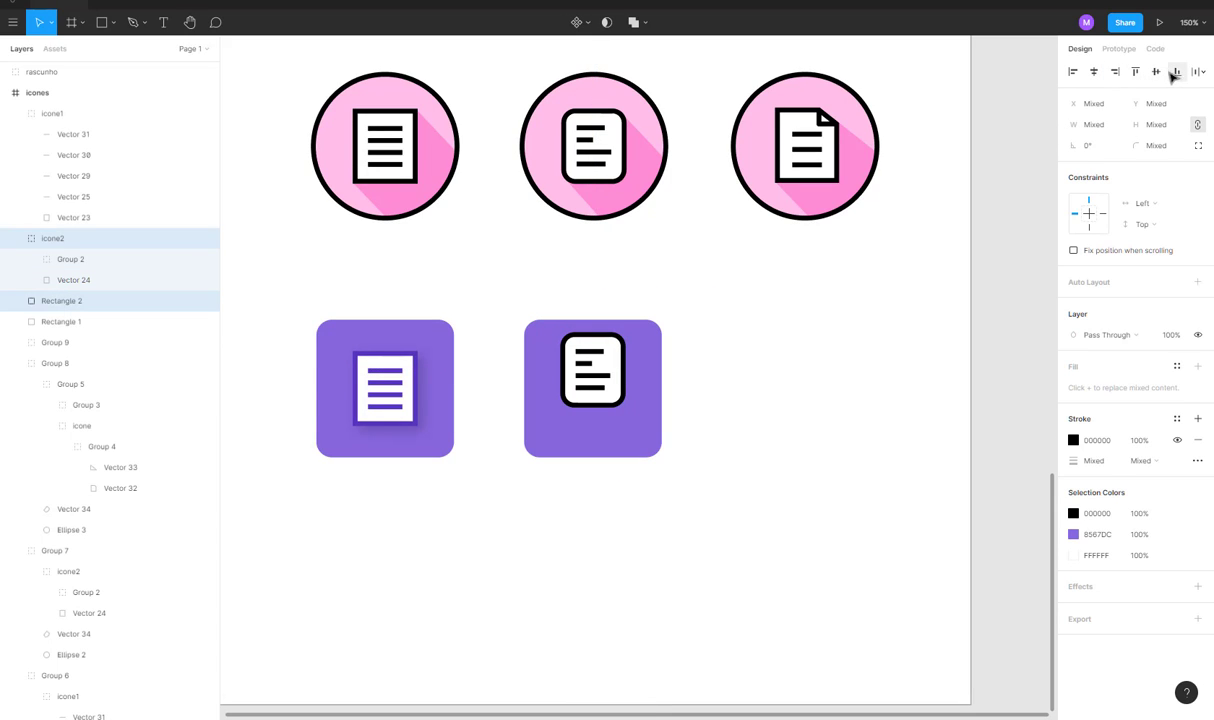
pyautogui.click(1156, 72)
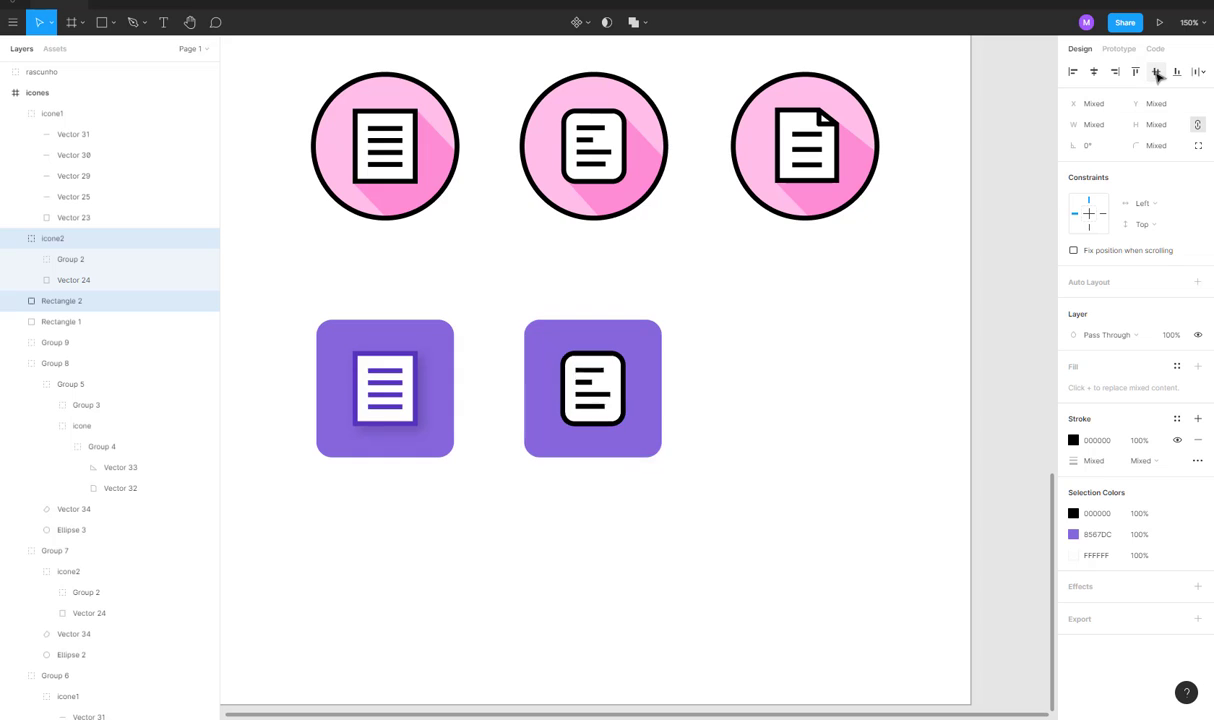
# Set the stroke of the rounded document's outline and its four text lines to the dark purple 5833C0.
pyautogui.scroll(3, 590, 380)
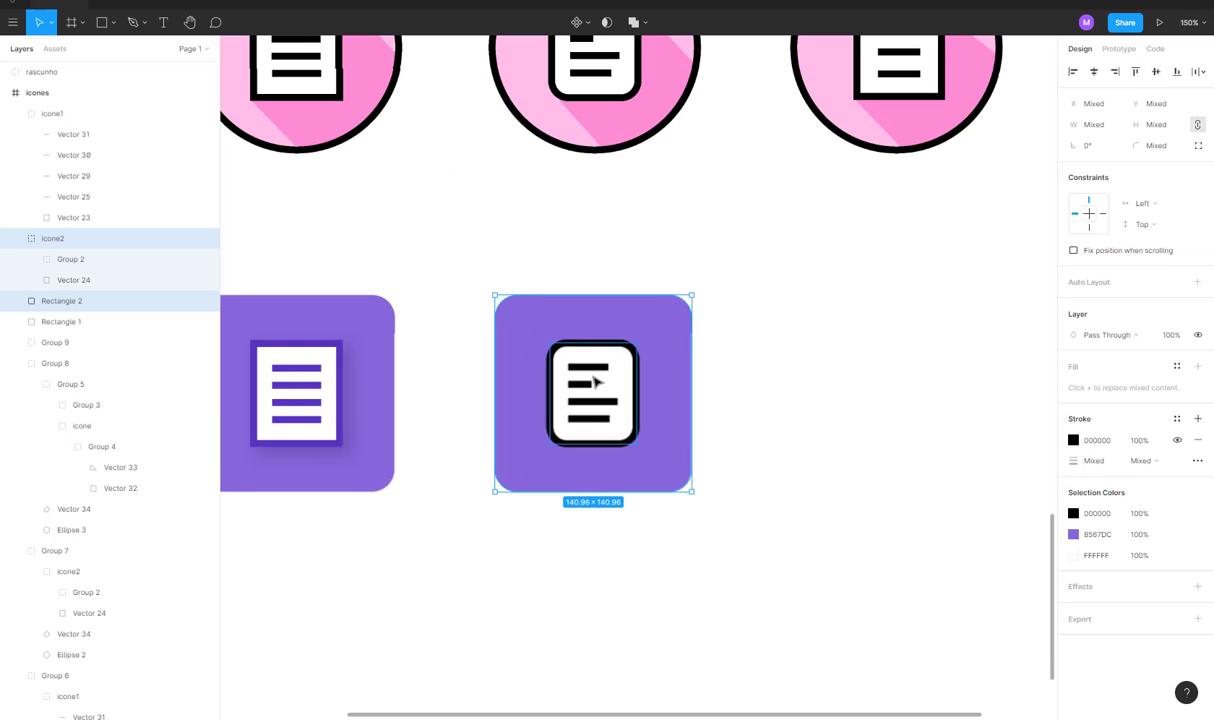
pyautogui.hscroll(-3, 770, 302)
pyautogui.click(840, 328)
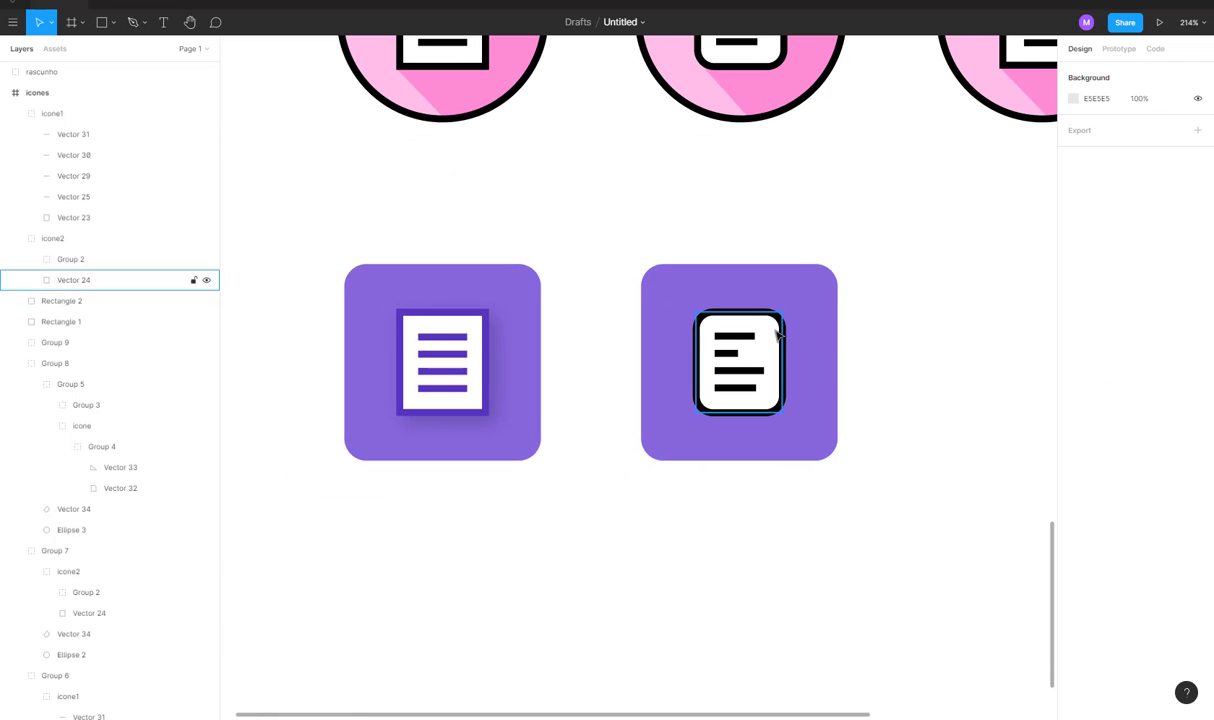
pyautogui.doubleClick(780, 331)
pyautogui.keyDown('shift'); pyautogui.click(731, 353); pyautogui.keyUp('shift')
pyautogui.keyDown('shift'); pyautogui.click(733, 370); pyautogui.keyUp('shift')
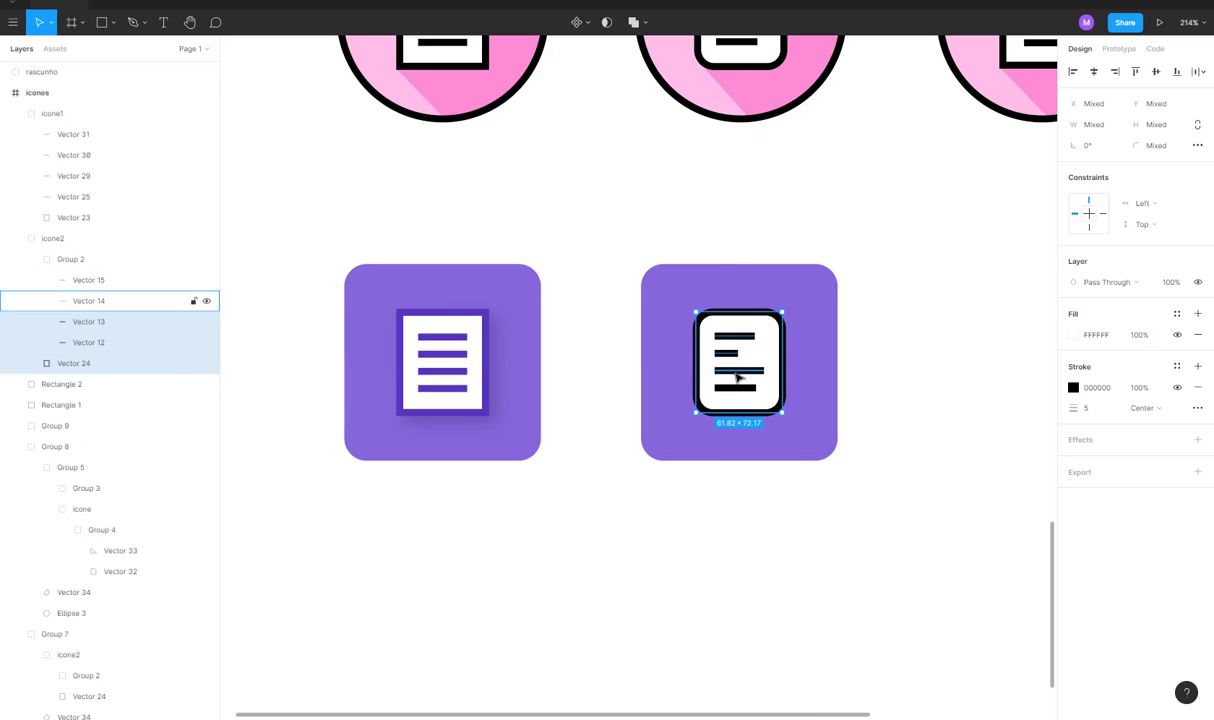
pyautogui.keyDown('shift'); pyautogui.click(733, 388); pyautogui.keyUp('shift')
pyautogui.click(1073, 387)
pyautogui.click(957, 605)
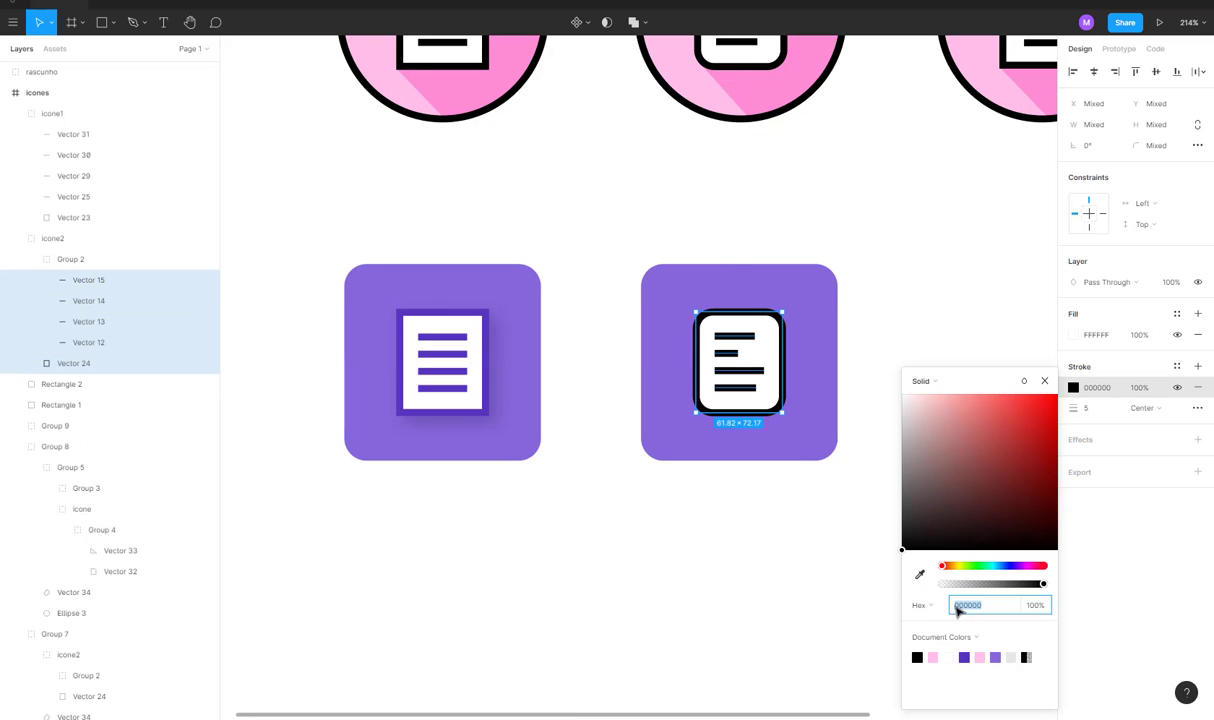
pyautogui.click(964, 657)
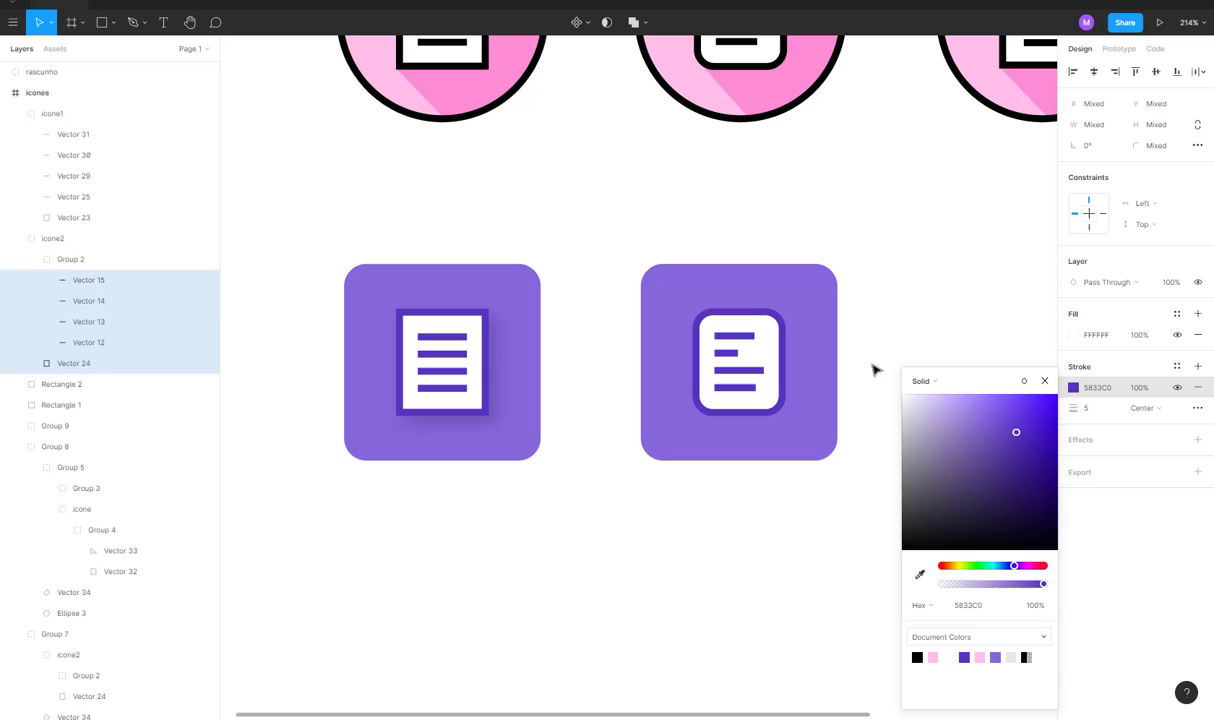
pyautogui.click(895, 315)
# Remove the drop shadow from the document outline on the first purple square.
pyautogui.hscroll(3, 845, 332)
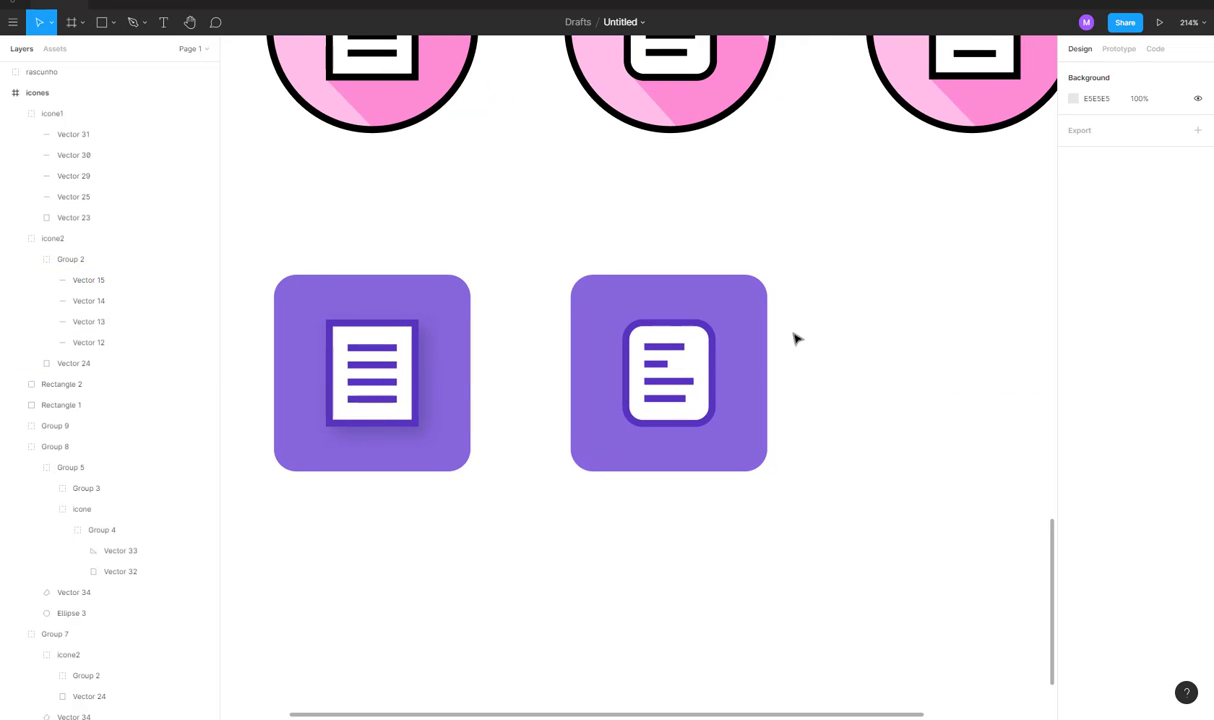
pyautogui.click(416, 421)
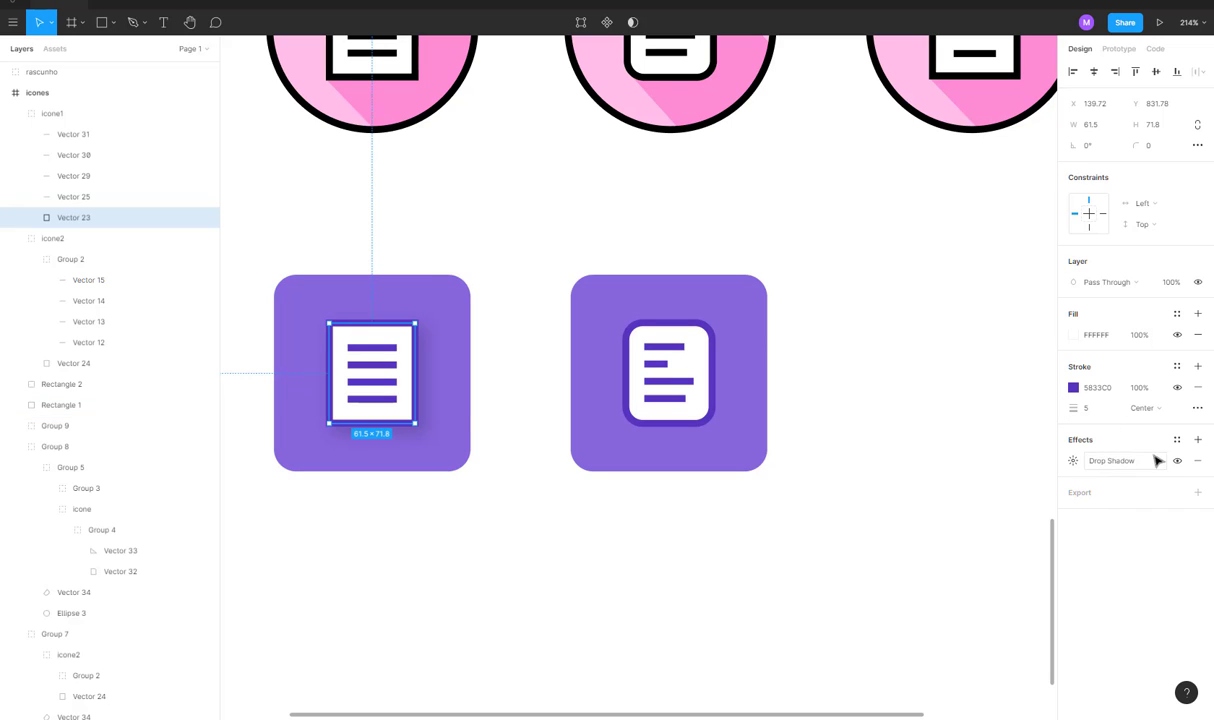
pyautogui.click(1197, 460)
pyautogui.click(952, 386)
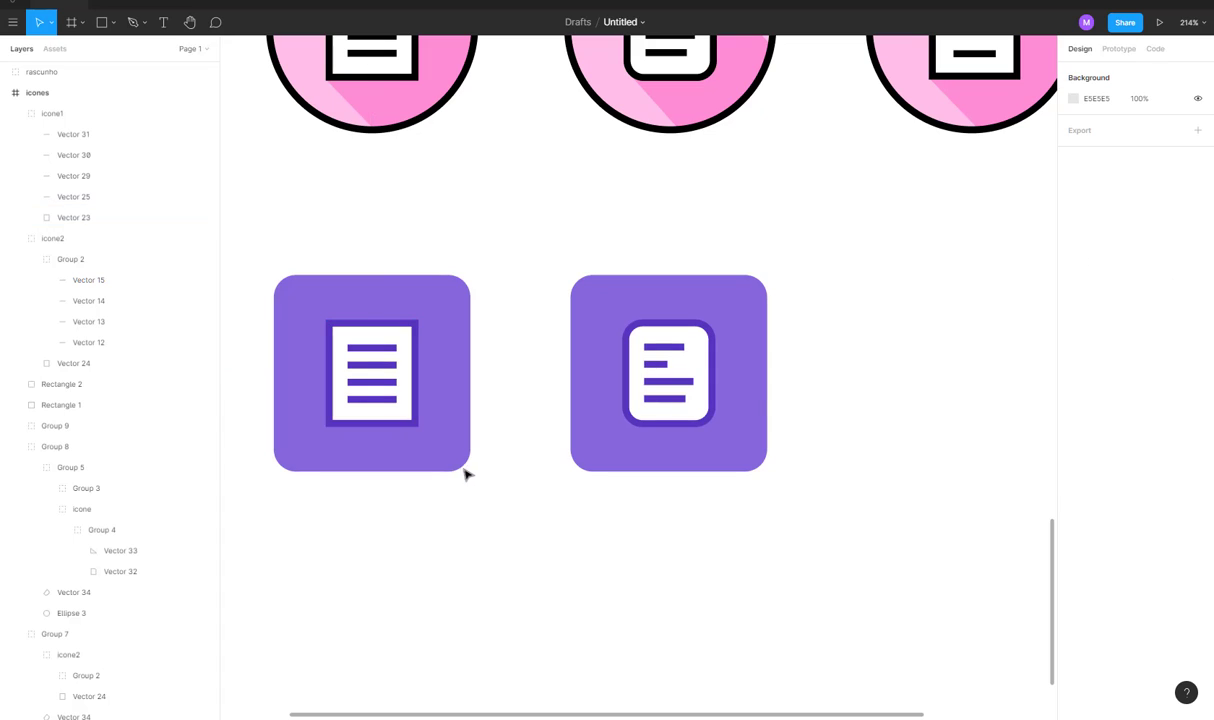
# Add a drop shadow with a blur of 9 to the first purple square.
pyautogui.click(440, 442)
pyautogui.click(1090, 422)
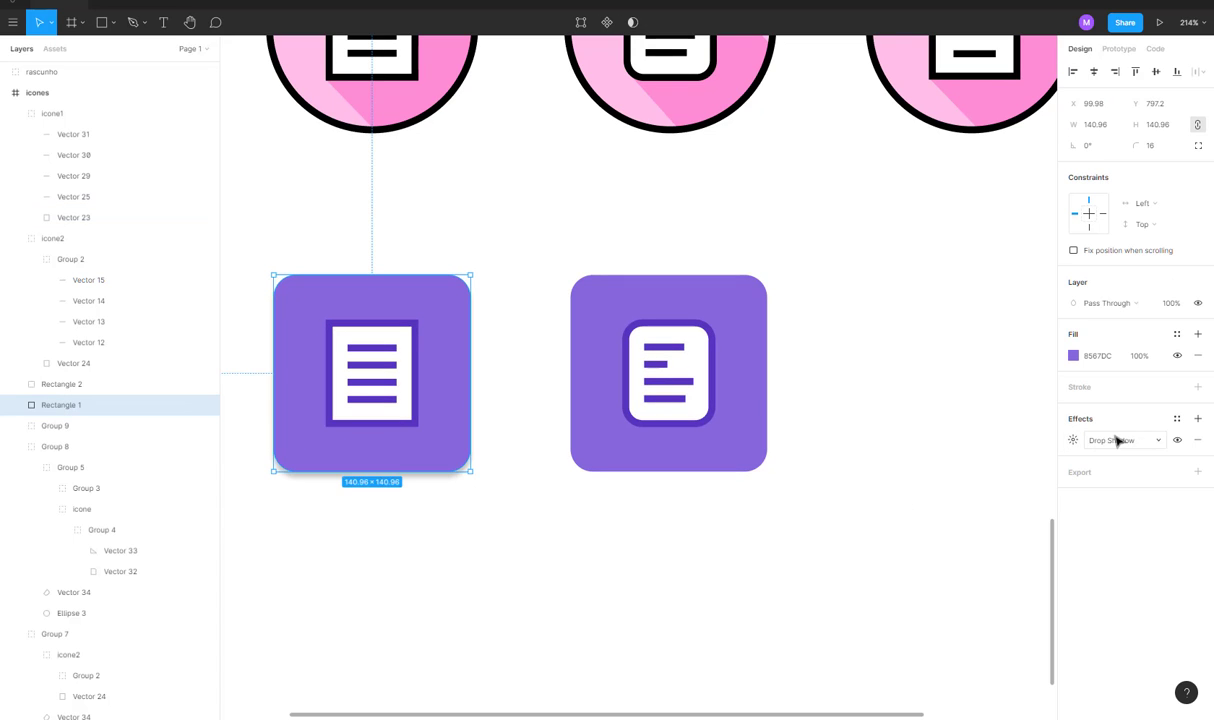
pyautogui.click(1073, 440)
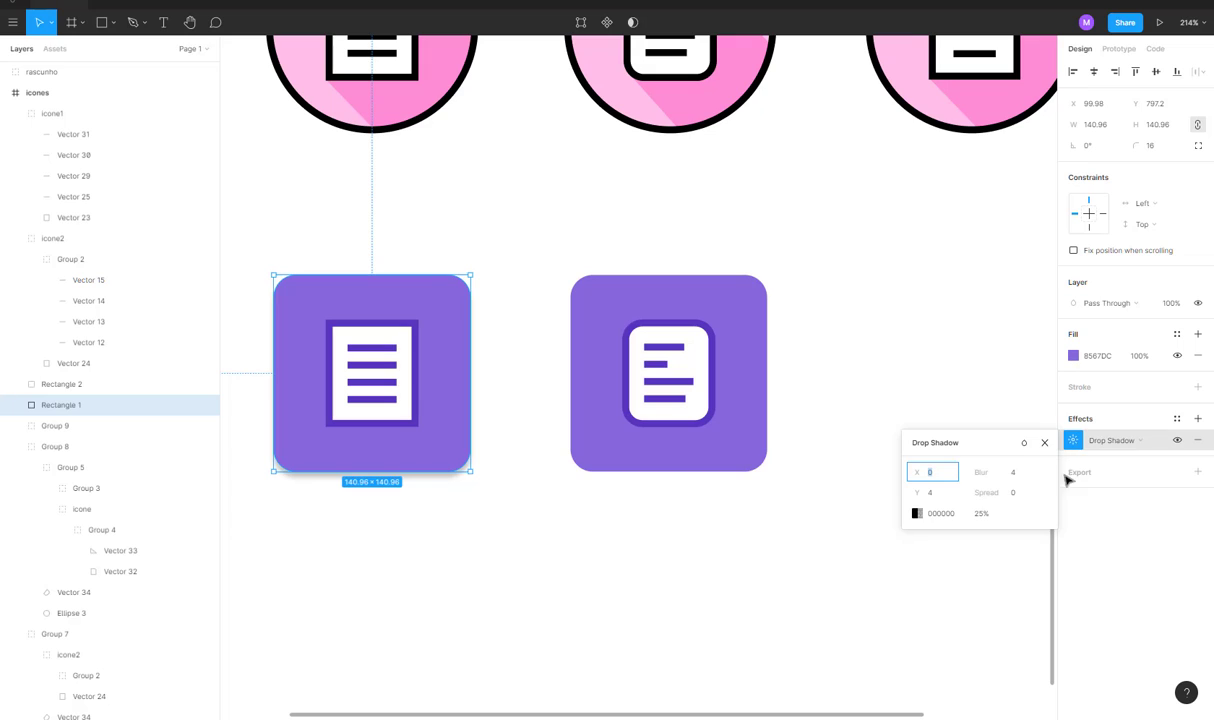
pyautogui.moveTo(991, 476); pyautogui.dragTo(1034, 465)
# Set the first purple square's drop shadow to 30% opacity with an X offset of 4.
pyautogui.click(982, 515)
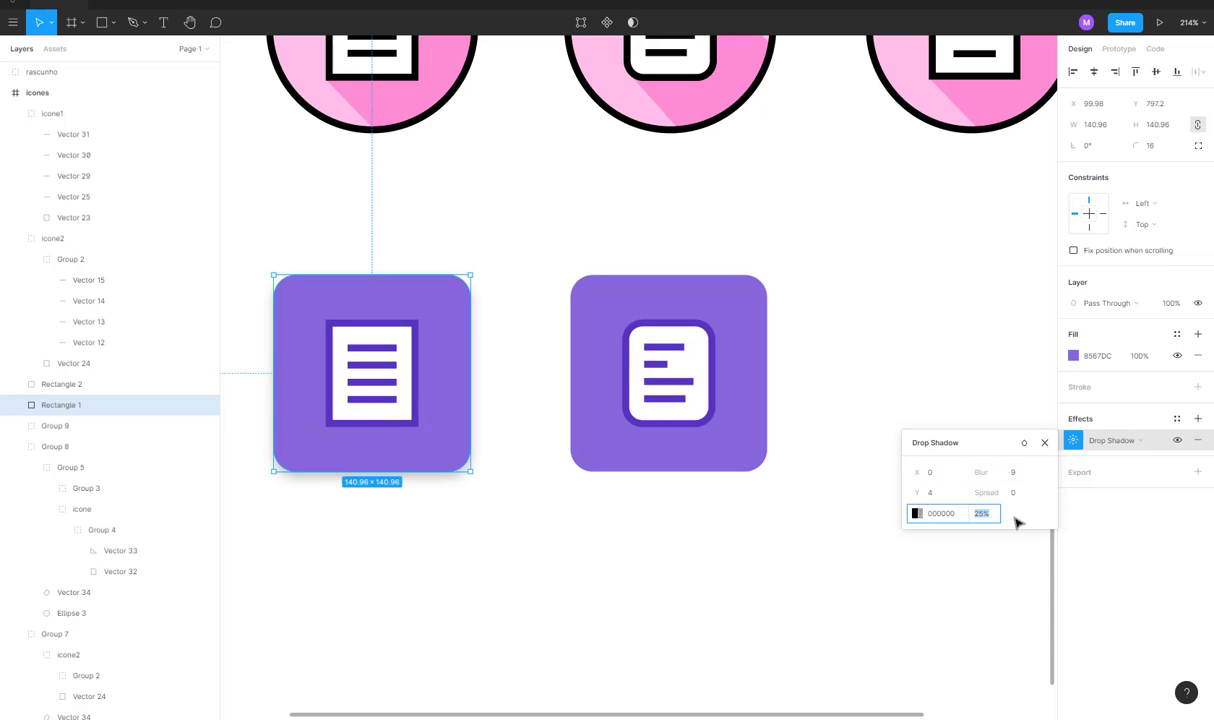
pyautogui.write('50')
pyautogui.press('Return')
pyautogui.click(995, 515)
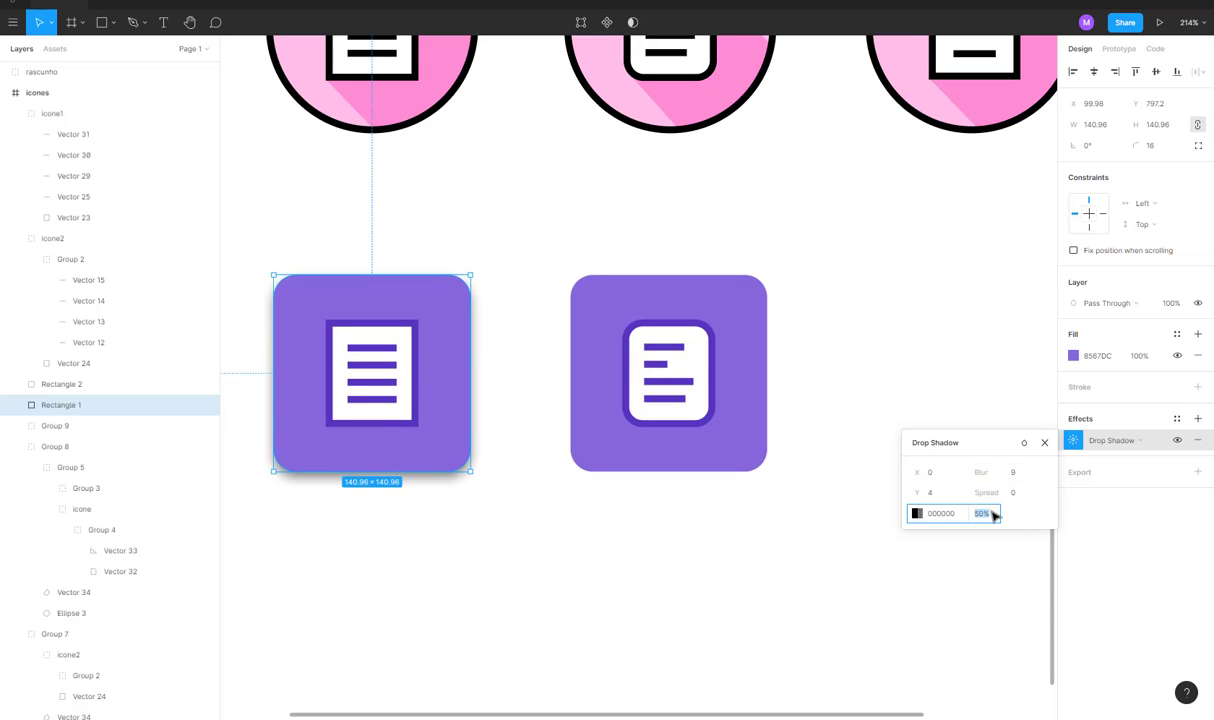
pyautogui.press('Return')
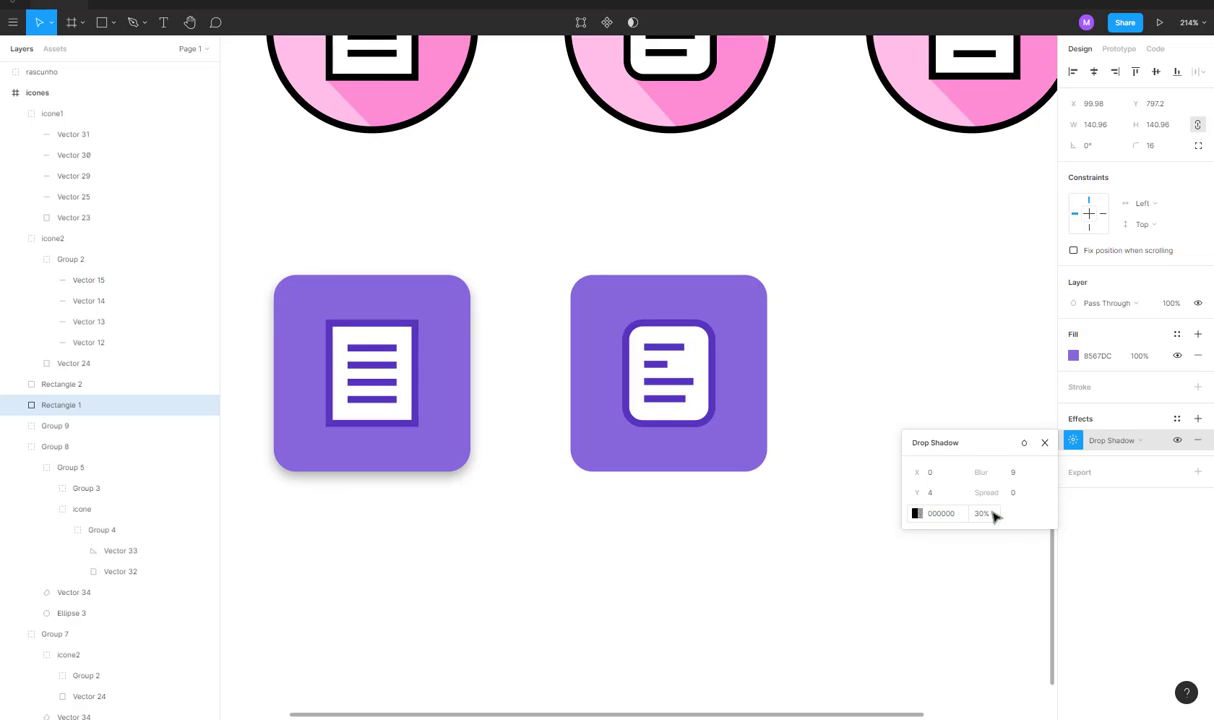
pyautogui.moveTo(919, 476); pyautogui.dragTo(924, 476)
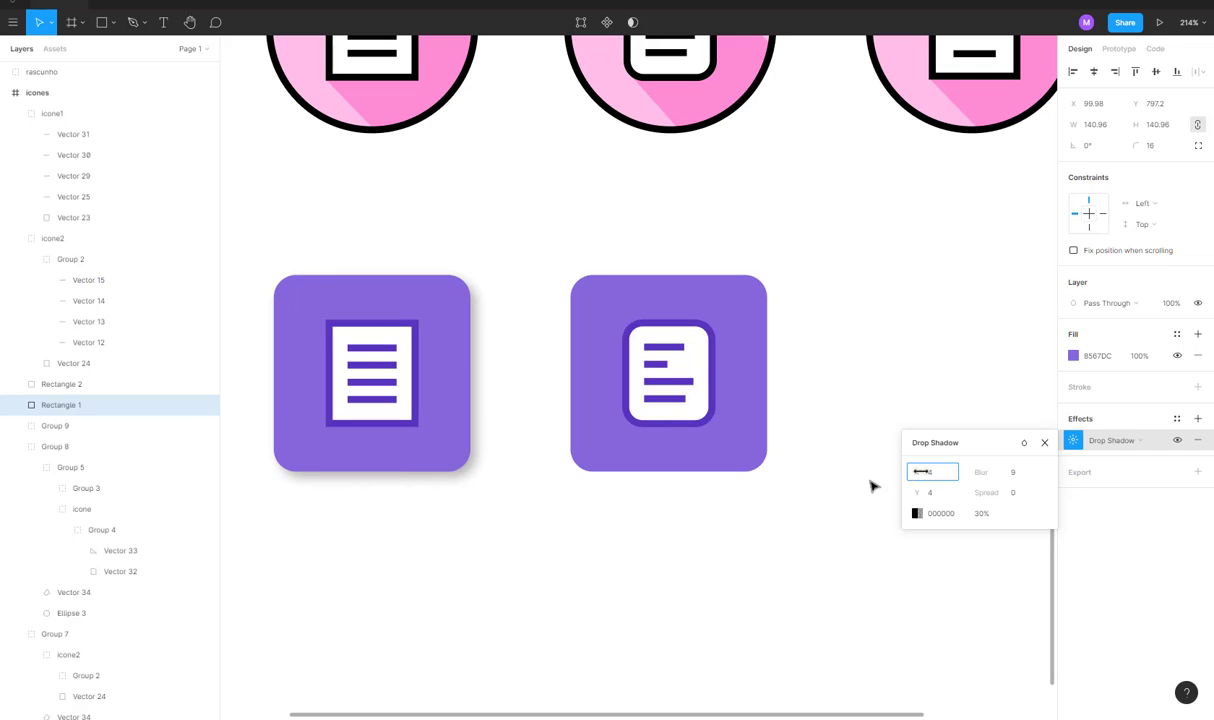
pyautogui.click(543, 536)
pyautogui.keyDown('ctrl'); pyautogui.scroll(-3, 543, 536); pyautogui.keyUp('ctrl')
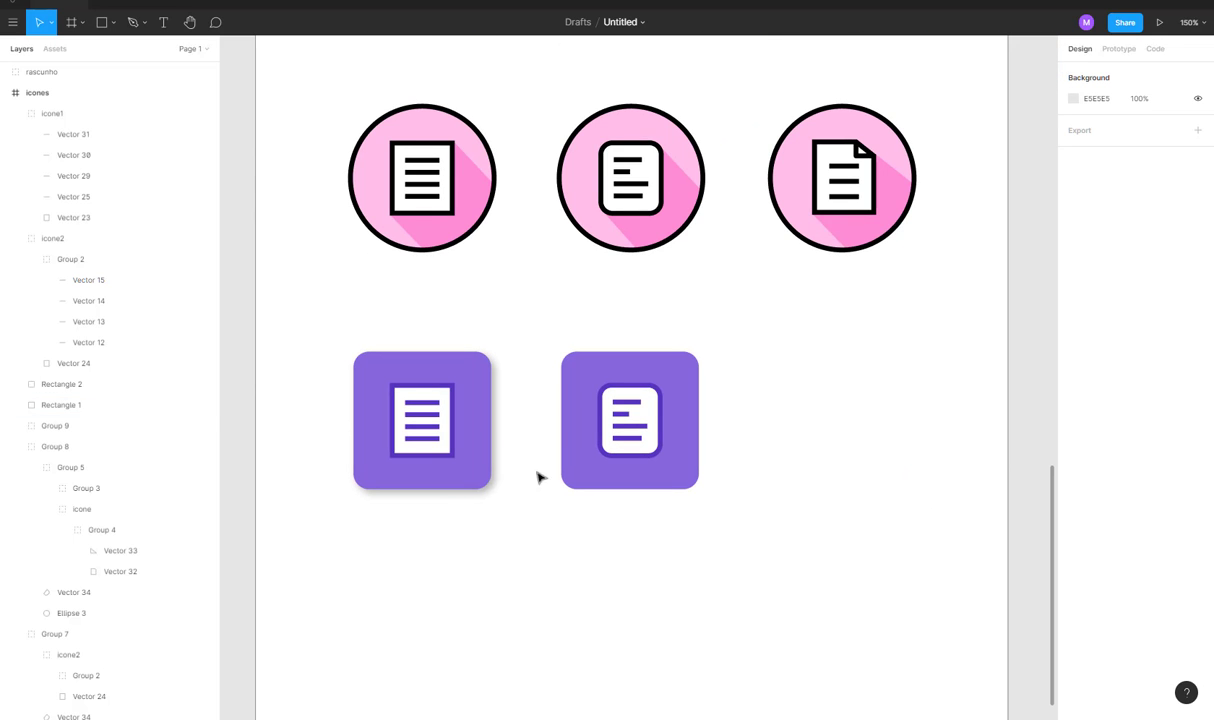
# Save the first purple square's drop shadow as a new effect style named "sombra".
pyautogui.click(477, 425)
pyautogui.click(913, 466)
pyautogui.click(485, 474)
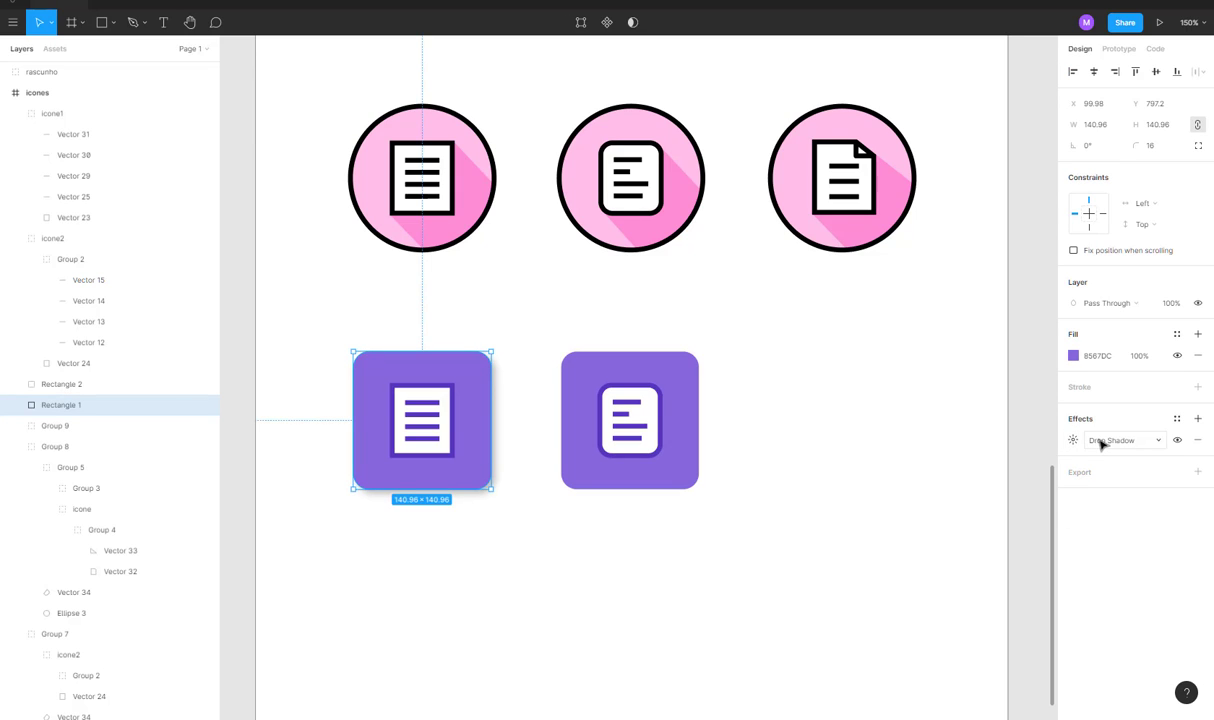
pyautogui.click(1162, 443)
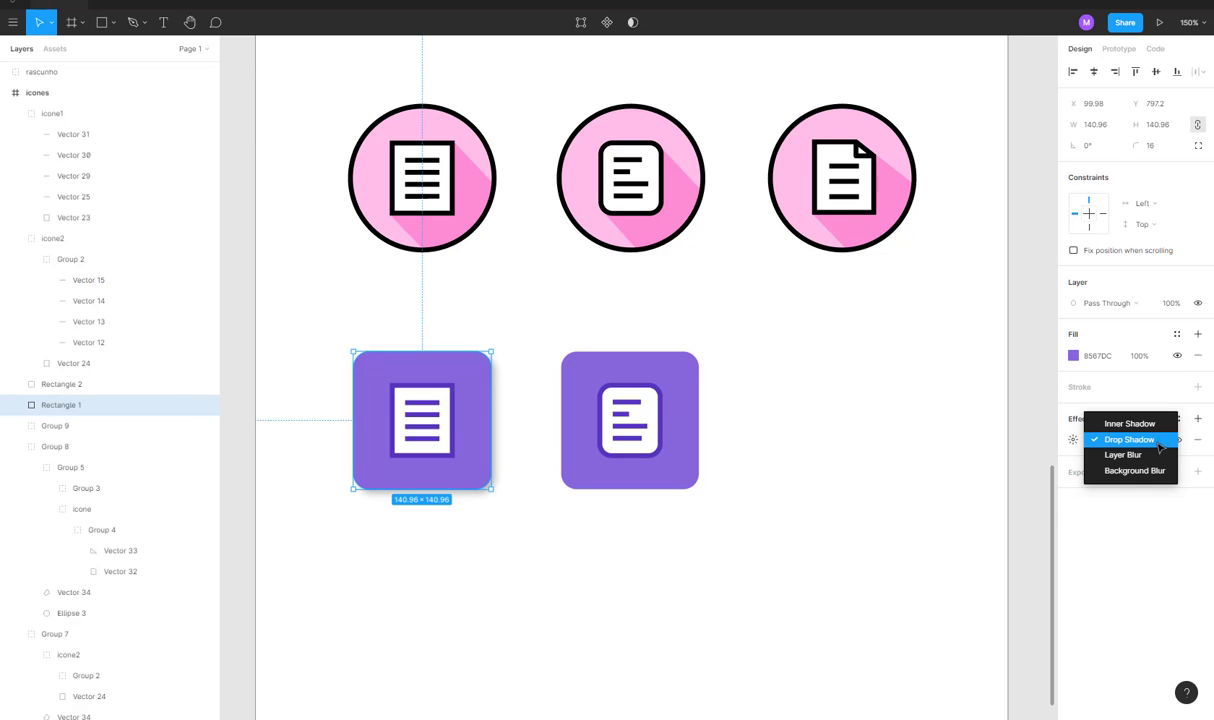
pyautogui.click(1158, 441)
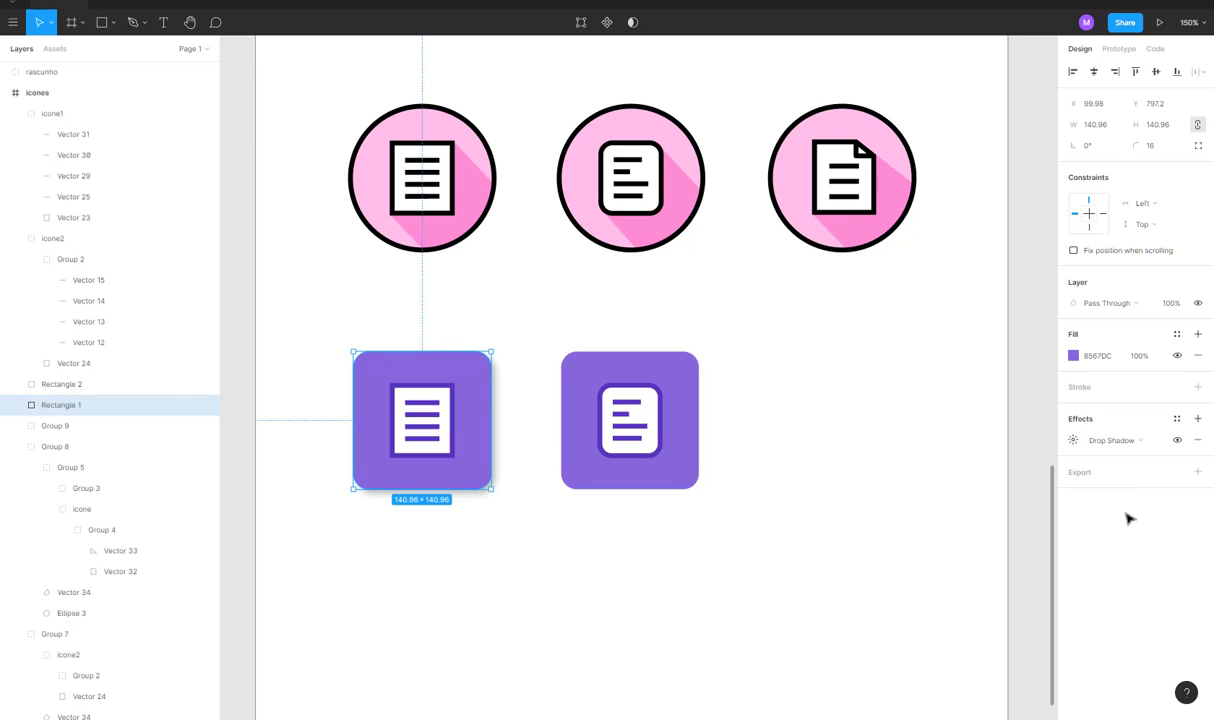
pyautogui.click(1178, 420)
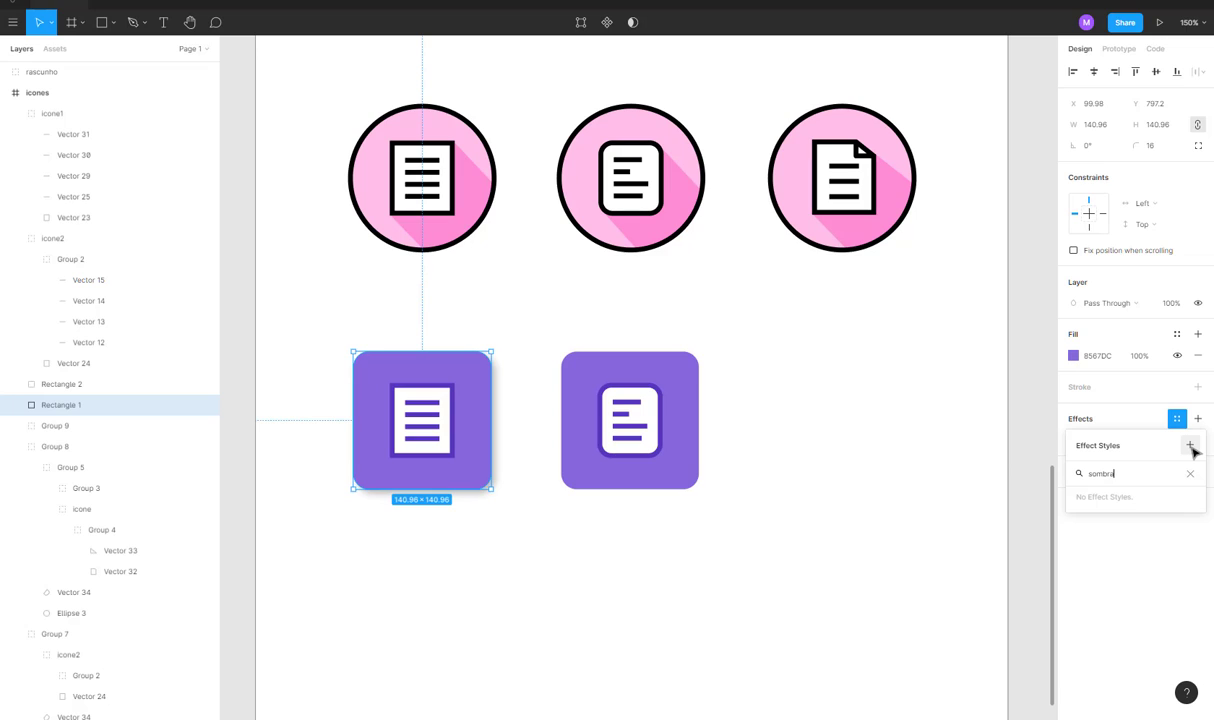
pyautogui.click(1191, 447)
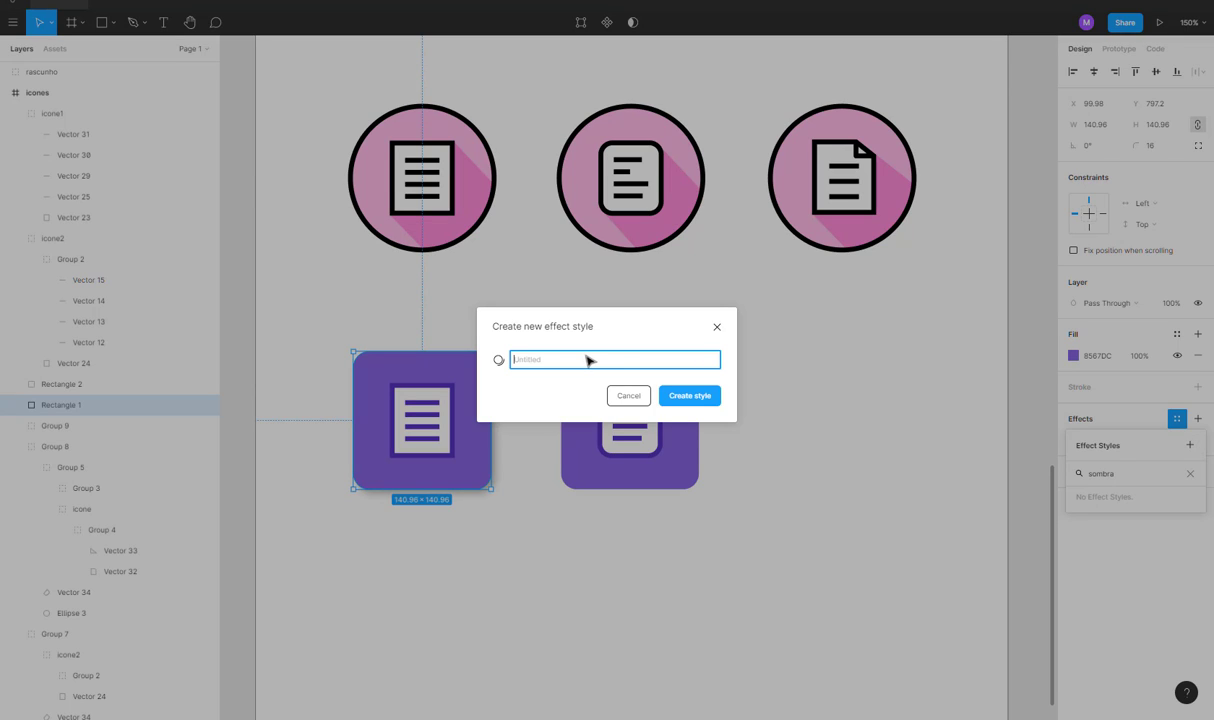
pyautogui.write('sombra')
pyautogui.press('Return')
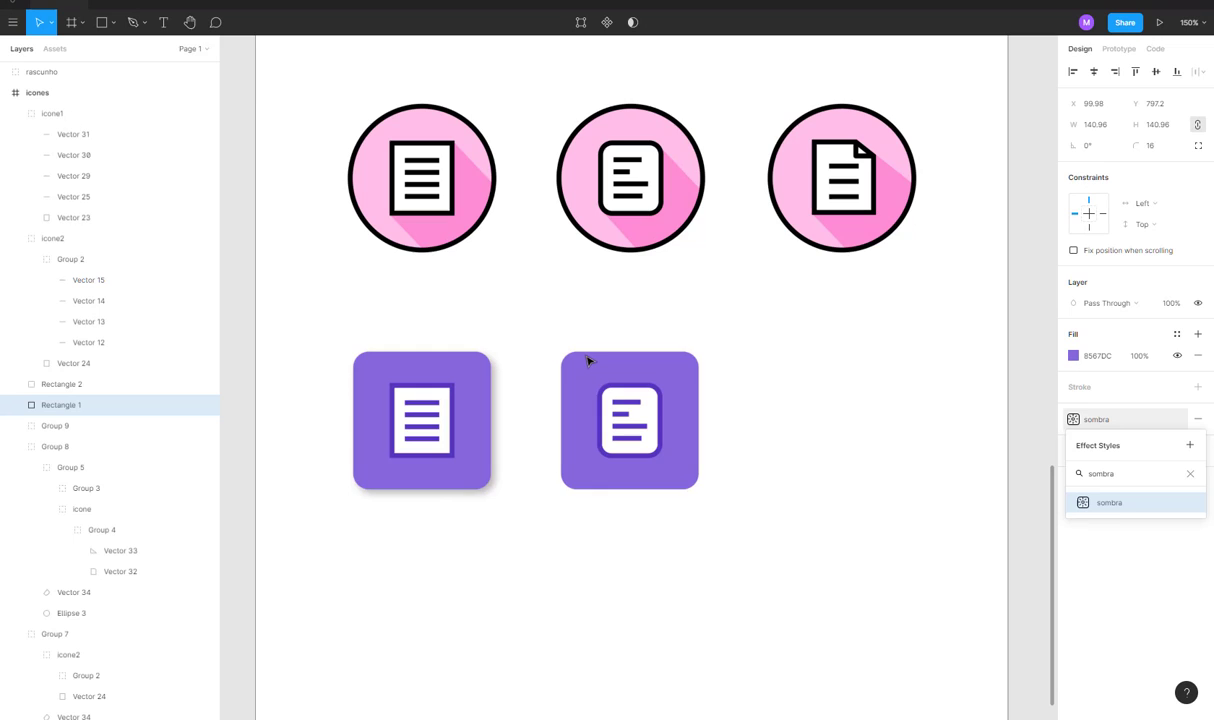
pyautogui.click(998, 428)
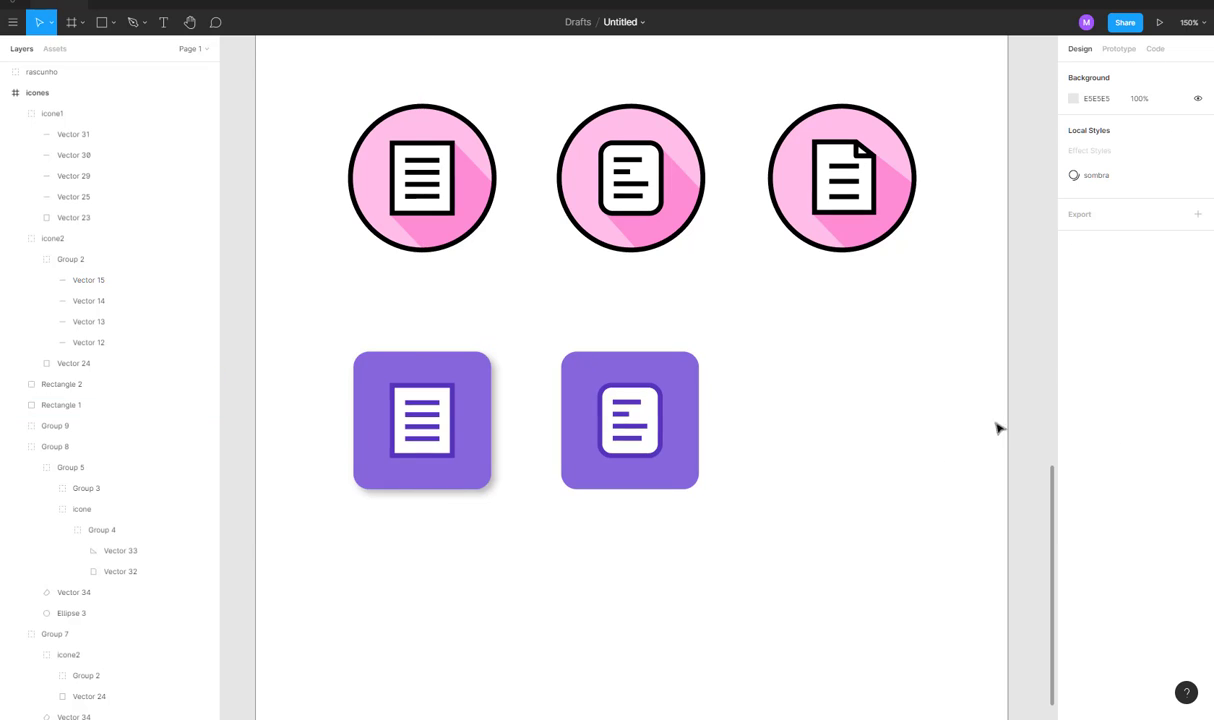
pyautogui.click(578, 463)
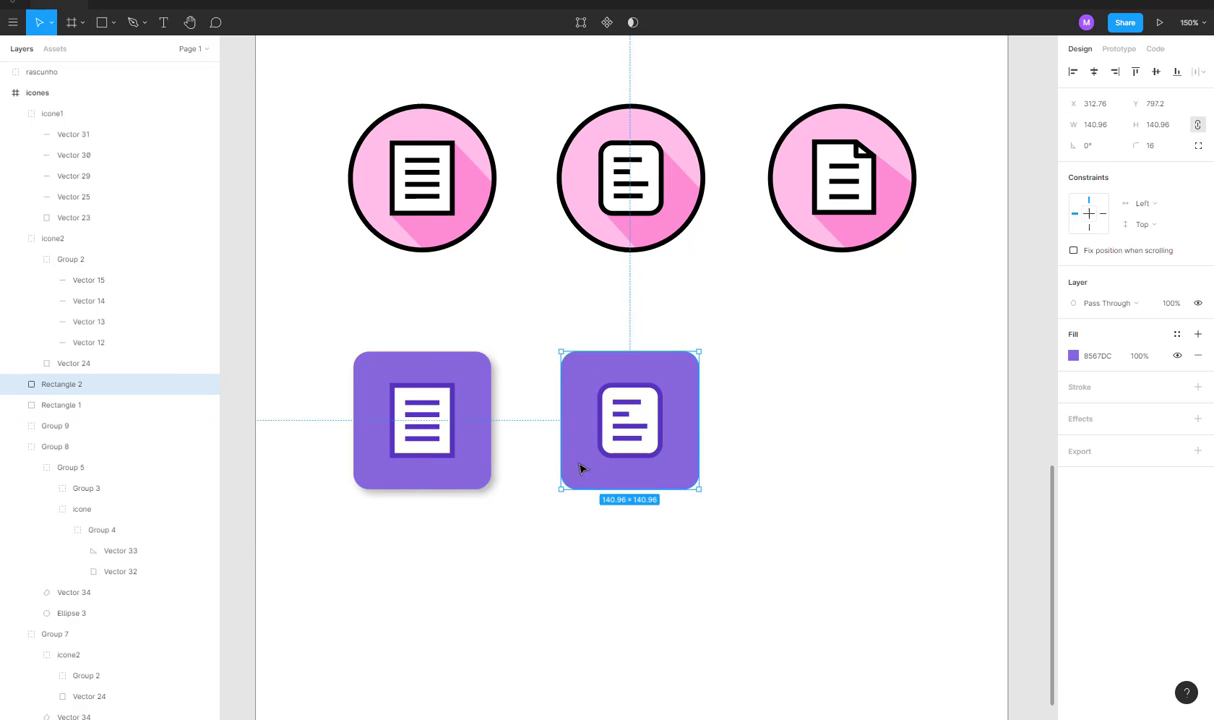
pyautogui.click(1082, 420)
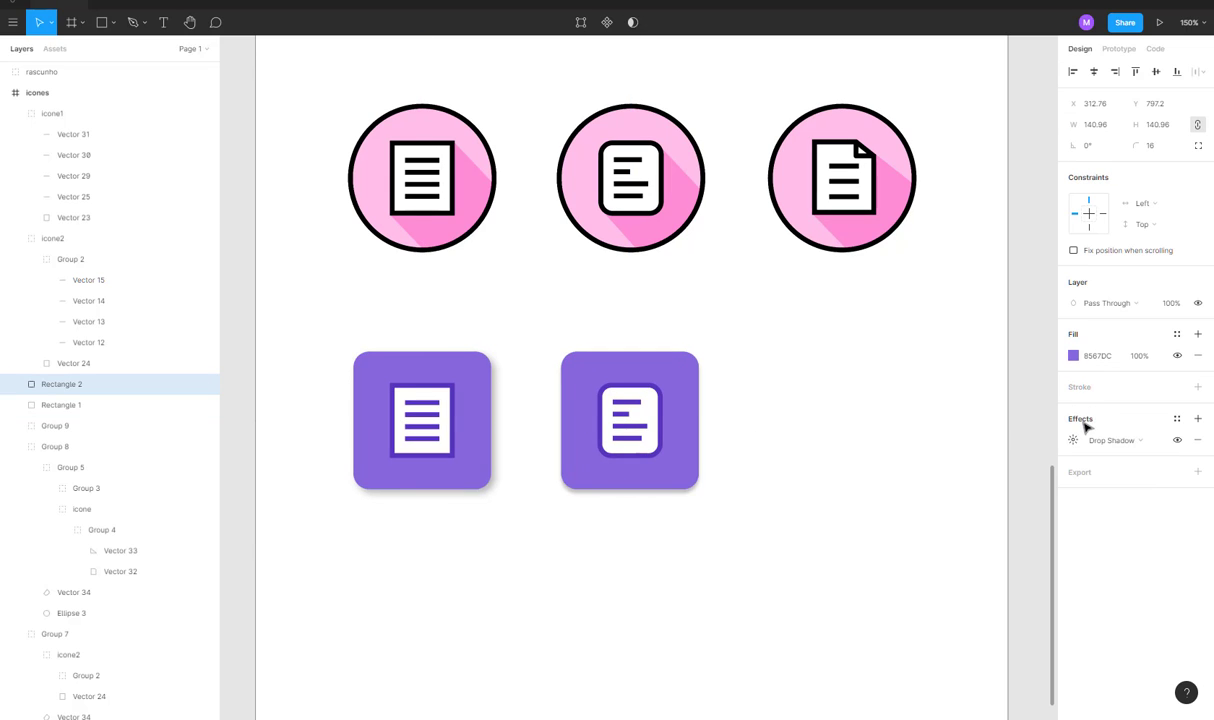
pyautogui.click(1177, 419)
pyautogui.click(735, 500)
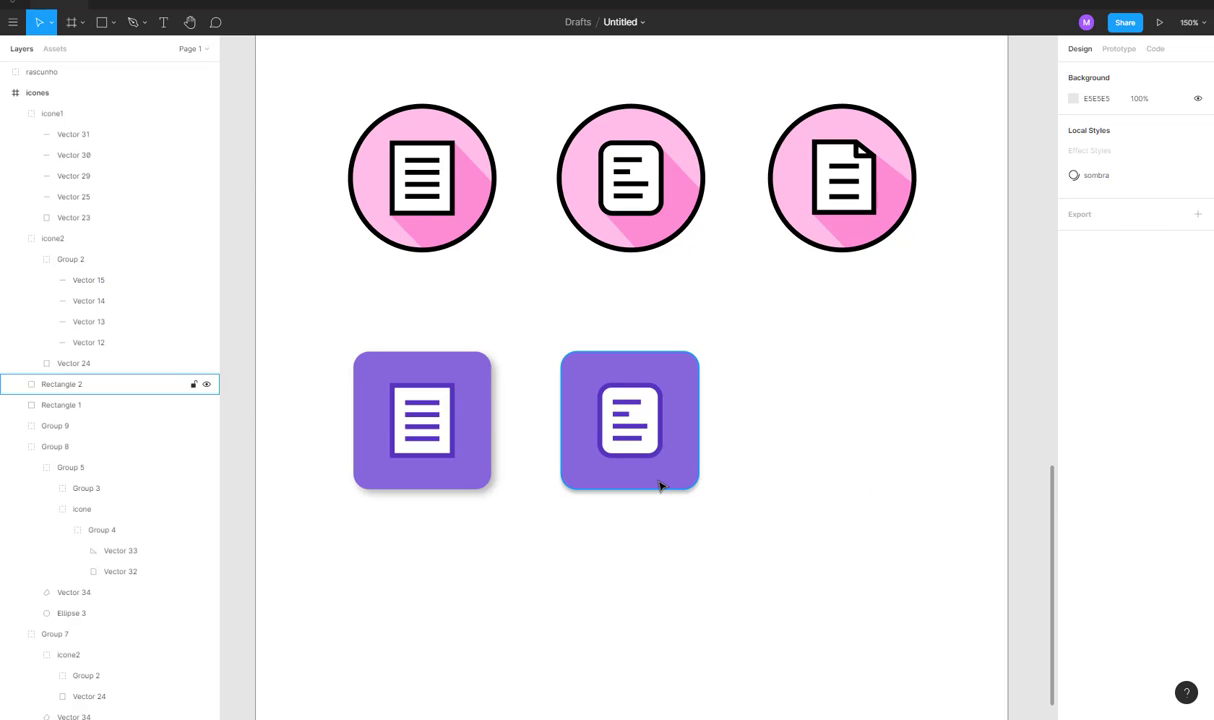
pyautogui.click(660, 486)
pyautogui.hotkey('ctrl', 'z')
pyautogui.hotkey('ctrl', 'z')
pyautogui.hotkey('ctrl', 'z')
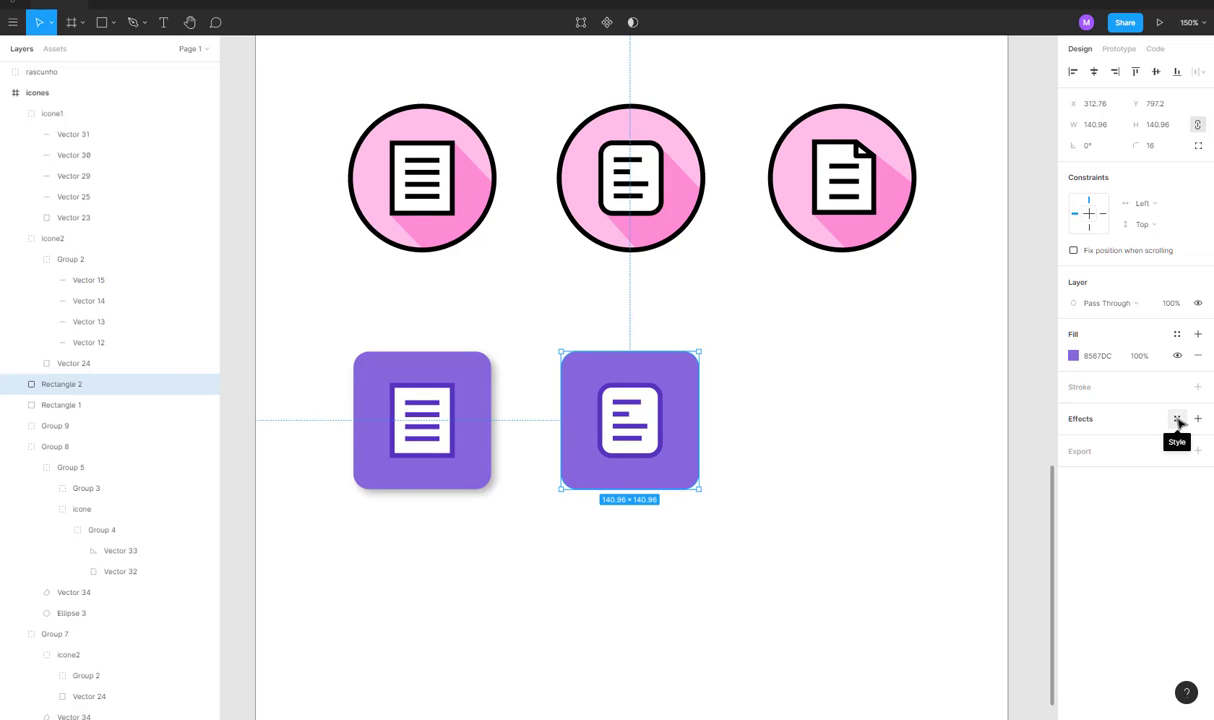
# Apply the "sombra" effect style to the second purple square.
pyautogui.click(1178, 420)
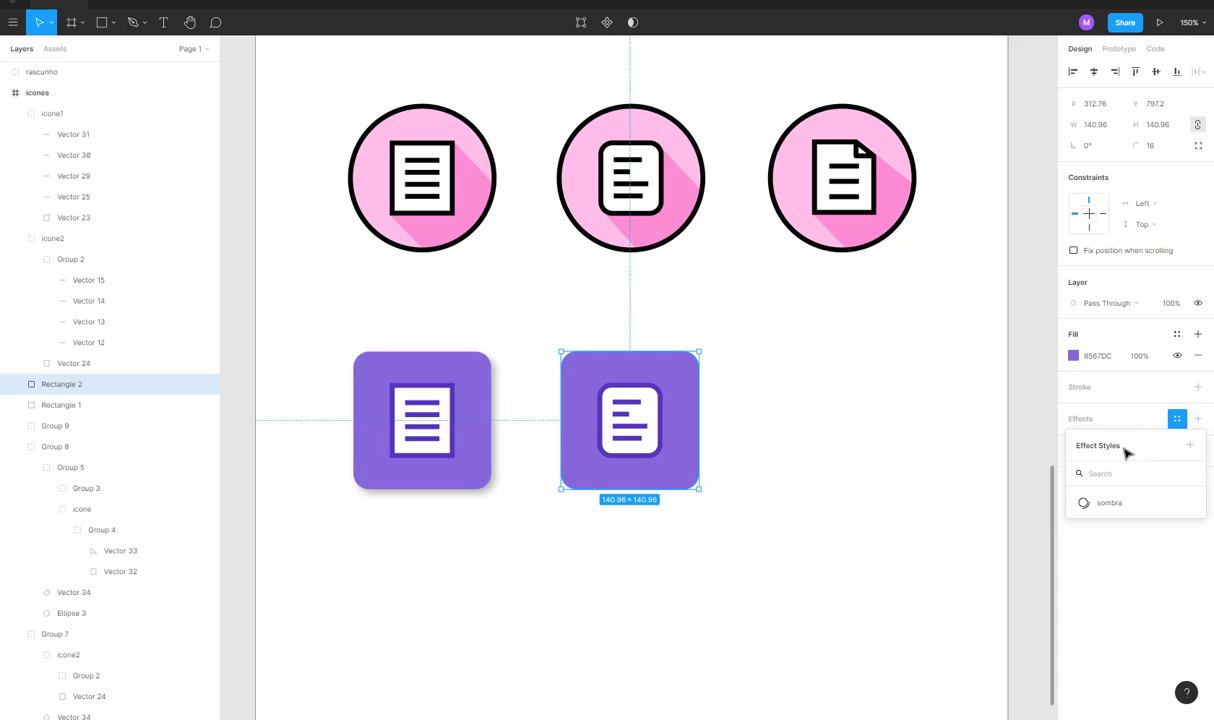
pyautogui.click(1107, 505)
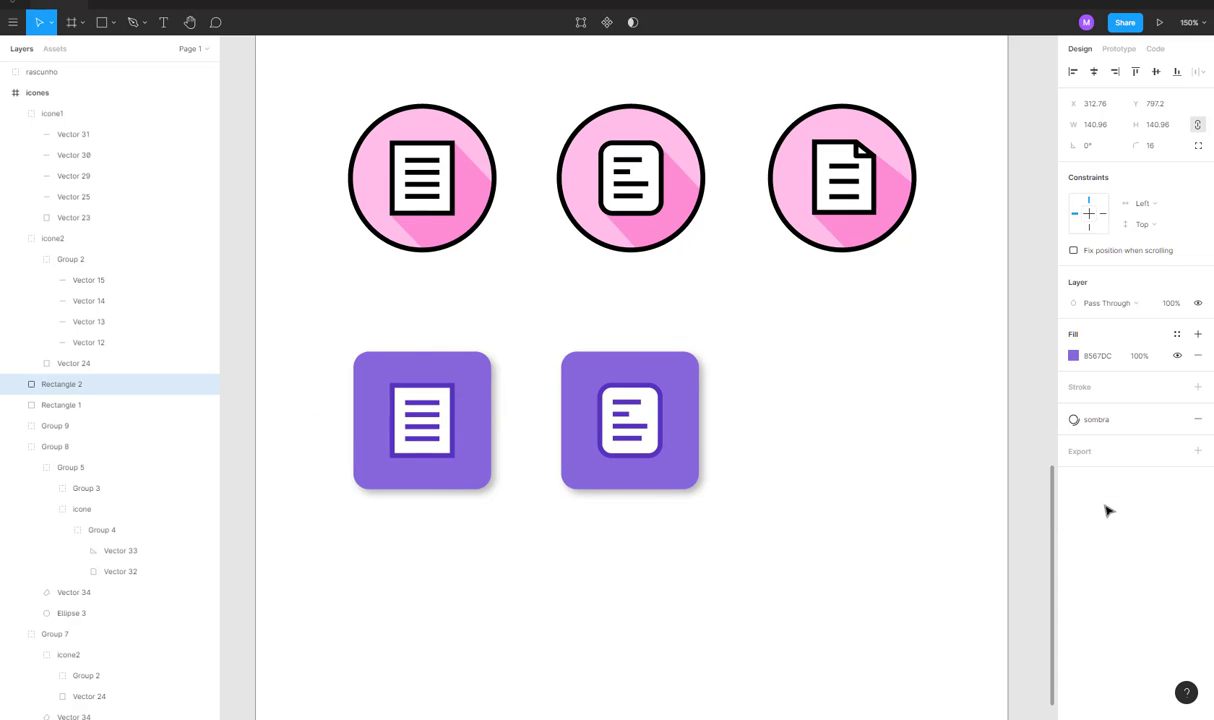
pyautogui.click(762, 400)
# Duplicate the second purple square to X 533.42 below the third circled icon and remove the effect style from the copy.
pyautogui.click(683, 378)
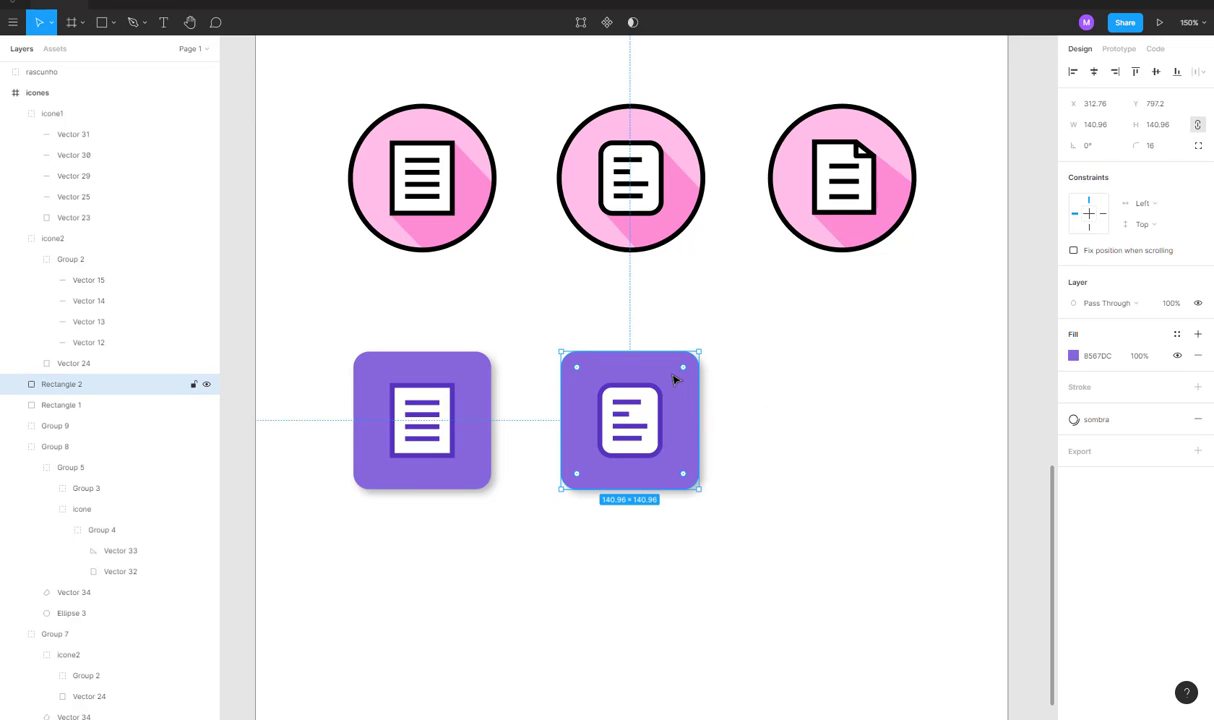
pyautogui.moveTo(667, 378); pyautogui.dragTo(883, 377)
pyautogui.click(1198, 419)
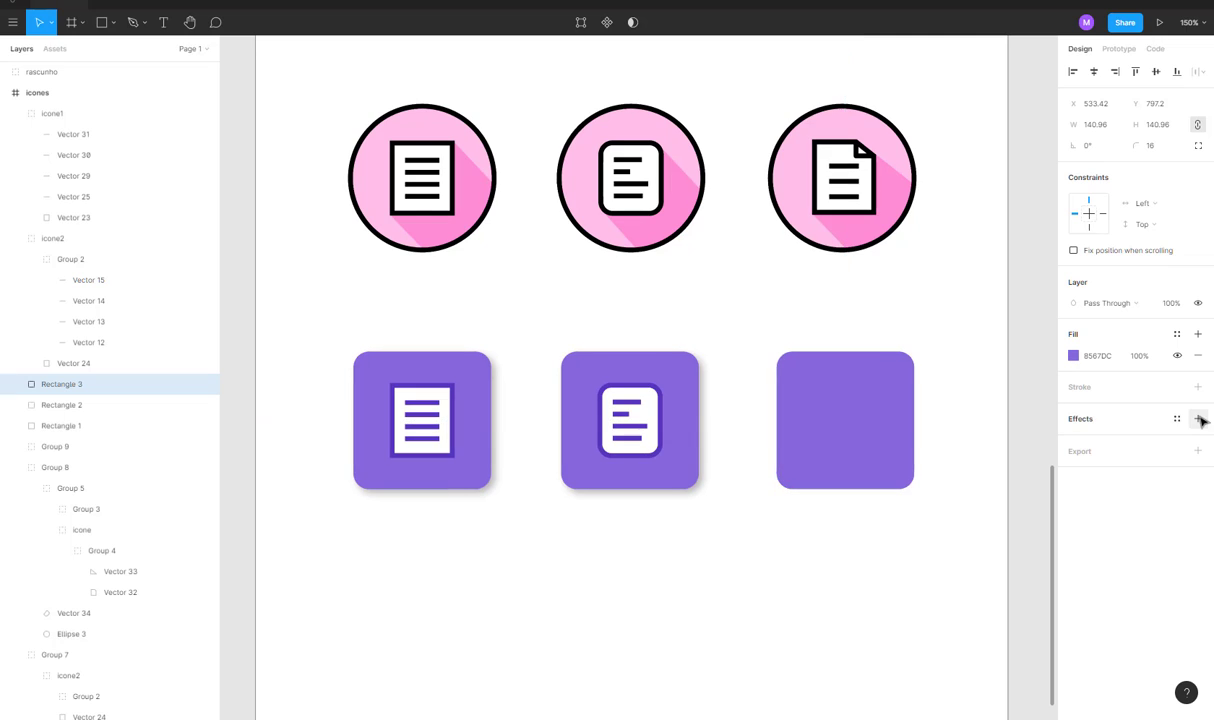
# Edit the "sombra" effect style and set its drop shadow's opacity to 25%.
pyautogui.click(1177, 419)
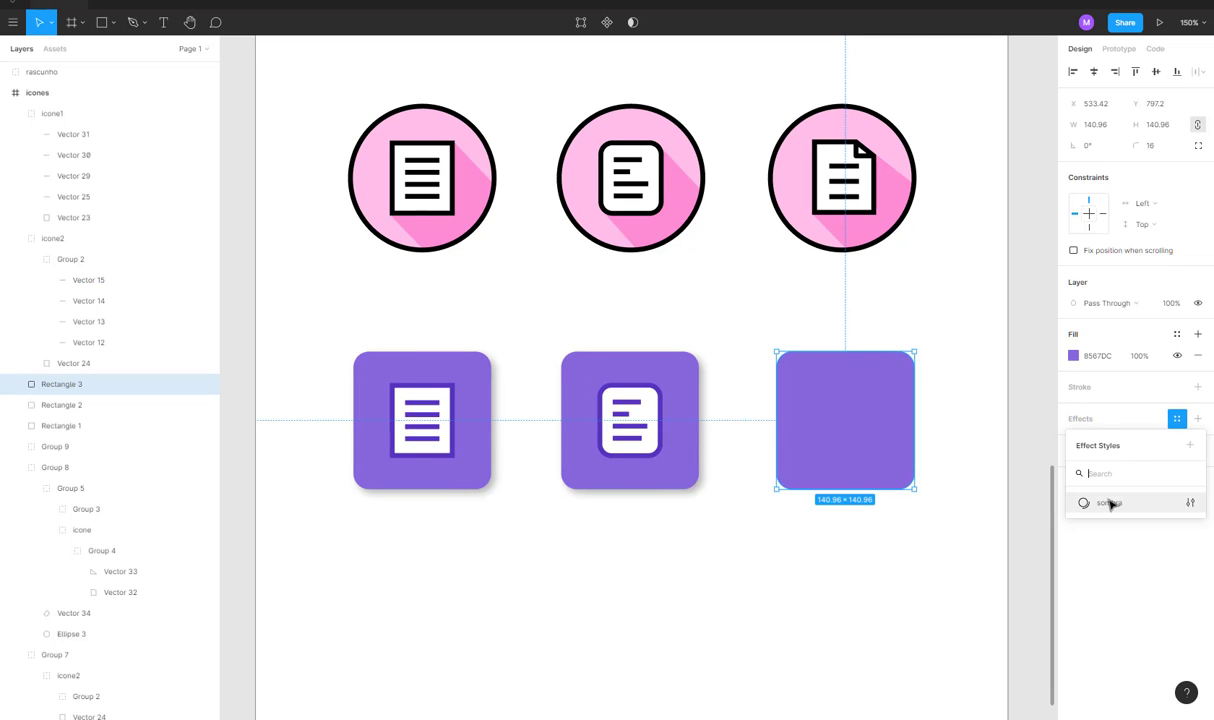
pyautogui.click(1191, 504)
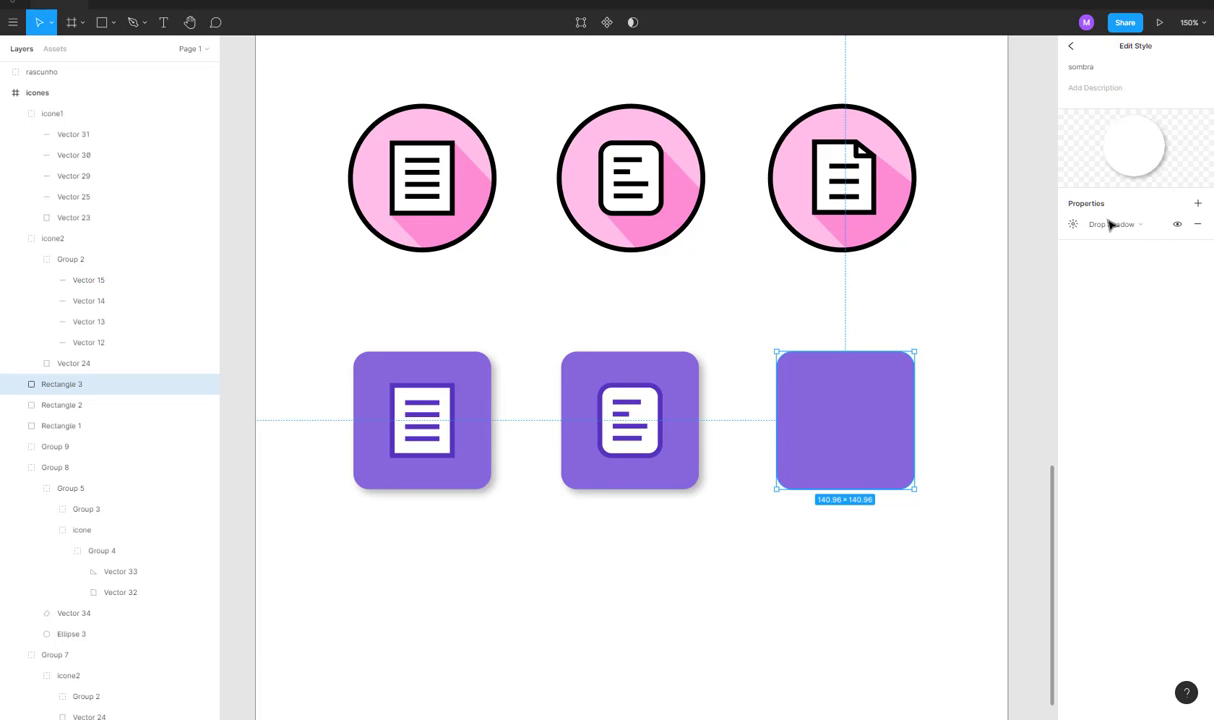
pyautogui.click(1073, 224)
pyautogui.press('Tab')
pyautogui.press('Tab')
pyautogui.press('Tab')
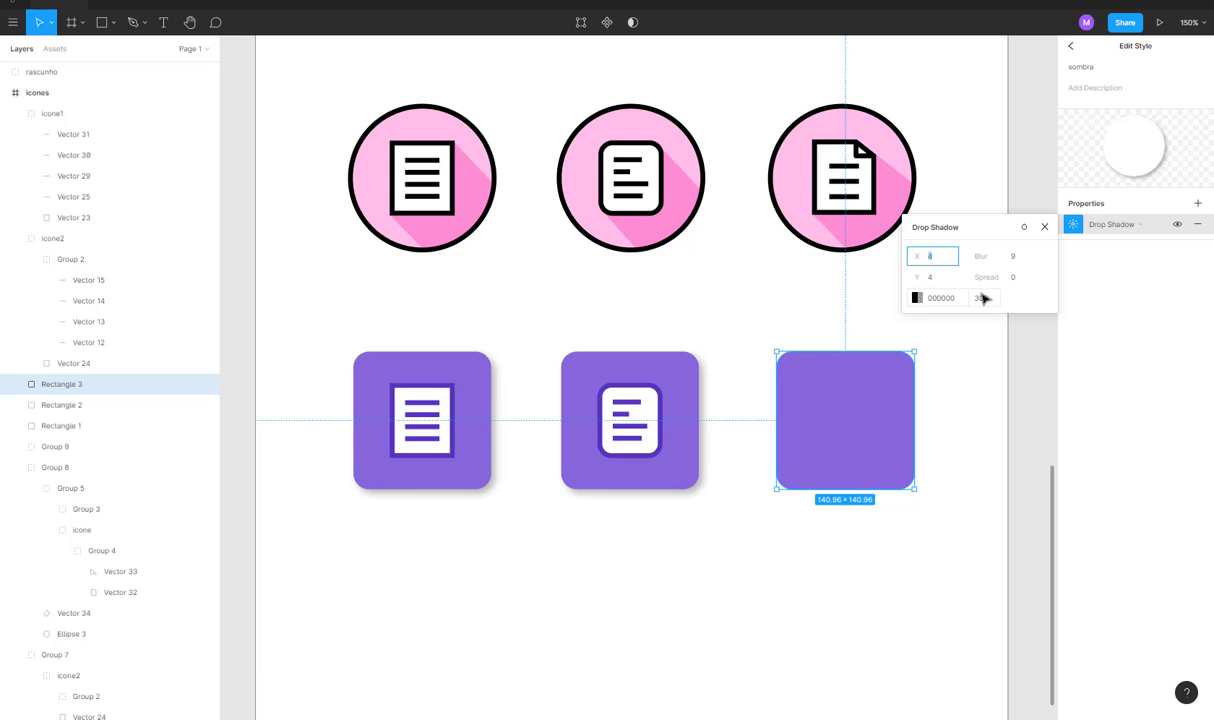
pyautogui.press('Return')
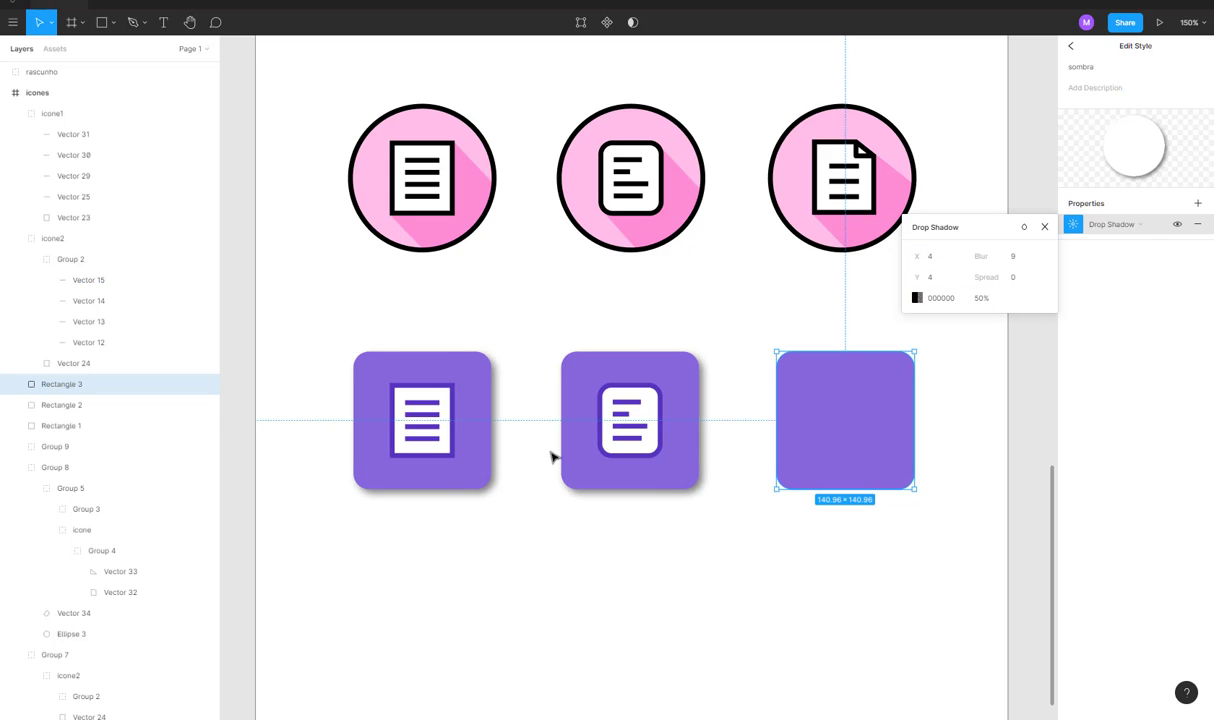
pyautogui.click(979, 300)
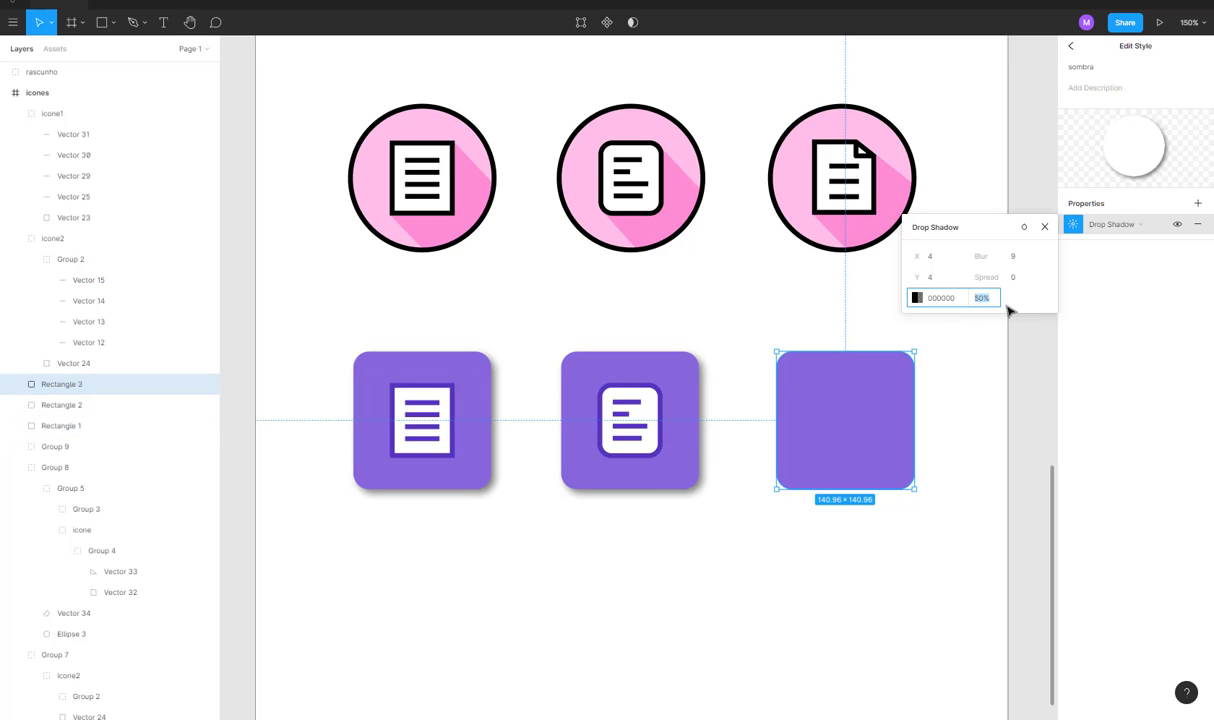
pyautogui.press('Return')
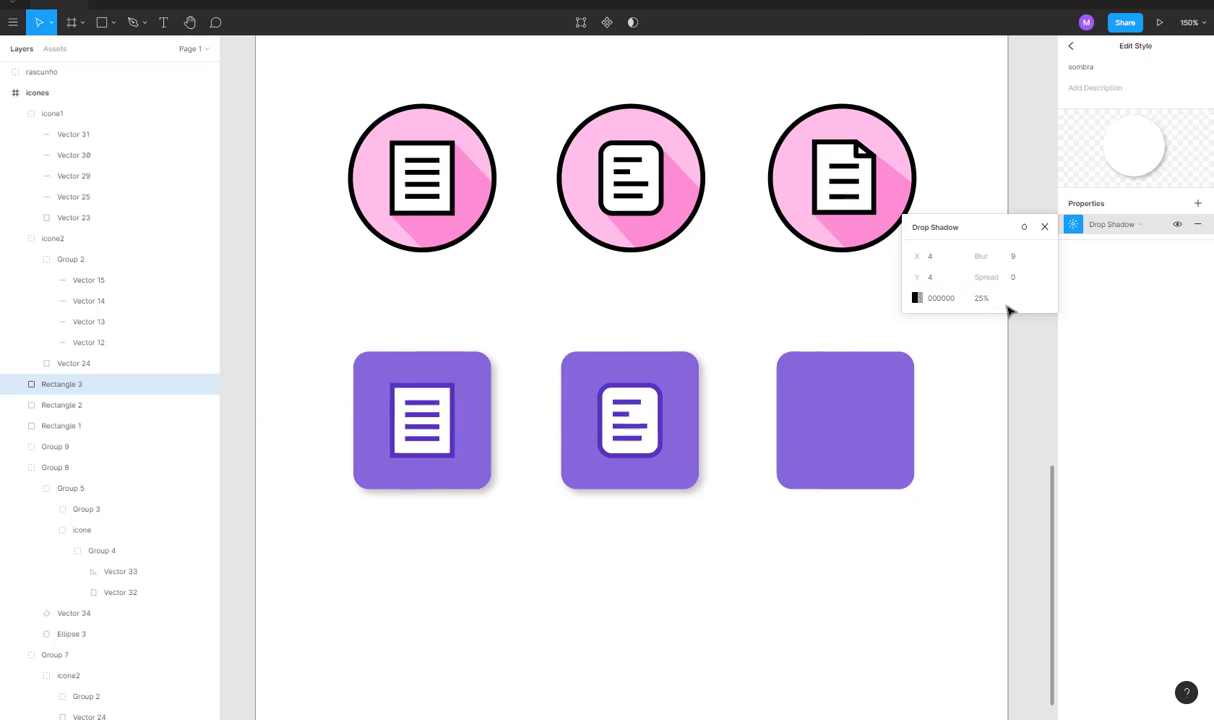
pyautogui.click(851, 531)
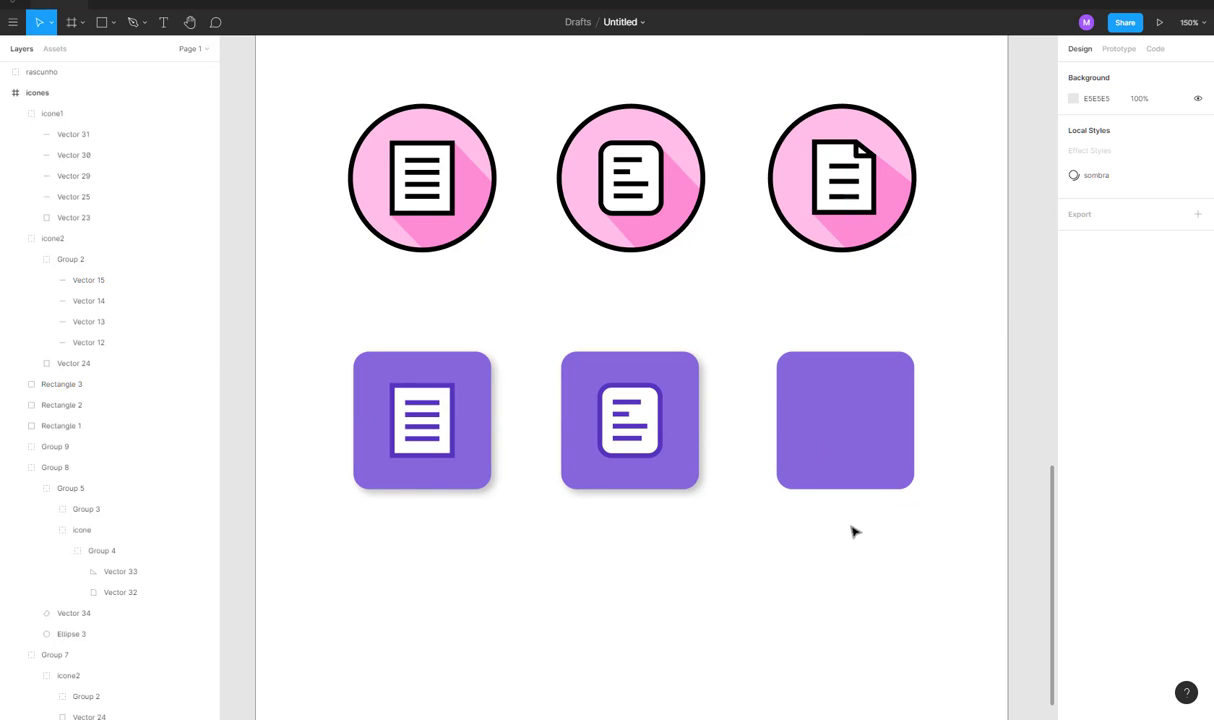
# Apply the "sombra" effect style to the third purple square.
pyautogui.click(893, 440)
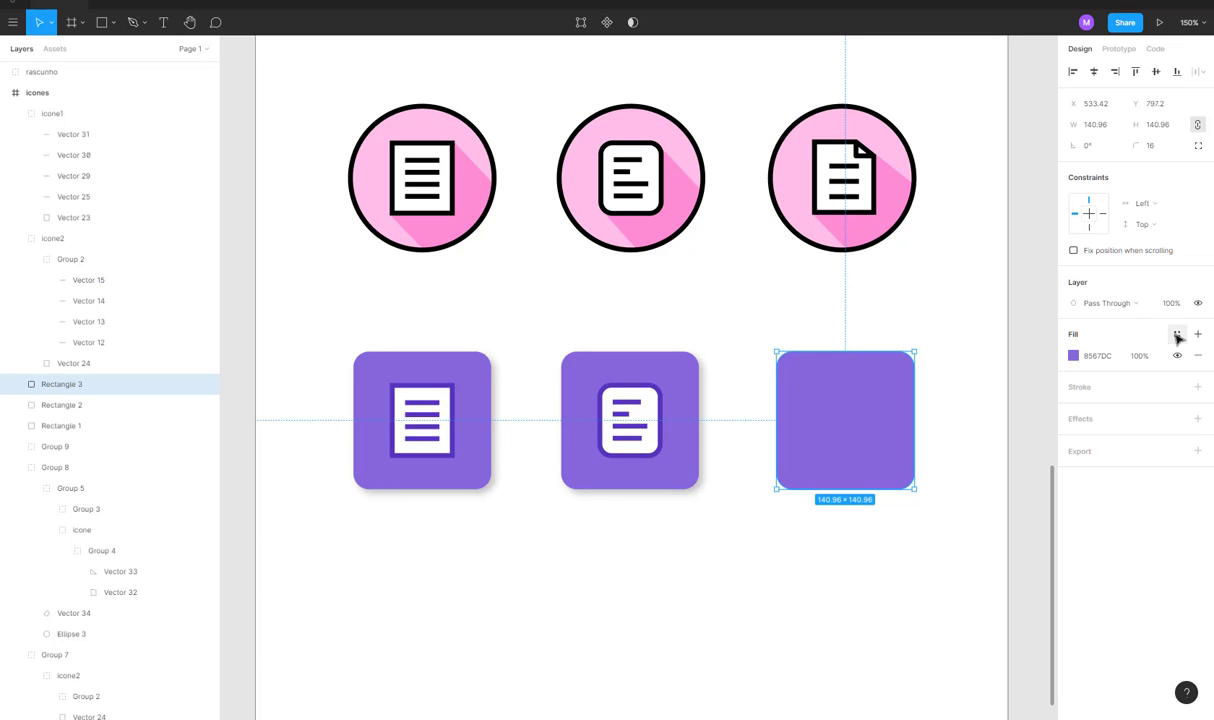
pyautogui.click(1177, 419)
pyautogui.click(1112, 502)
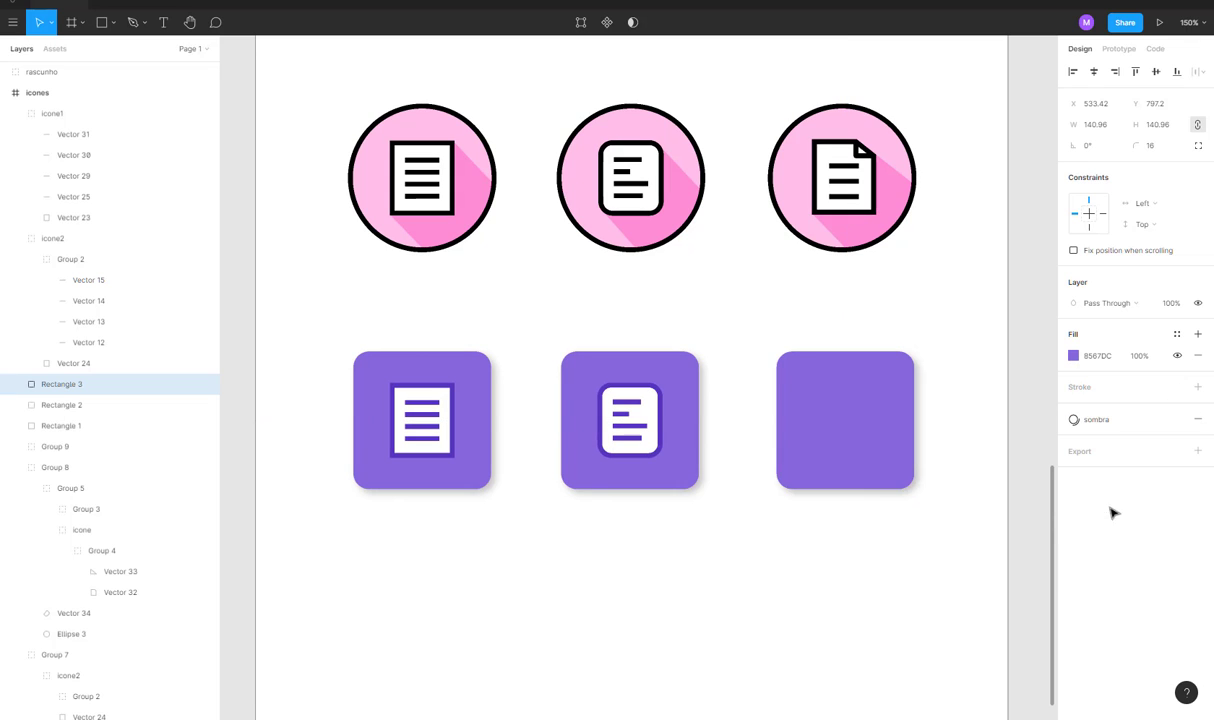
pyautogui.click(929, 531)
# Copy the folded-corner document icon from the third circled icon and place the copy near the middle of the third purple square.
pyautogui.doubleClick(845, 197)
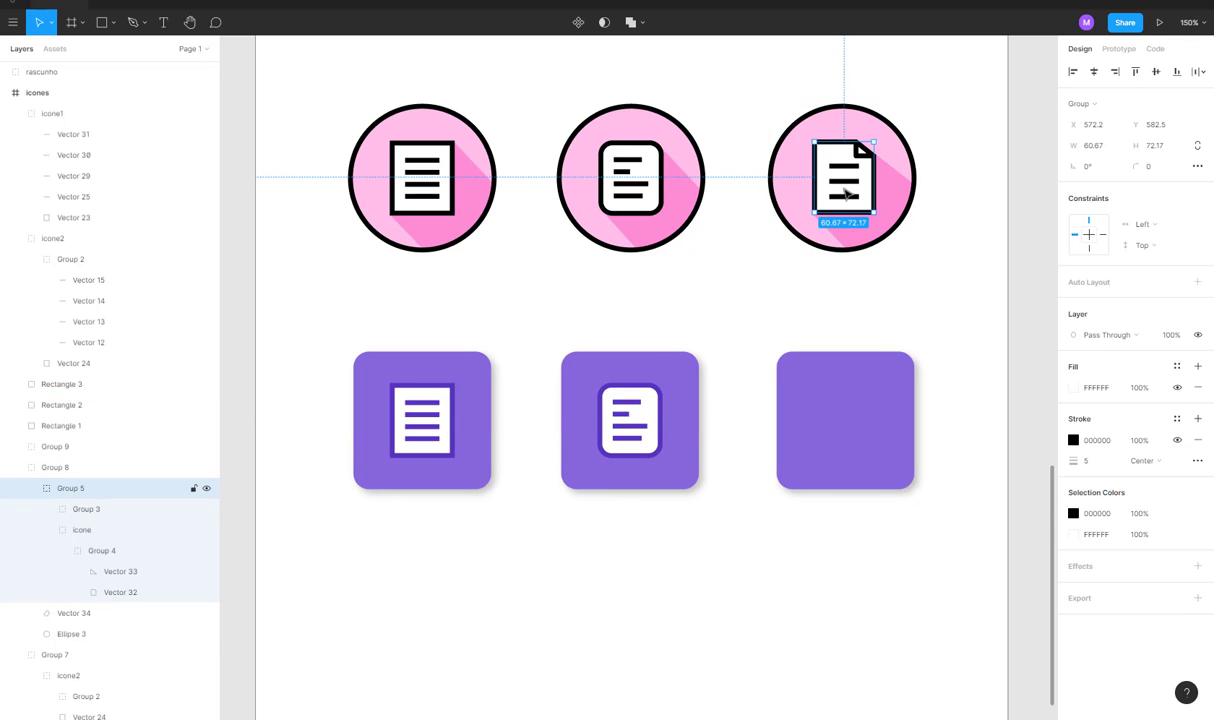
pyautogui.click(833, 399)
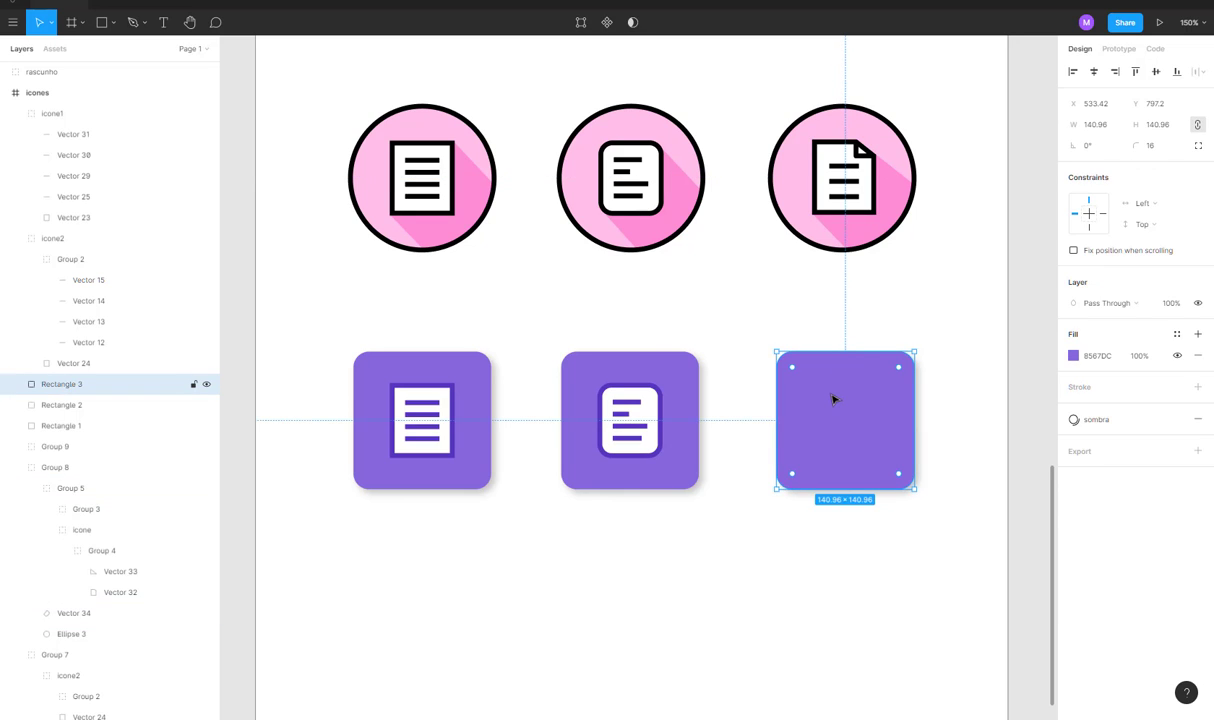
pyautogui.hotkey('ctrl', 'v')
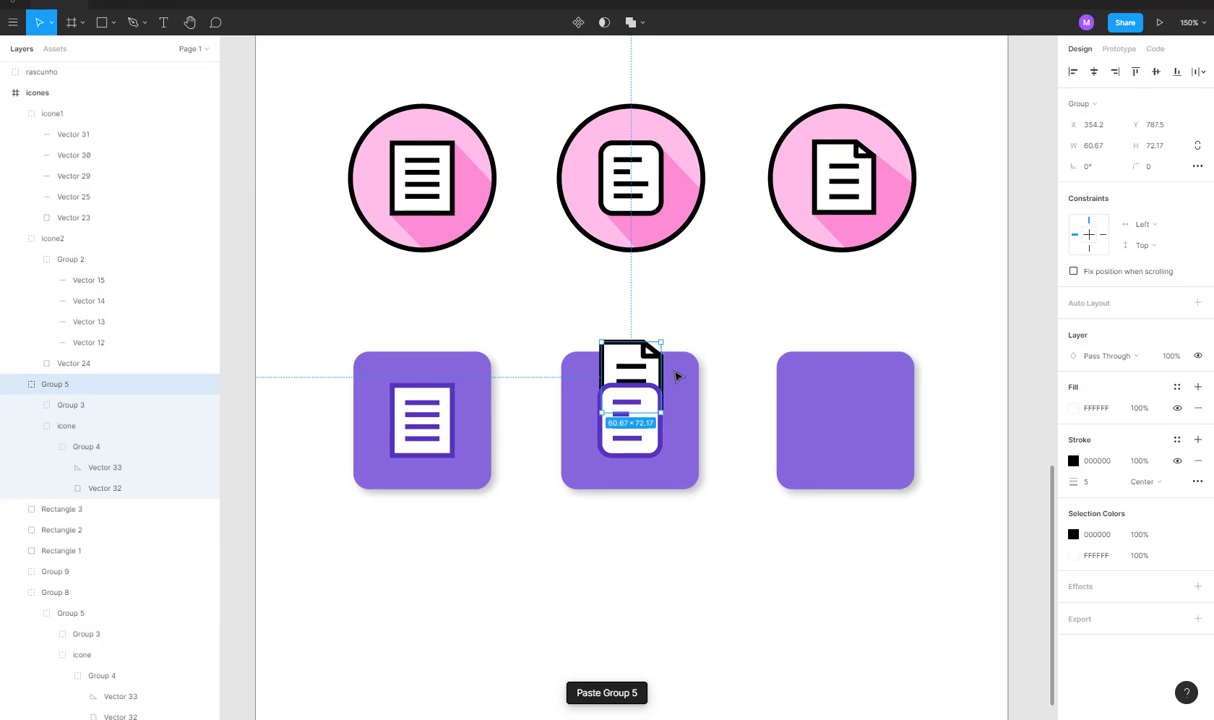
pyautogui.moveTo(677, 376); pyautogui.dragTo(895, 420)
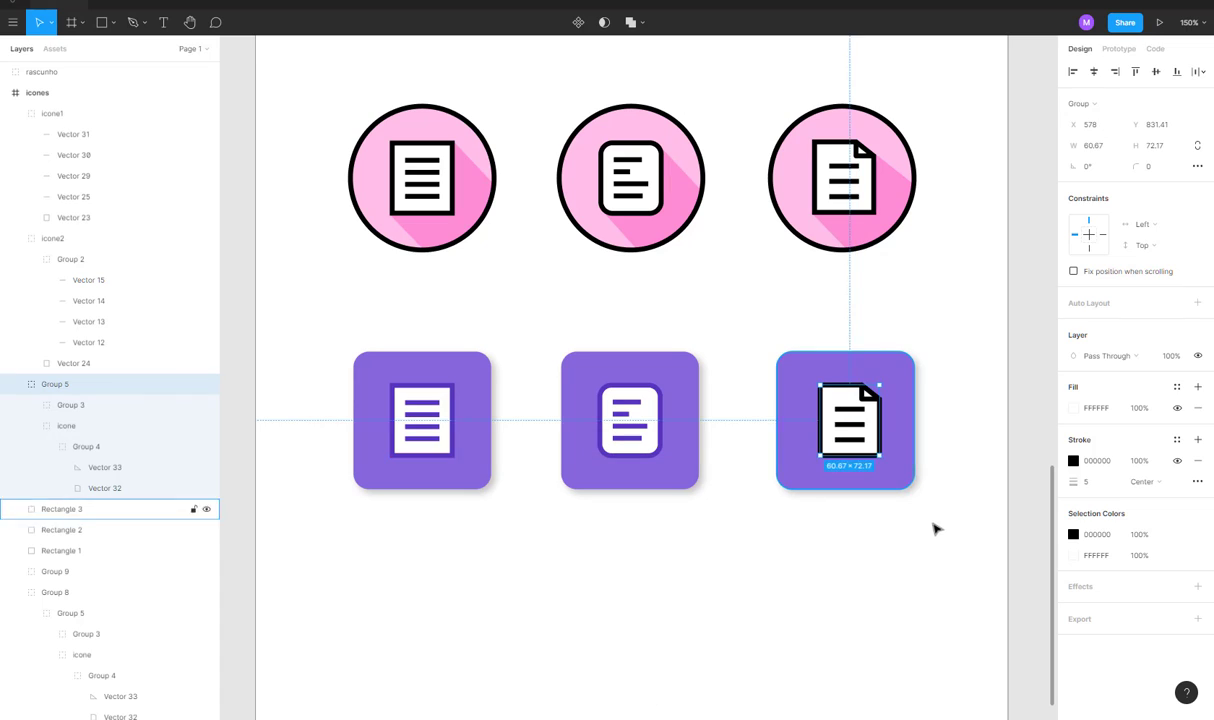
# Center the folded-corner document icon horizontally and vertically on the third purple square.
pyautogui.moveTo(935, 529); pyautogui.dragTo(800, 330)
pyautogui.click(1093, 71)
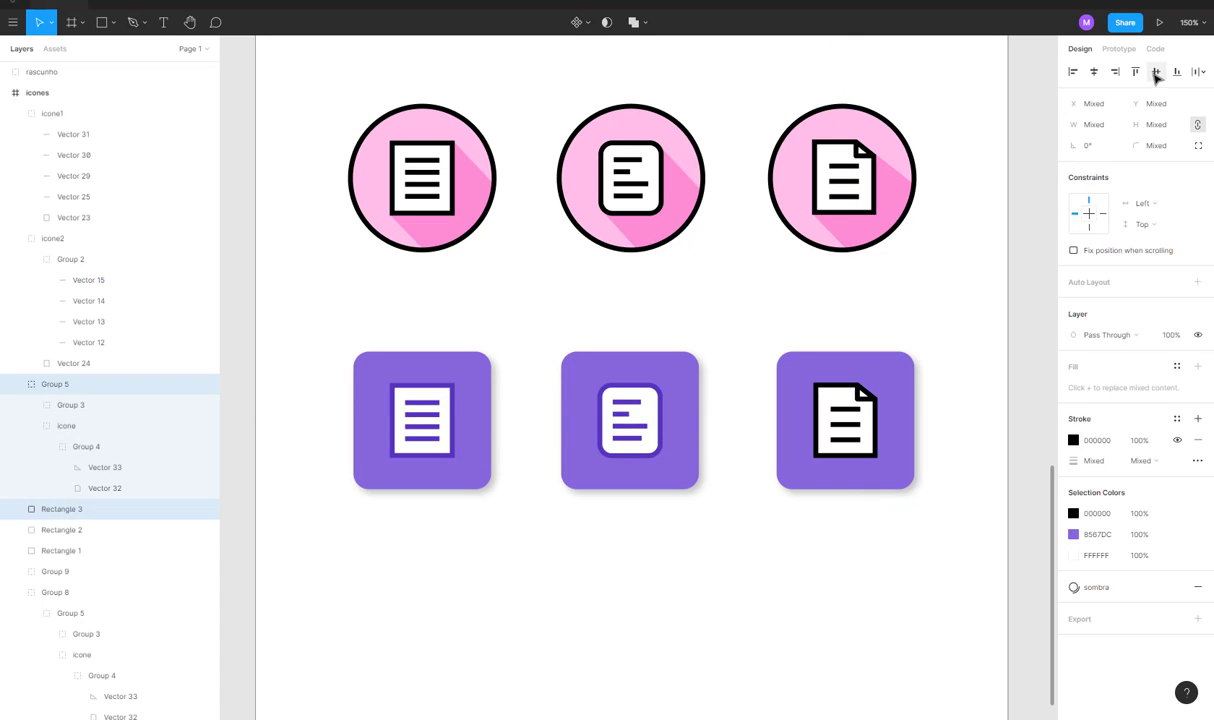
pyautogui.click(908, 270)
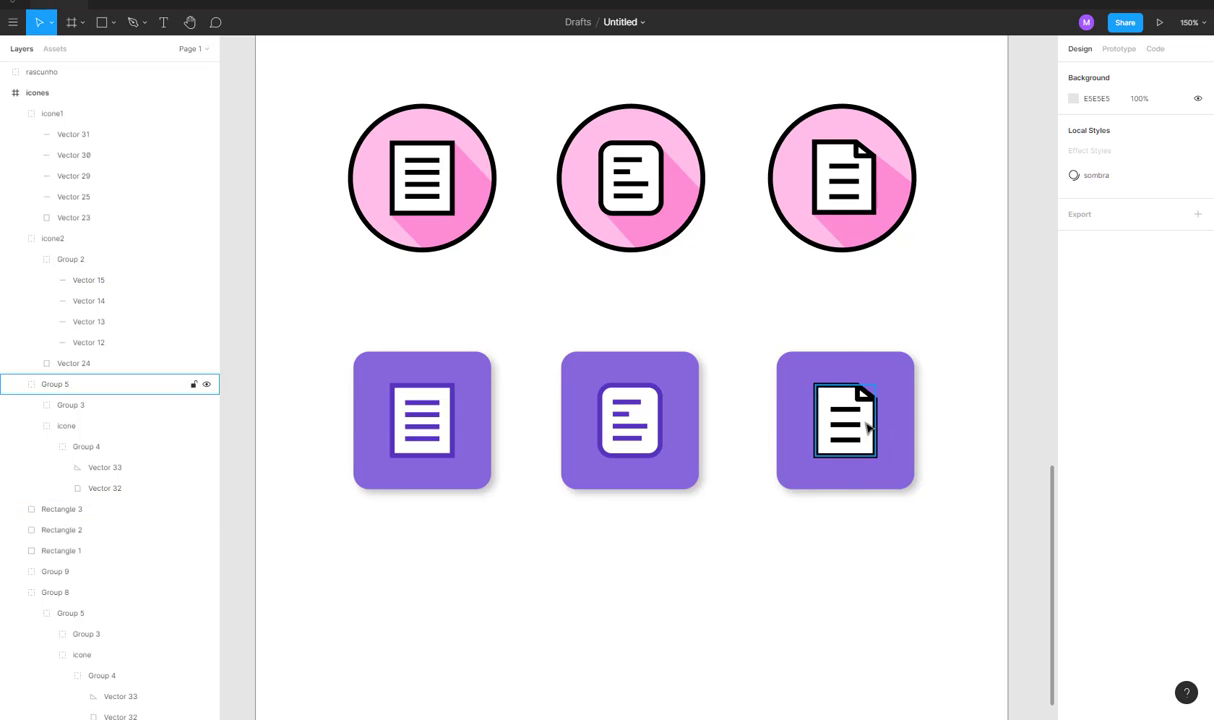
# Recolor the strokes of the third square's document icon, including outline, folded corner and three text lines, to purple 5833C0.
pyautogui.click(868, 427)
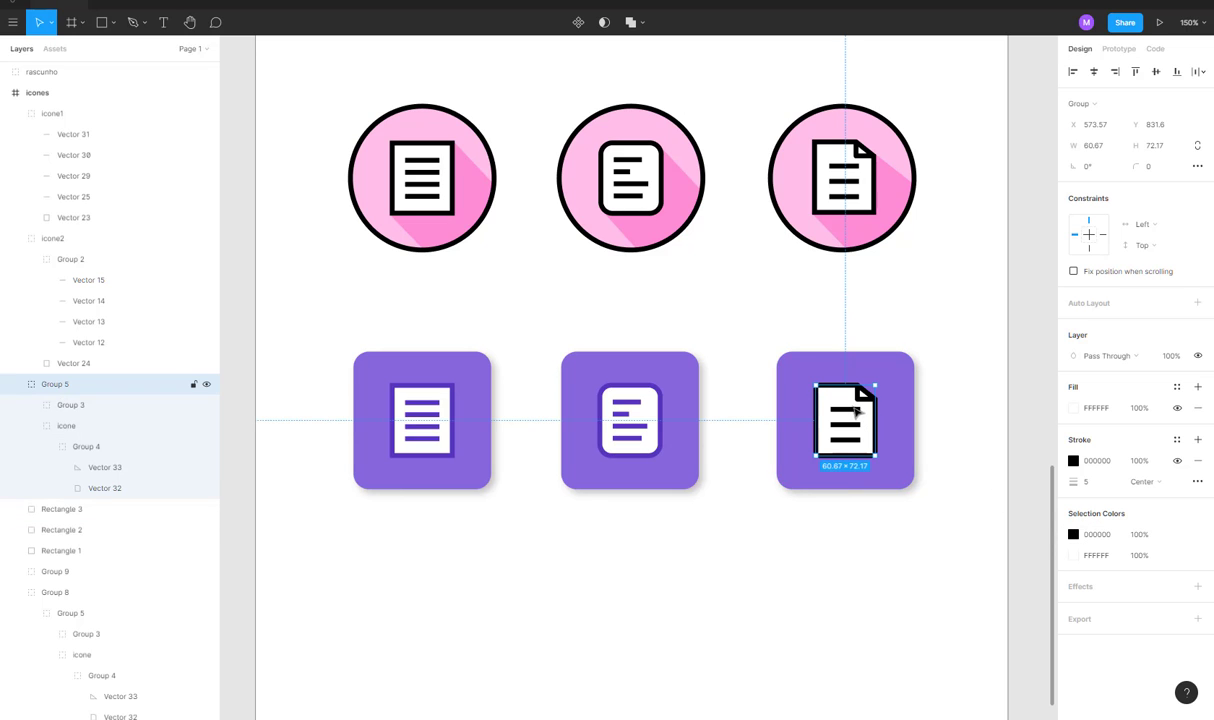
pyautogui.scroll(5, 868, 414)
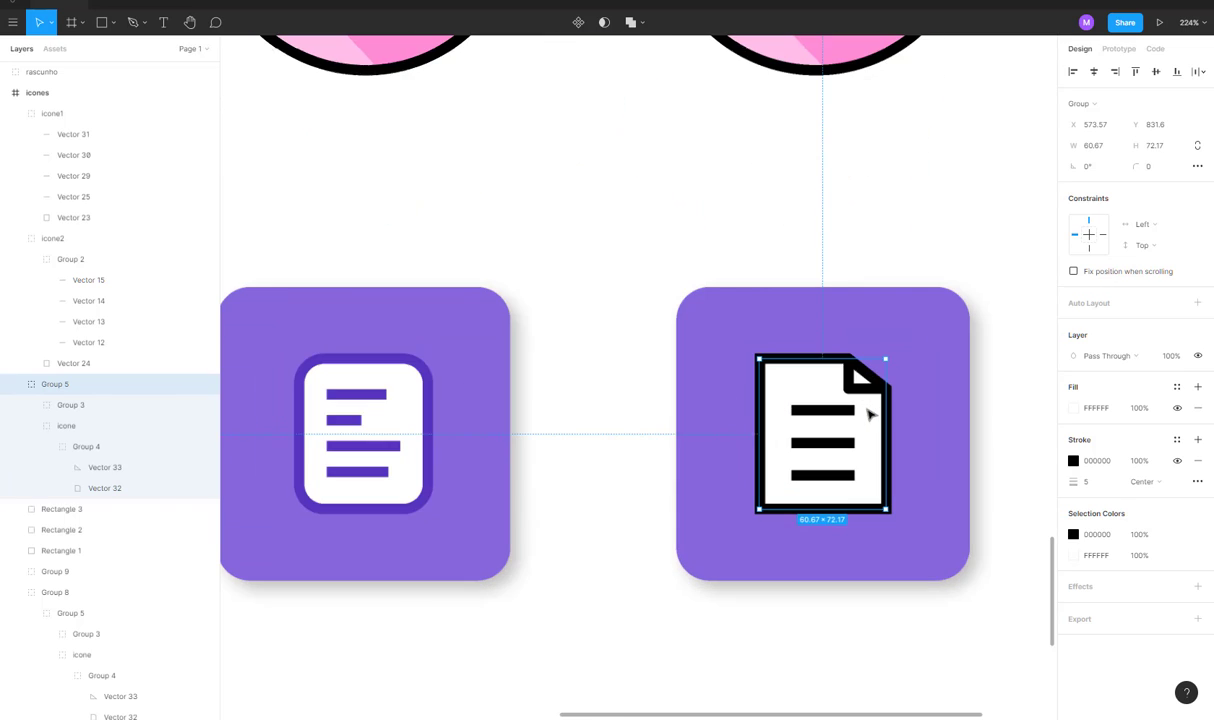
pyautogui.keyDown('ctrl'); pyautogui.click(868, 413); pyautogui.keyUp('ctrl')
pyautogui.keyDown('ctrl'); pyautogui.keyDown('shift'); pyautogui.click(855, 390); pyautogui.keyUp('shift'); pyautogui.keyUp('ctrl')
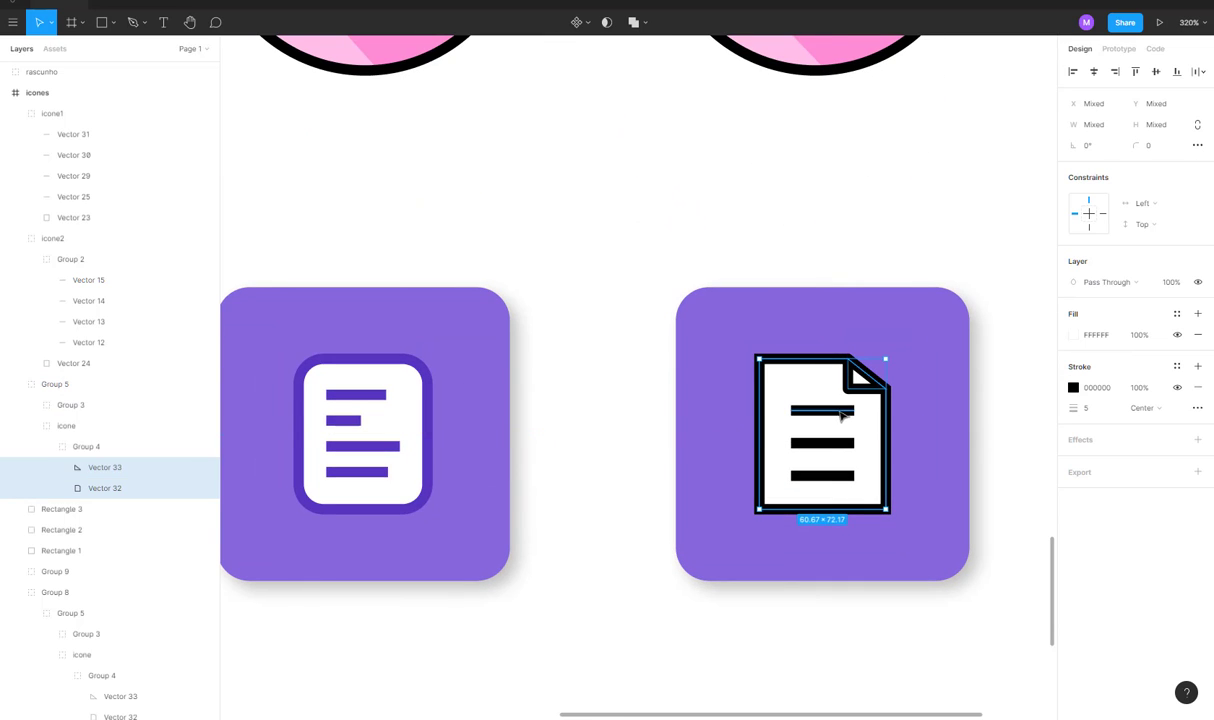
pyautogui.keyDown('ctrl'); pyautogui.keyDown('shift'); pyautogui.click(840, 412); pyautogui.keyUp('shift'); pyautogui.keyUp('ctrl')
pyautogui.keyDown('ctrl'); pyautogui.keyDown('shift'); pyautogui.click(833, 448); pyautogui.keyUp('shift'); pyautogui.keyUp('ctrl')
pyautogui.keyDown('ctrl'); pyautogui.keyDown('shift'); pyautogui.click(826, 479); pyautogui.keyUp('shift'); pyautogui.keyUp('ctrl')
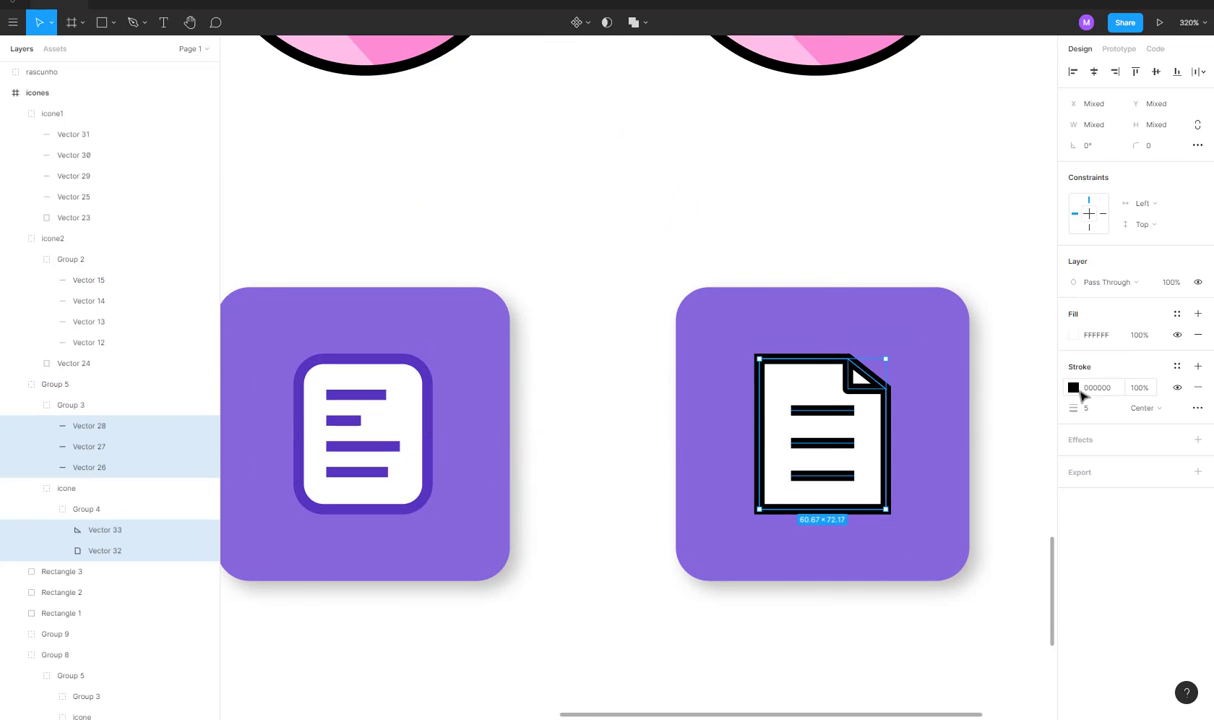
pyautogui.click(1073, 388)
pyautogui.click(933, 657)
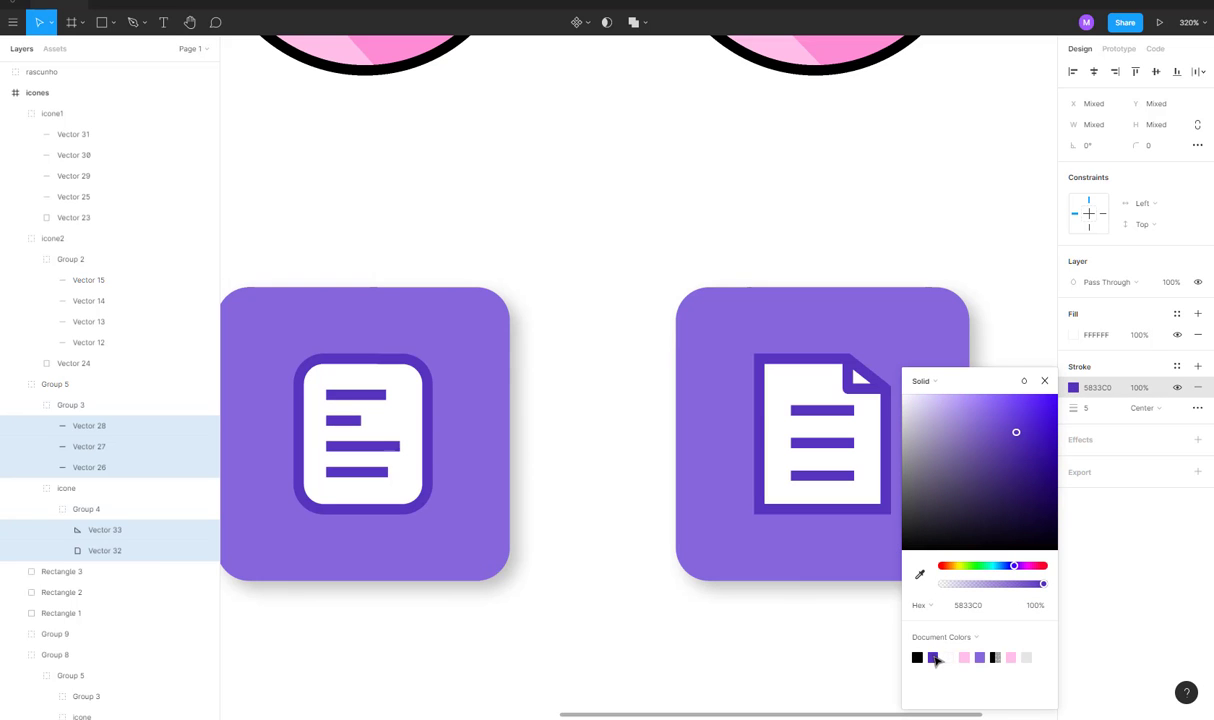
pyautogui.click(765, 640)
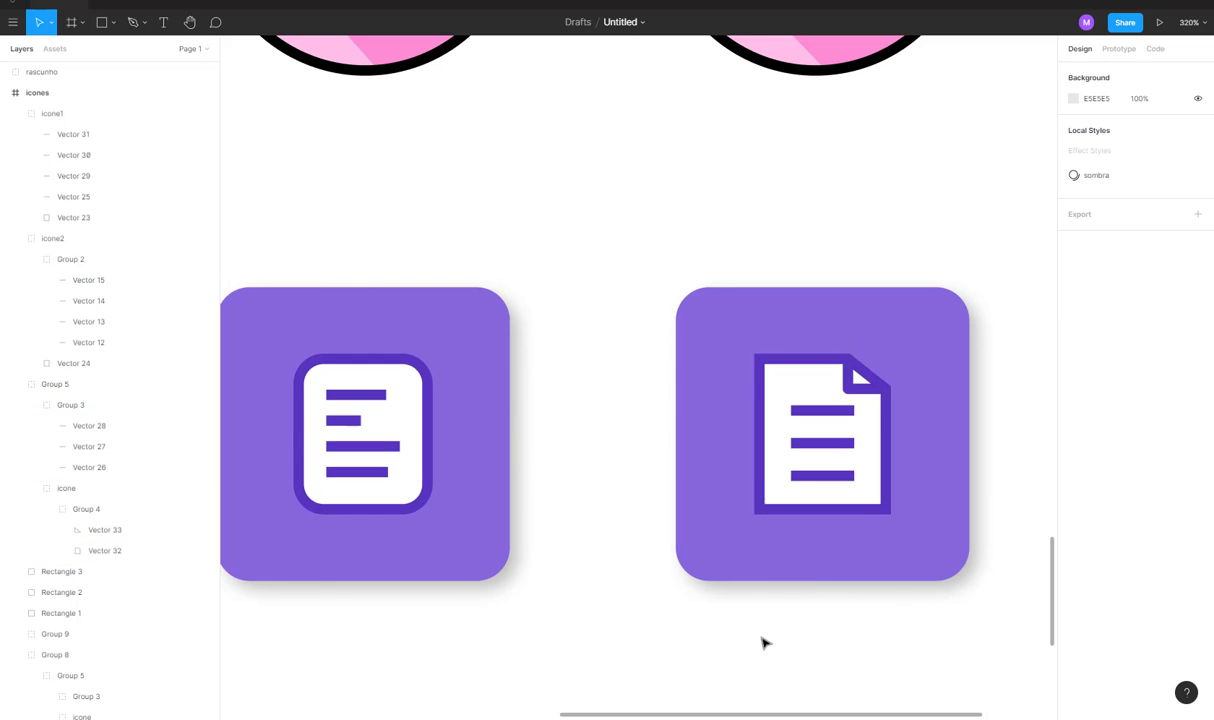
# Shorten the icones frame from its lower edge to a height of about 1043, trimming the empty space below the purple row.
pyautogui.scroll(-3, 741, 598)
pyautogui.click(732, 579)
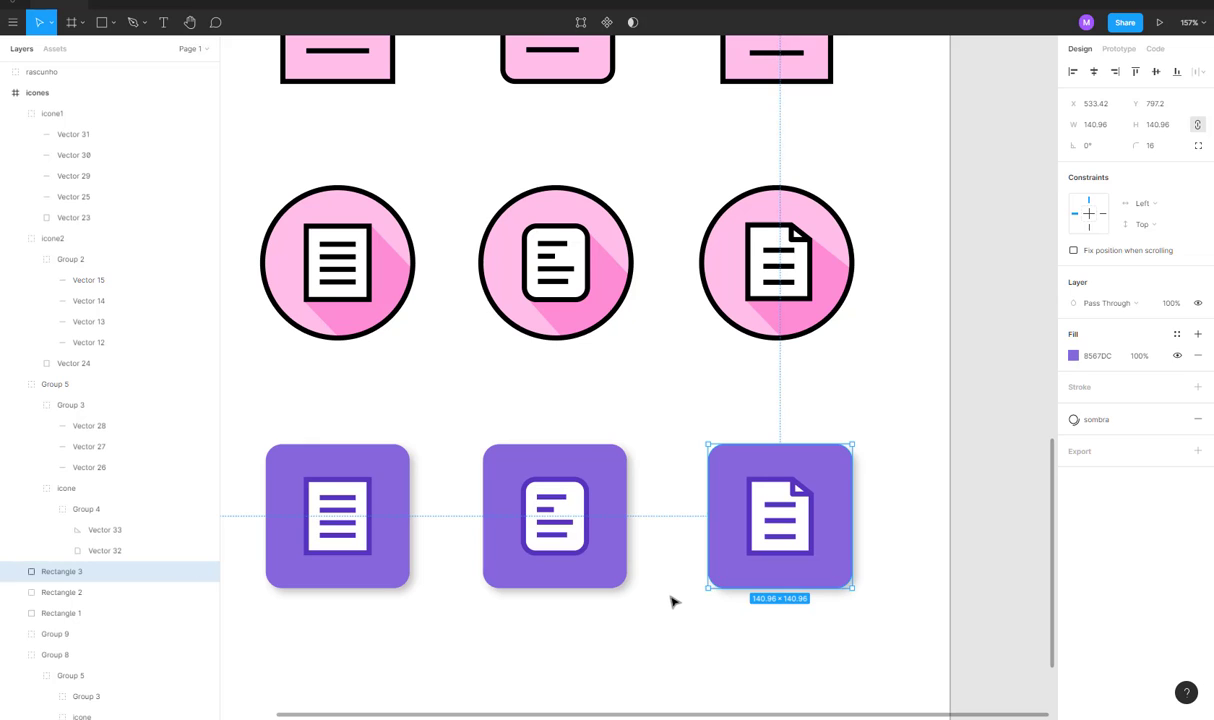
pyautogui.click(672, 601)
pyautogui.scroll(-6, 672, 601)
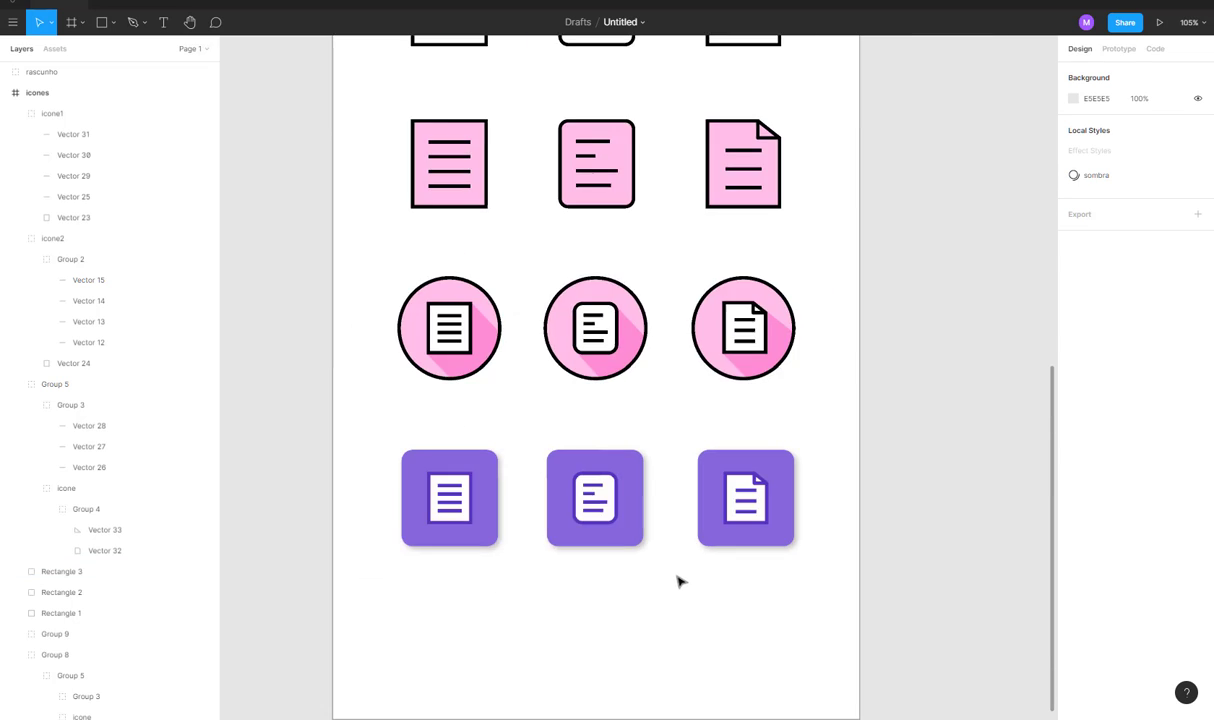
pyautogui.click(490, 186)
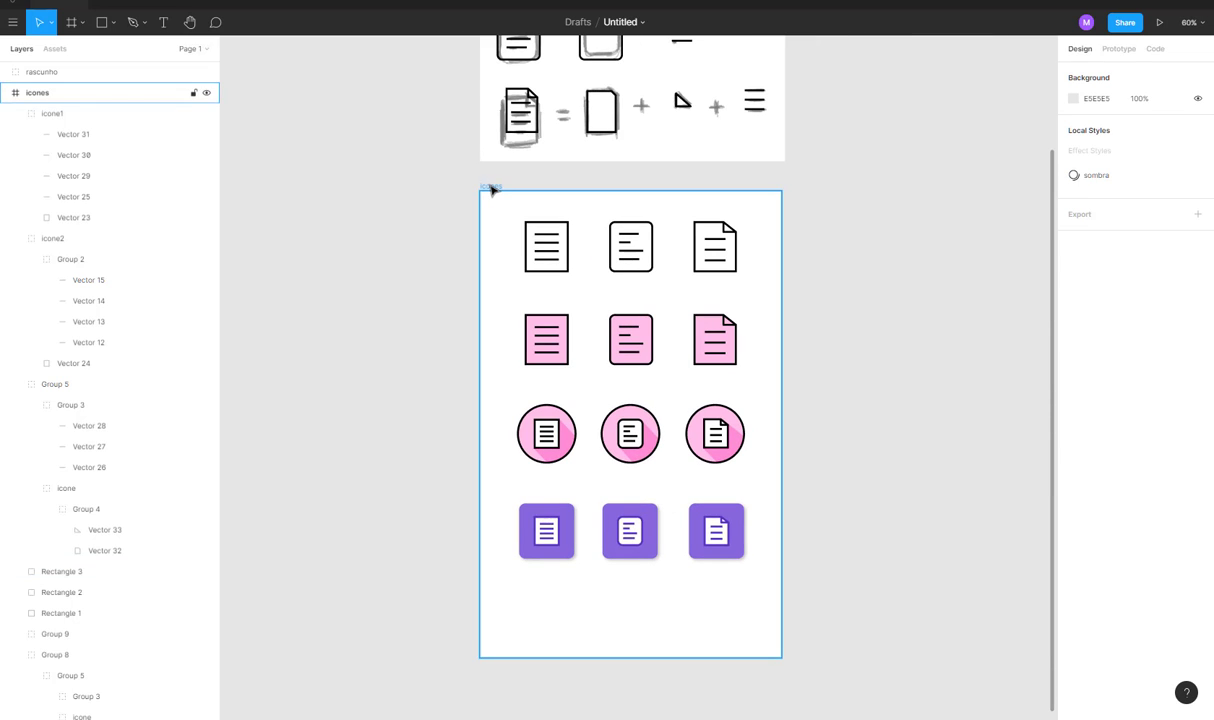
pyautogui.moveTo(647, 662); pyautogui.dragTo(647, 617)
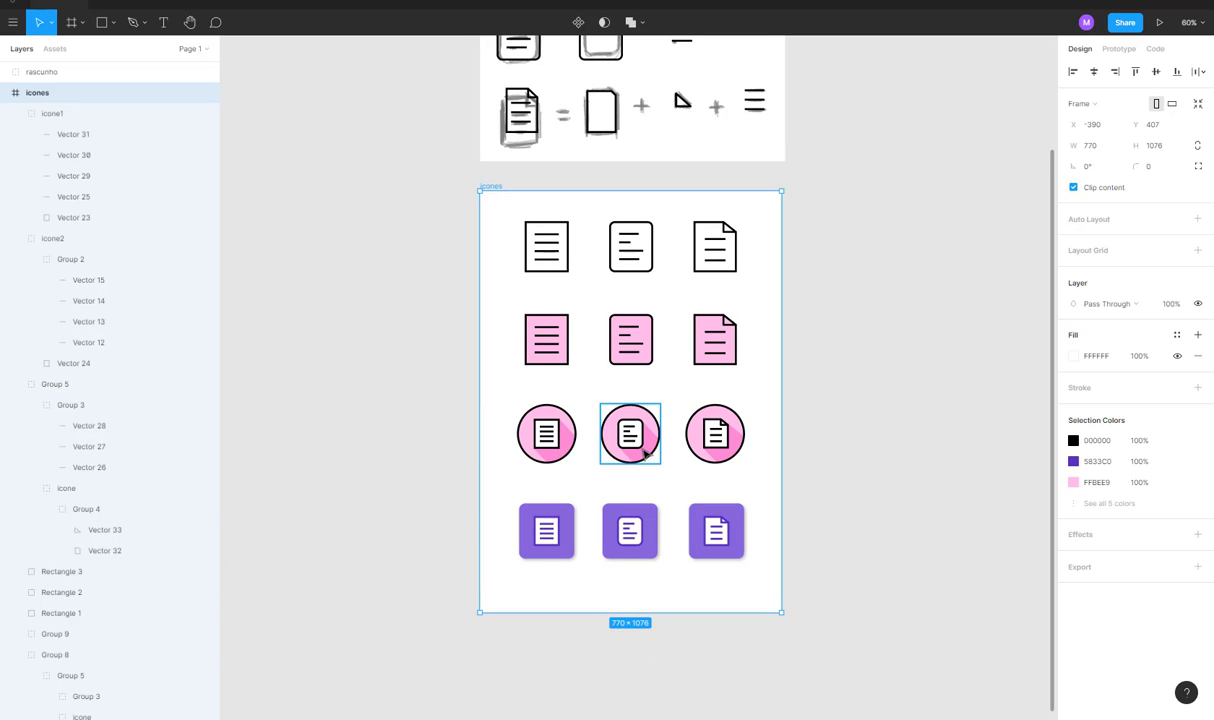
pyautogui.scroll(2, 640, 432)
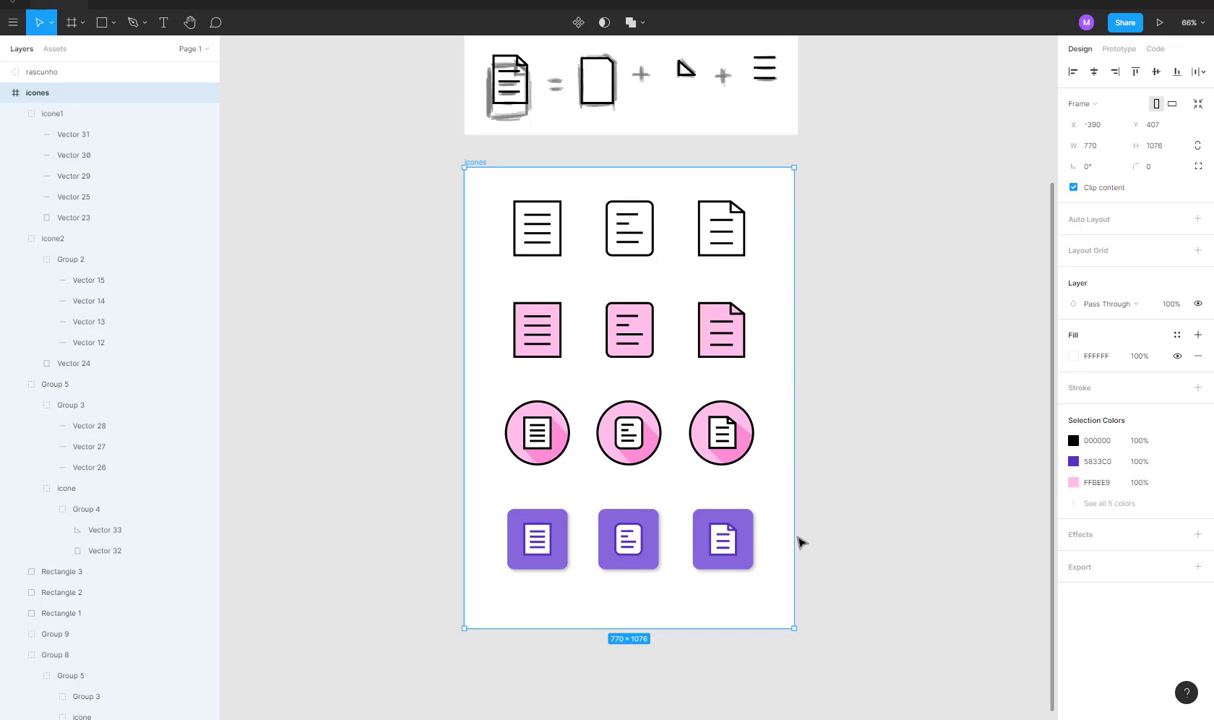
pyautogui.moveTo(642, 627); pyautogui.dragTo(644, 617)
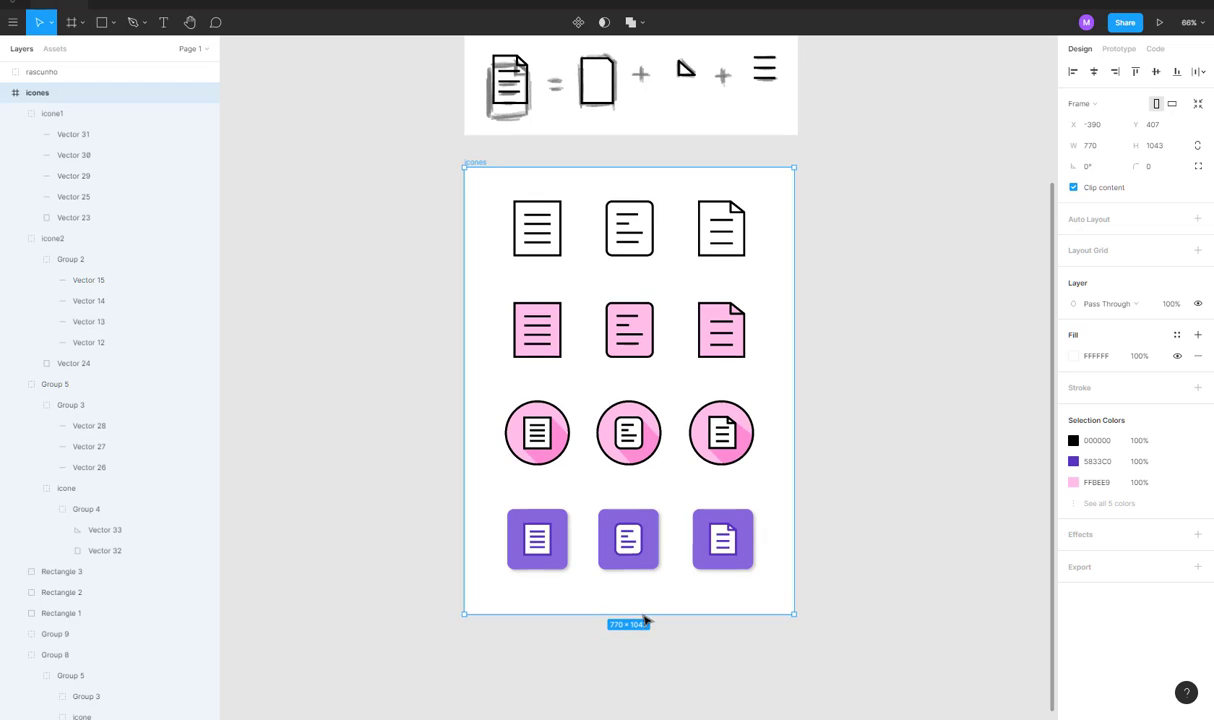